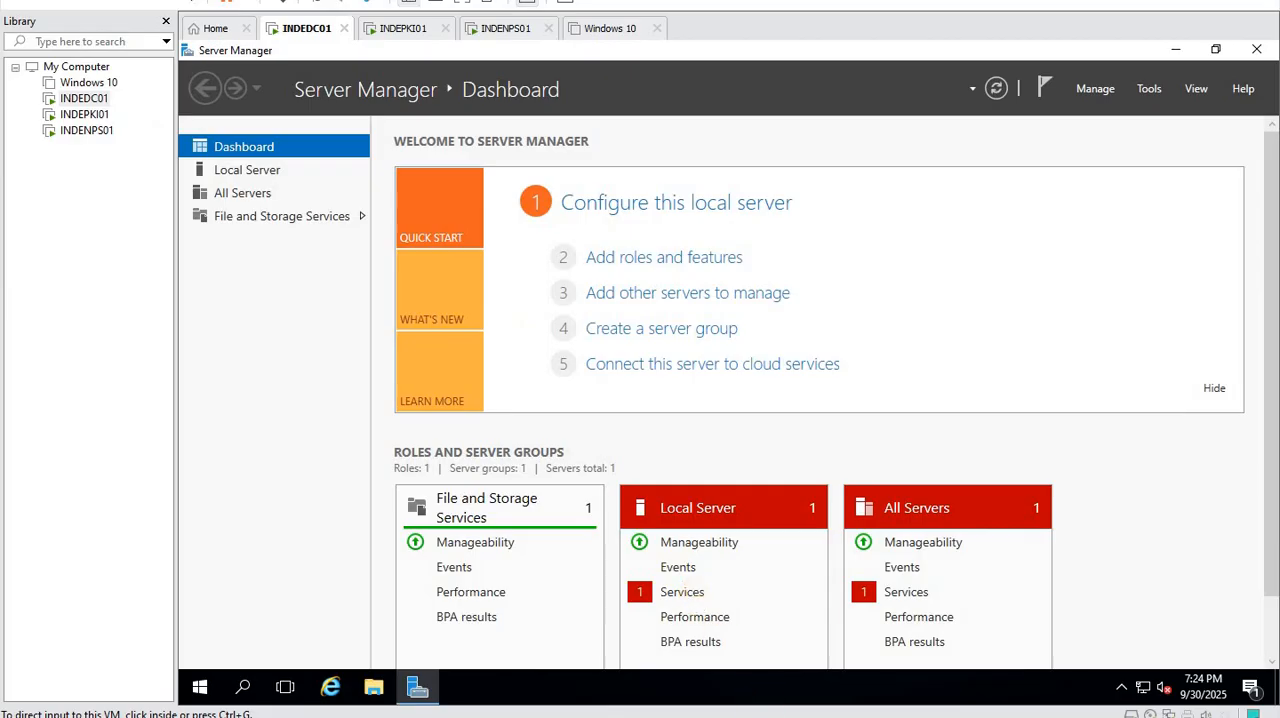
- Check the host computer's network addresses with ipconfig and open Notepad on the INDEDC01 server
click(700, 716)
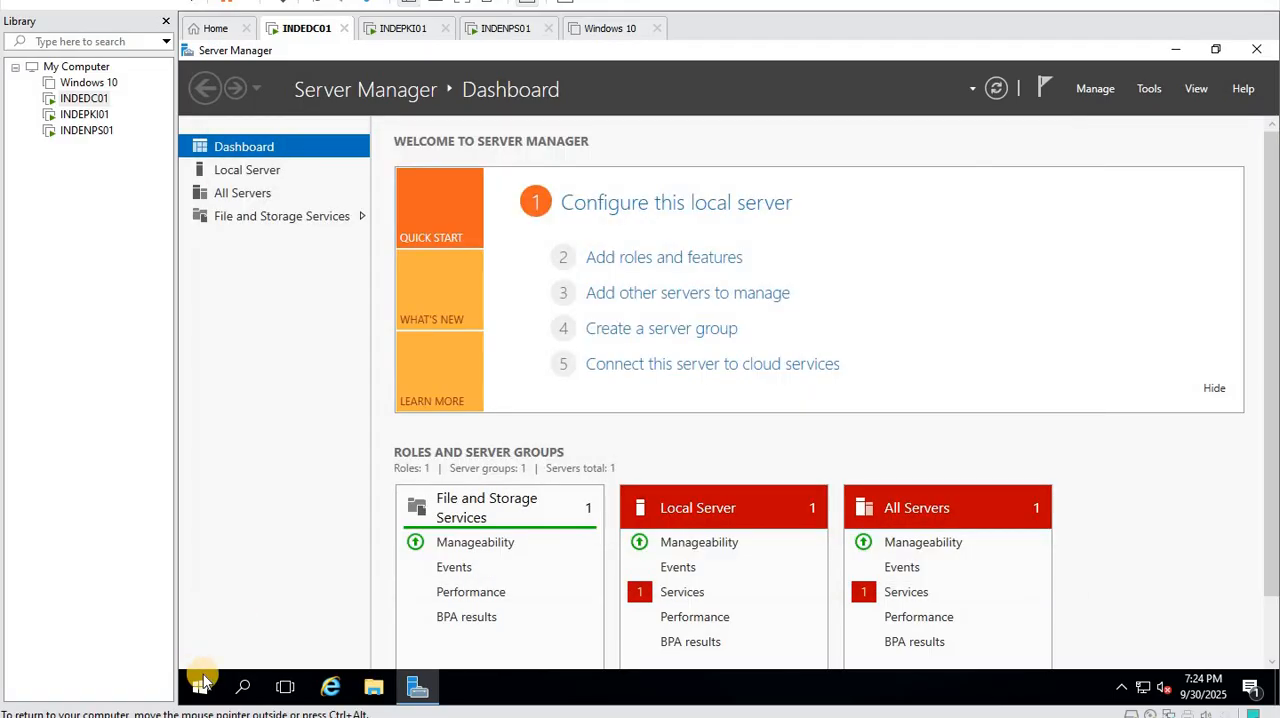
right_click(199, 686)
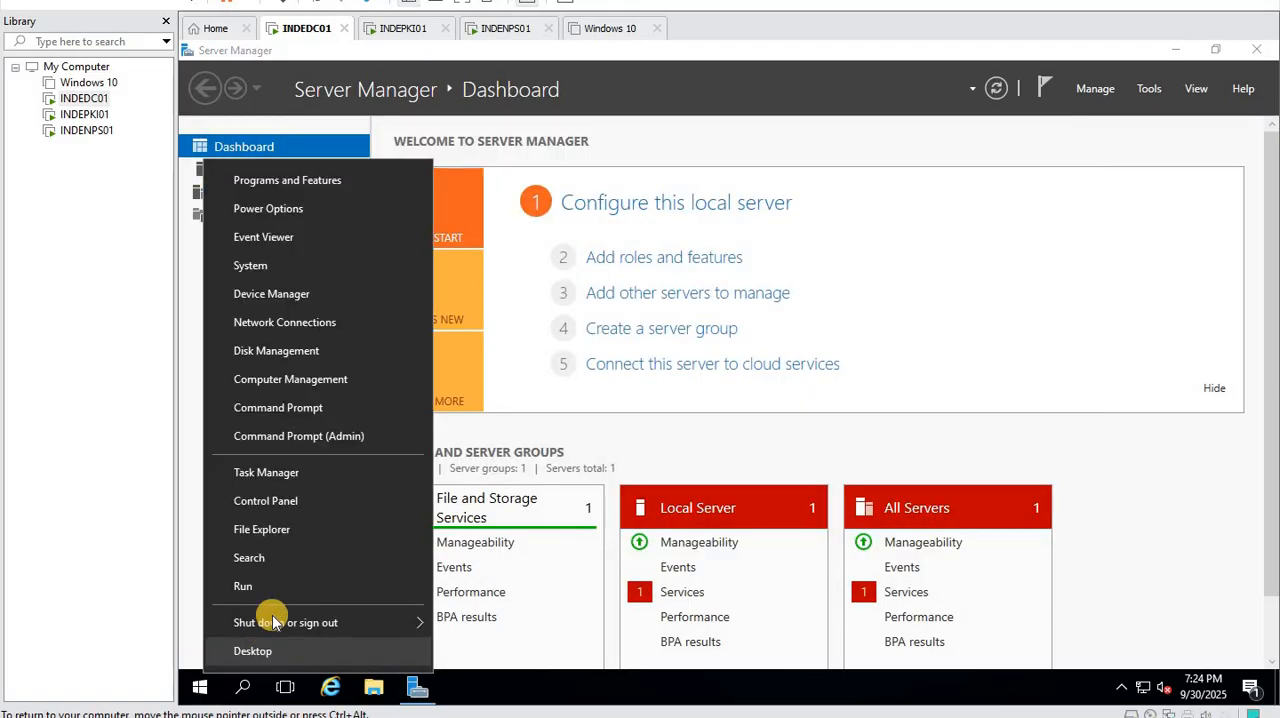
click(240, 582)
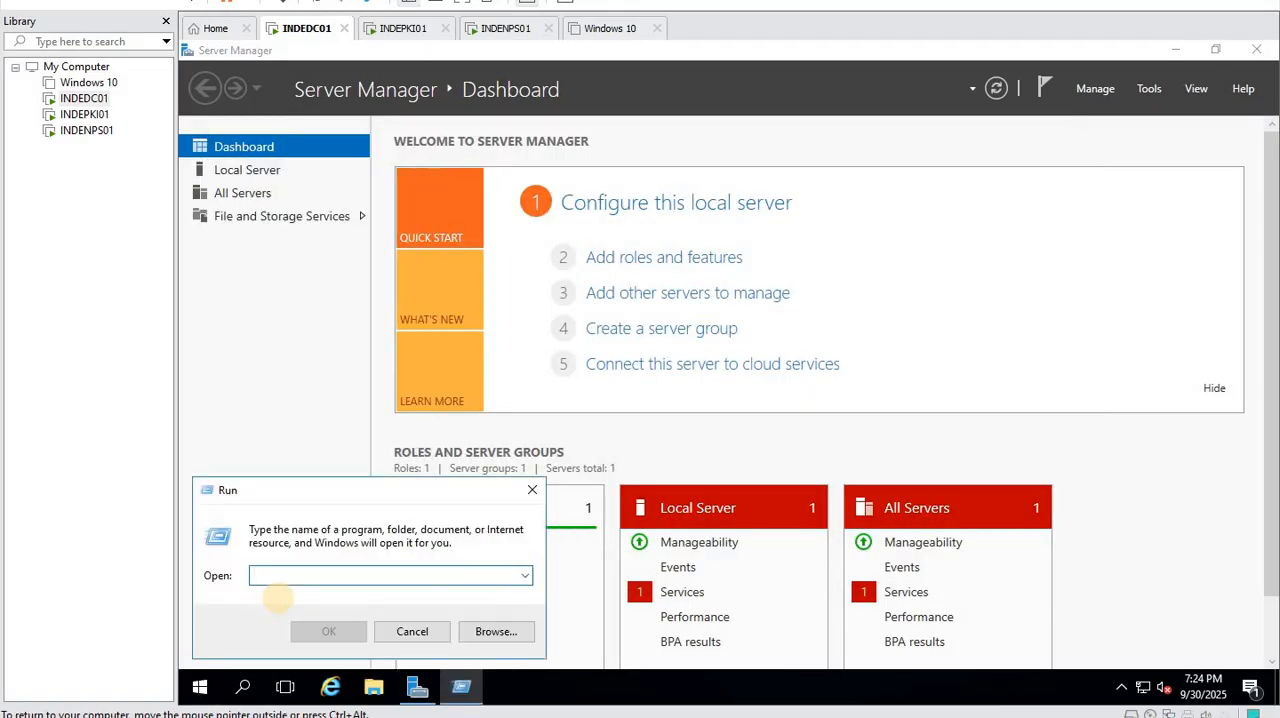
text(notep)
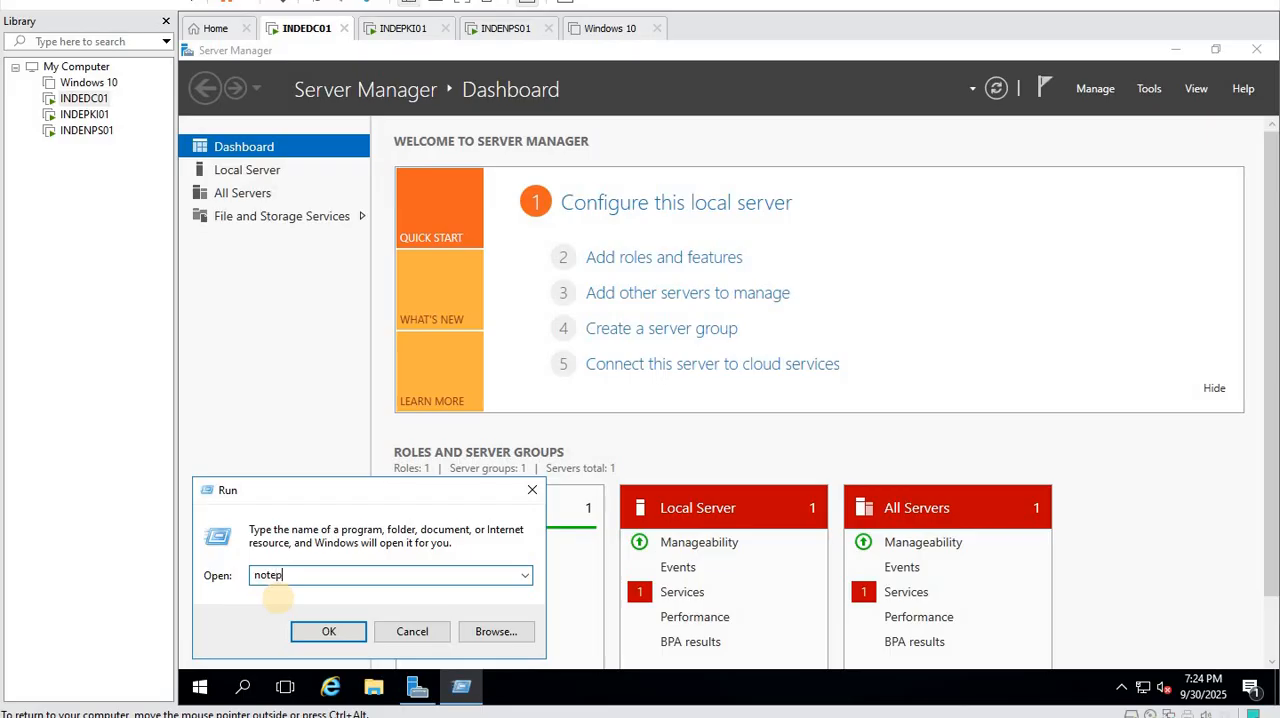
text(ad)
key(Return)
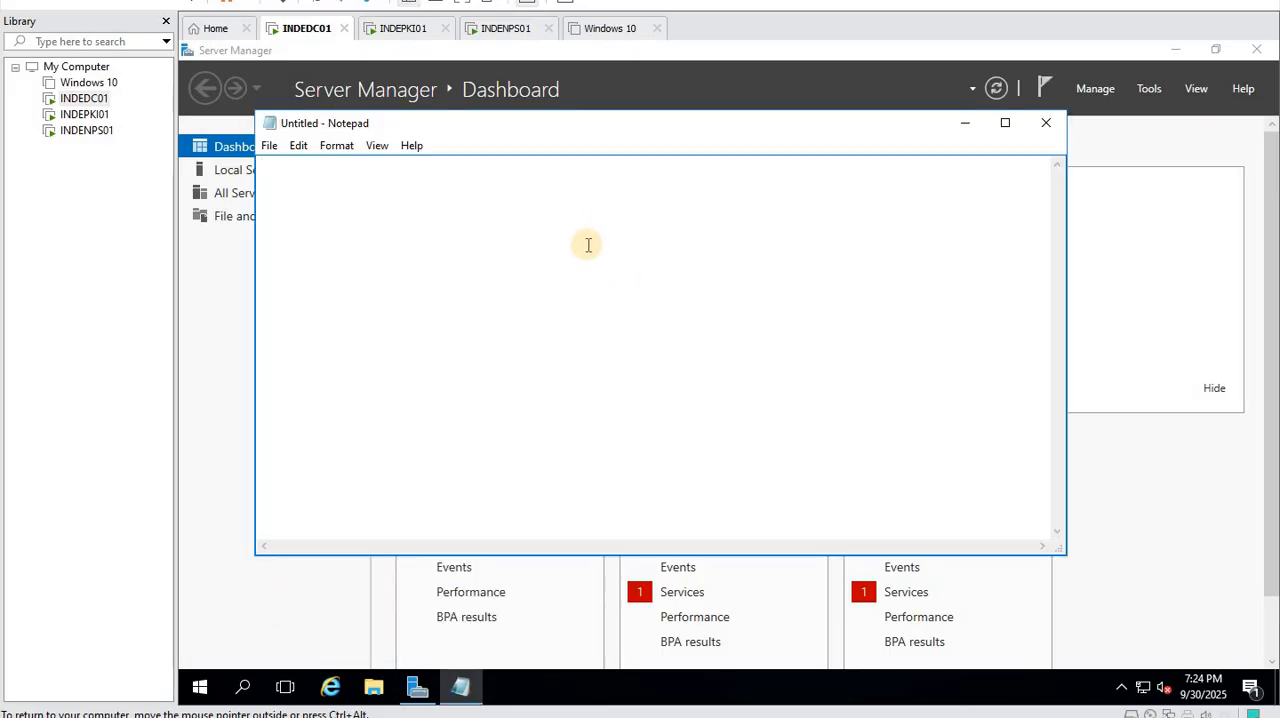
- Note the network 192.168.1.0/24 in the empty Notepad document, highlight it and minimize Notepad
text(192.168.)
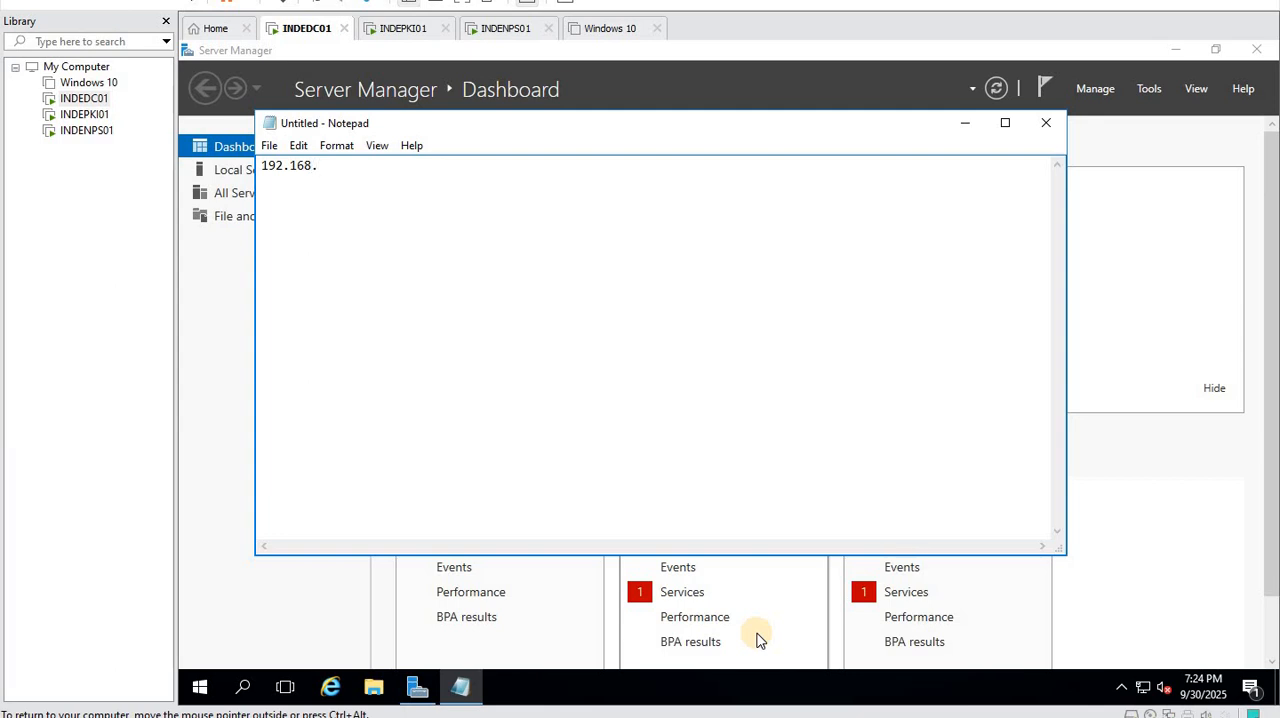
text(1.0/24)
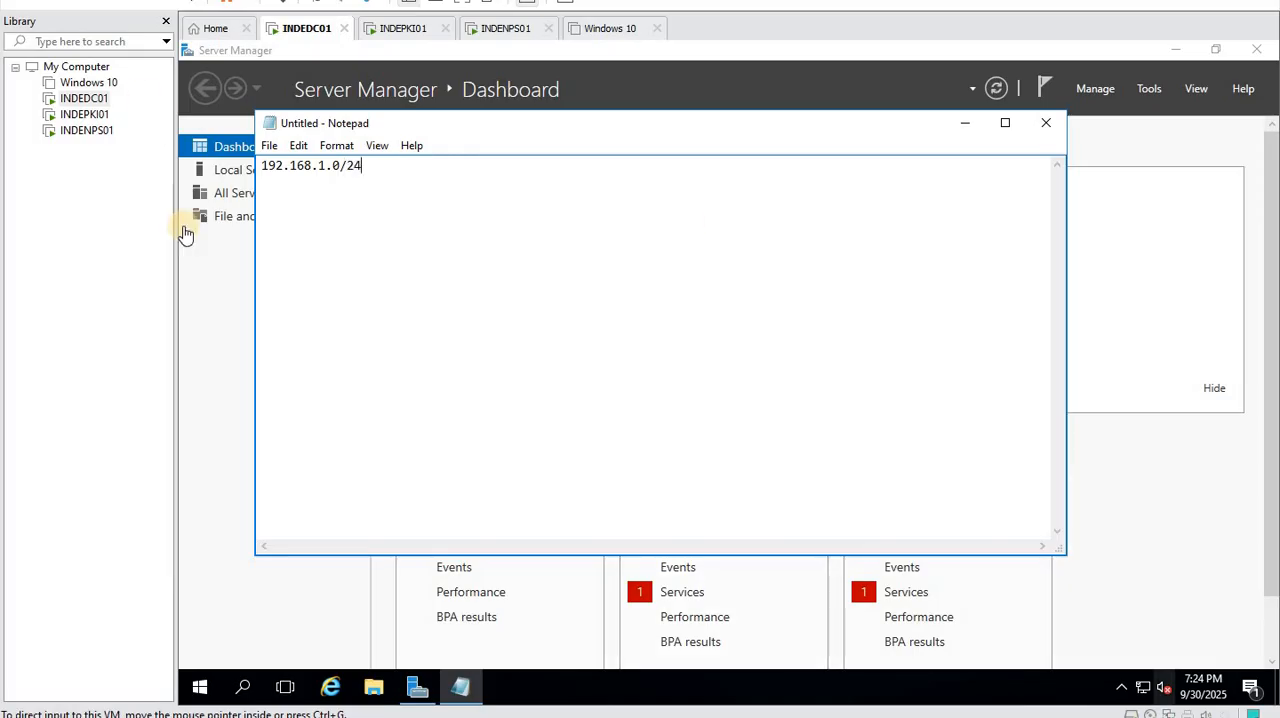
shift+click(262, 166)
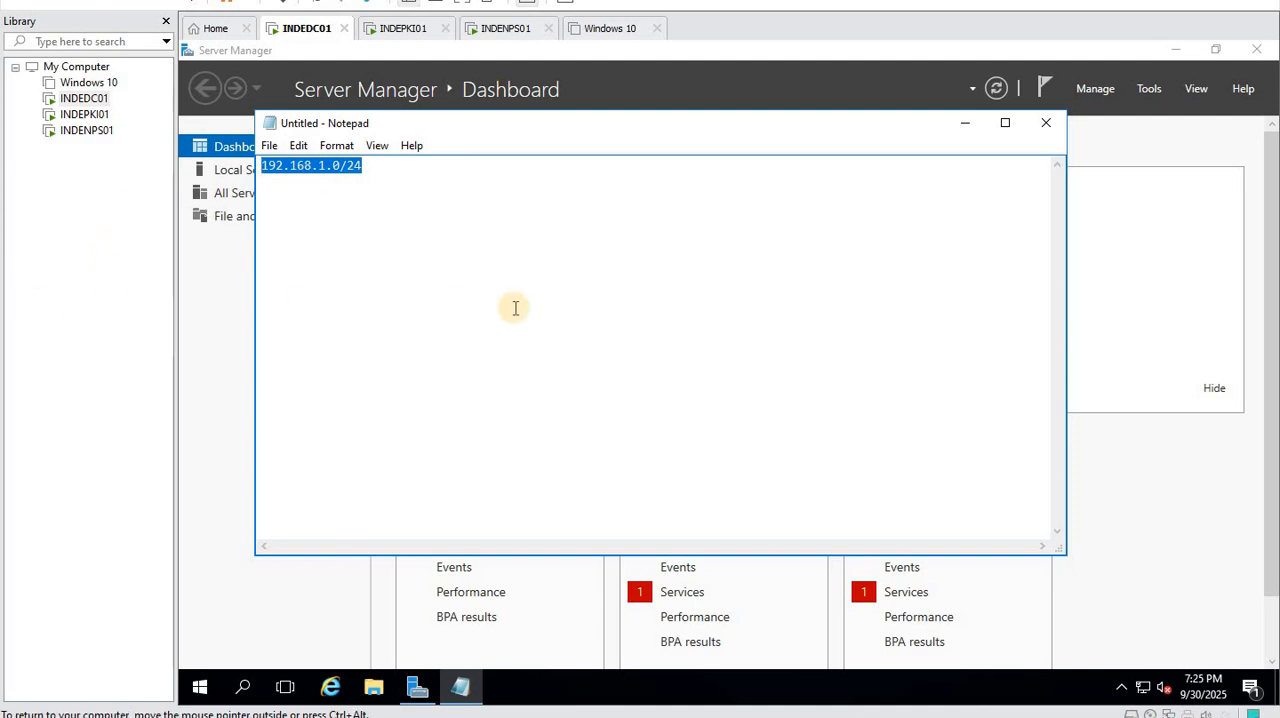
click(965, 124)
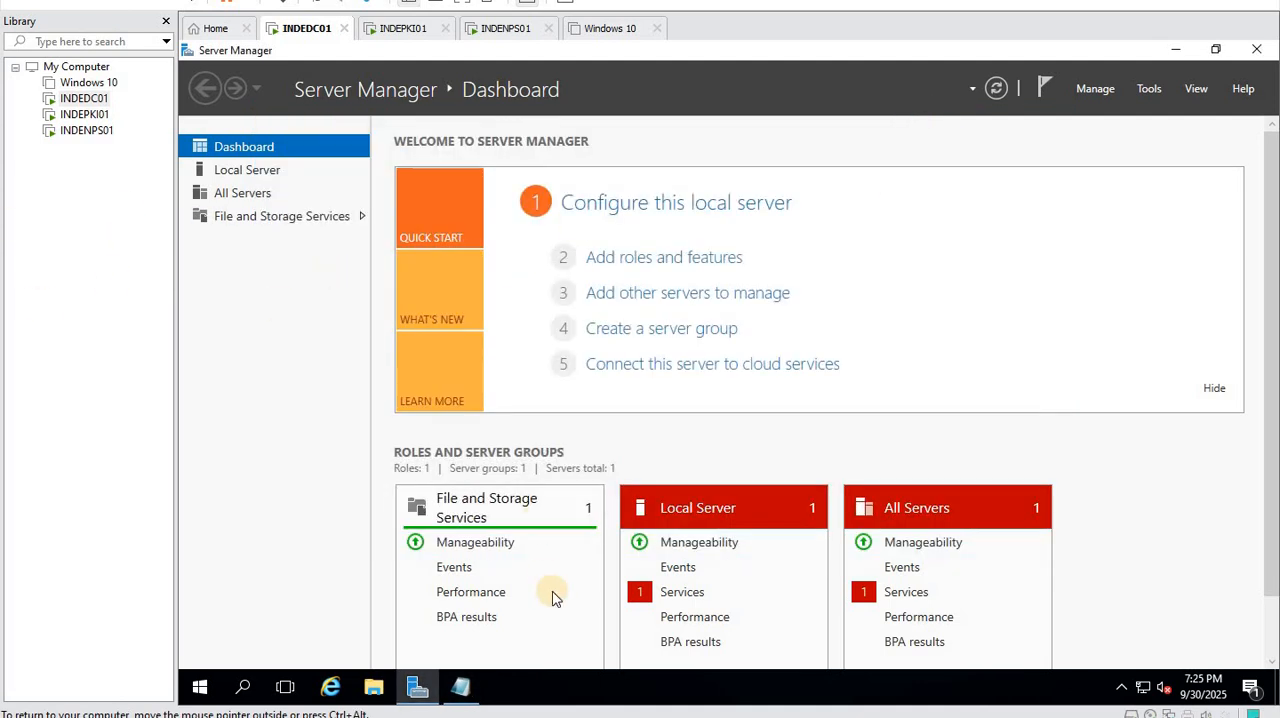
- Check the server's Windows version with winver and close the version information
right_click(200, 687)
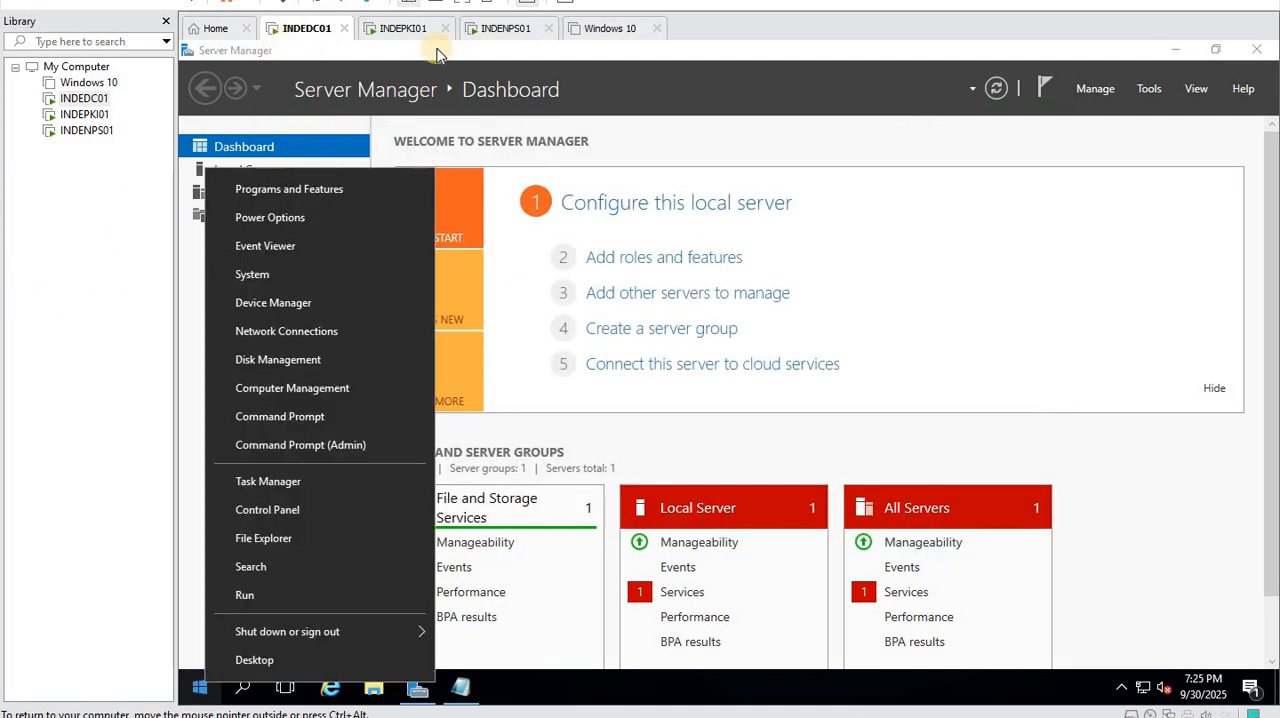
click(277, 595)
text(wi)
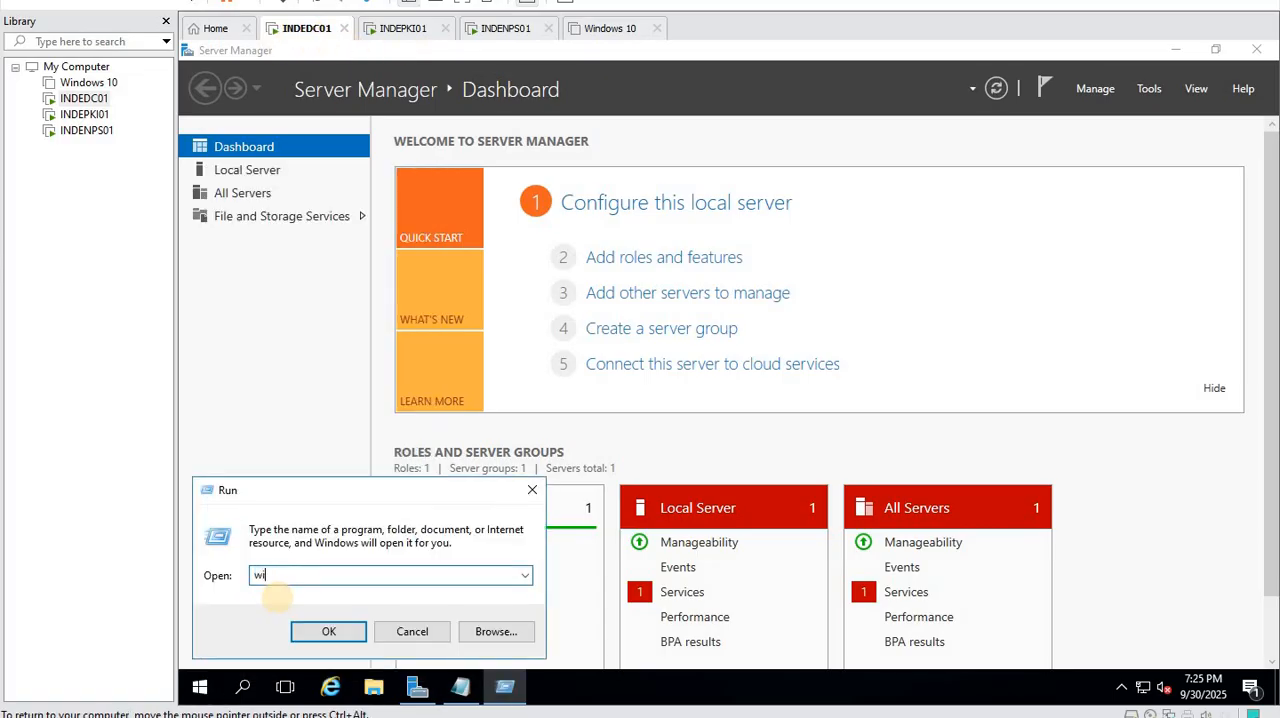
text(nver)
key(Return)
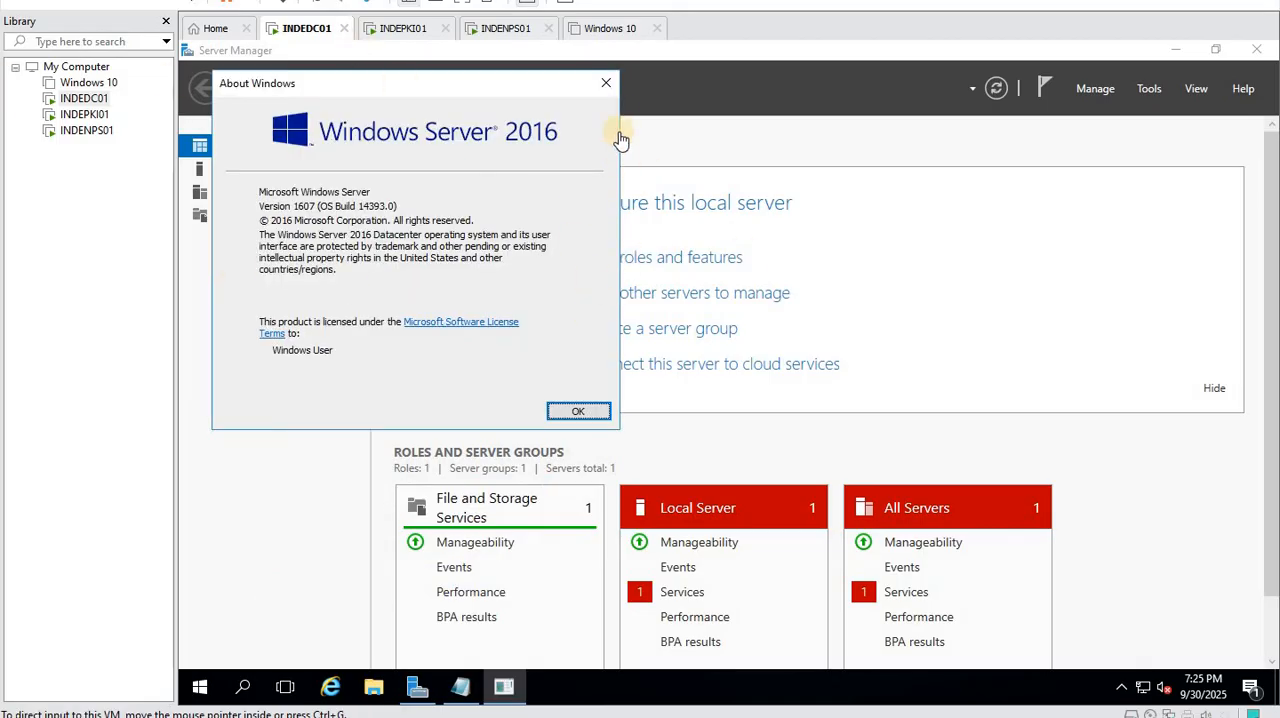
click(604, 84)
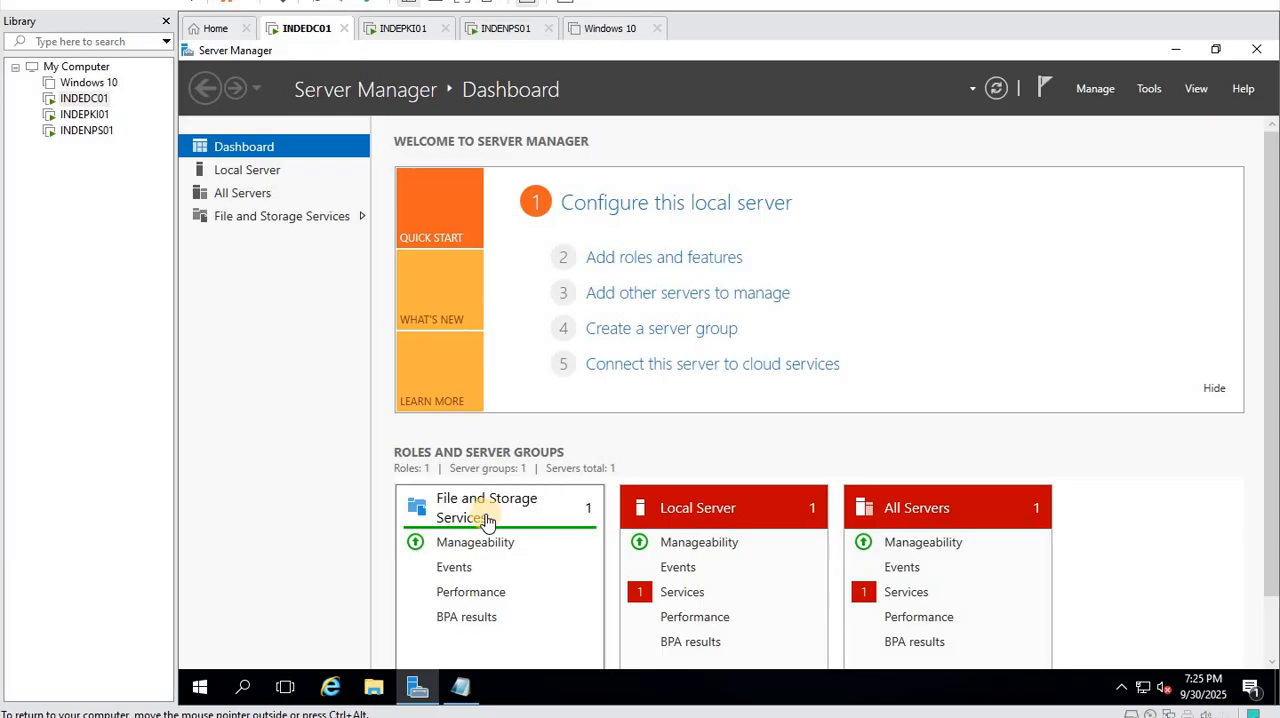
- Open File Explorer maximized, and start Registry Editor with regedit, allowing it to make changes
click(370, 690)
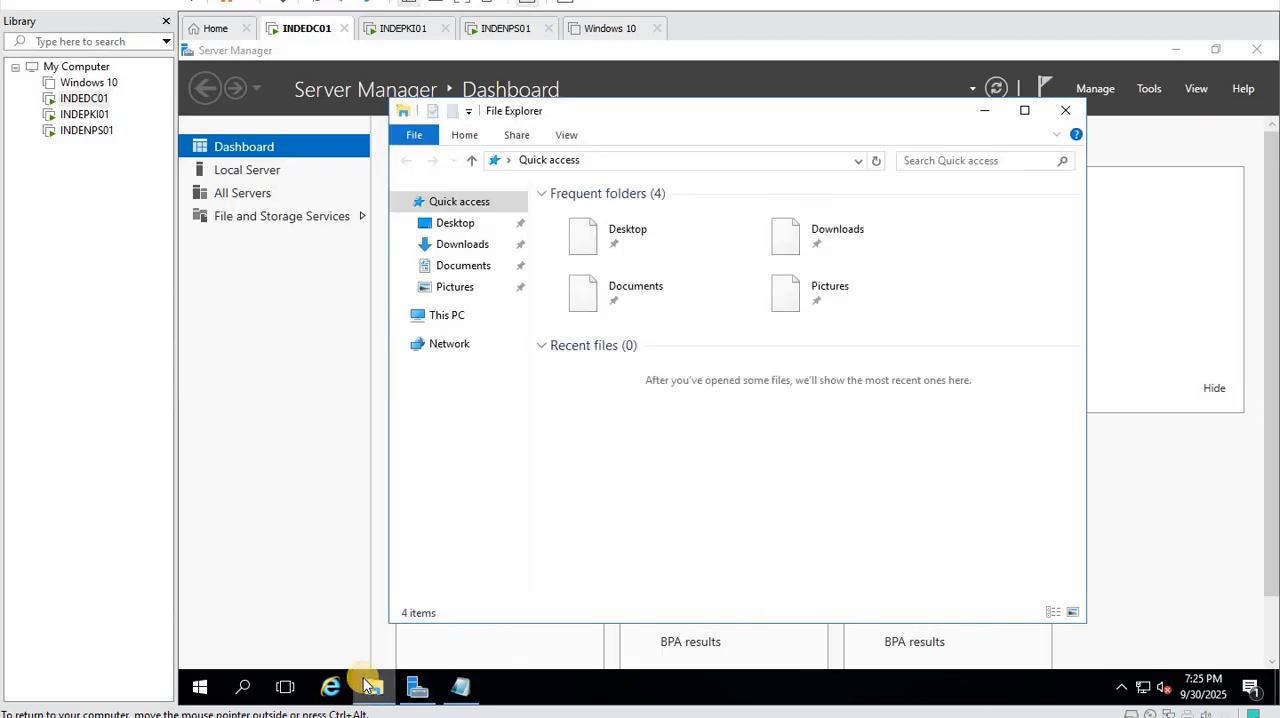
click(1025, 111)
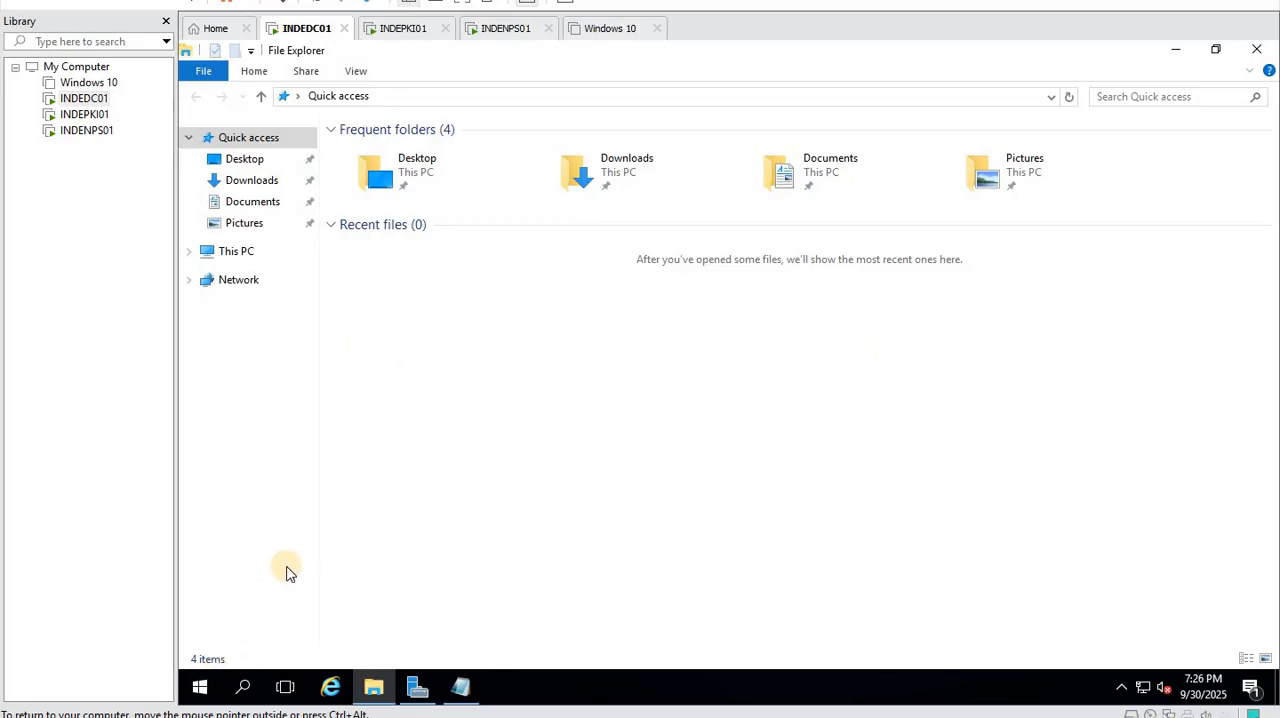
click(199, 690)
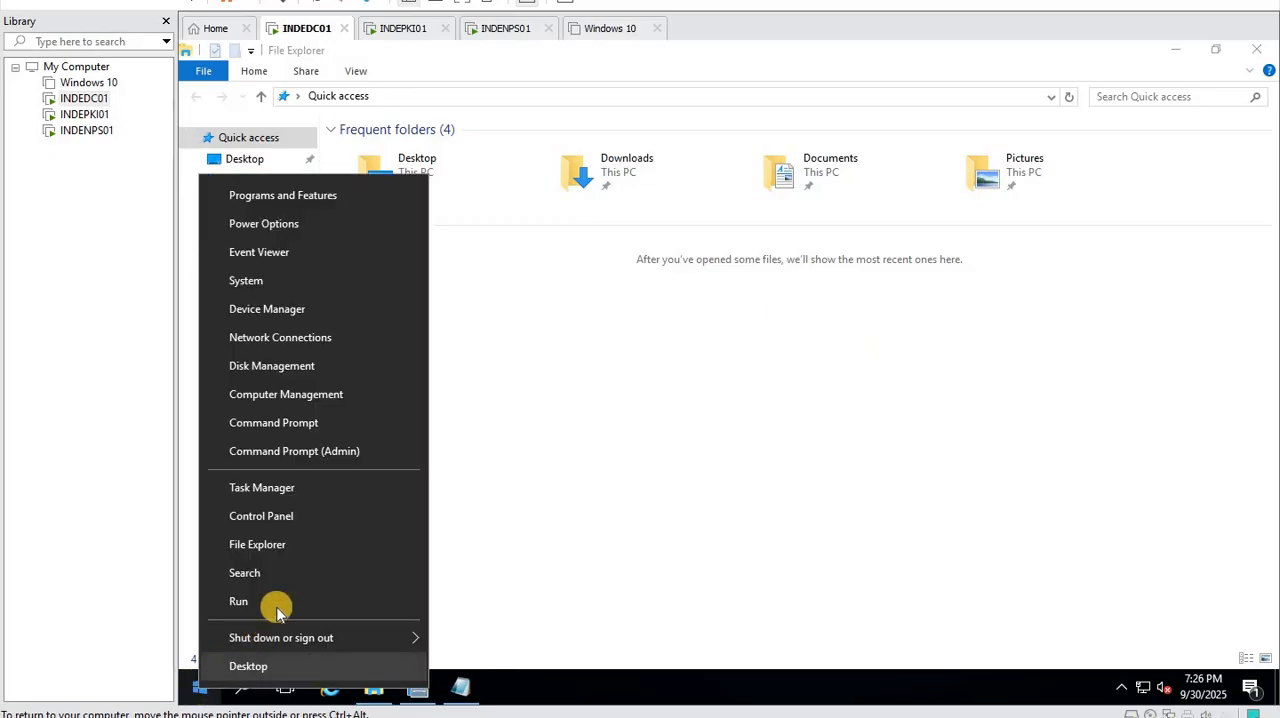
click(281, 602)
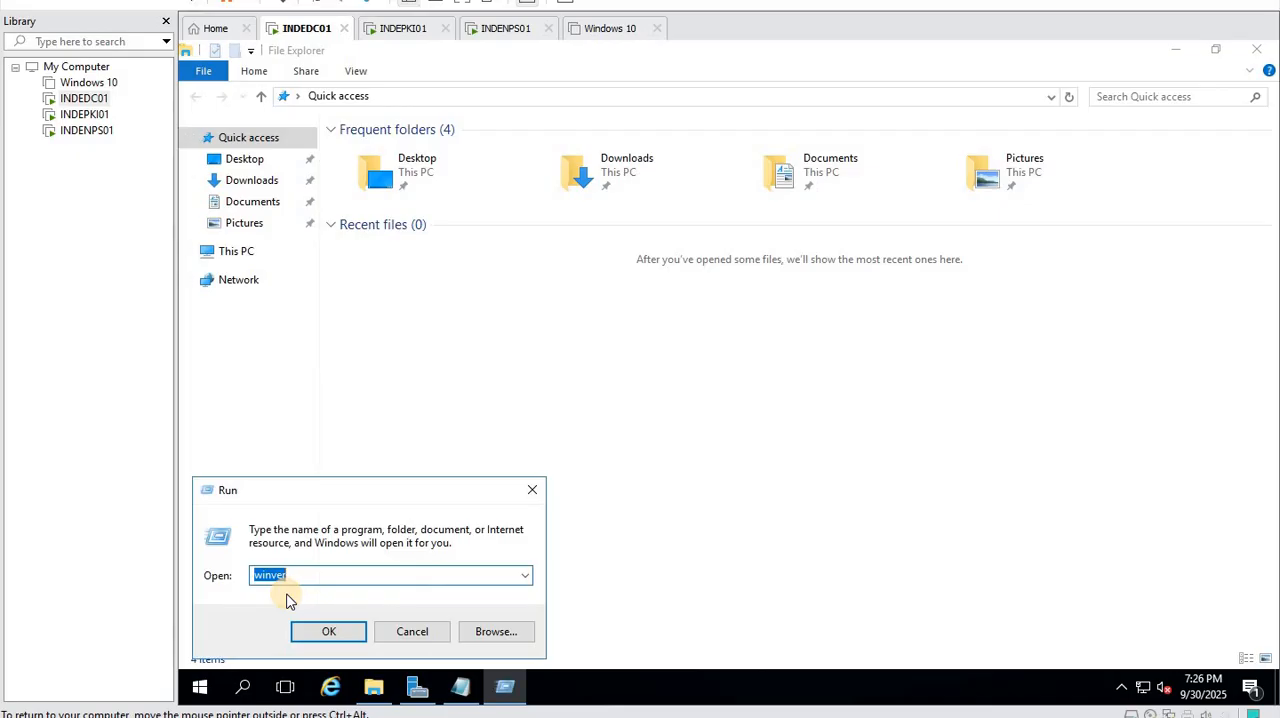
text(regedit)
key(Return)
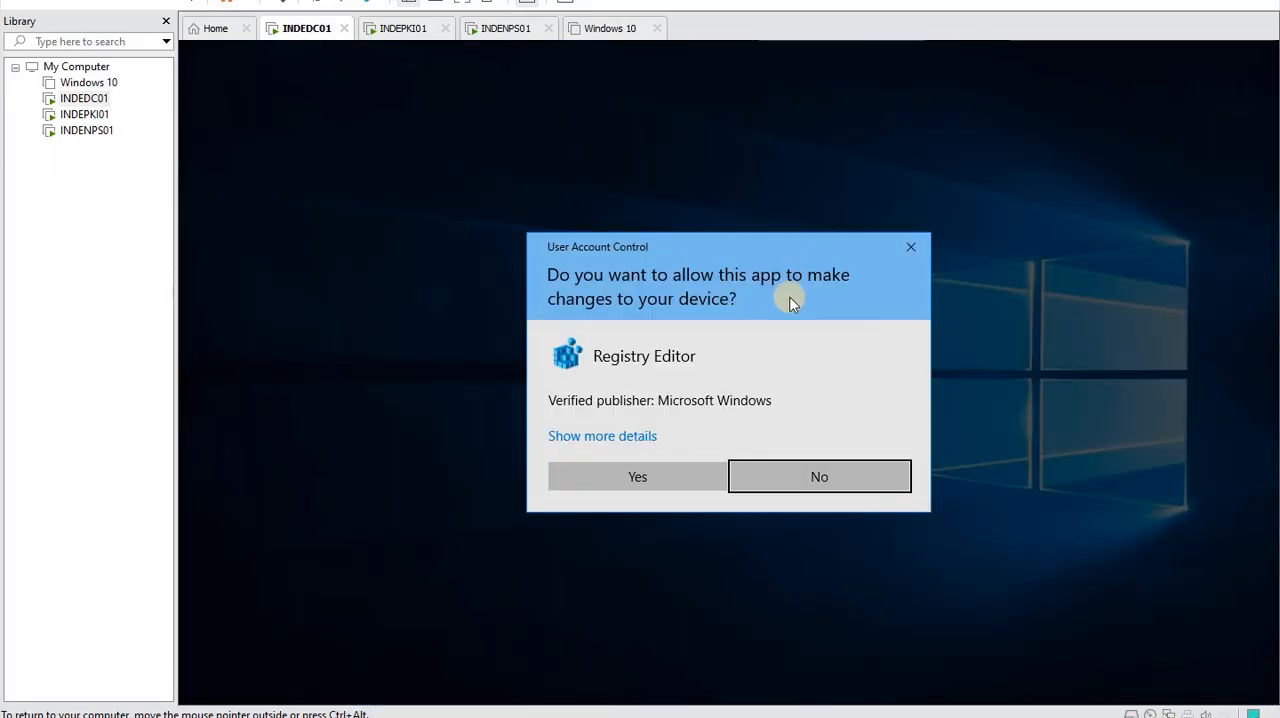
click(604, 484)
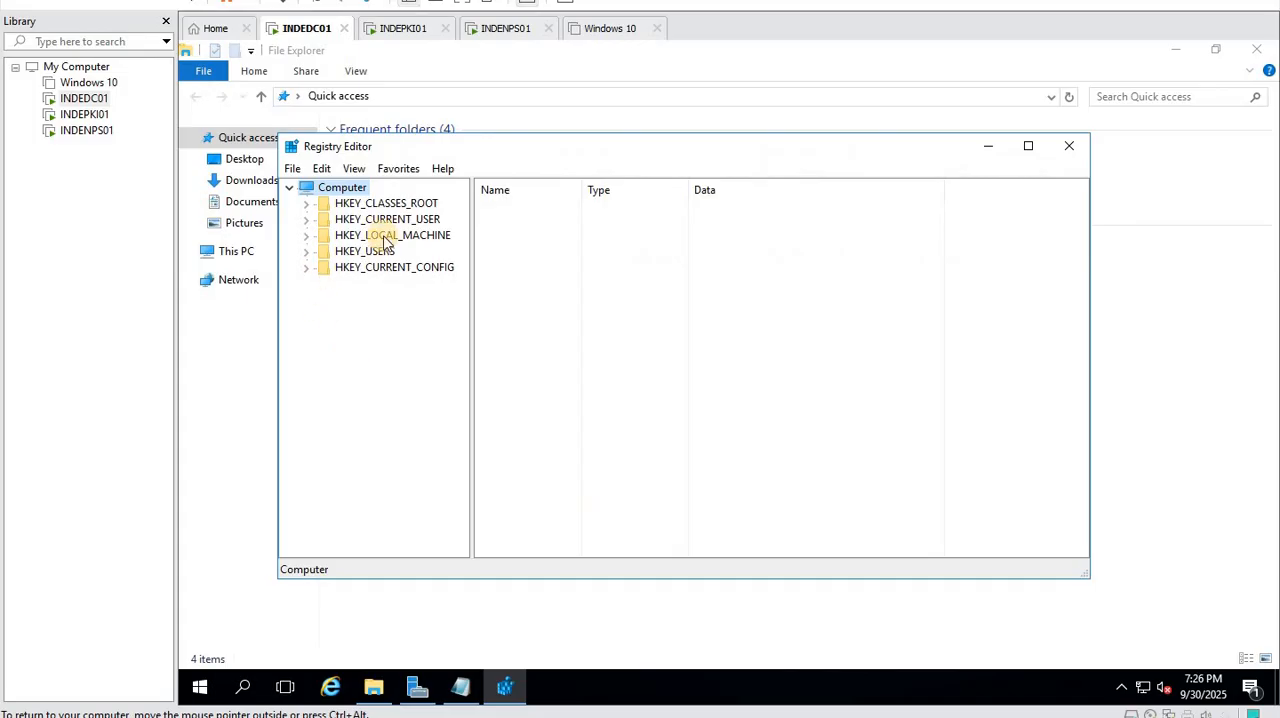
- Navigate the registry to HKEY_LOCAL_MACHINE\SYSTEM\CurrentControlSet\Services\Tcpip6\Parameters
double_click(385, 240)
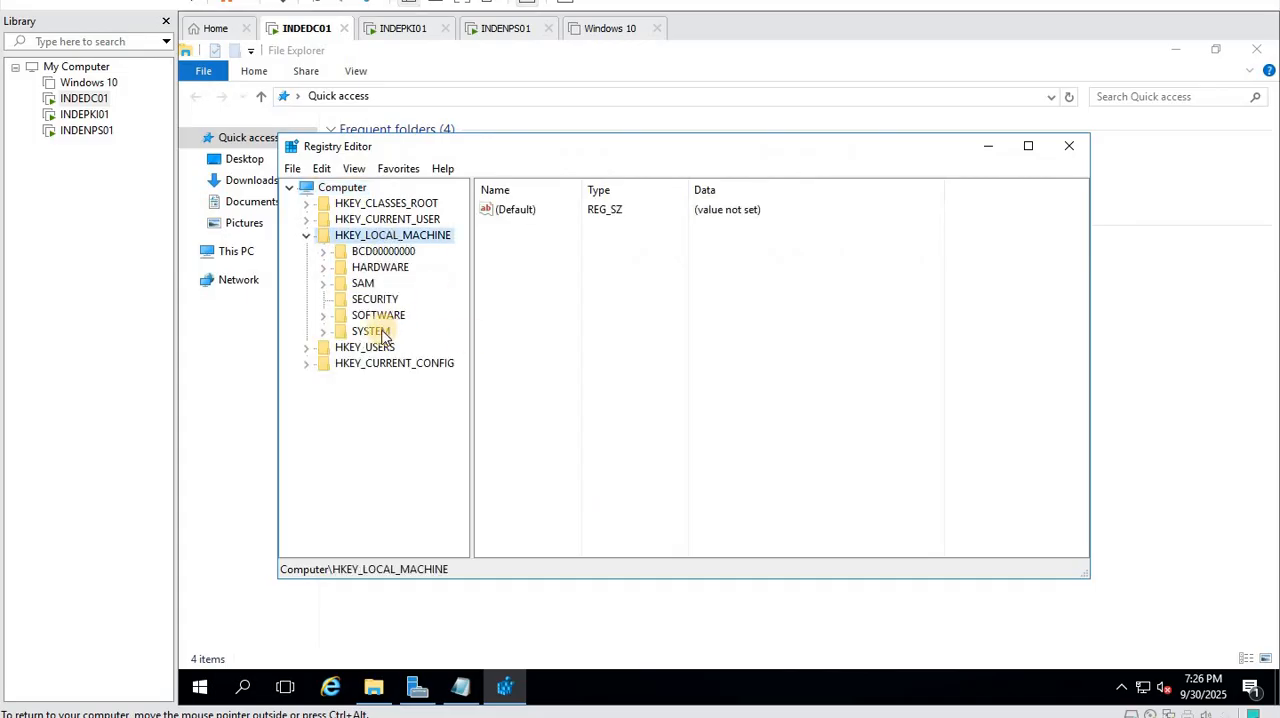
double_click(377, 330)
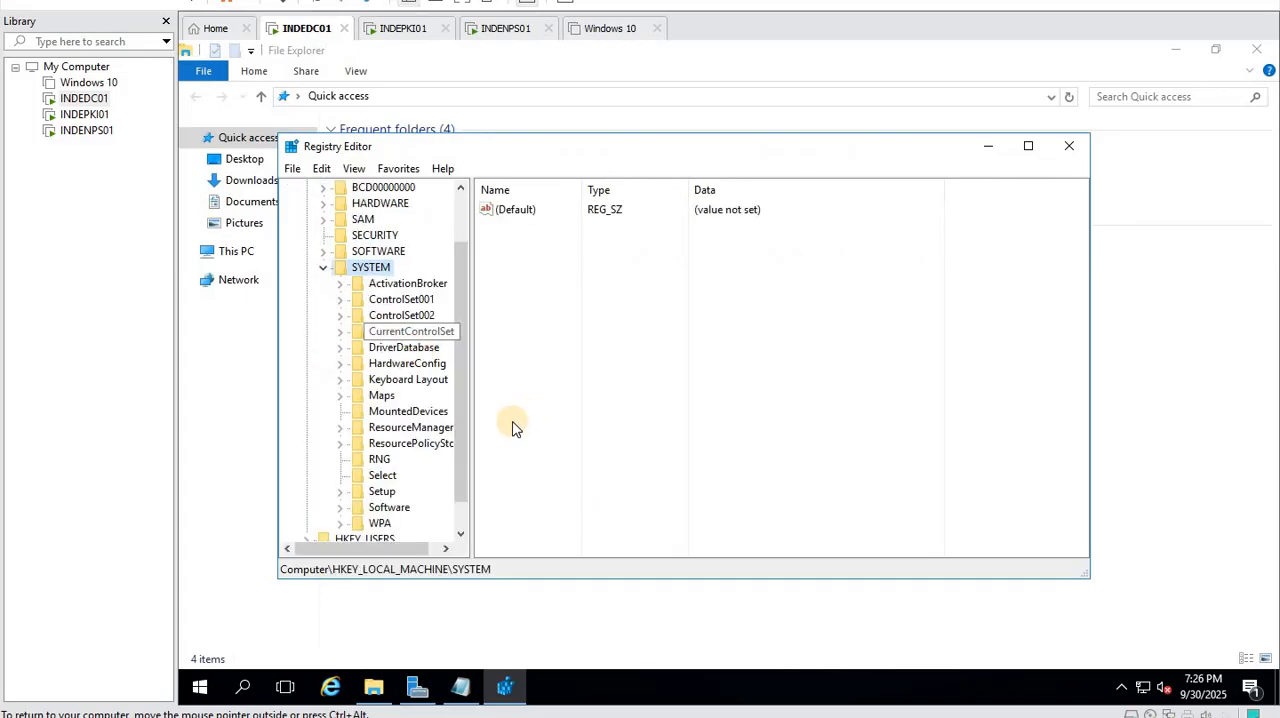
click(418, 332)
double_click(408, 412)
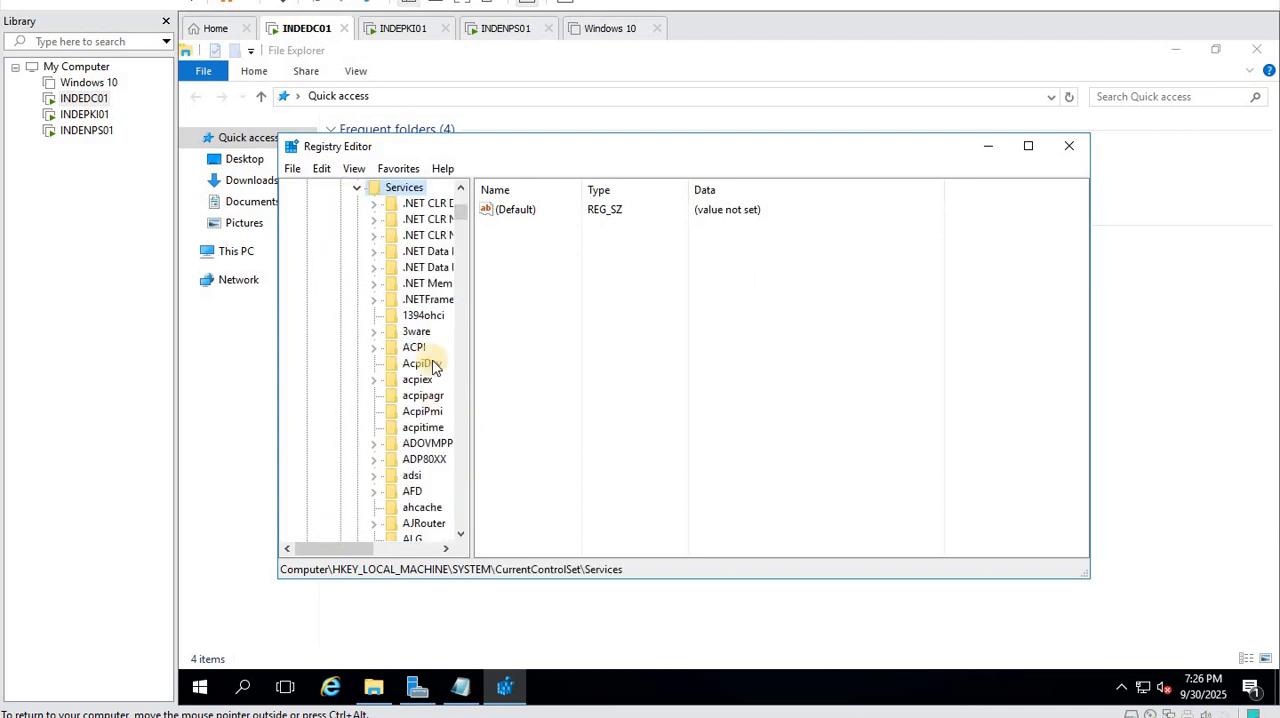
text(tcpip)
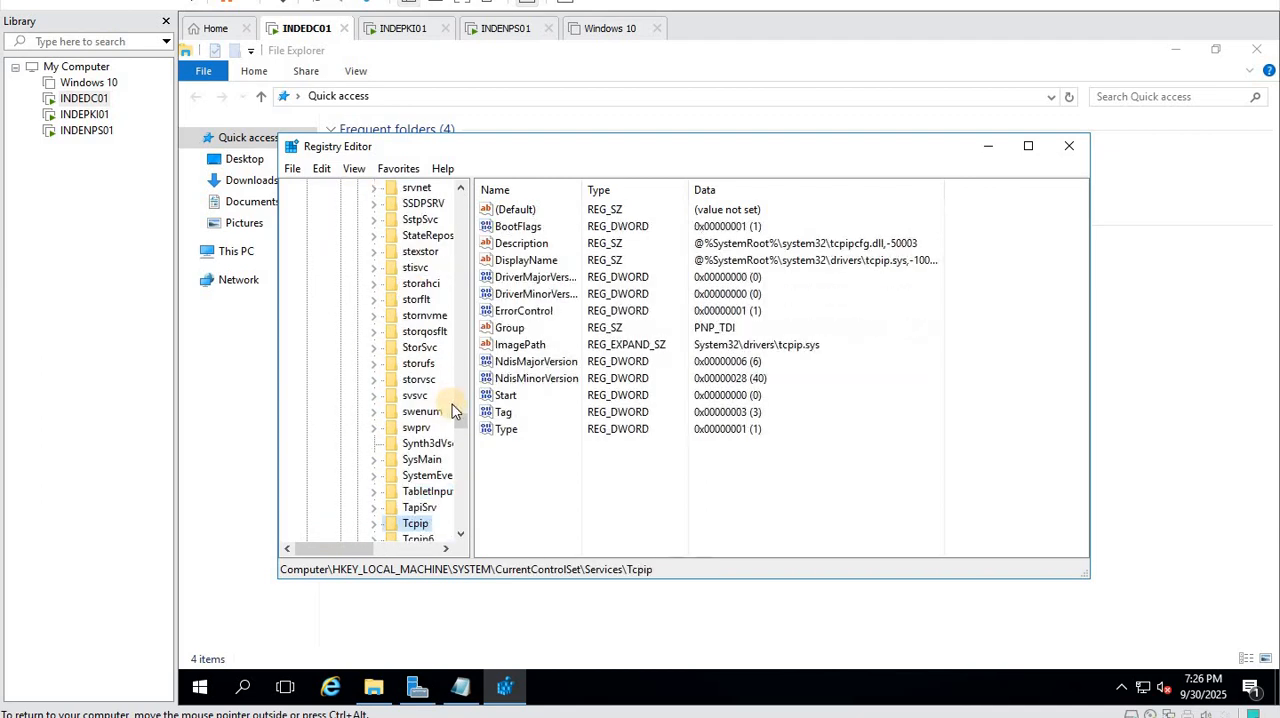
scroll(440, 400, down, 4)
double_click(418, 347)
double_click(436, 379)
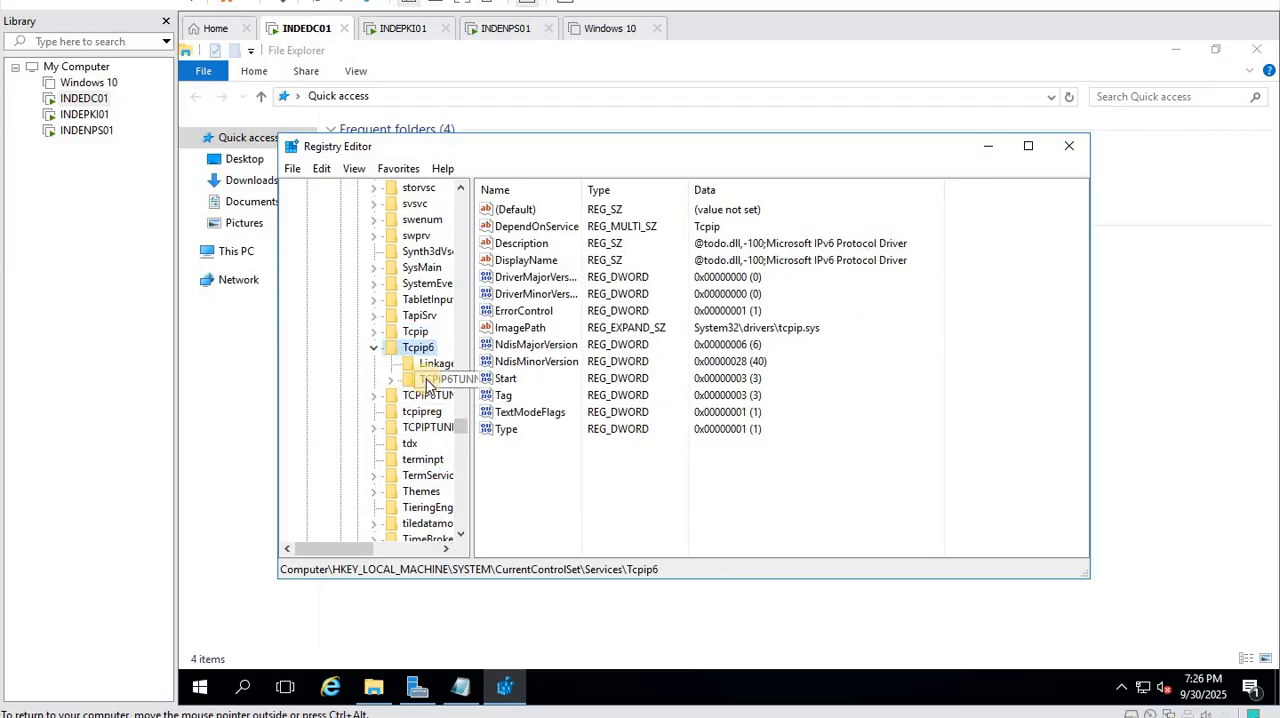
- Create a DWORD (32-bit) value named DisabledComponents in the Tcpip6 Parameters key
right_click(585, 365)
mouse_move(648, 376)
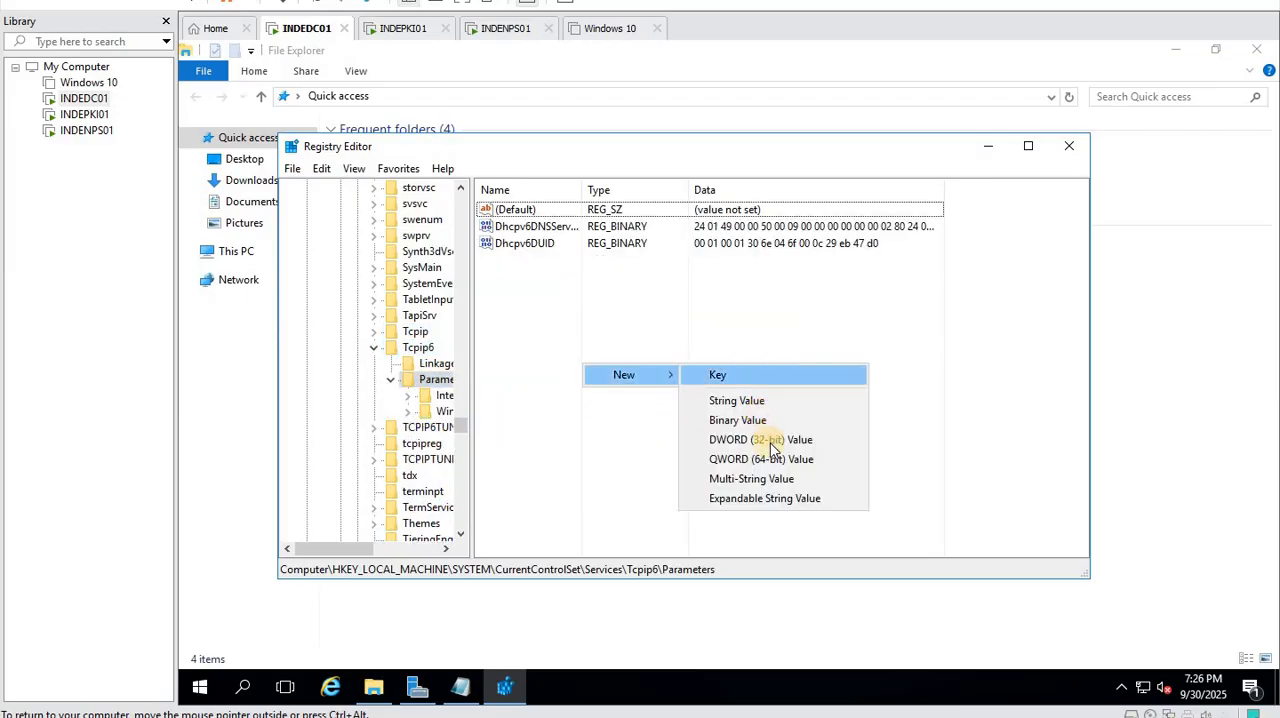
click(771, 441)
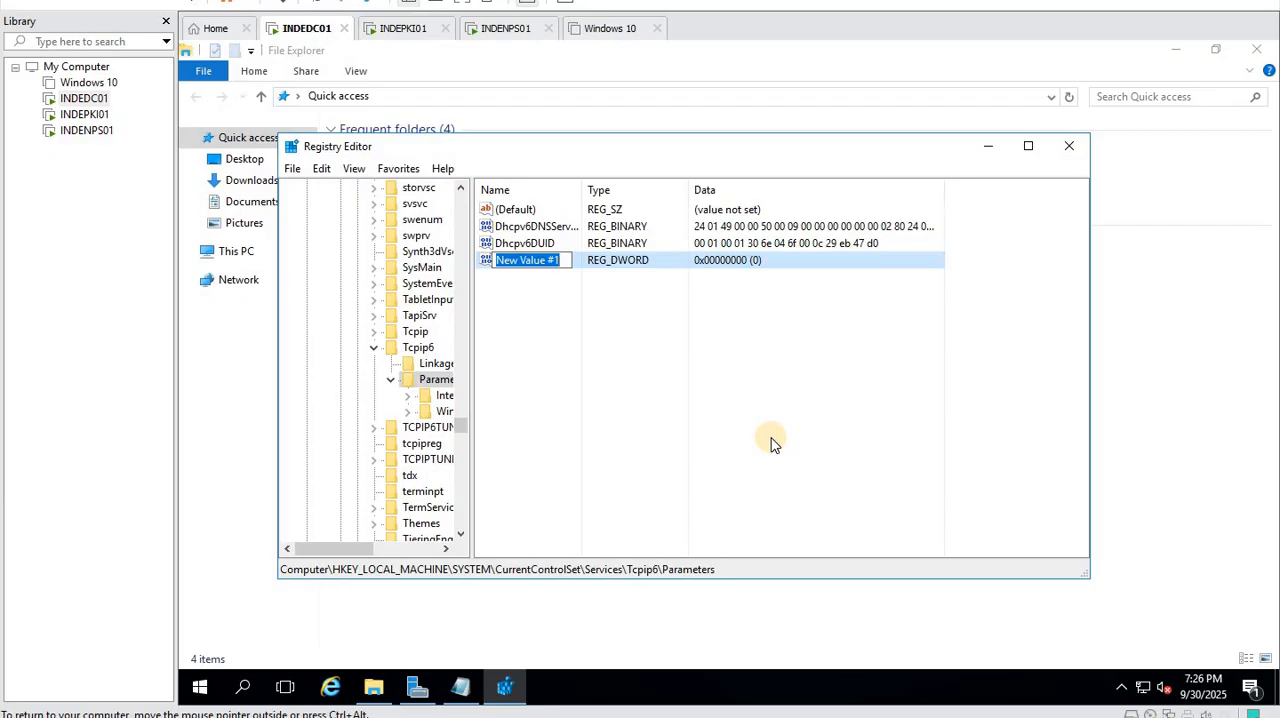
text(Disabled)
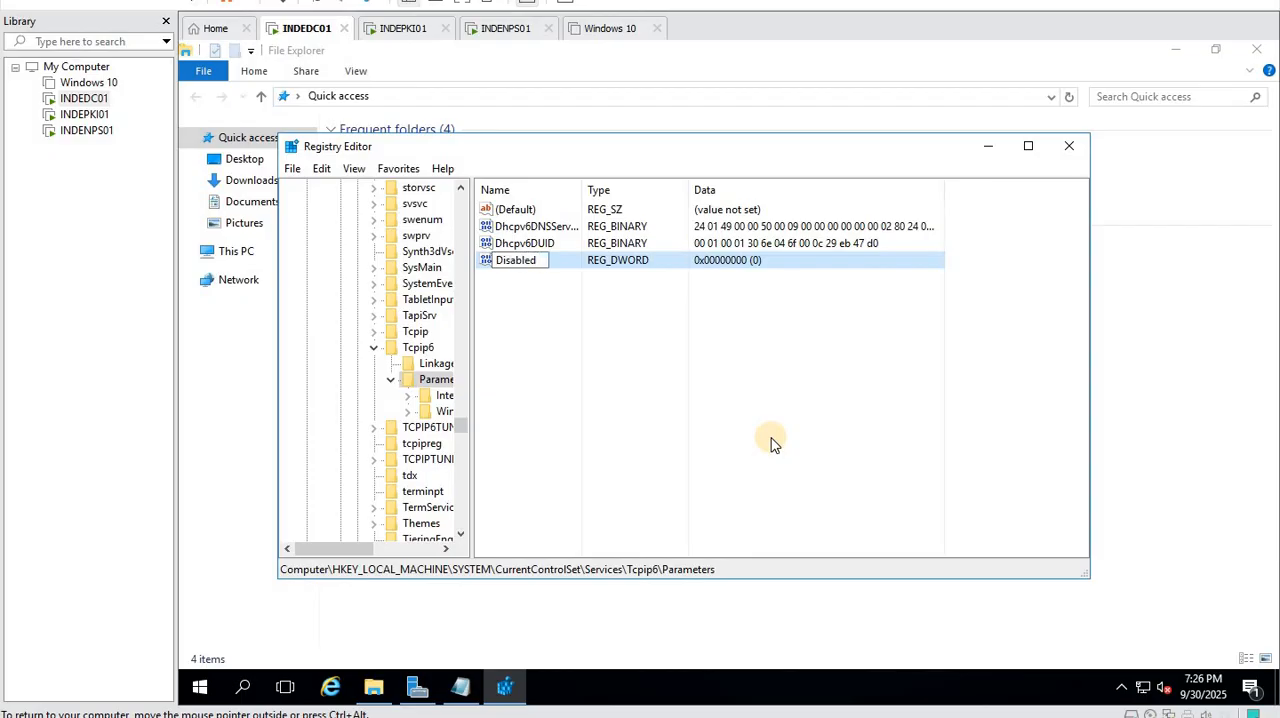
text(Components)
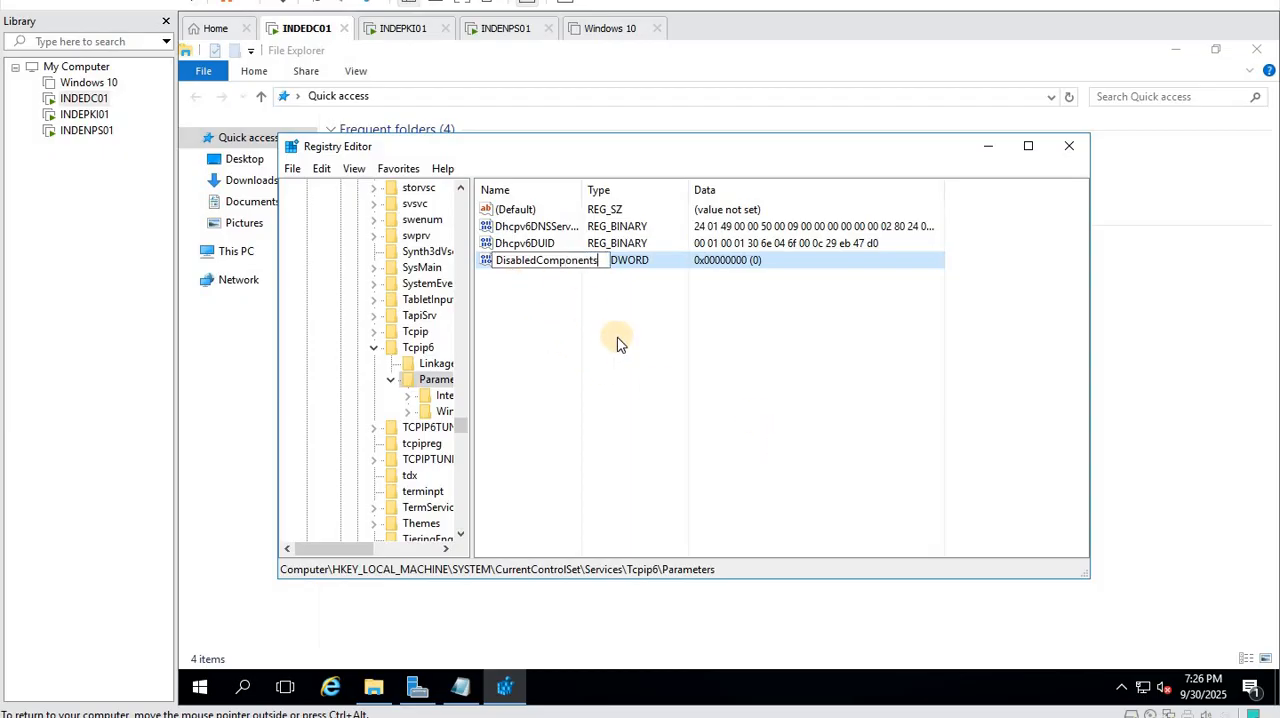
key(Return)
- Set the DisabledComponents value data to decimal 255 and close Registry Editor
double_click(560, 262)
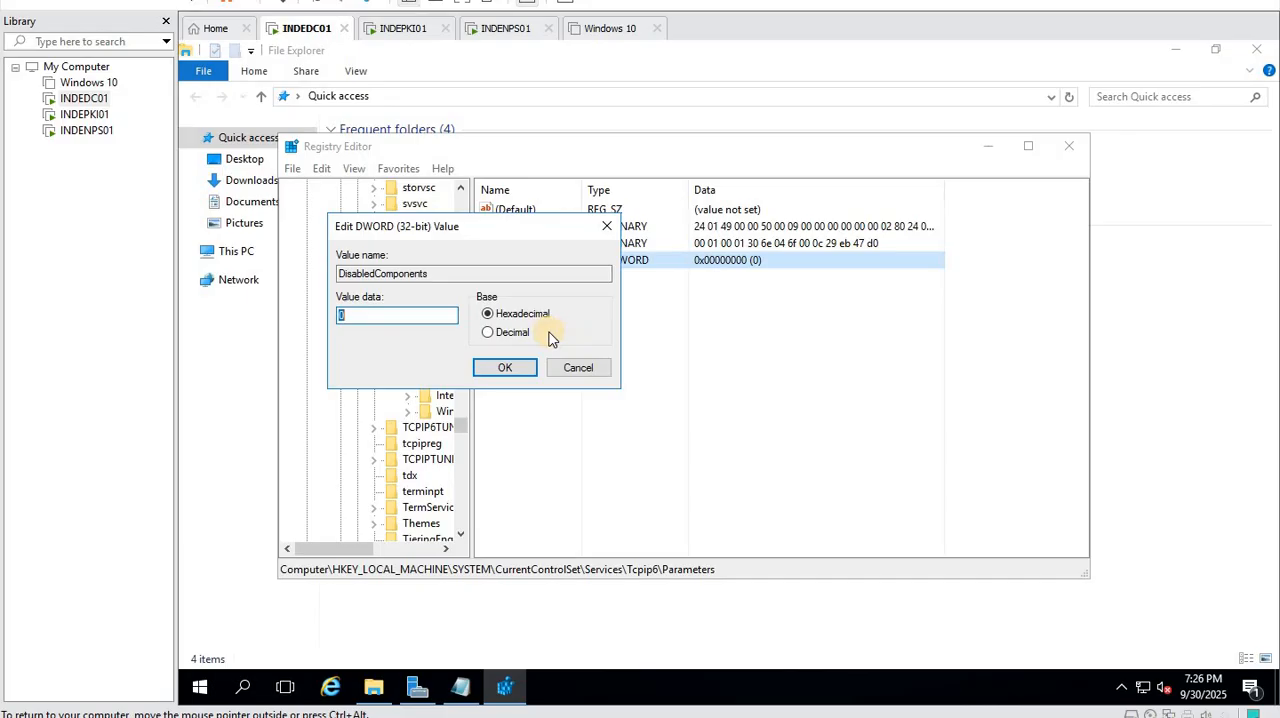
click(484, 334)
click(506, 367)
click(1069, 146)
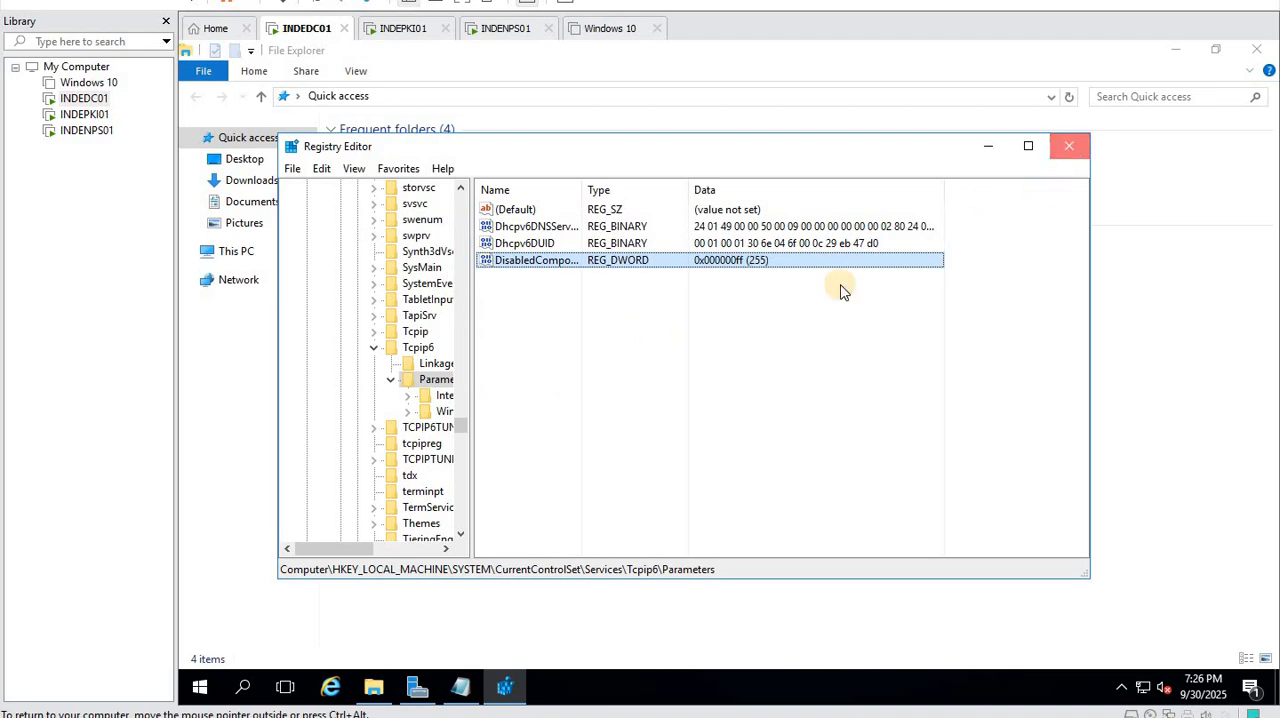
- Open Network Connections and turn off Internet Protocol Version 6 (TCP/IPv6) in the Ethernet0 properties
right_click(200, 685)
click(251, 604)
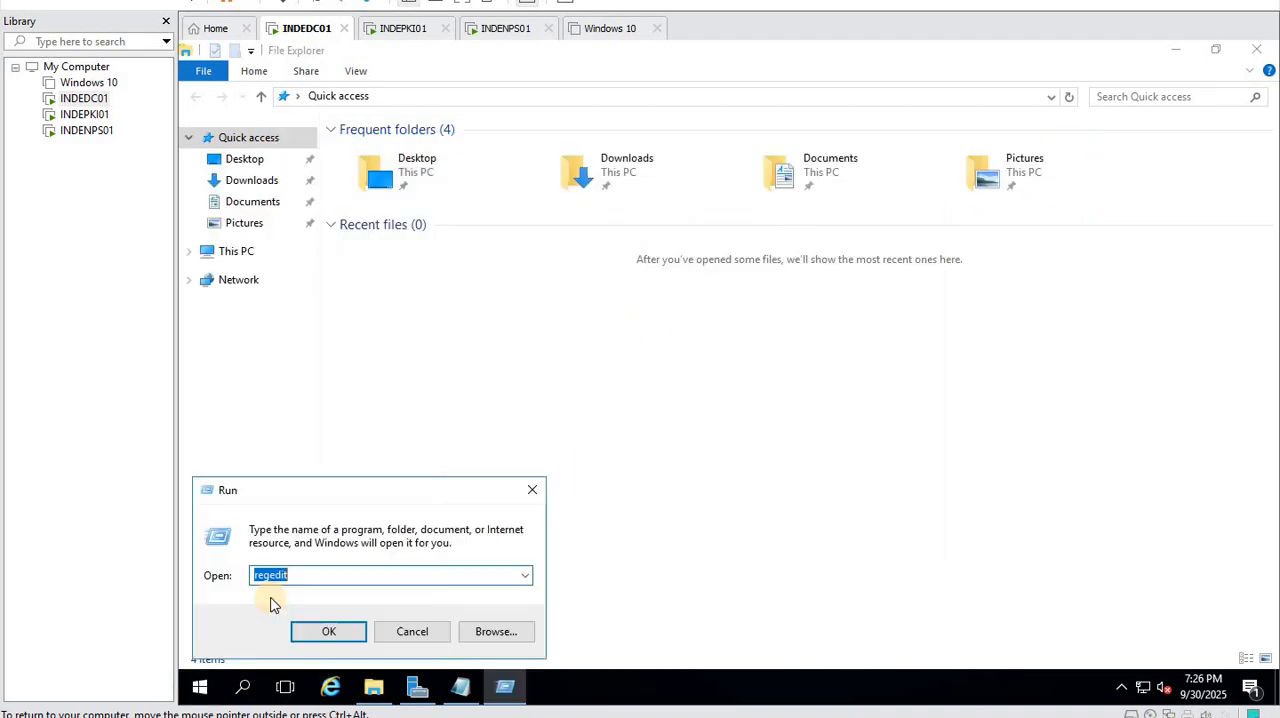
text(ncpa.cpl)
key(Return)
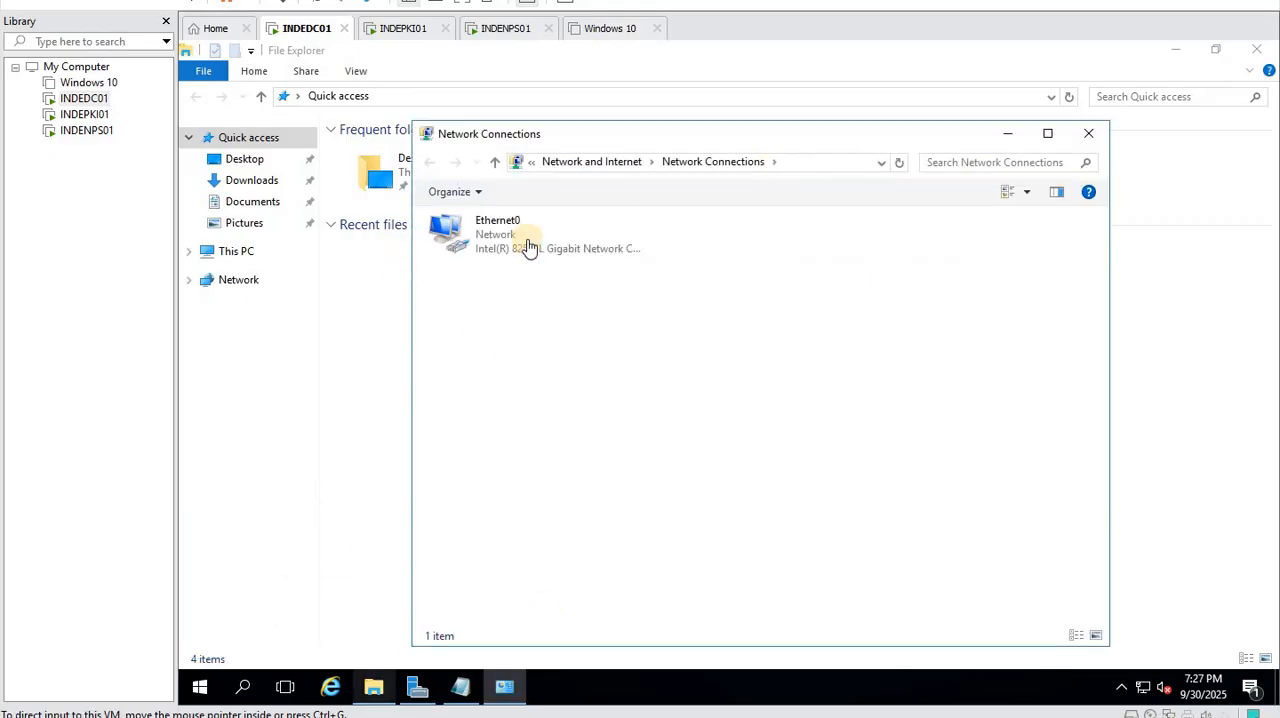
right_click(531, 234)
click(592, 405)
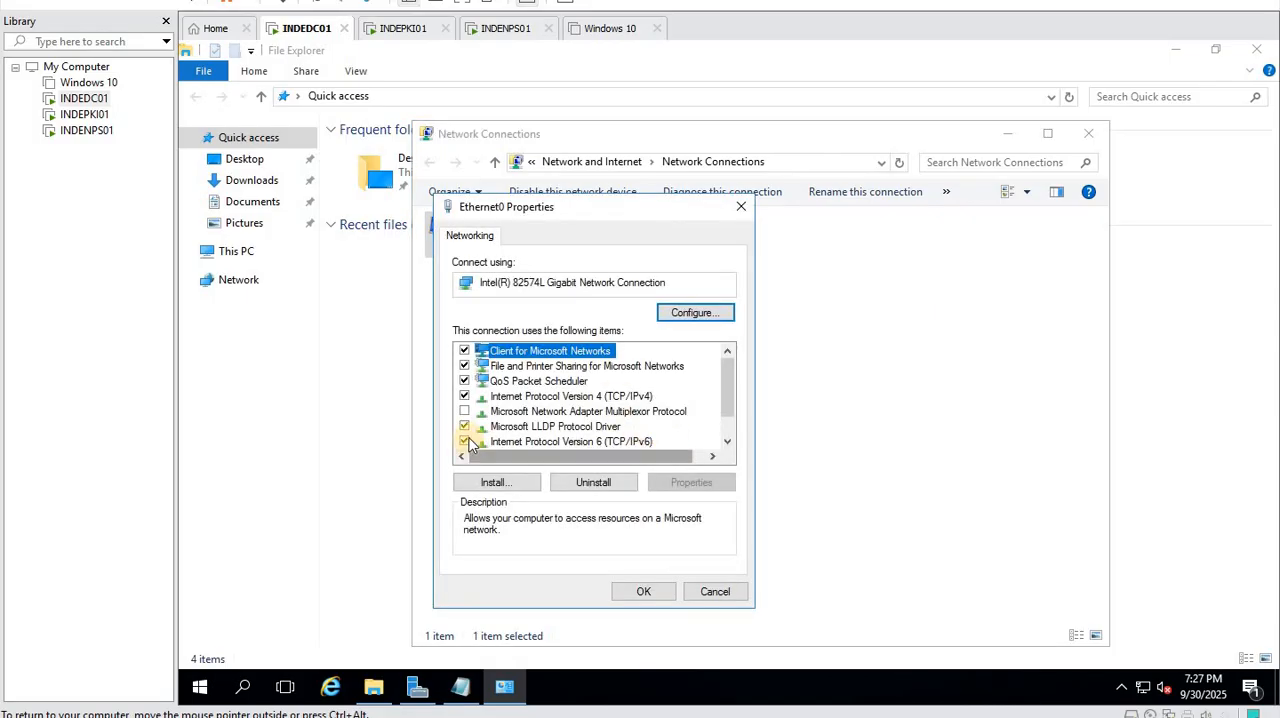
click(464, 441)
- Assign Ethernet0 the static IPv4 address 192.168.1.50 with subnet mask 255.255.255.0 and a default gateway in the 192.168.1 network
click(590, 397)
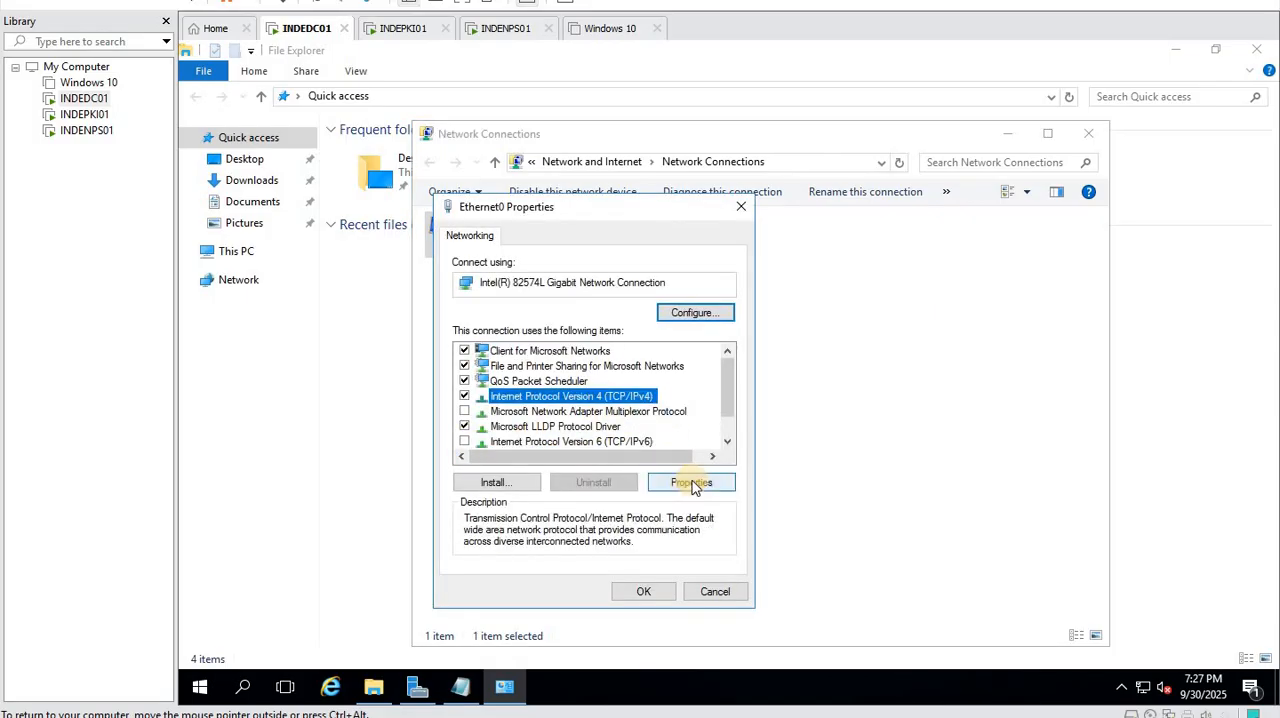
click(692, 483)
click(540, 397)
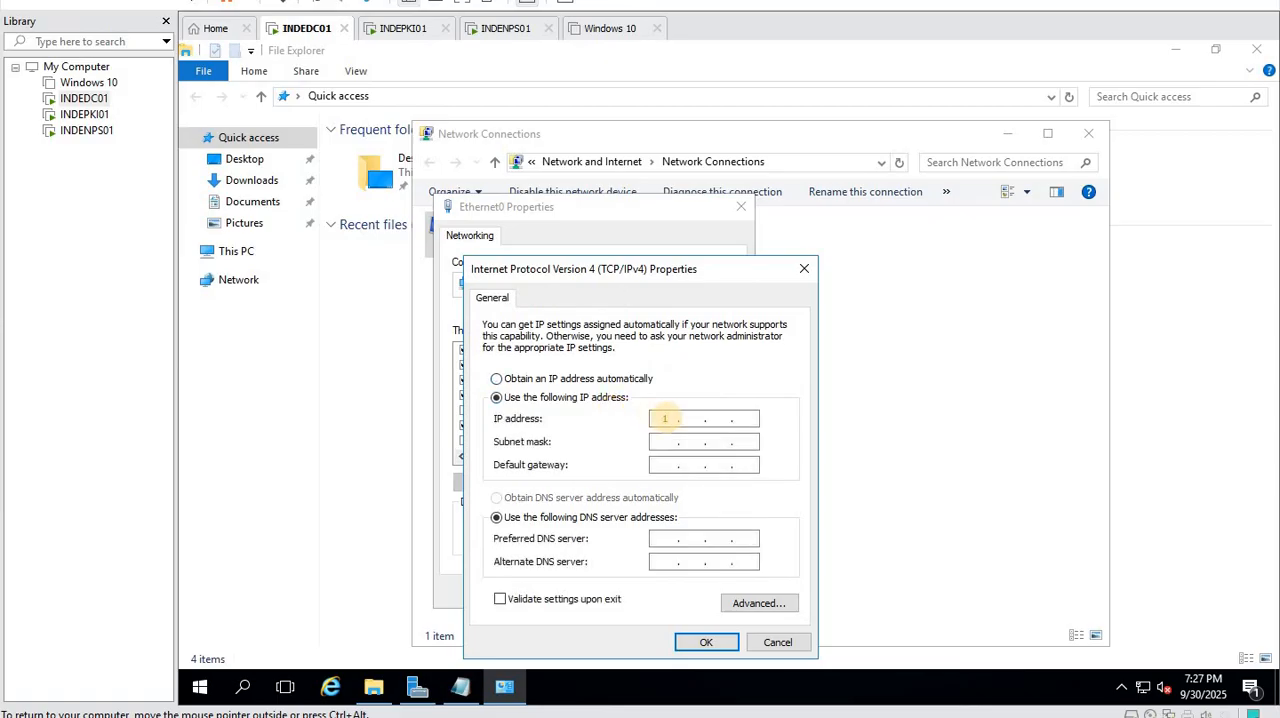
text(2 . 168 .)
key(Tab)
key(Tab)
text(192 . 168)
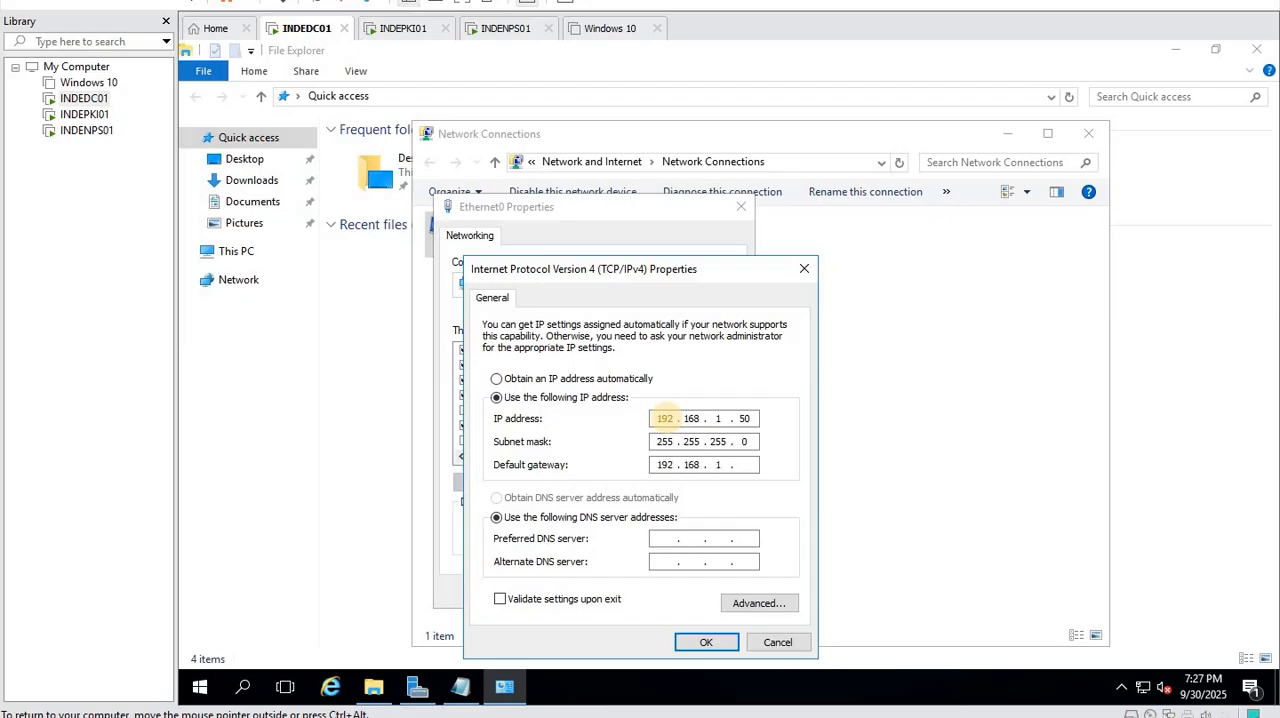
- Set the preferred DNS server to 192.168.1.50 and apply the IPv4 settings, closing the Ethernet0 properties
key(Tab)
key(Tab)
text(192.168.1.50)
click(706, 643)
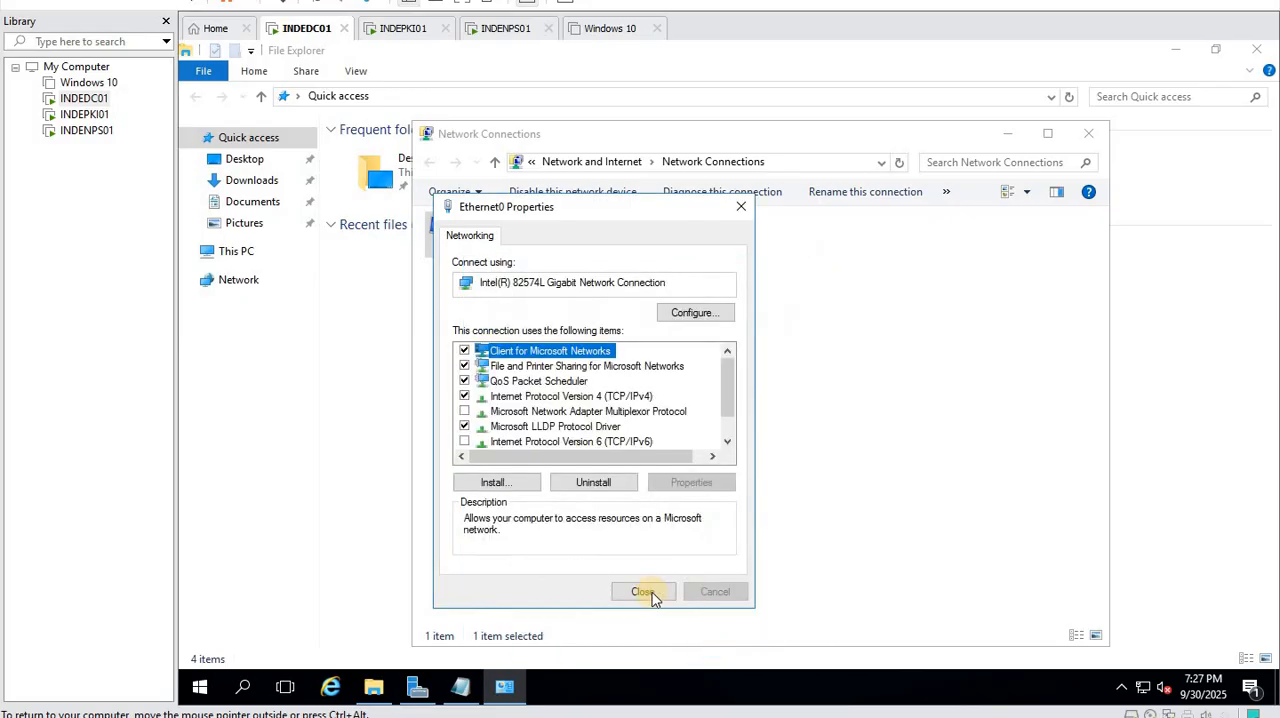
key(Return)
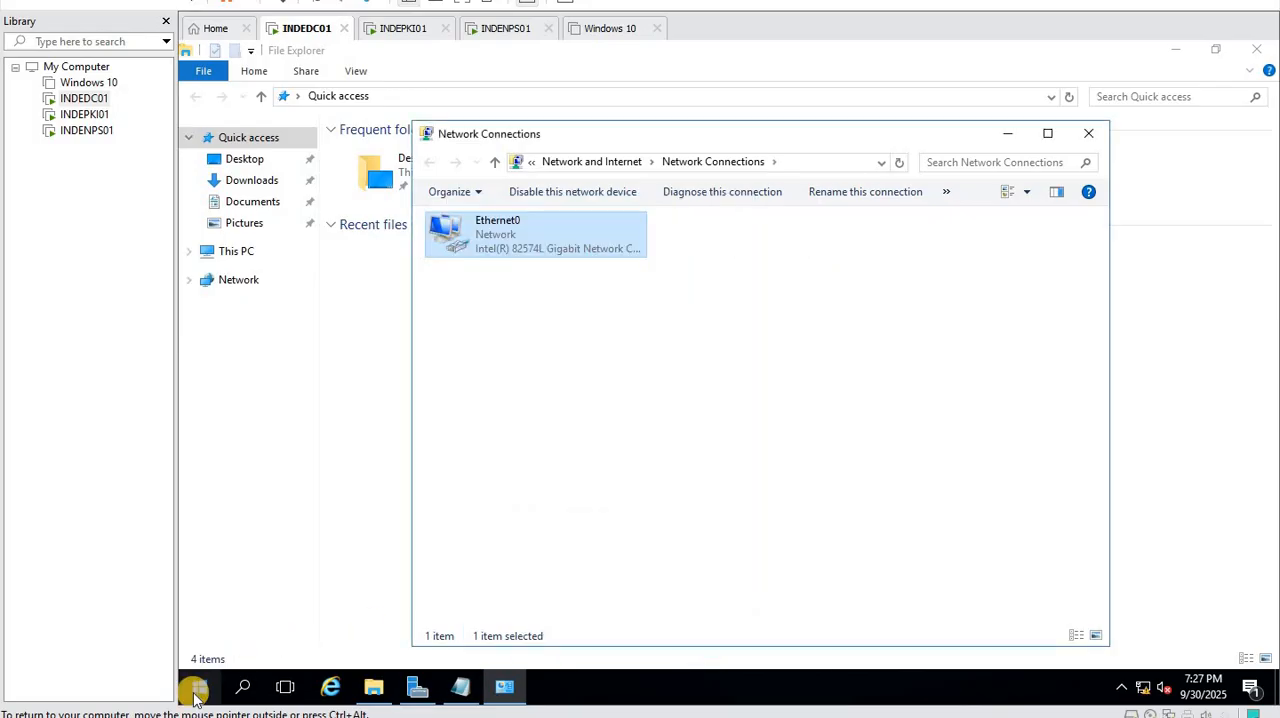
- Open the Windows Firewall settings by running firewall.cpl
right_click(196, 686)
click(233, 604)
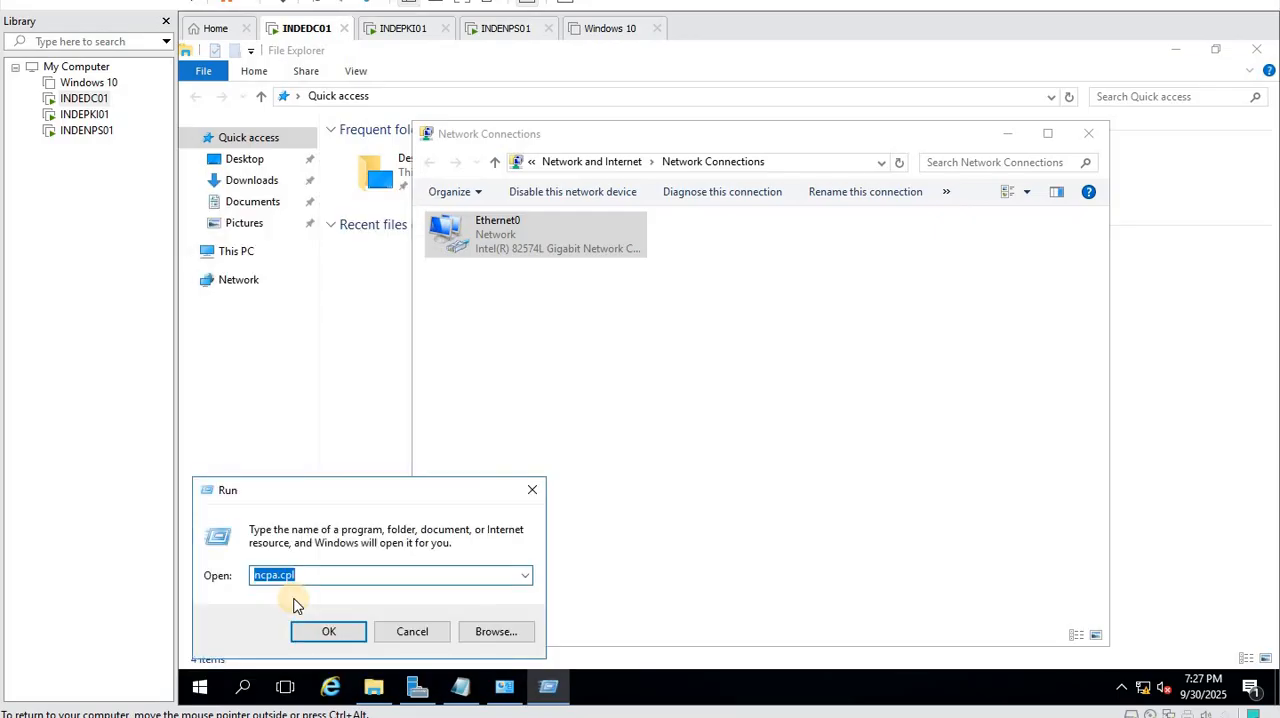
text(firewall.cpl)
key(Return)
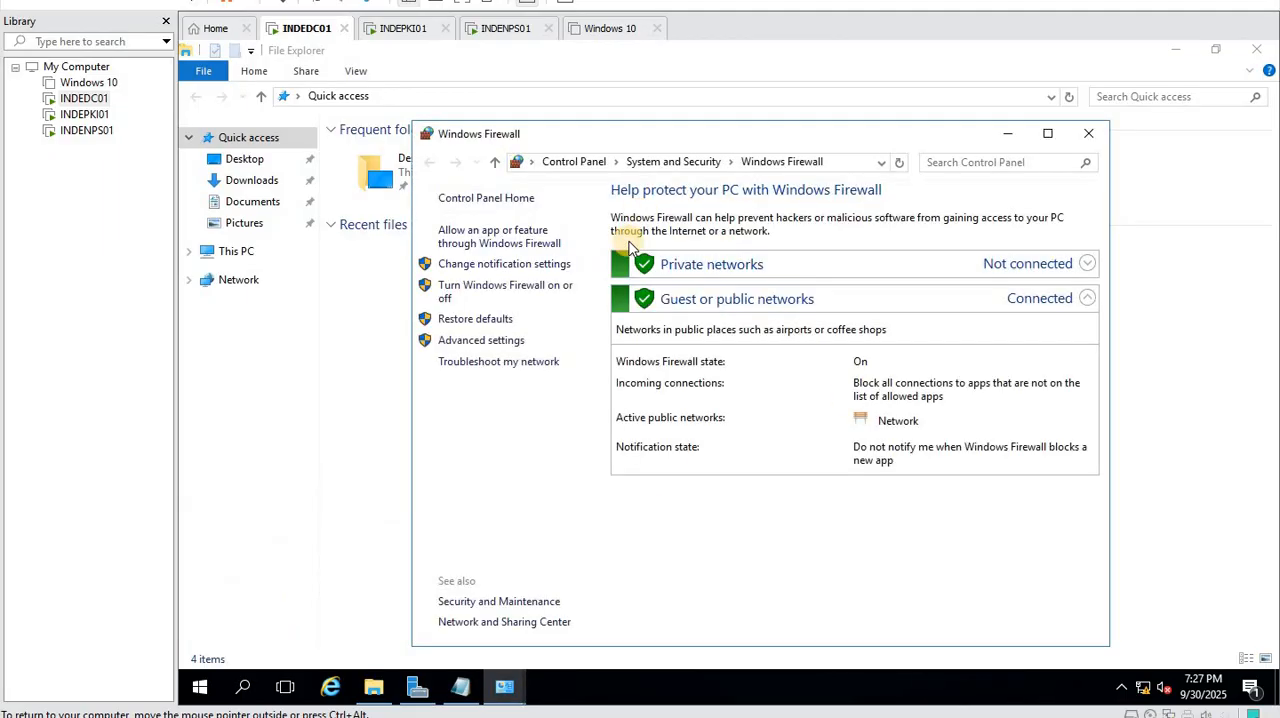
- Turn off Windows Firewall for both private and public networks and close the firewall window
click(493, 292)
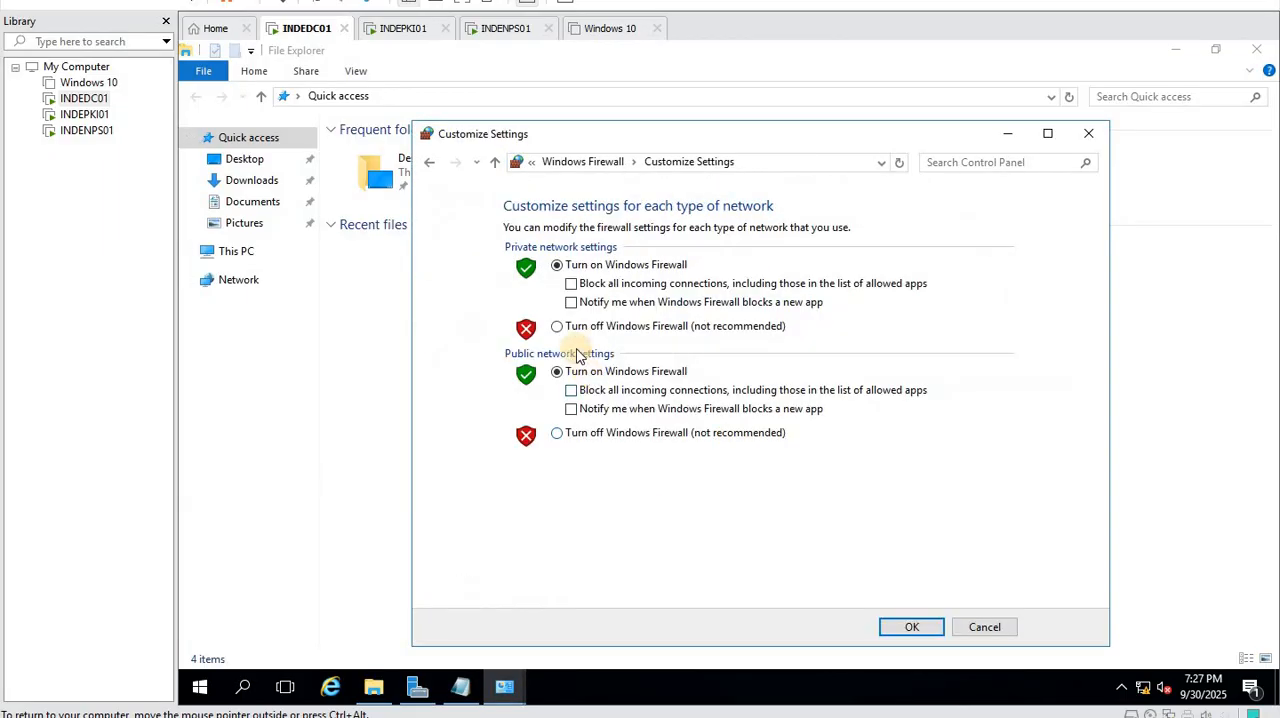
click(557, 326)
click(557, 432)
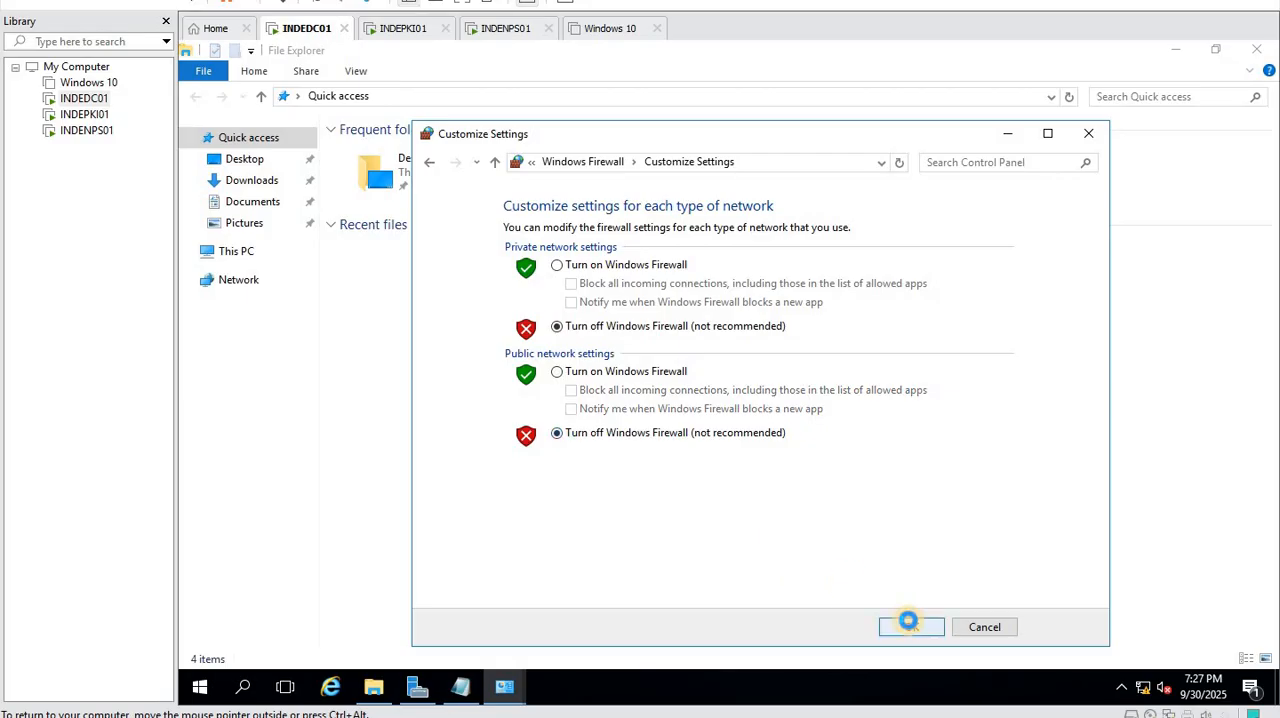
click(911, 627)
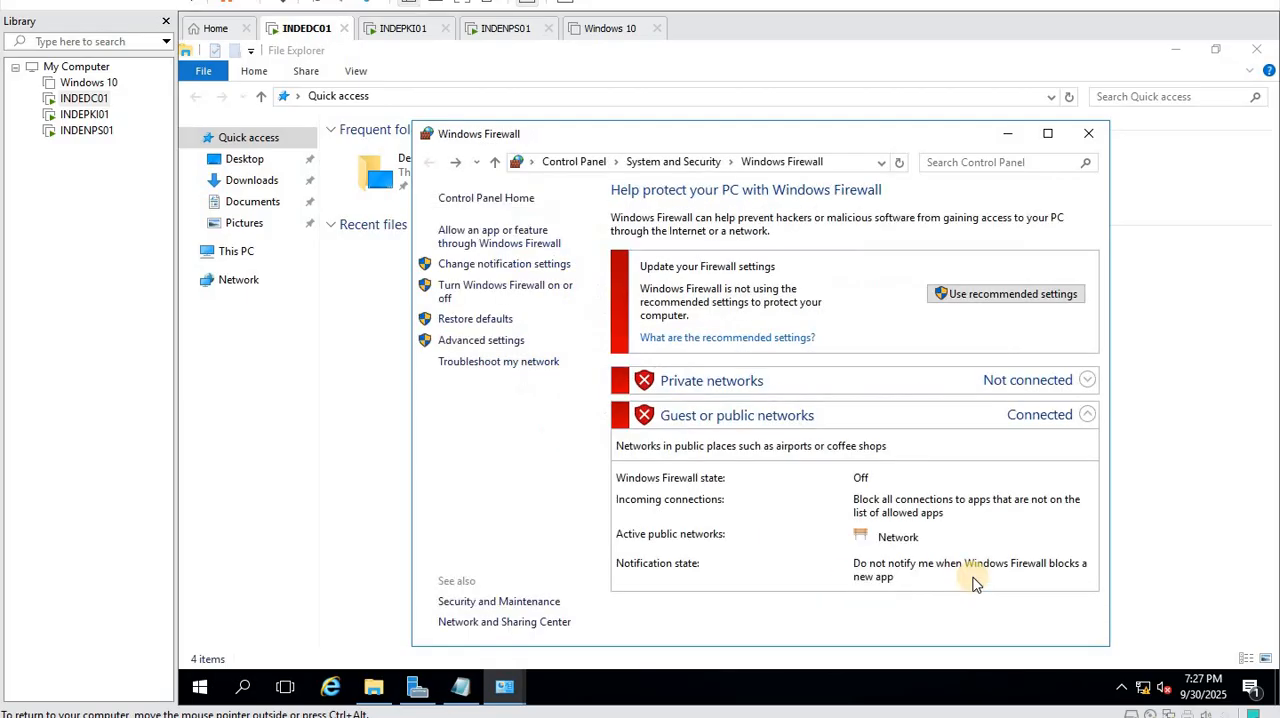
click(1088, 133)
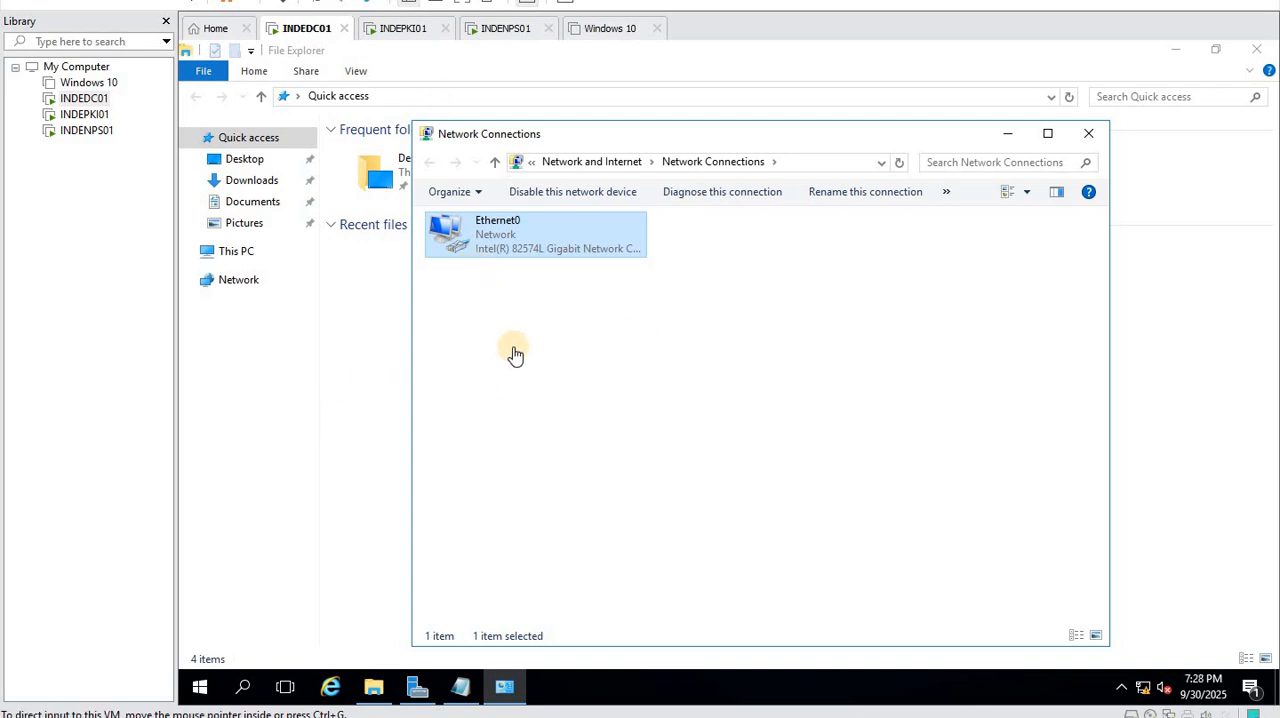
- Open the Run dialog
right_click(199, 687)
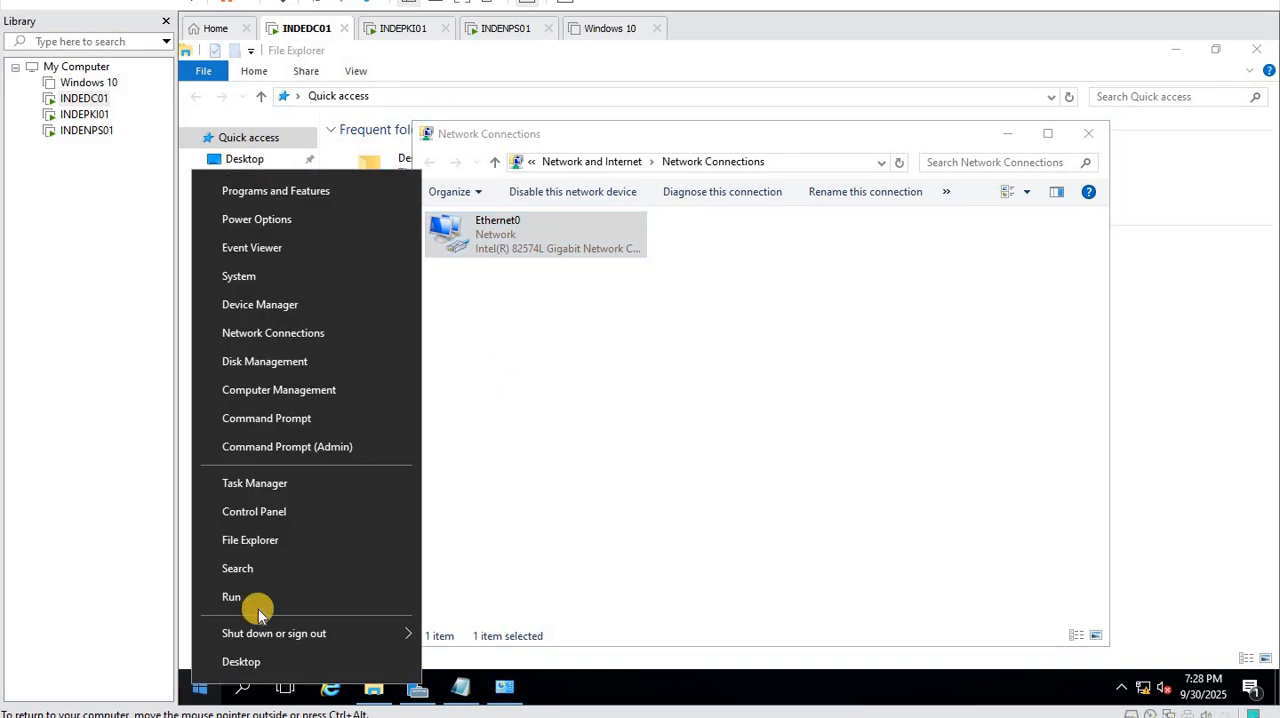
click(258, 600)
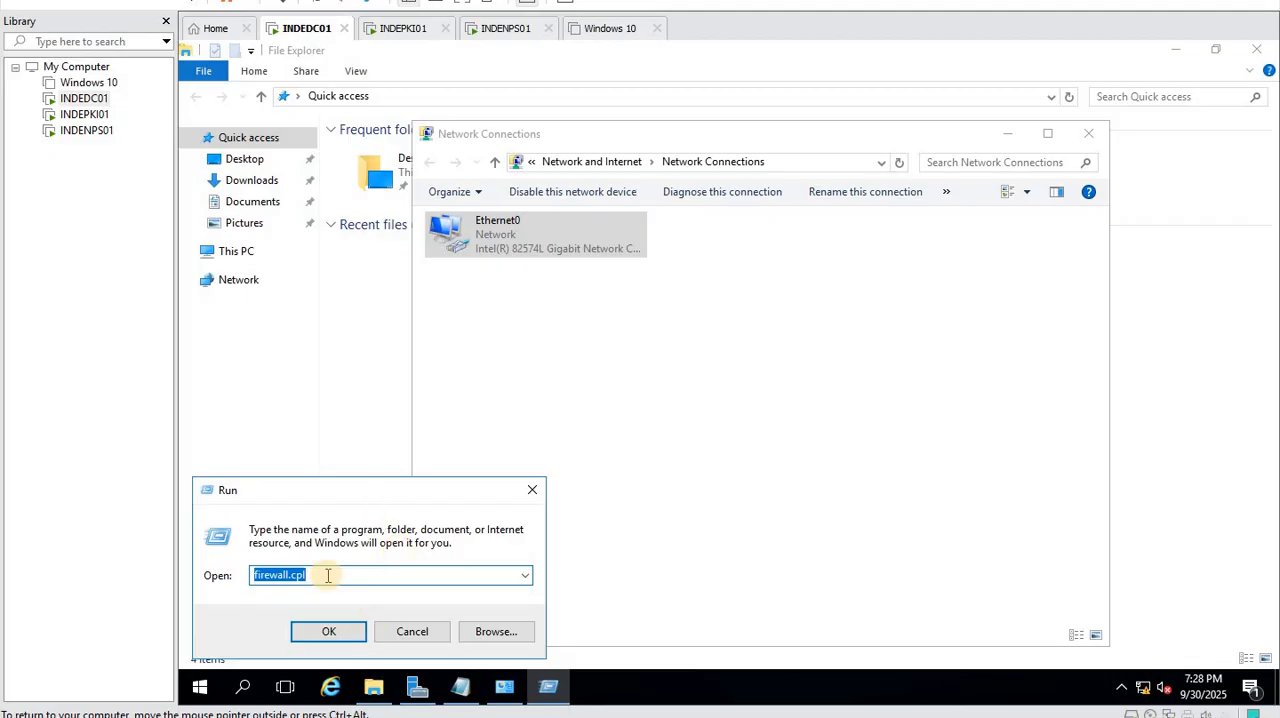
text(cmd)
key(BackSpace)
key(BackSpace)
key(BackSpace)
- Run compmgmt.msc and open the Users folder under Local Users and Groups in Computer Management
text(compmgmt.)
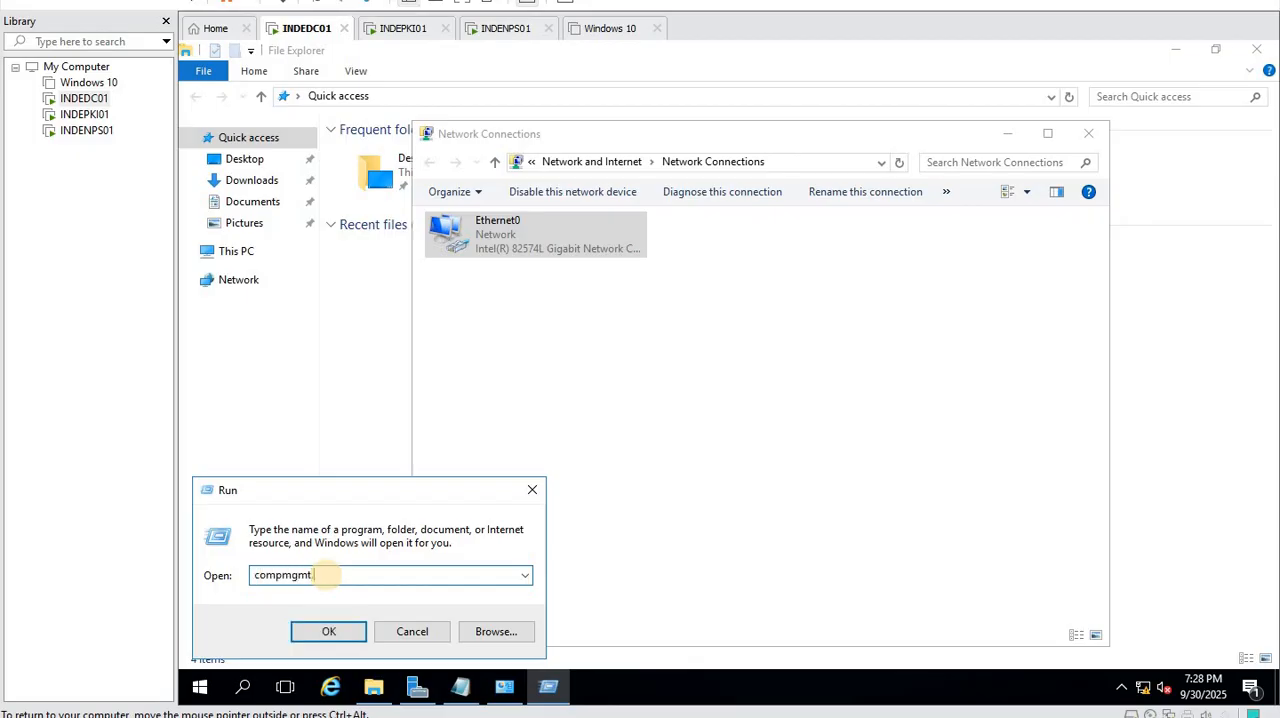
text(msc)
key(Return)
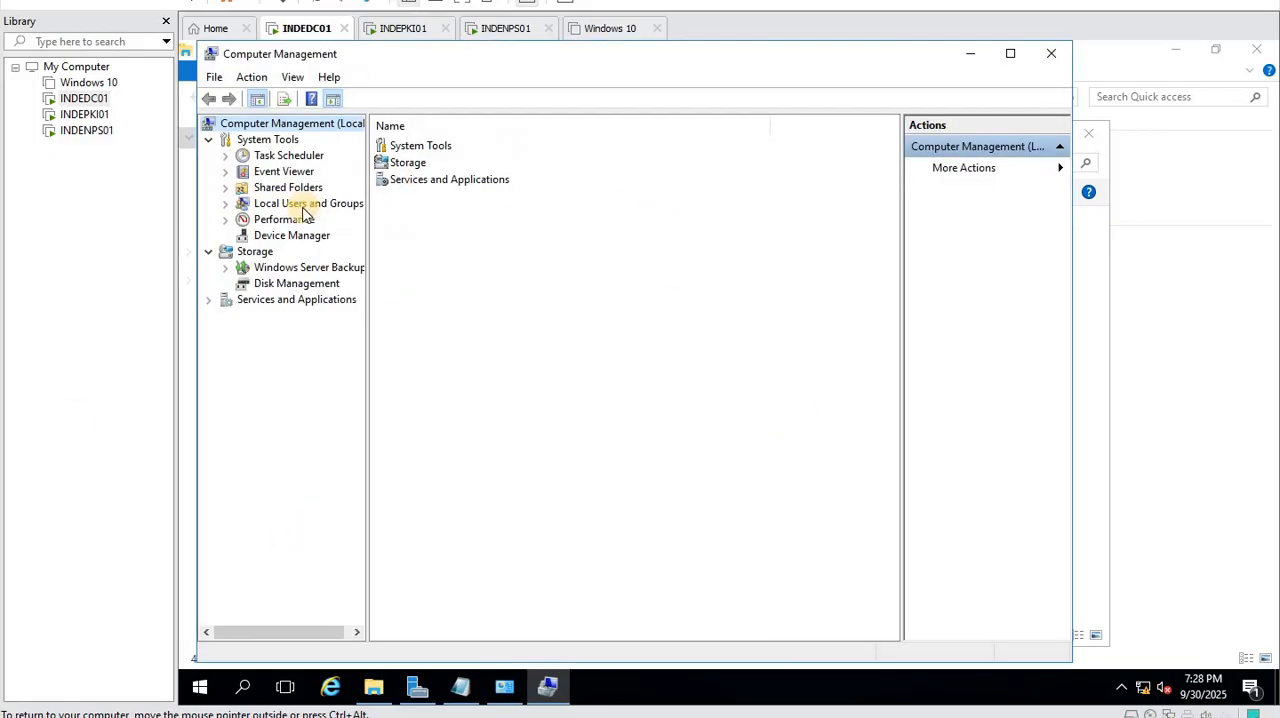
double_click(303, 205)
double_click(400, 146)
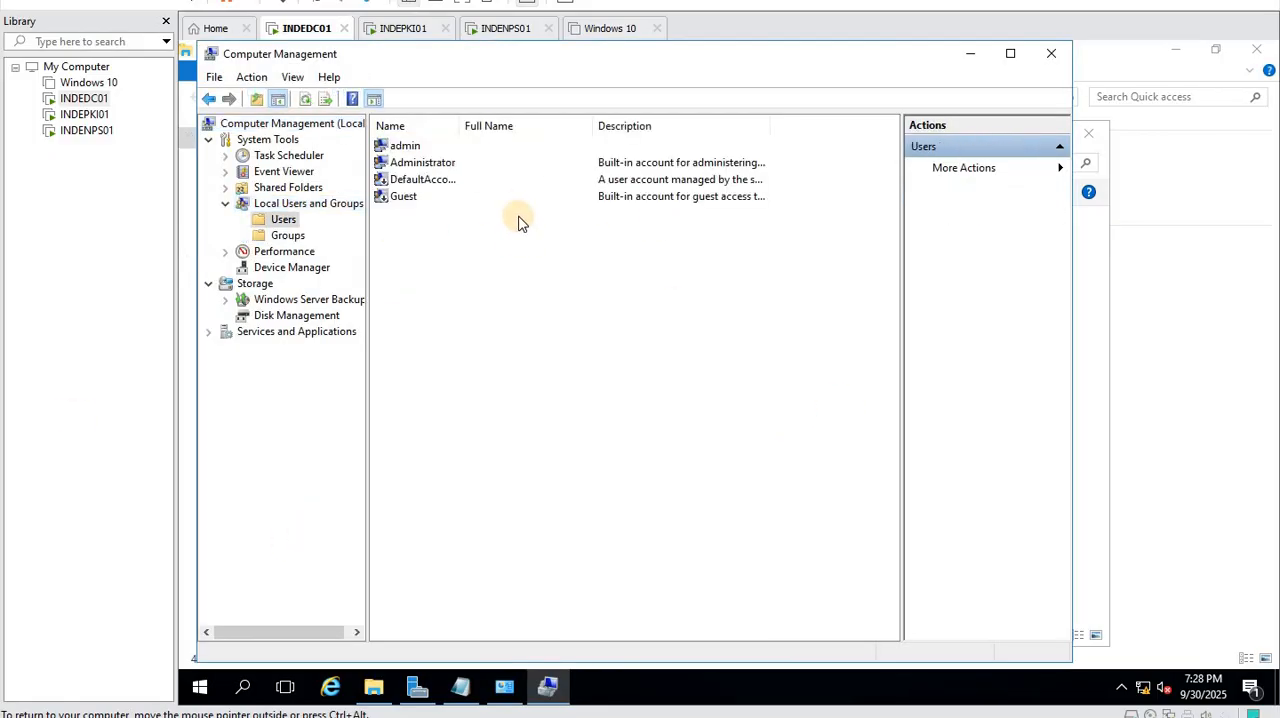
- Set and confirm a new account password for the built-in Administrator user
right_click(418, 165)
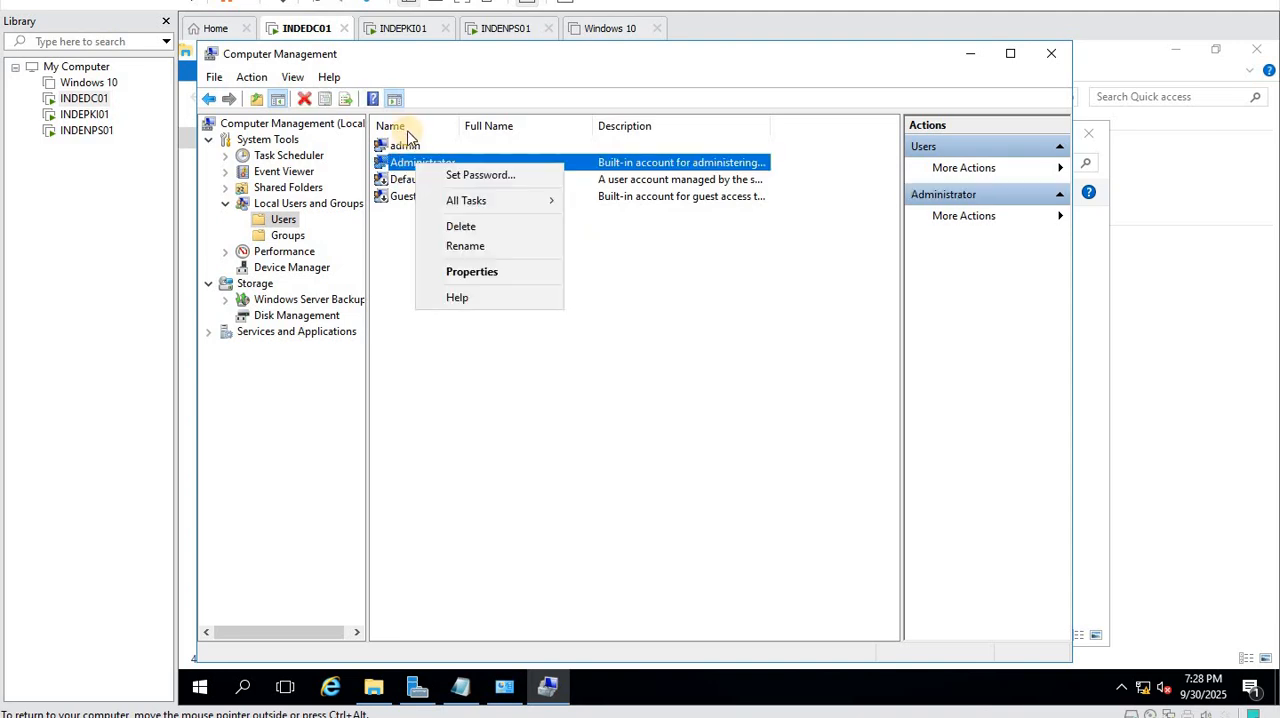
click(463, 174)
click(555, 448)
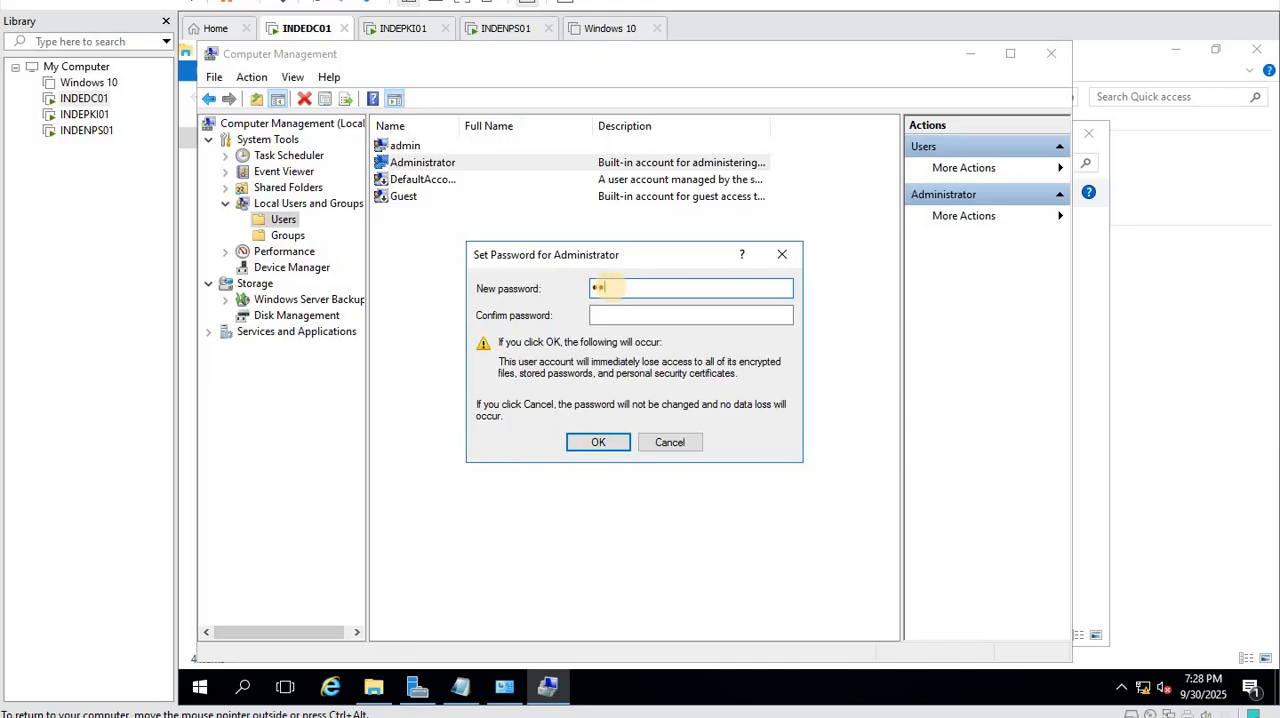
text(••••••••)
key(Tab)
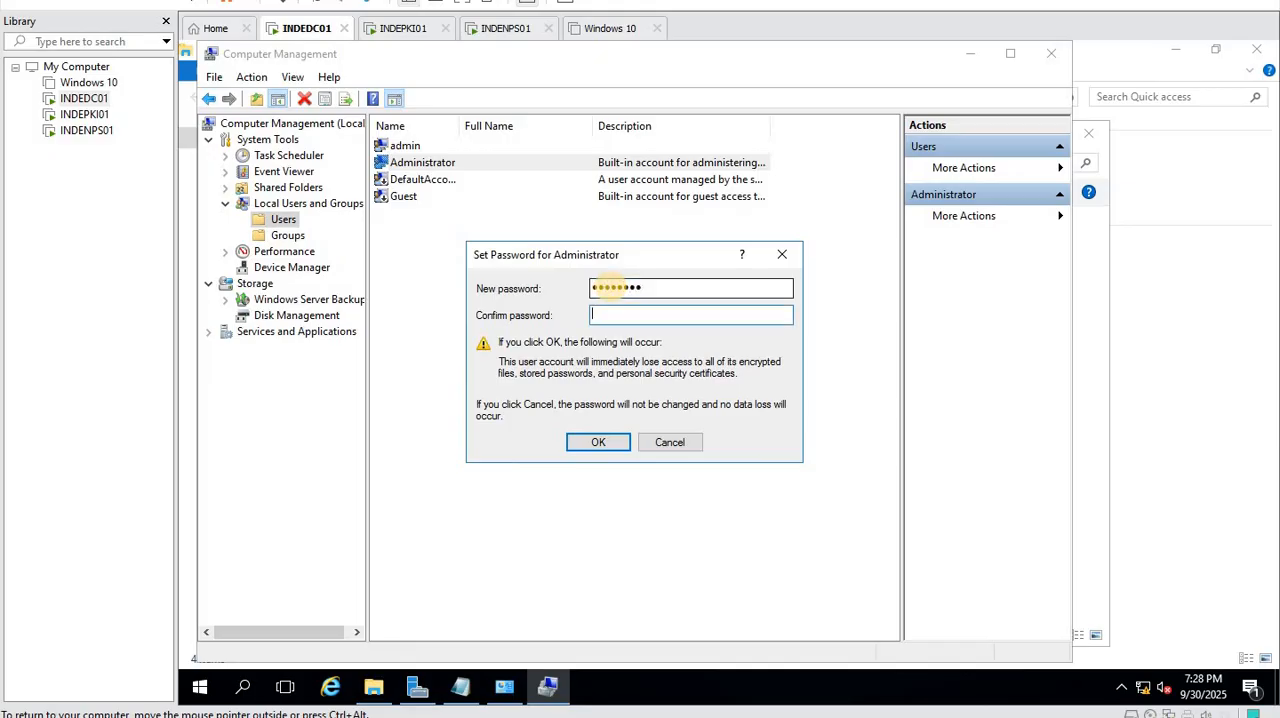
text(••••••••)
click(596, 442)
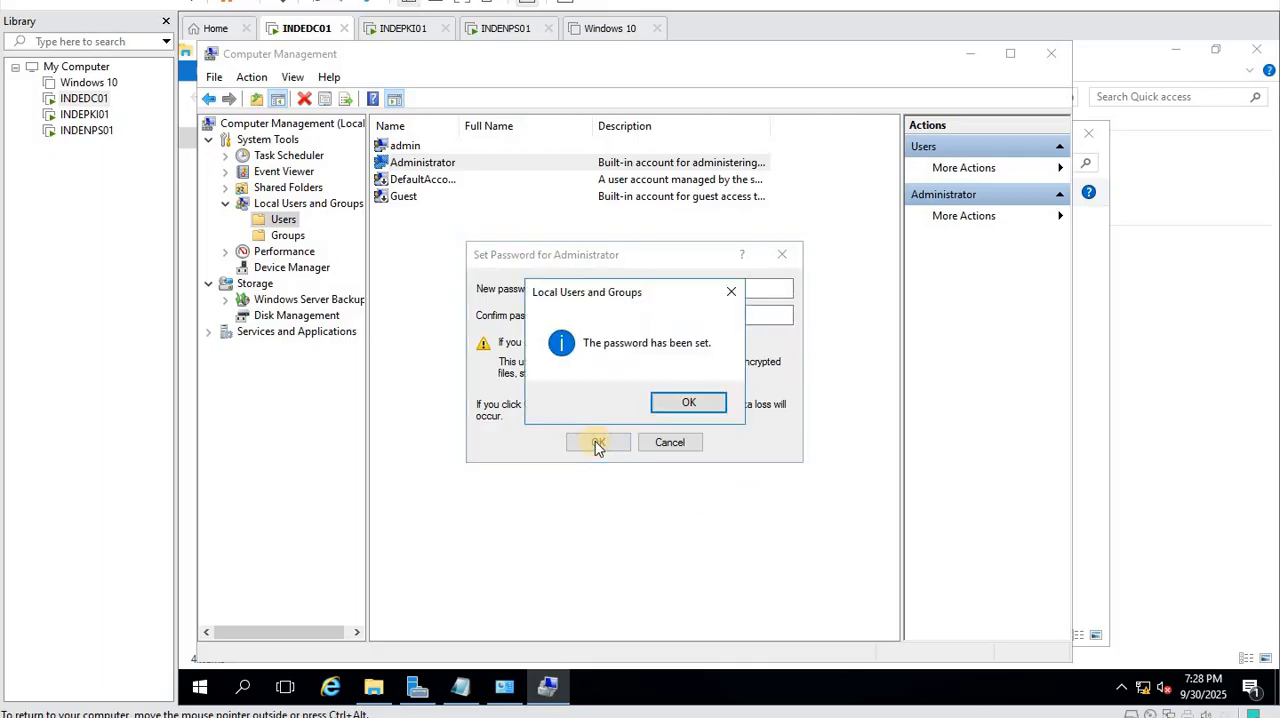
click(680, 400)
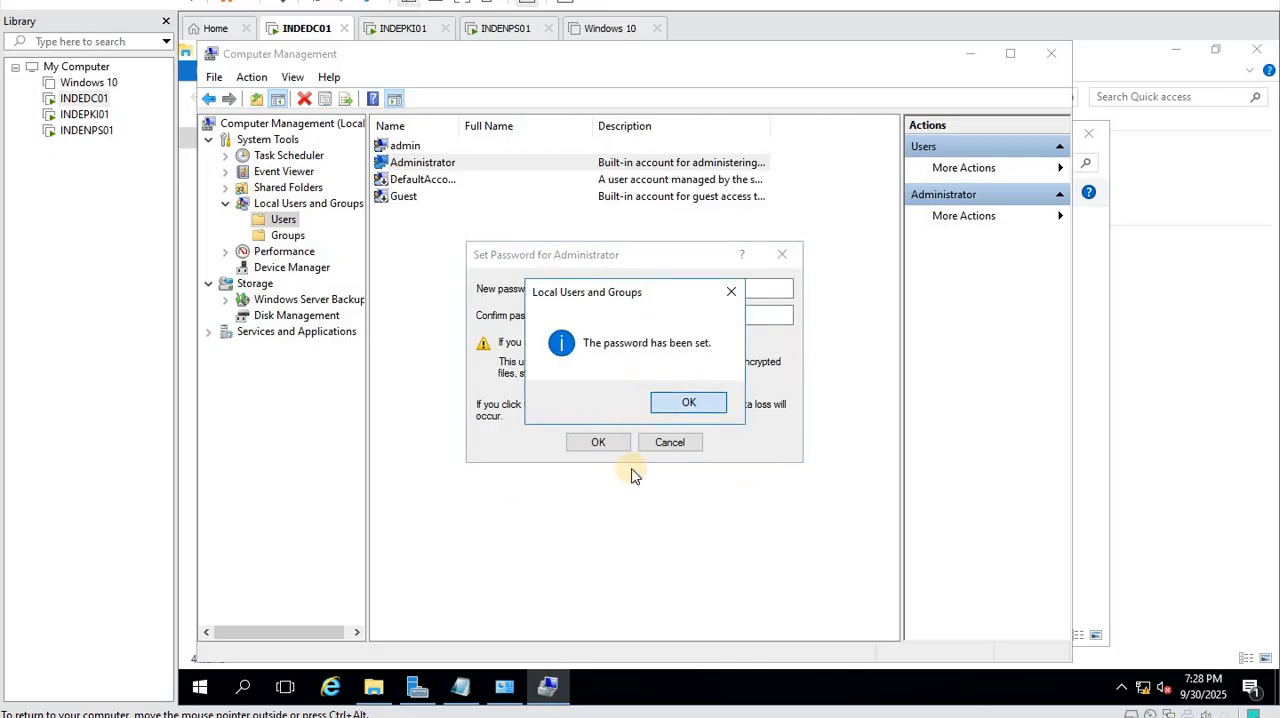
- Open the system properties of This PC and bring up the Computer Name/Domain Changes dialog
click(375, 686)
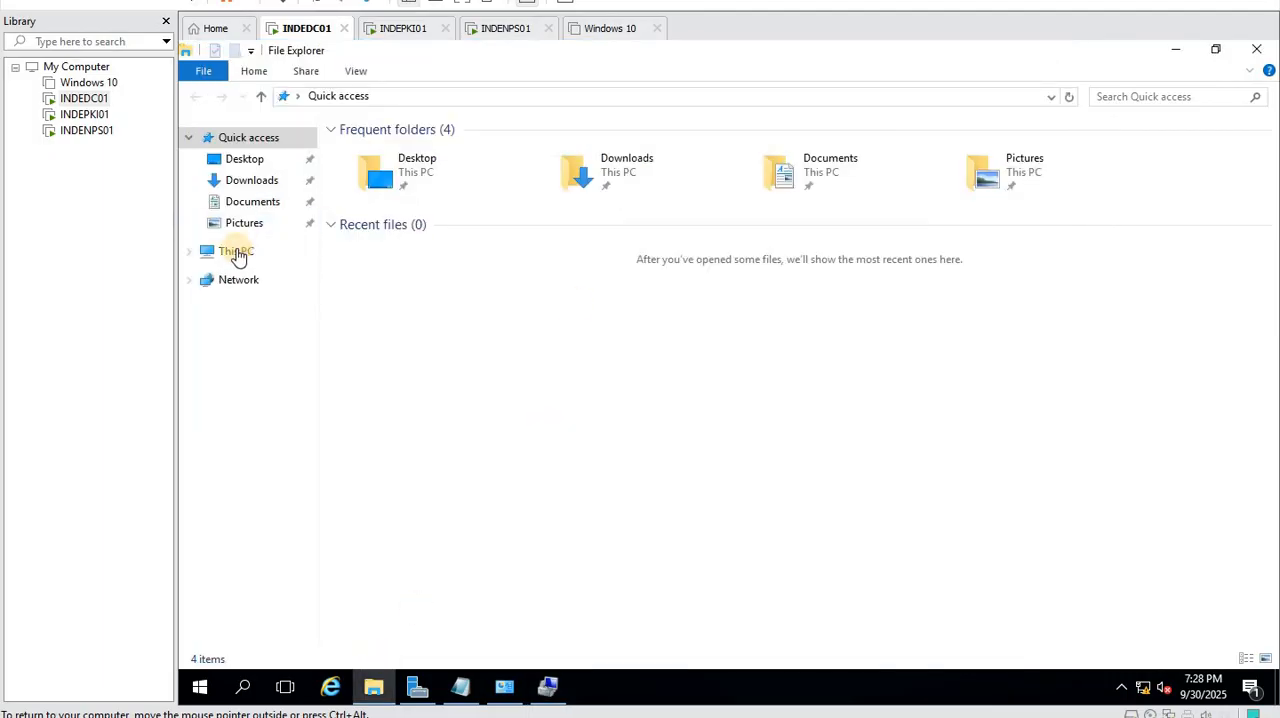
click(237, 257)
right_click(237, 257)
click(314, 484)
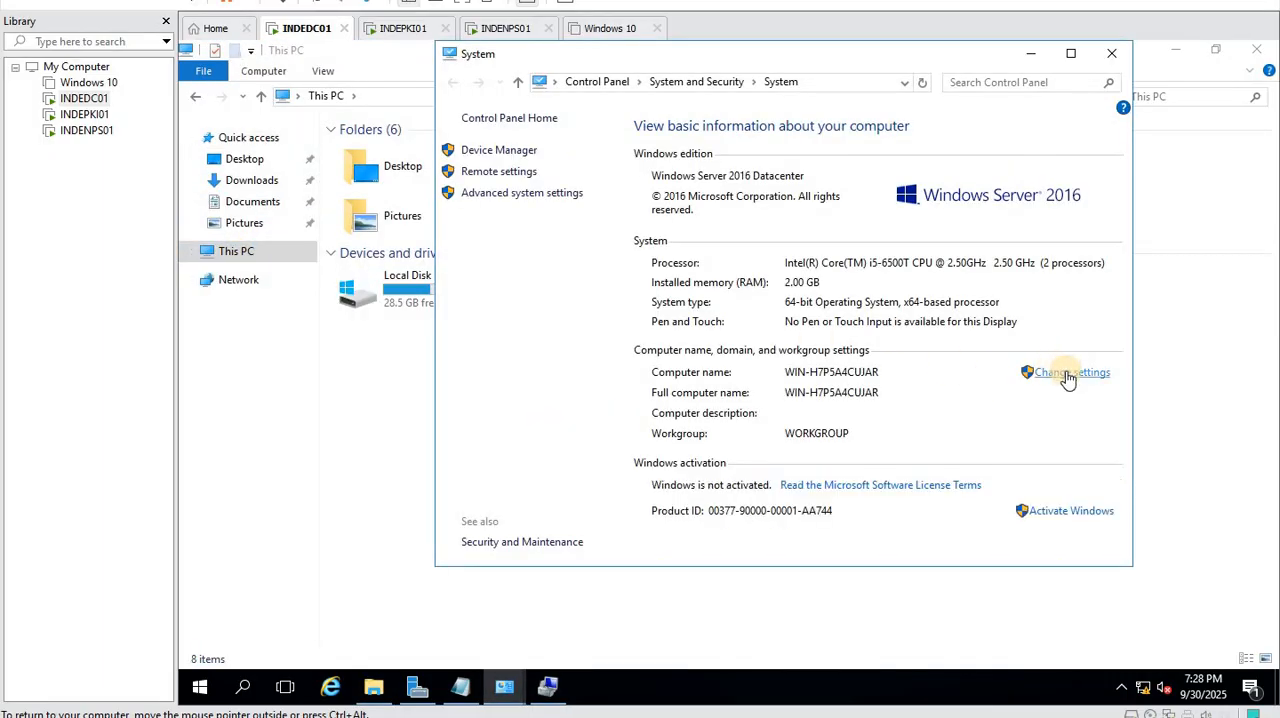
click(523, 303)
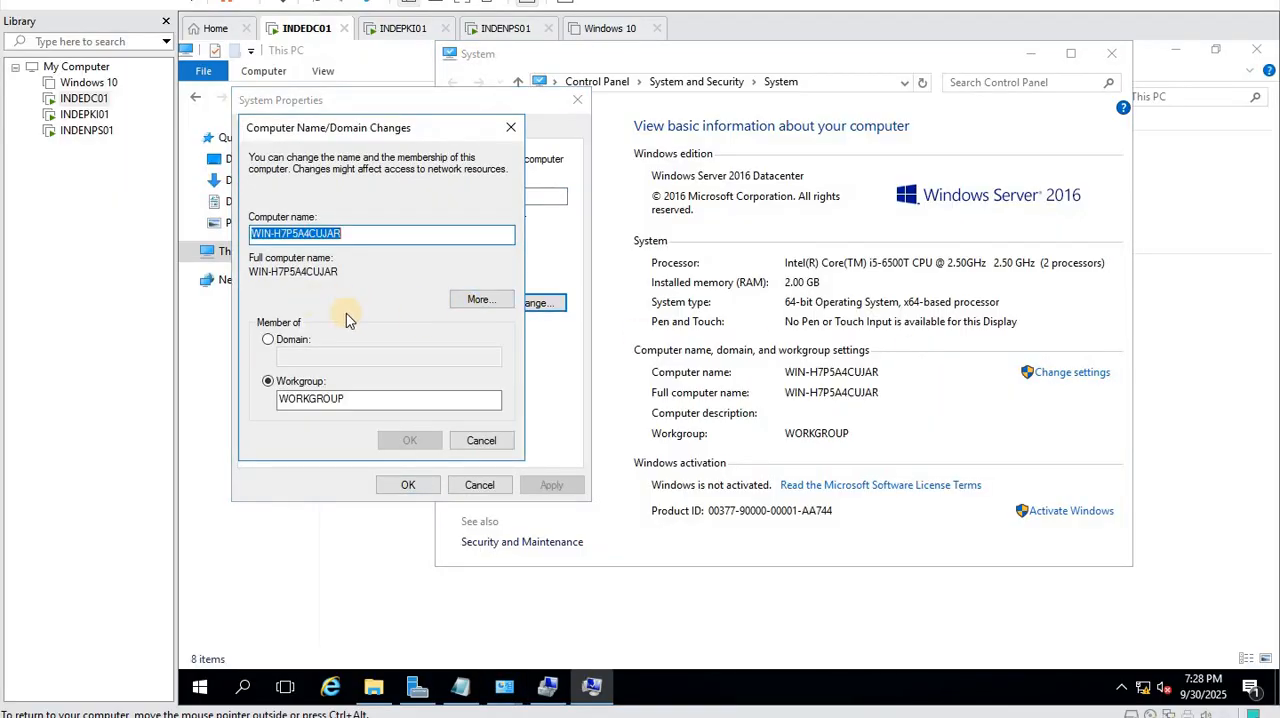
click(300, 341)
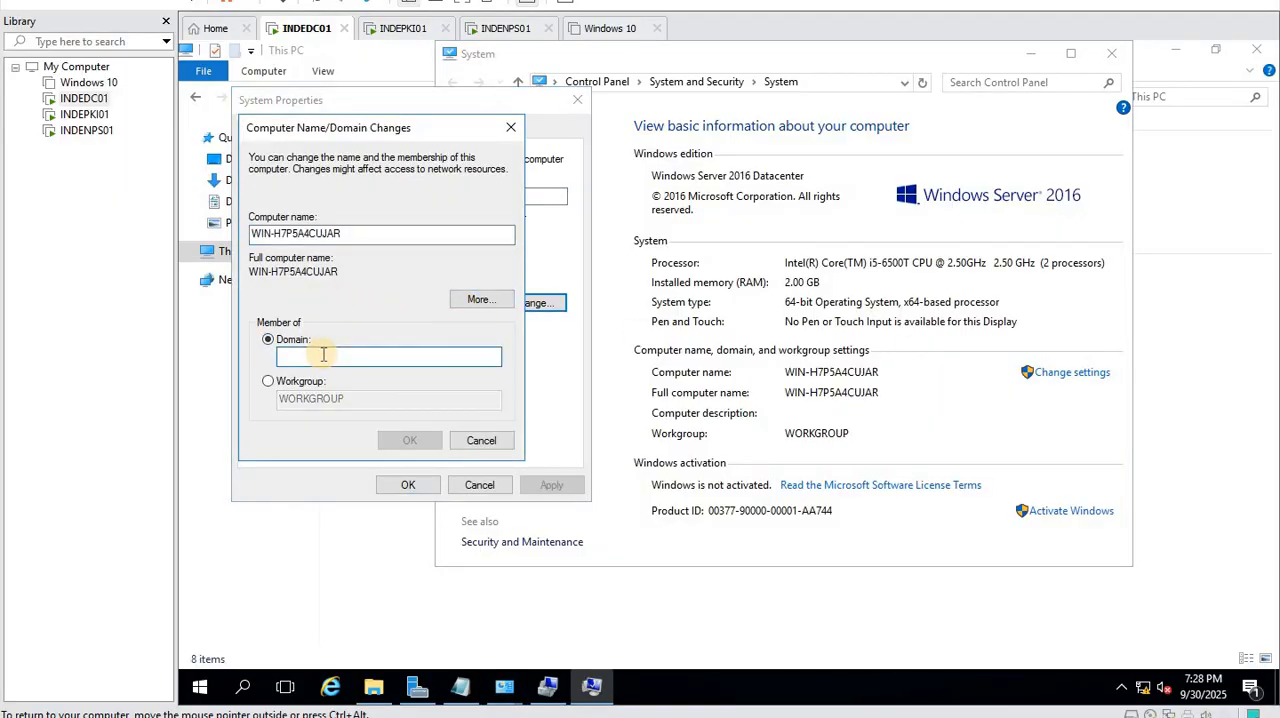
double_click(366, 233)
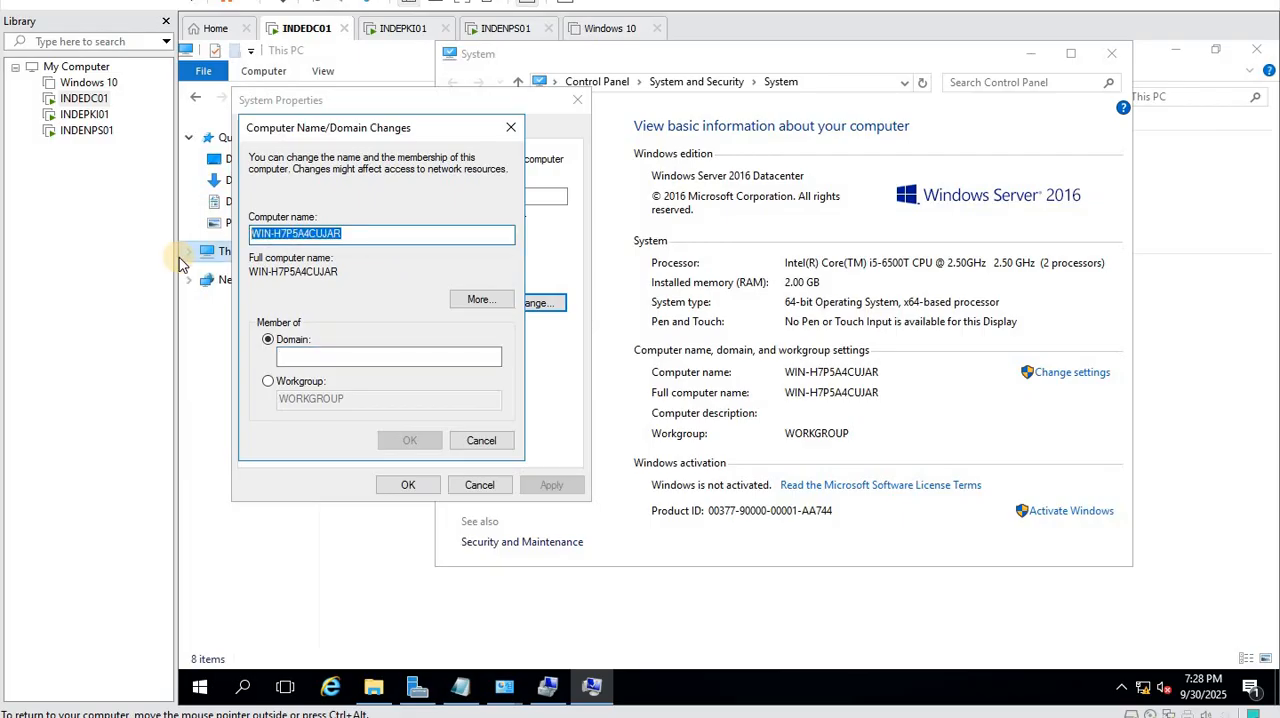
click(268, 381)
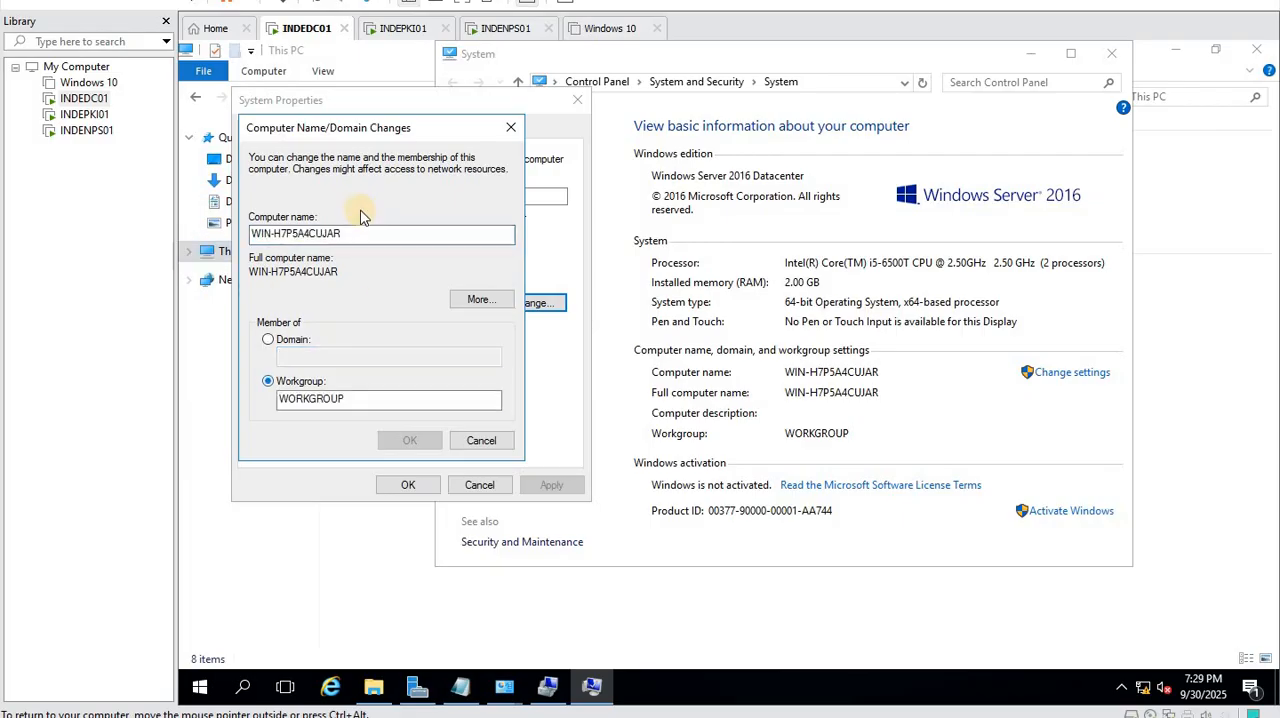
- Rename the computer to INDEDC01 and accept the change in System Properties
double_click(350, 233)
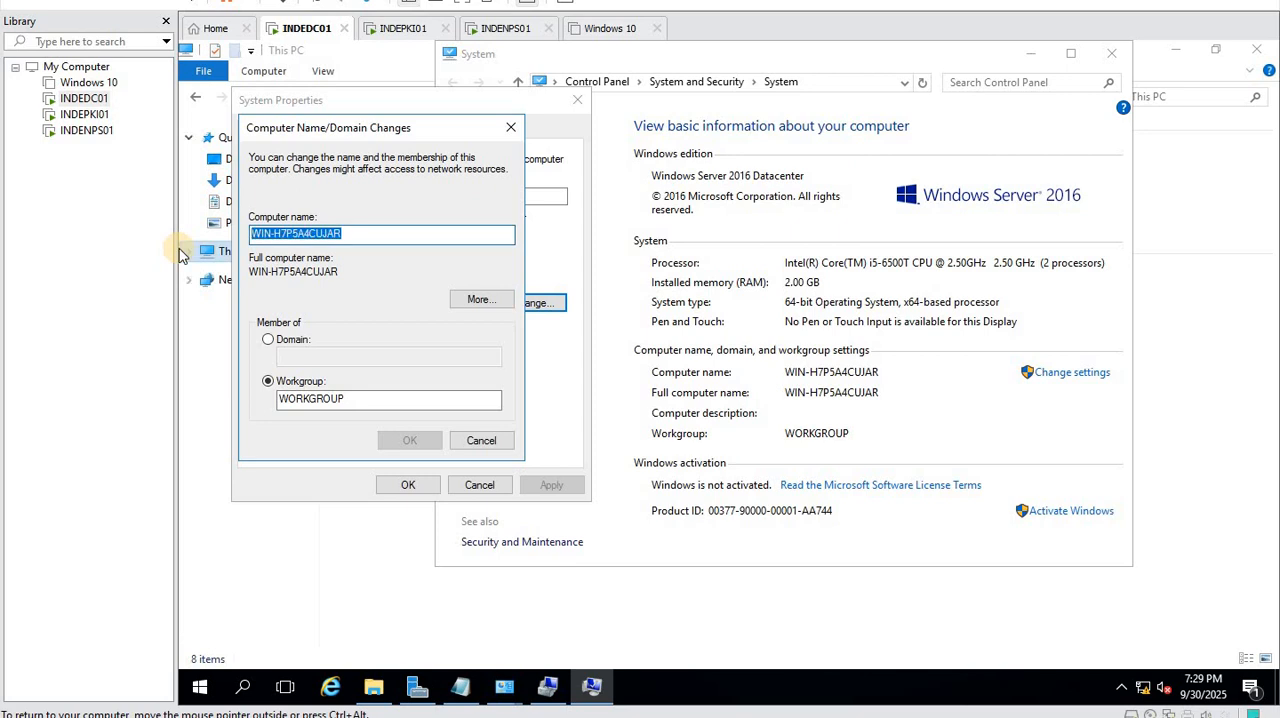
text(INDEDC01)
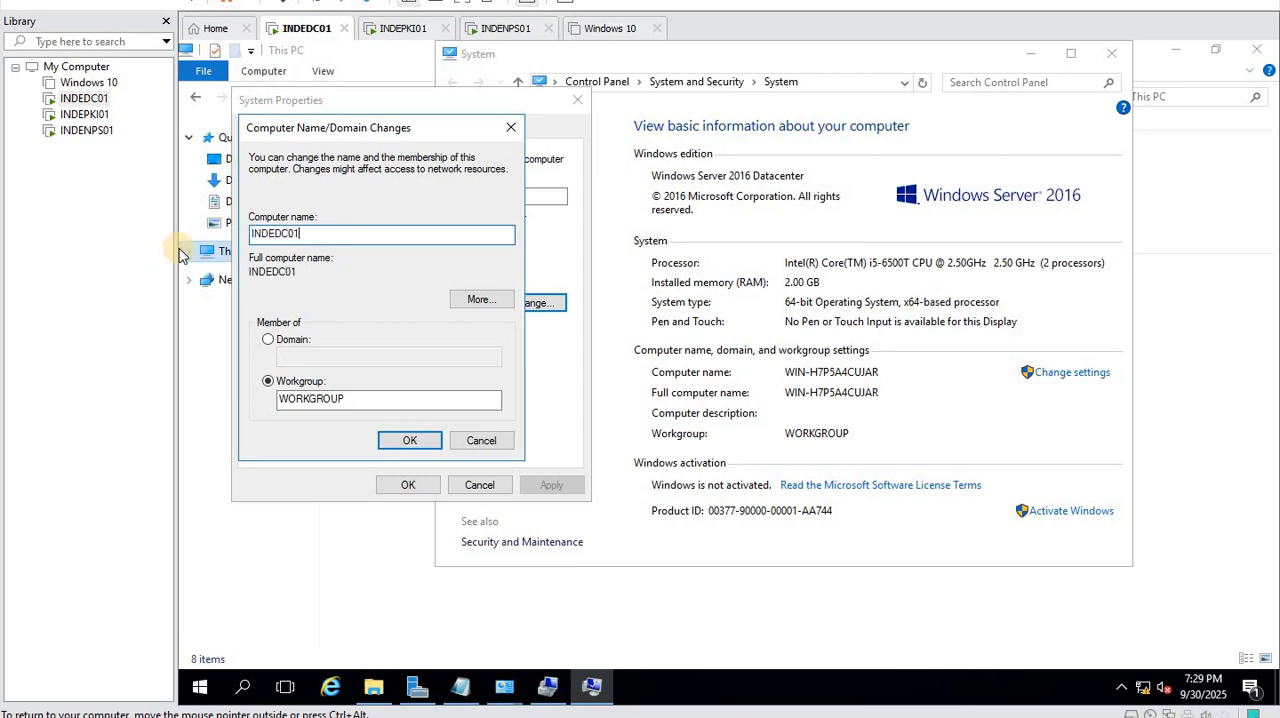
click(401, 436)
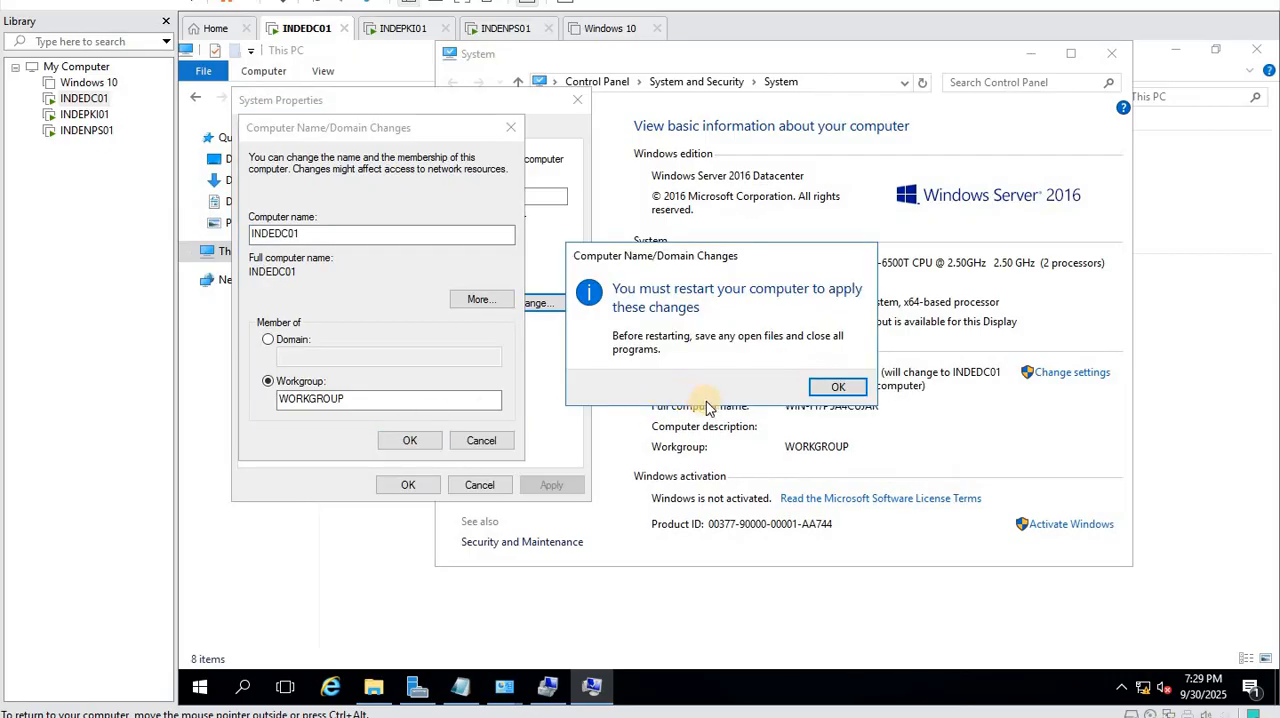
key(Return)
click(408, 485)
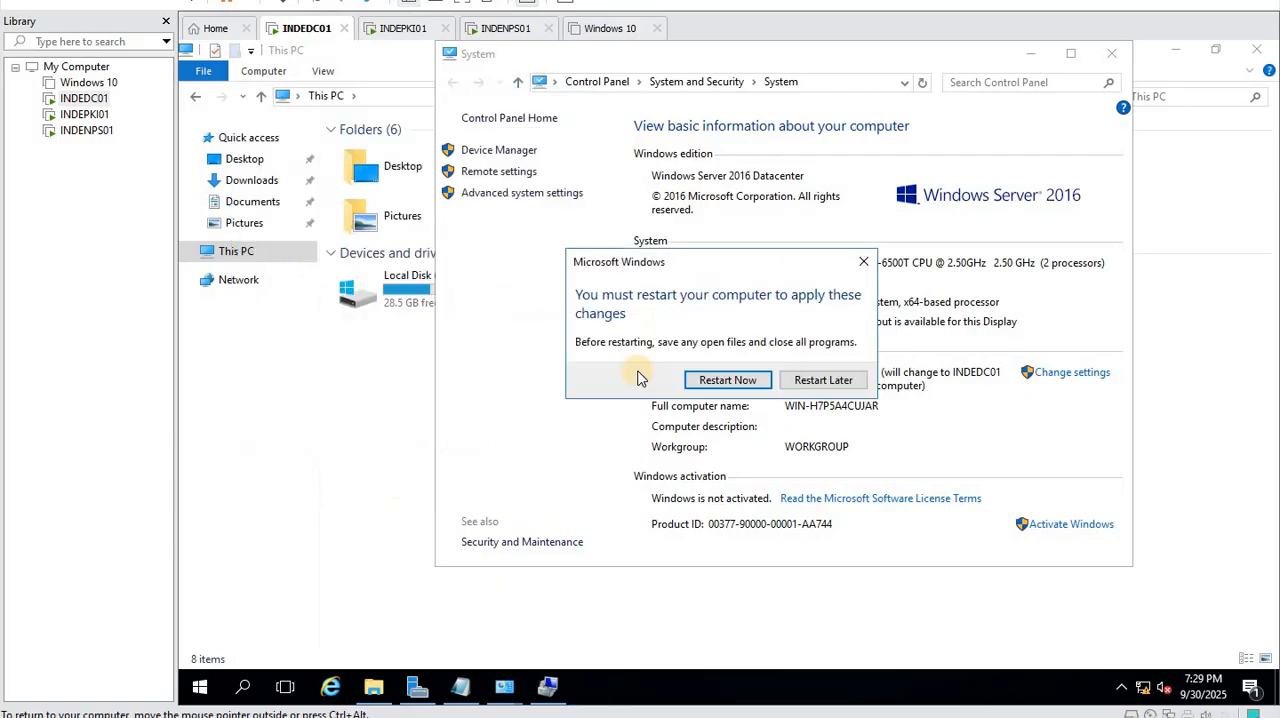
- Restart the virtual machine immediately, forcing the open apps to close, and return to its desktop
click(700, 380)
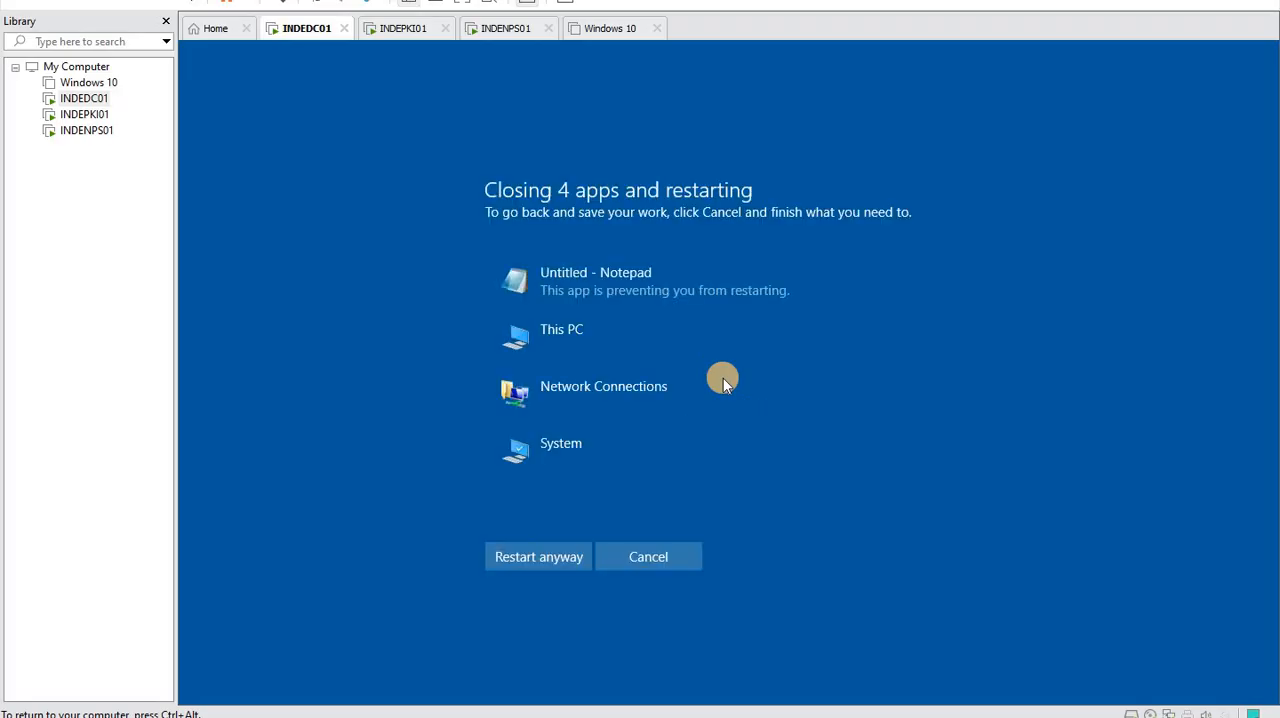
click(499, 557)
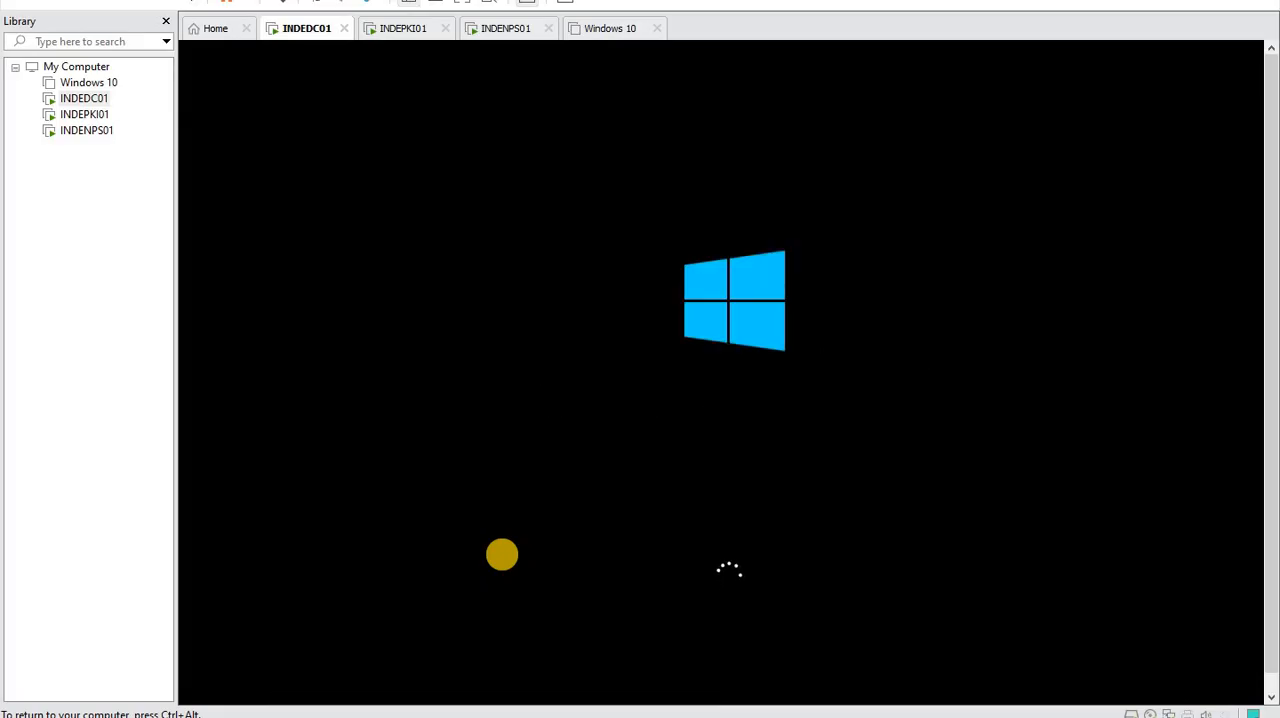
key(ctrl+alt)
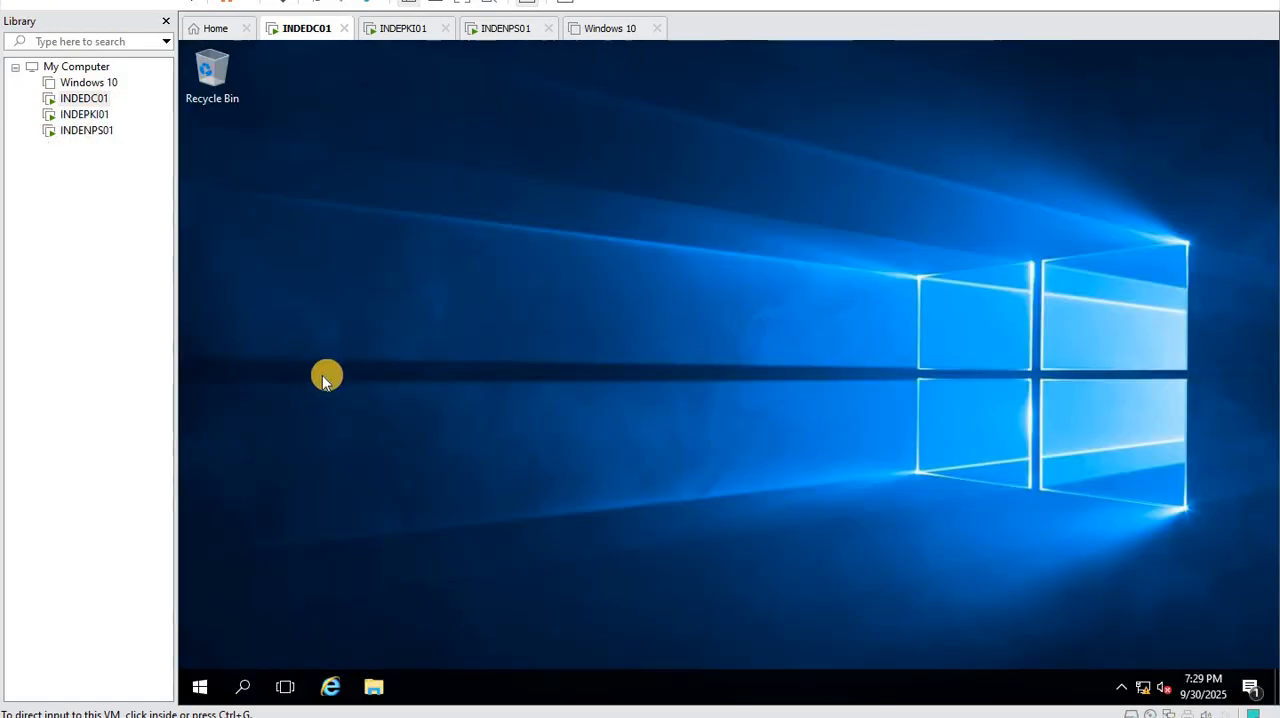
- Start the Add Roles and Features Wizard from Server Manager and proceed to role selection with INDEDC01 as the destination server
click(374, 697)
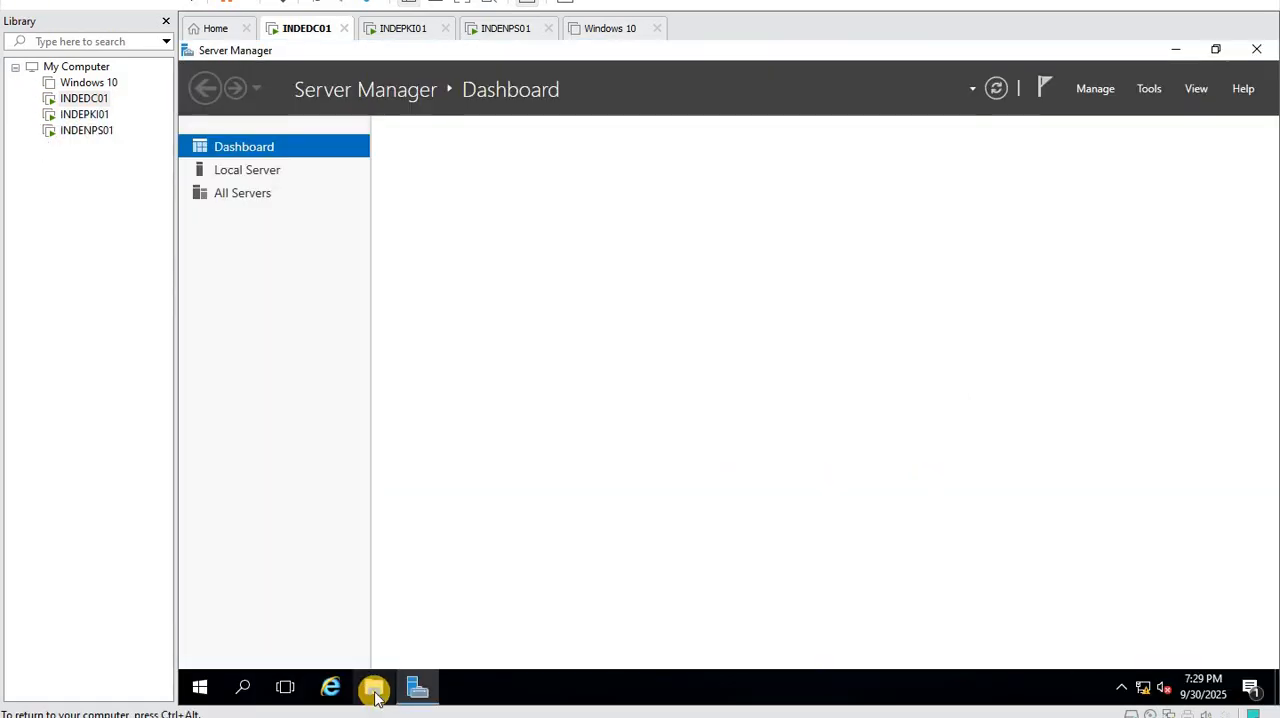
click(418, 690)
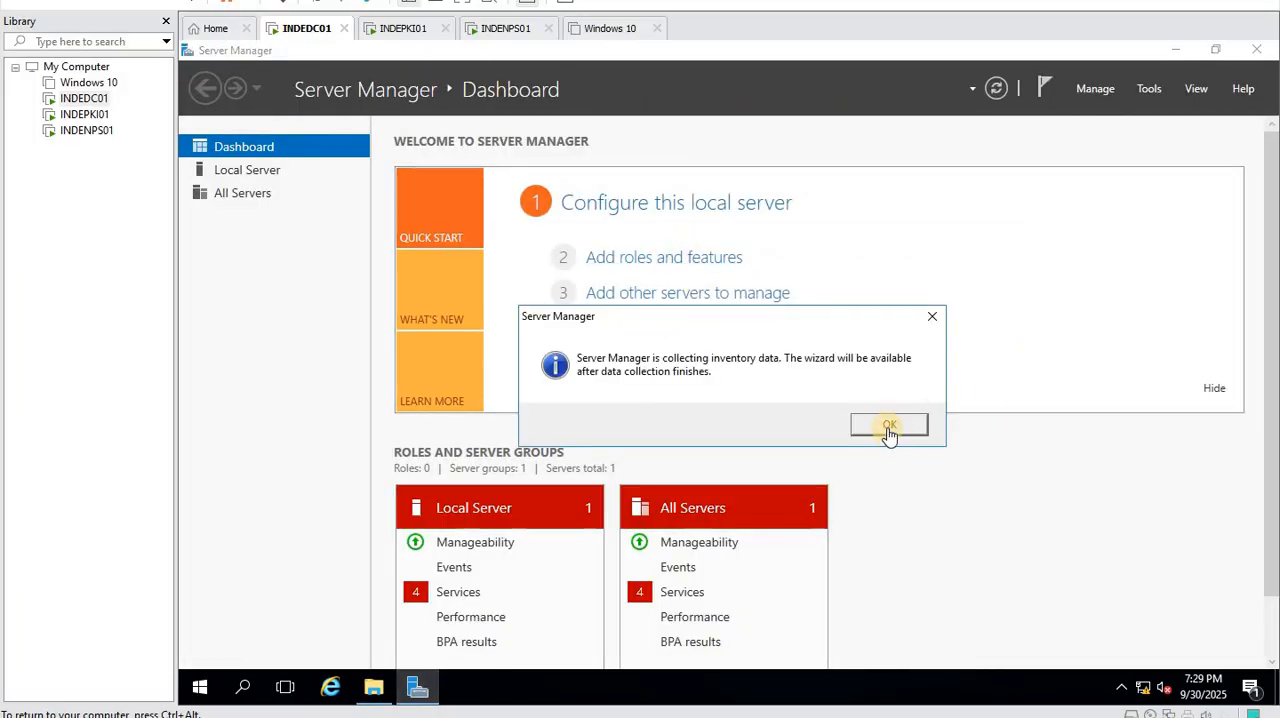
click(889, 426)
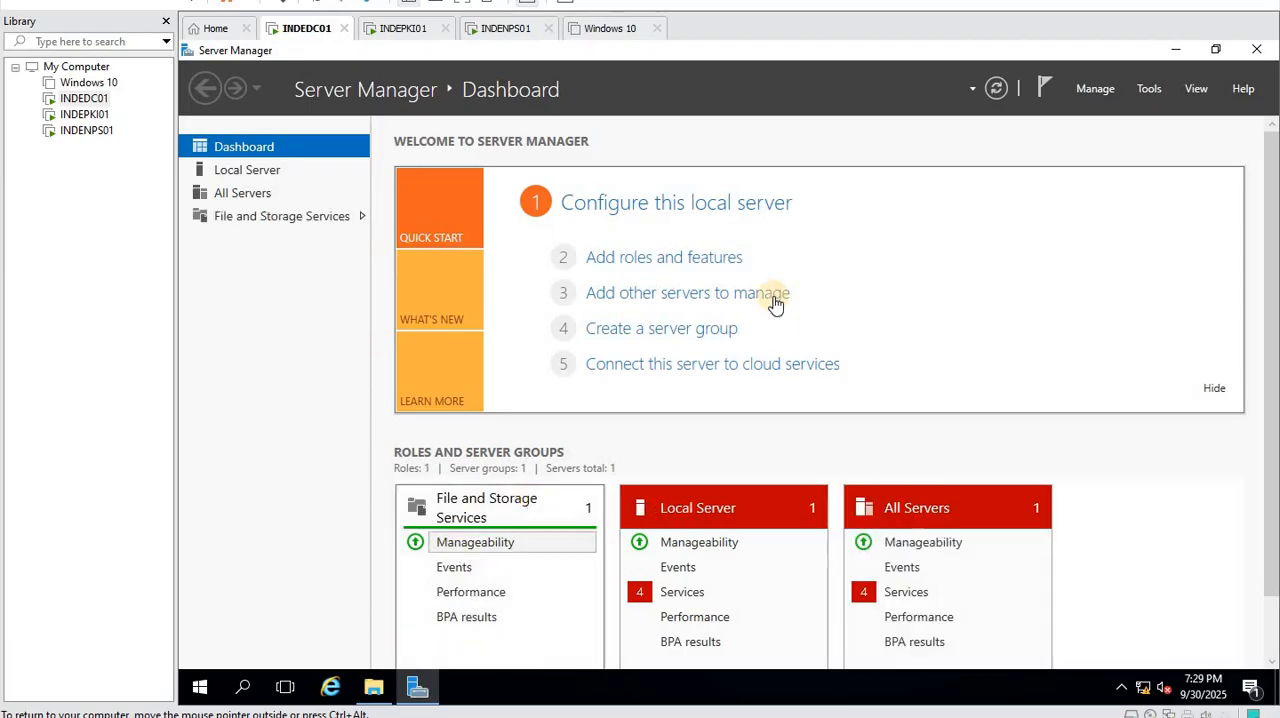
click(683, 258)
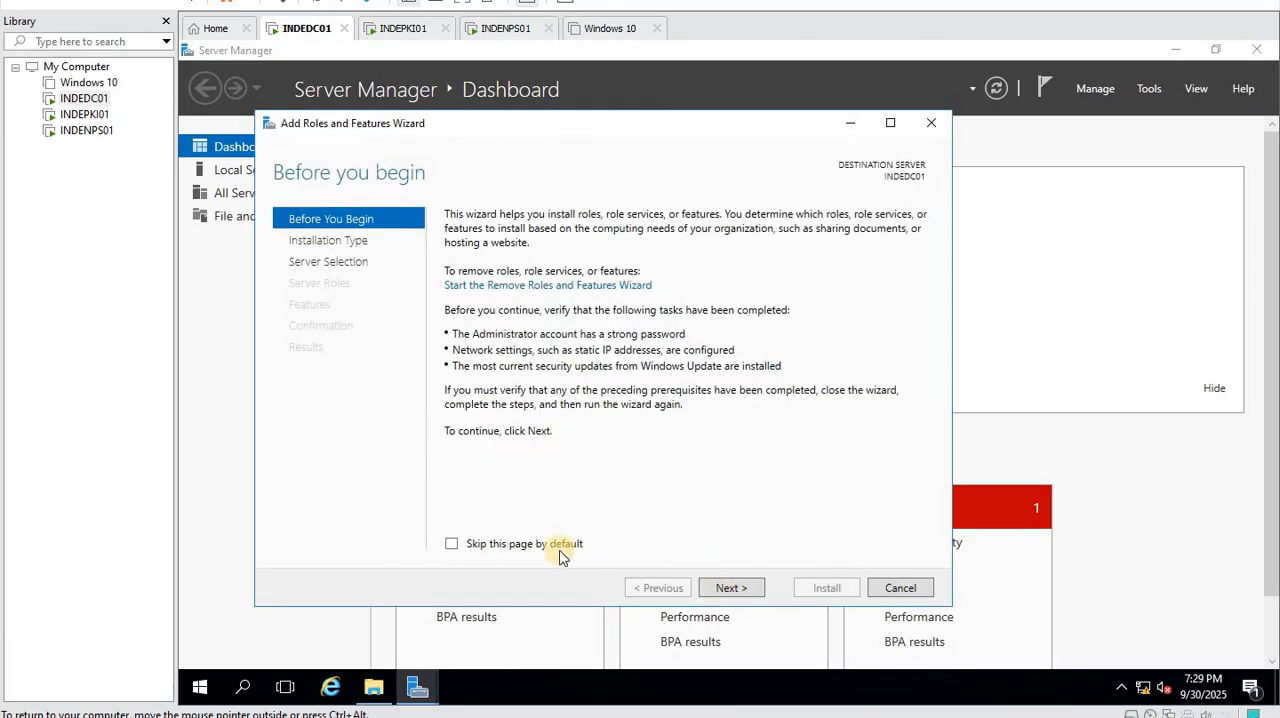
click(720, 584)
click(727, 587)
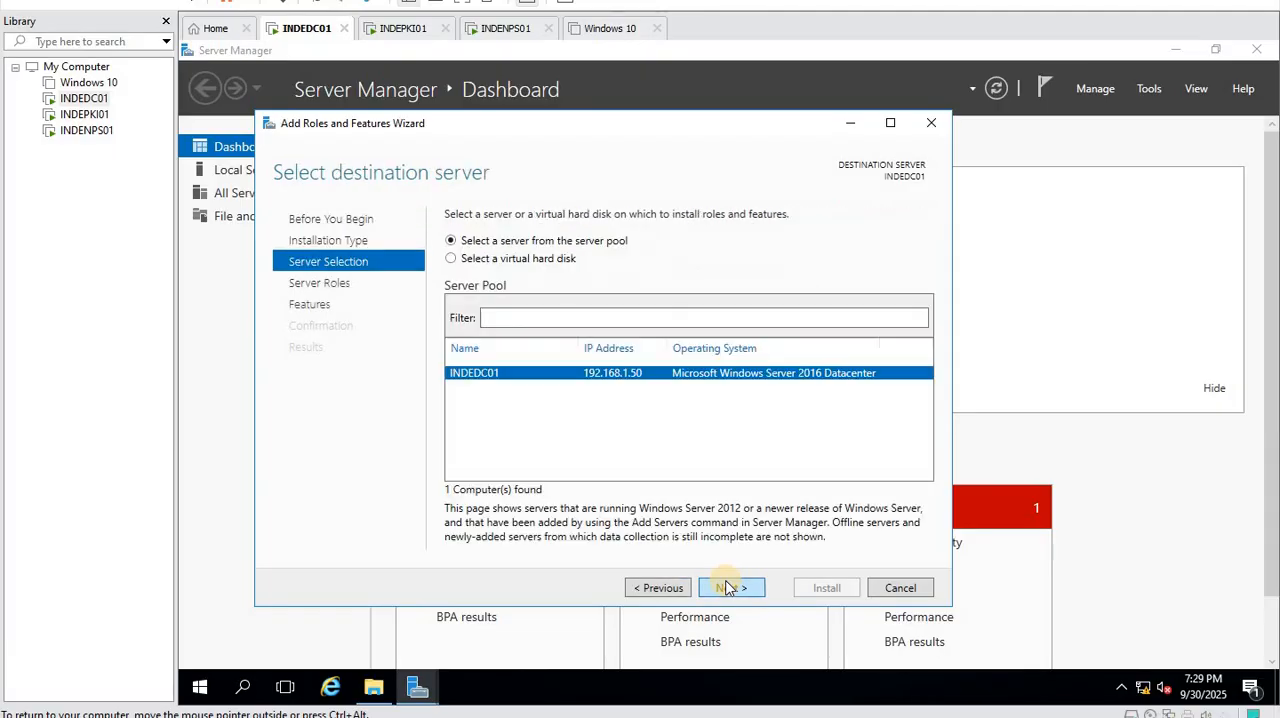
click(727, 587)
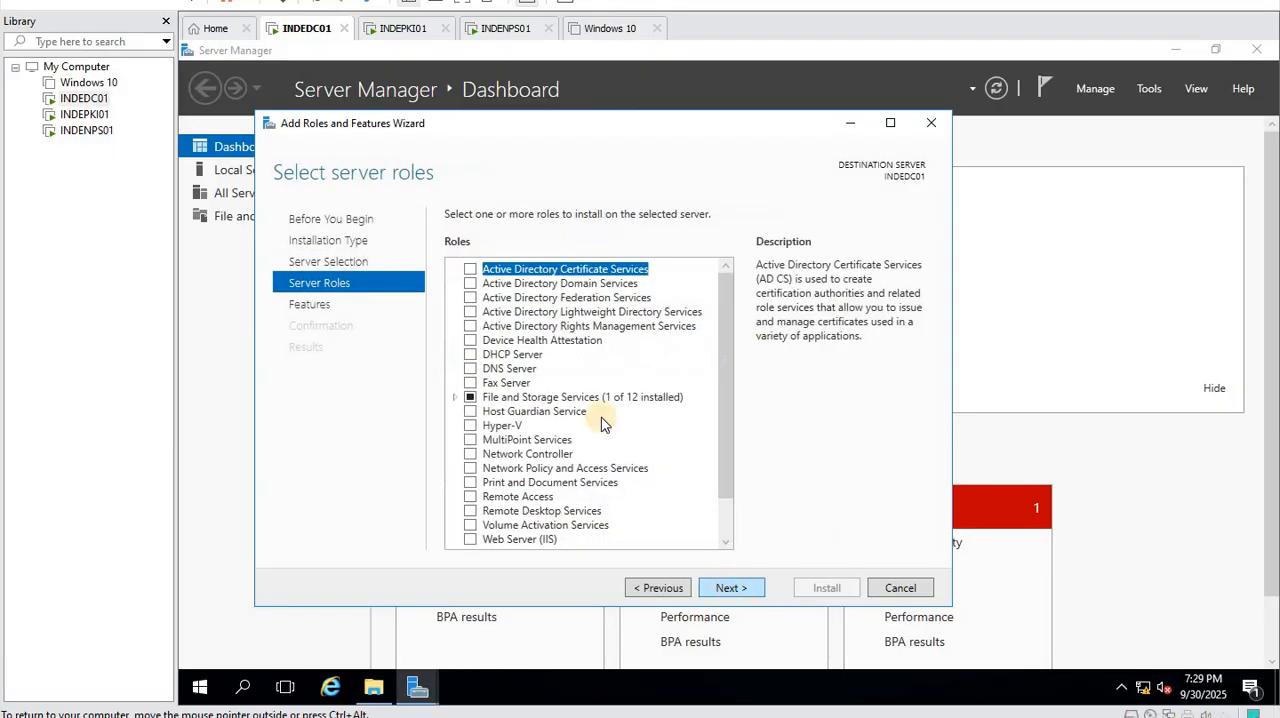
- Select the Active Directory Domain Services and DNS Server roles, including their required management tools
click(495, 284)
click(665, 595)
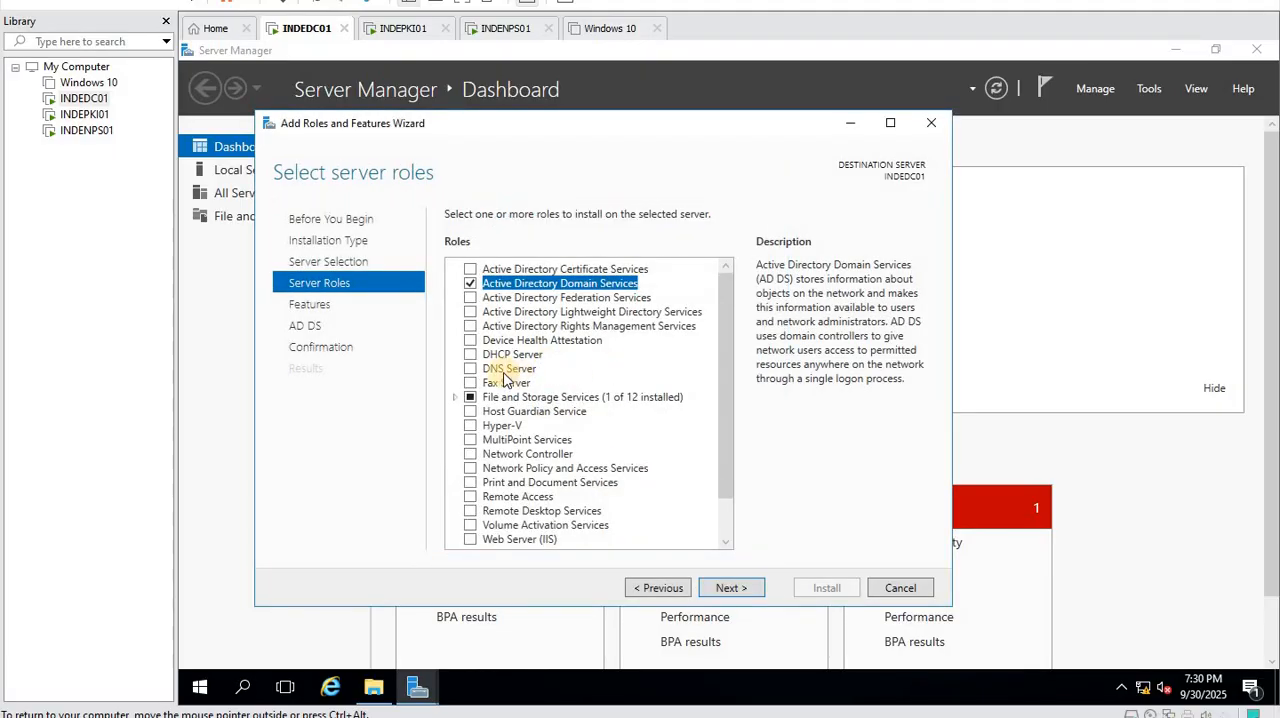
click(477, 368)
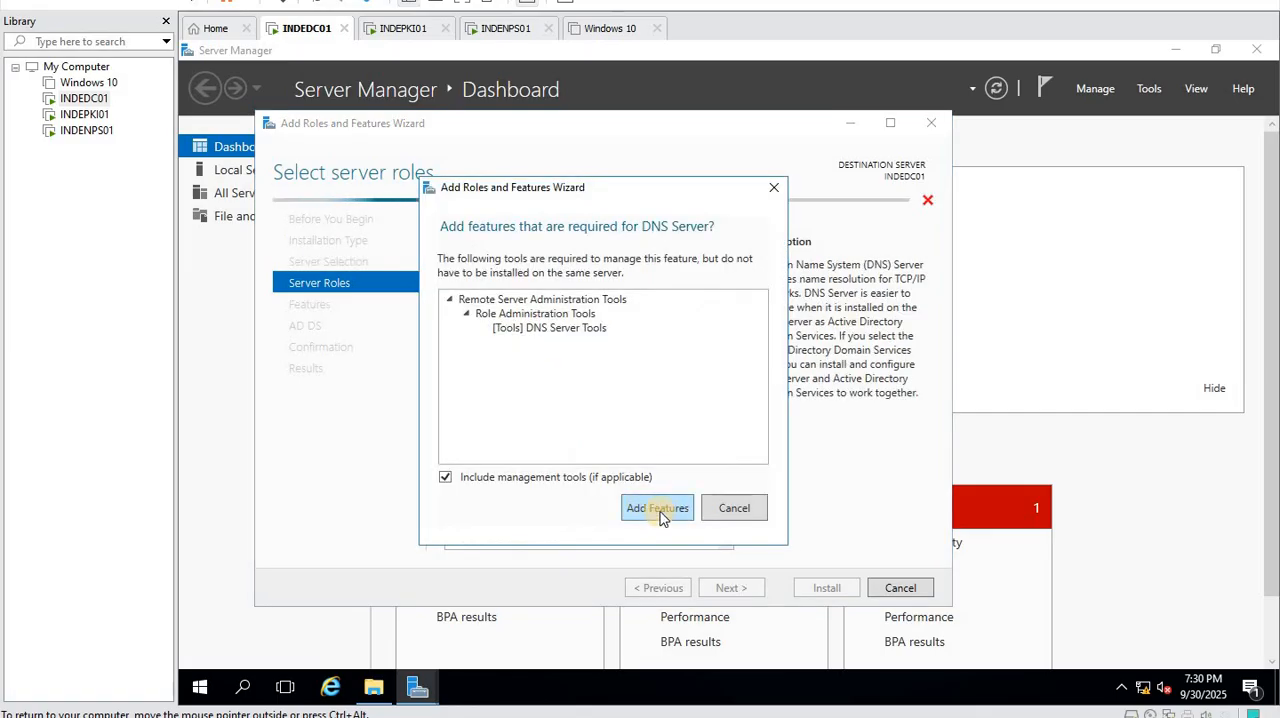
click(590, 509)
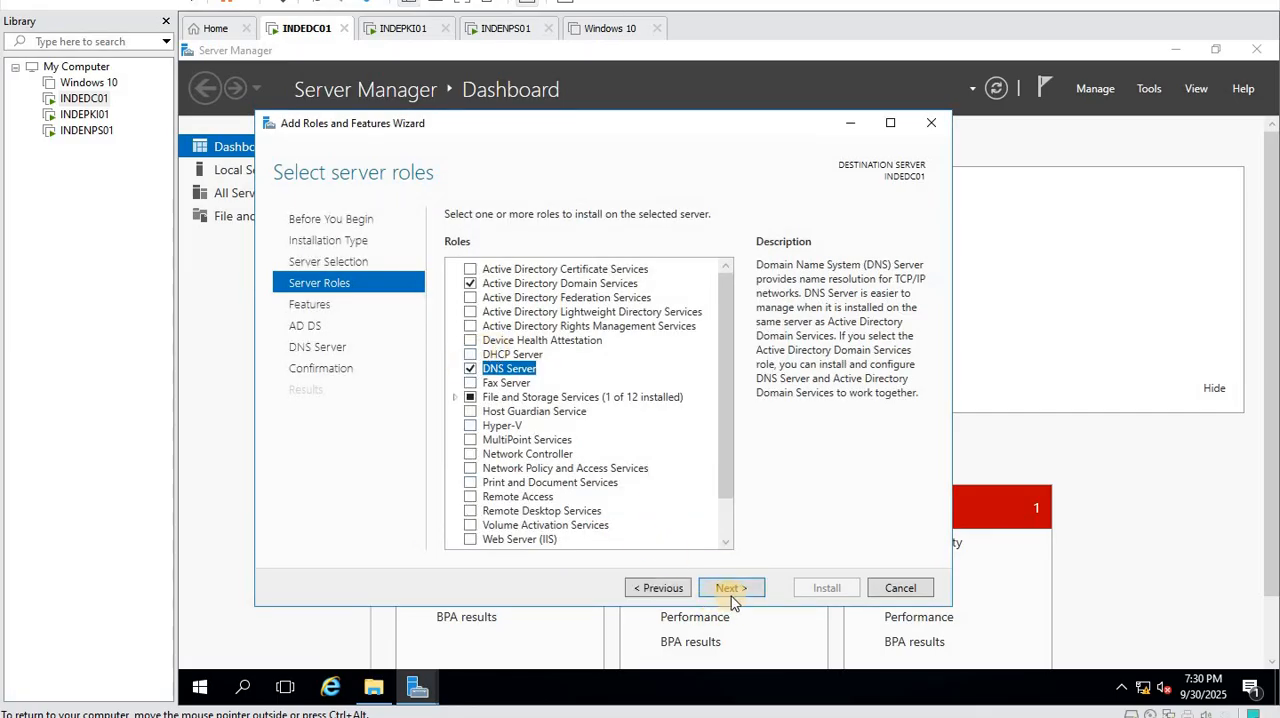
- Accept the default features and install the selected AD DS and DNS Server roles
click(731, 588)
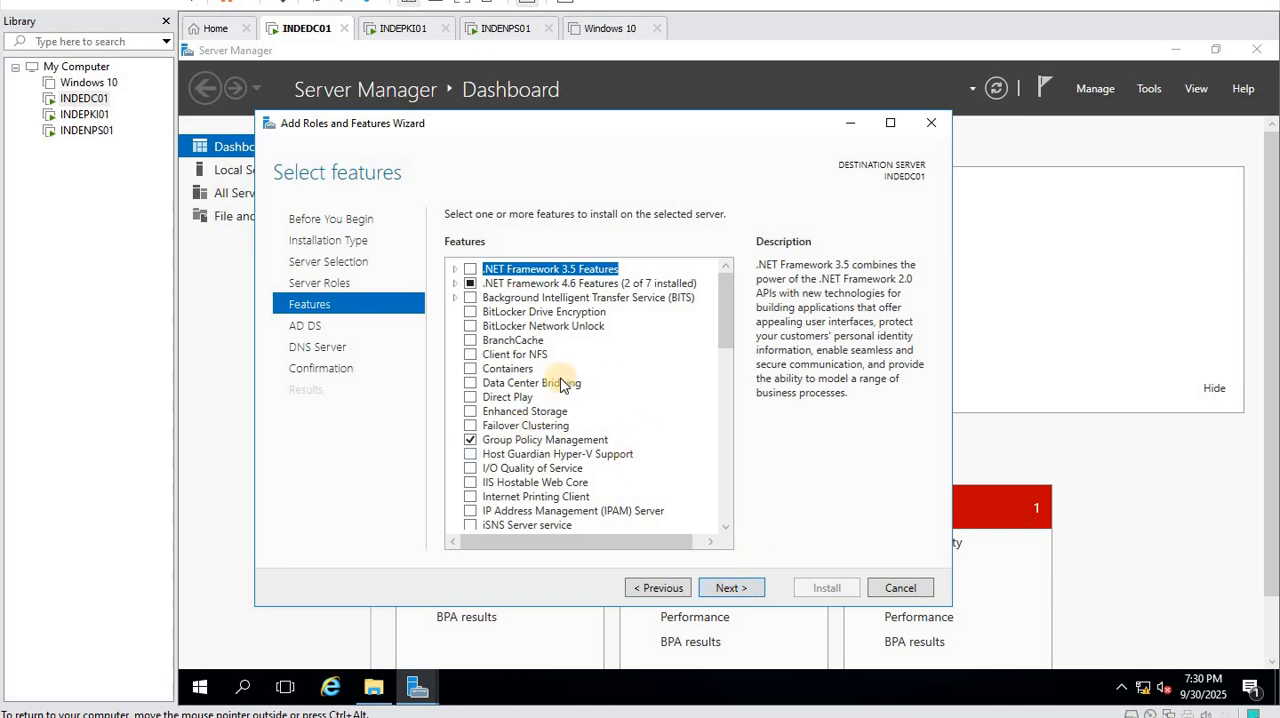
click(730, 590)
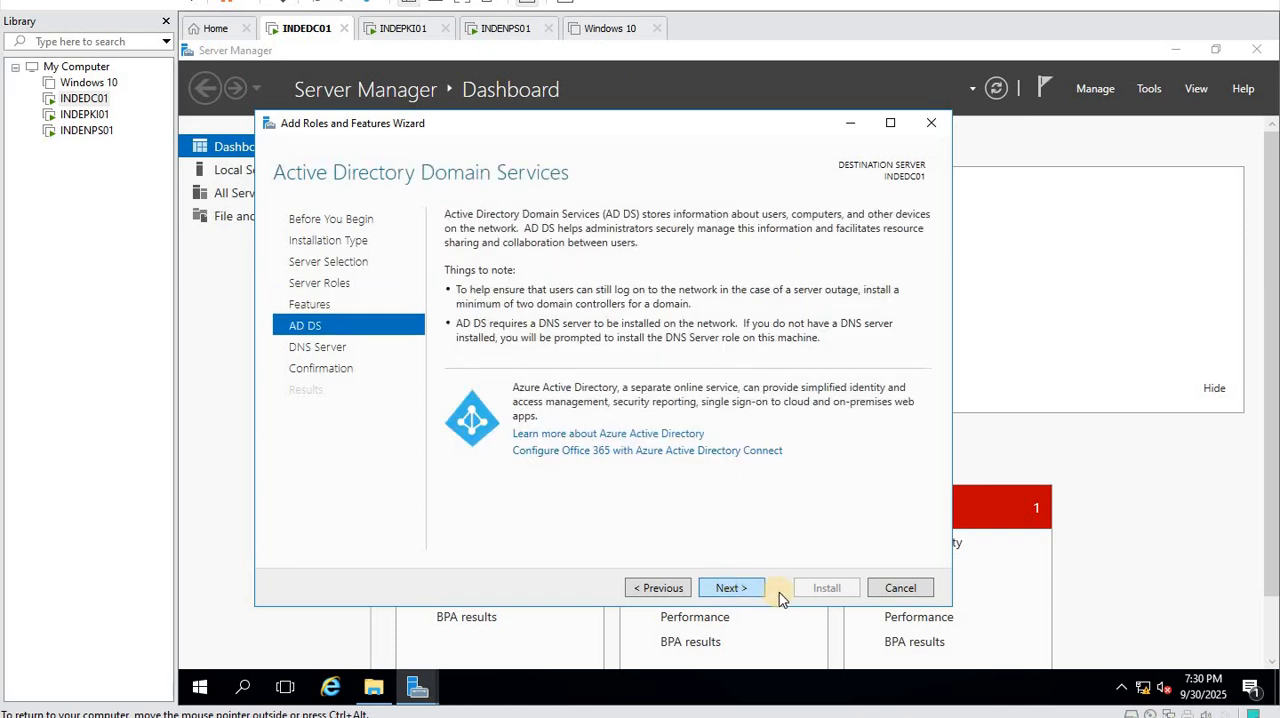
click(726, 590)
click(726, 590)
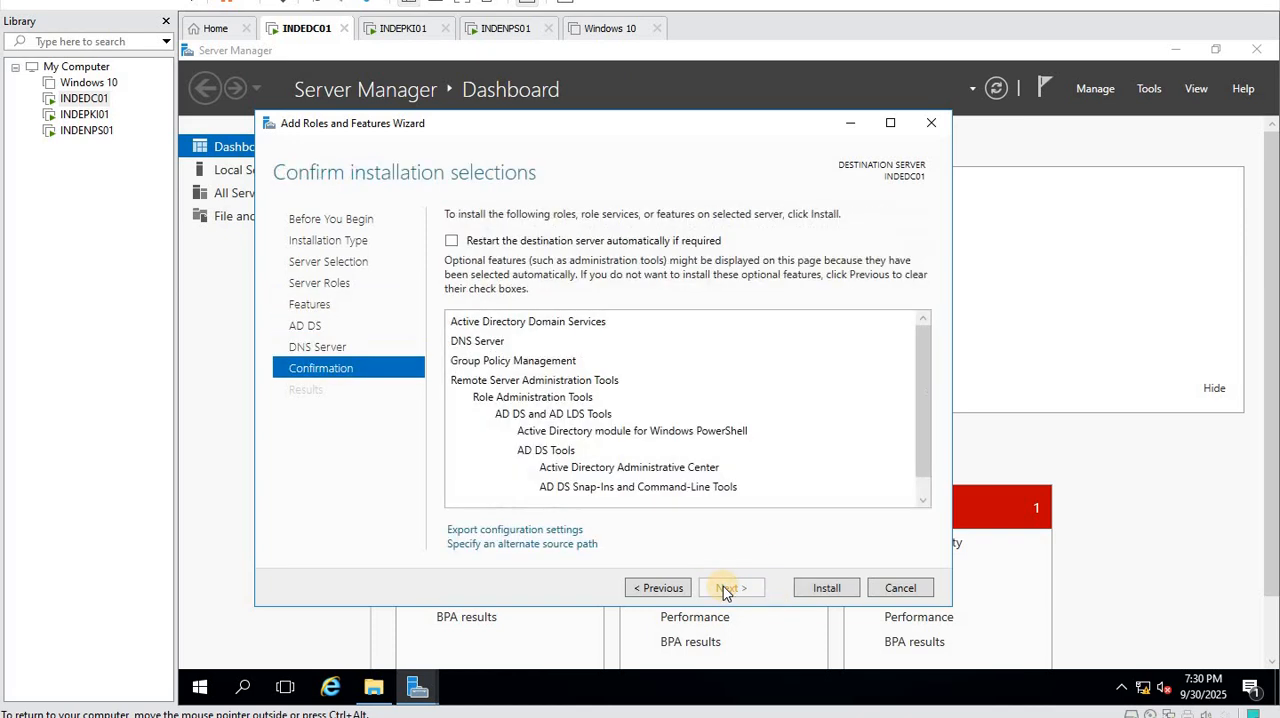
click(819, 587)
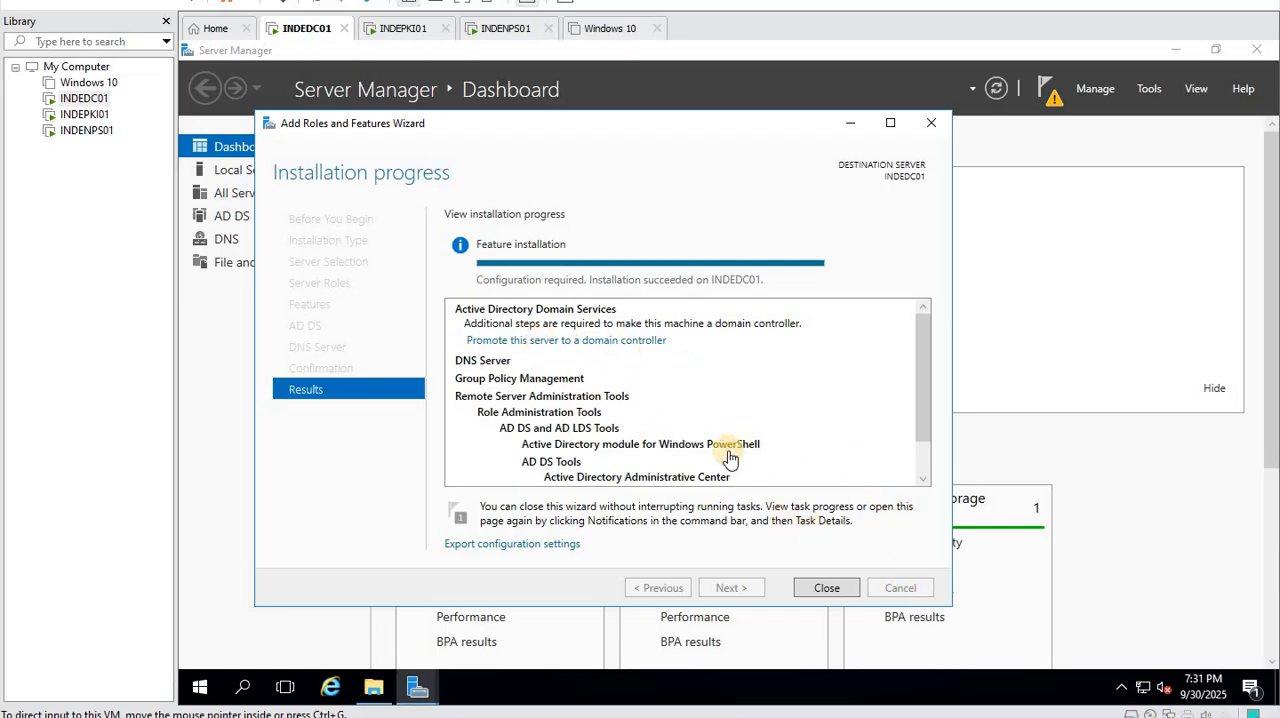
- Start promoting the server to a domain controller in a new forest with the root domain name karnav.lan
click(566, 343)
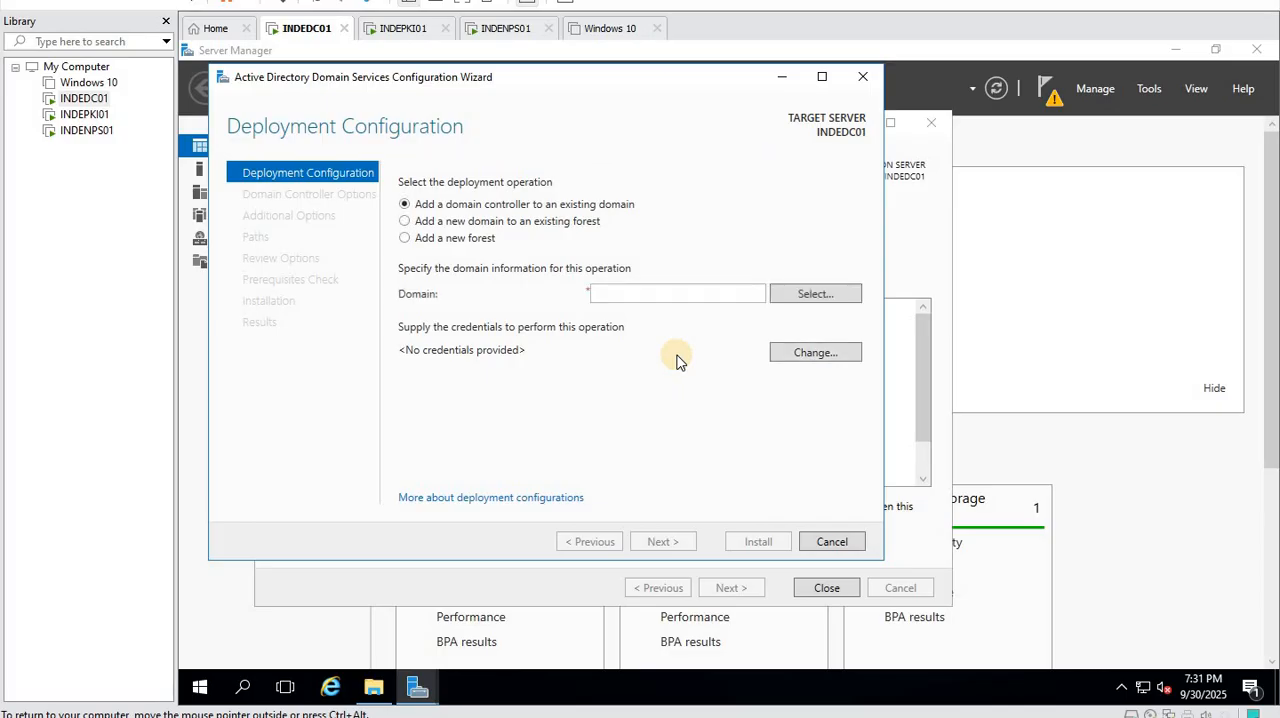
click(405, 238)
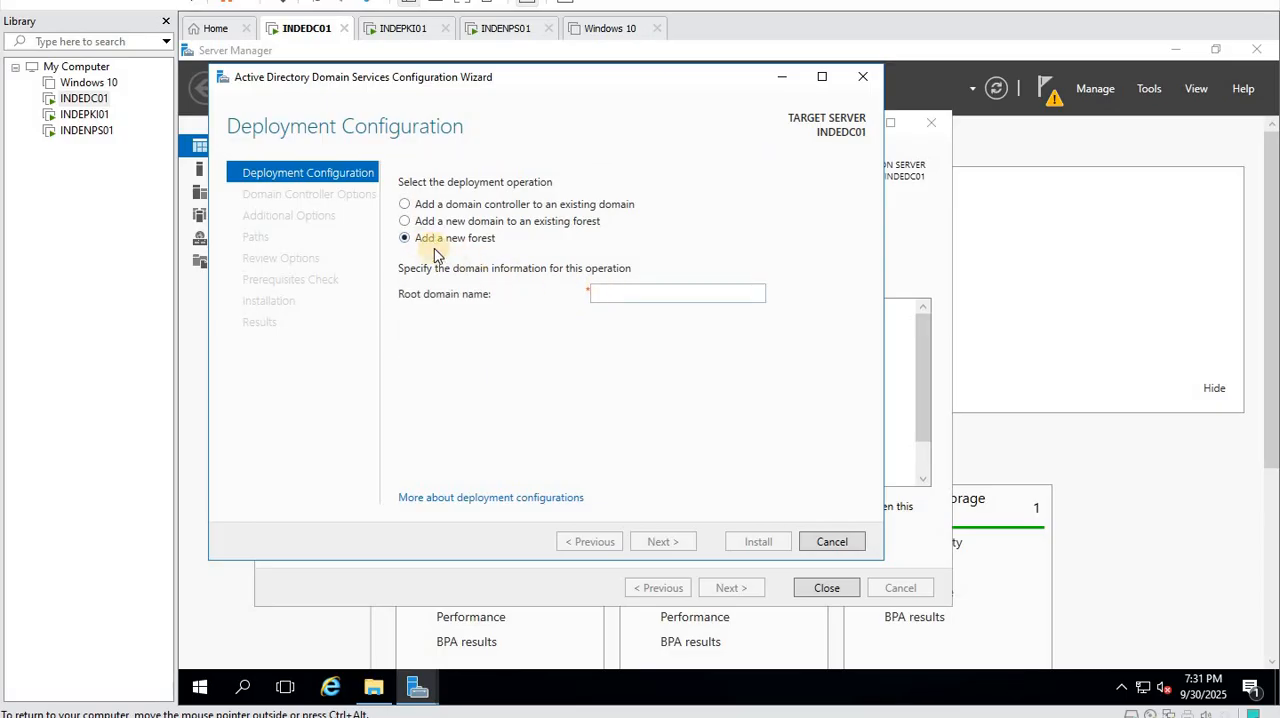
click(620, 295)
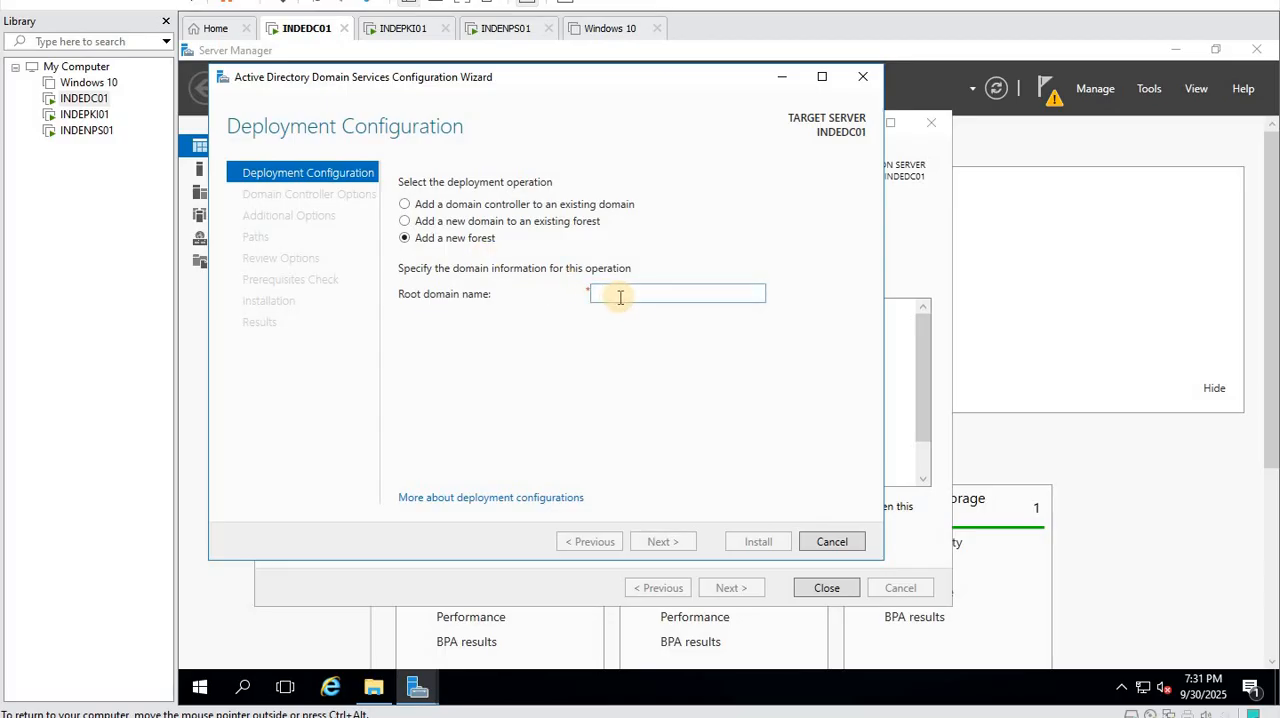
text(kamav)
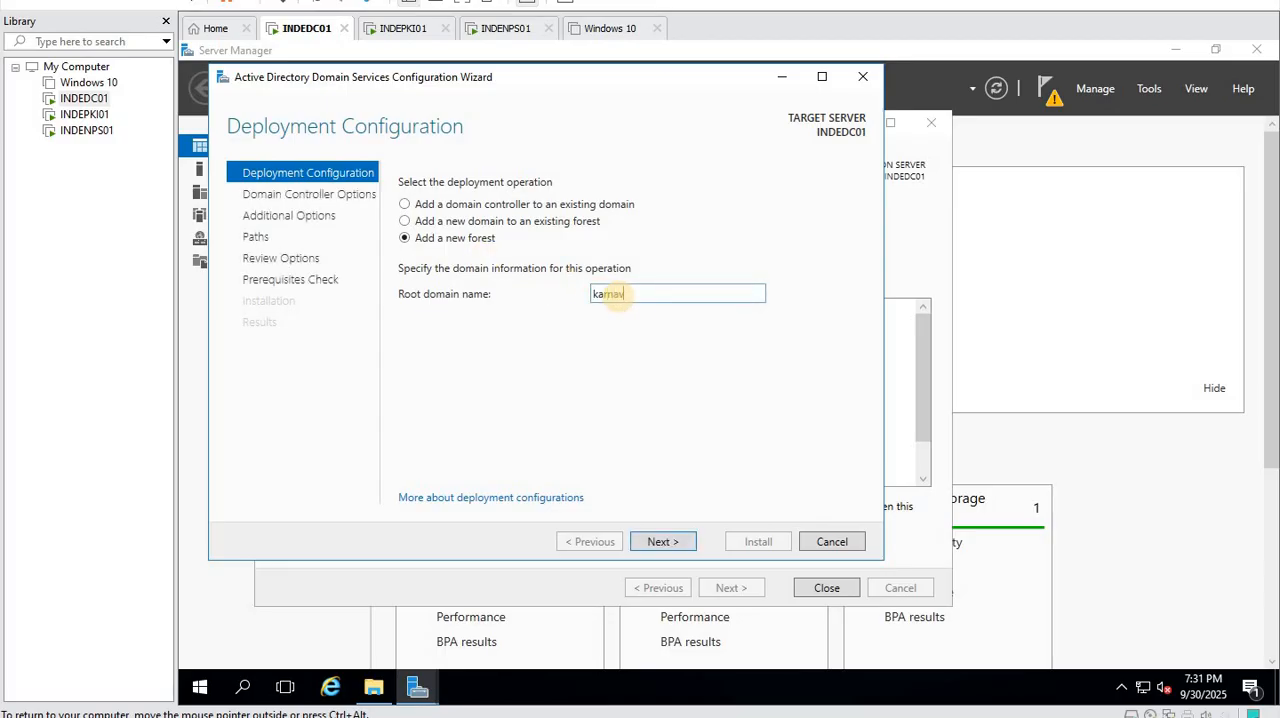
text(.lan)
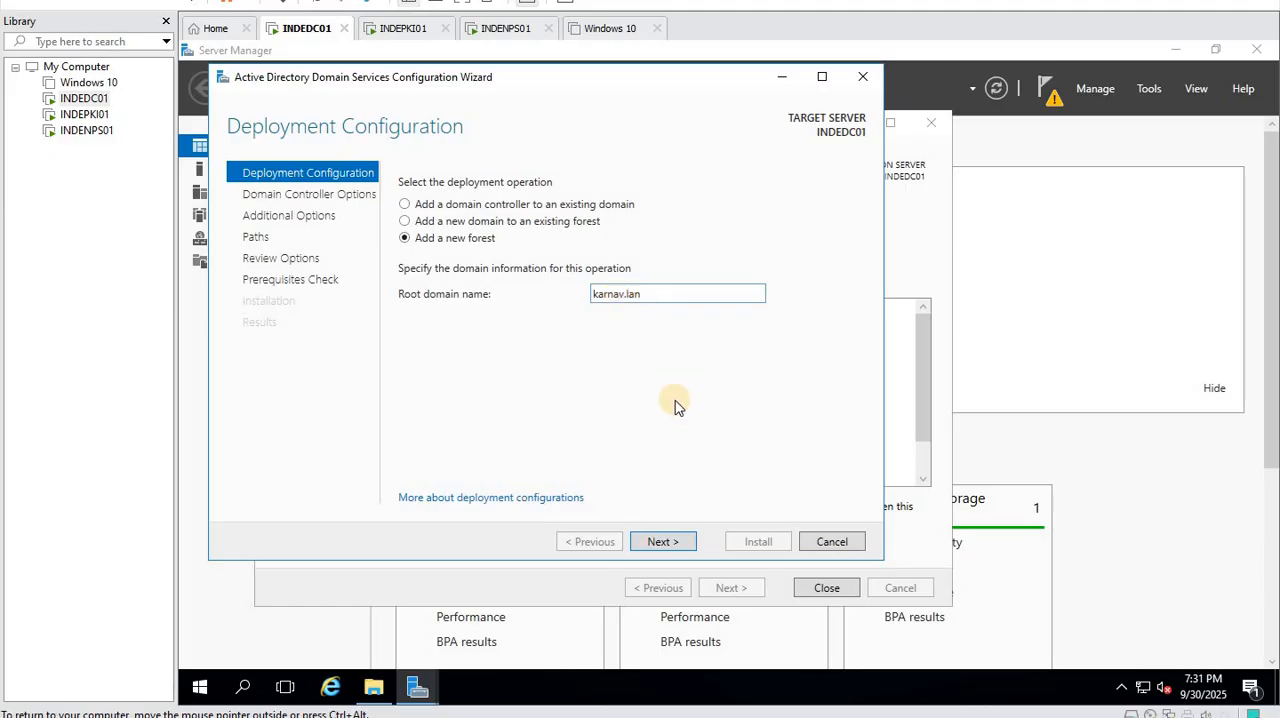
click(666, 542)
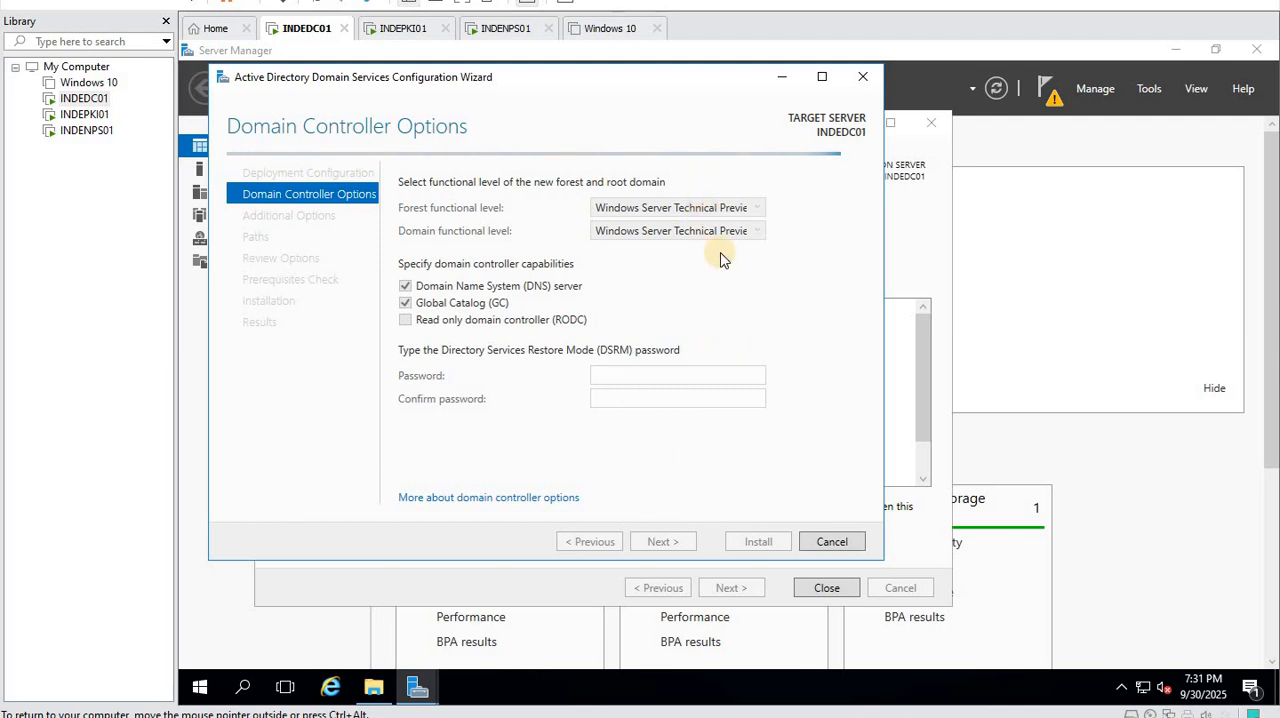
- Set both the forest and domain functional levels to Windows Server 2008 R2
click(715, 207)
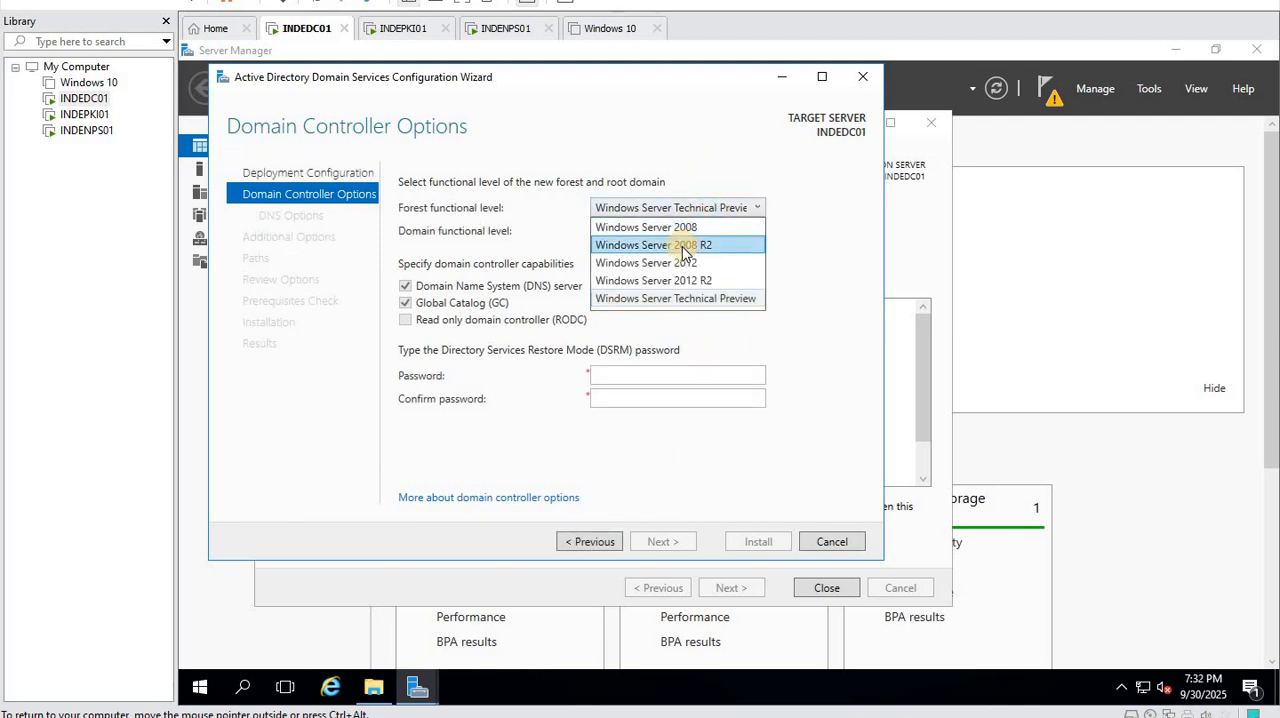
click(686, 248)
click(686, 232)
click(688, 249)
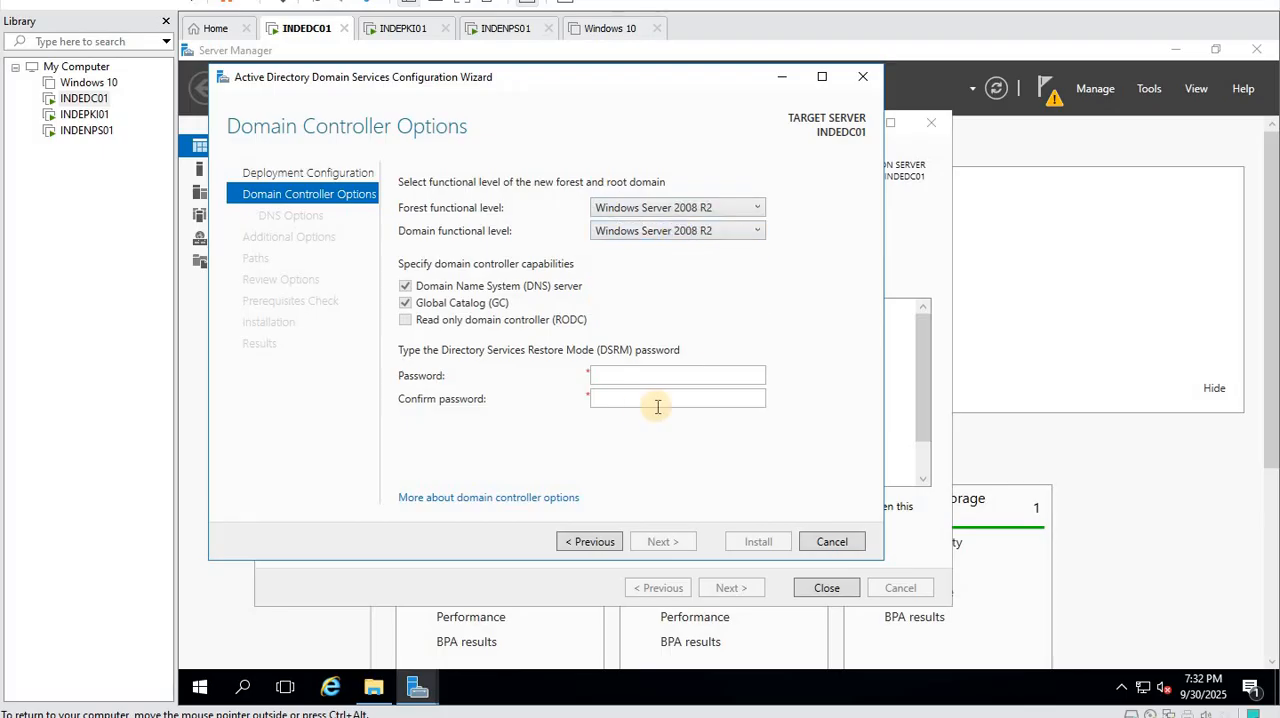
- Enter and confirm the Directory Services Restore Mode (DSRM) password and proceed to the DNS options
click(624, 383)
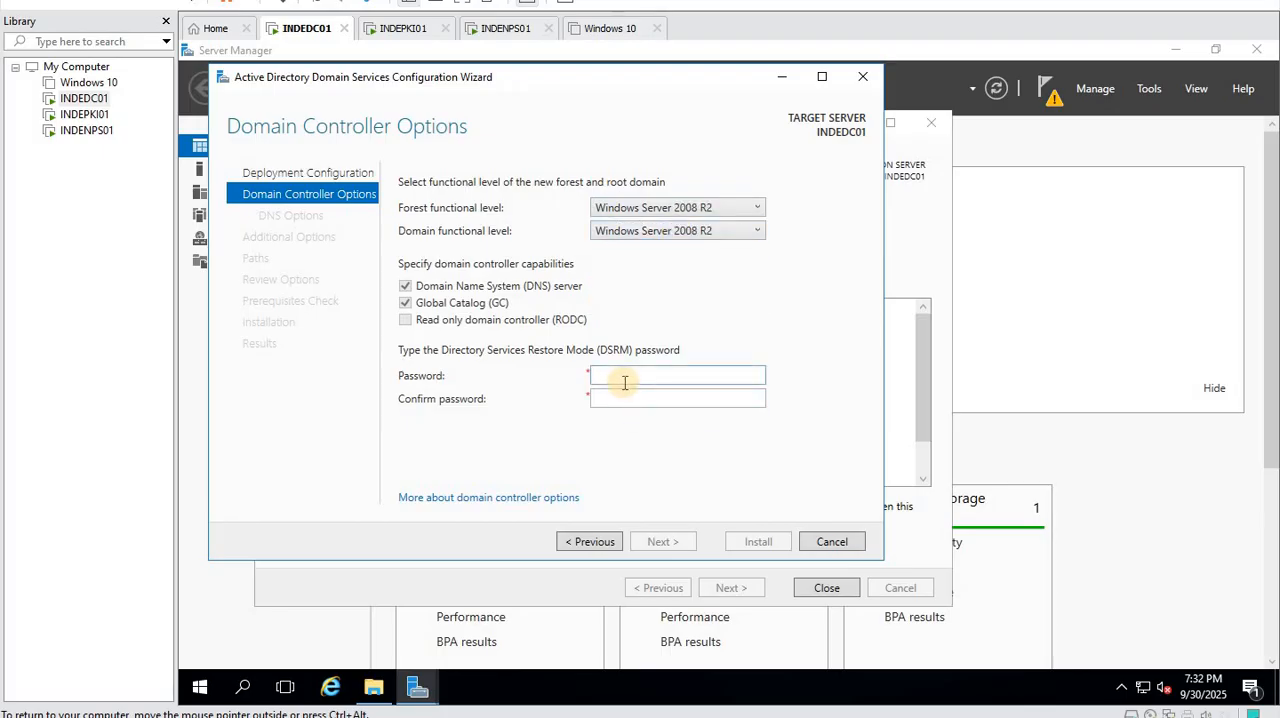
text(Passw0rd)
key(Tab)
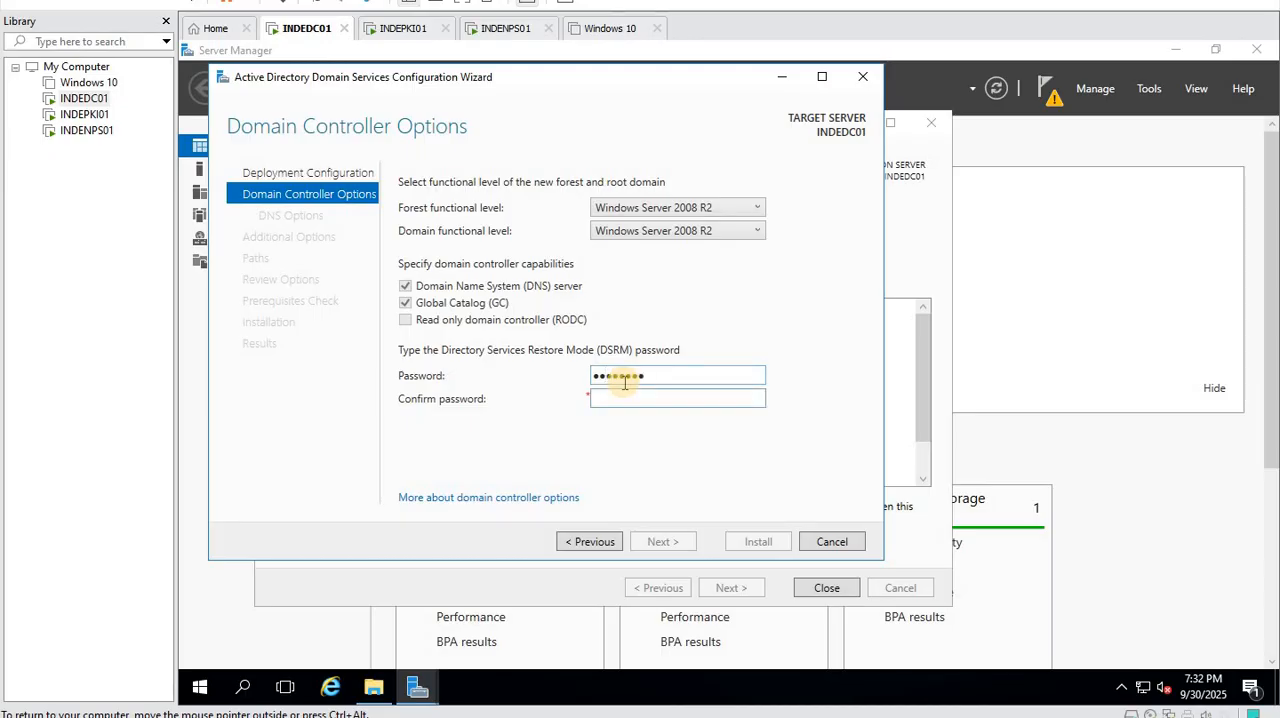
text(Passw0rd)
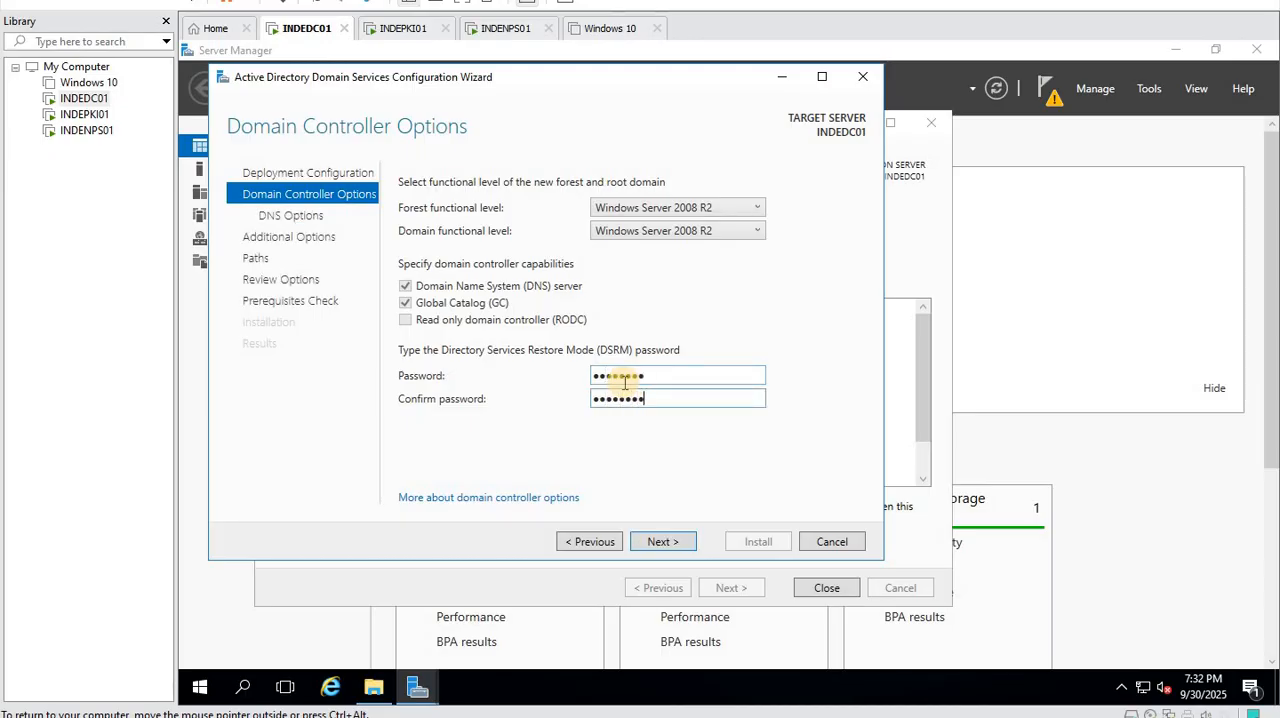
click(659, 541)
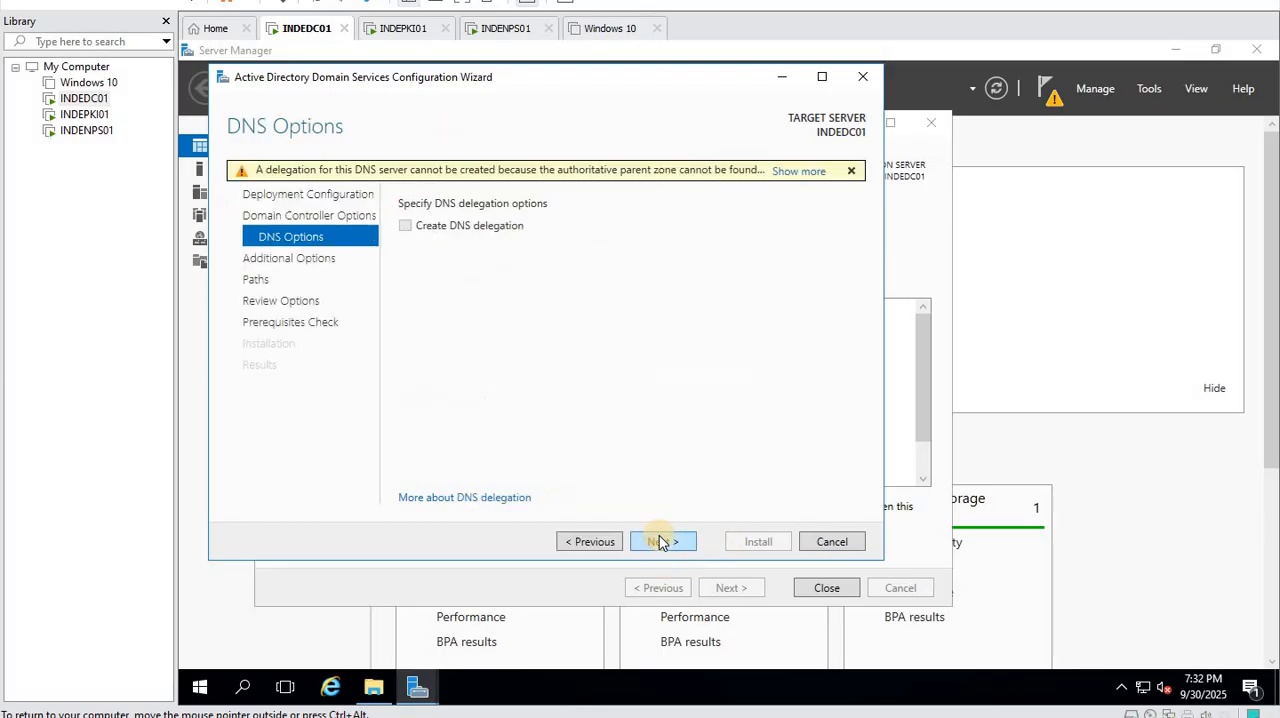
- Keep the default DNS, NetBIOS name and folder path settings, and install the domain controller configuration
click(660, 541)
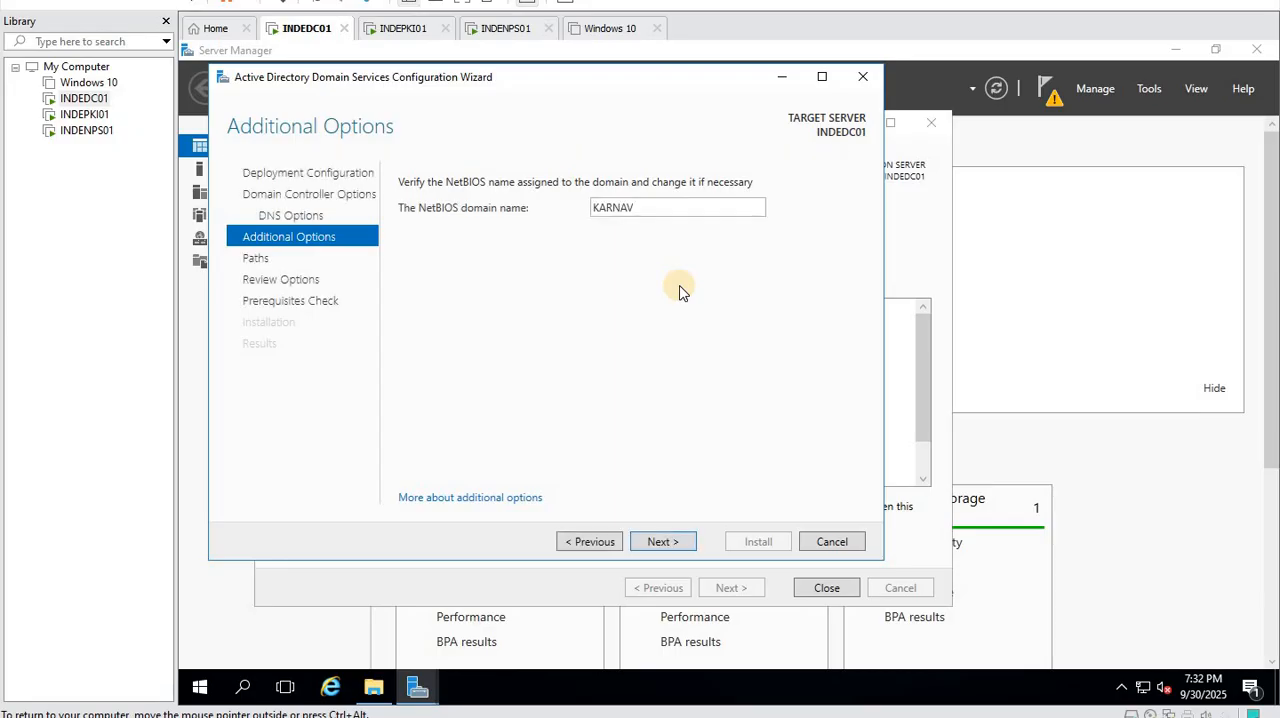
click(660, 541)
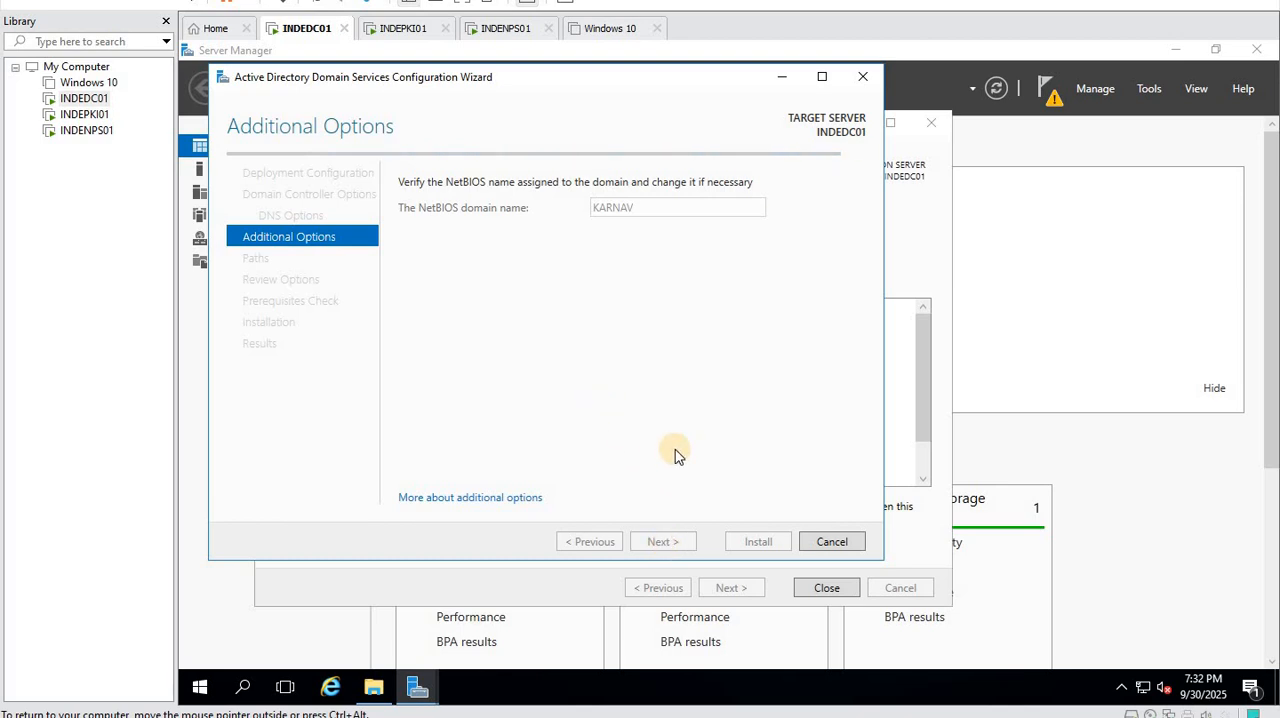
click(680, 541)
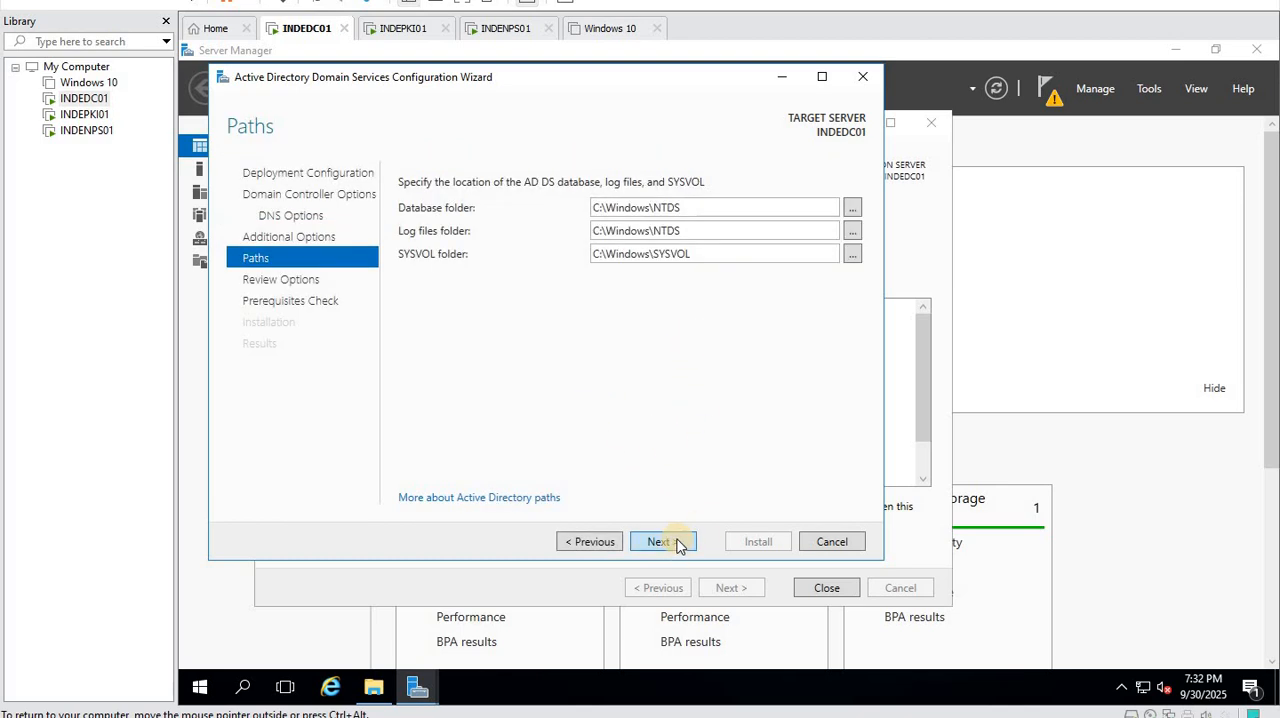
click(677, 543)
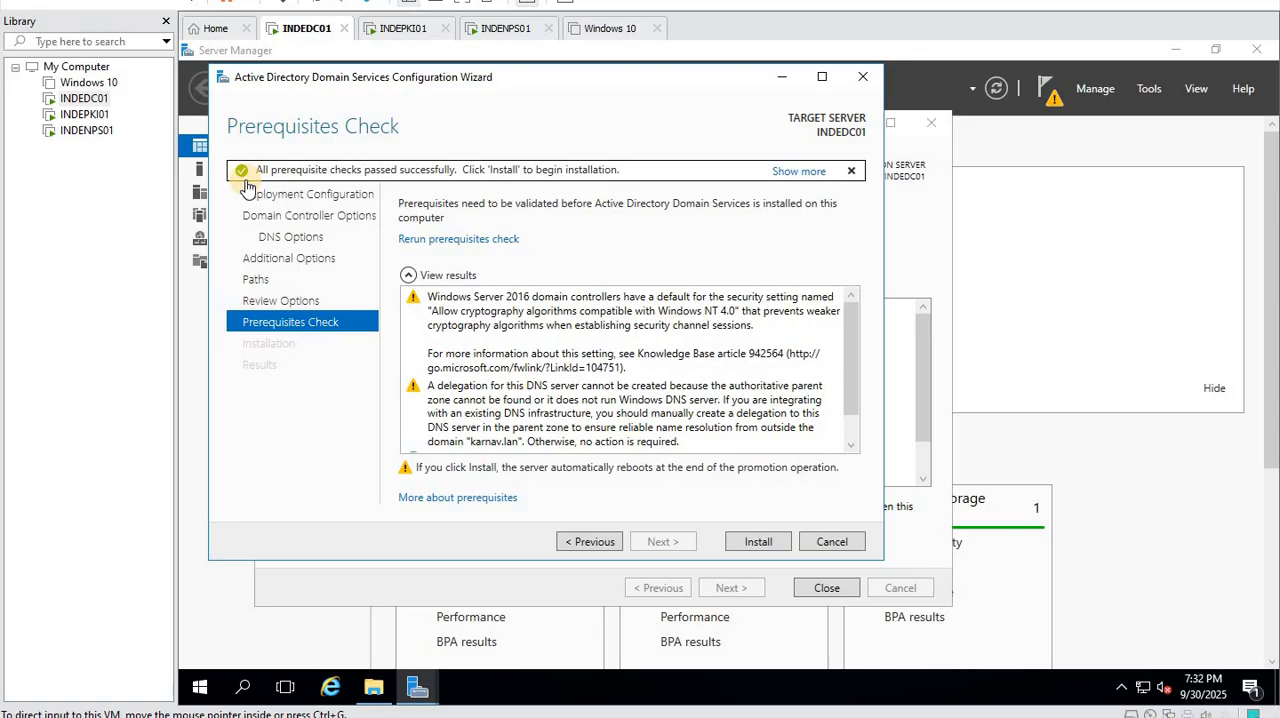
click(760, 545)
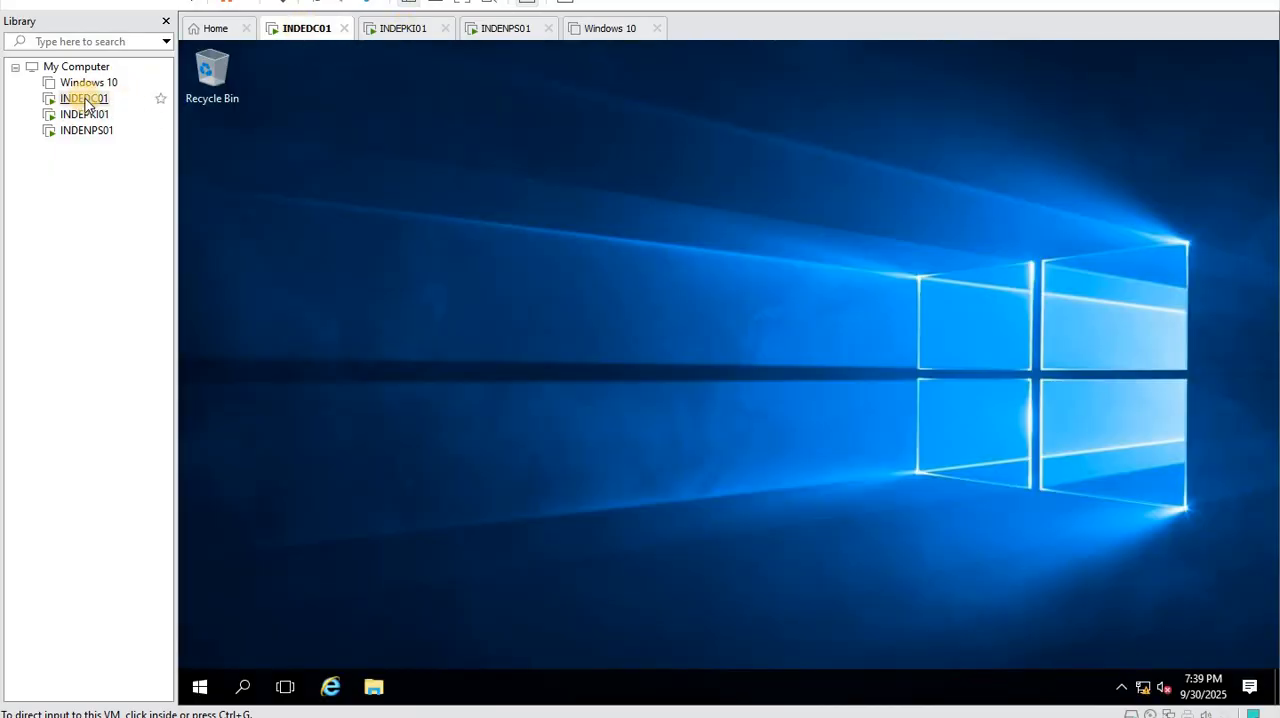
right_click(82, 100)
click(290, 283)
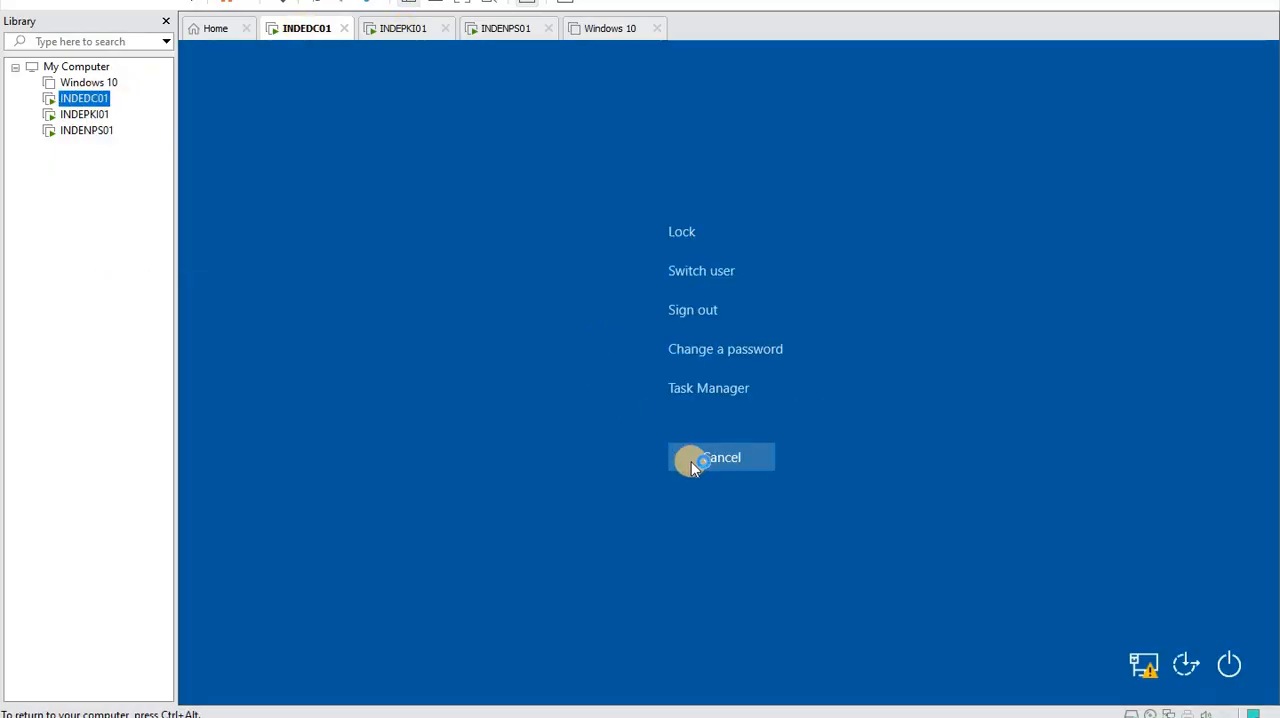
click(715, 460)
- Run ncpa.cpl from the Run dialog to open the network connections
right_click(207, 690)
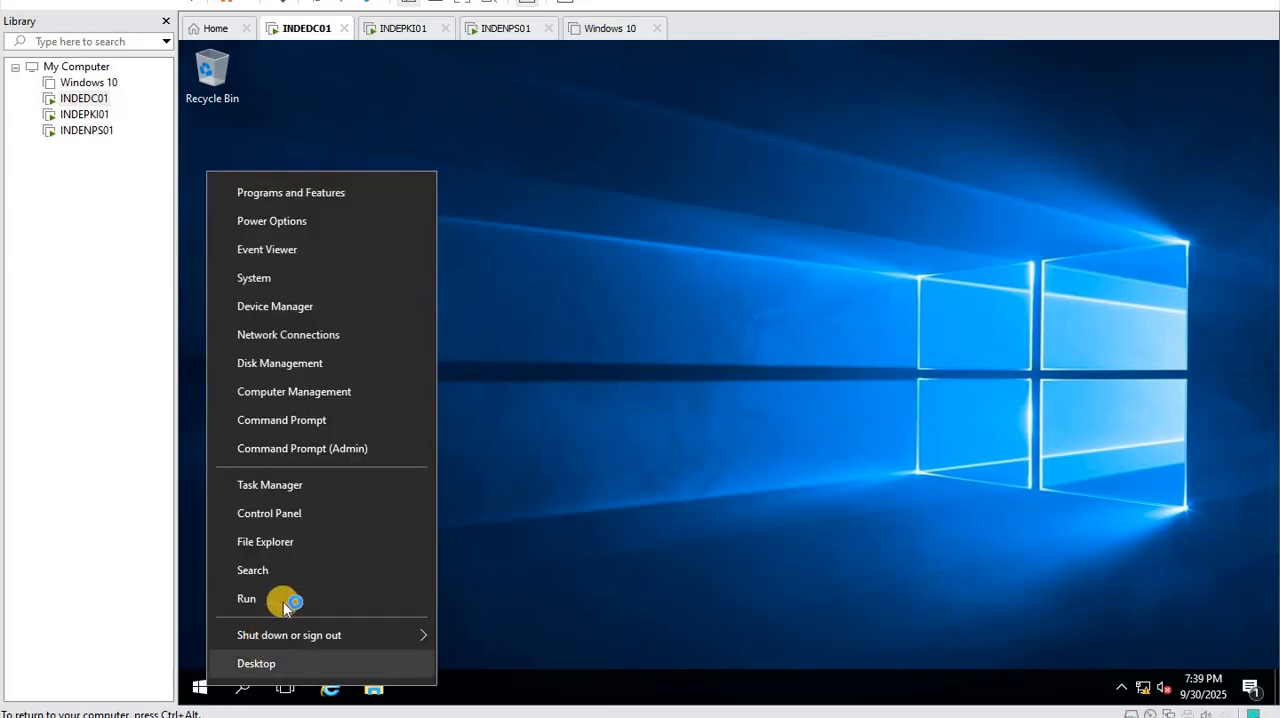
click(384, 592)
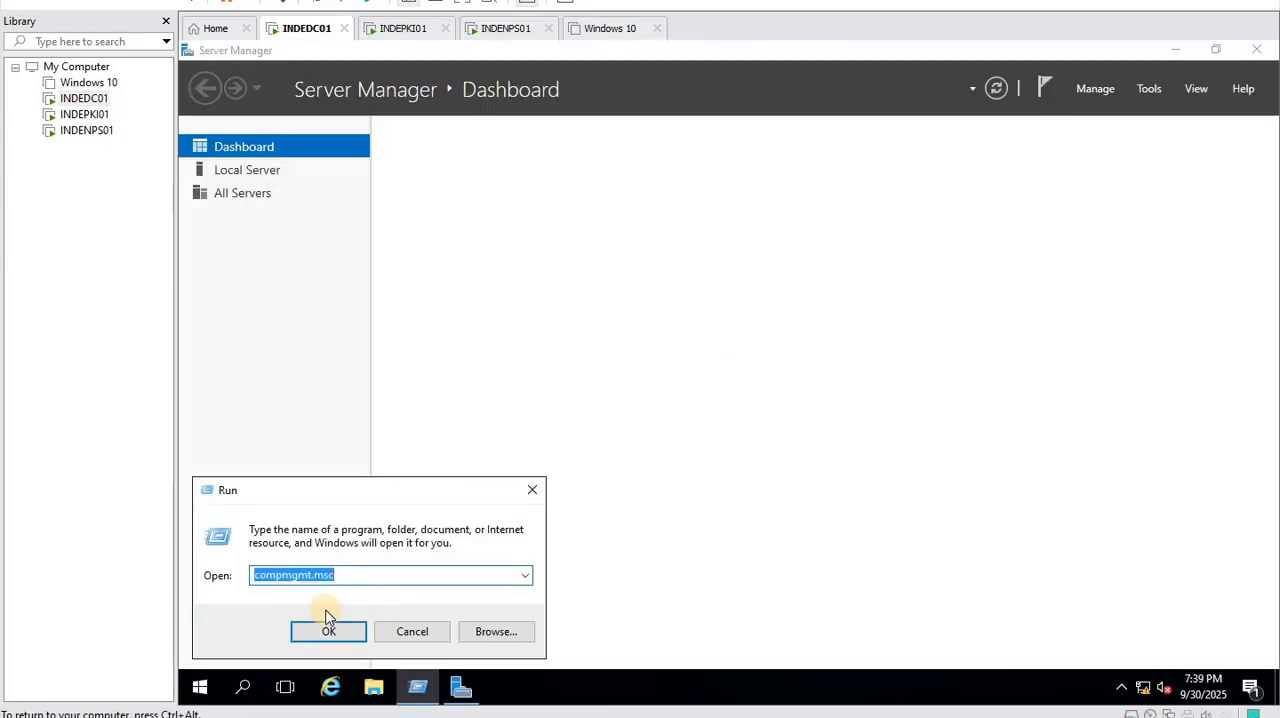
text(nc)
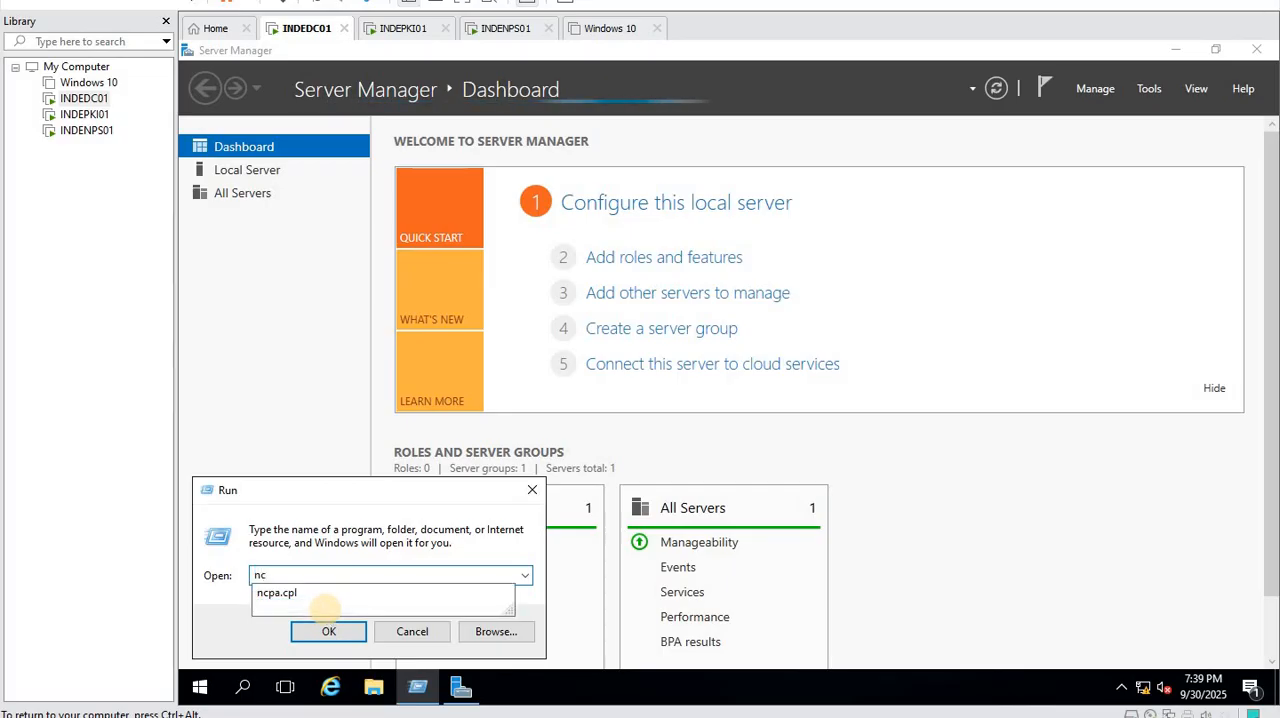
text(pa.cpl)
click(324, 630)
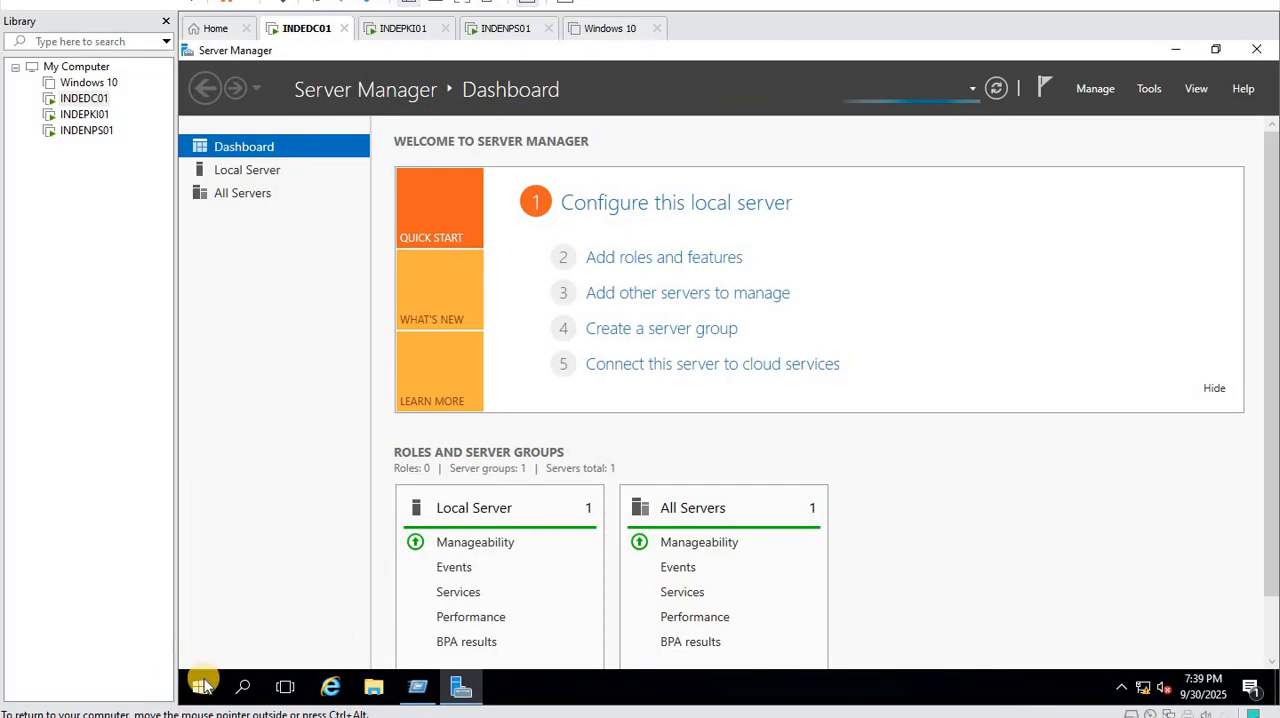
- Run ncpa.cpl and open the Internet Protocol Version 4 (TCP/IPv4) properties of the Ethernet0 connection
key(super+x)
click(257, 586)
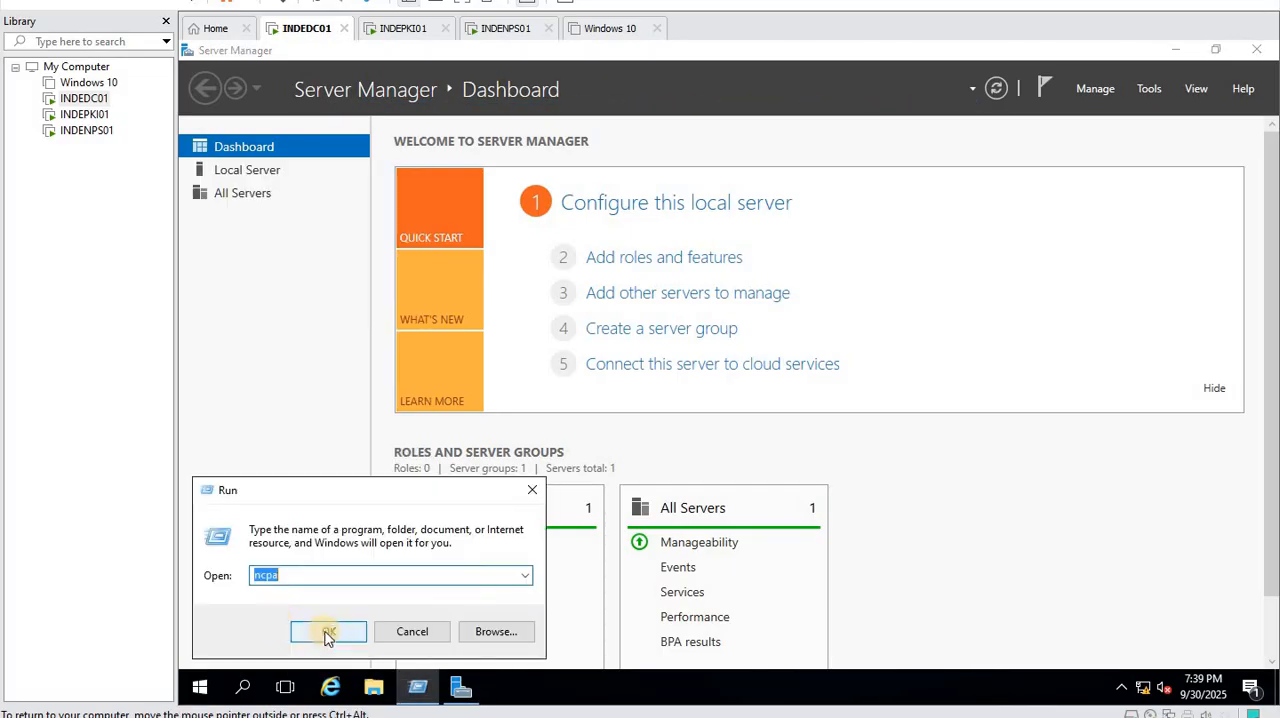
click(292, 576)
text(.cpl)
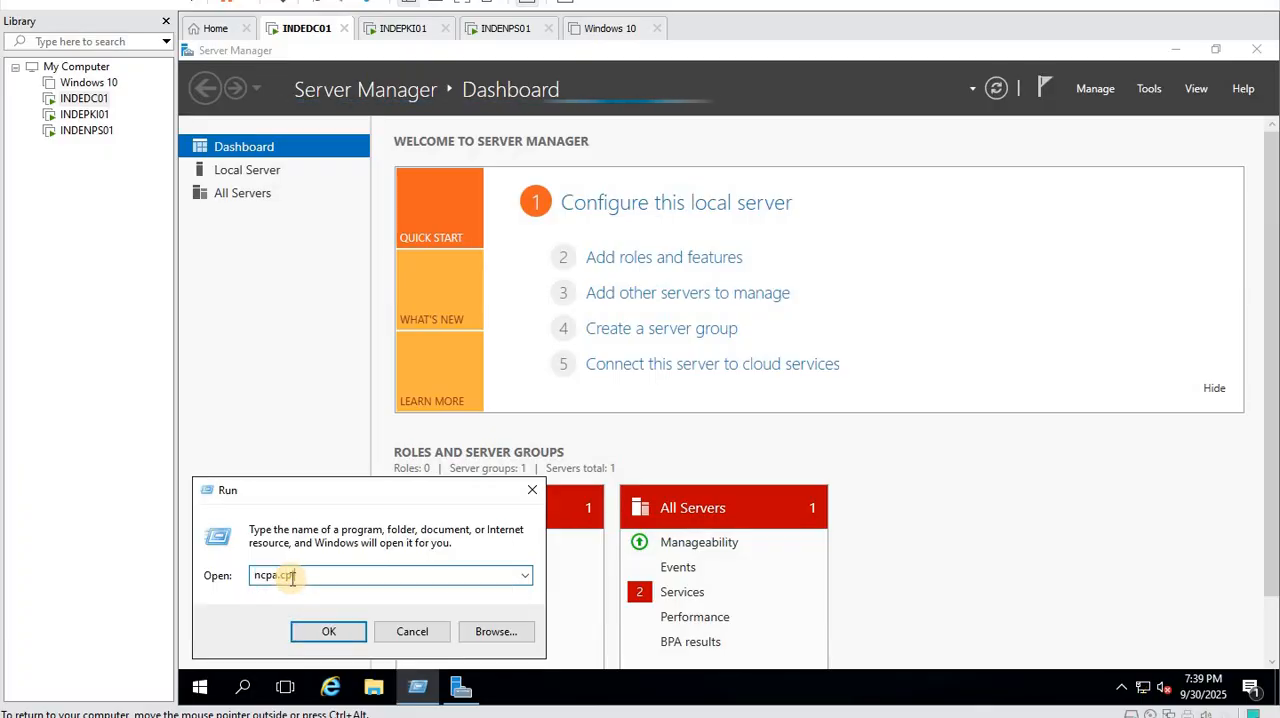
key(Return)
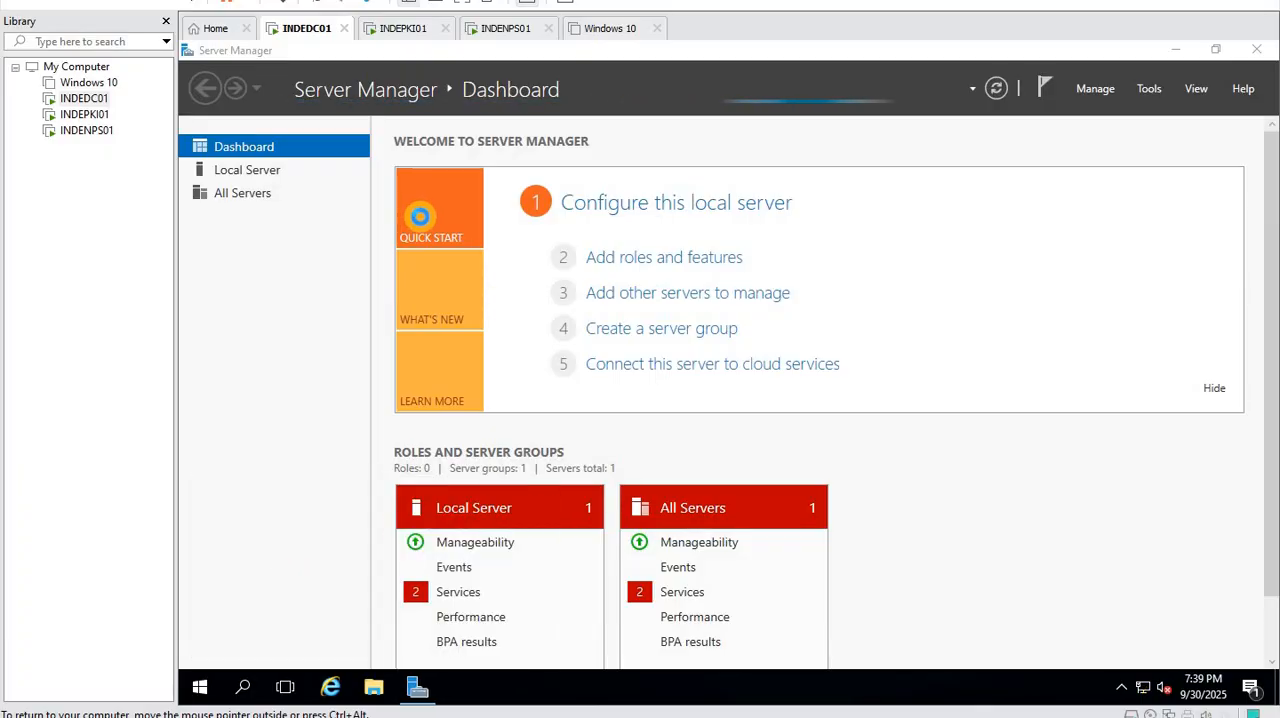
click(484, 212)
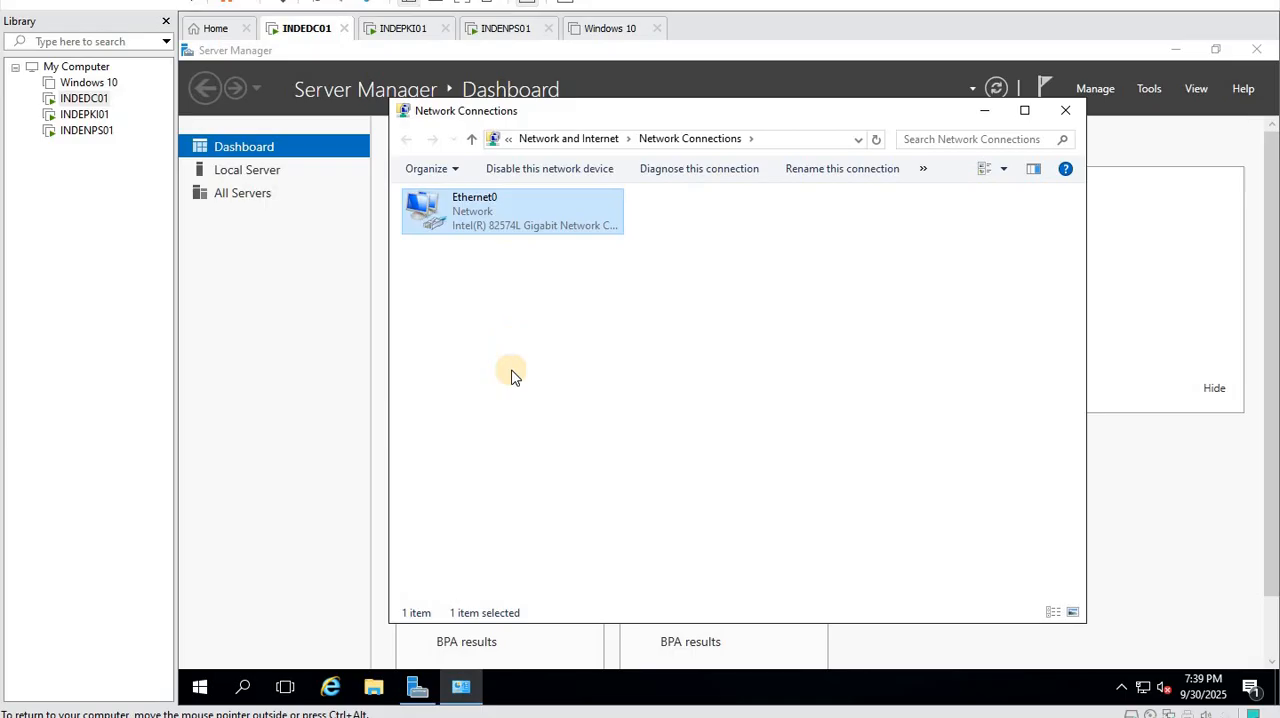
right_click(470, 235)
click(543, 400)
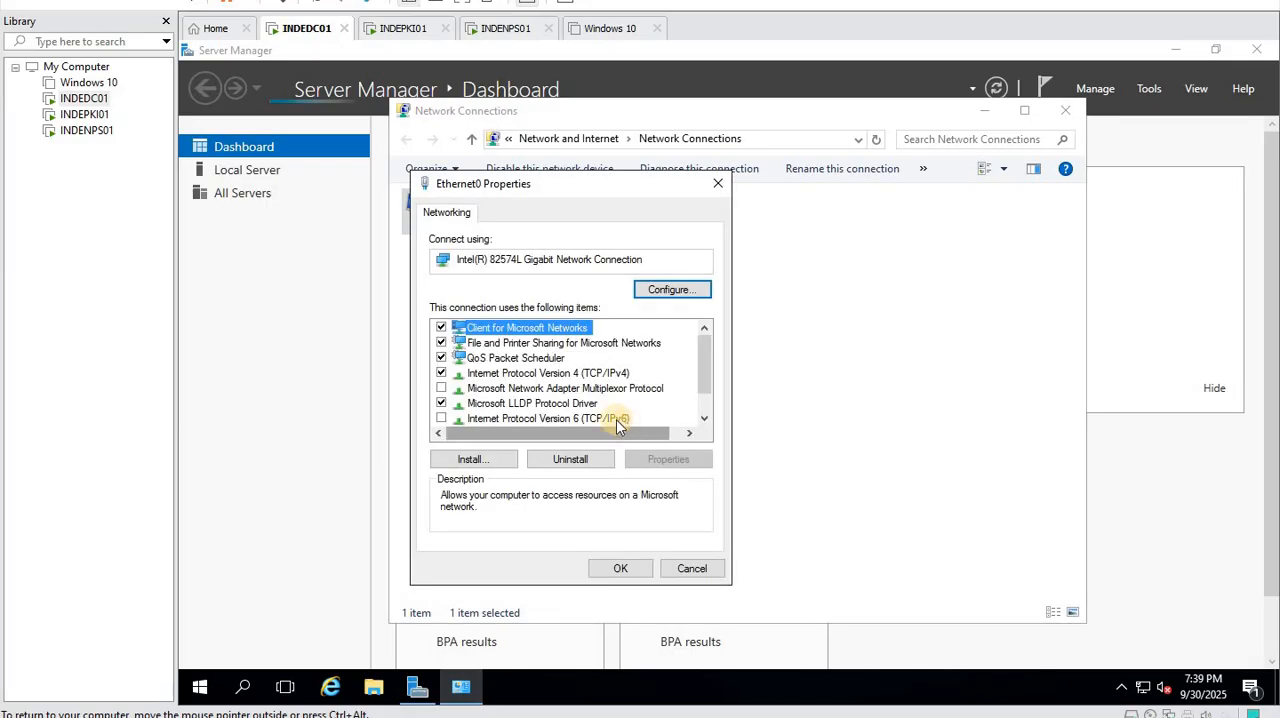
click(538, 373)
click(660, 459)
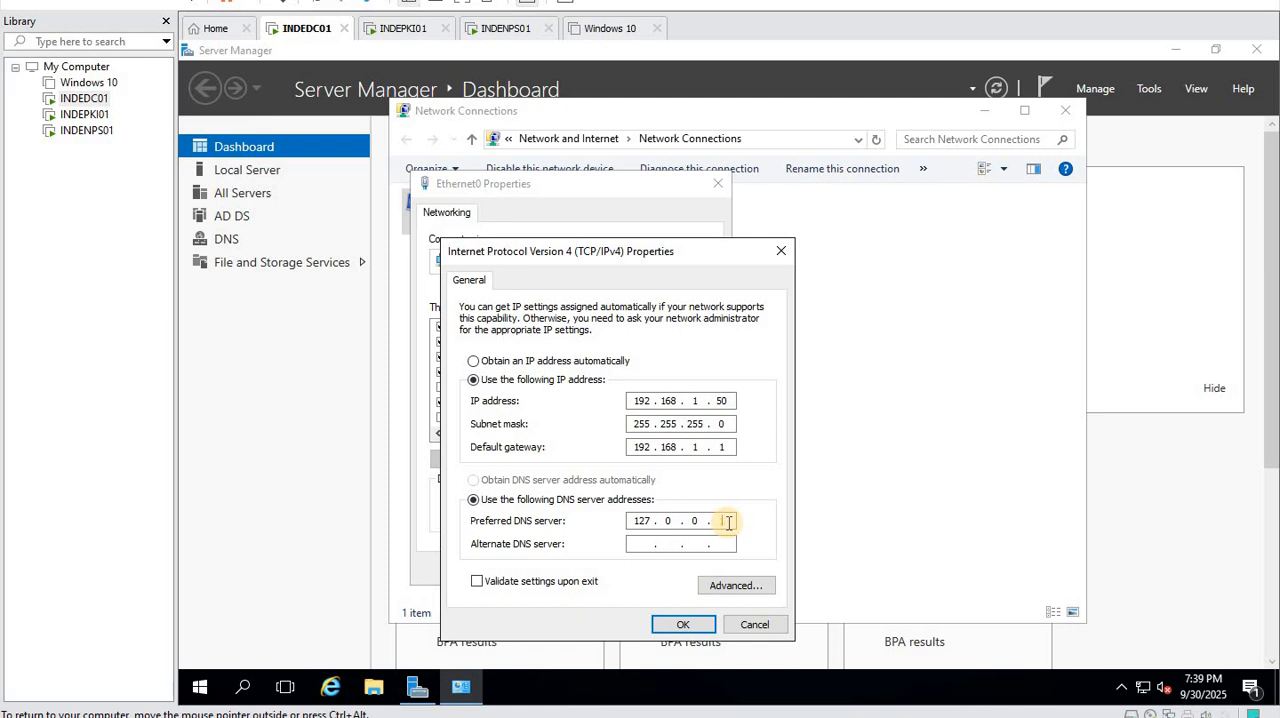
- Set the preferred DNS server of Ethernet0 to 192.168.1.50 and save the adapter settings
key(BackSpace)
key(BackSpace)
key(BackSpace)
key(BackSpace)
key(BackSpace)
key(BackSpace)
text(192.168.)
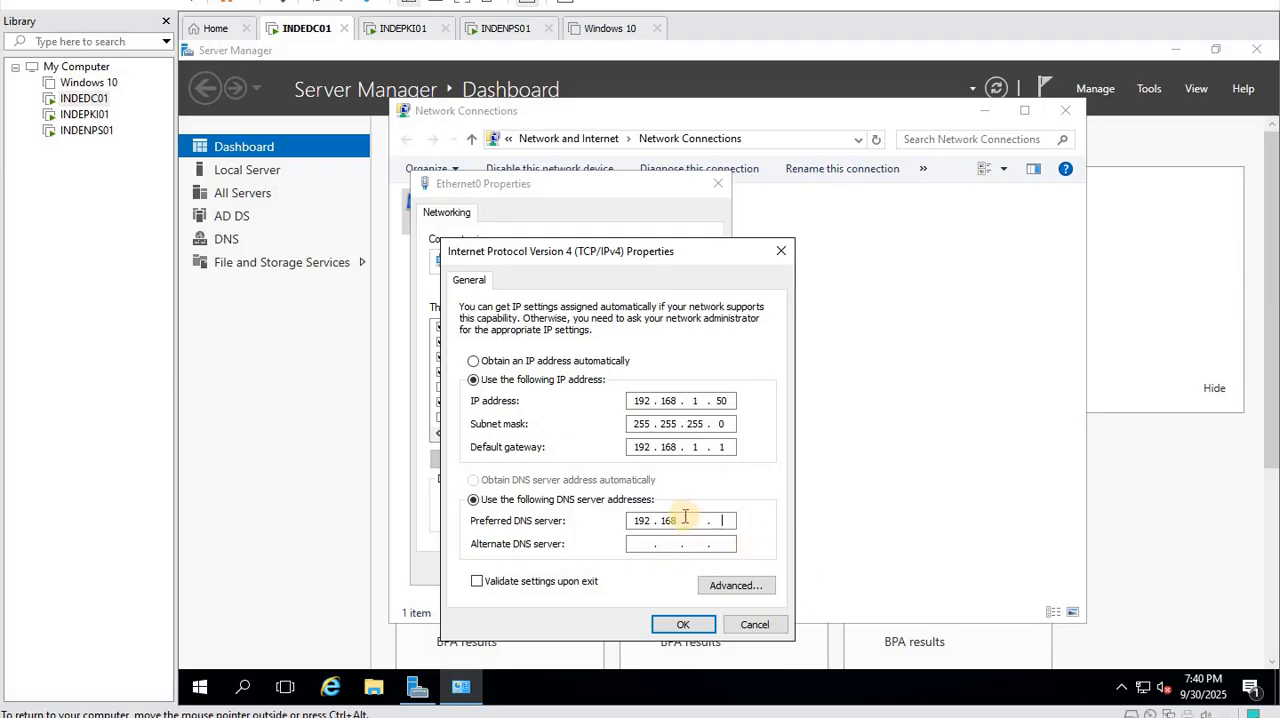
click(683, 523)
text(1)
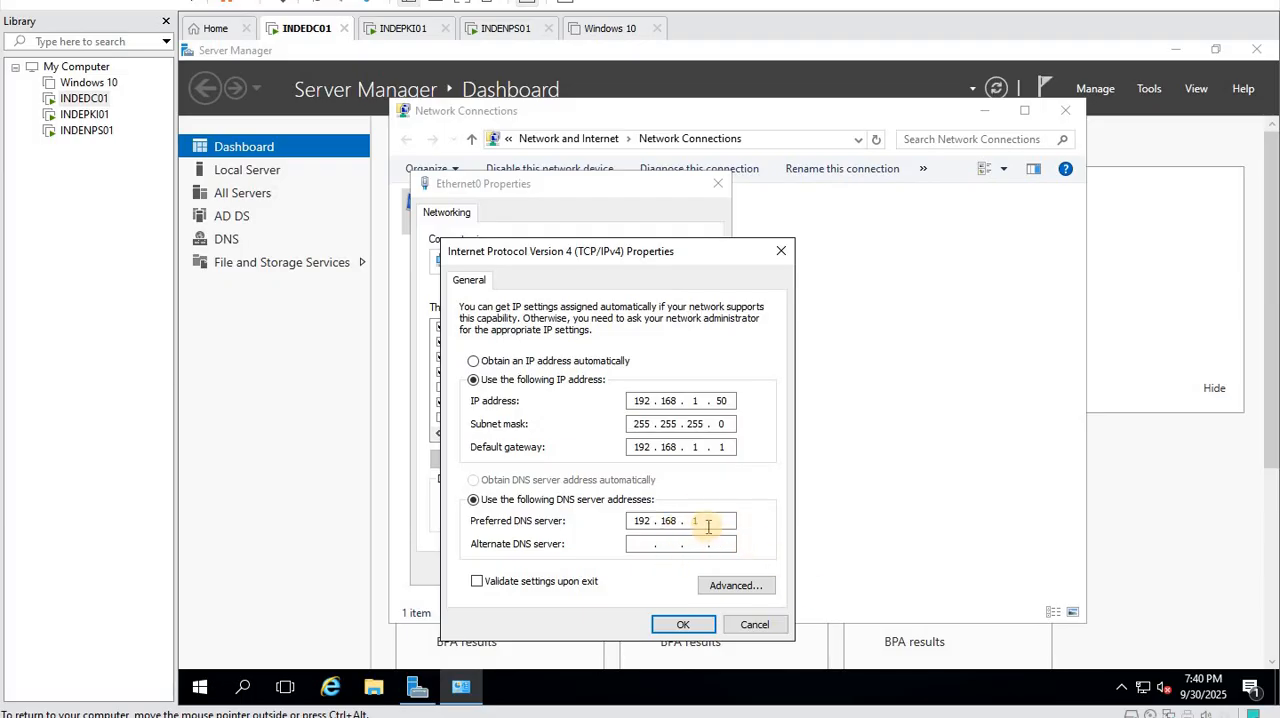
click(706, 528)
click(722, 524)
text(50)
click(703, 624)
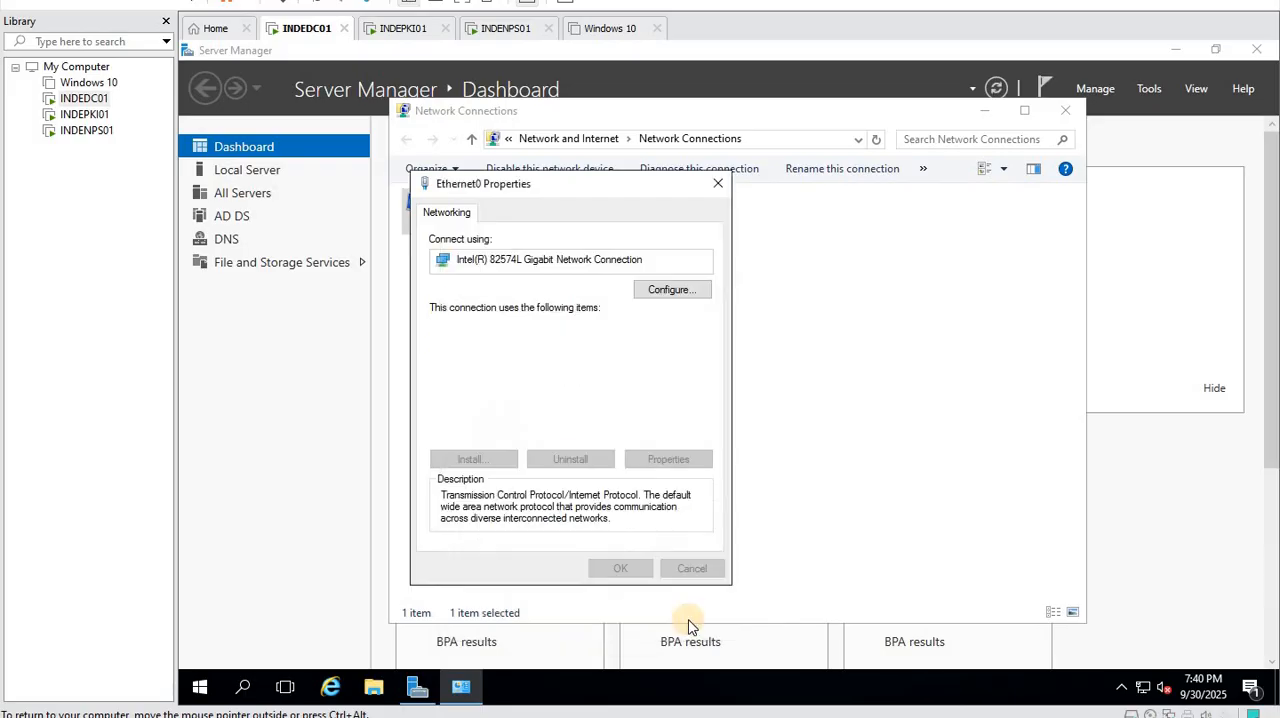
click(612, 577)
- Run firewall.cpl from the Run dialog to open the Windows Firewall settings
right_click(200, 686)
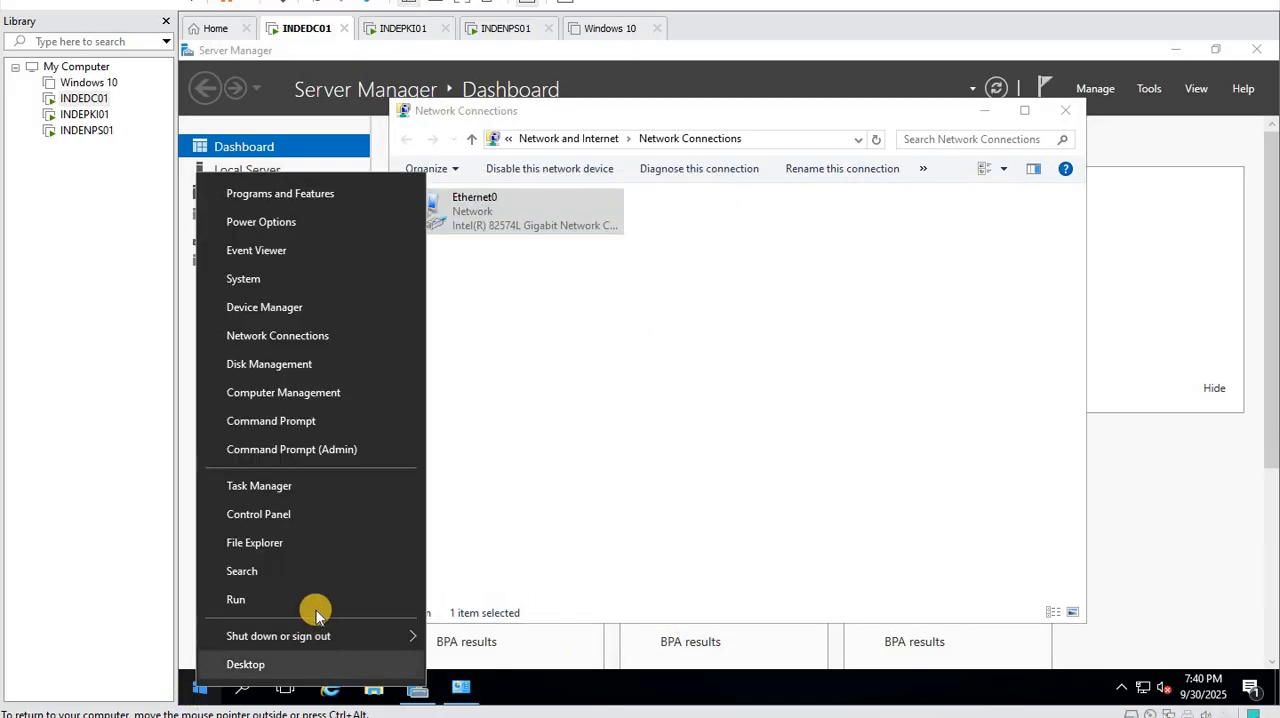
click(307, 603)
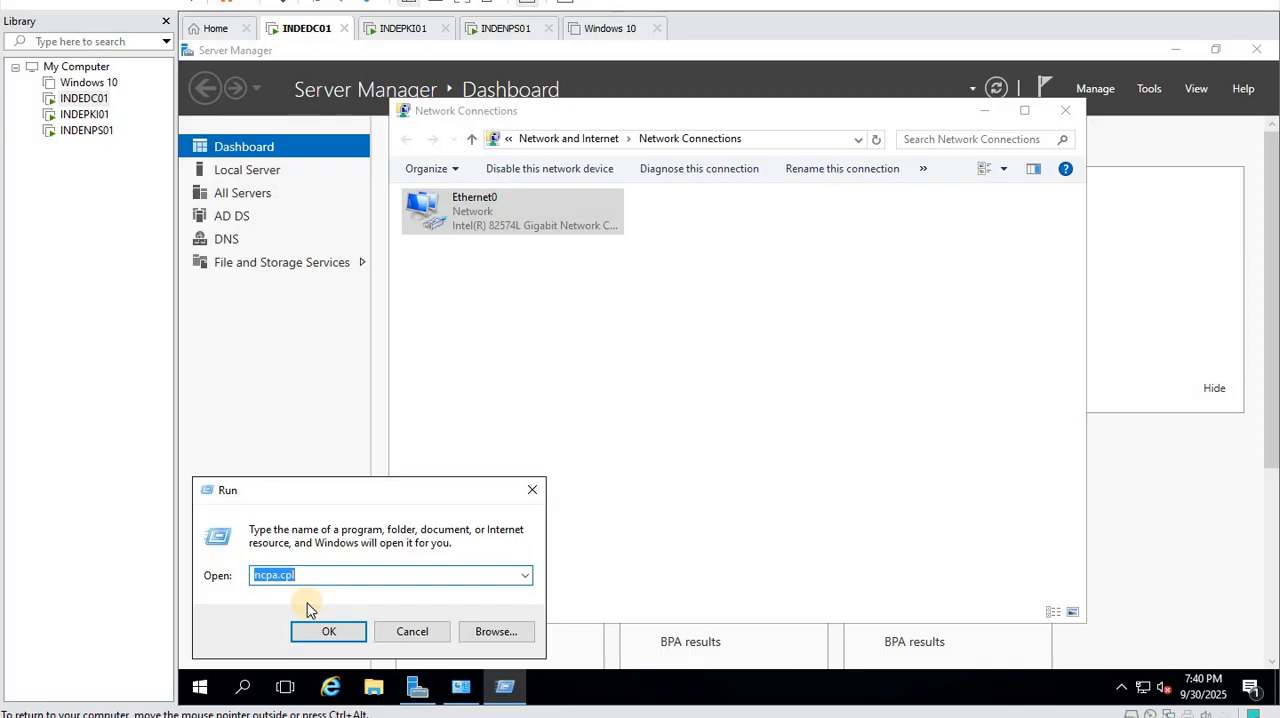
text(d)
key(BackSpace)
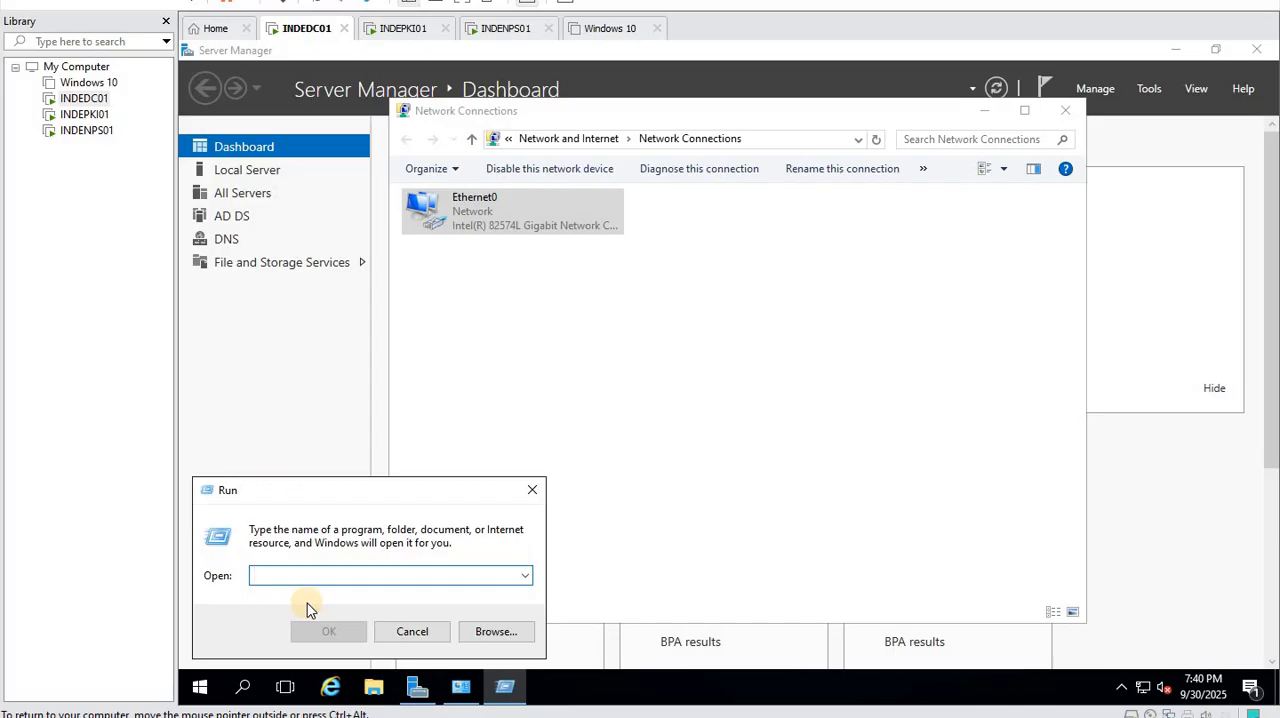
text(firew)
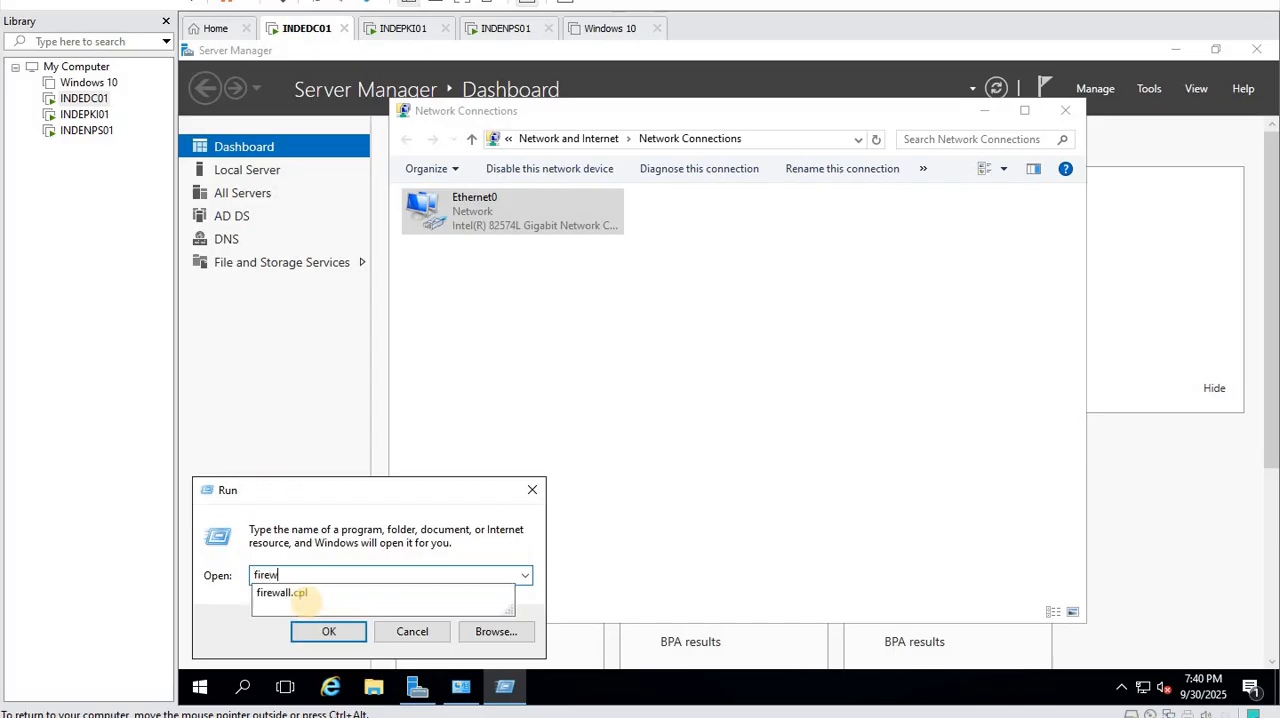
text(all.cpl)
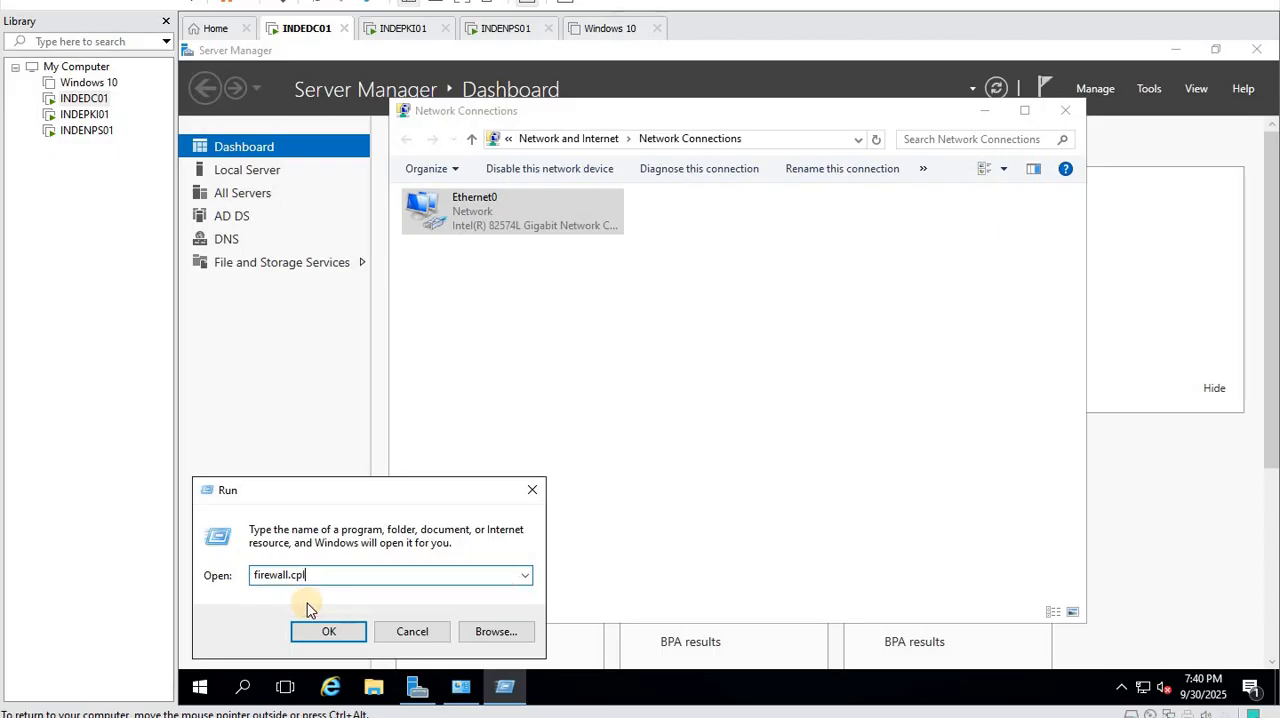
click(322, 634)
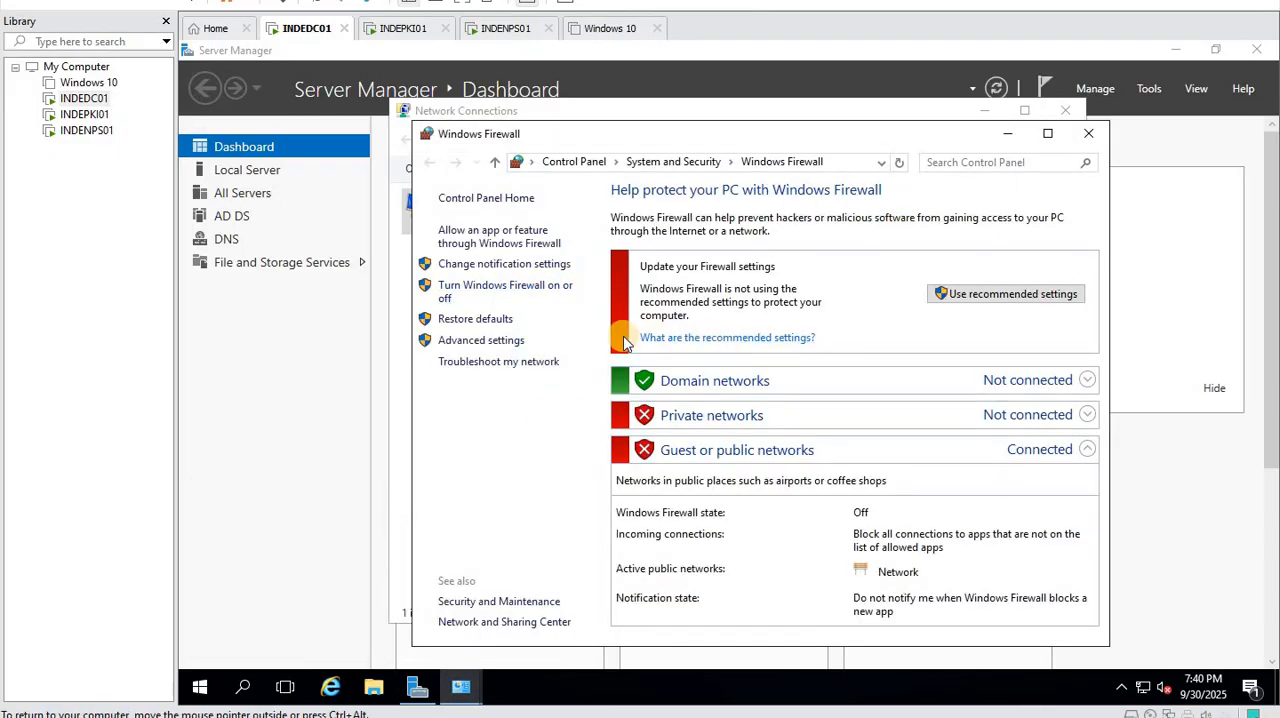
- Turn off Windows Firewall for domain networks and save the firewall settings
click(522, 287)
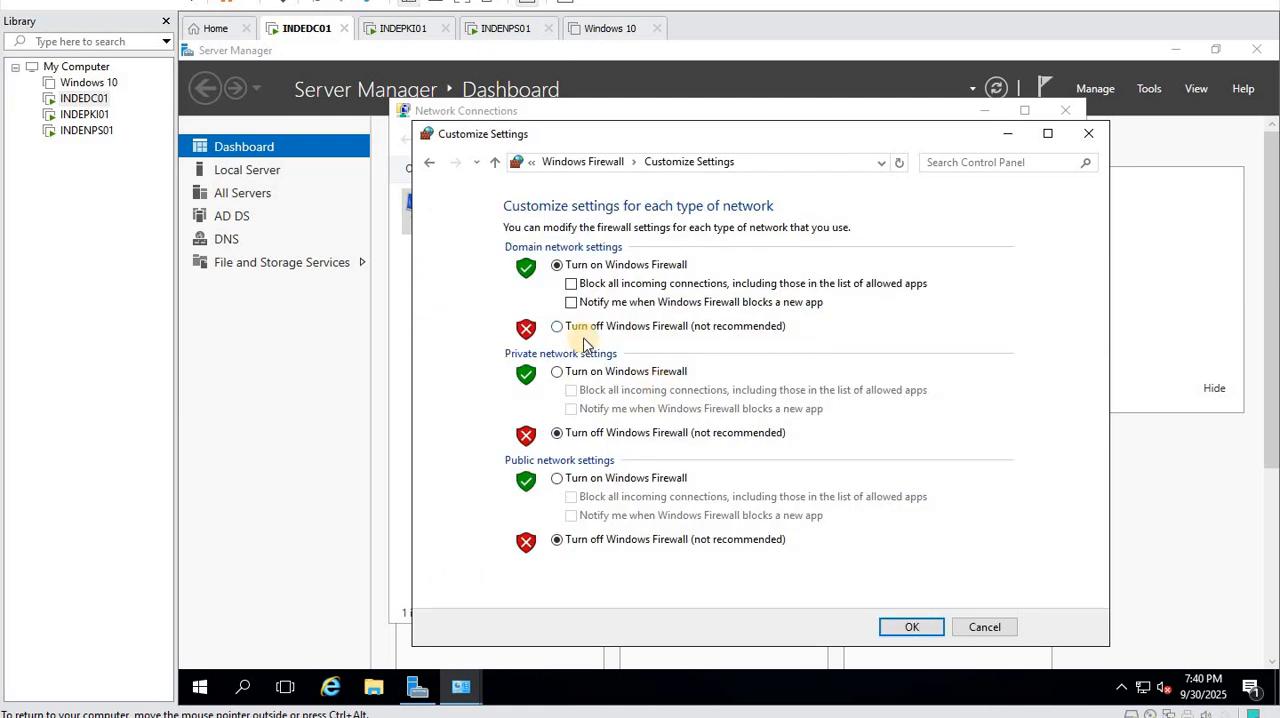
click(566, 327)
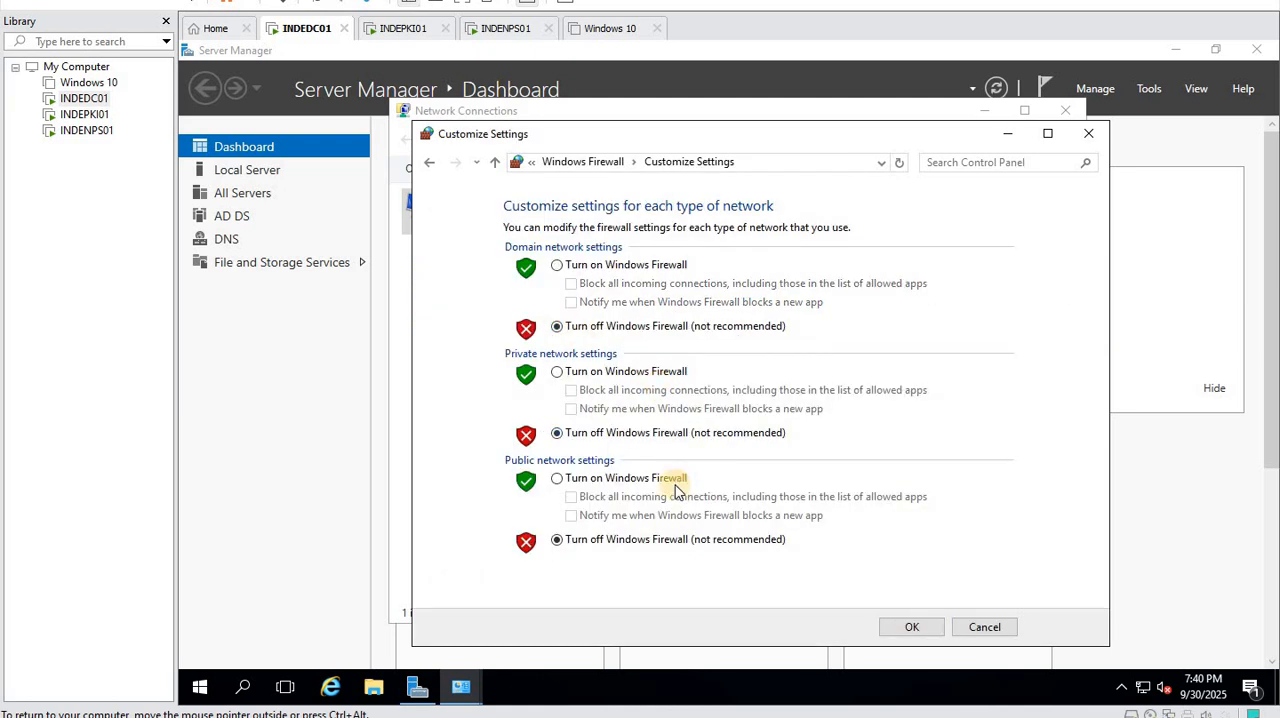
click(912, 627)
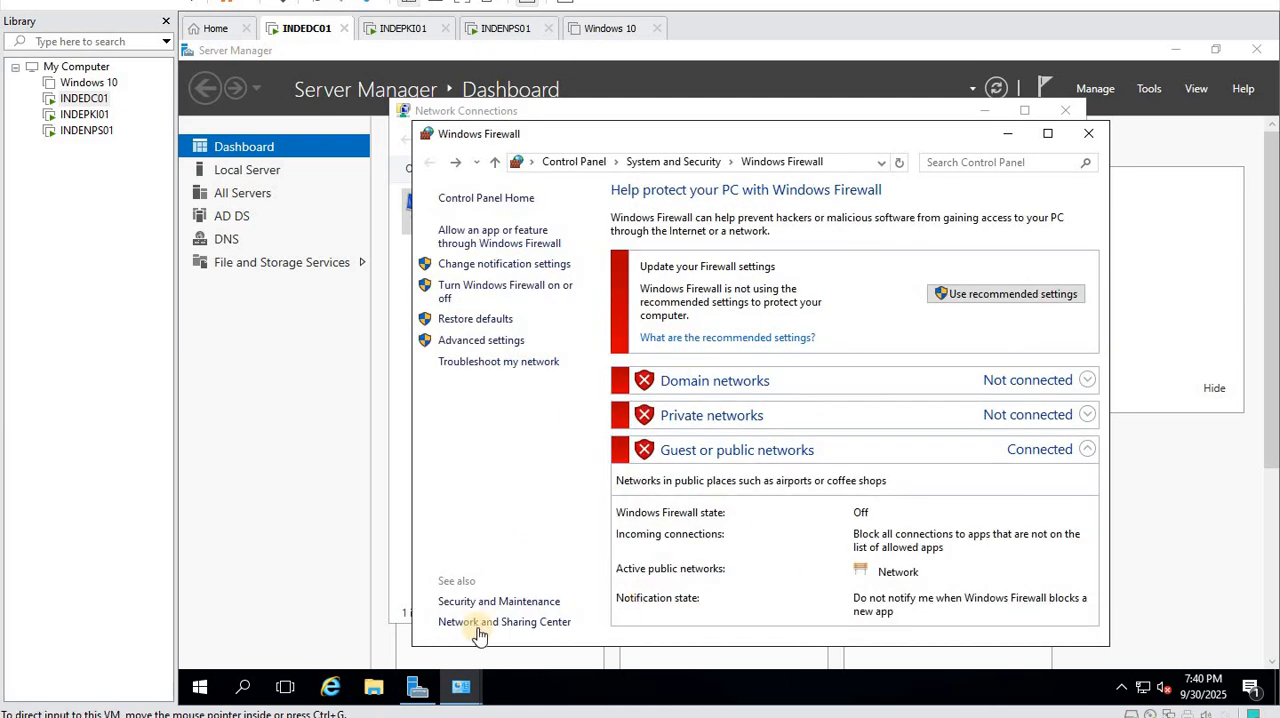
- Open Active Directory Users and Computers from Server Manager and start a new user in the karnav.lan domain
click(418, 686)
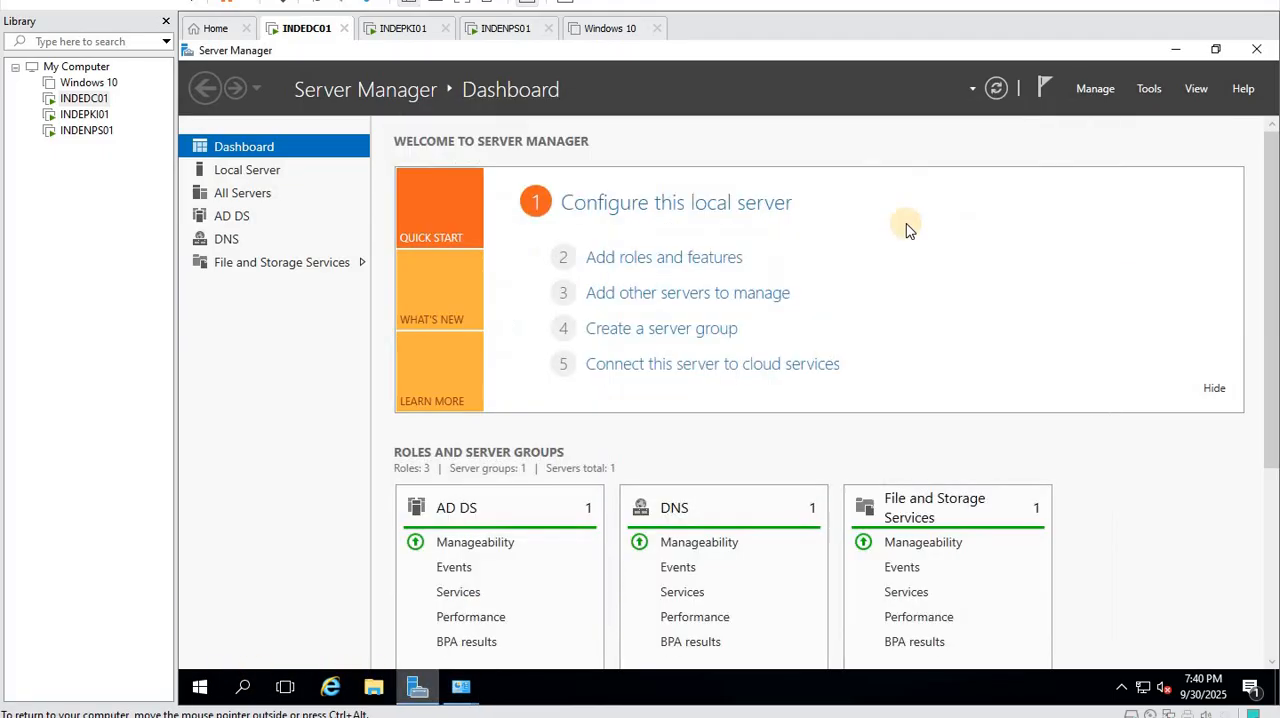
click(1150, 89)
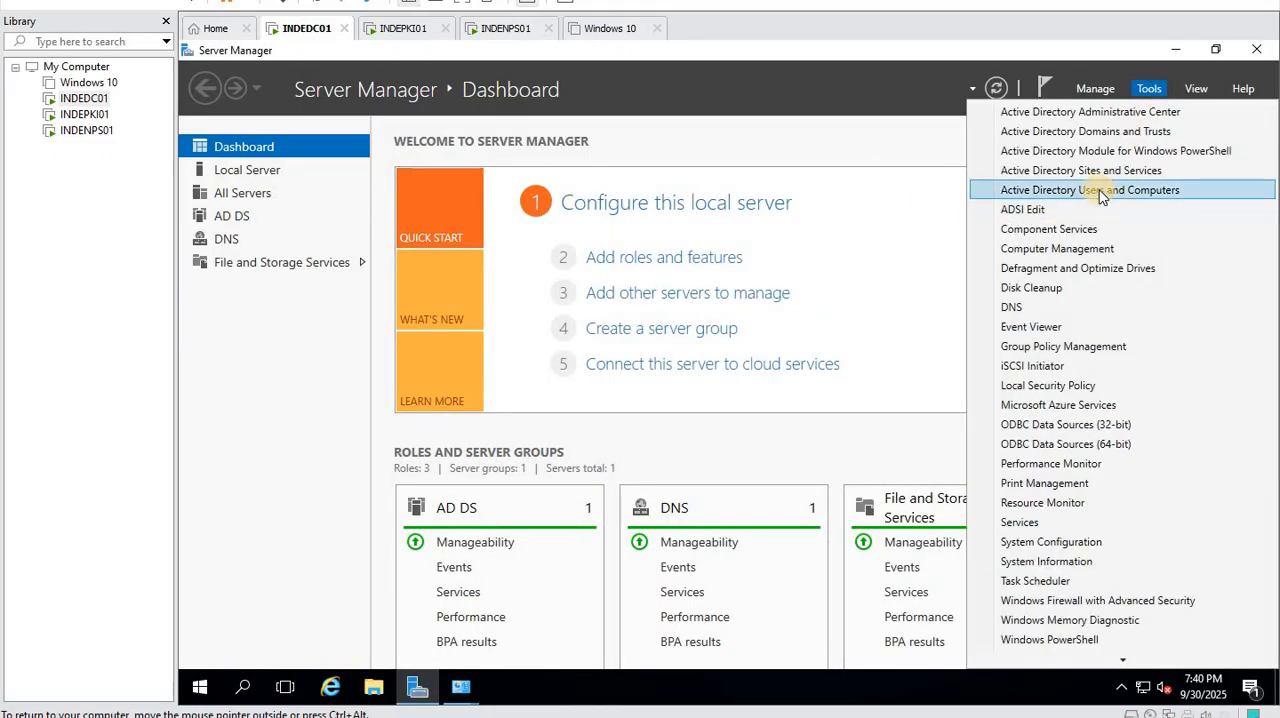
click(1171, 191)
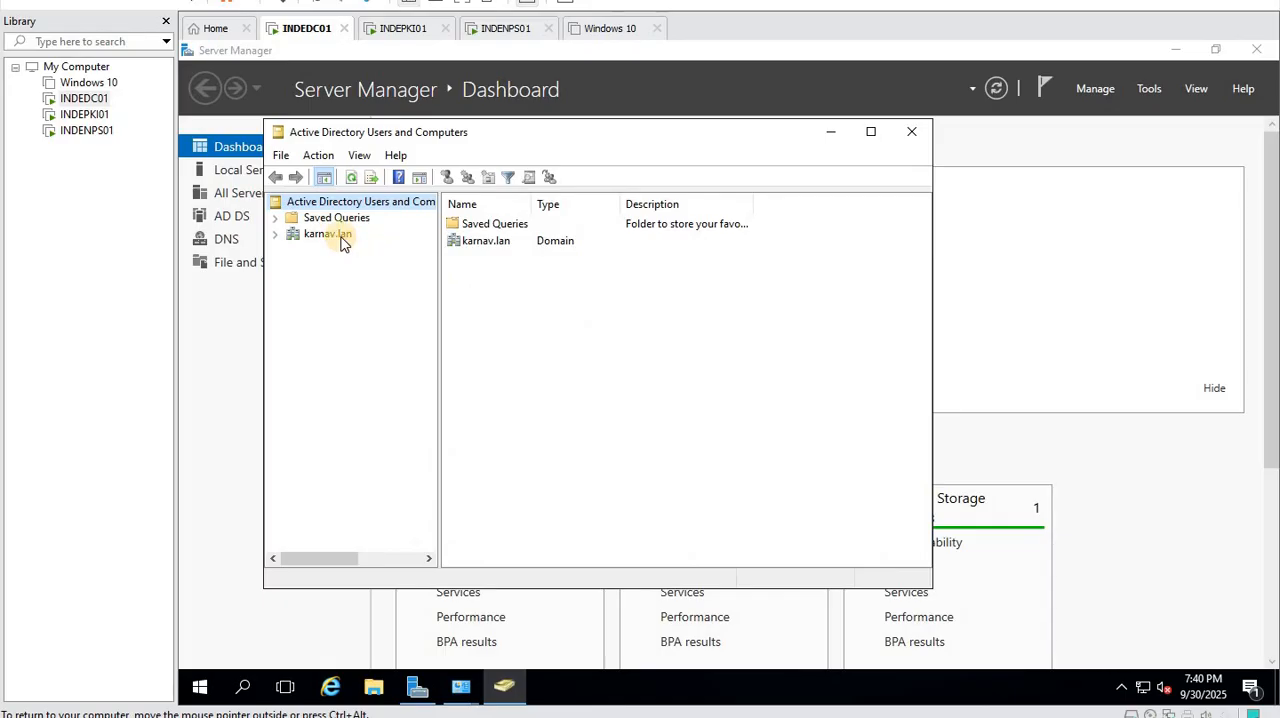
click(326, 236)
right_click(326, 240)
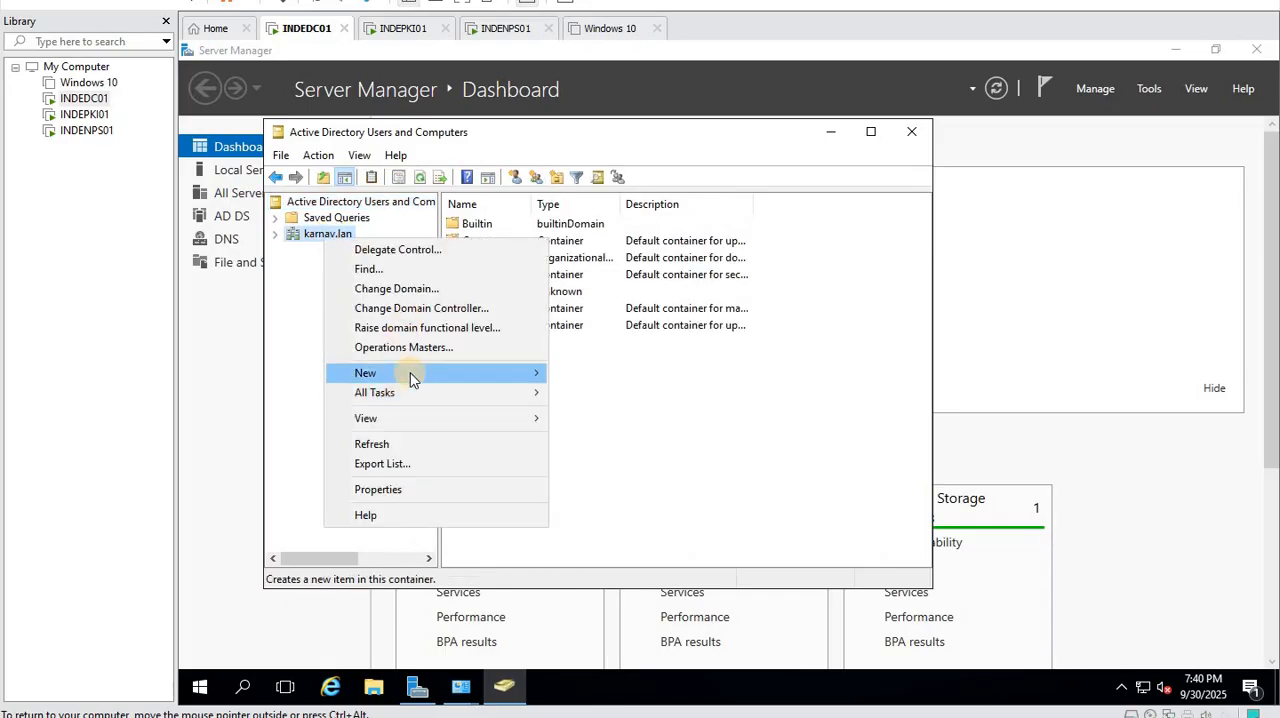
click(488, 373)
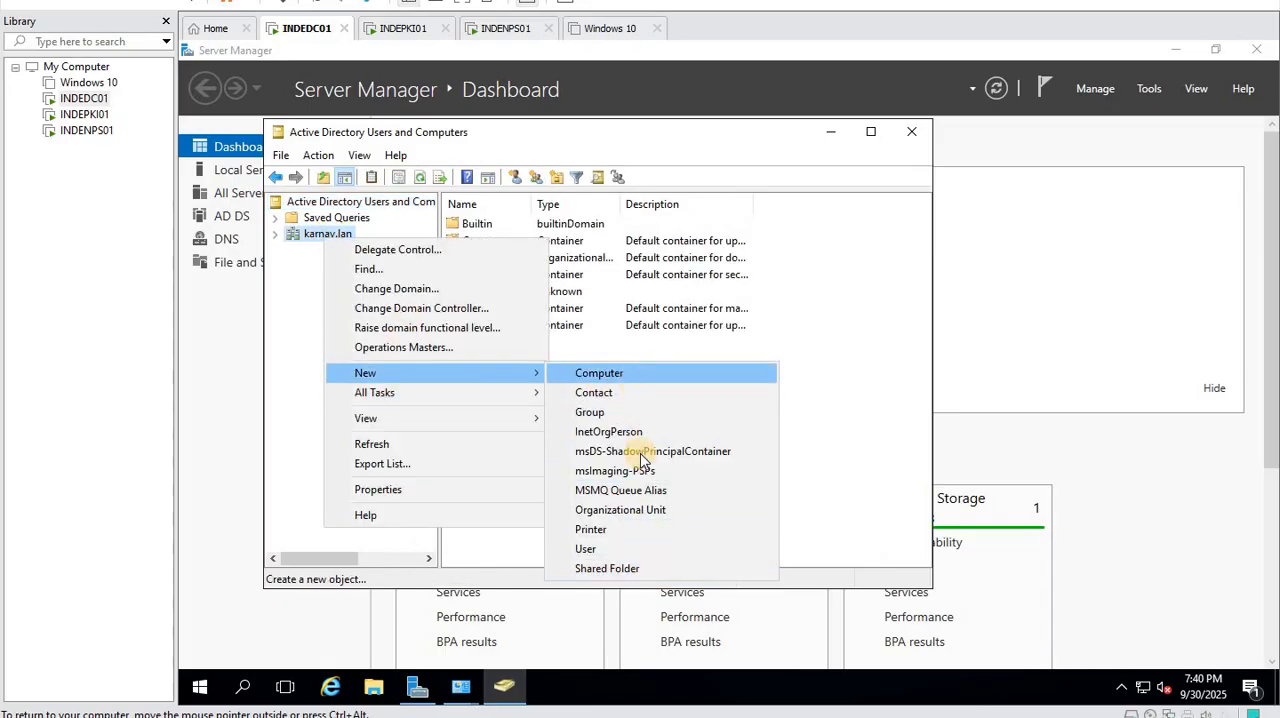
click(618, 549)
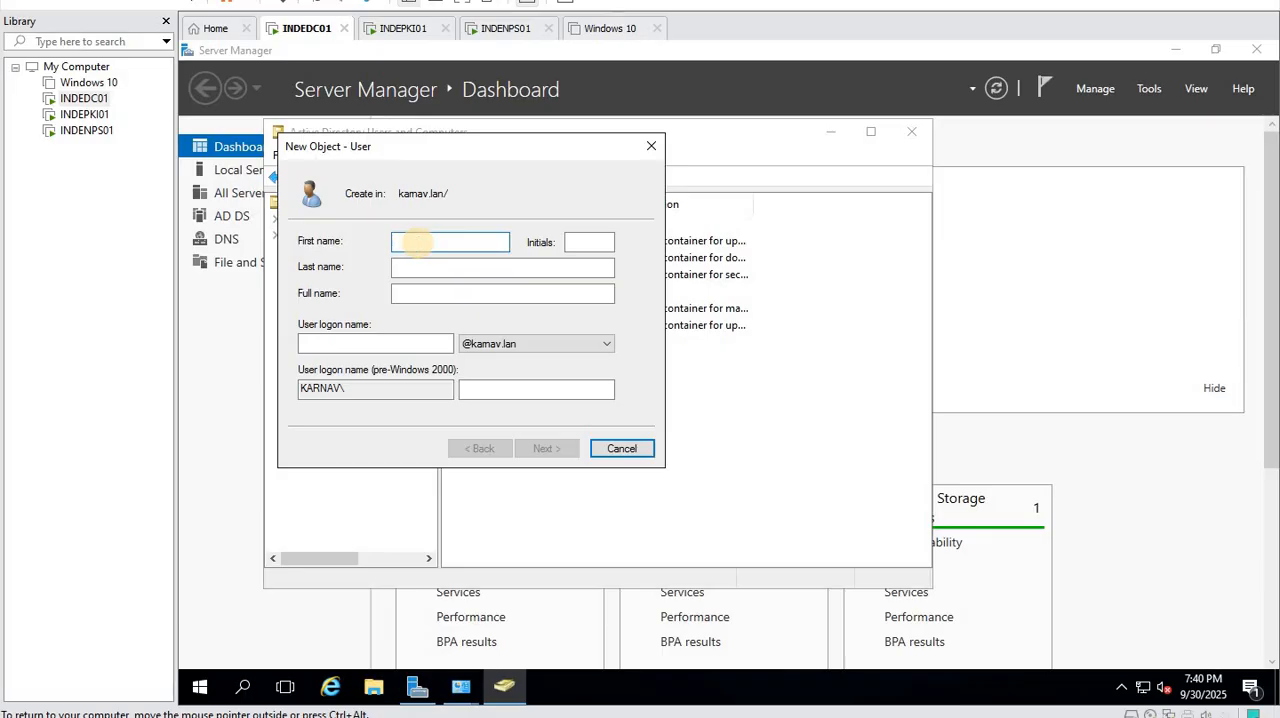
- Enter the new user's first name and logon name and proceed to the password settings
text(Mark)
key(Tab)
key(Tab)
key(Tab)
key(Tab)
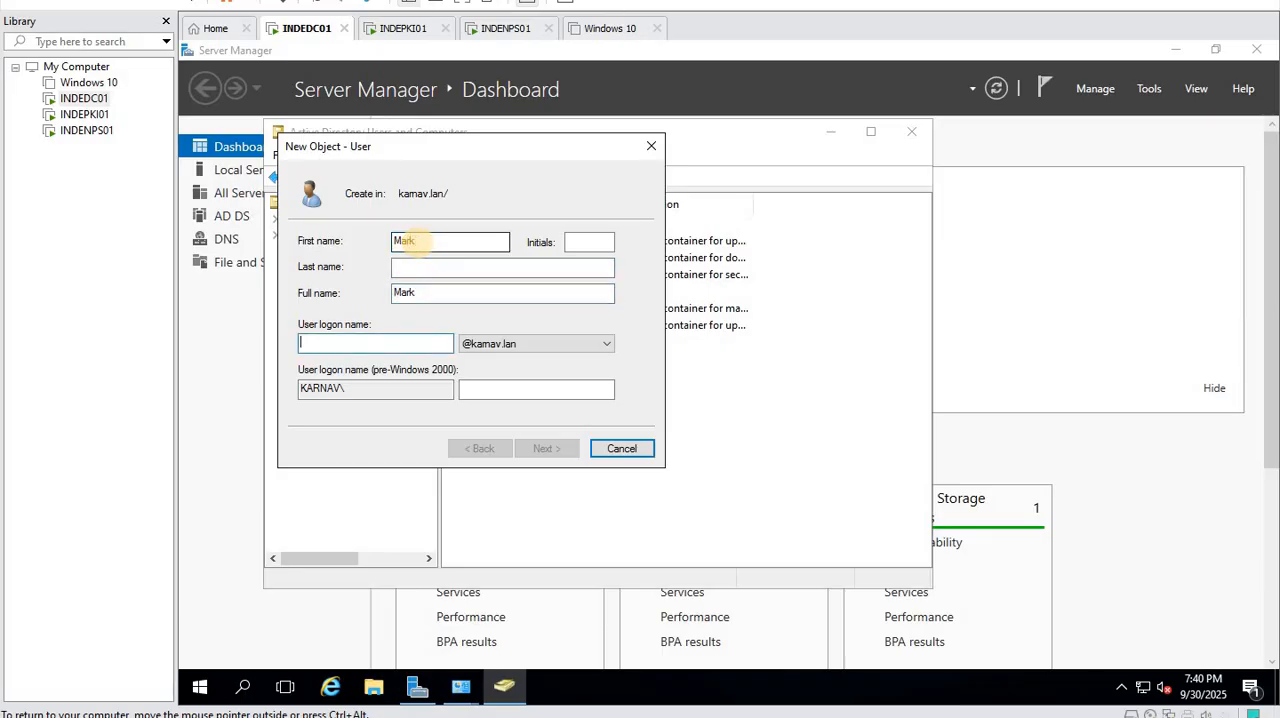
key(Tab)
click(356, 345)
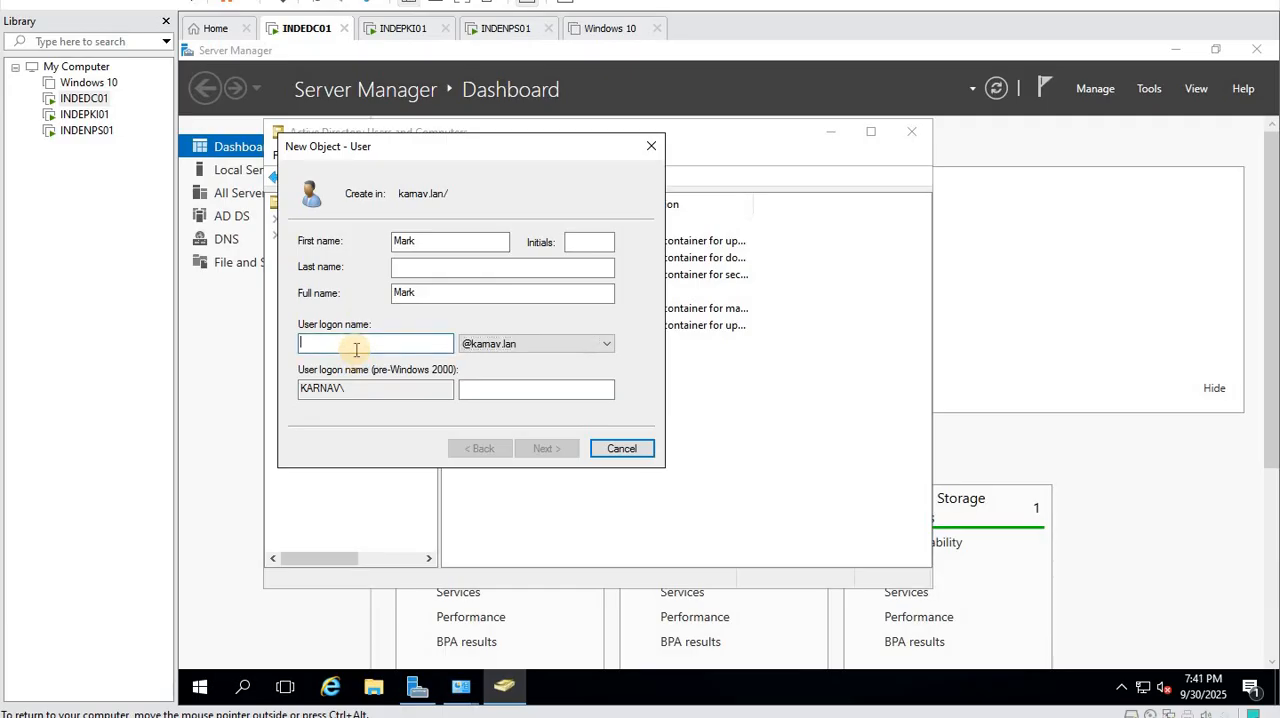
text(mark)
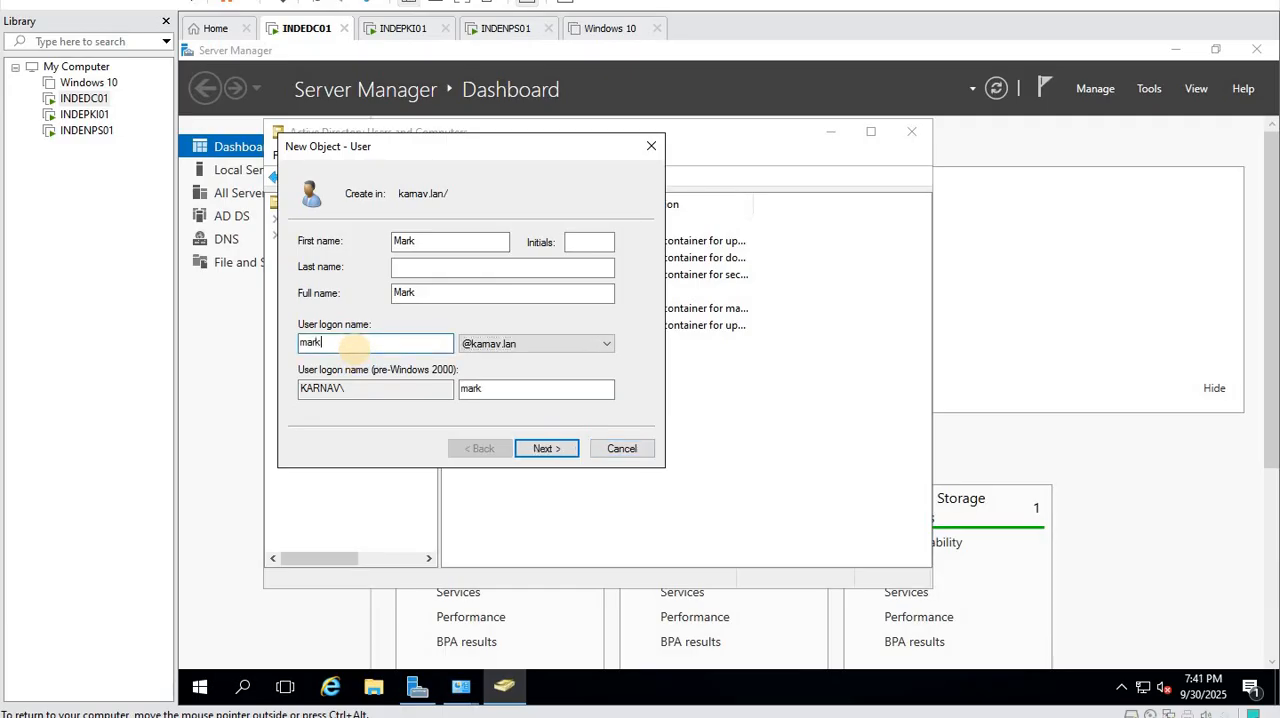
click(546, 448)
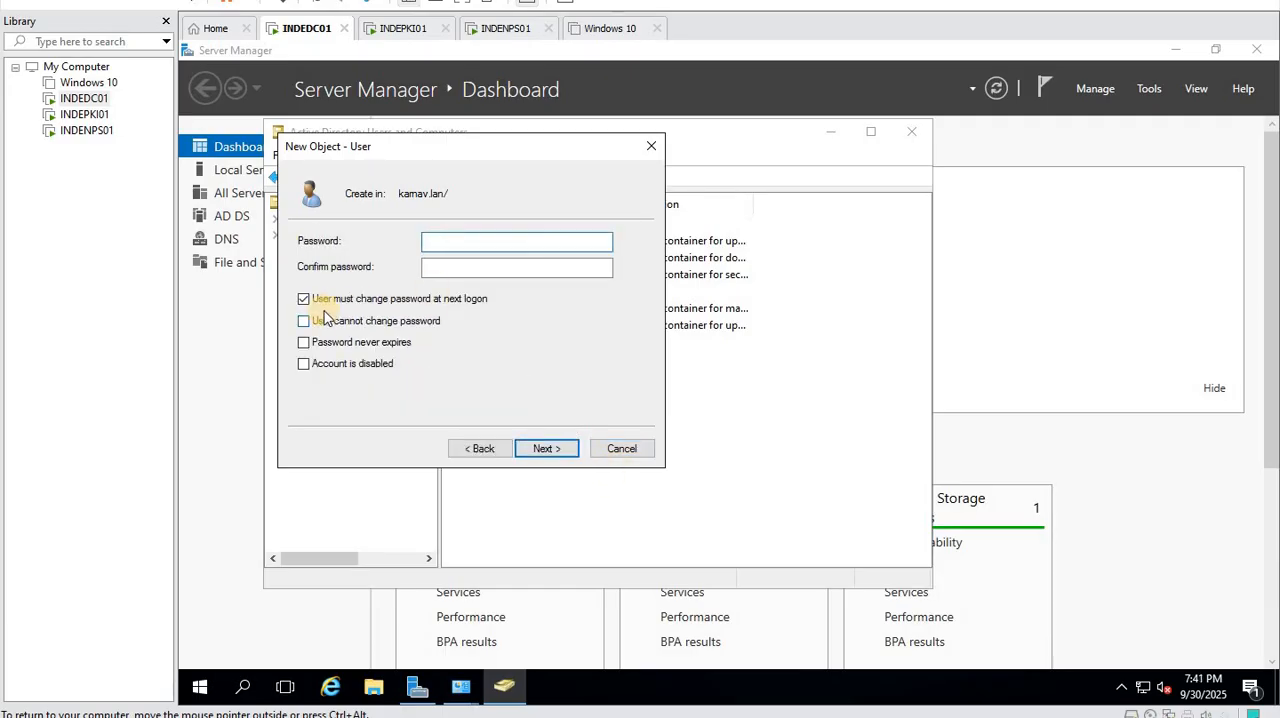
- Disable the password change at next logon, enter and confirm the account password, and finish creating the user
click(349, 299)
click(466, 242)
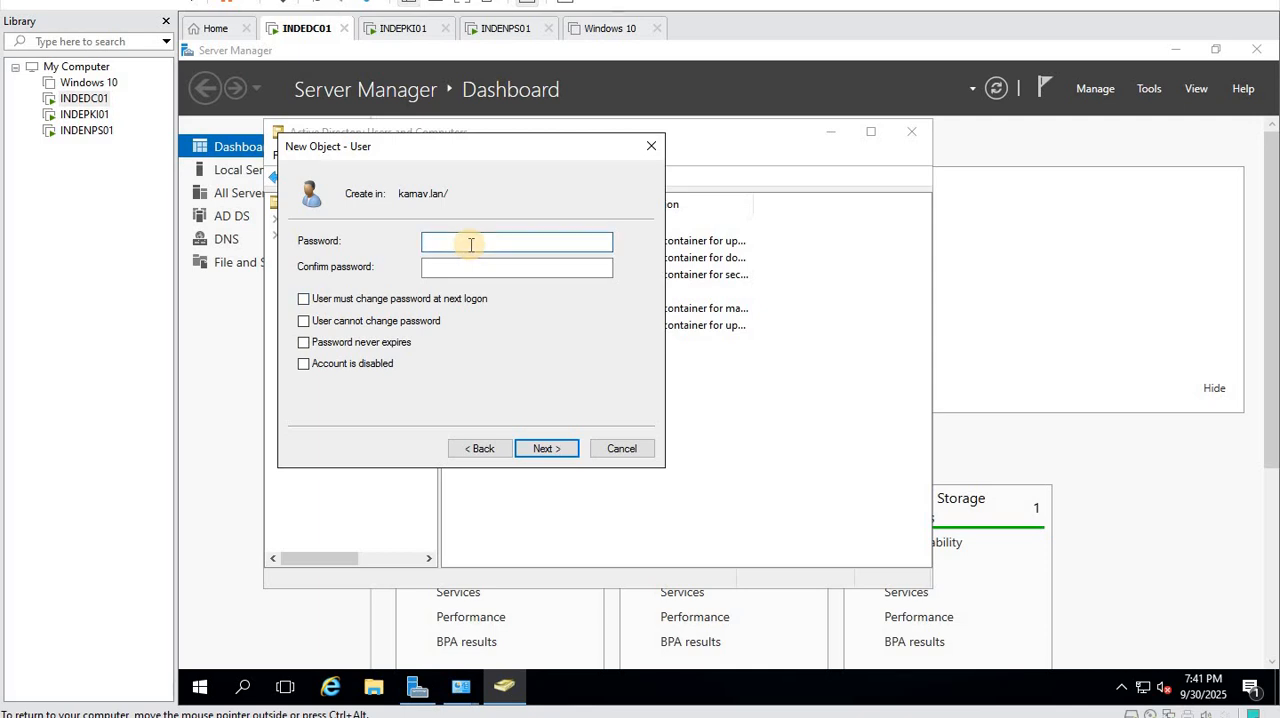
text(P@ssw0rd)
key(Tab)
text(P@ssw0)
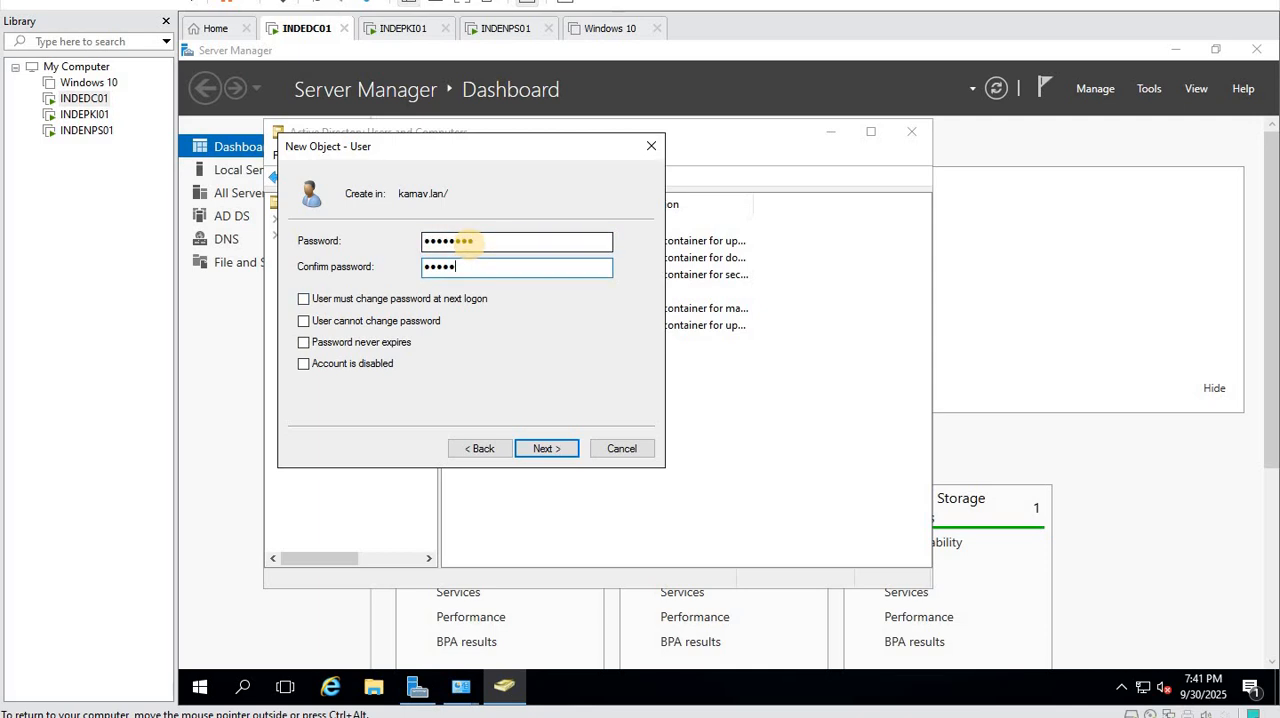
text(rd)
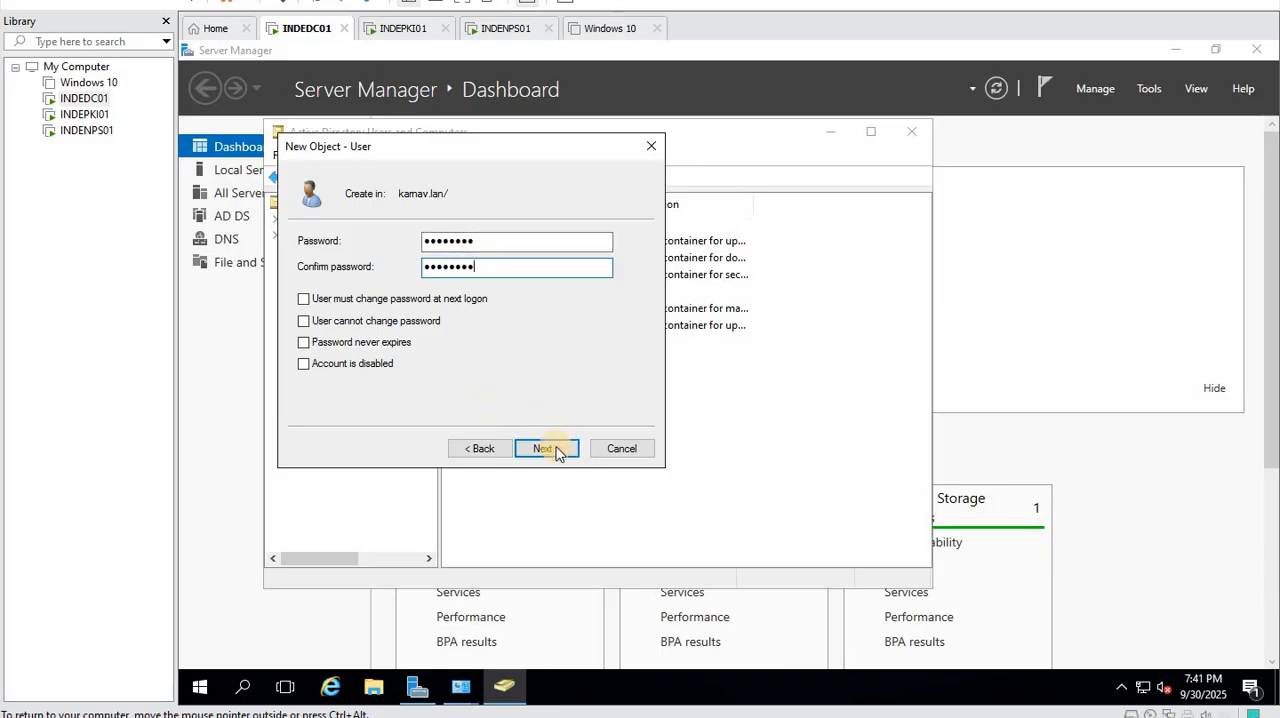
click(551, 449)
click(550, 449)
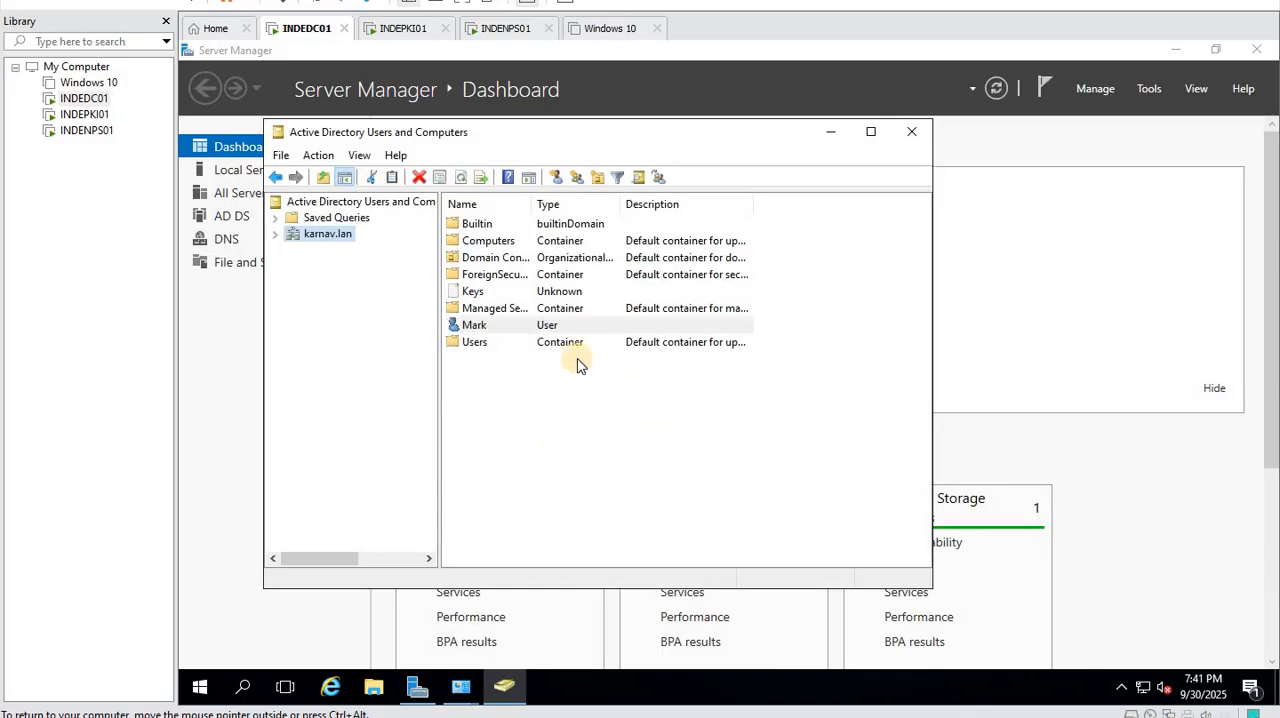
- Open the new user's group memberships and add the user to the Domain Admins group
double_click(514, 323)
click(469, 158)
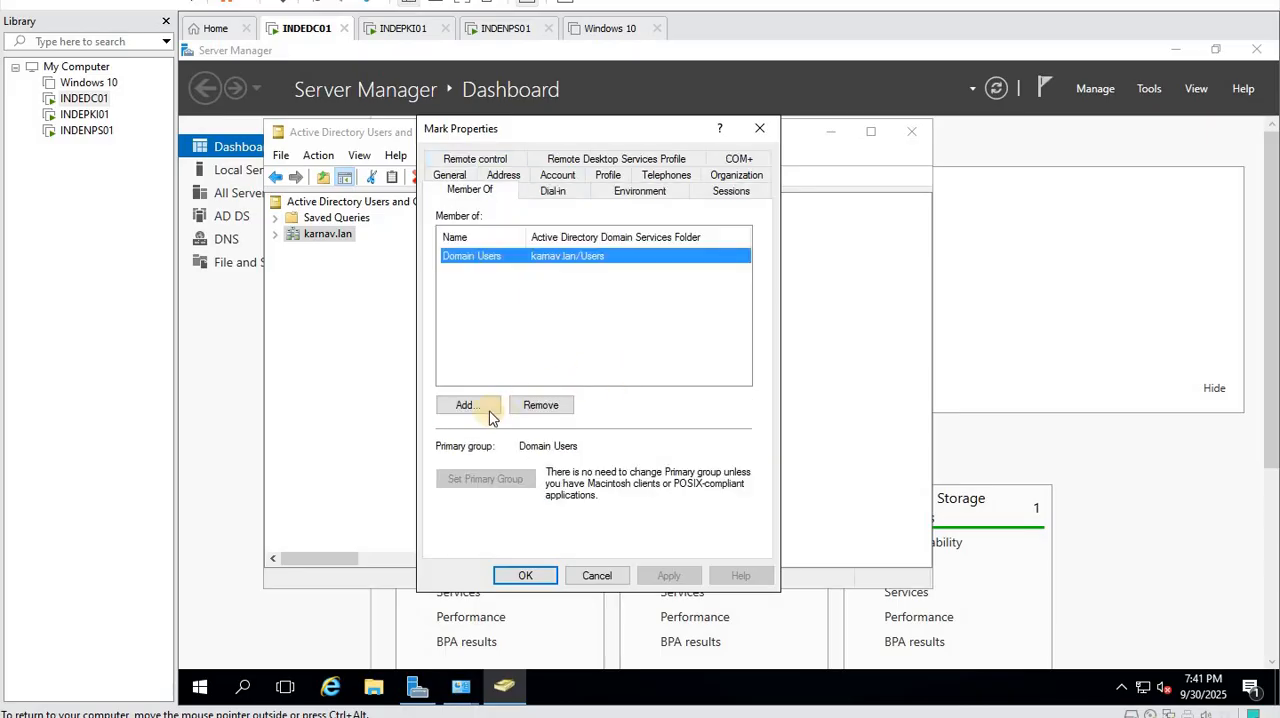
click(468, 405)
text(d)
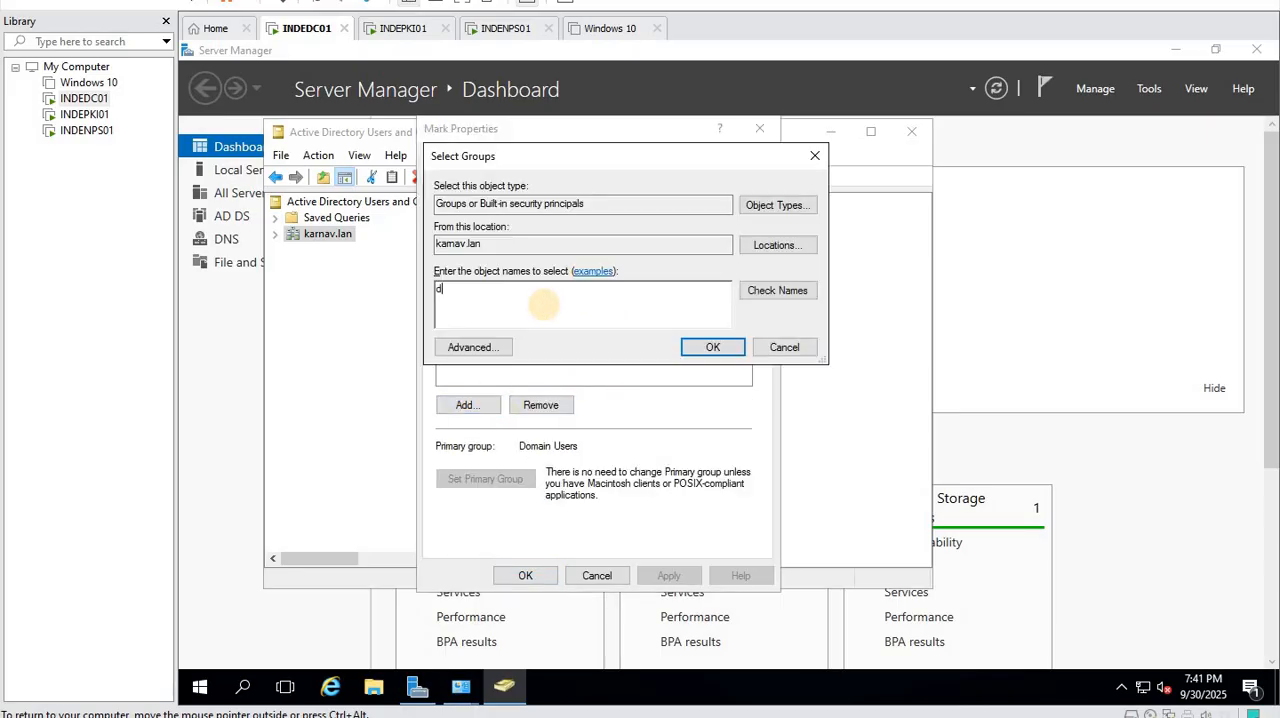
text(omaijn)
key(BackSpace)
key(BackSpace)
key(BackSpace)
key(BackSpace)
key(BackSpace)
key(BackSpace)
key(BackSpace)
text(domain a)
click(790, 290)
click(705, 350)
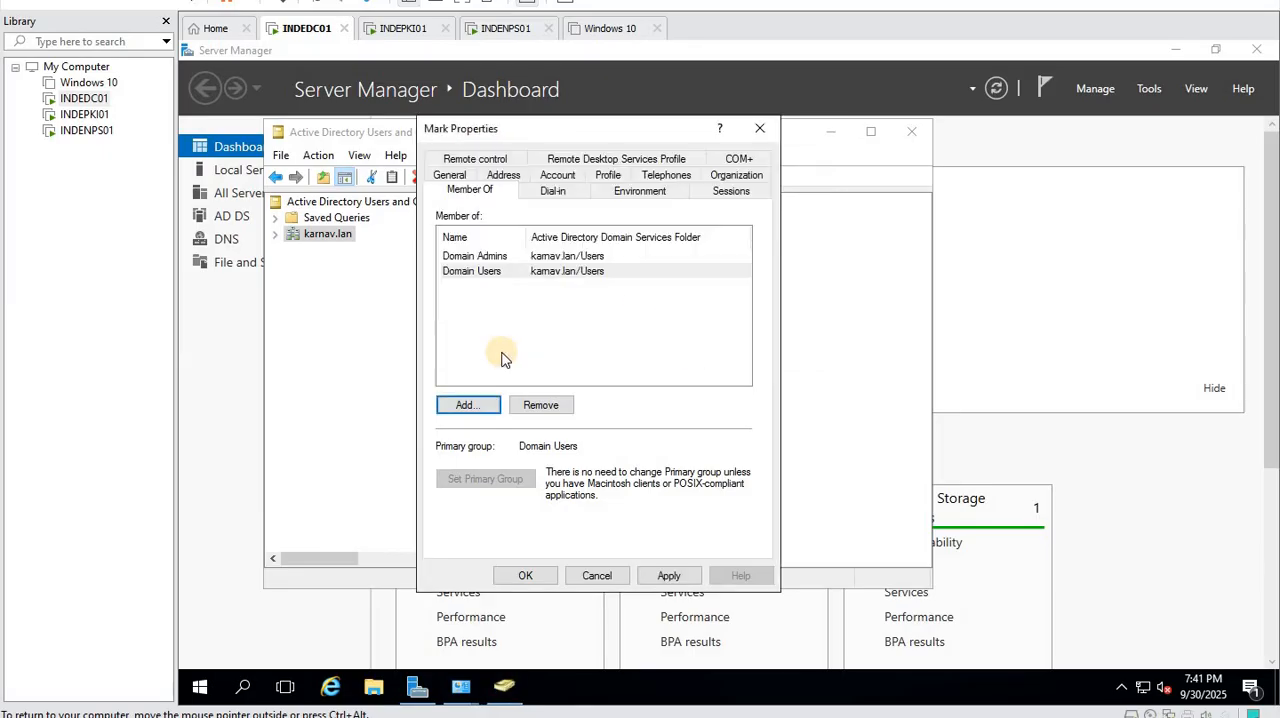
- Add the same user to the Enterprise Admins group and save the account properties
click(470, 405)
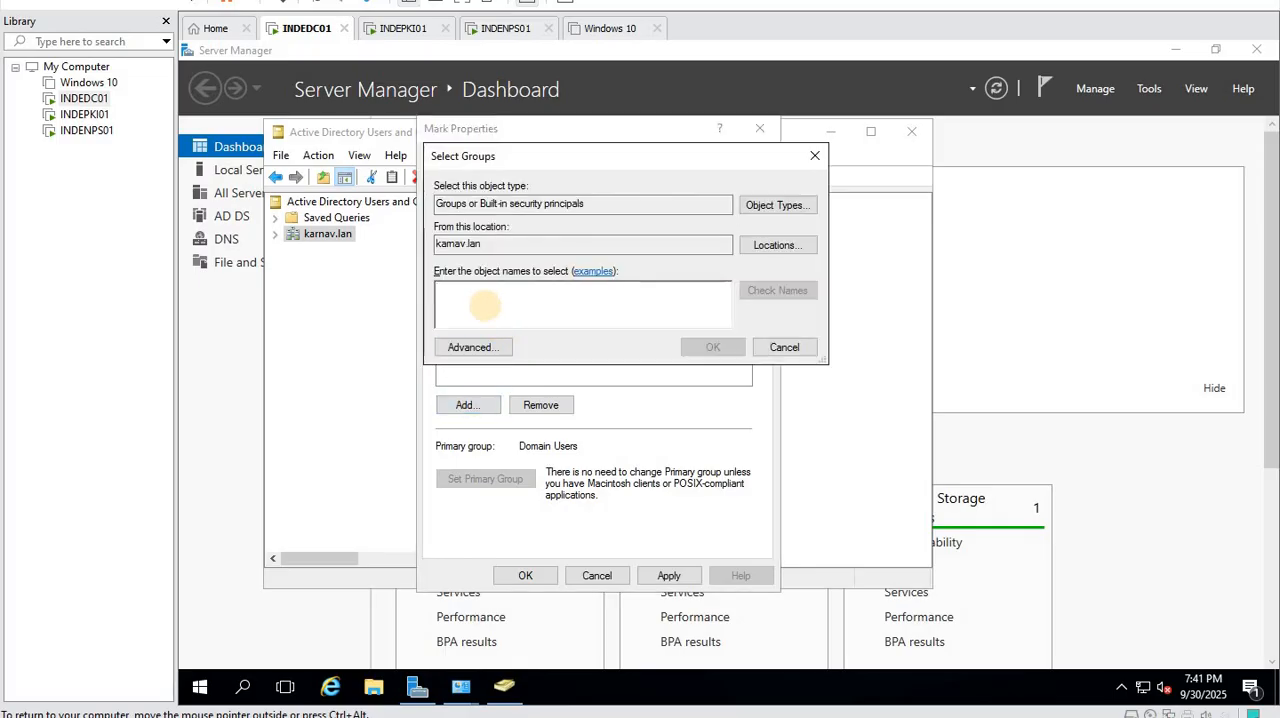
text(enterp)
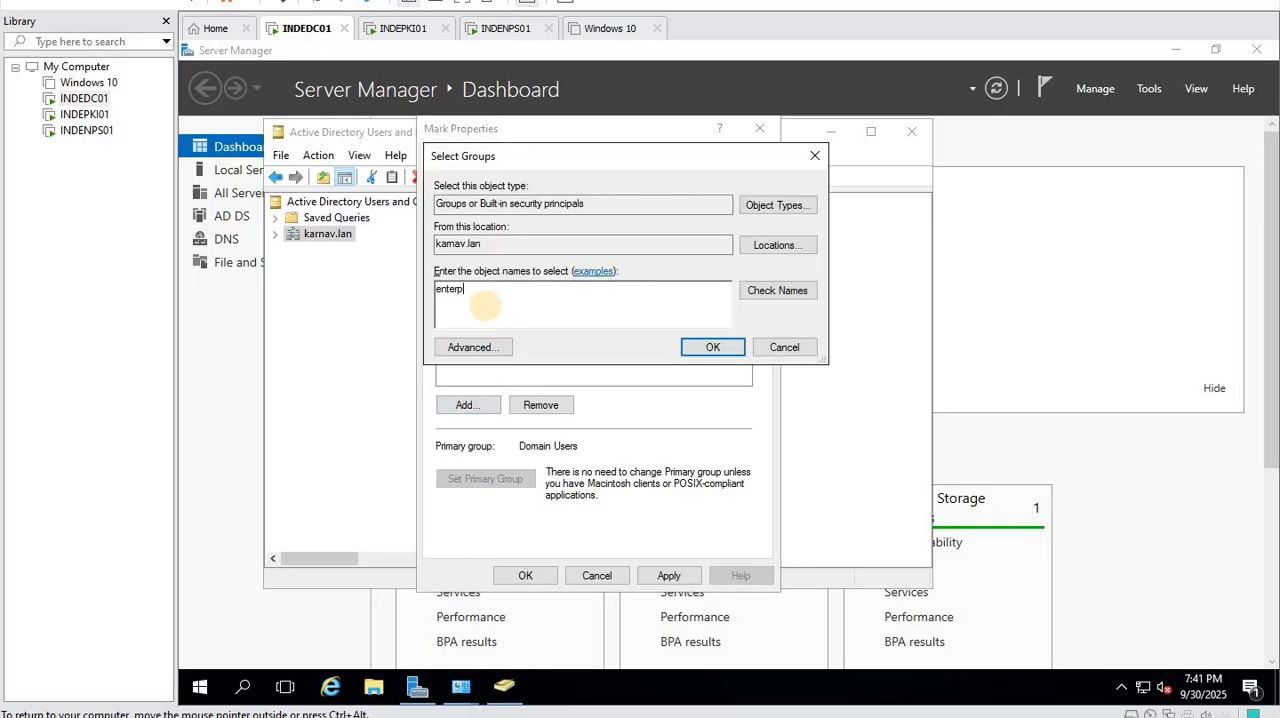
text(rise)
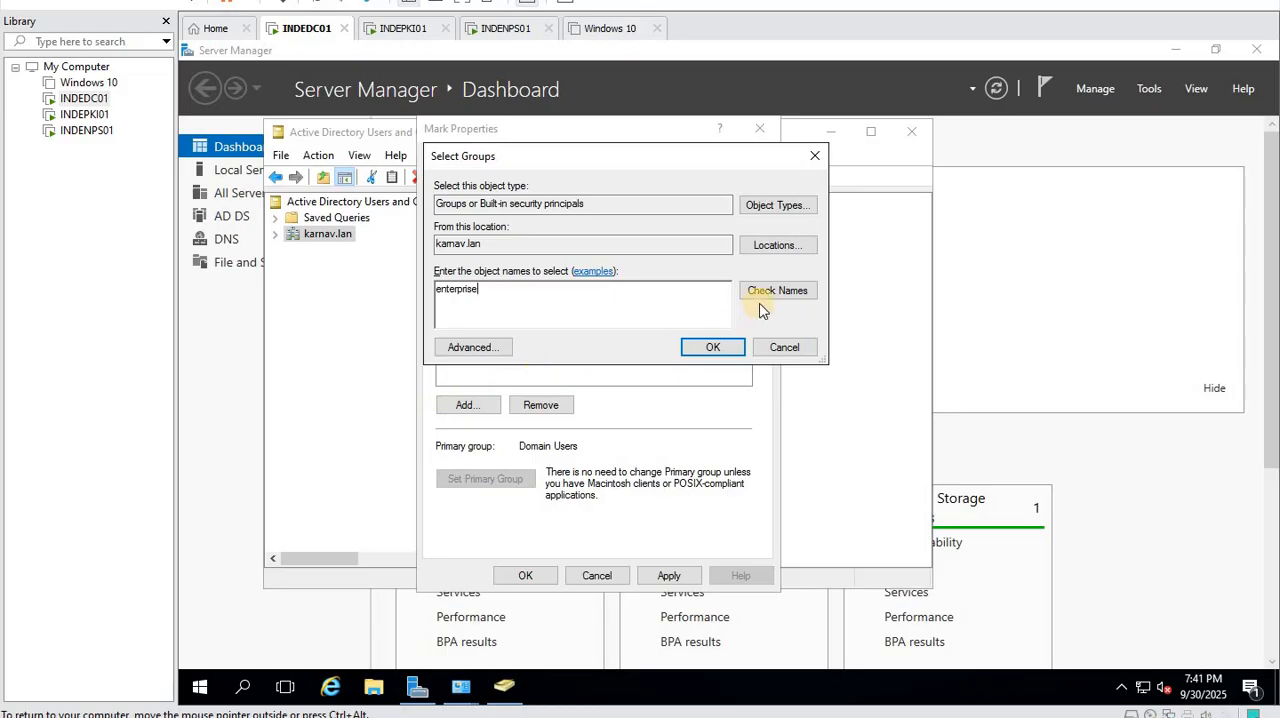
click(794, 291)
click(514, 297)
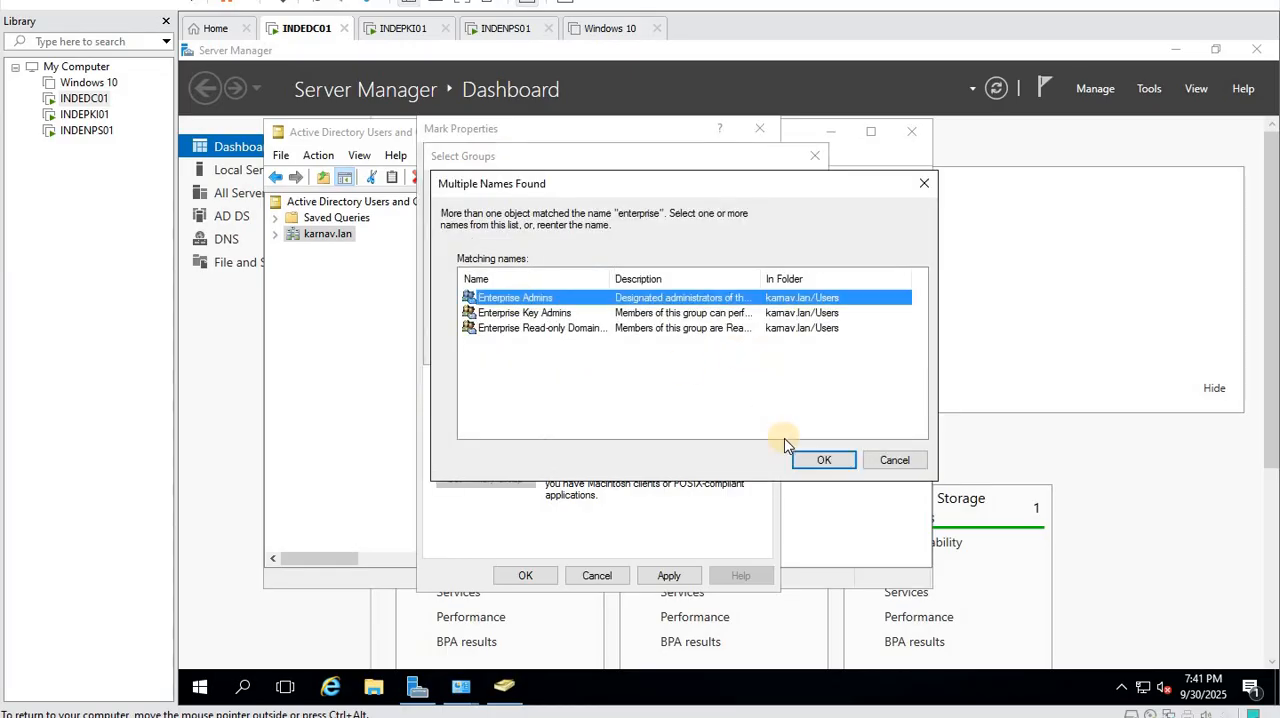
click(823, 460)
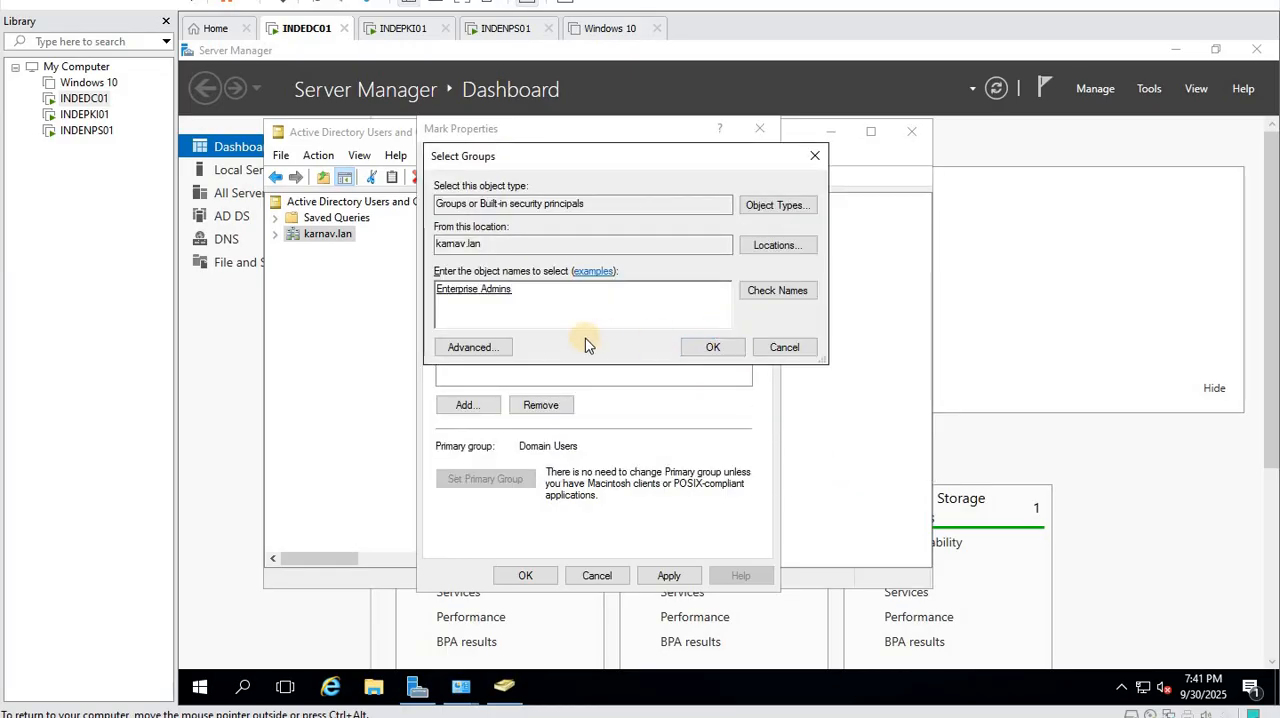
click(710, 347)
click(670, 576)
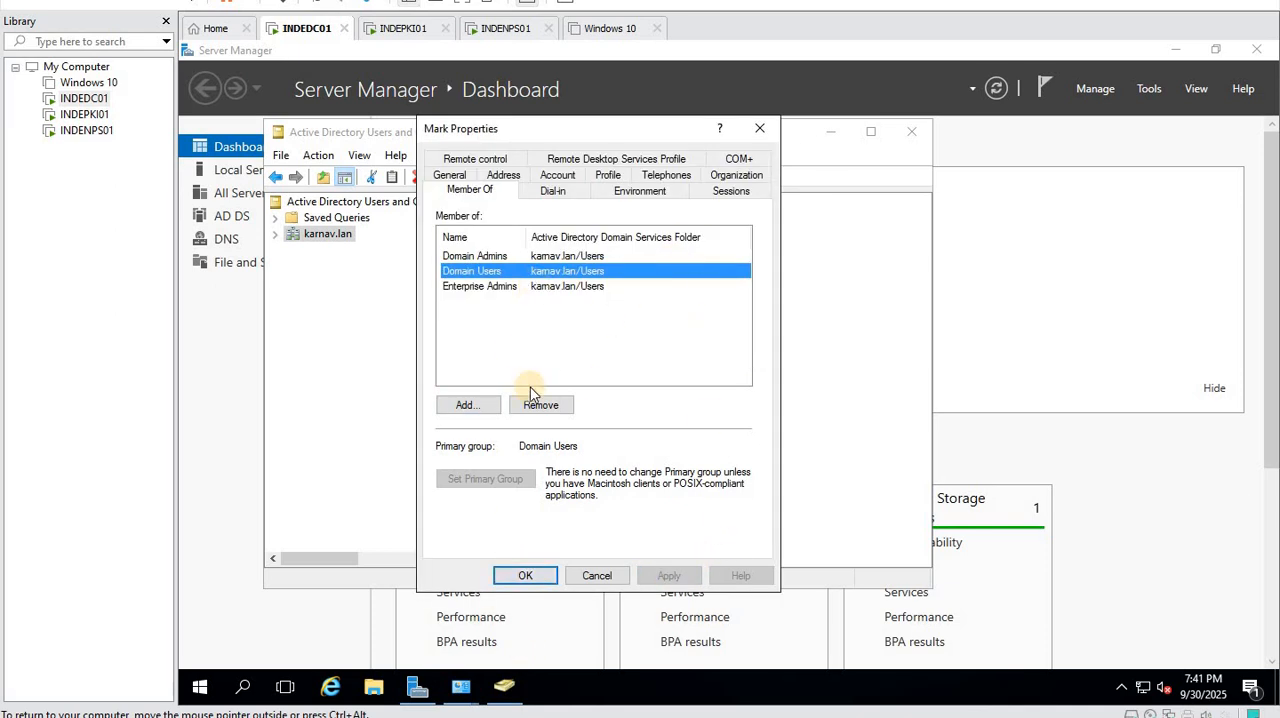
click(522, 577)
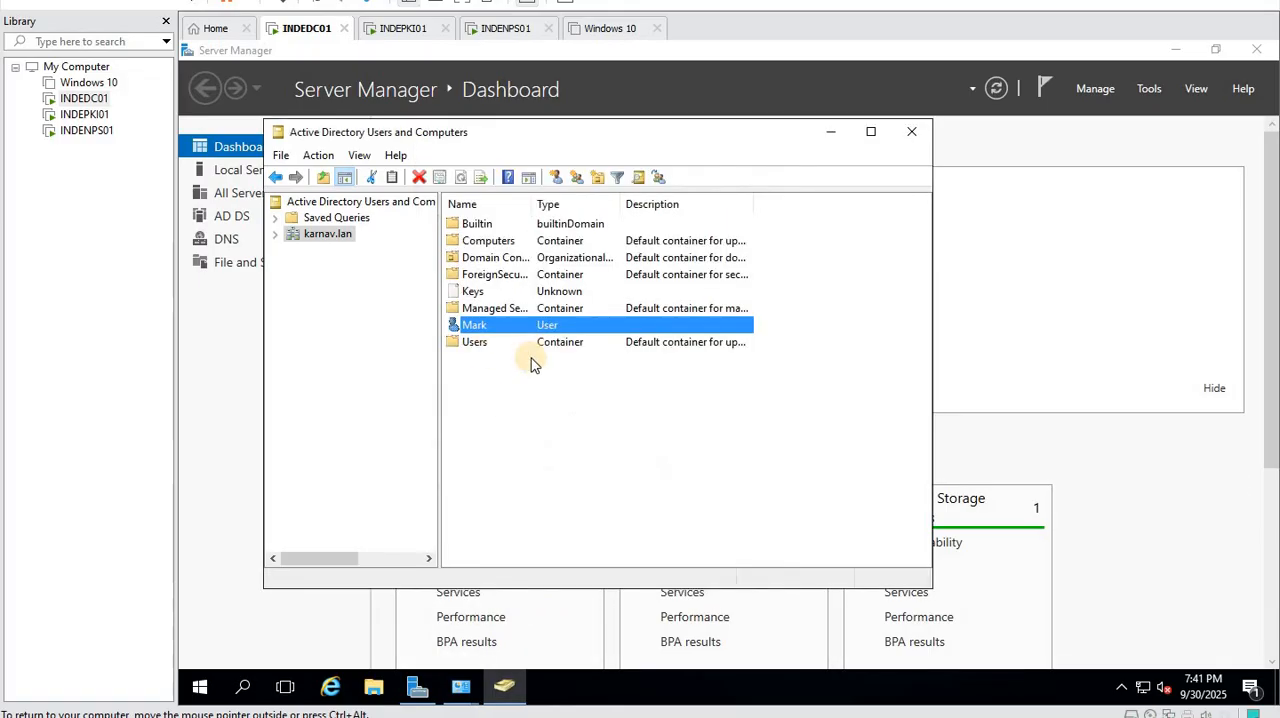
- Start a second user in the karnav.lan domain, fill in the first name and logon name, and proceed to the password settings
click(560, 408)
right_click(482, 395)
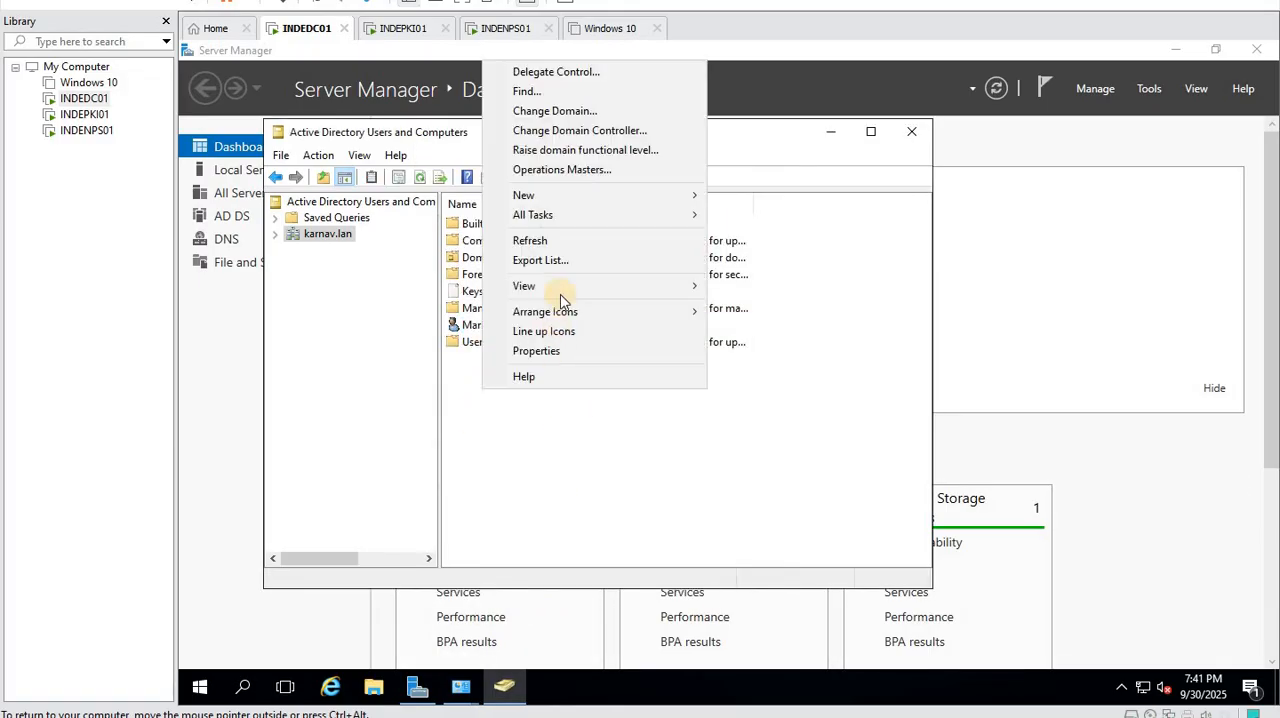
mouse_move(561, 197)
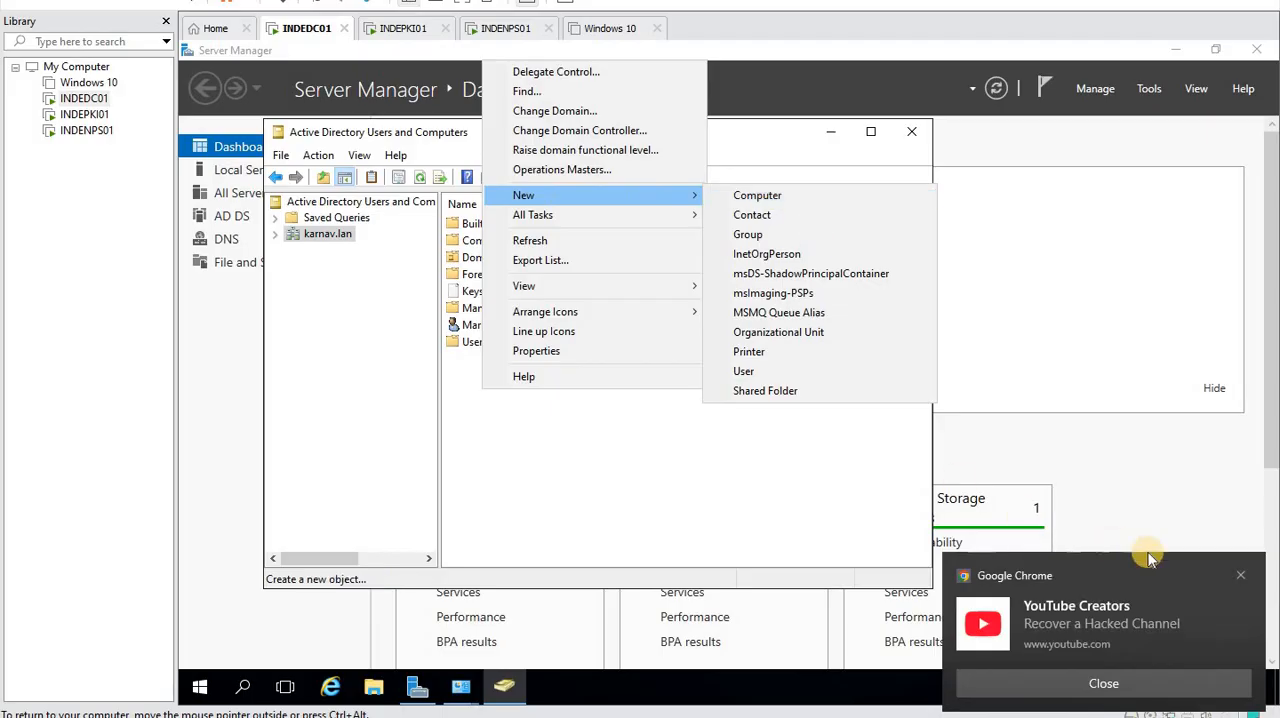
click(1240, 575)
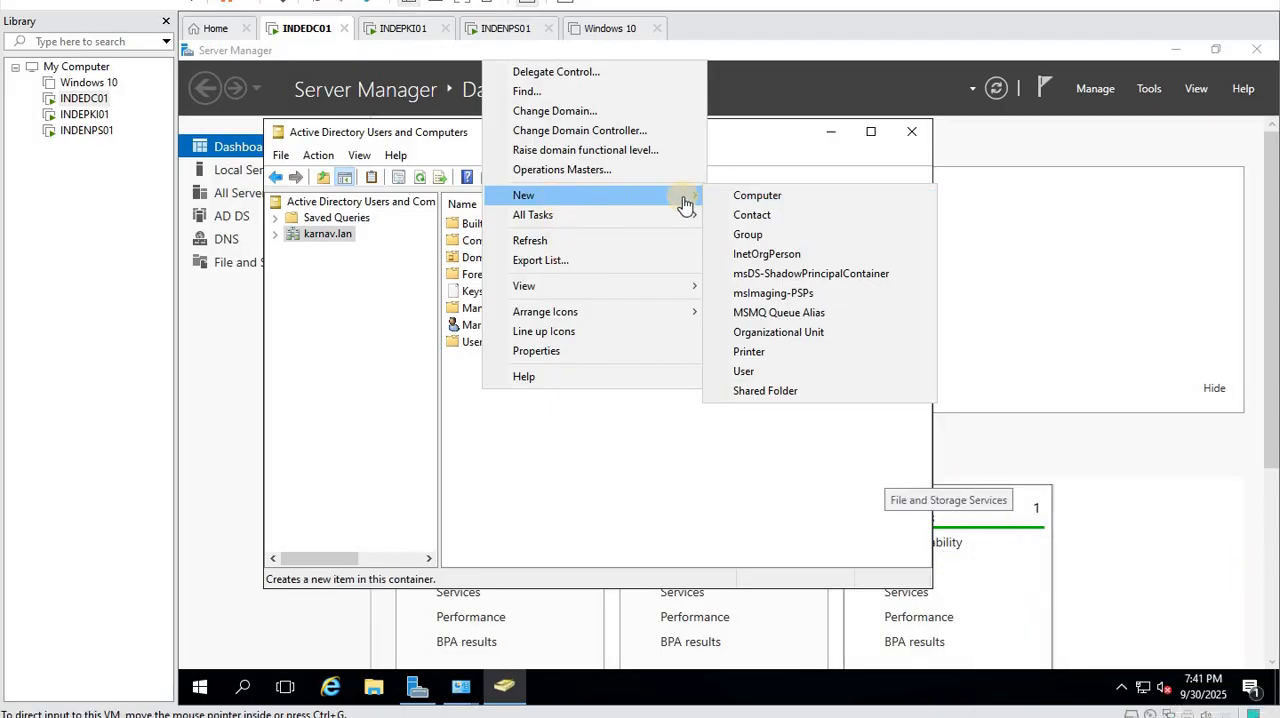
click(771, 371)
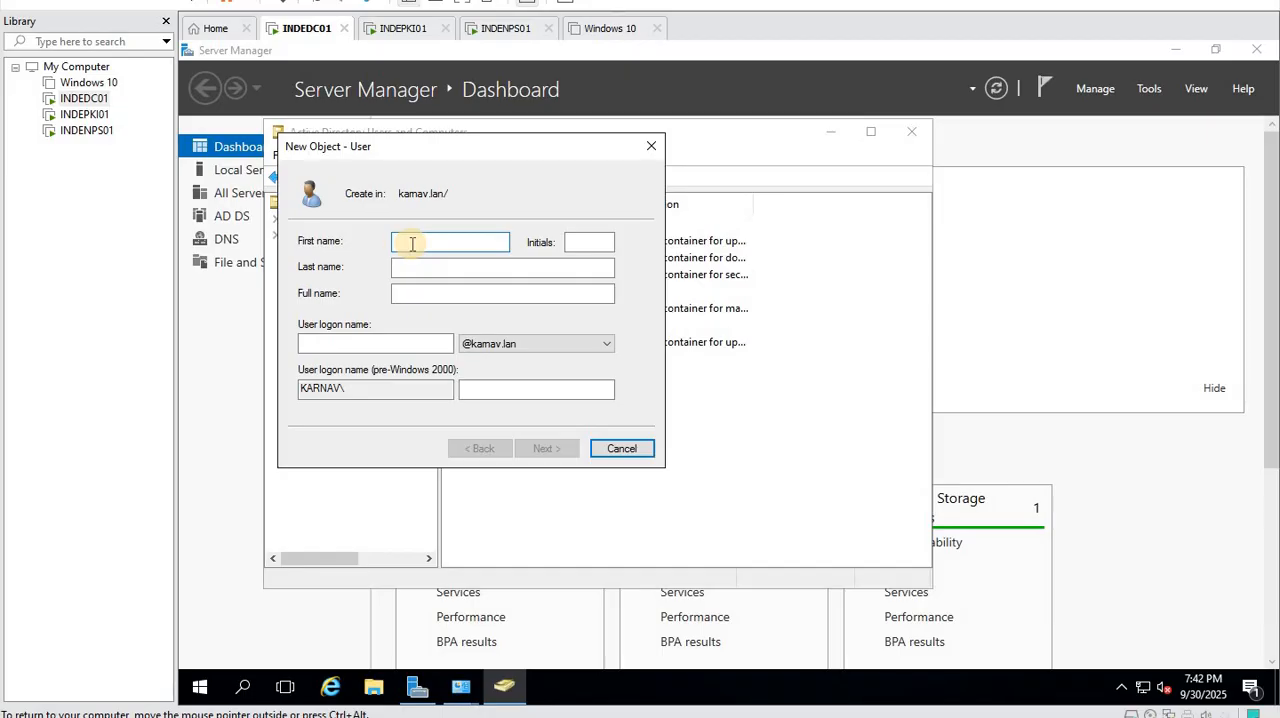
text(Shinoy)
click(340, 345)
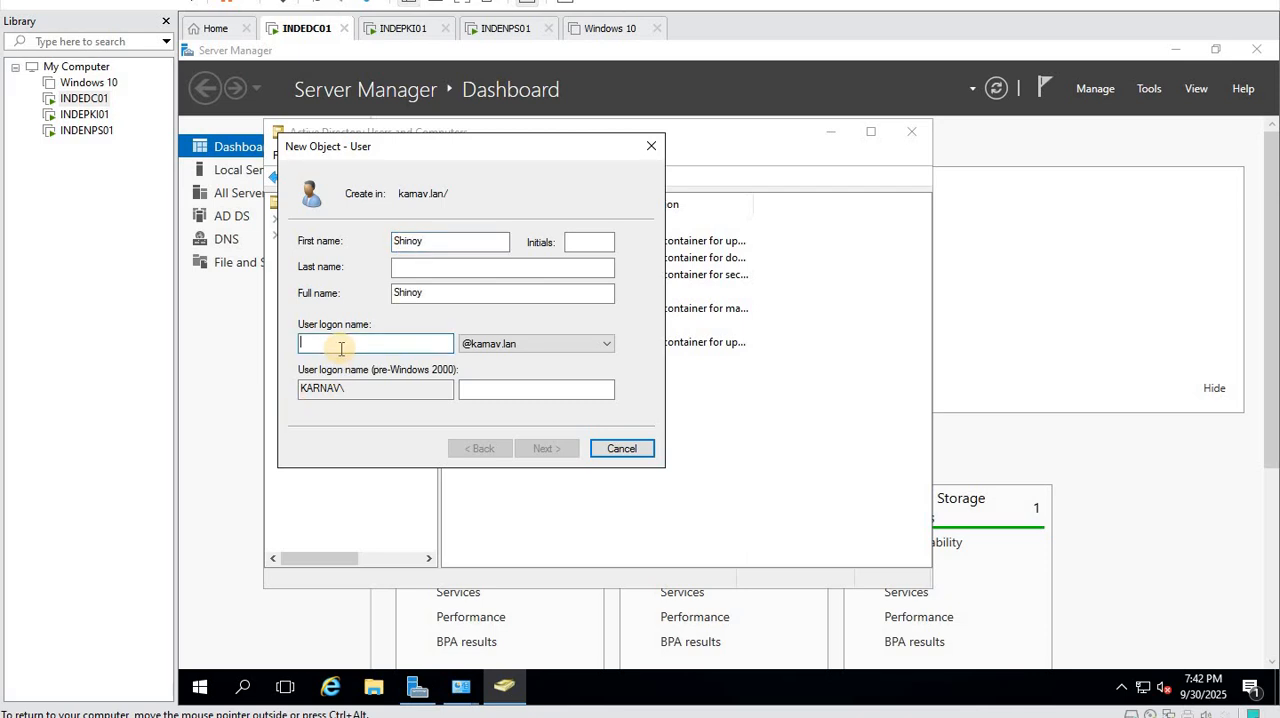
text(shinoy)
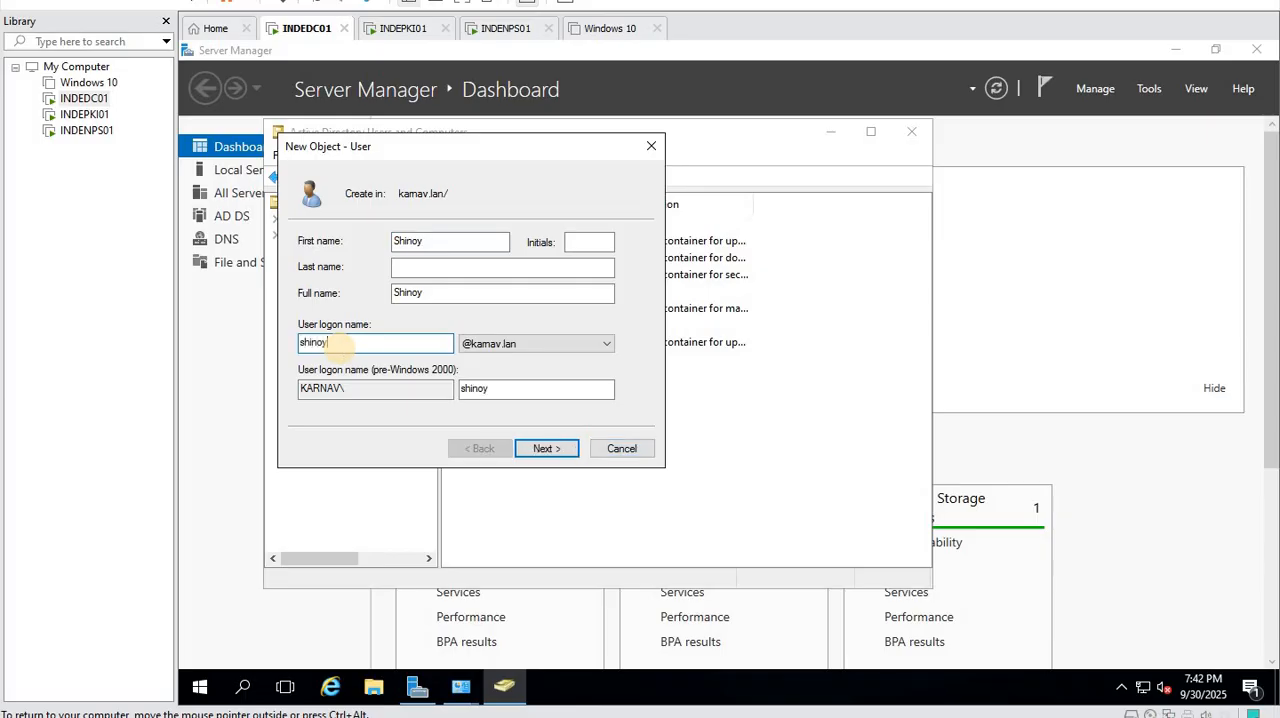
click(566, 449)
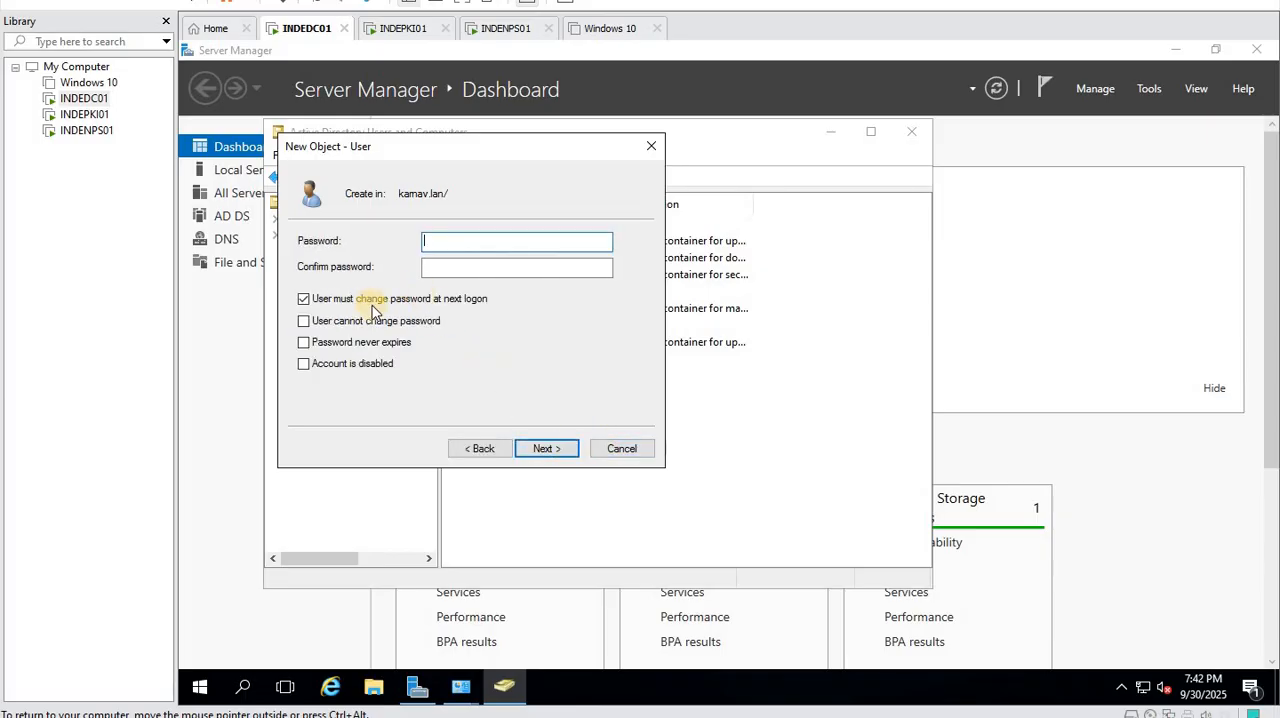
- Turn off the required password change at next logon, enter and confirm the second user's password, and finish creating the account
click(385, 299)
text(P••••)
key(Tab)
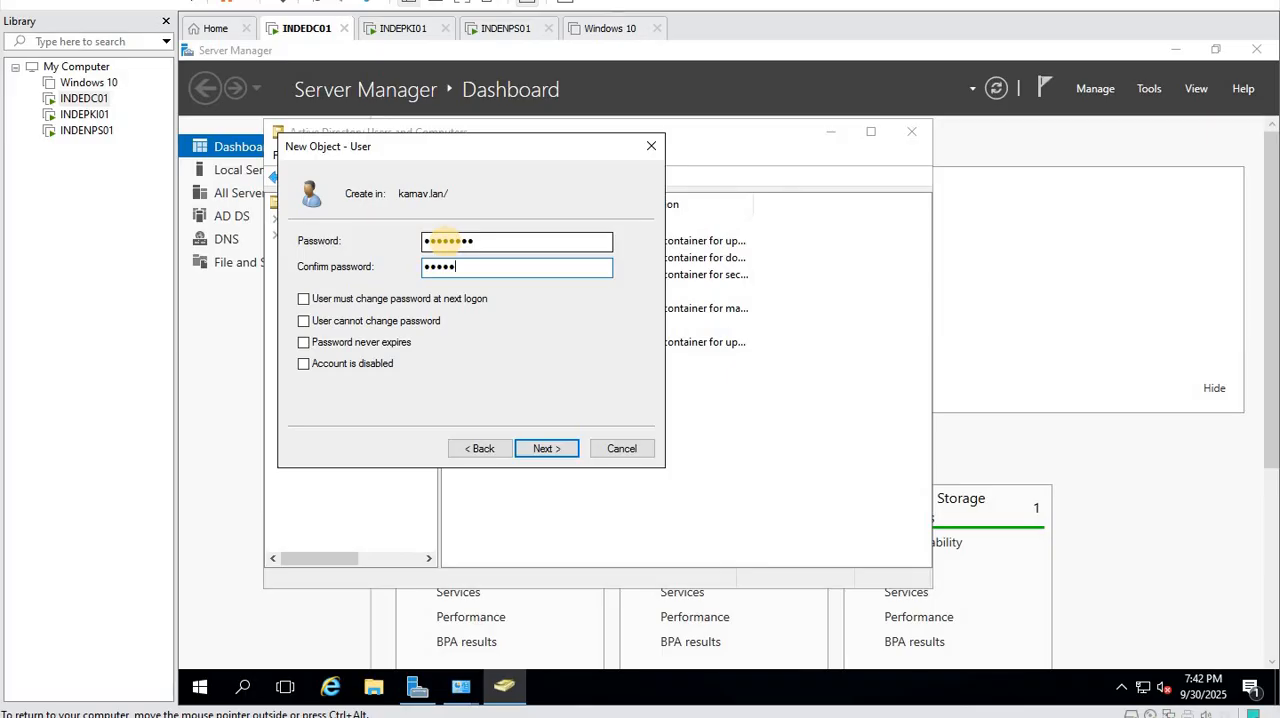
text(••••••••)
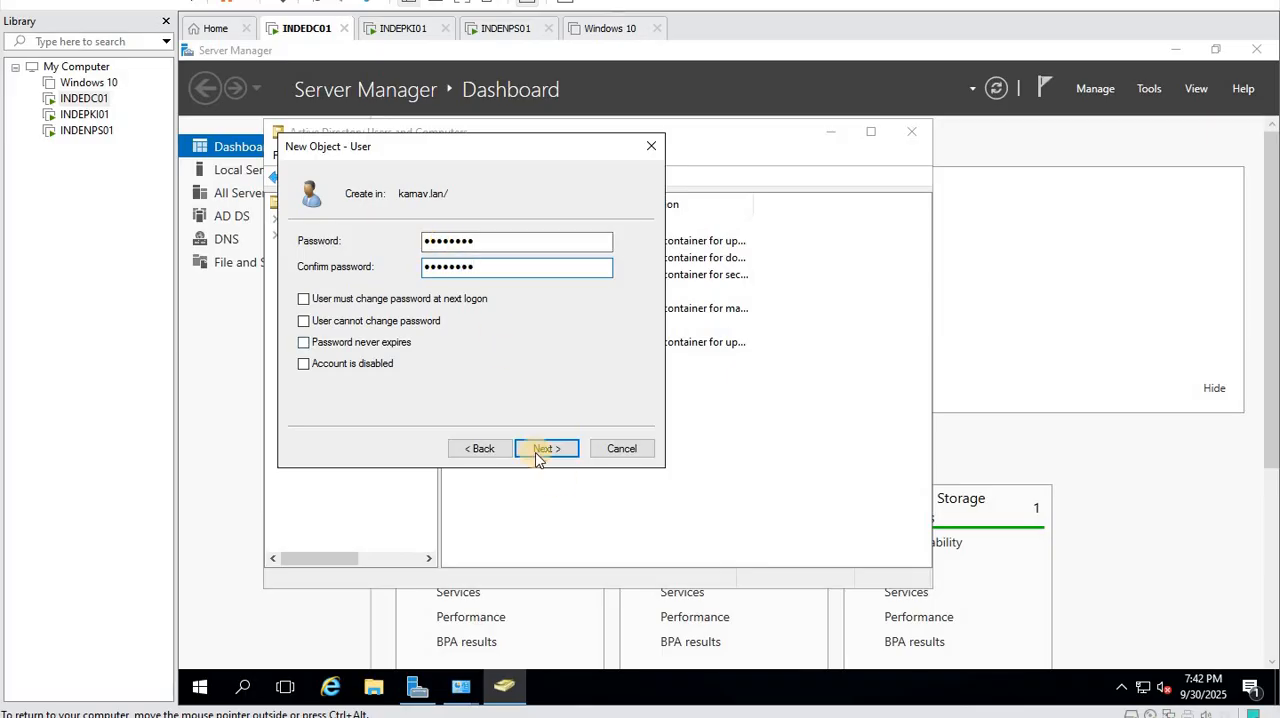
click(532, 450)
click(537, 449)
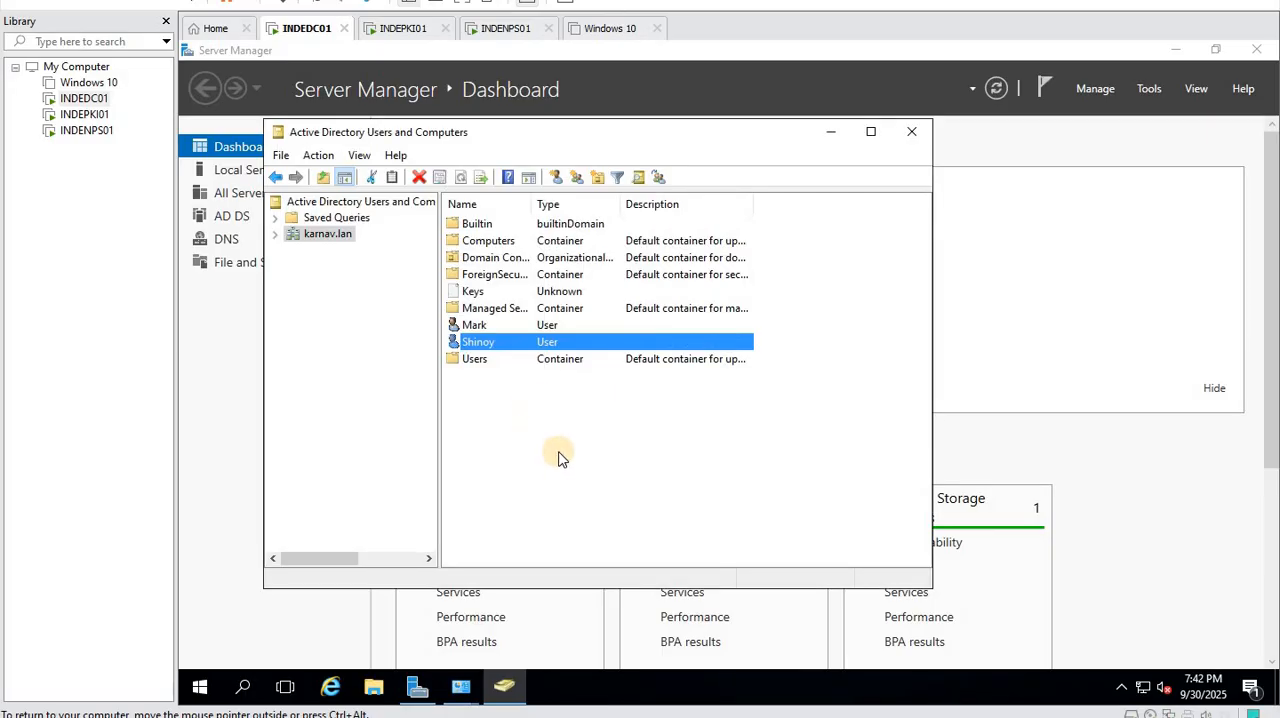
- Enable Advanced Features in Active Directory Users and Computers and review the second user's dial-in network access permission
click(366, 163)
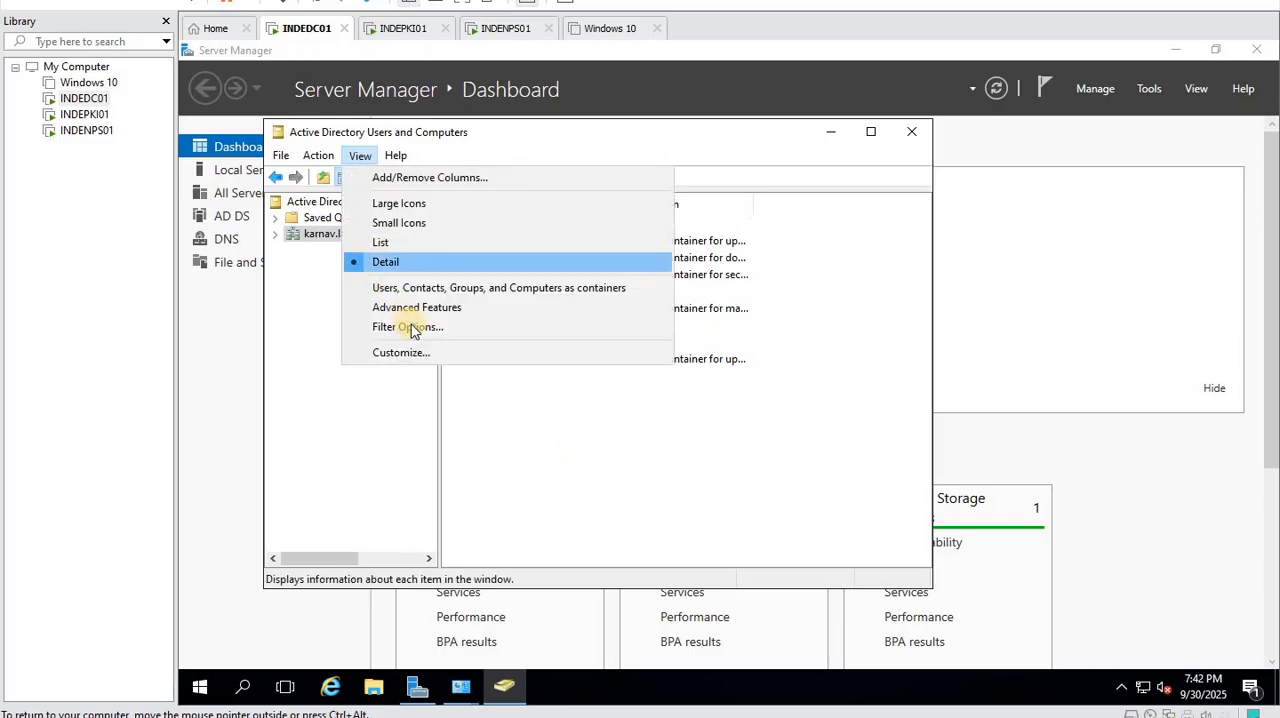
click(420, 303)
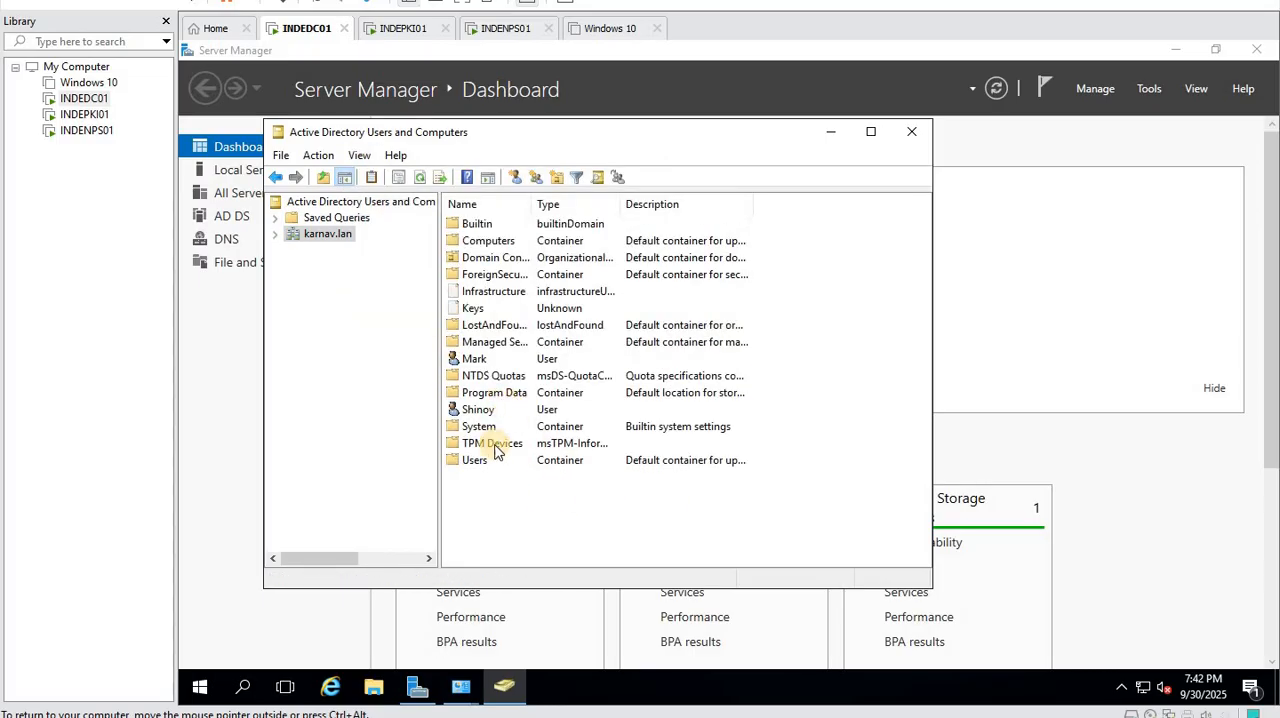
double_click(478, 410)
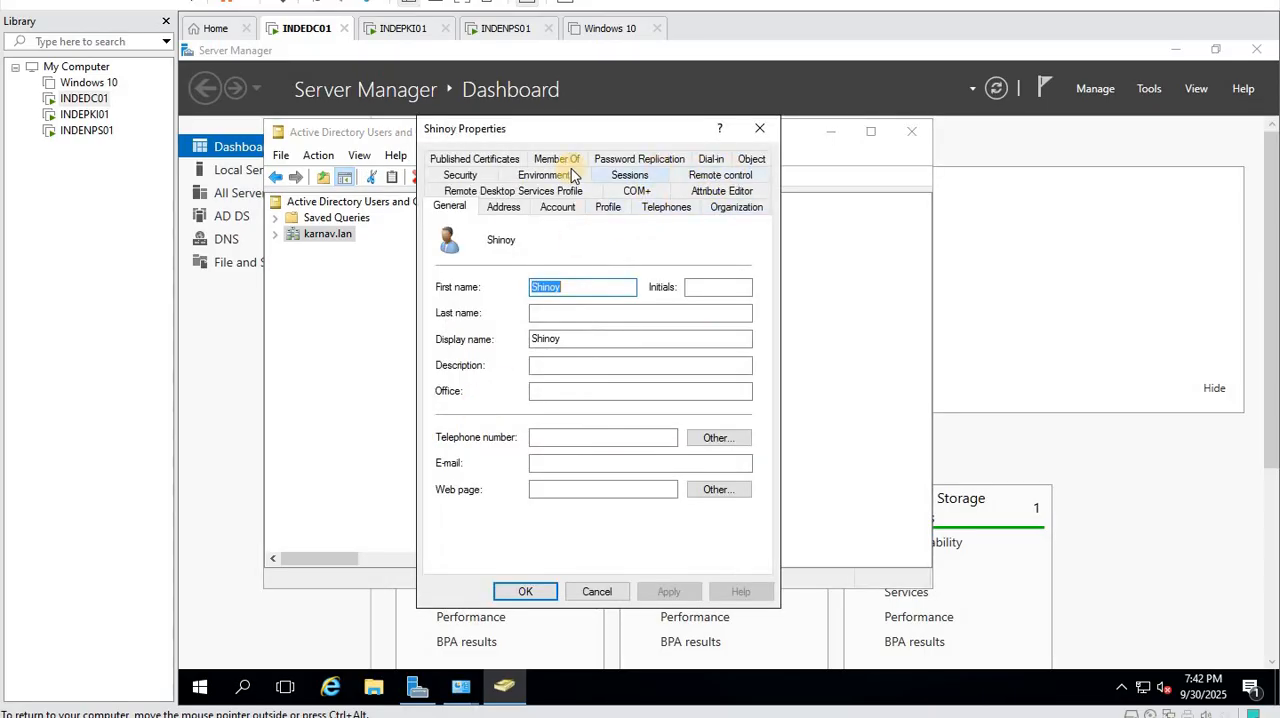
click(708, 158)
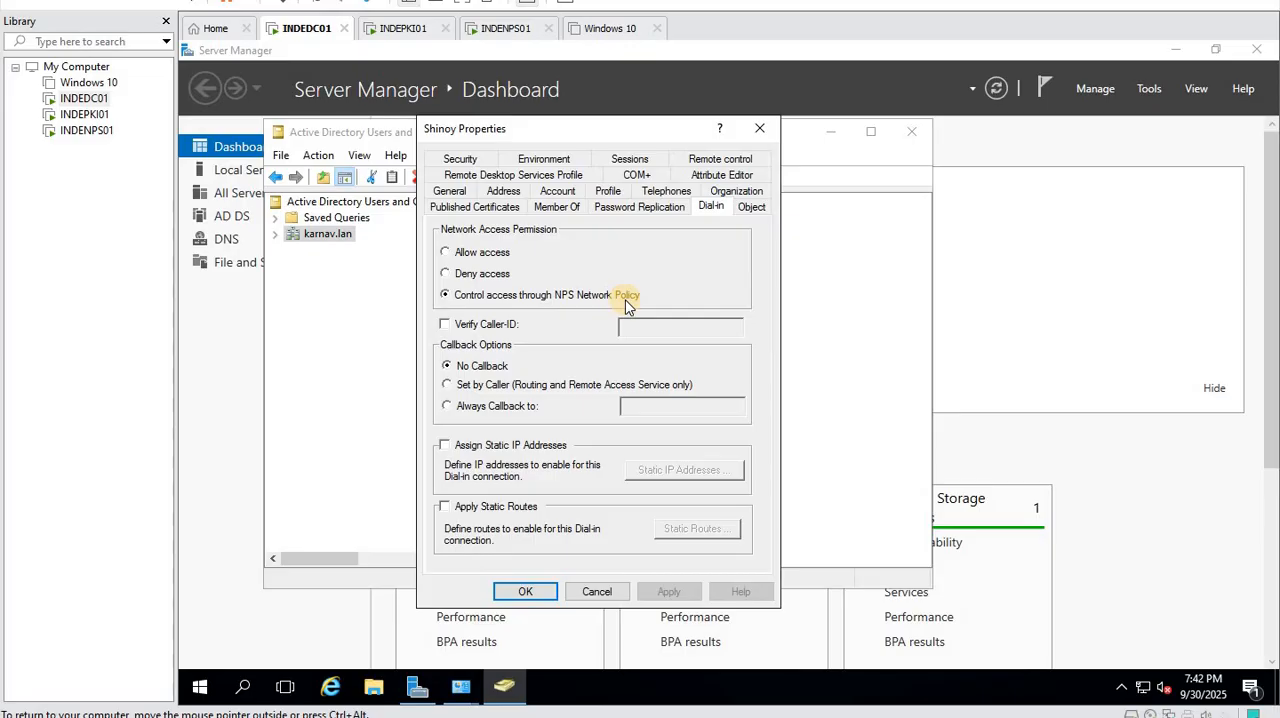
click(521, 592)
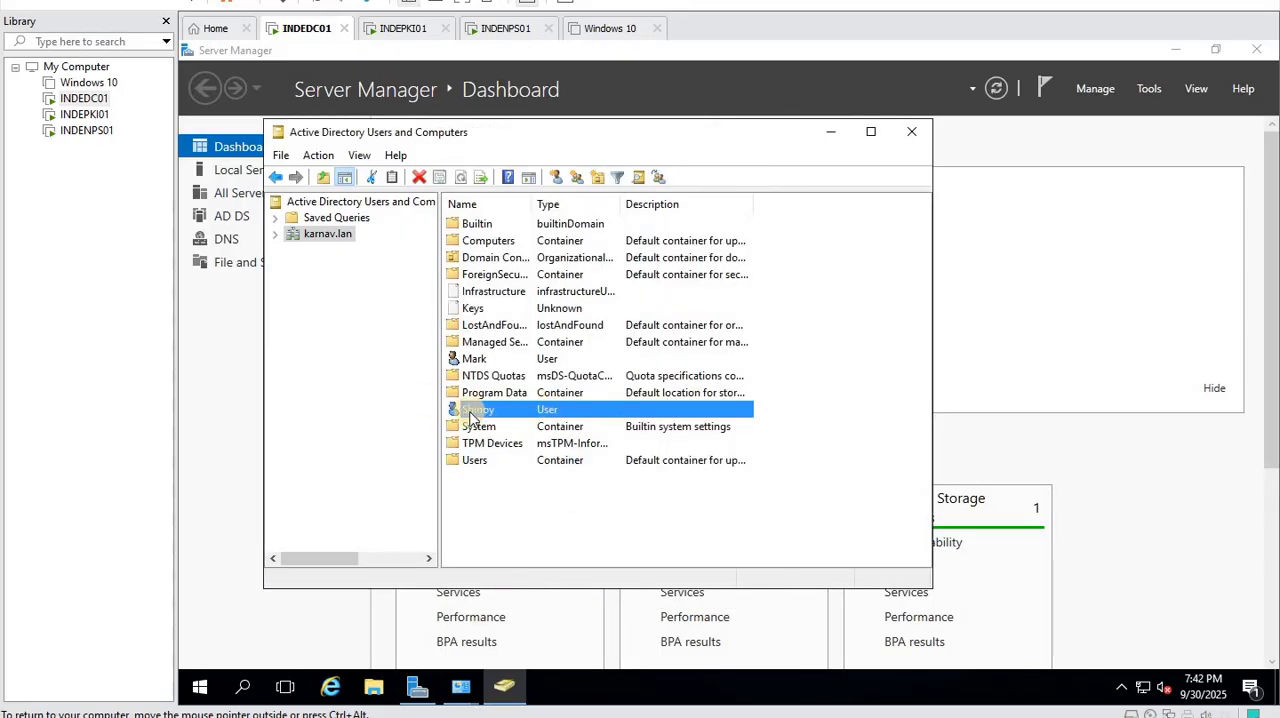
click(912, 131)
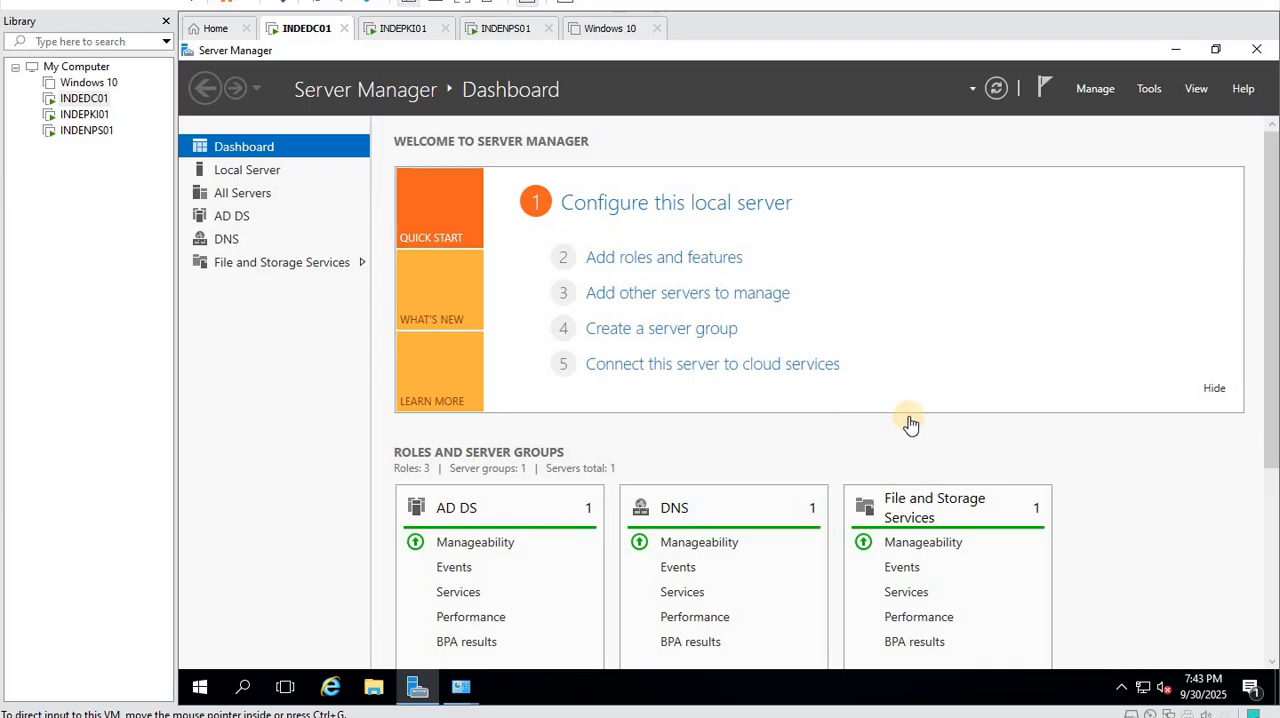
- Switch to the INDEPKI01 virtual machine, unlock it, and sign in to the admin account with its password
click(398, 30)
right_click(90, 114)
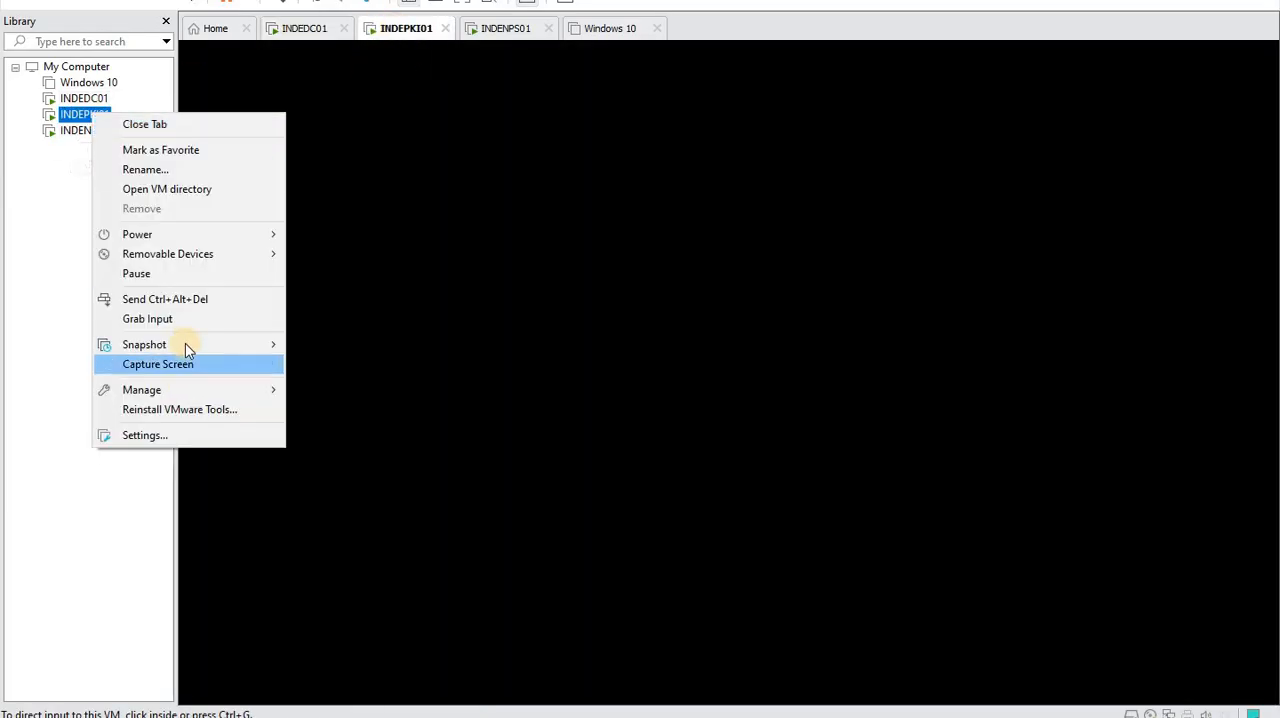
click(210, 302)
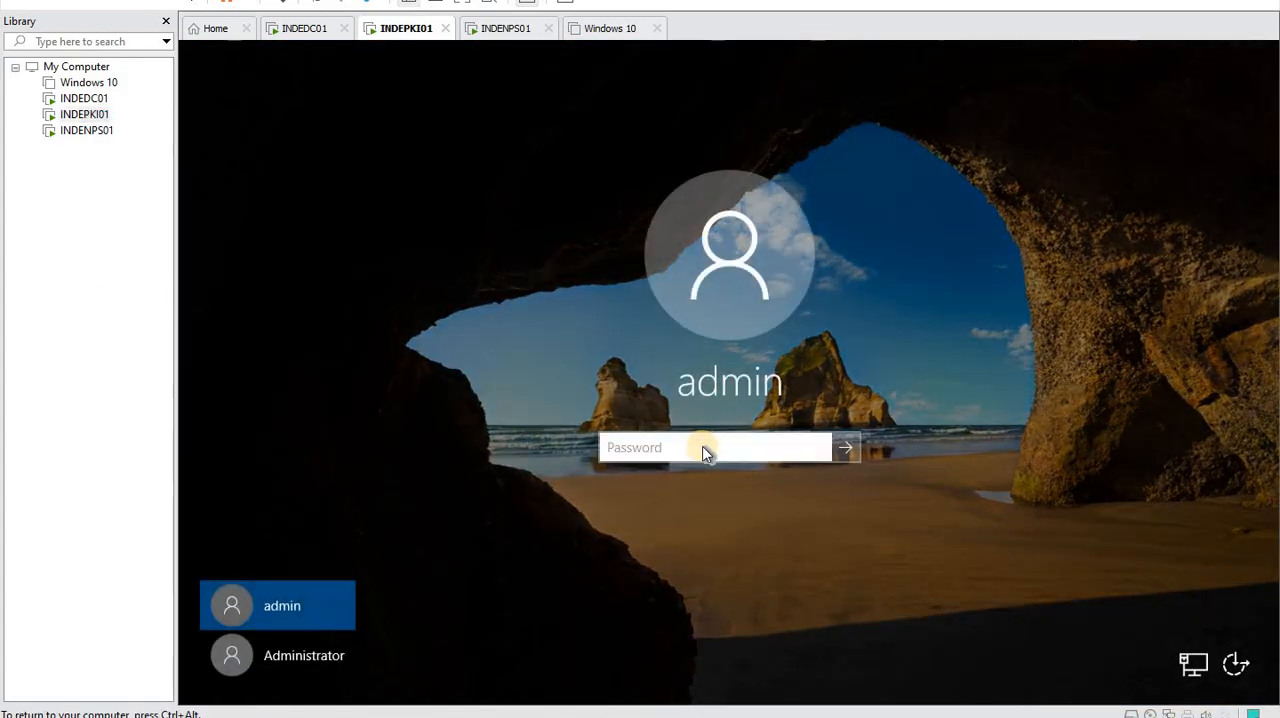
click(702, 450)
text(•••)
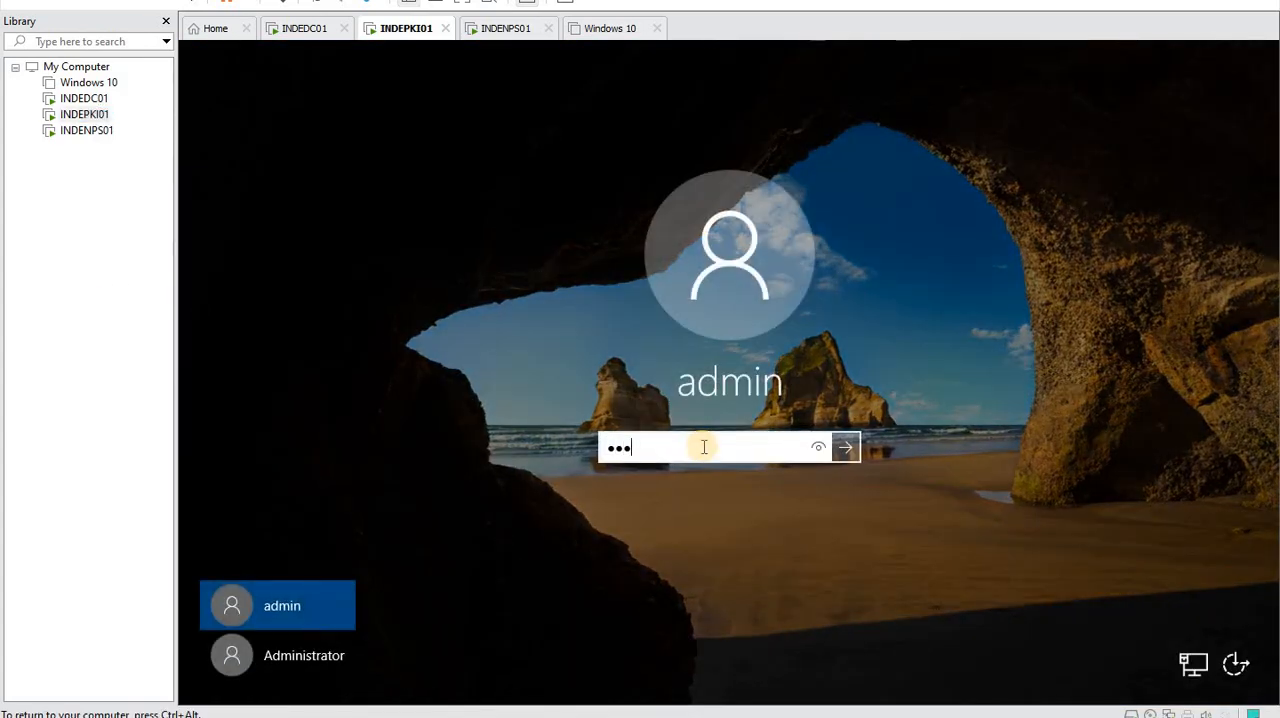
text(•••••)
key(Return)
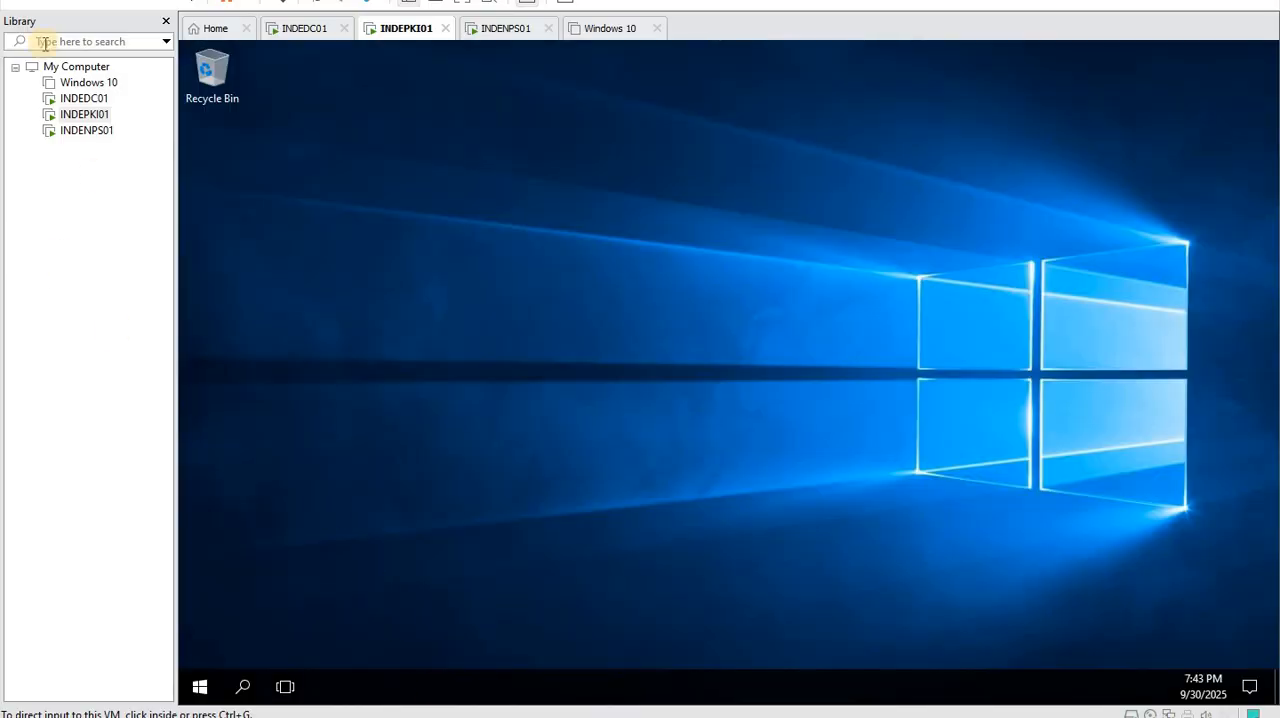
- Run ncpa.cpl on INDEPKI01 and open the properties of the Ethernet0 adapter
click(200, 686)
right_click(200, 686)
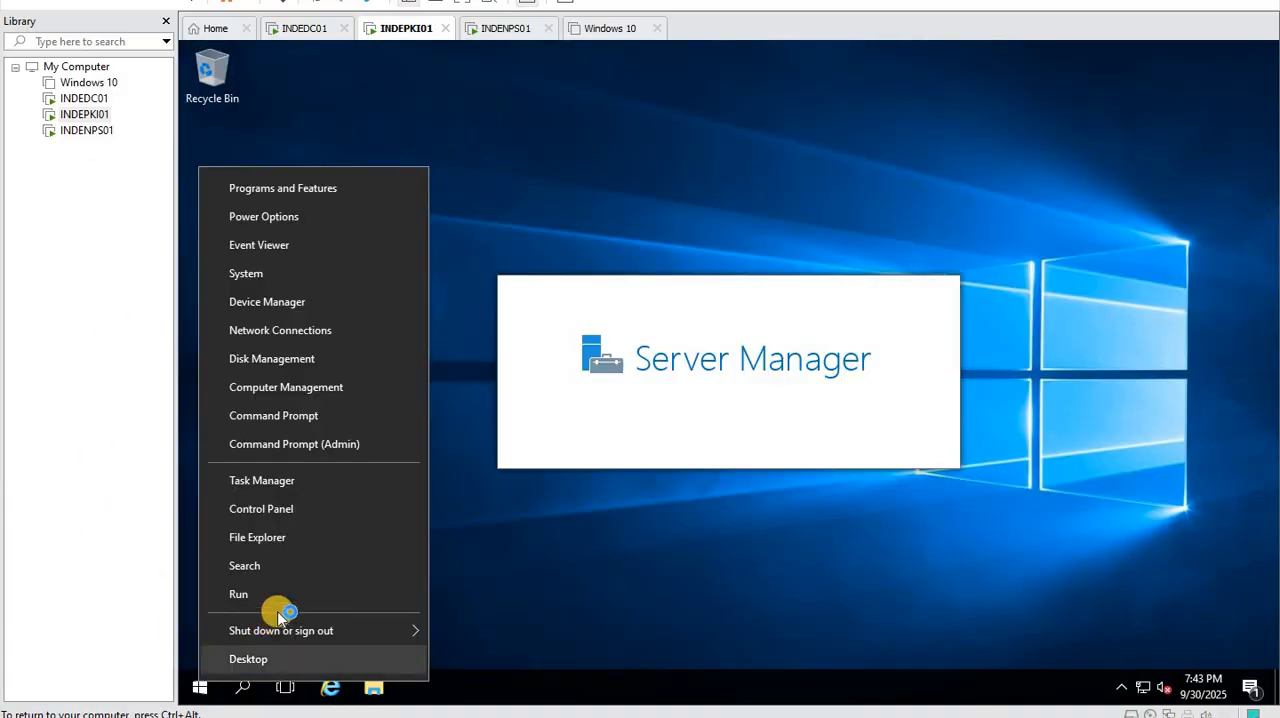
click(276, 596)
text(nc)
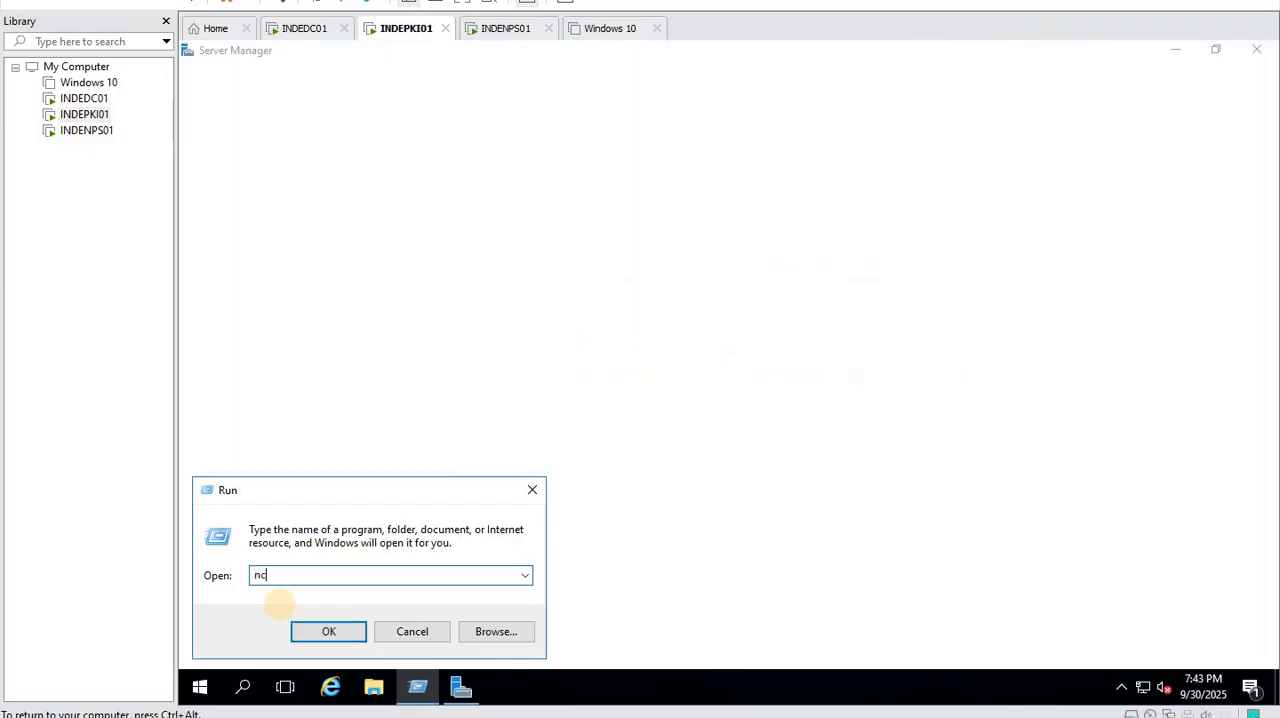
text(pa.cpl)
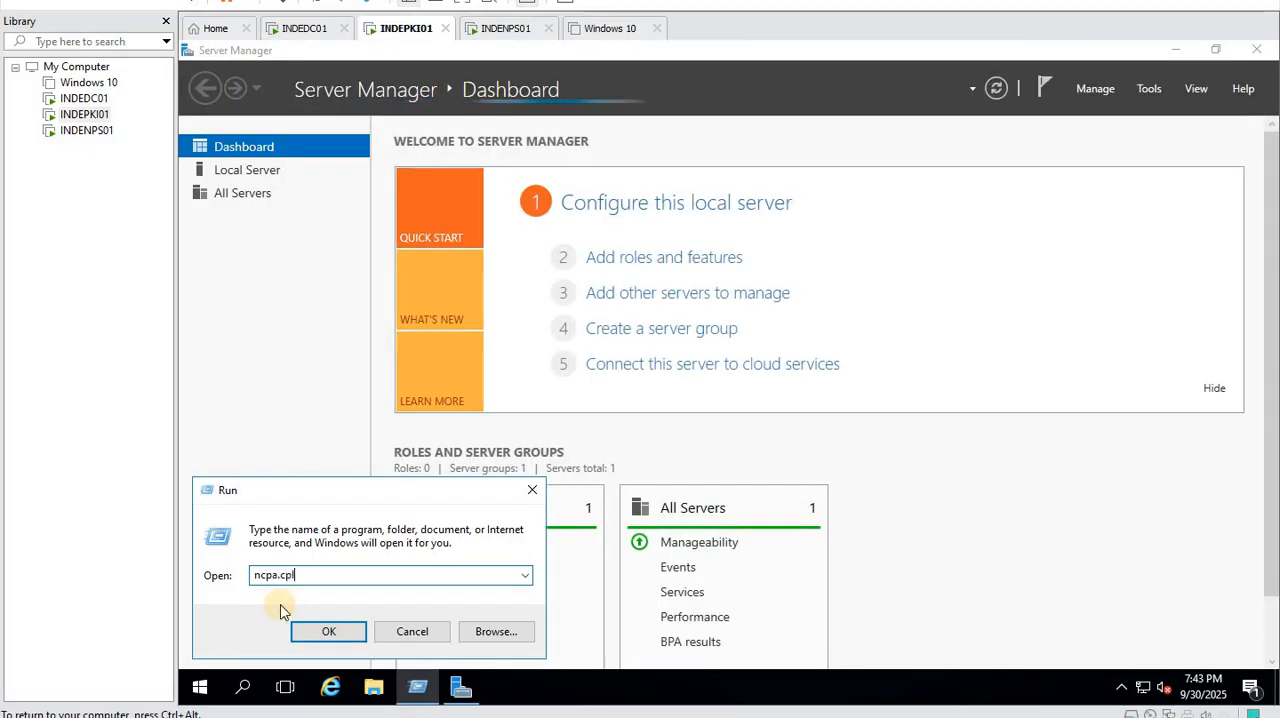
key(Return)
right_click(468, 222)
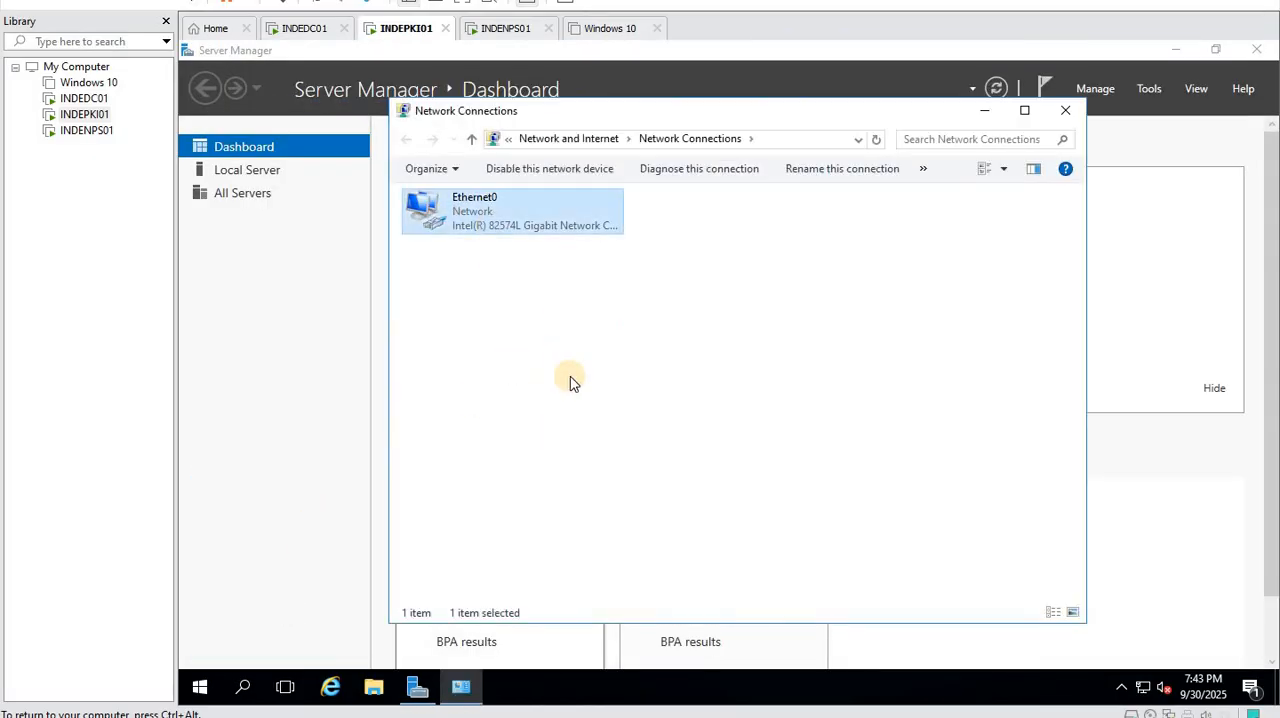
click(580, 376)
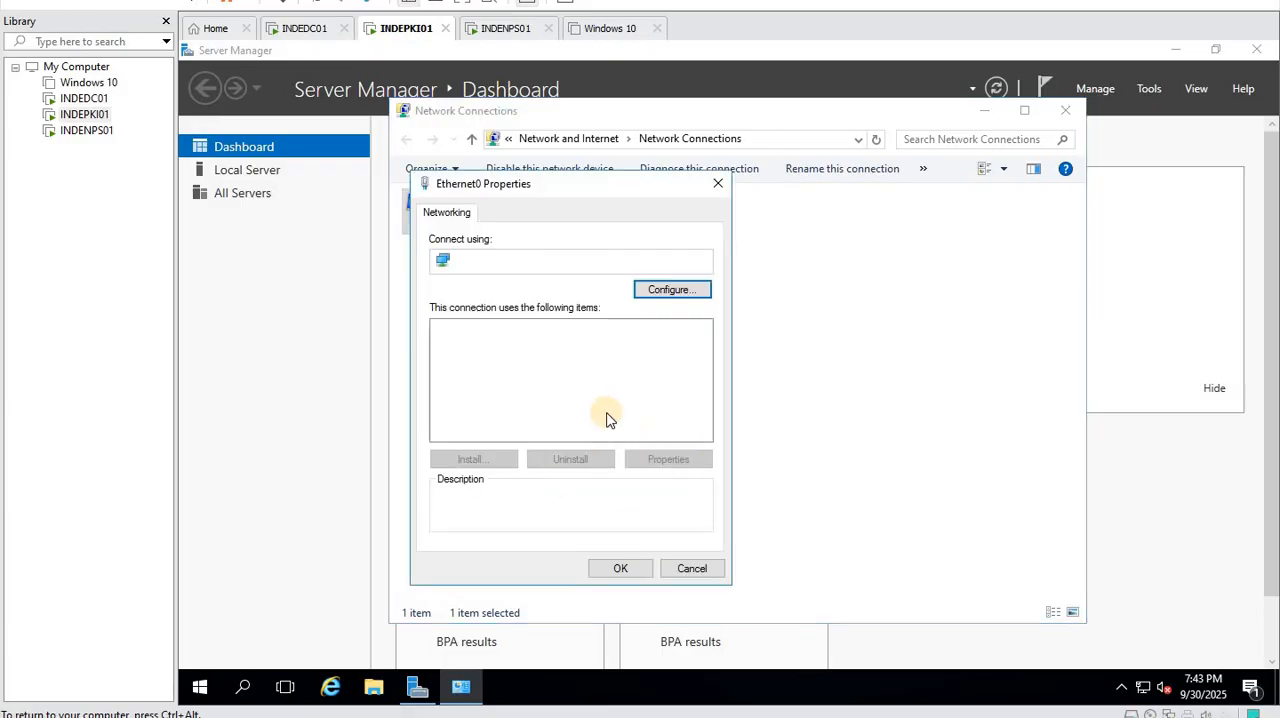
- Give Ethernet0 the static IPv4 address 192.168.1.52, mask 255.255.255.0, gateway 192.168.1.1 and preferred DNS server 192.168.1.50
click(503, 420)
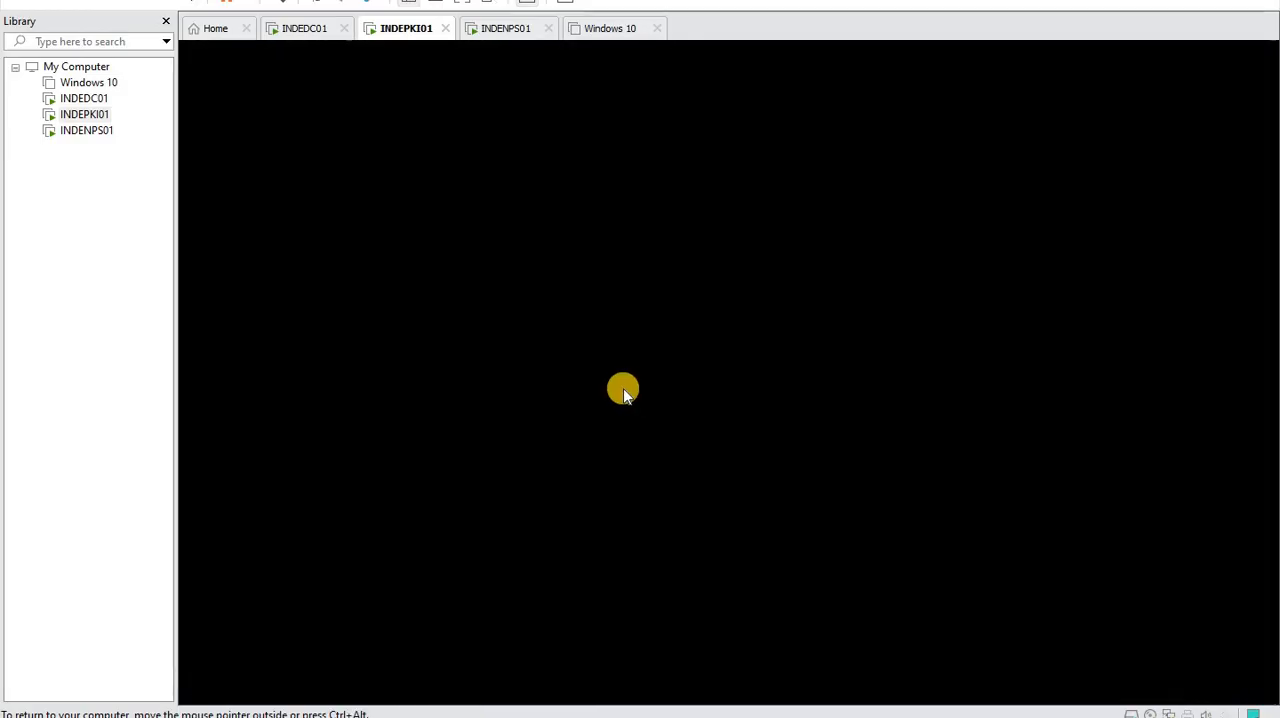
click(596, 374)
click(667, 462)
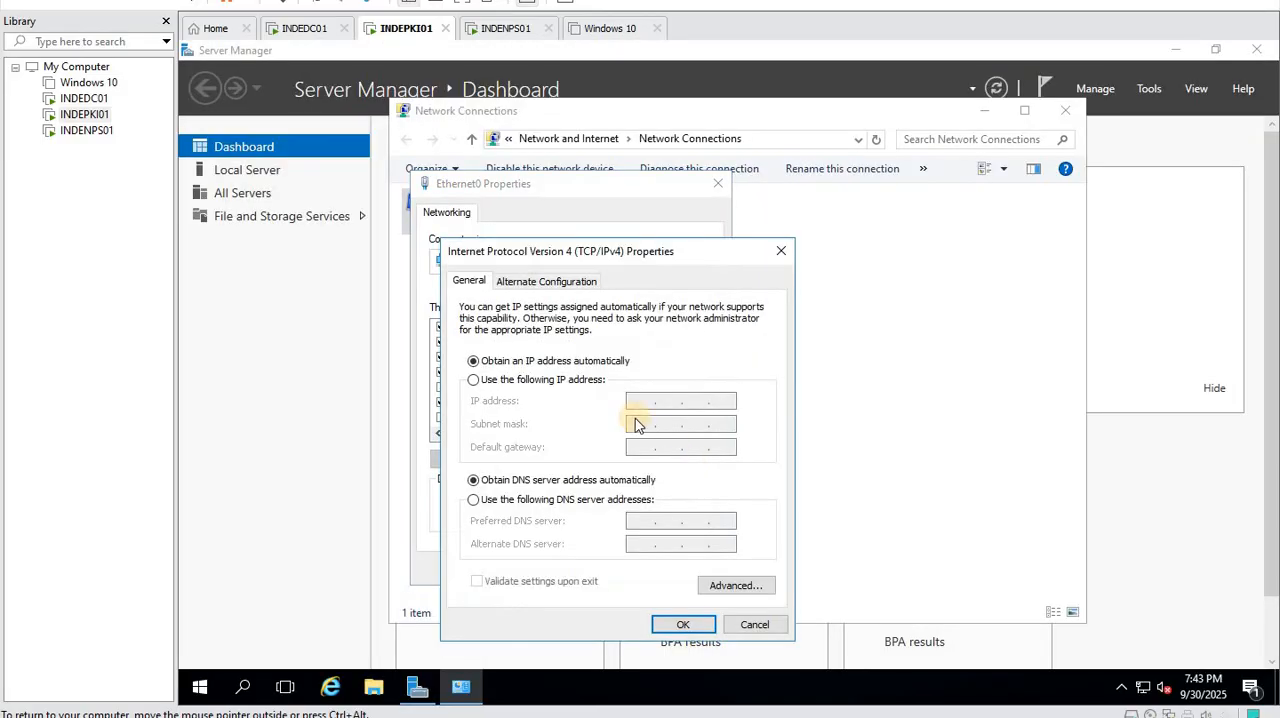
click(543, 379)
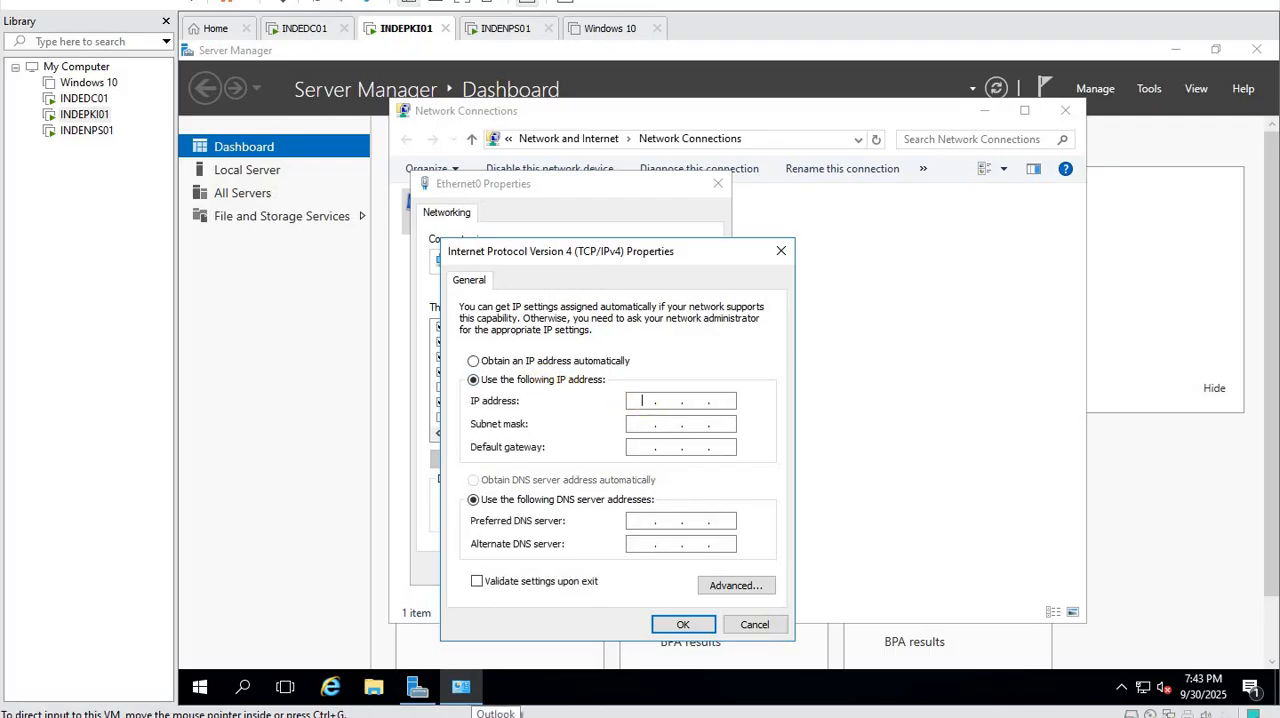
click(662, 401)
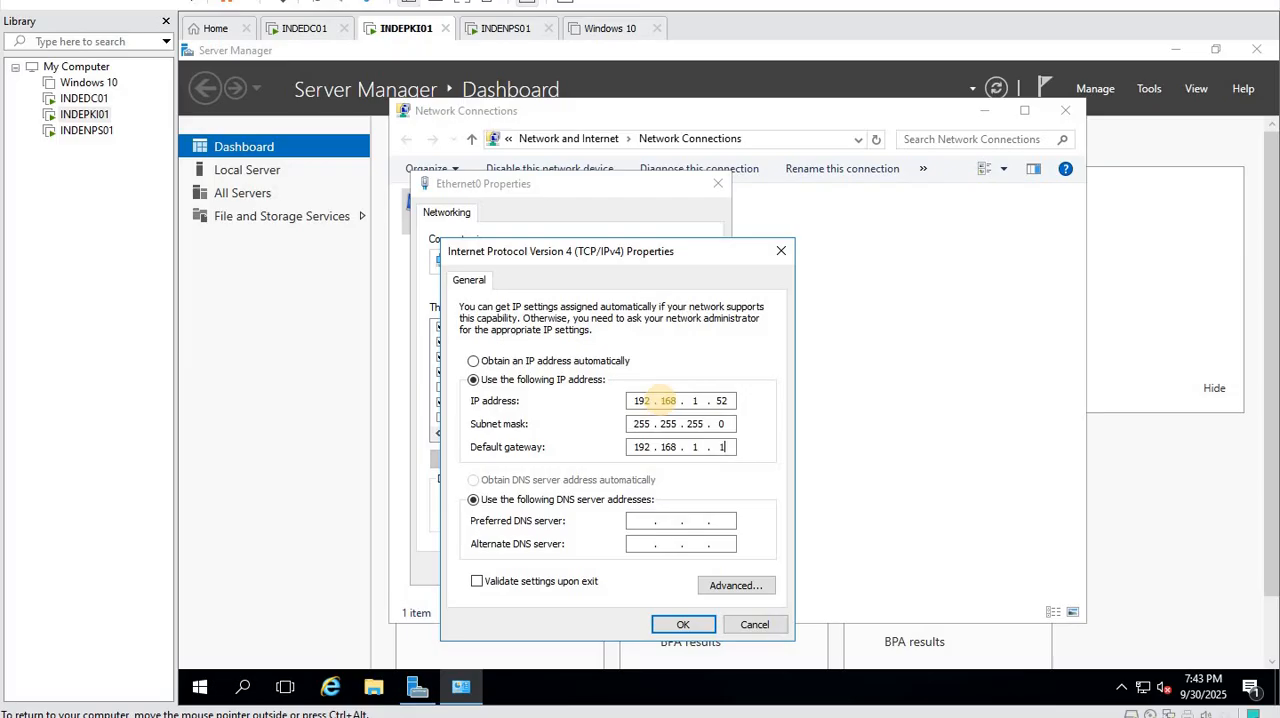
click(638, 520)
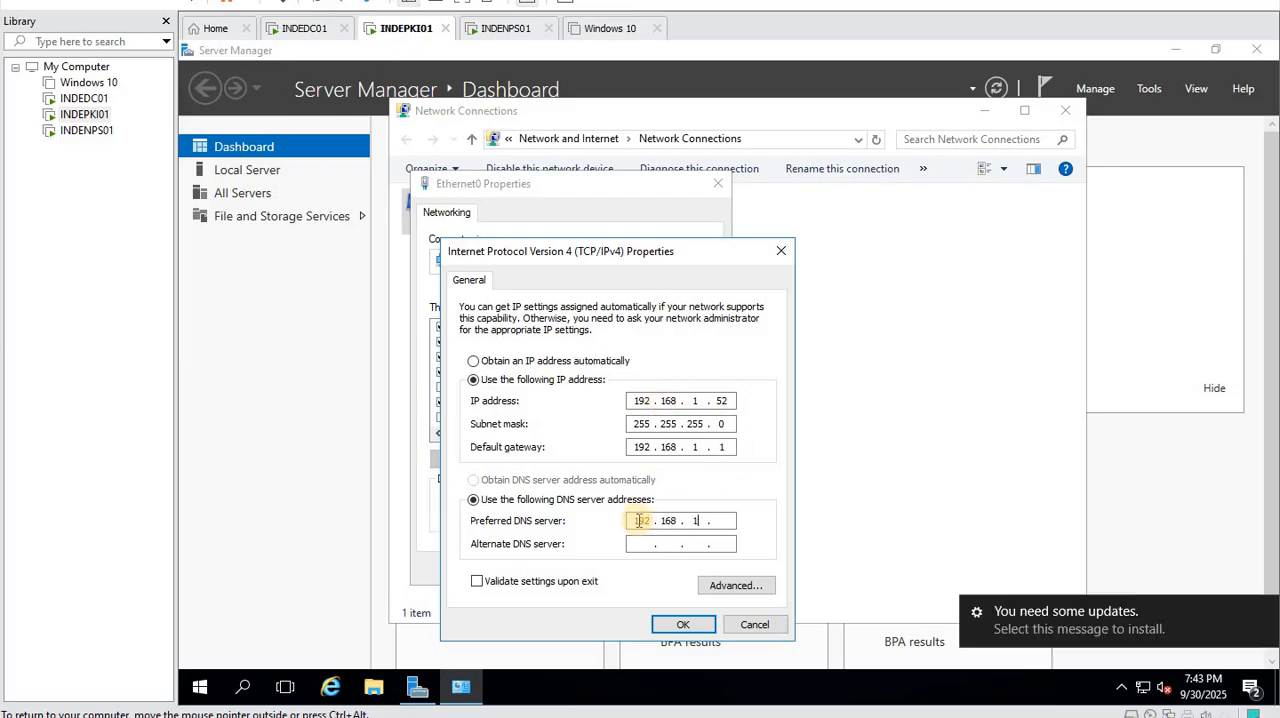
text(192 . 168 . 1 . 50)
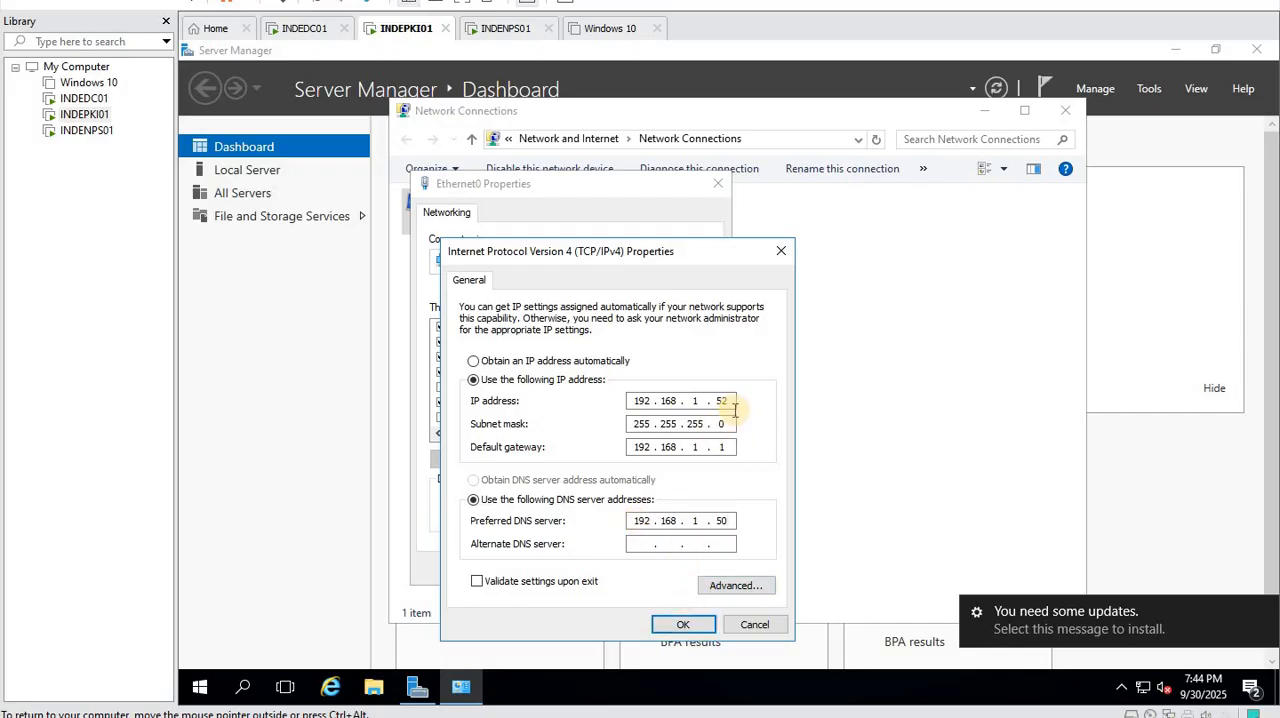
click(684, 624)
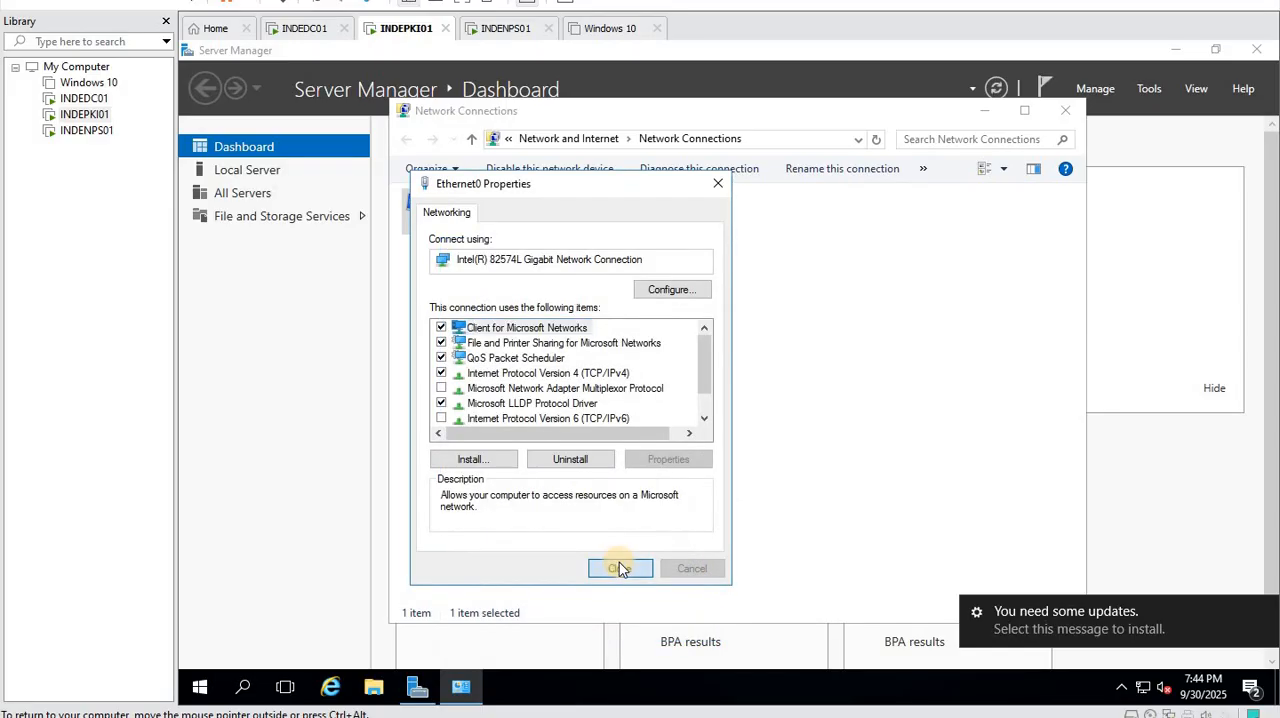
right_click(200, 687)
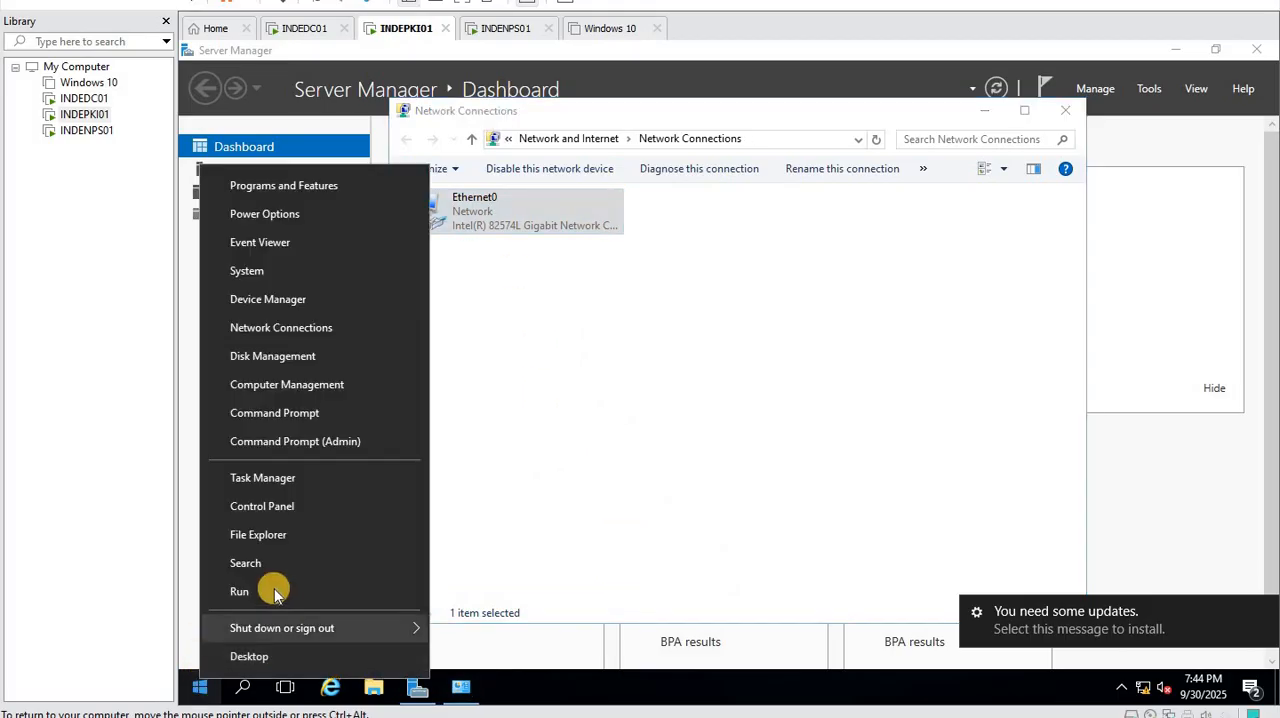
click(425, 585)
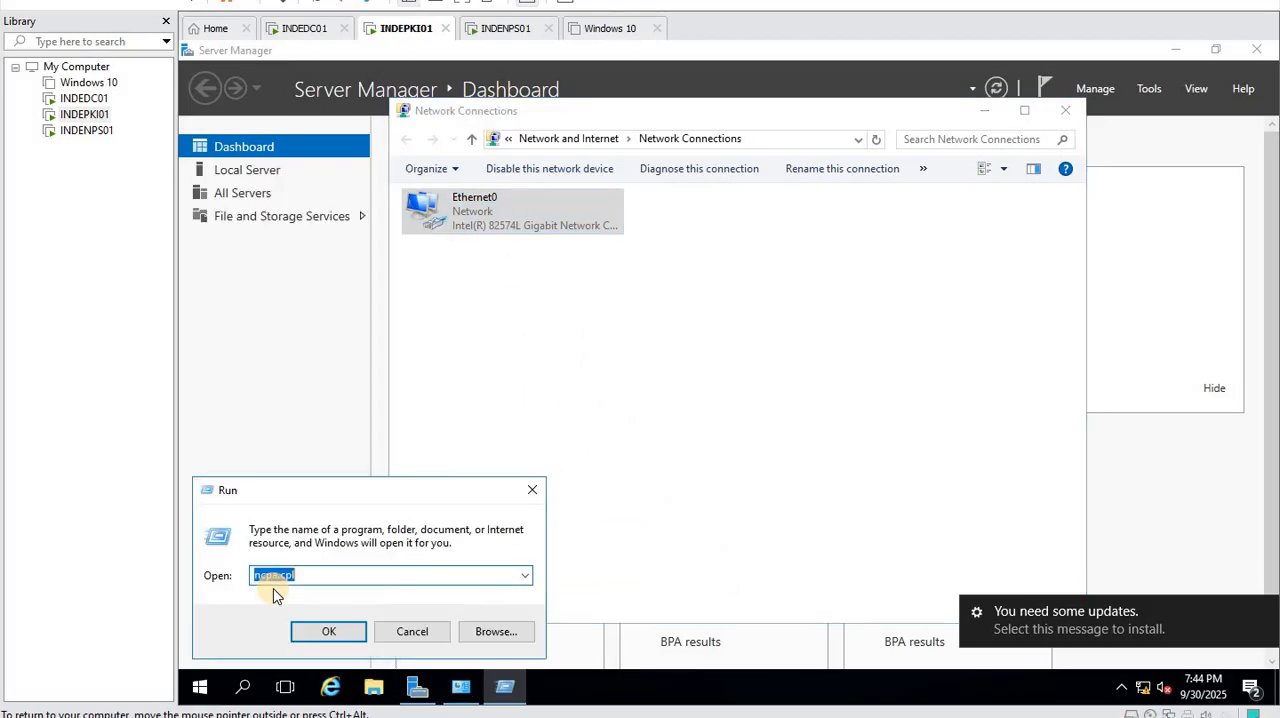
click(533, 492)
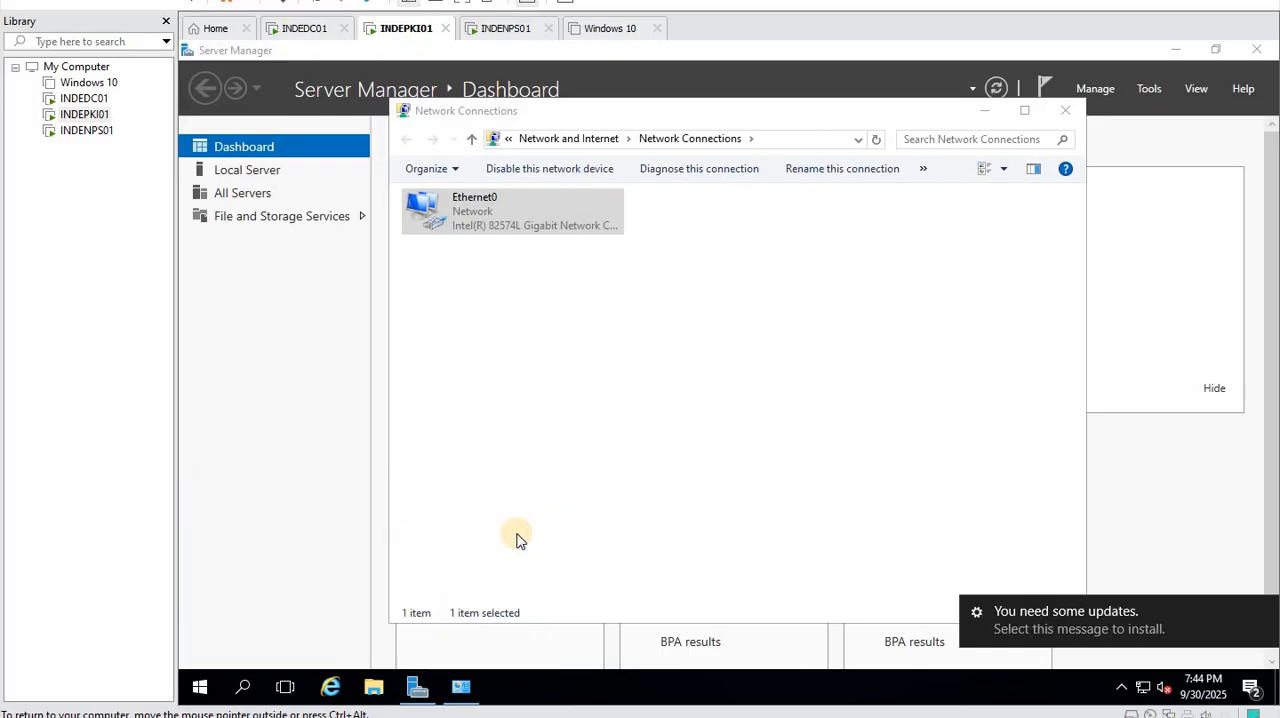
- Run firewall.cpl on INDEPKI01 to open the Windows Firewall settings
right_click(197, 684)
click(234, 589)
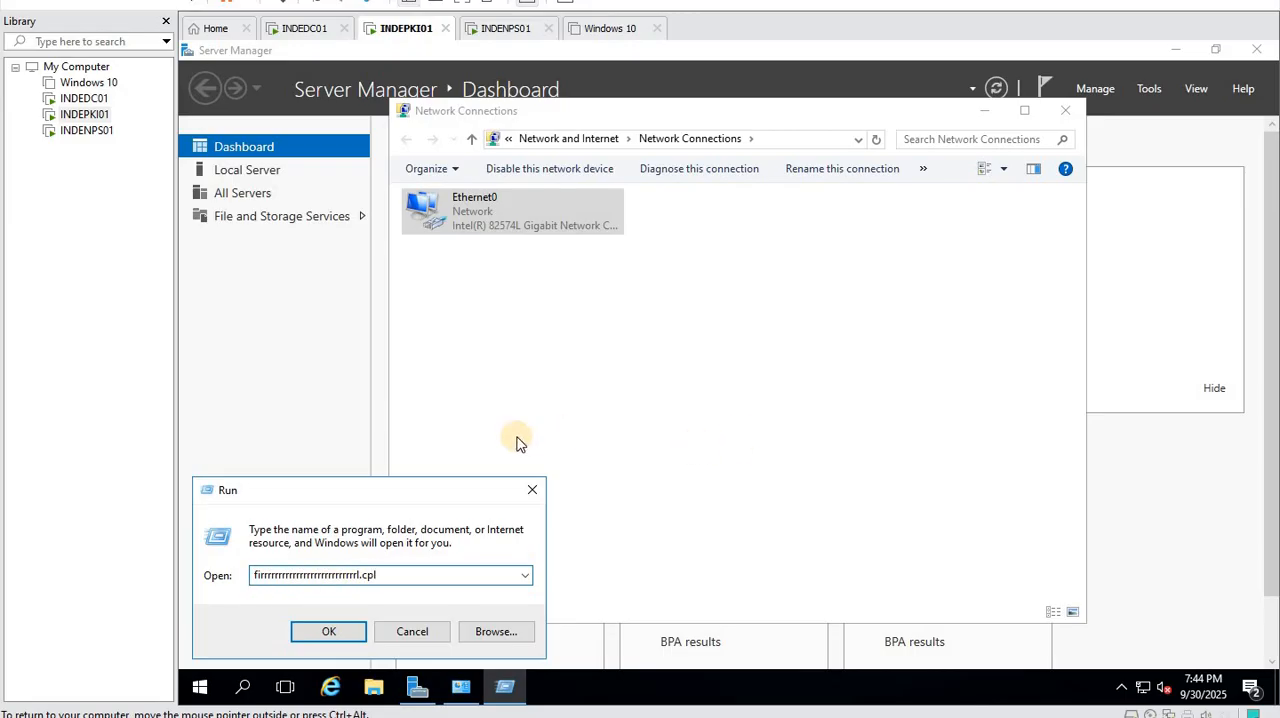
drag(404, 582, 179, 570)
text(fire)
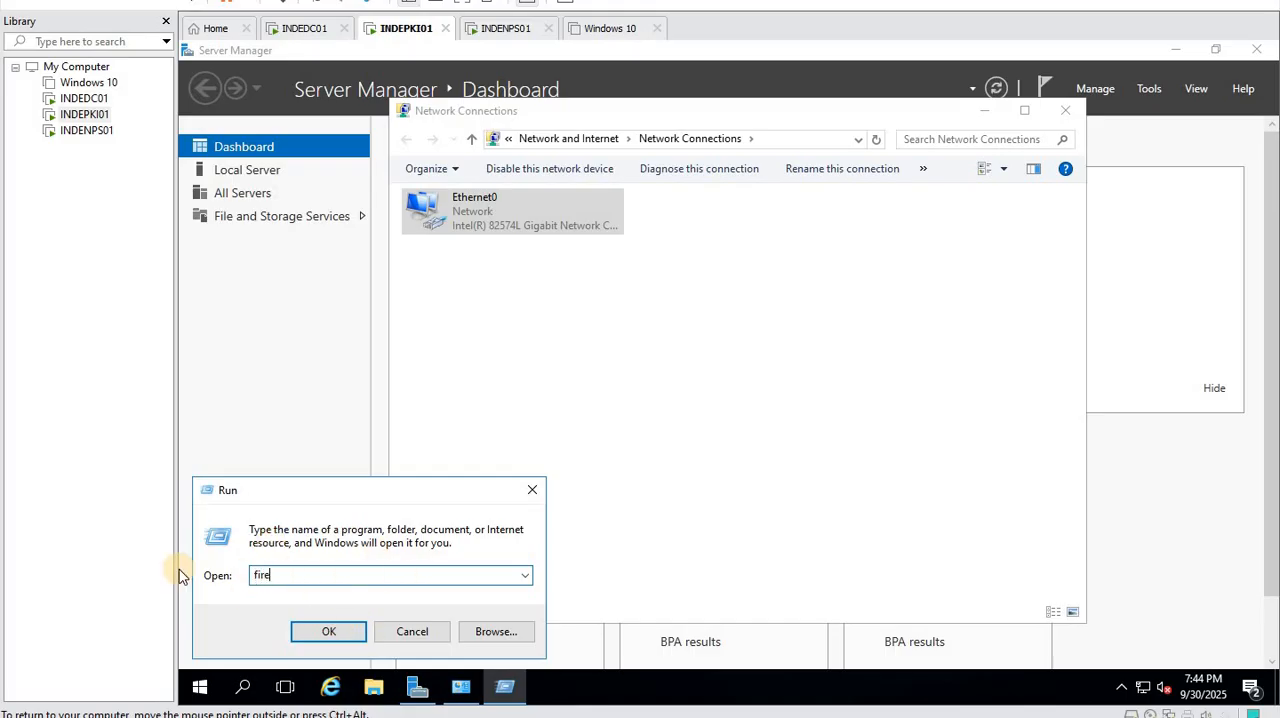
text(wall.cpl)
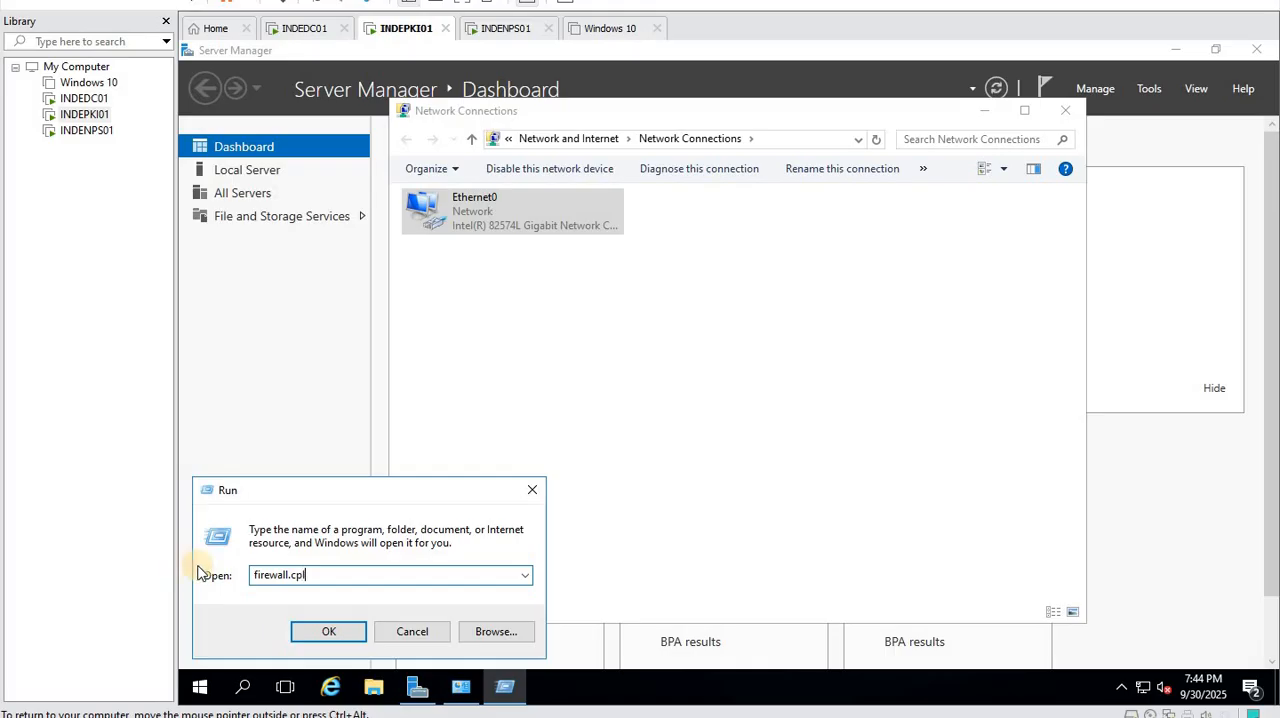
click(330, 632)
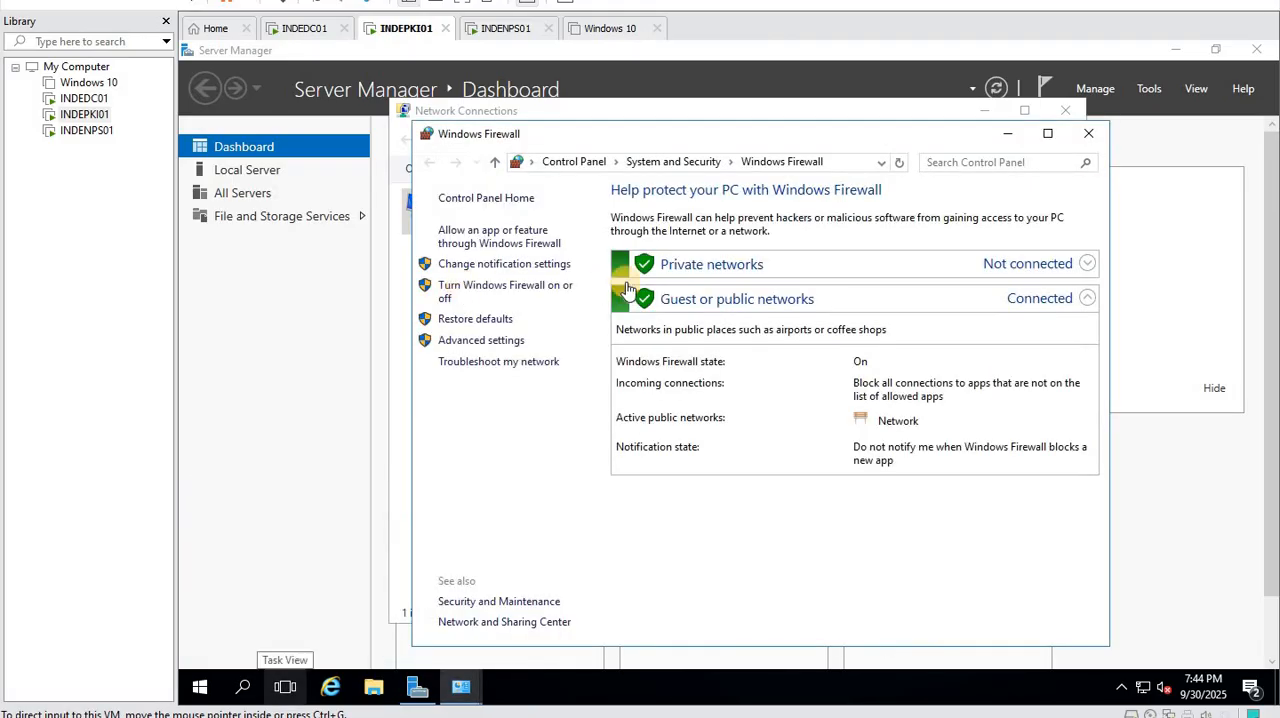
- Turn off Windows Firewall for both private and public networks and apply the settings
click(522, 288)
click(622, 444)
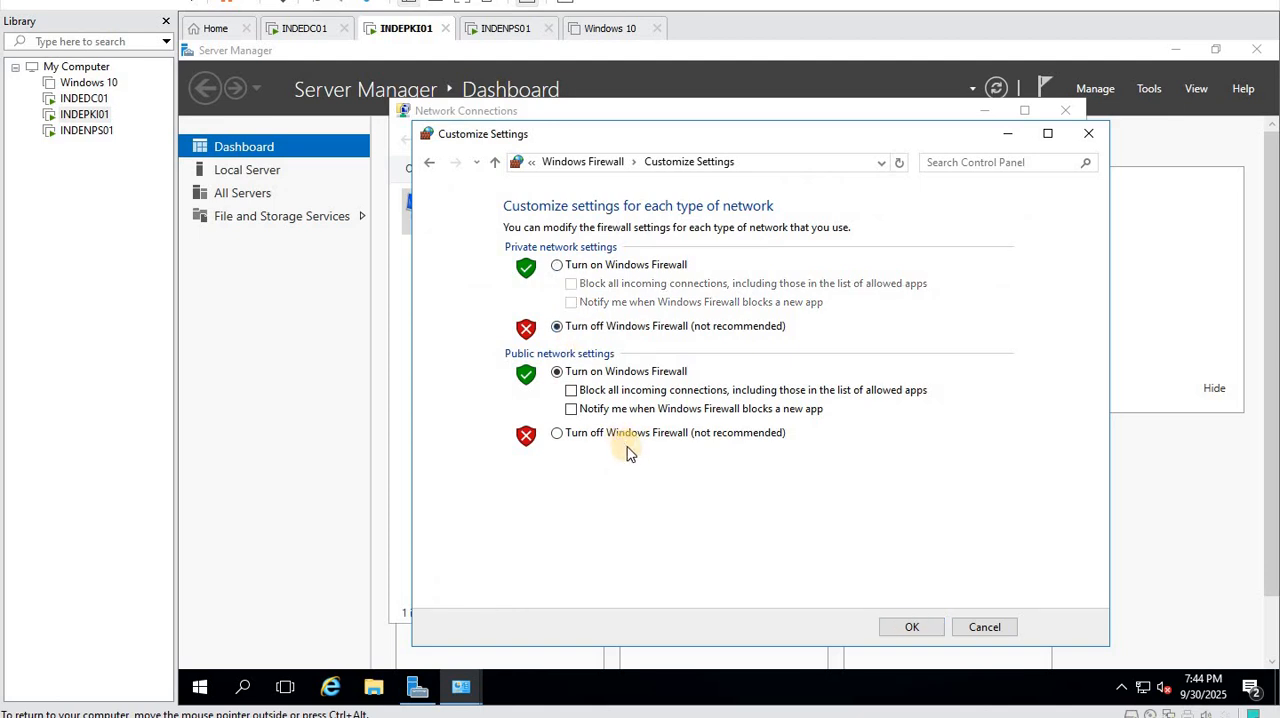
click(910, 627)
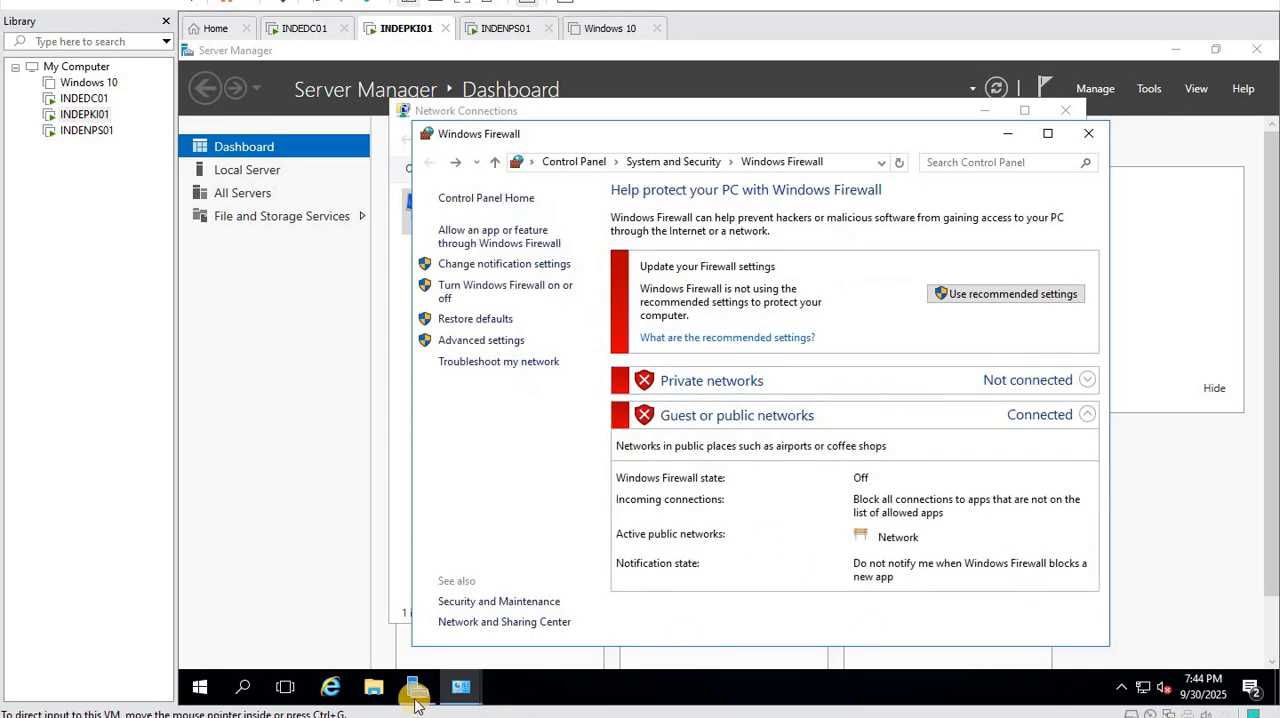
- Open the computer name settings from the system properties of This PC and rename the computer to INDEPKI01
click(373, 686)
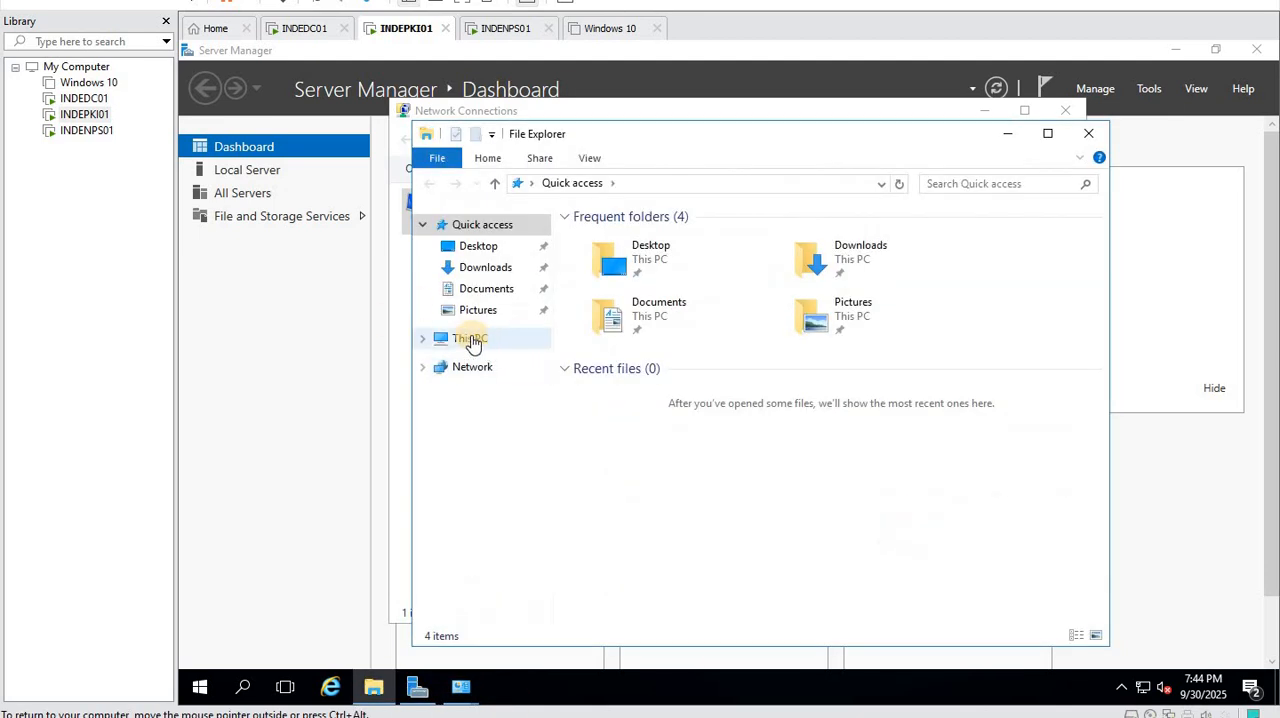
right_click(471, 343)
click(558, 572)
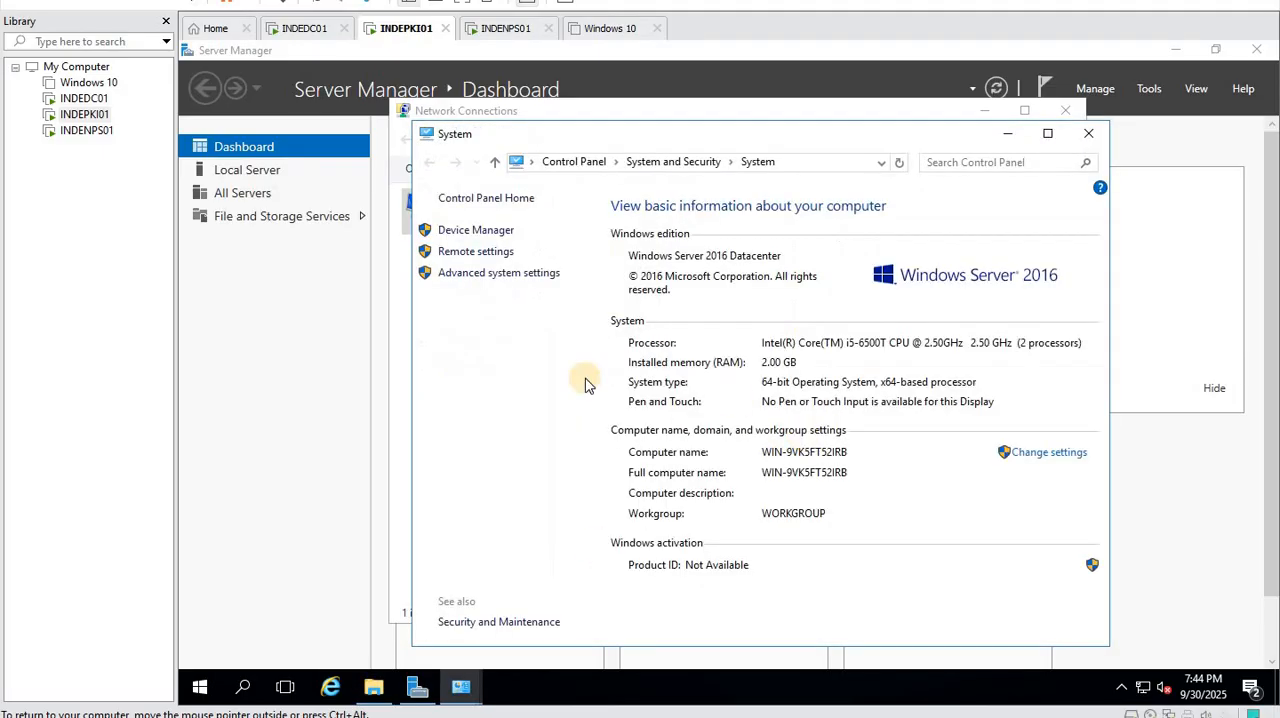
click(1017, 459)
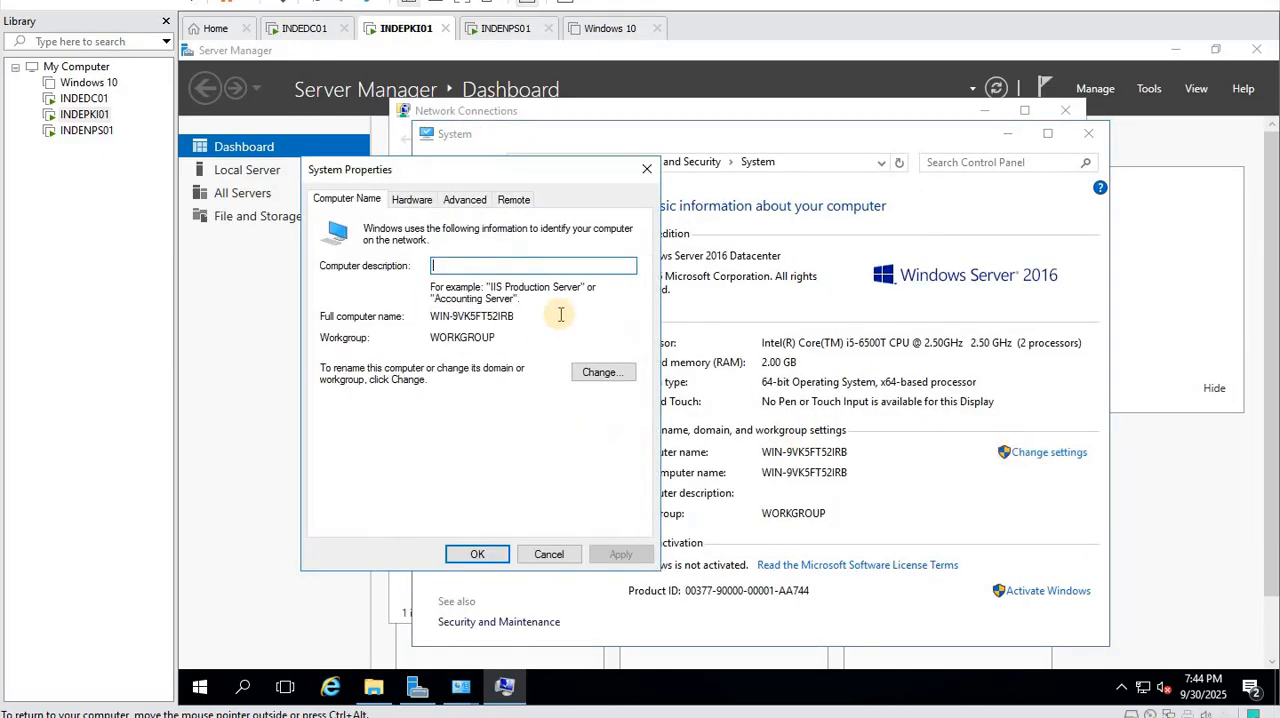
click(599, 373)
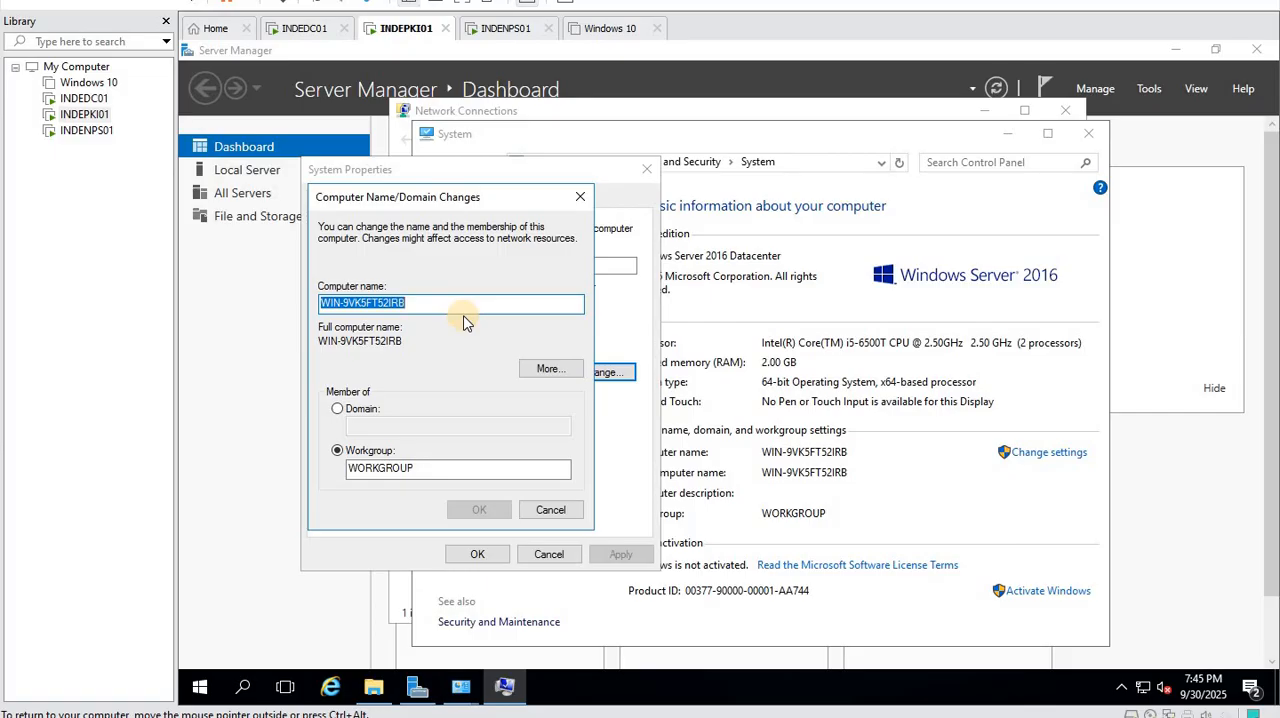
text(INDE)
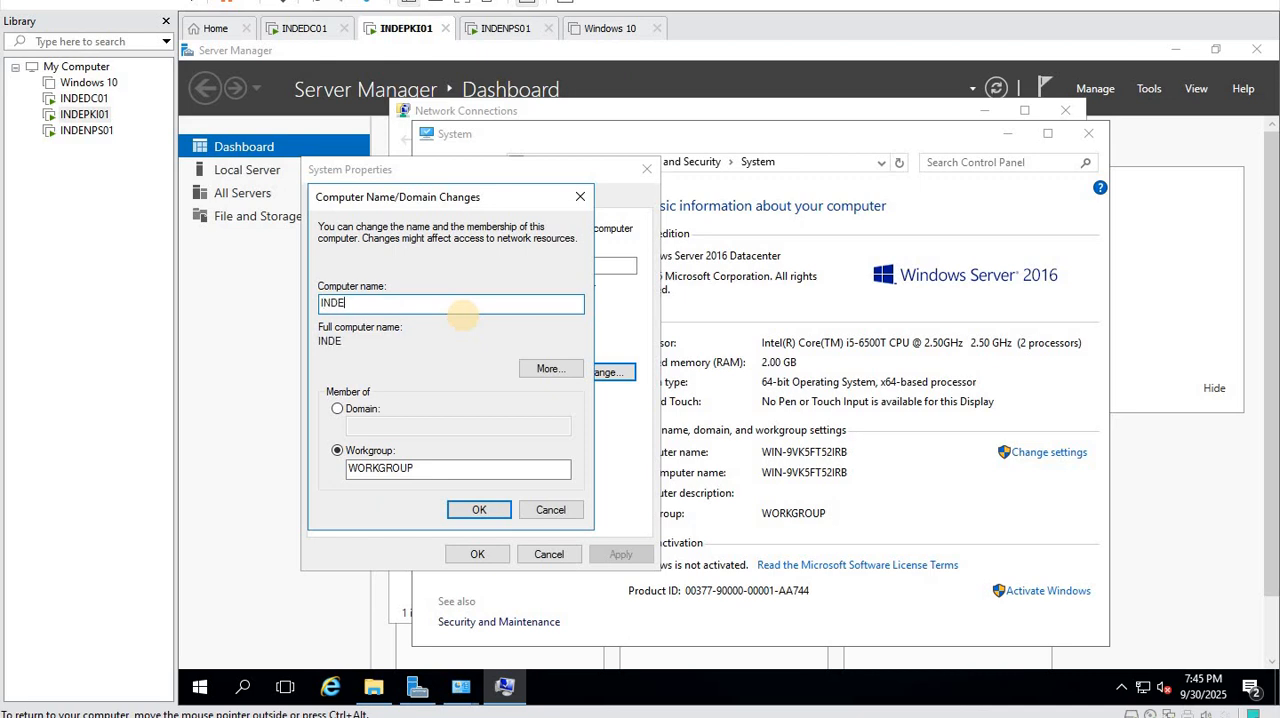
text(PKI01)
click(476, 510)
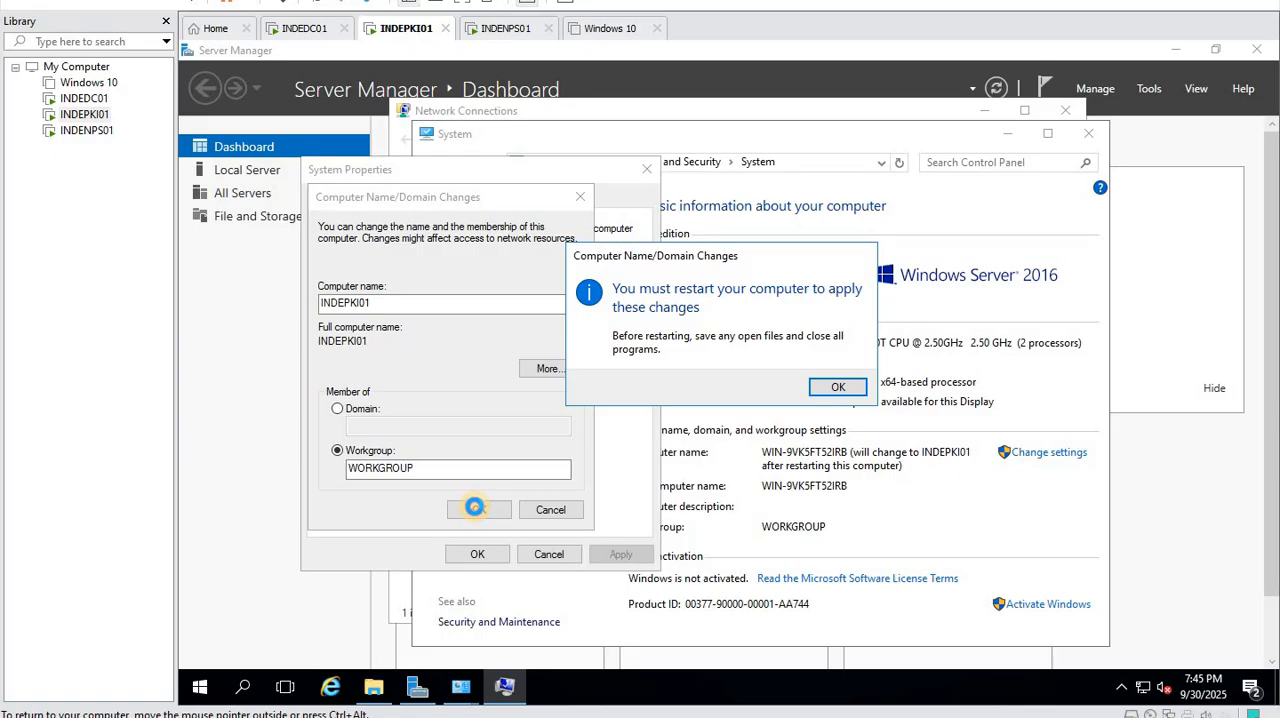
- Acknowledge the restart notice, close System Properties and restart the server immediately to apply the new computer name
click(836, 388)
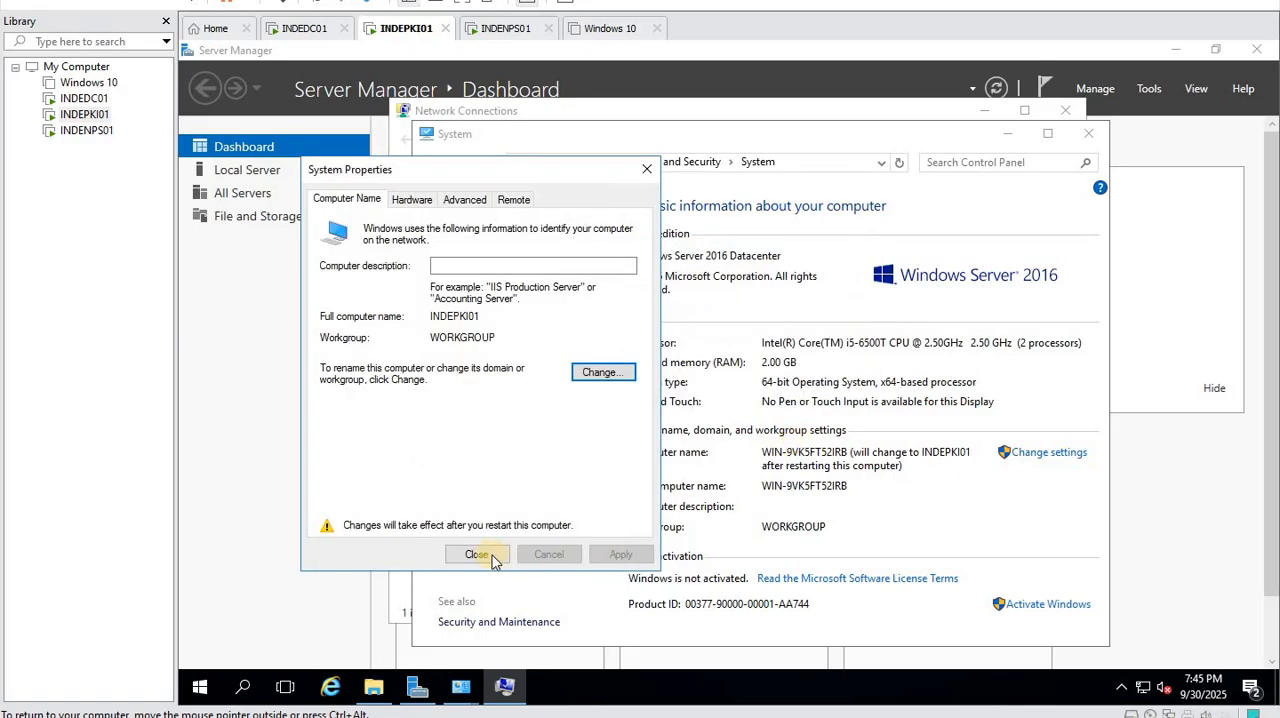
click(478, 556)
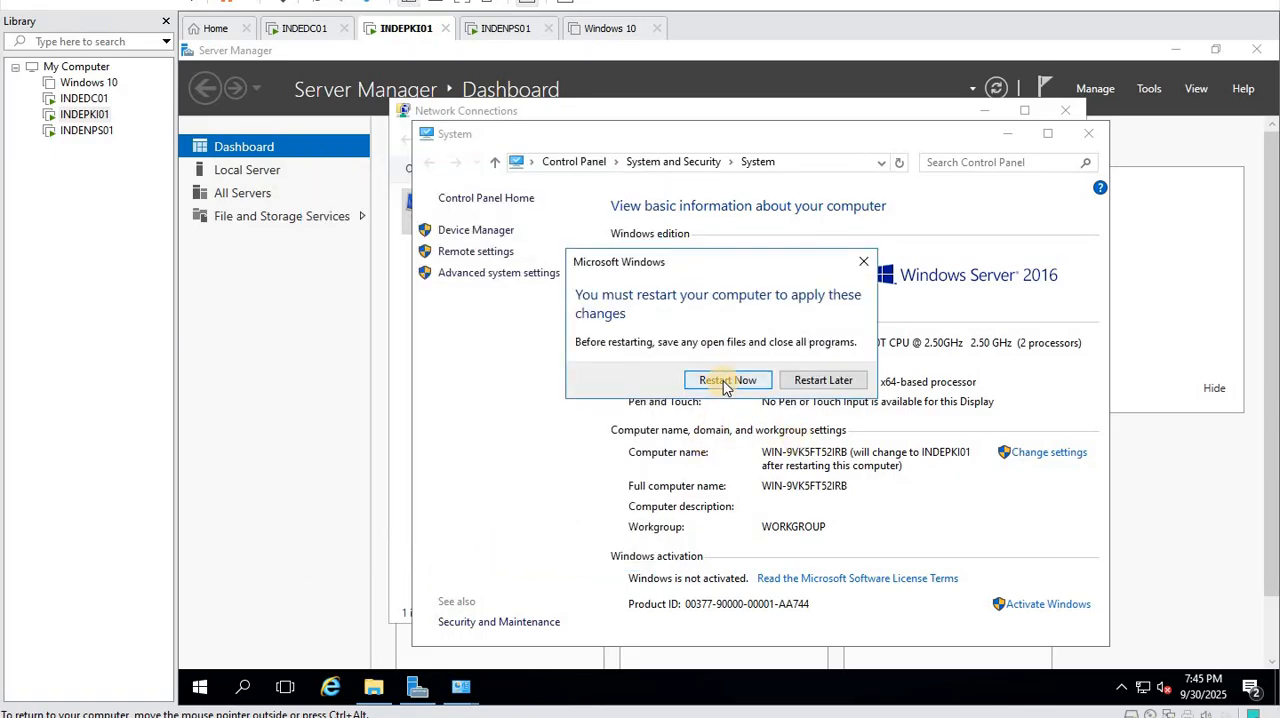
click(727, 388)
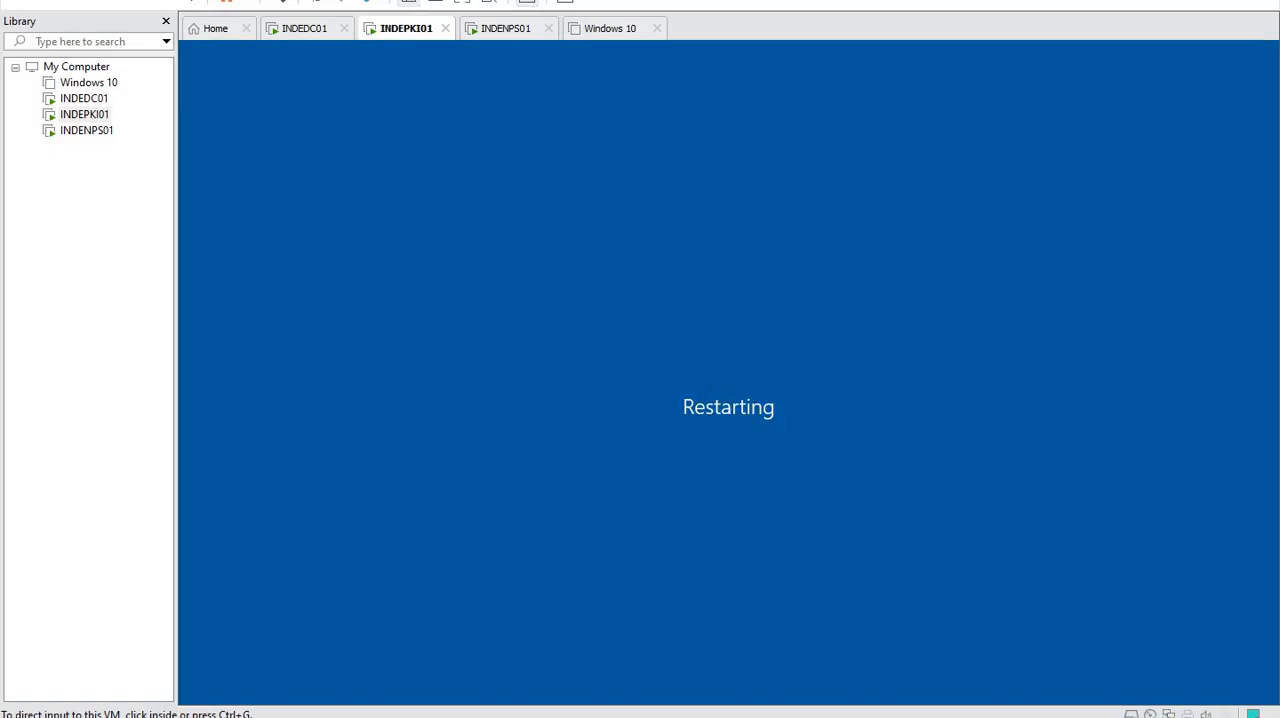
- Try to start Windows Server 2016 from the Windows Boot Manager during startup
click(634, 333)
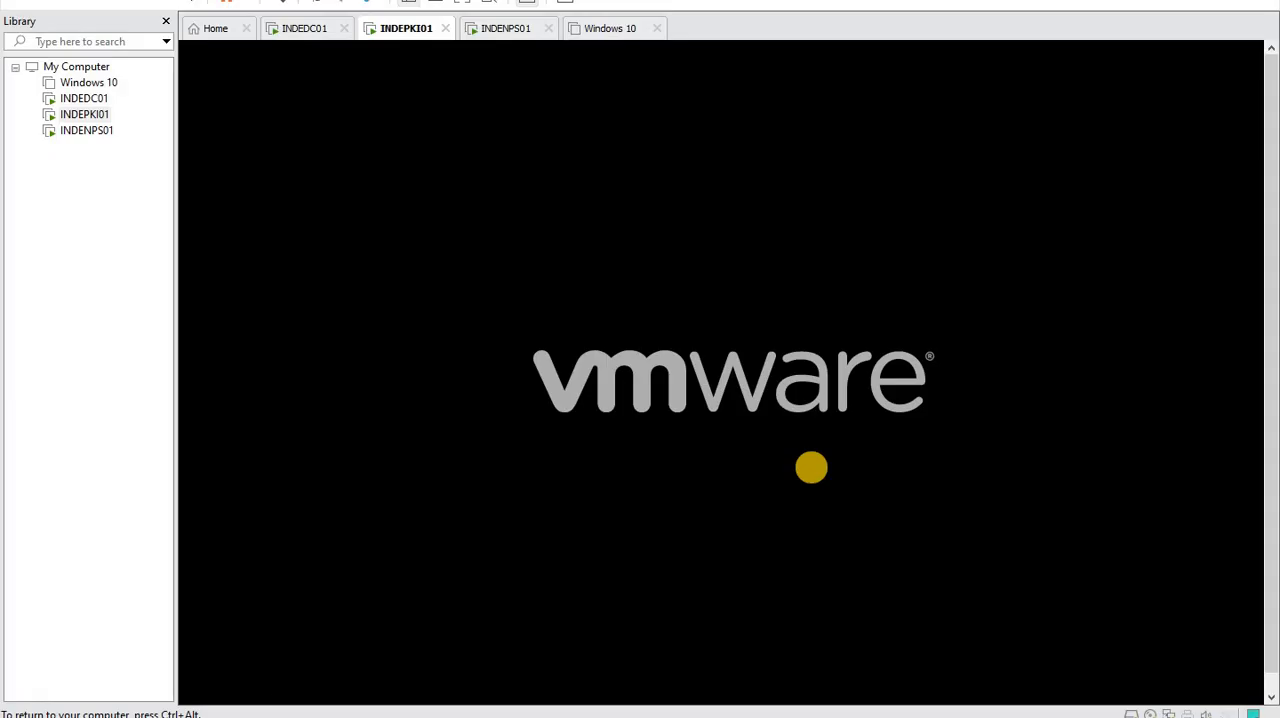
key(F8)
key(ctrl+alt)
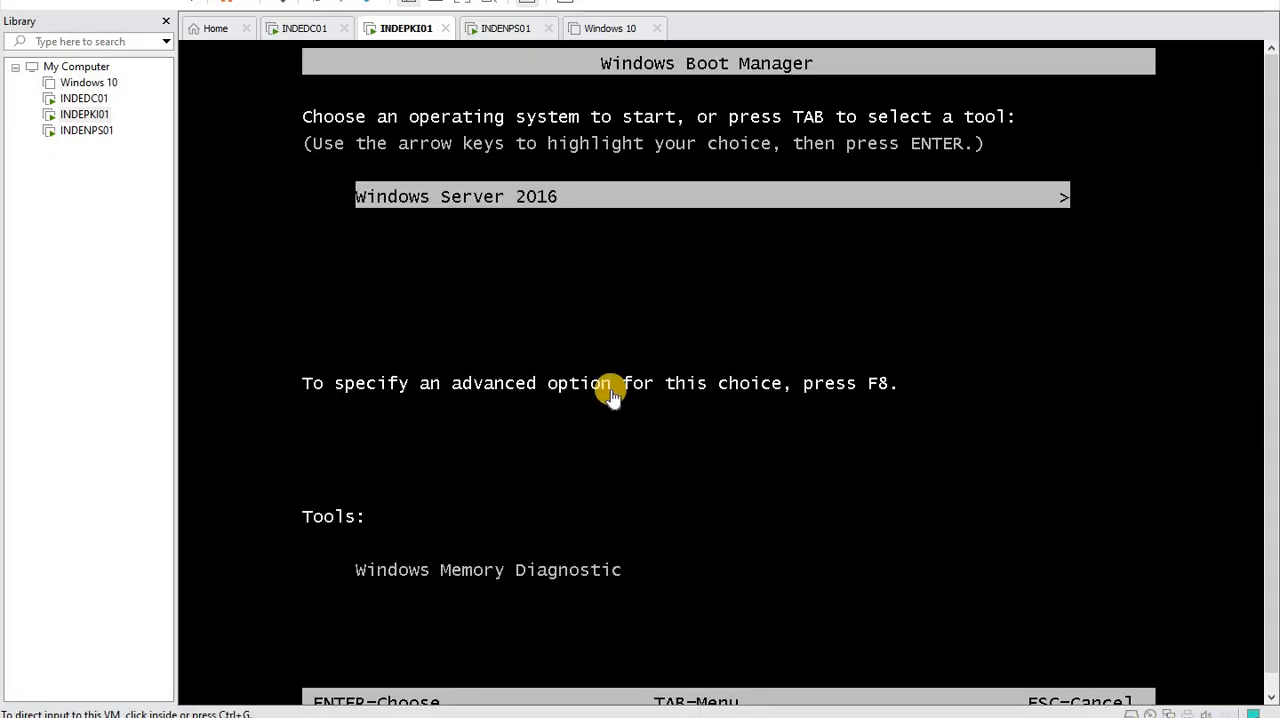
right_click(88, 115)
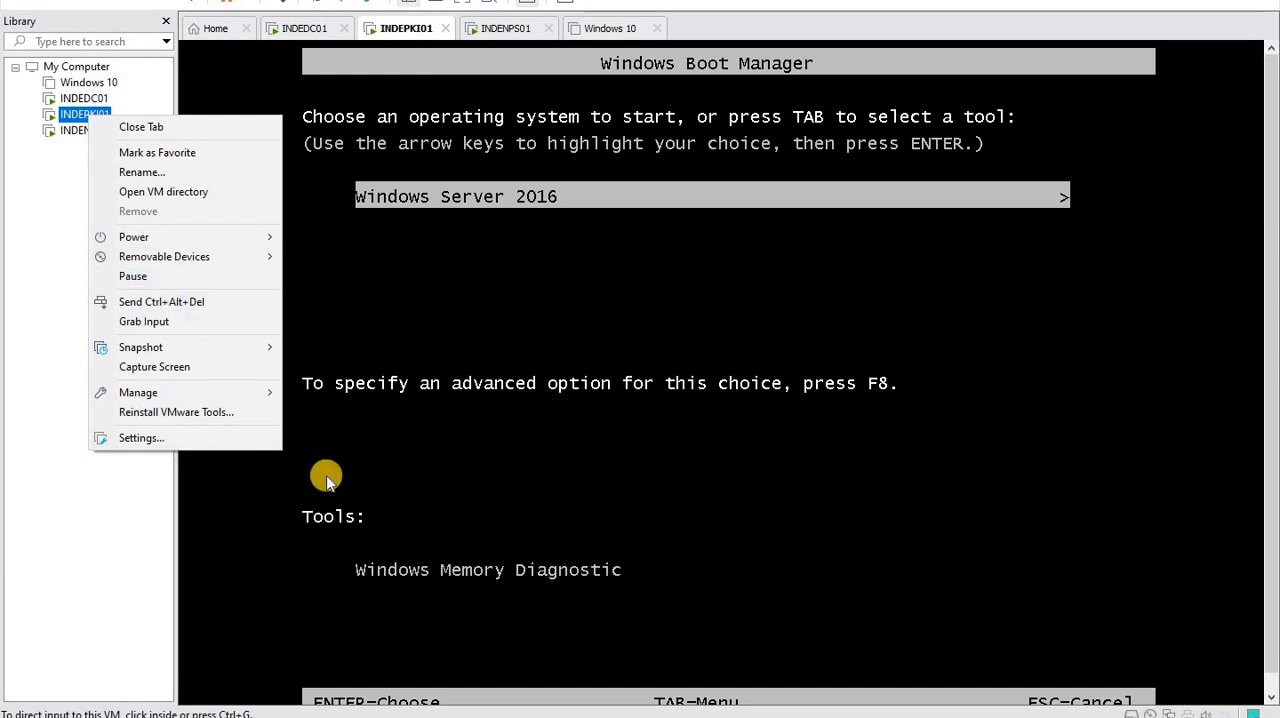
click(448, 482)
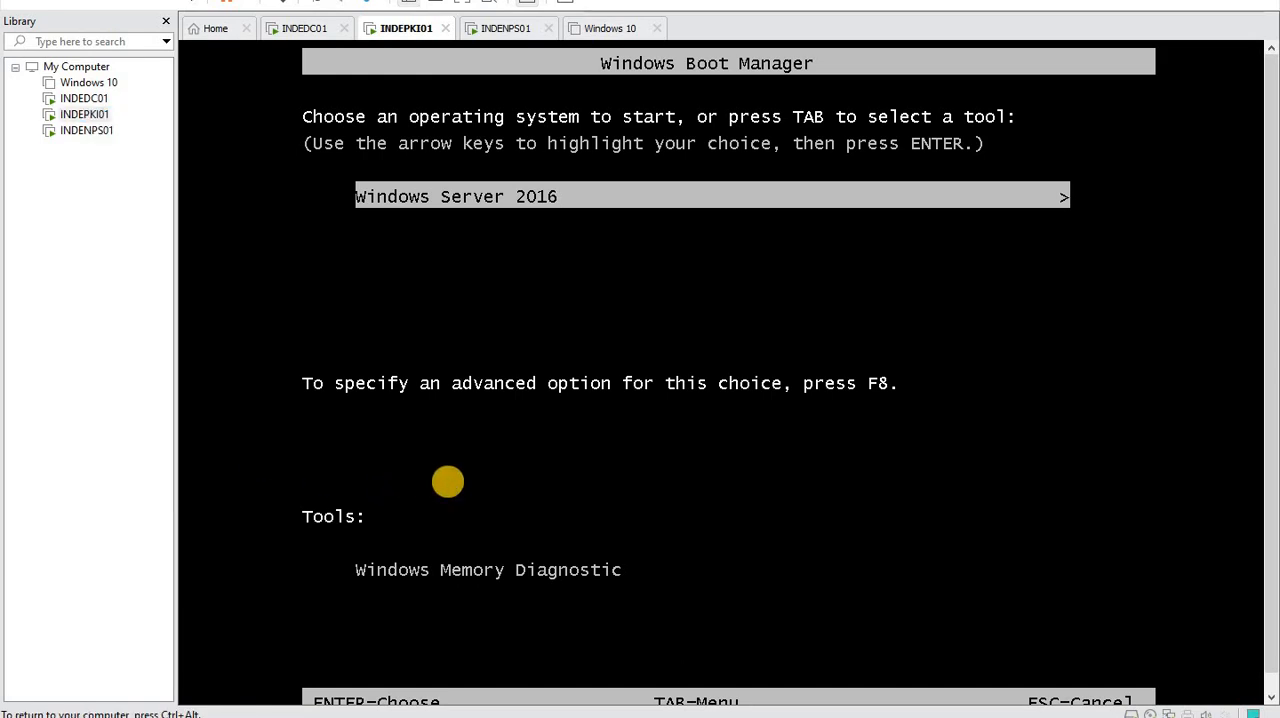
key(Return)
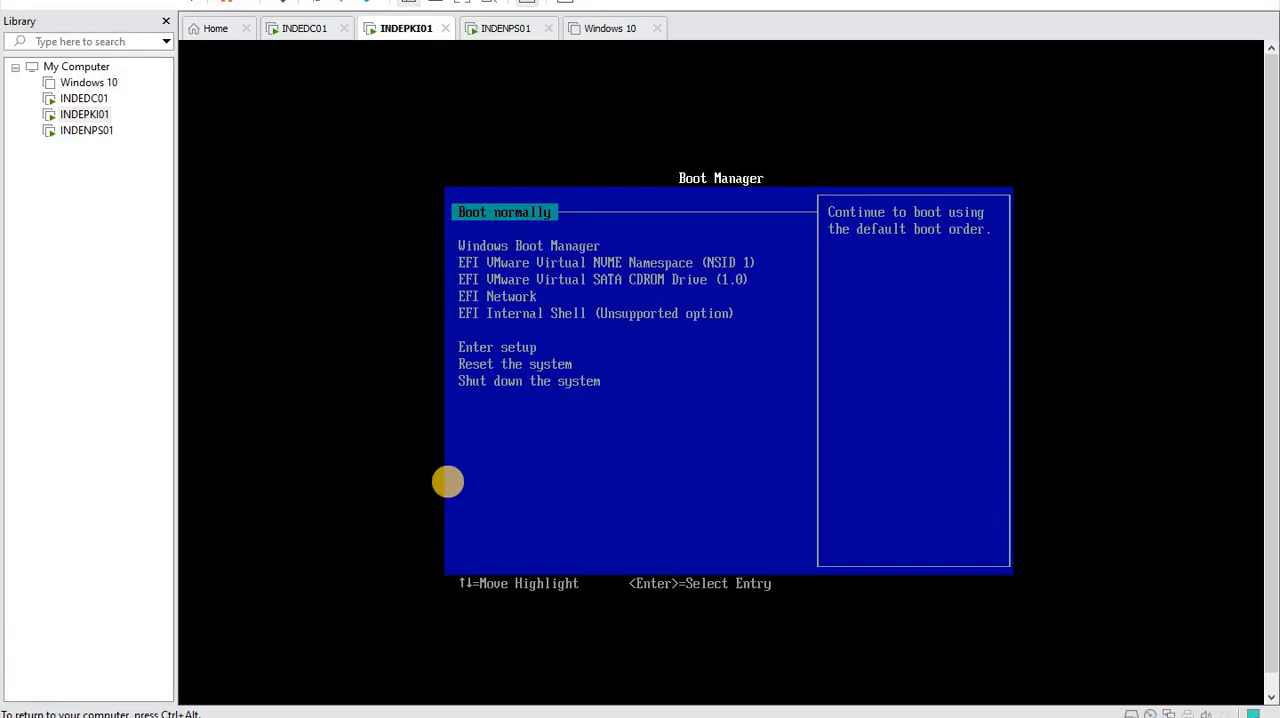
- Restart the INDEPKI01 virtual machine through the hypervisor to boot it afresh
right_click(88, 115)
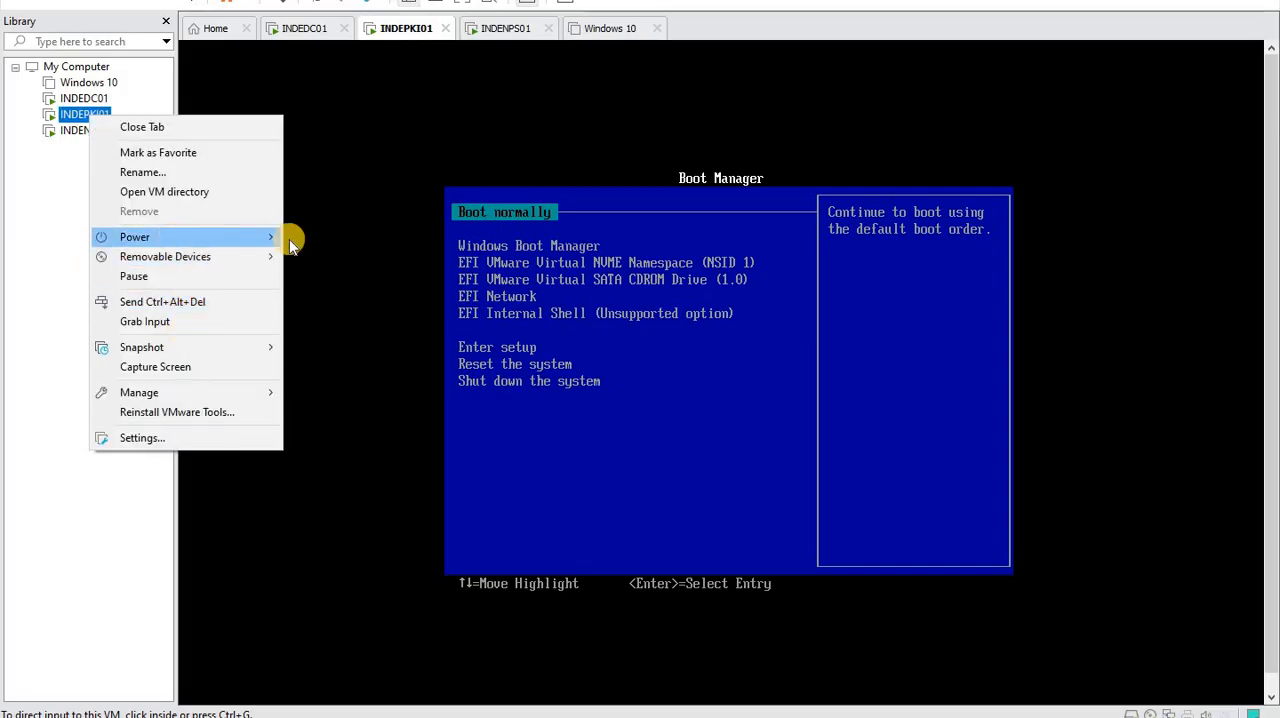
mouse_move(289, 239)
click(357, 297)
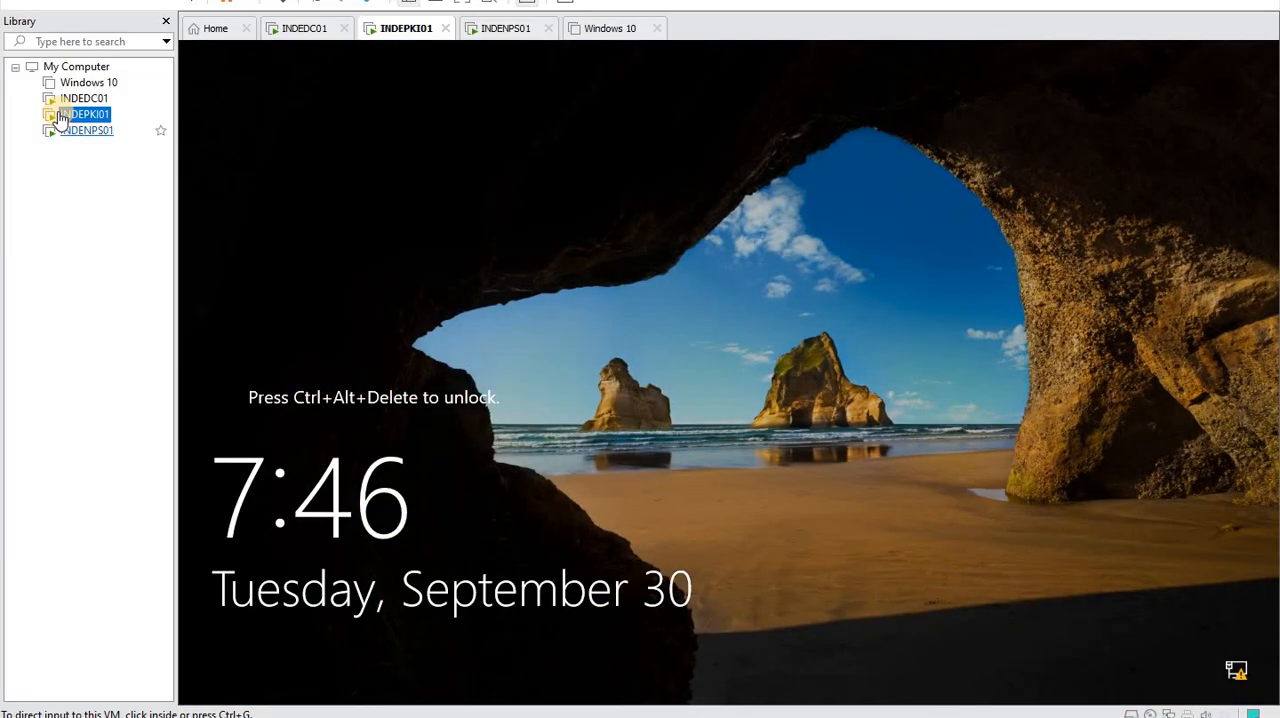
- Unlock the INDEPKI01 virtual machine and sign in to the admin account by entering its password
right_click(85, 116)
click(268, 294)
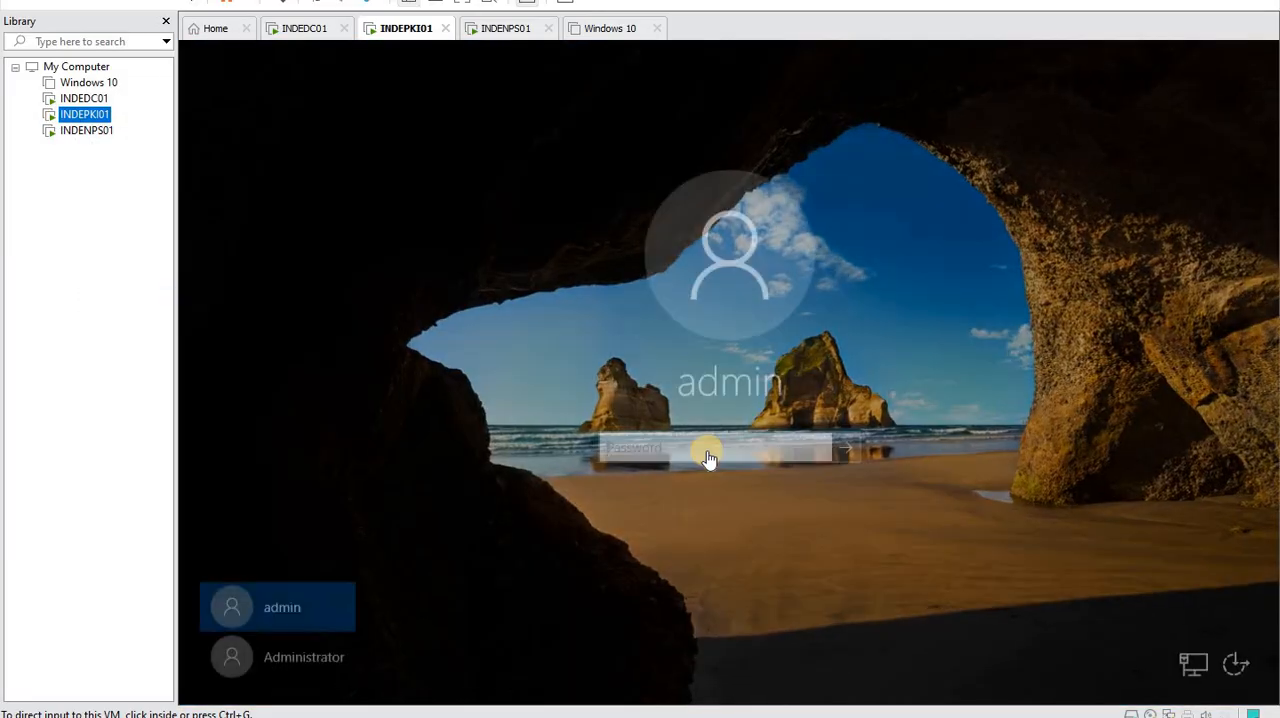
click(707, 452)
text(•)
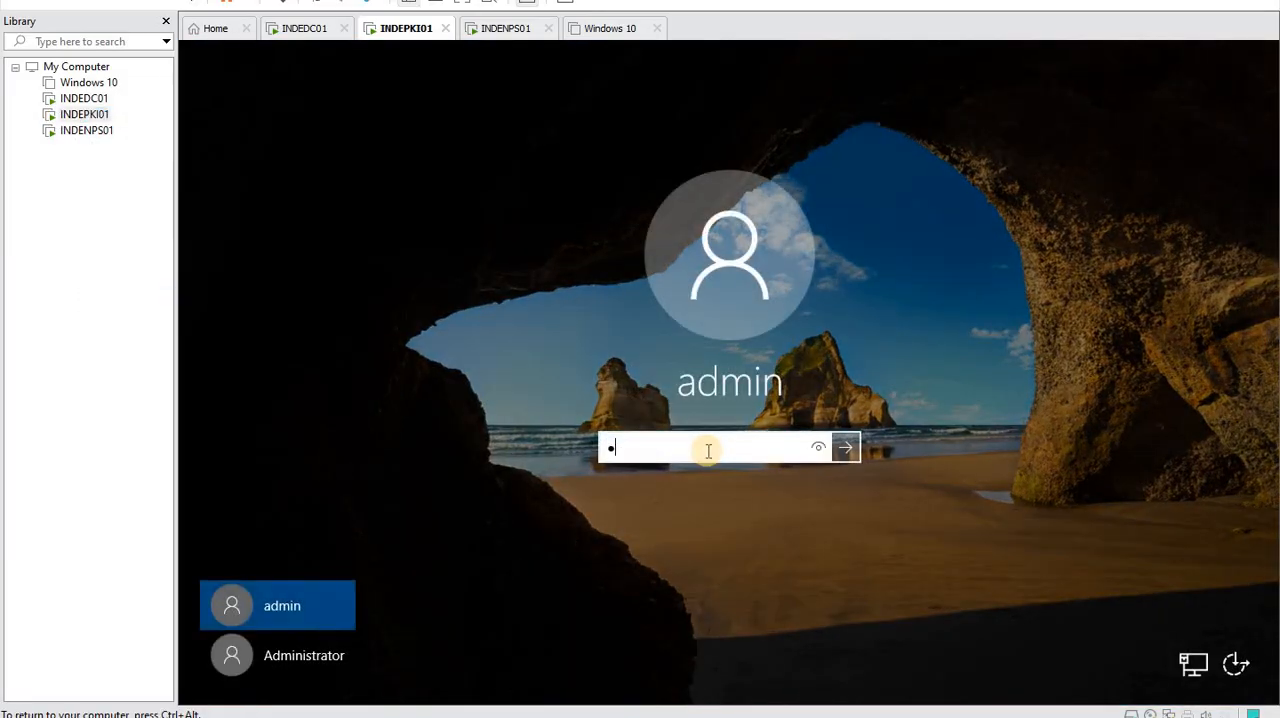
text(••••••)
key(Return)
click(731, 477)
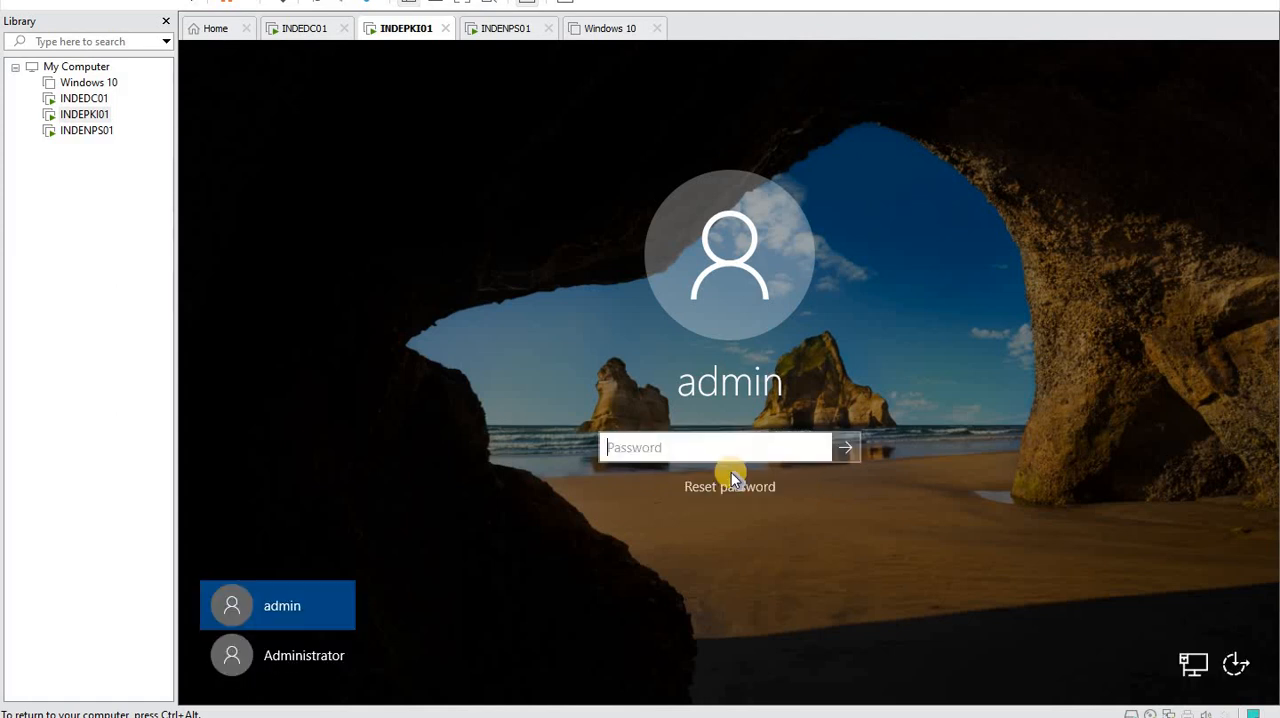
text(••••••••)
key(Return)
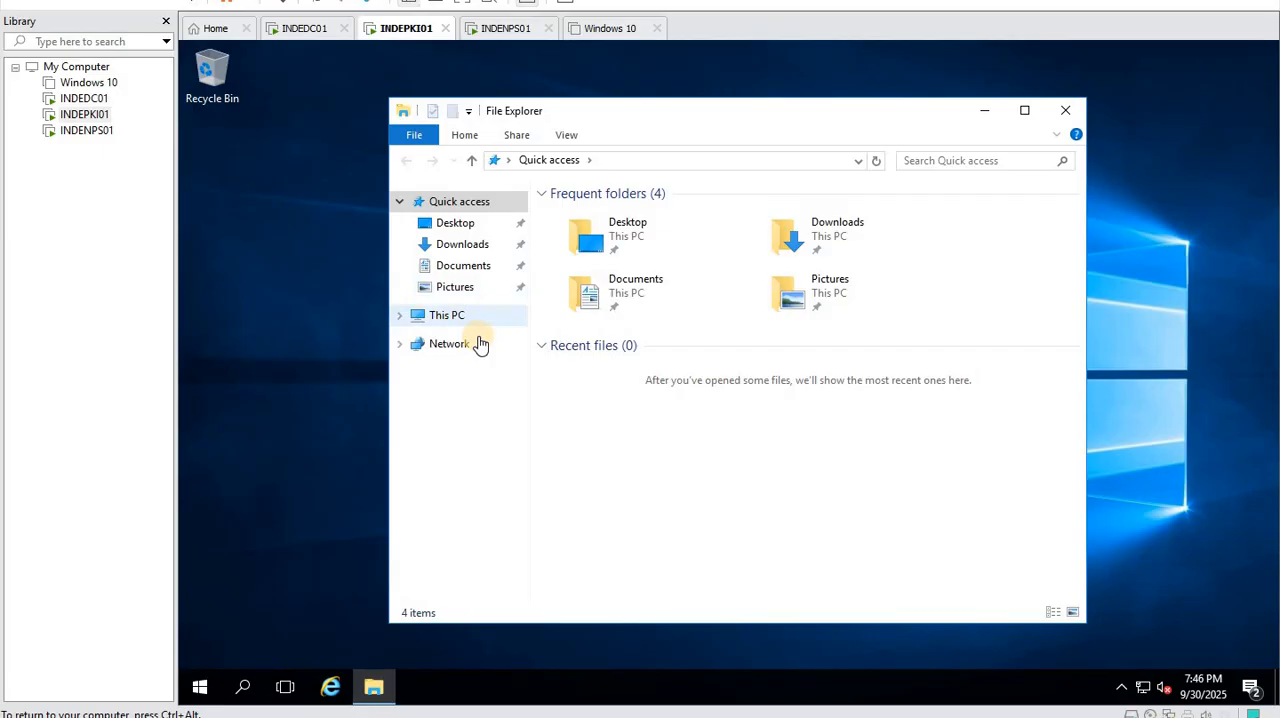
- Open the computer name settings from This PC's system properties and submit membership of the karnav.lan domain
right_click(456, 316)
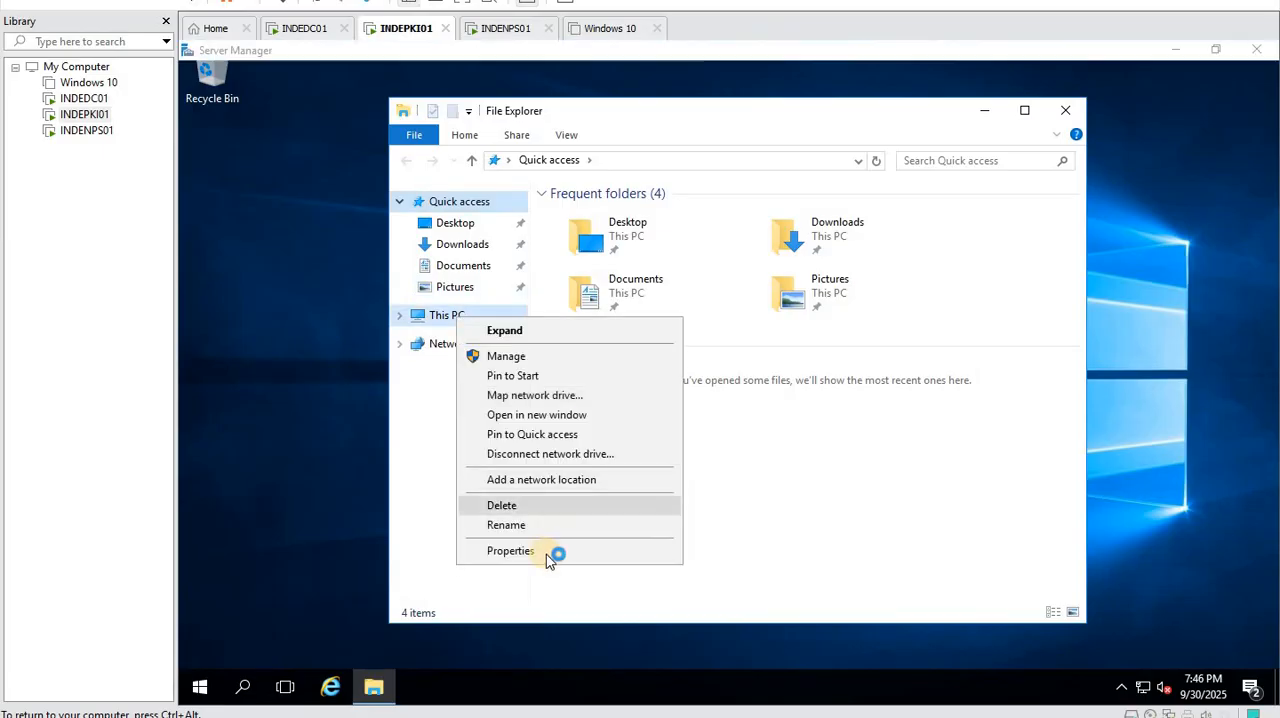
click(510, 551)
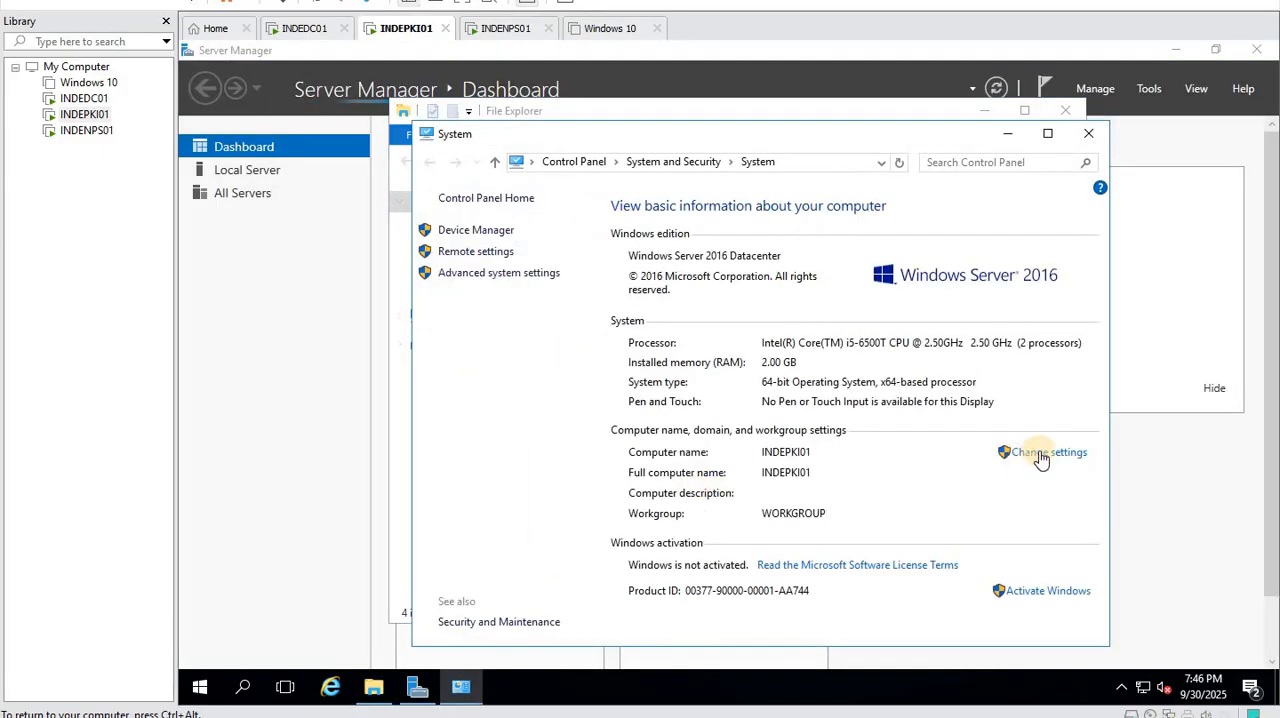
click(1045, 452)
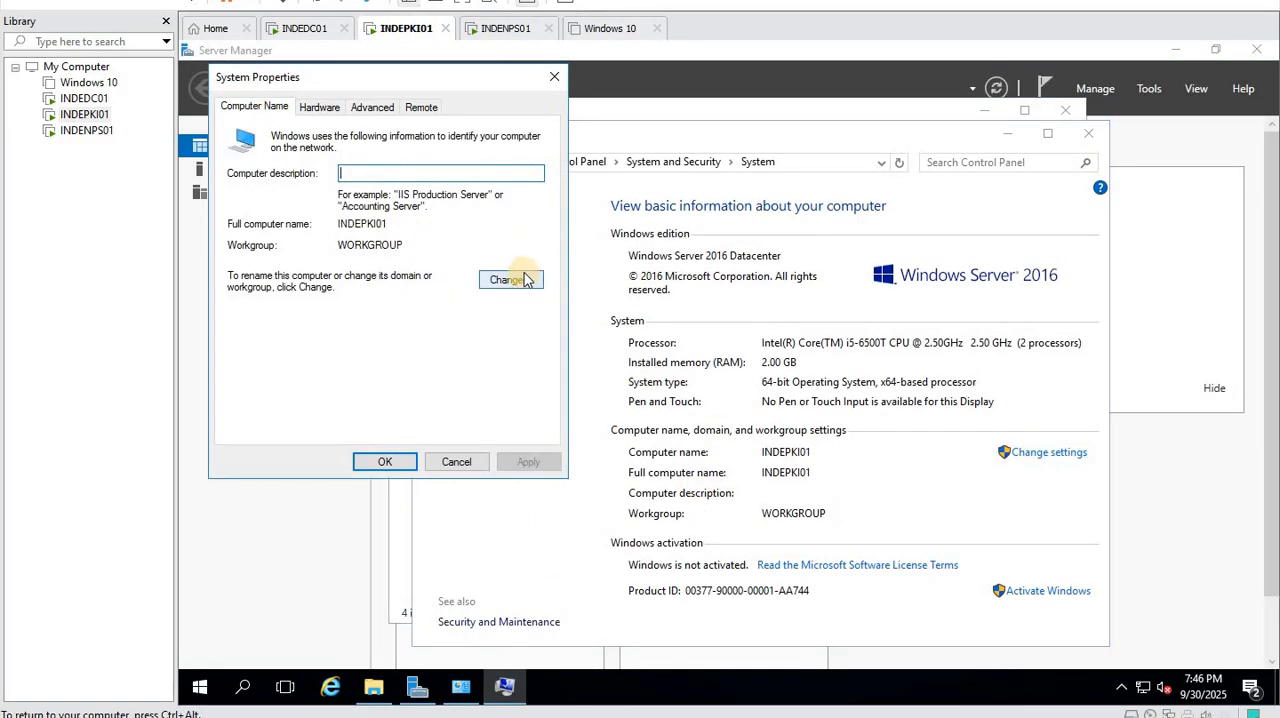
click(508, 278)
click(300, 320)
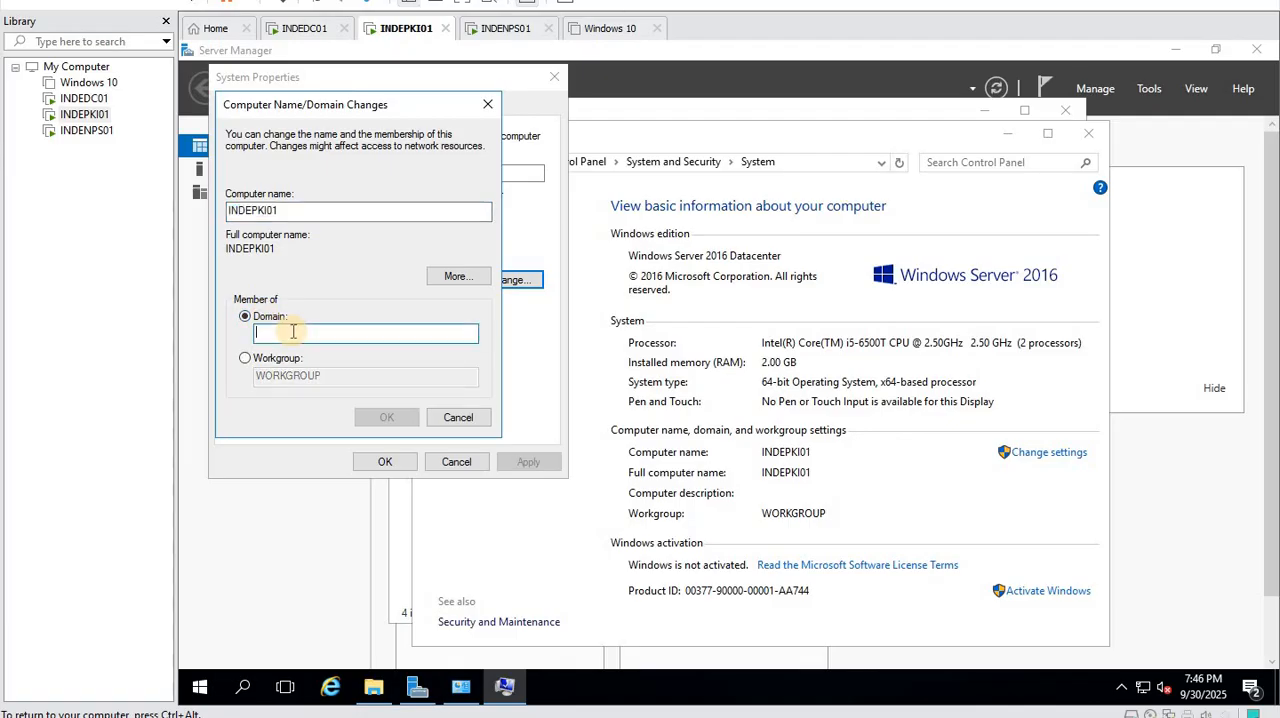
text(kamav.lan)
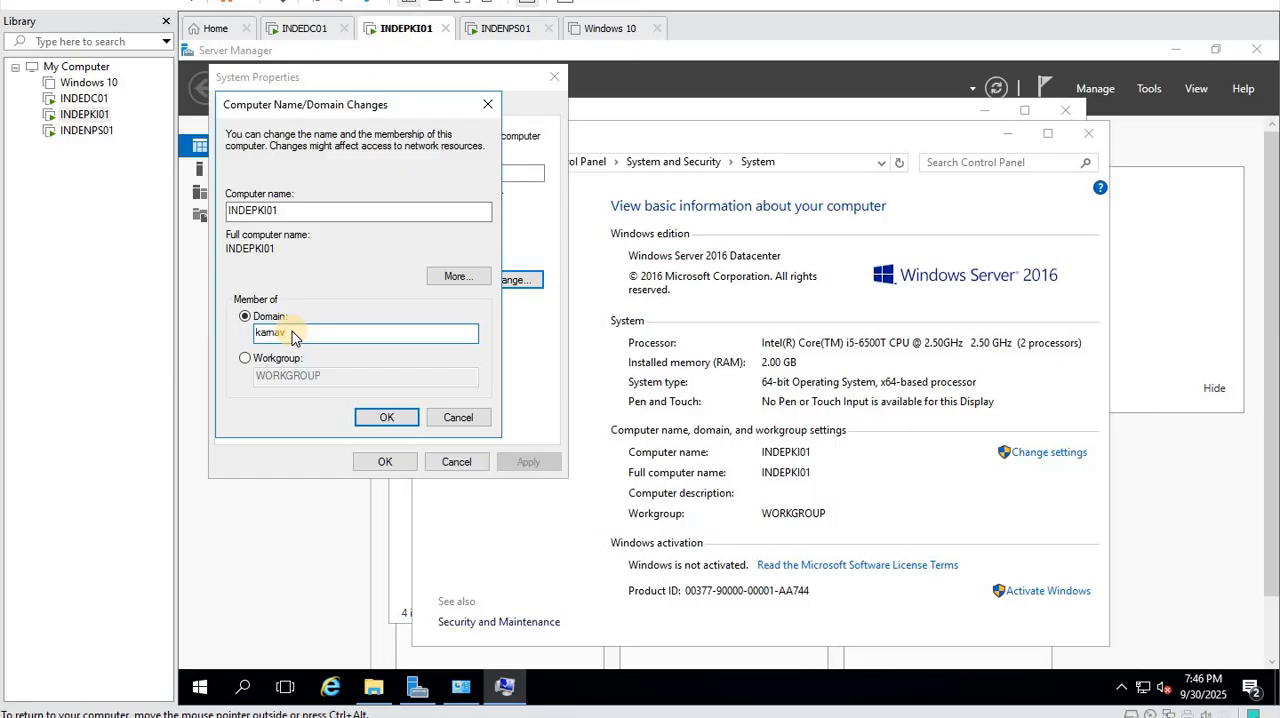
click(380, 415)
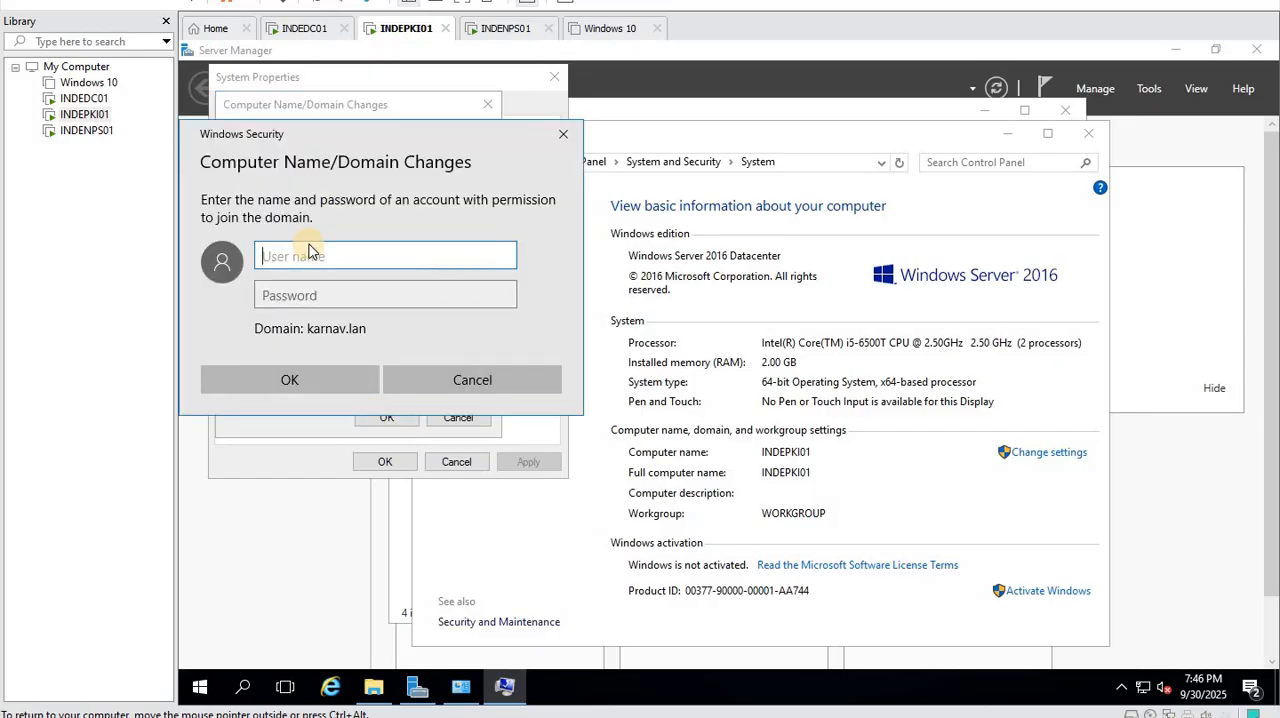
- Authorize the domain join with the domain account's user name and password
text(mark)
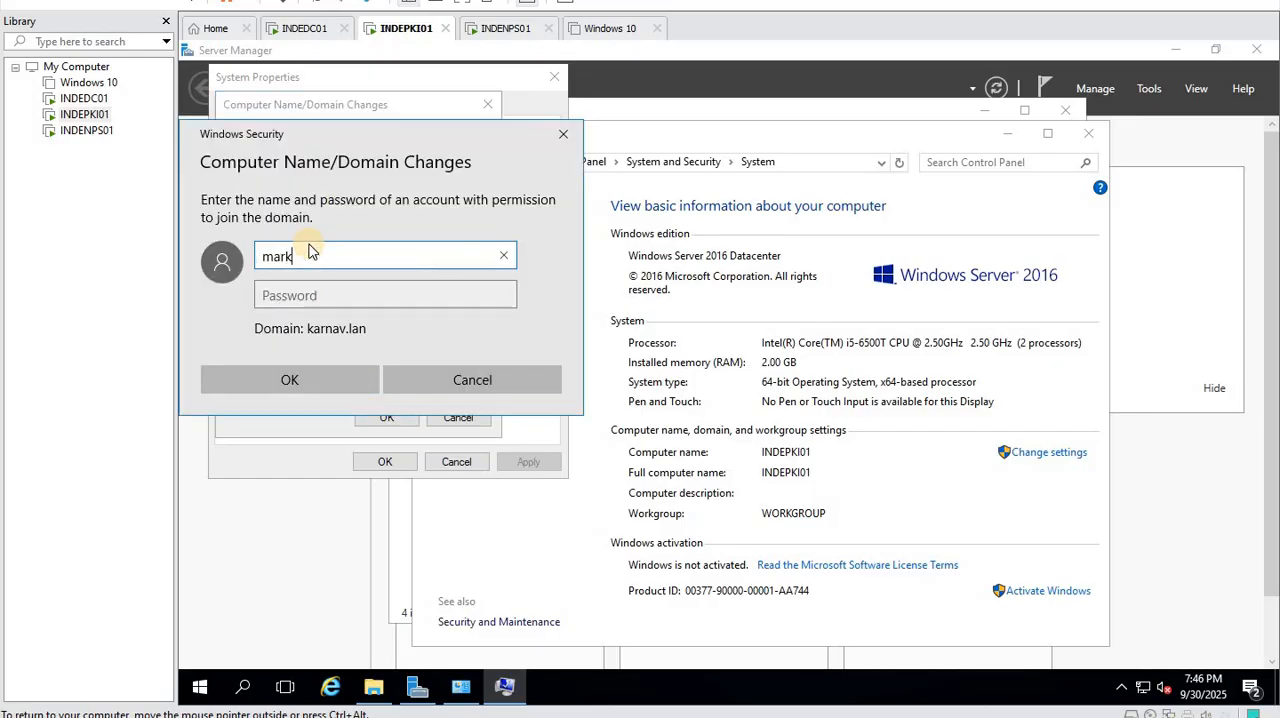
key(Tab)
text(*)
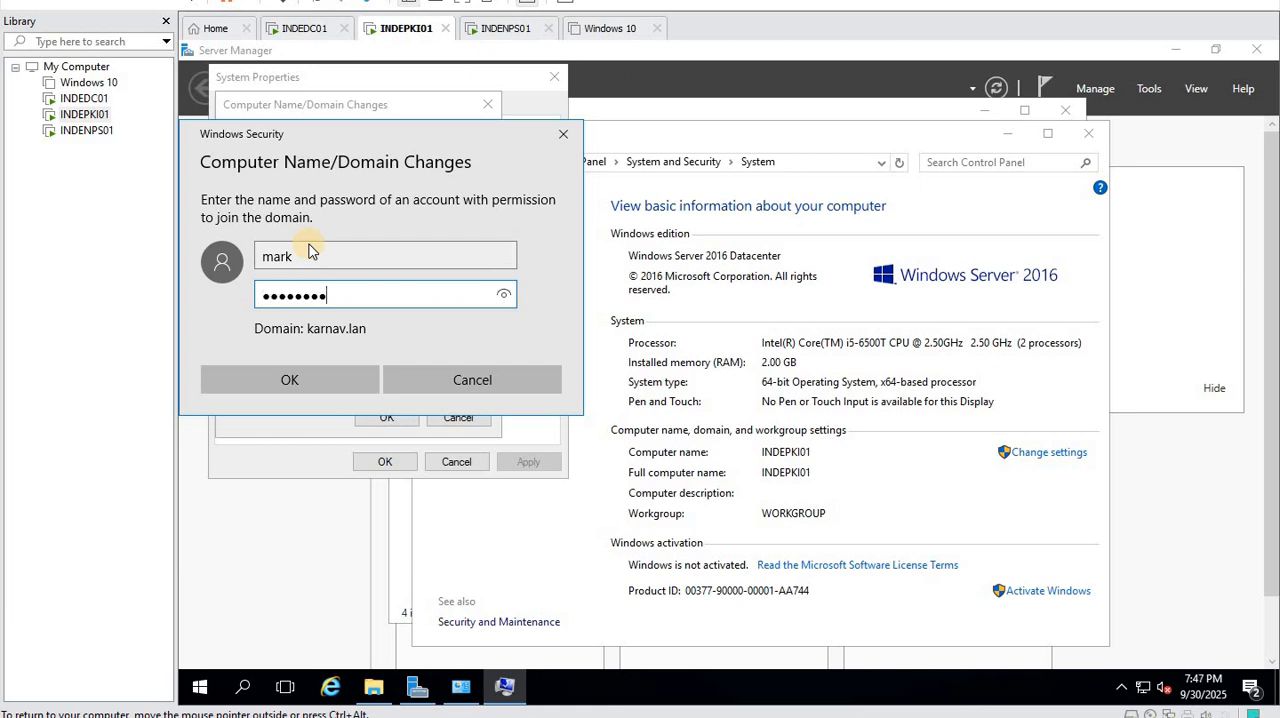
text(*******)
click(340, 378)
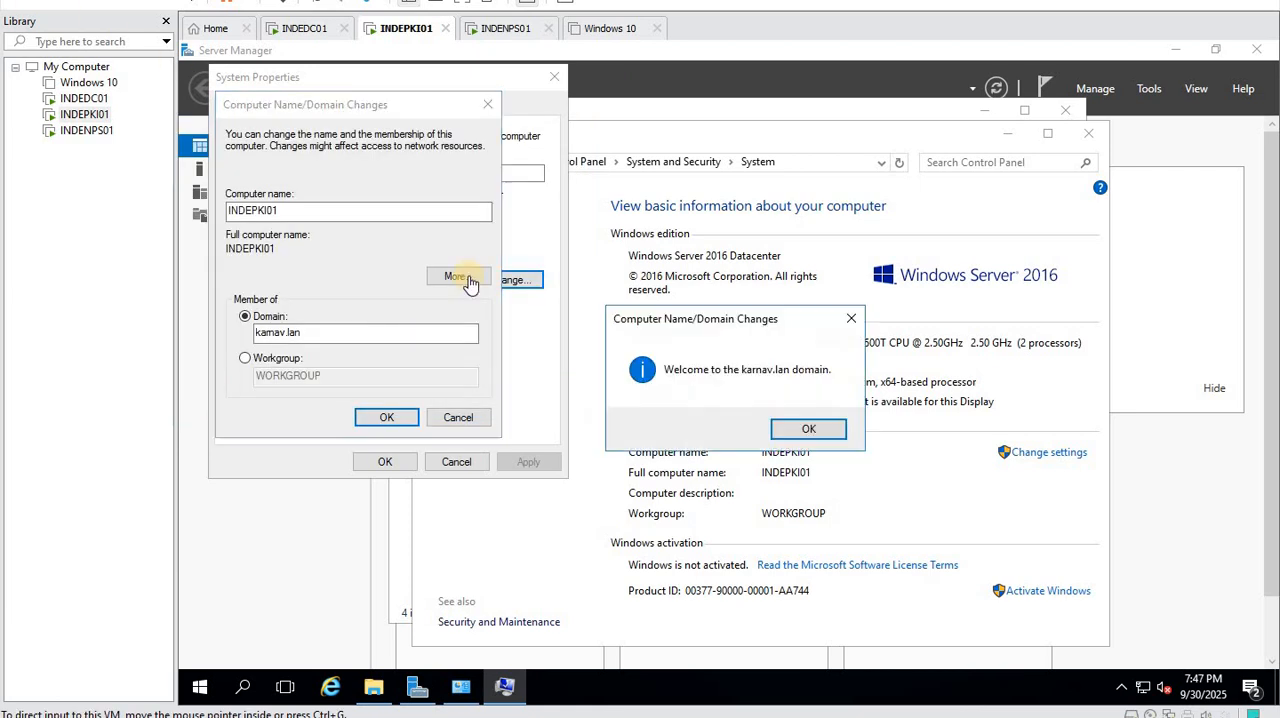
- Acknowledge the domain welcome and restart notices, close System Properties and restart the server immediately
click(790, 430)
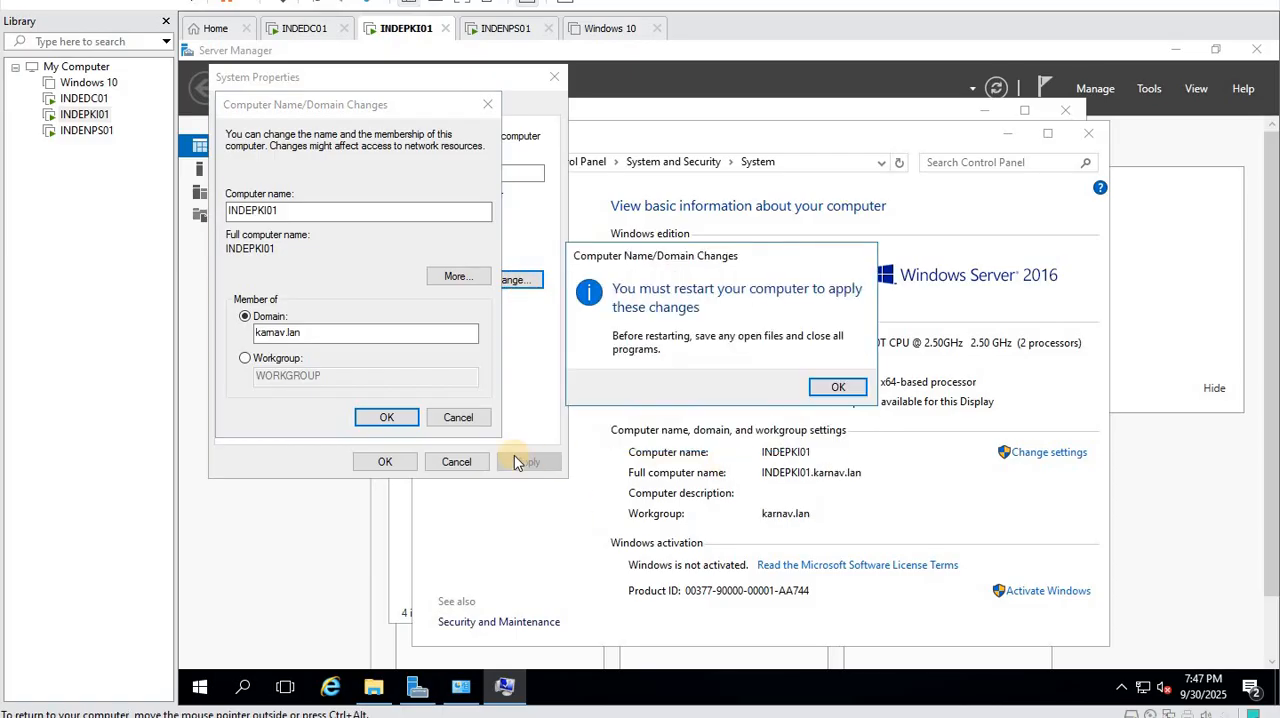
click(838, 387)
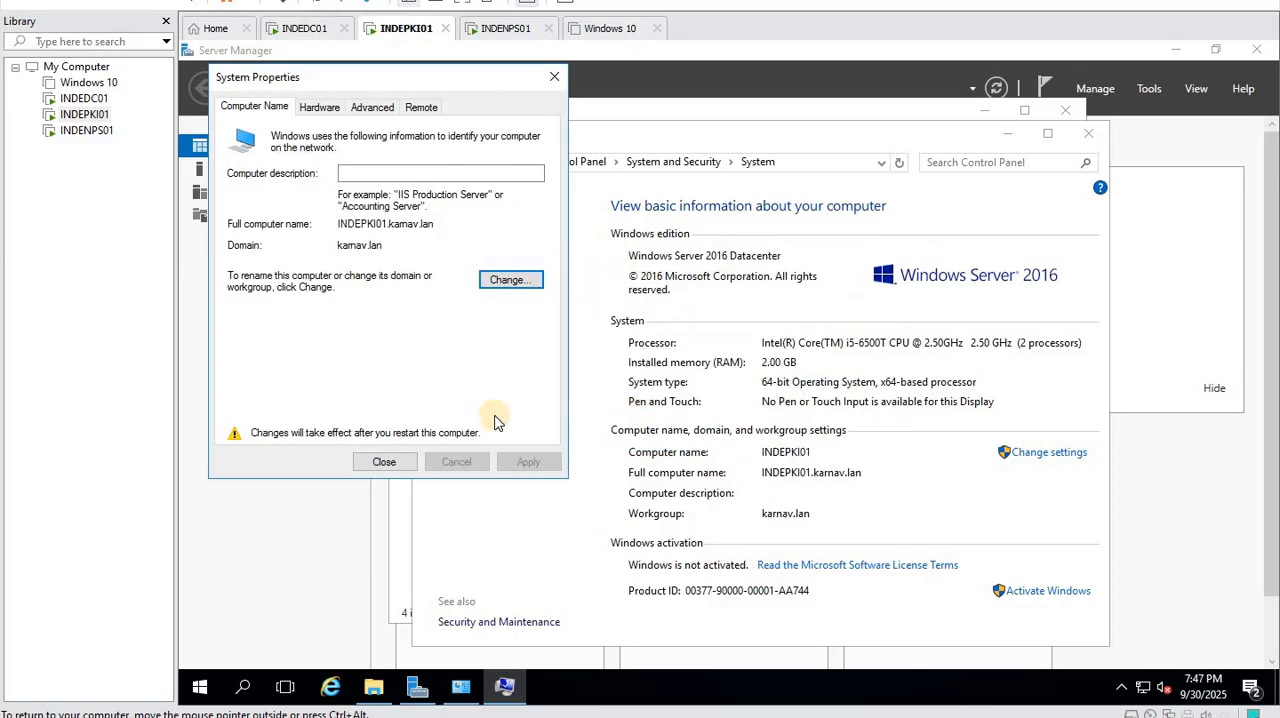
click(386, 462)
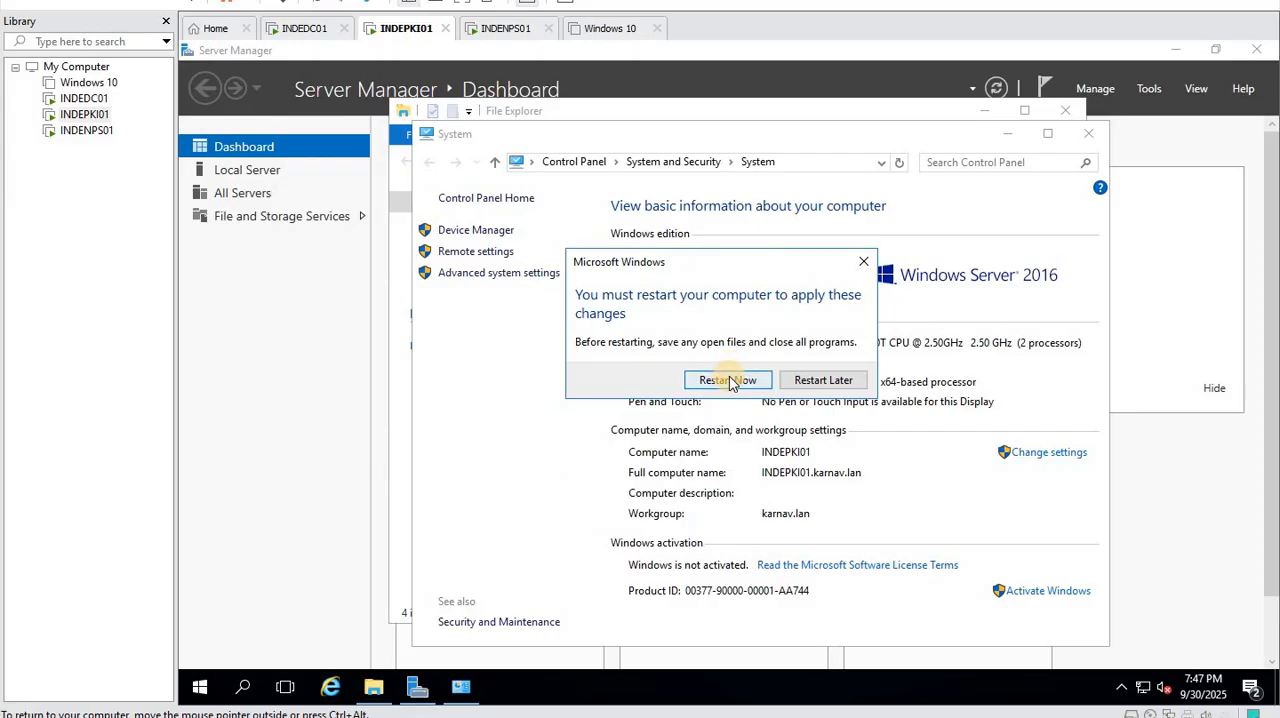
click(728, 381)
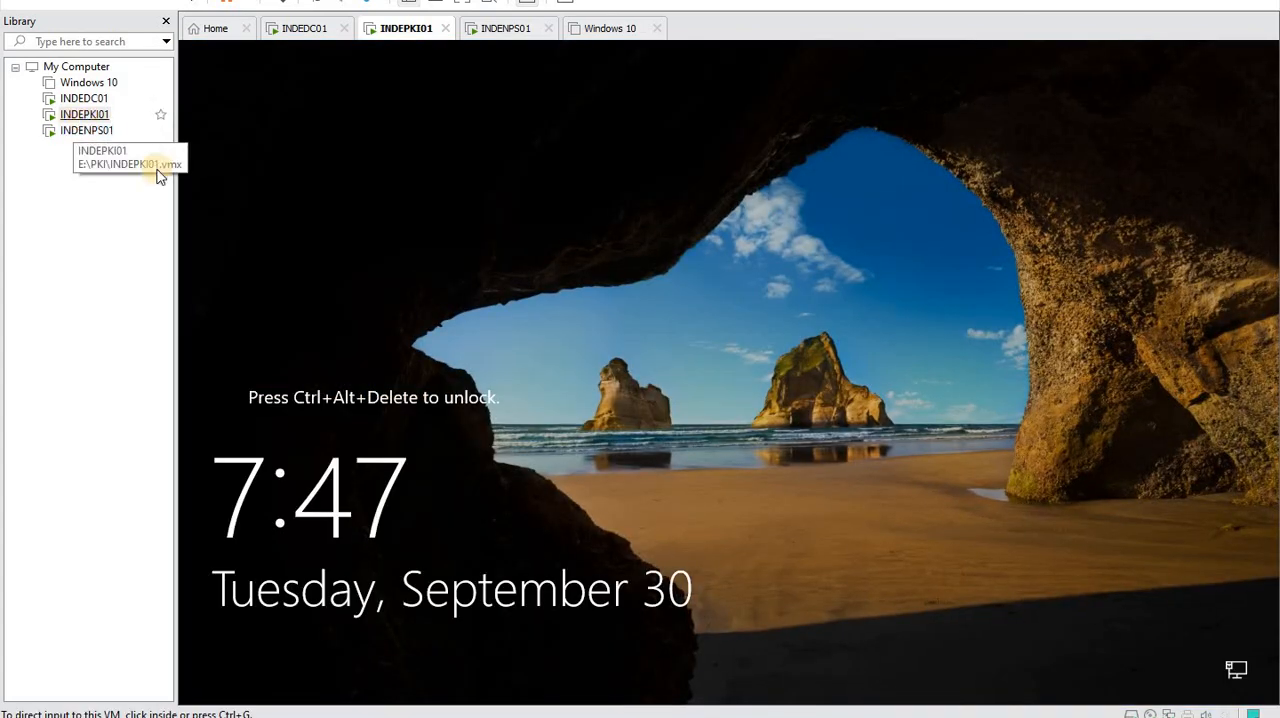
- Unlock INDEPKI01 and sign in to the KARNAV domain as another user with the domain account's user name and password
right_click(84, 114)
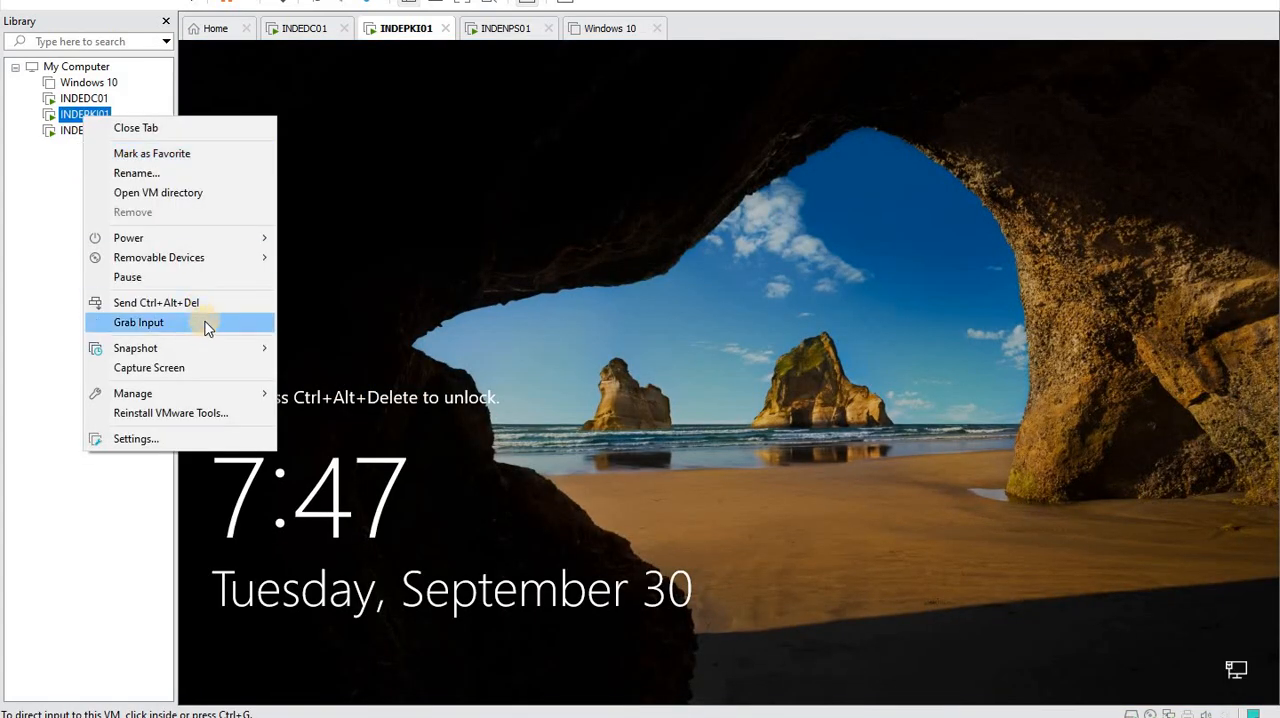
click(206, 297)
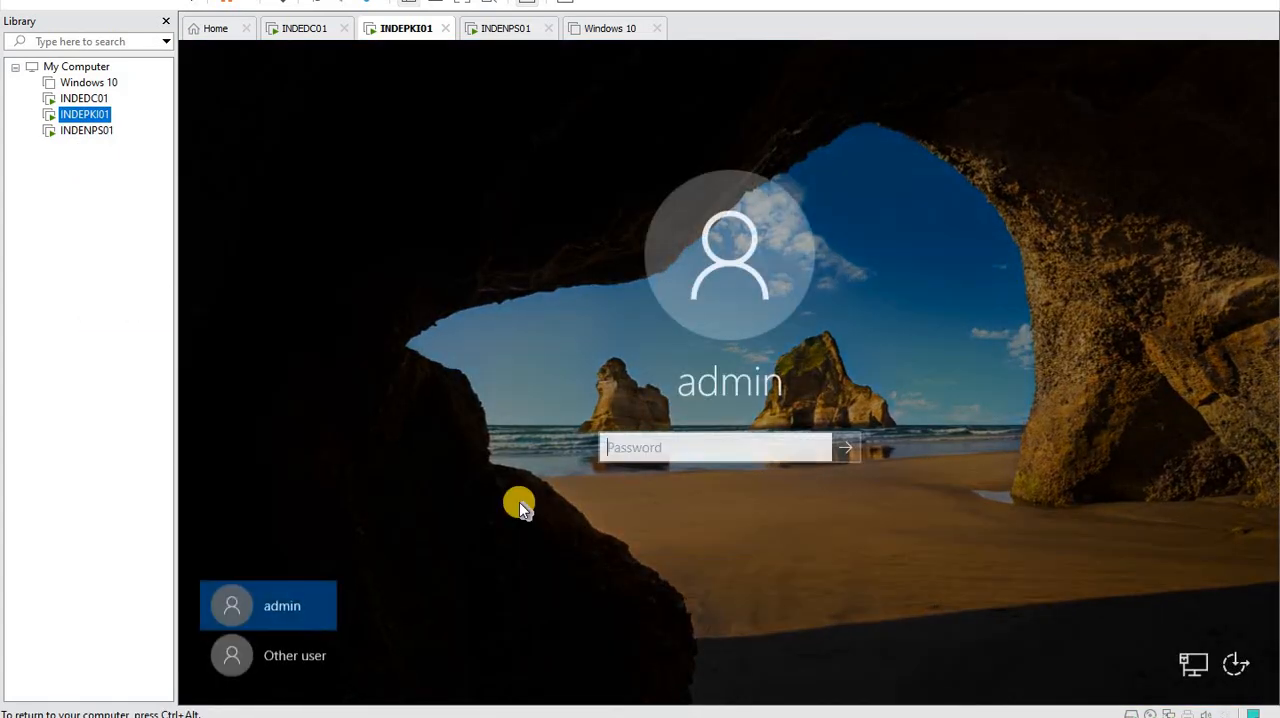
click(300, 656)
click(645, 440)
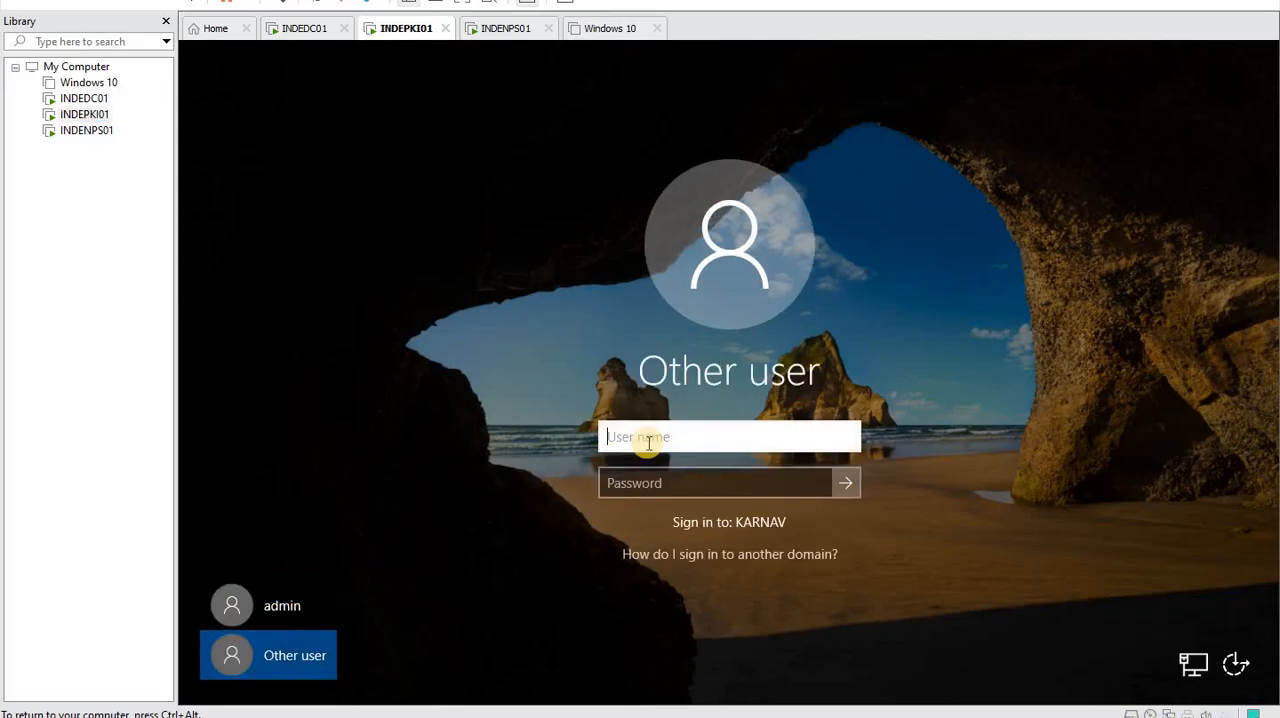
text(mark)
key(Tab)
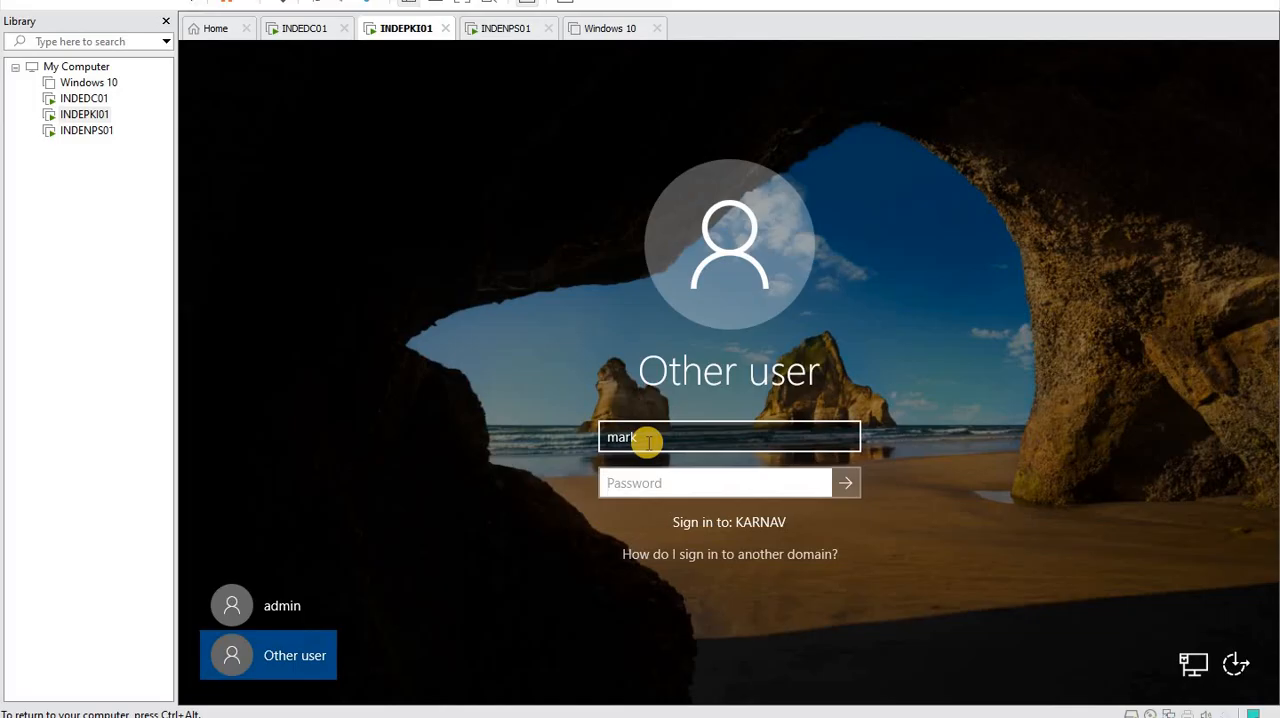
text(P)
key(Return)
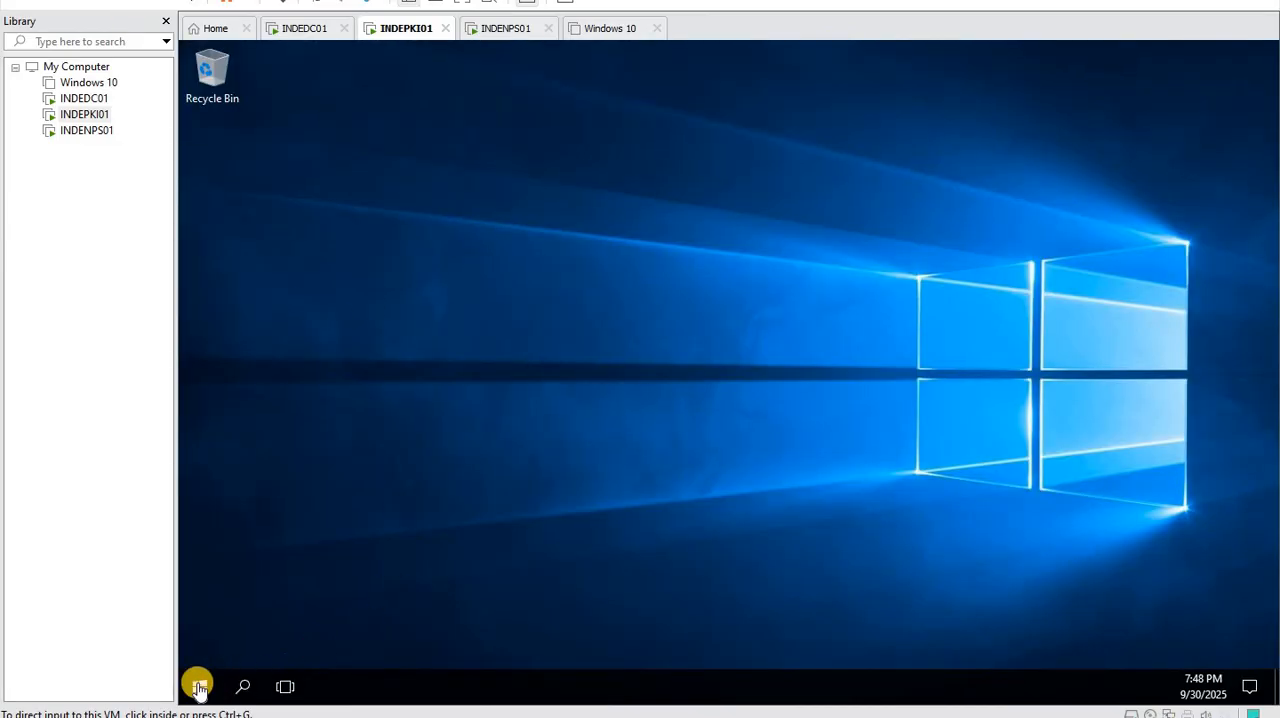
- Start the Add Roles and Features Wizard from Server Manager and accept the default installation type with INDEPKI01.karnav.lan as destination server
click(199, 688)
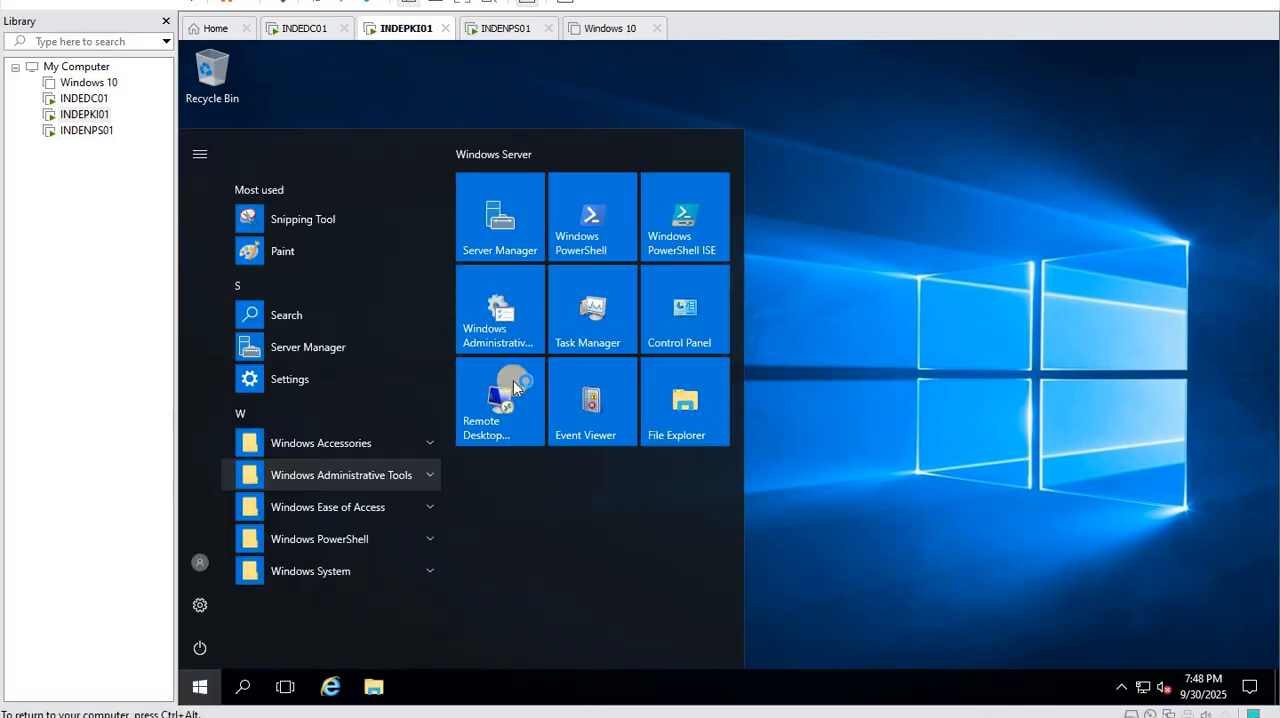
click(505, 218)
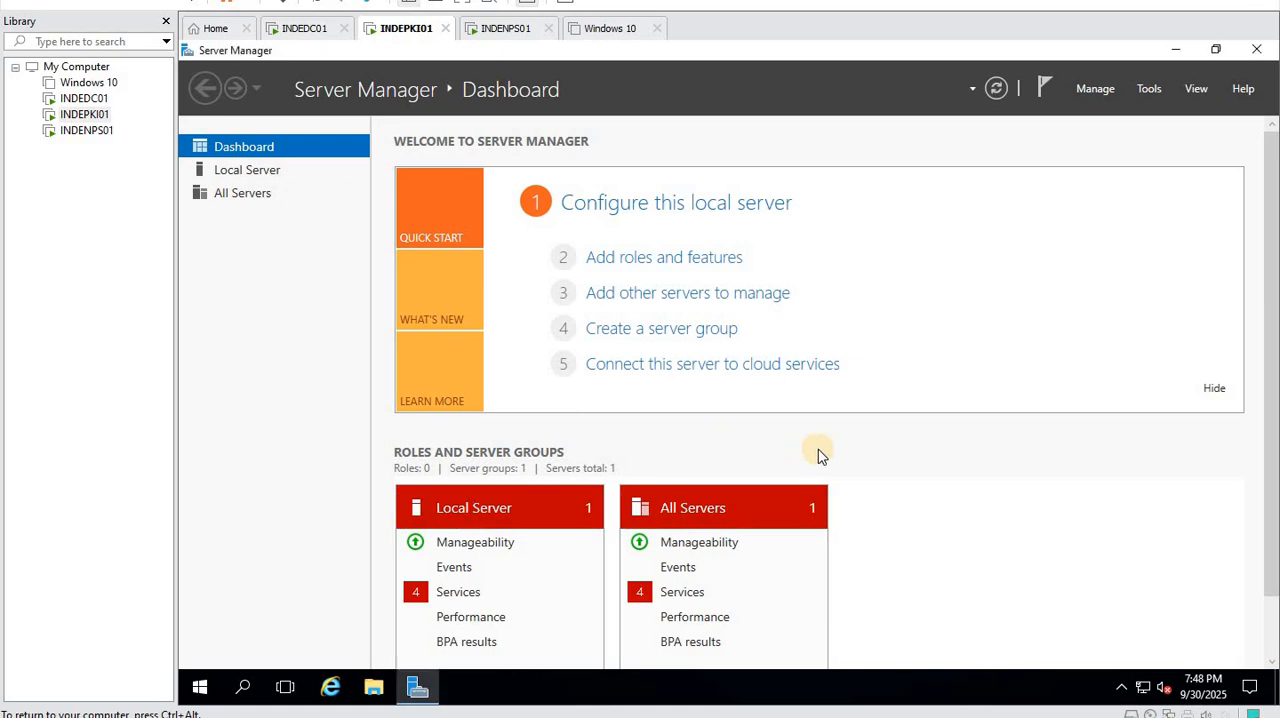
click(683, 269)
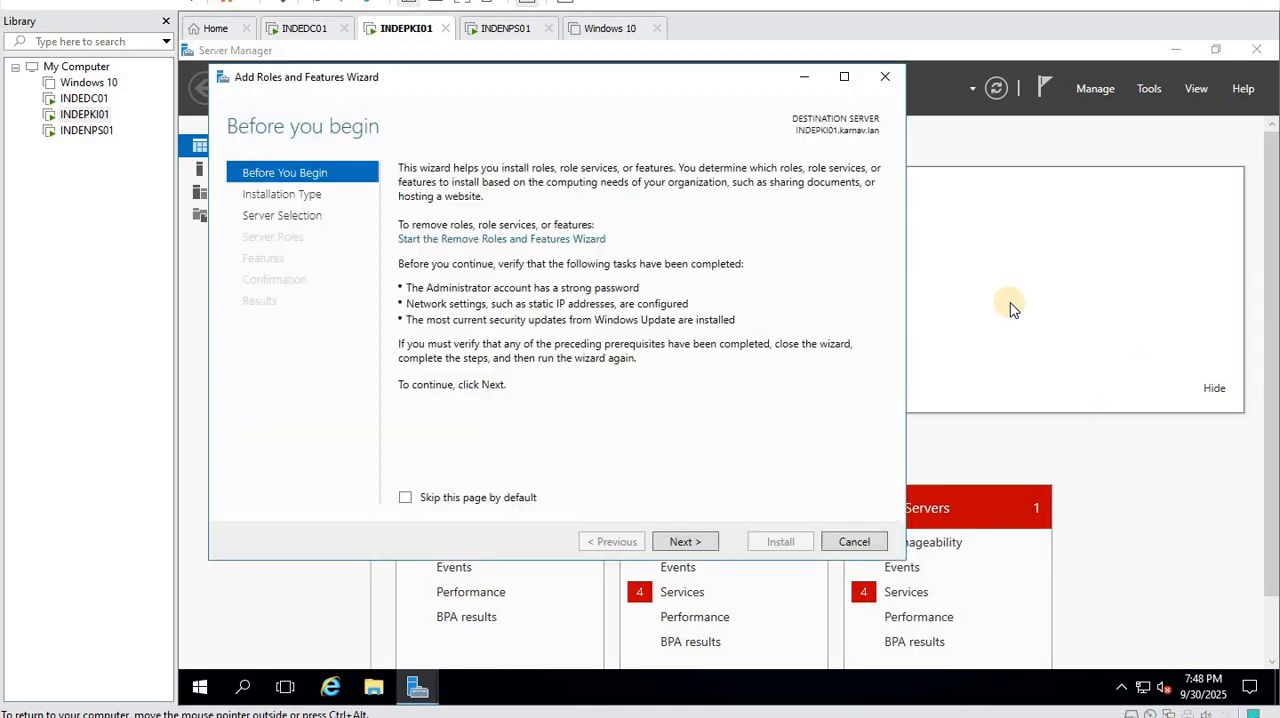
click(473, 502)
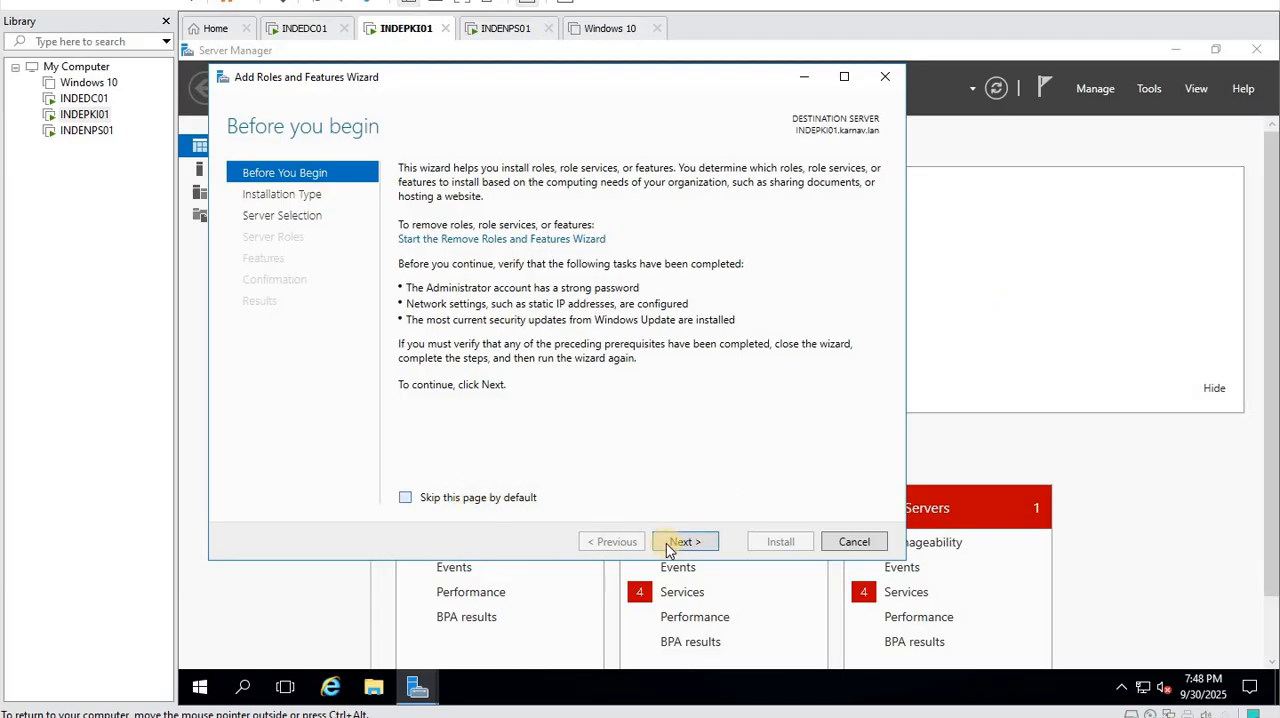
click(684, 541)
click(684, 541)
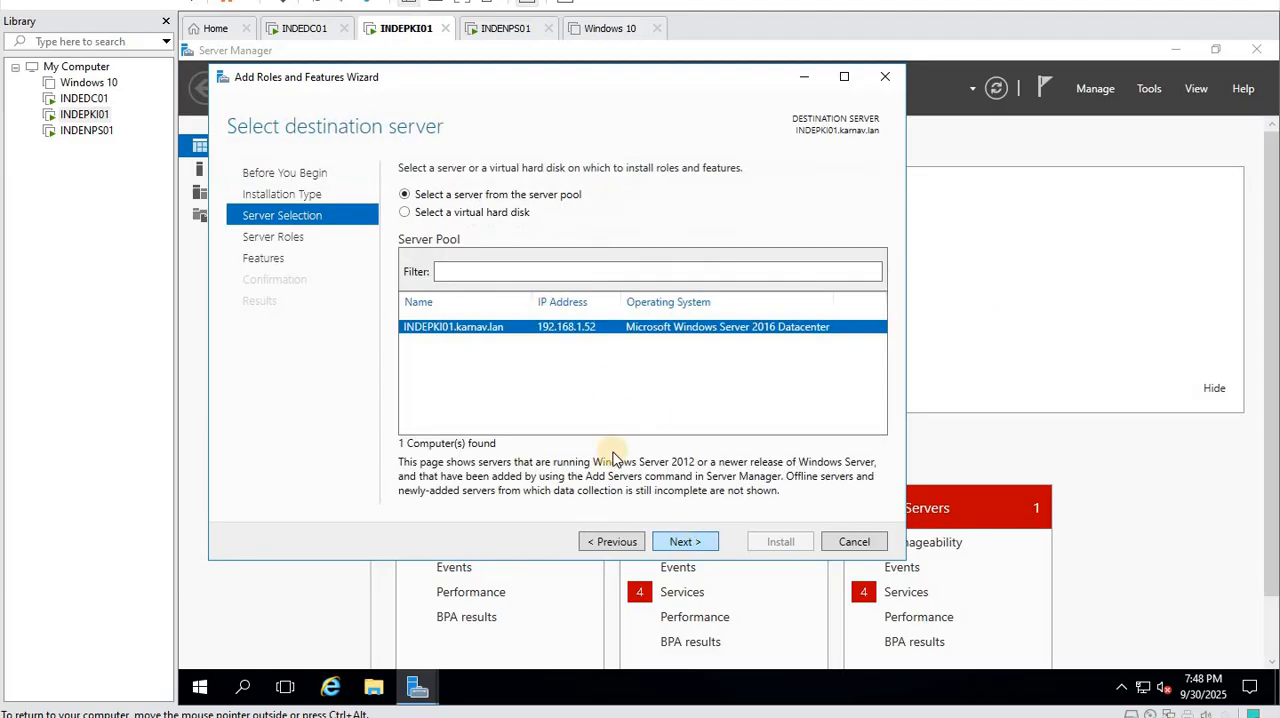
click(684, 541)
- Select the Active Directory Certificate Services server role together with its required features
click(684, 541)
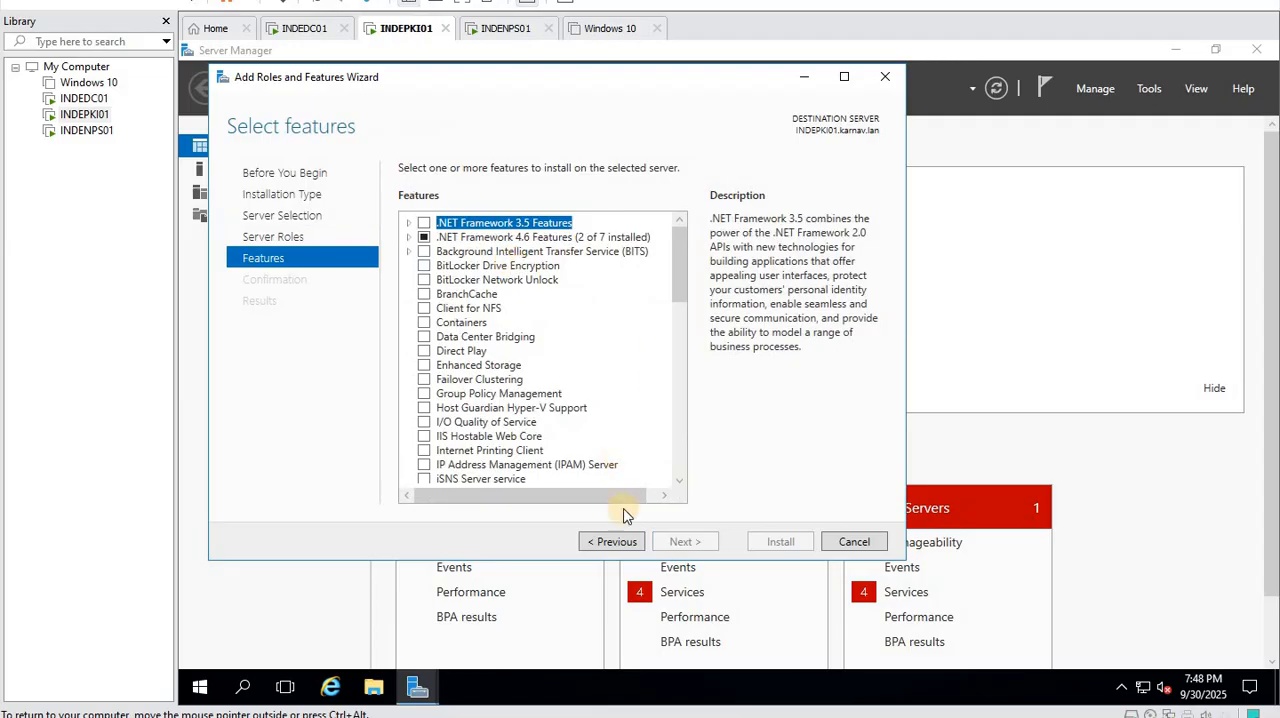
click(624, 536)
click(424, 223)
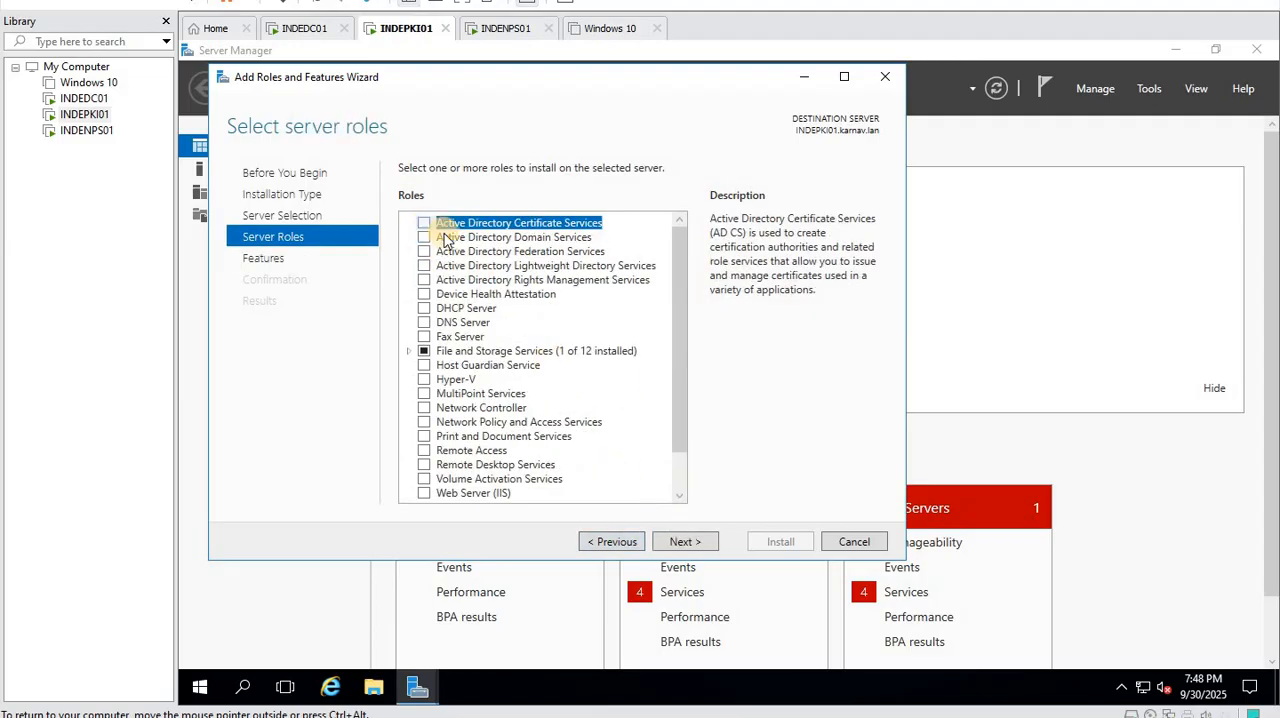
click(608, 466)
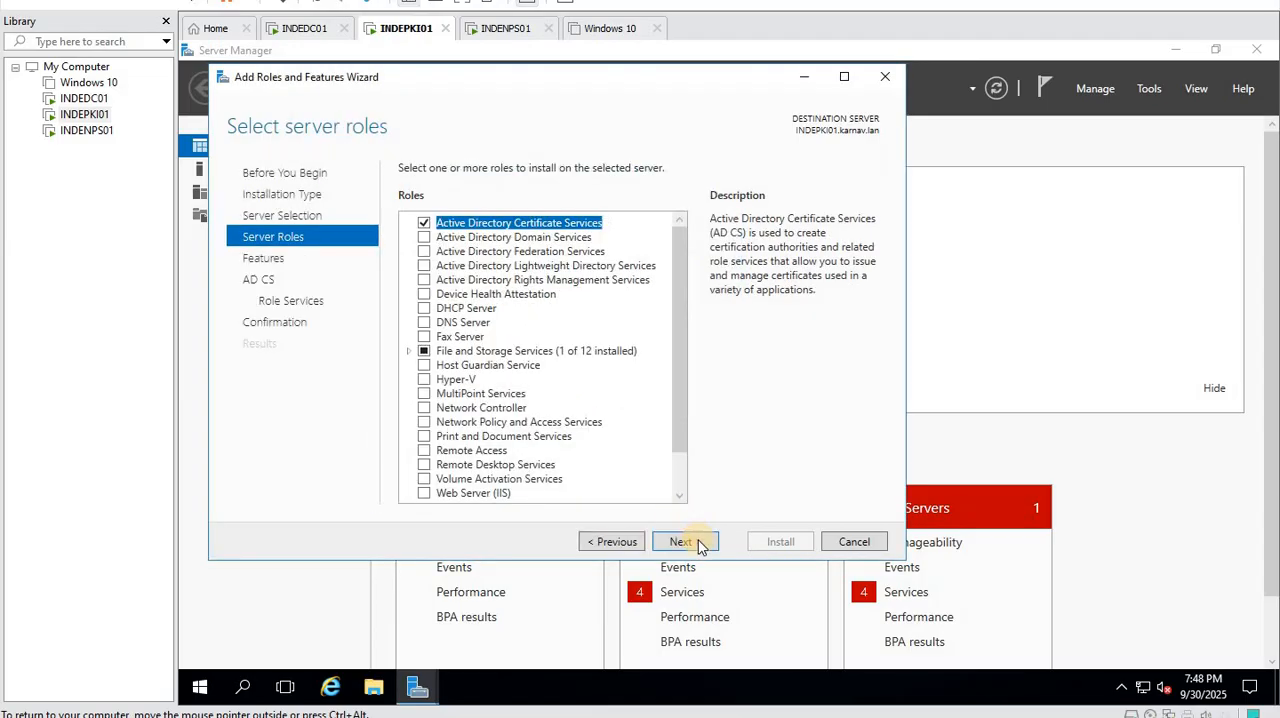
click(697, 545)
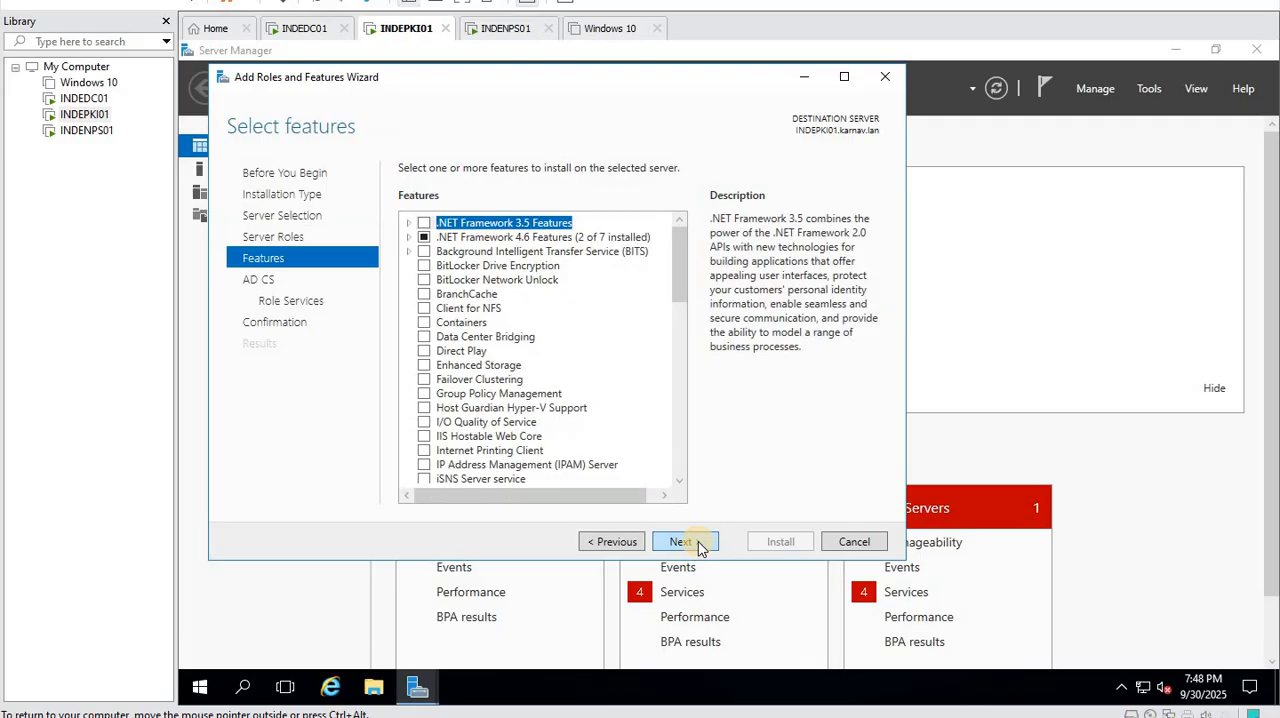
- Keep the default features and add the Certification Authority Web Enrollment role service with its required features alongside Certification Authority
click(698, 546)
click(698, 546)
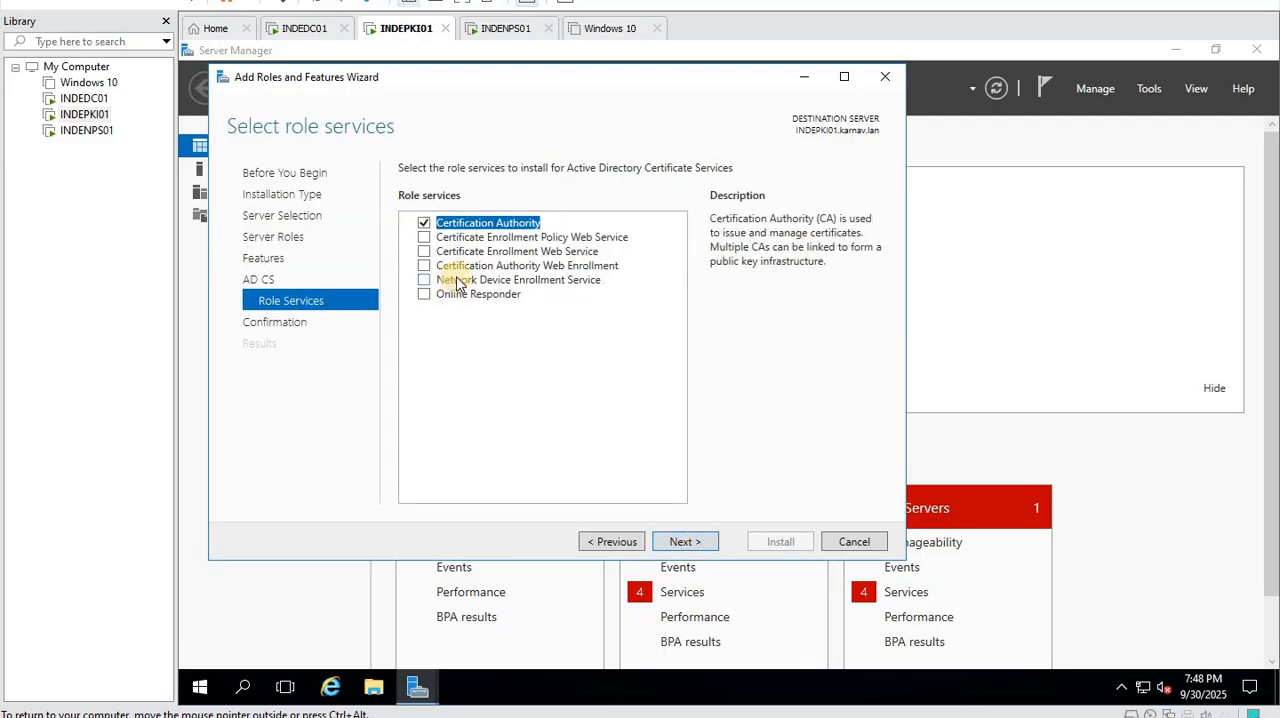
click(424, 265)
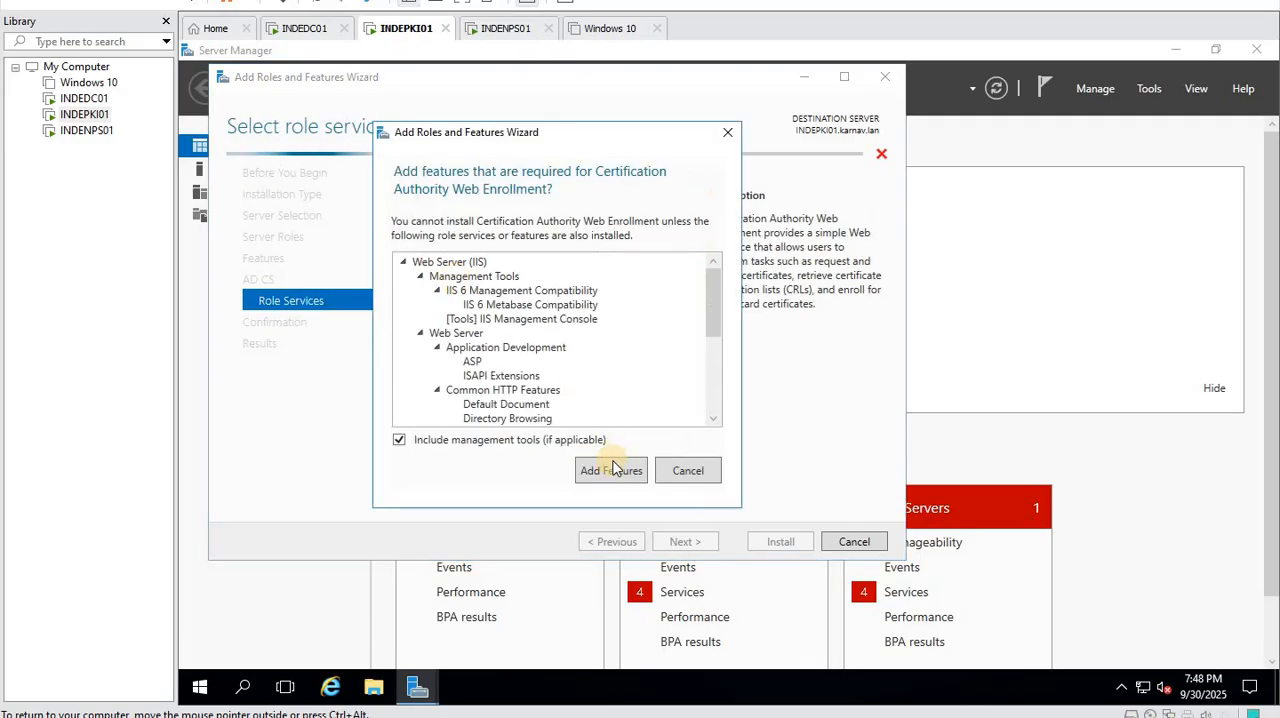
click(612, 470)
click(697, 550)
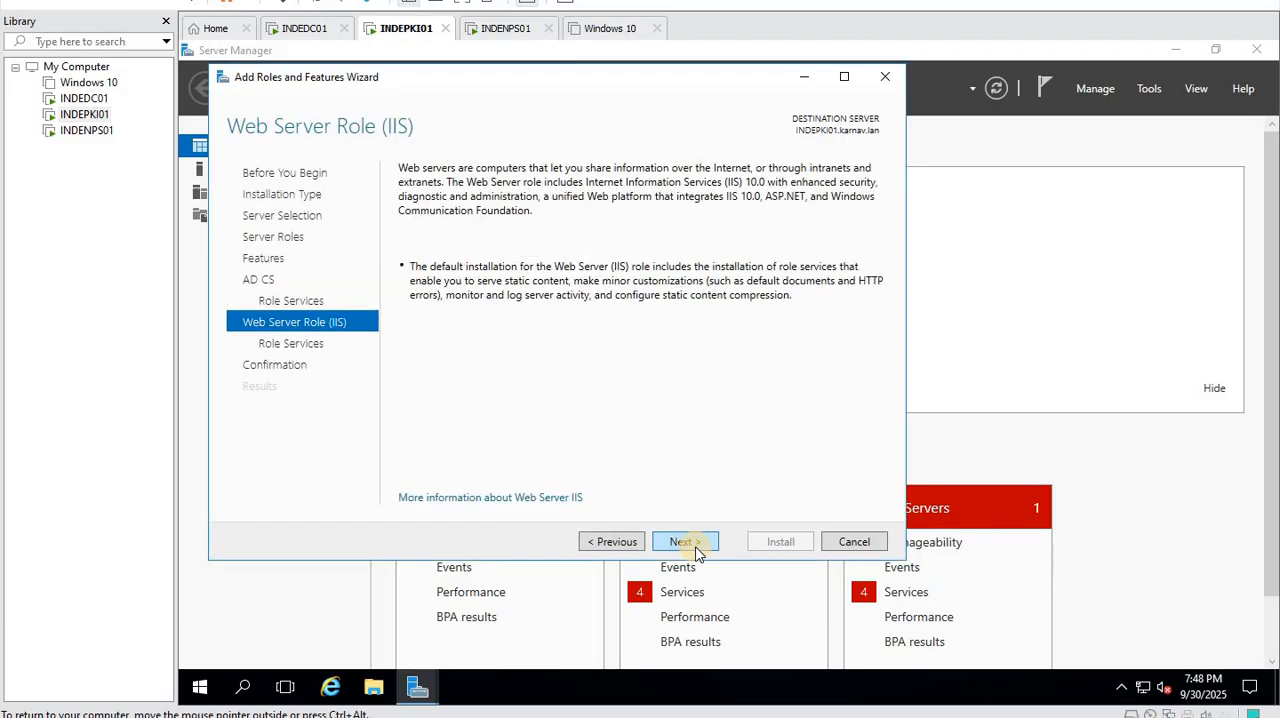
- Accept the default Web Server (IIS) role services and start installing the selected roles
click(697, 546)
click(699, 546)
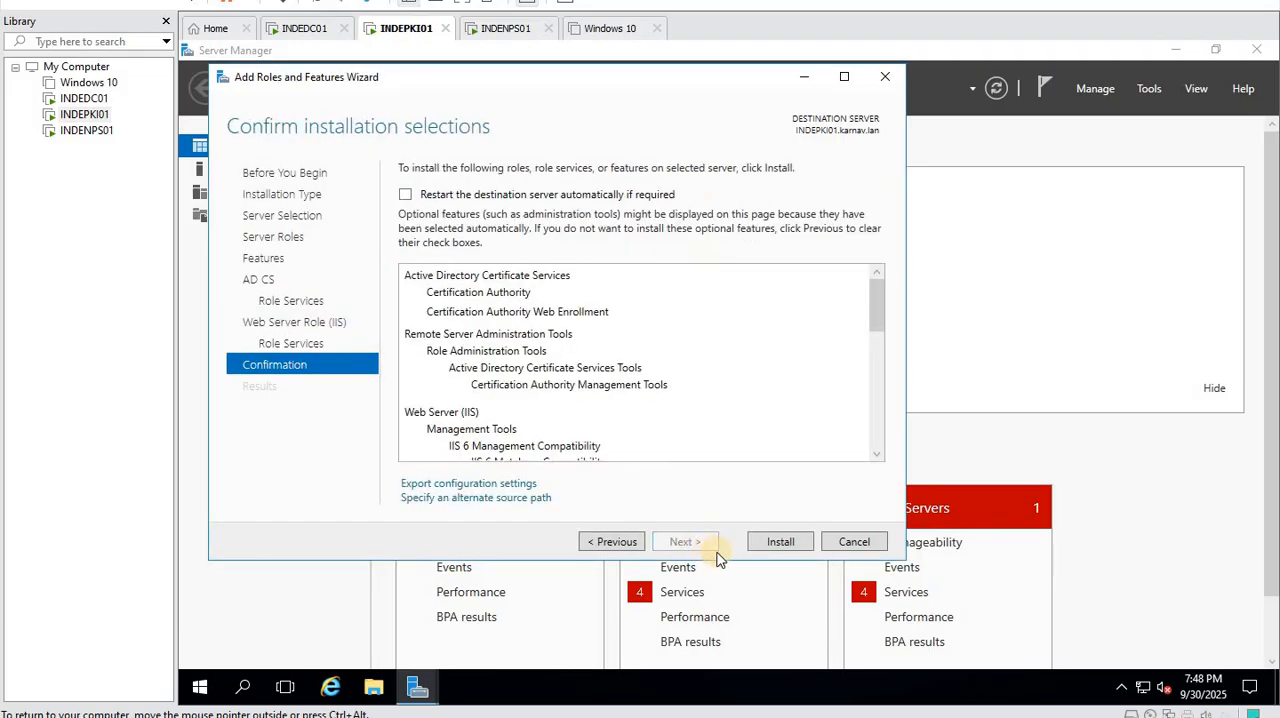
click(784, 549)
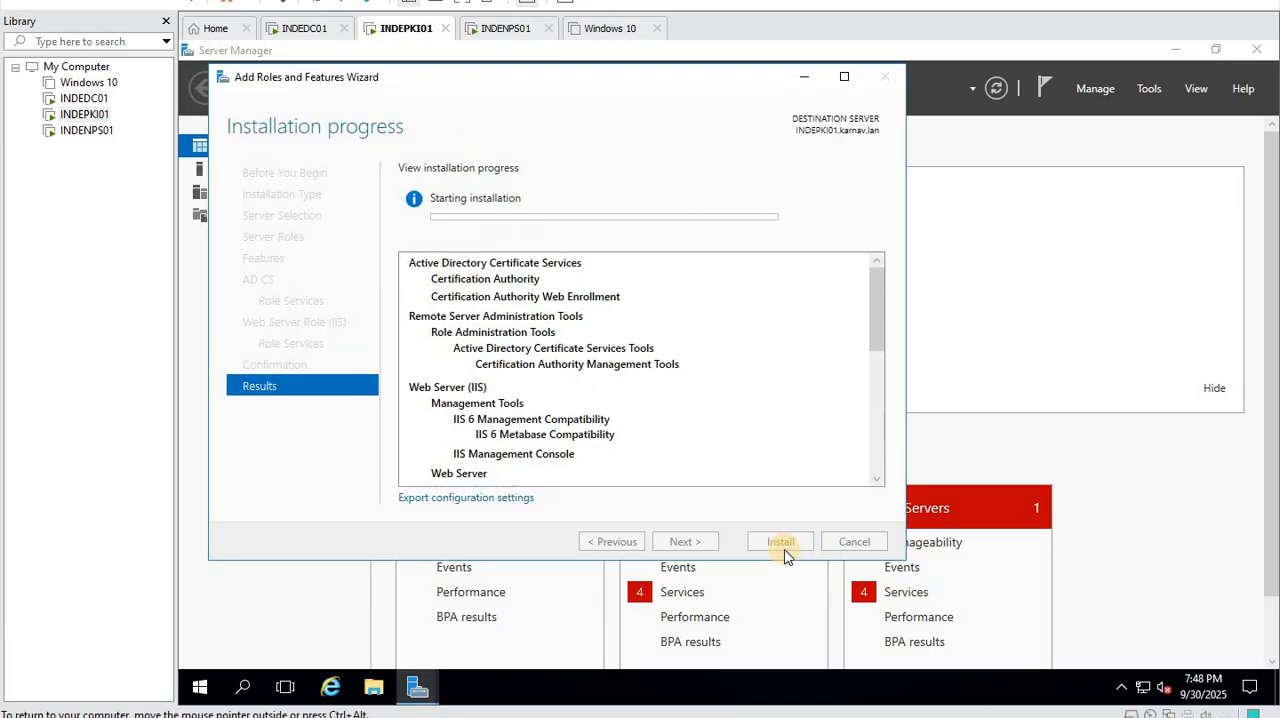
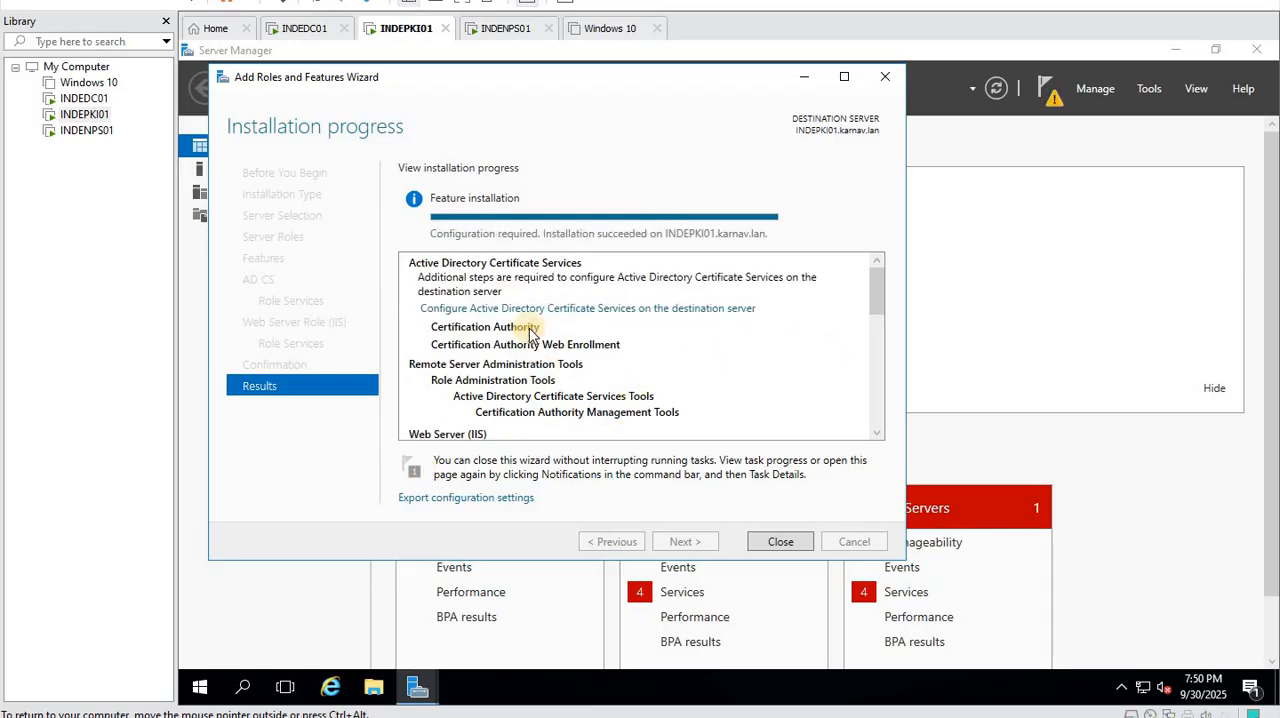
- Close the completed Add Roles and Features Wizard
click(778, 541)
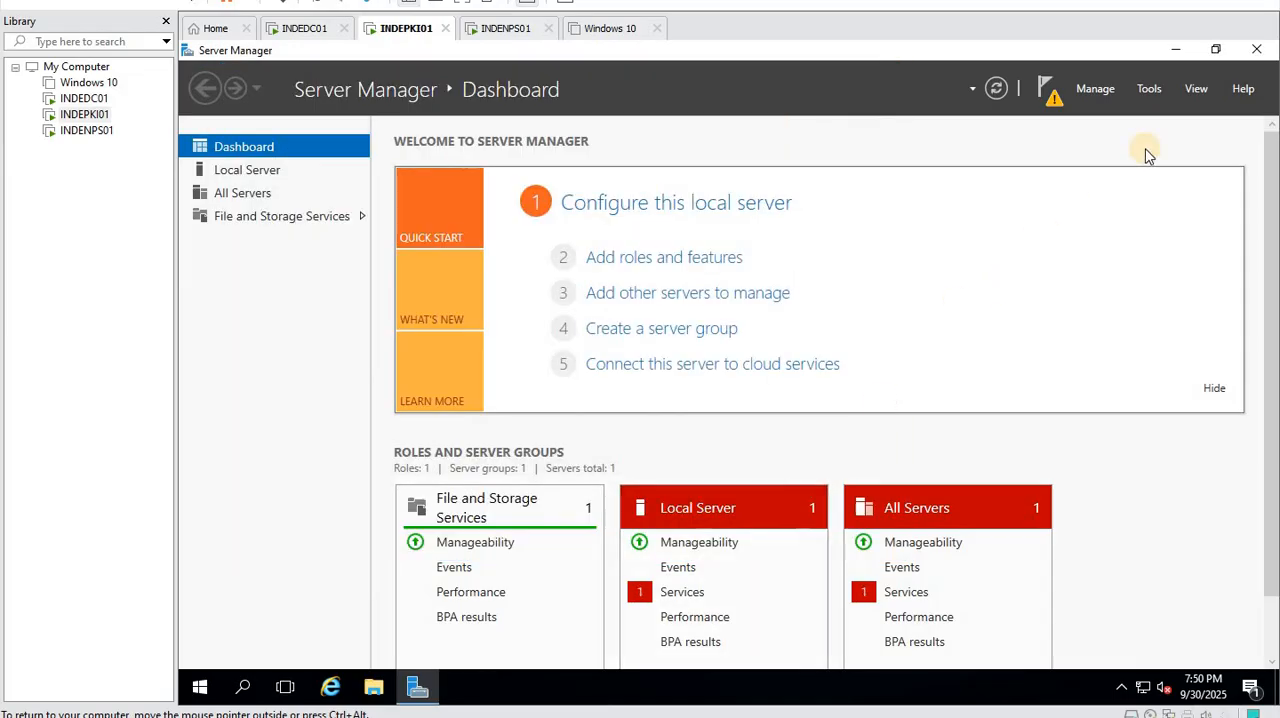
click(1046, 95)
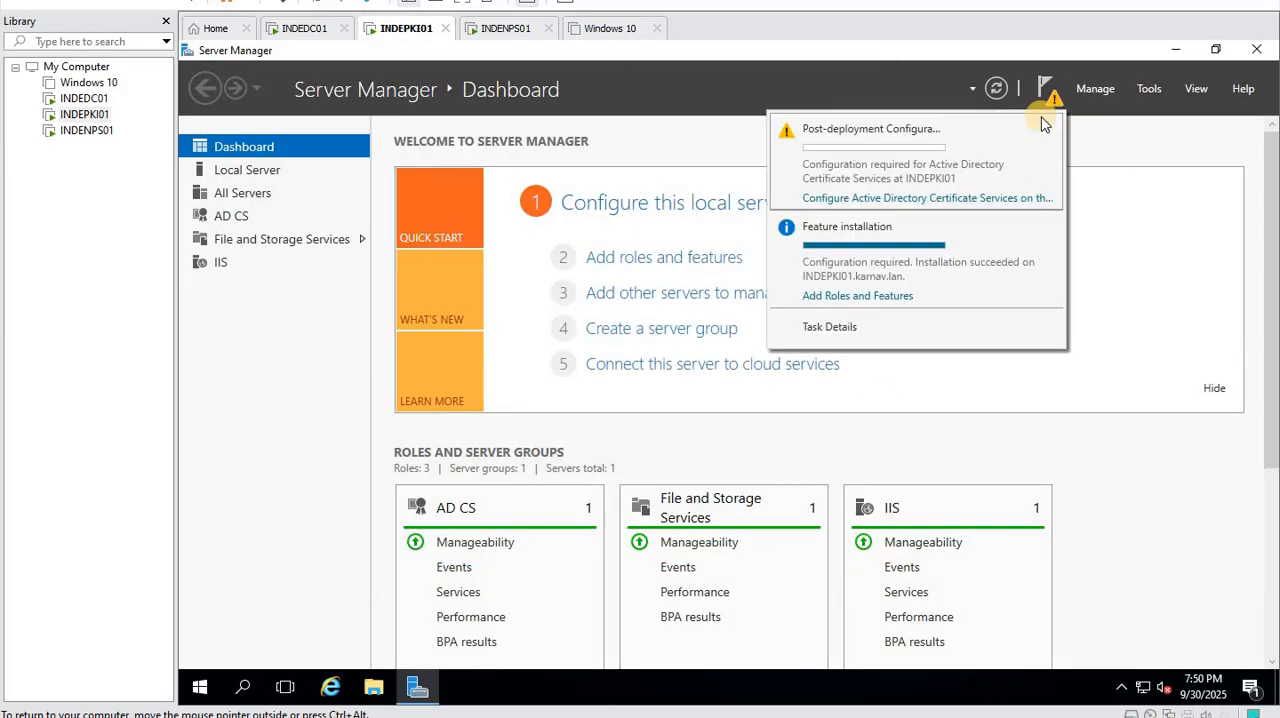
click(925, 199)
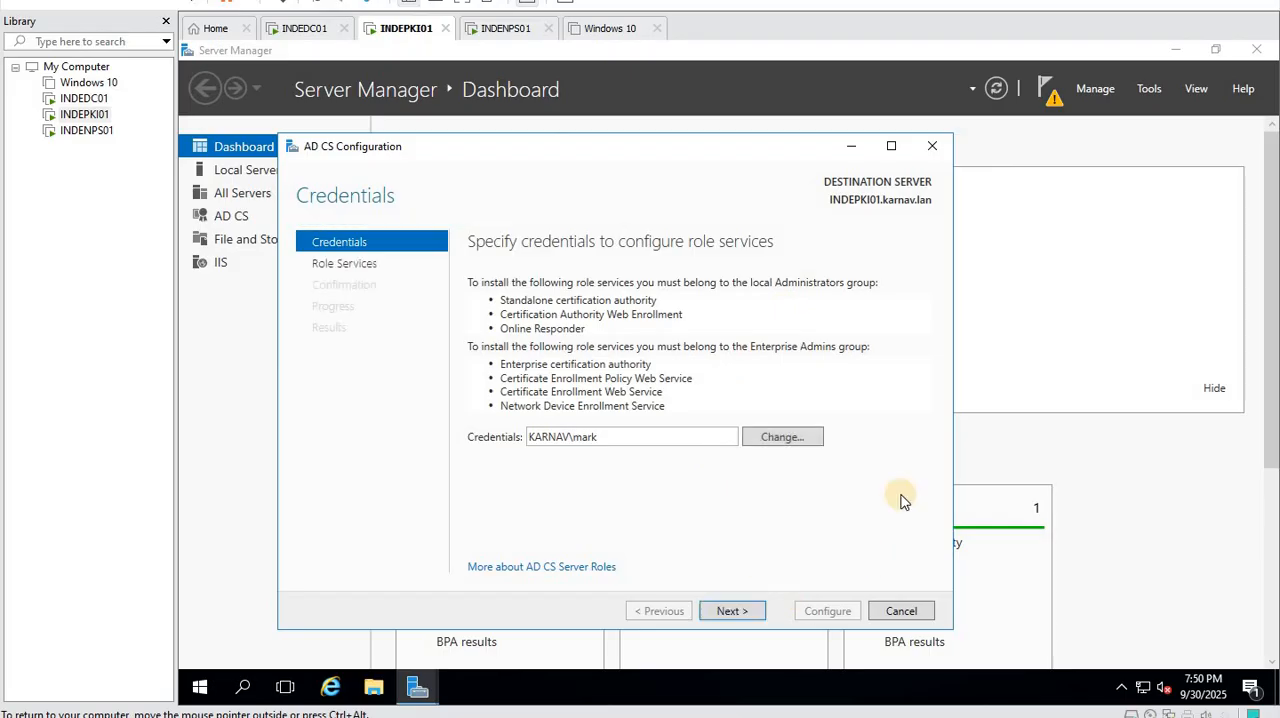
click(901, 610)
click(740, 424)
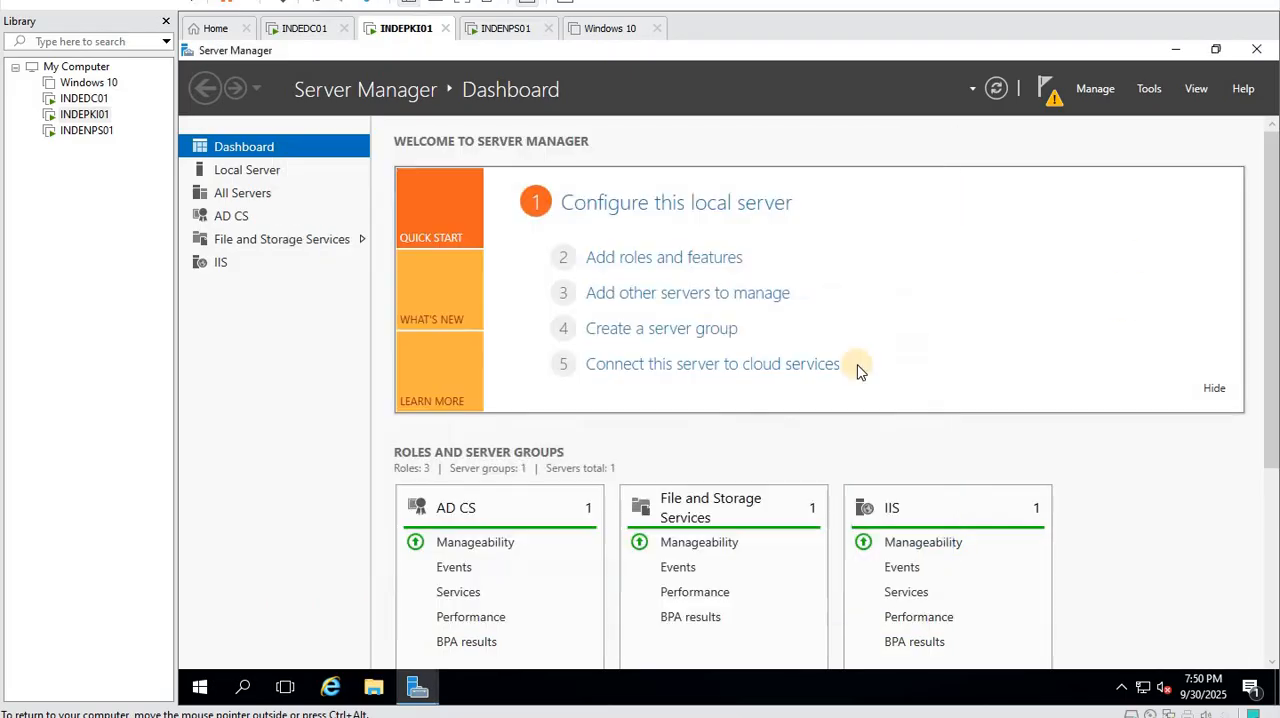
- Try to open the Certification Authority console from Server Manager
click(1152, 88)
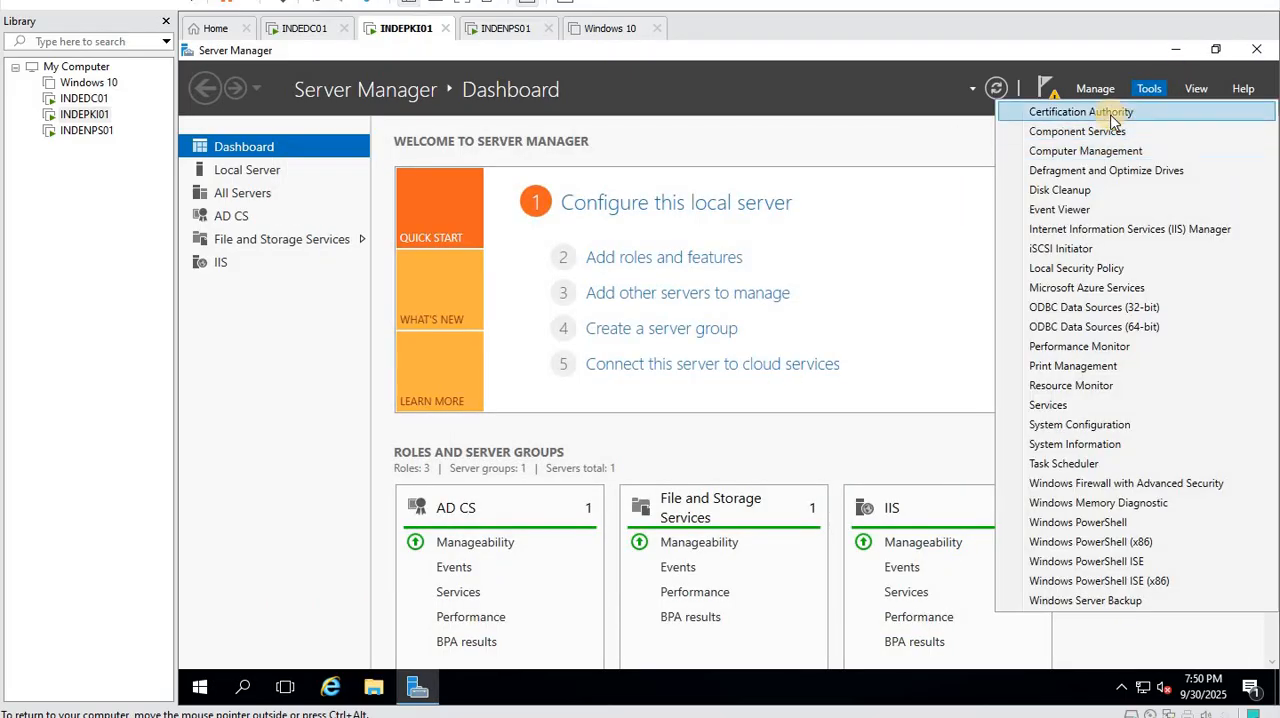
click(1120, 112)
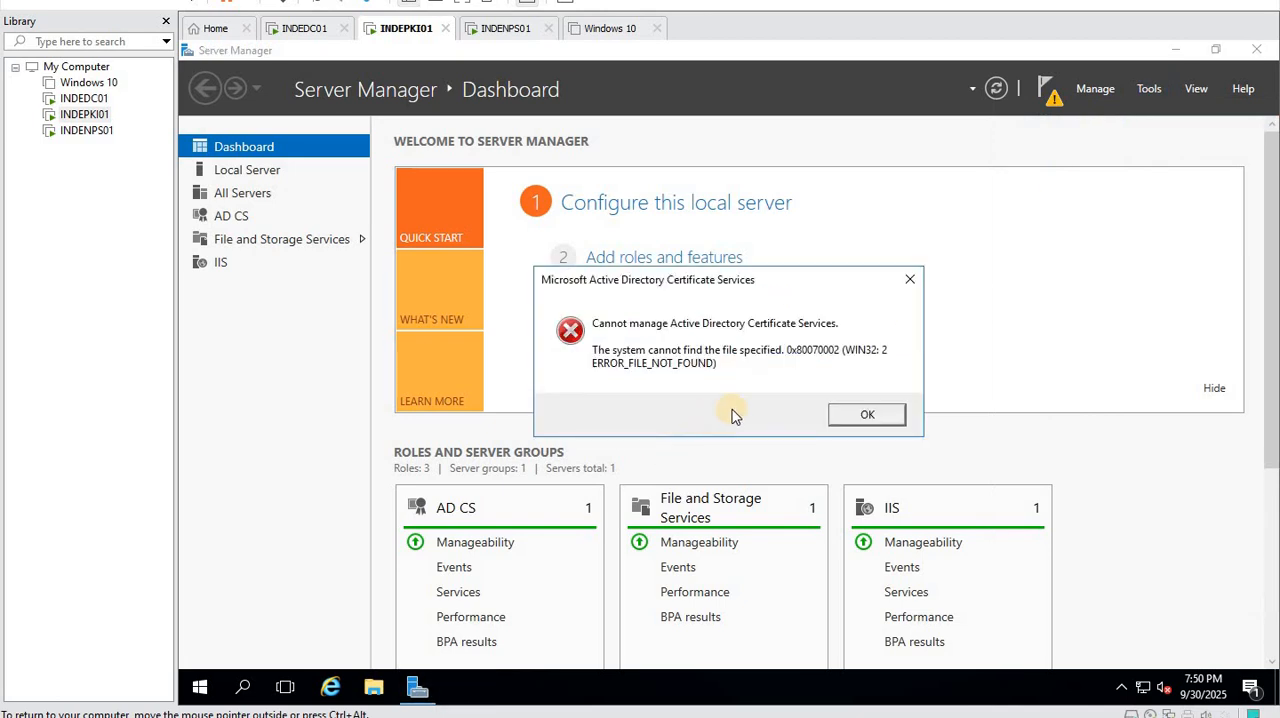
click(867, 416)
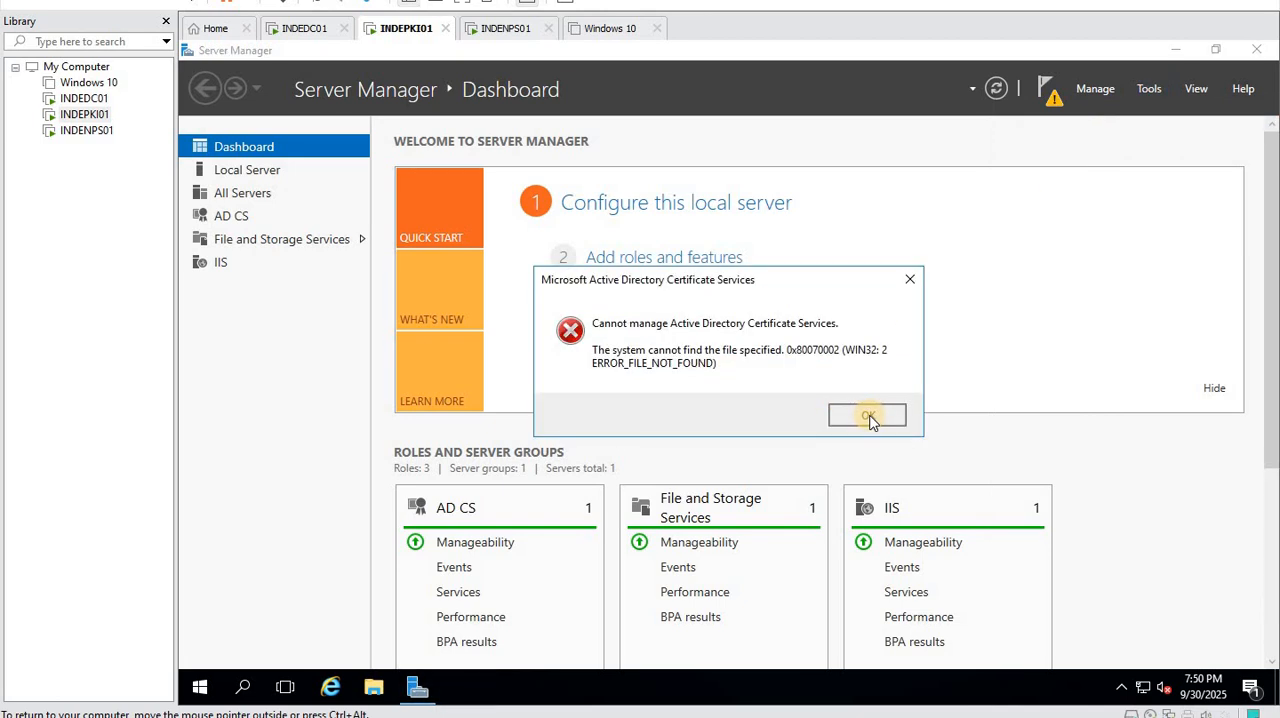
click(969, 207)
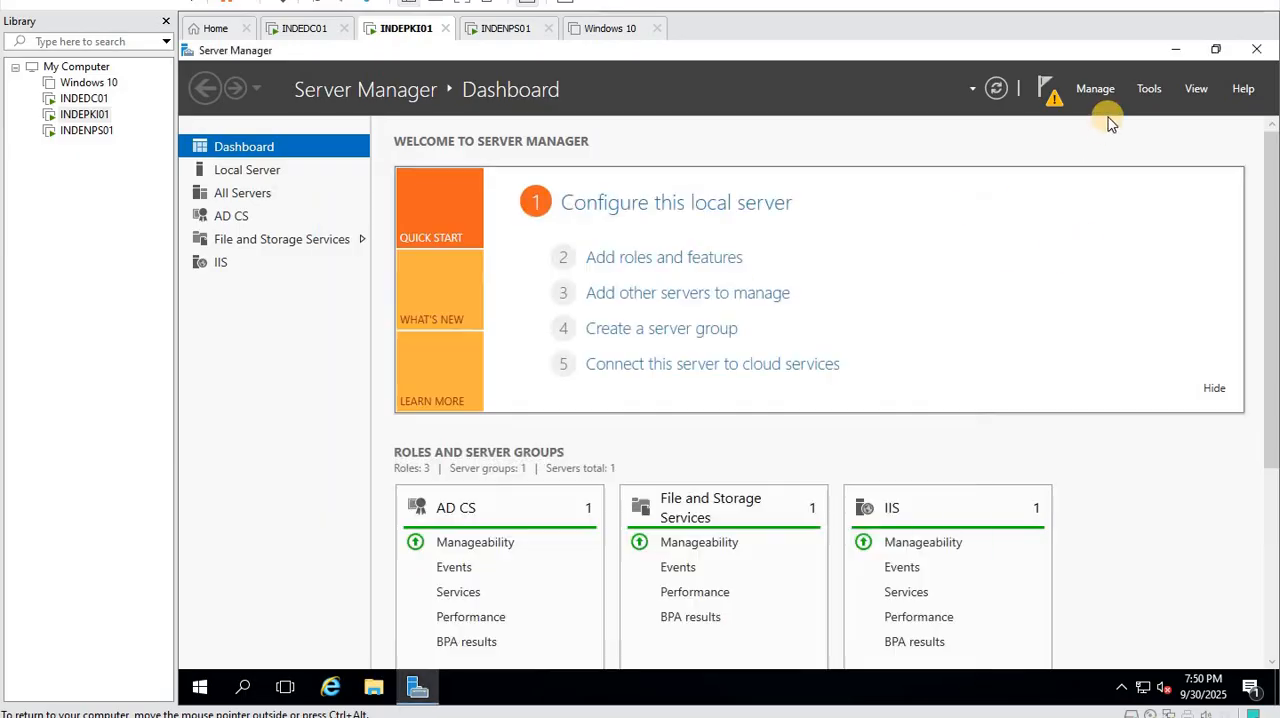
click(1149, 88)
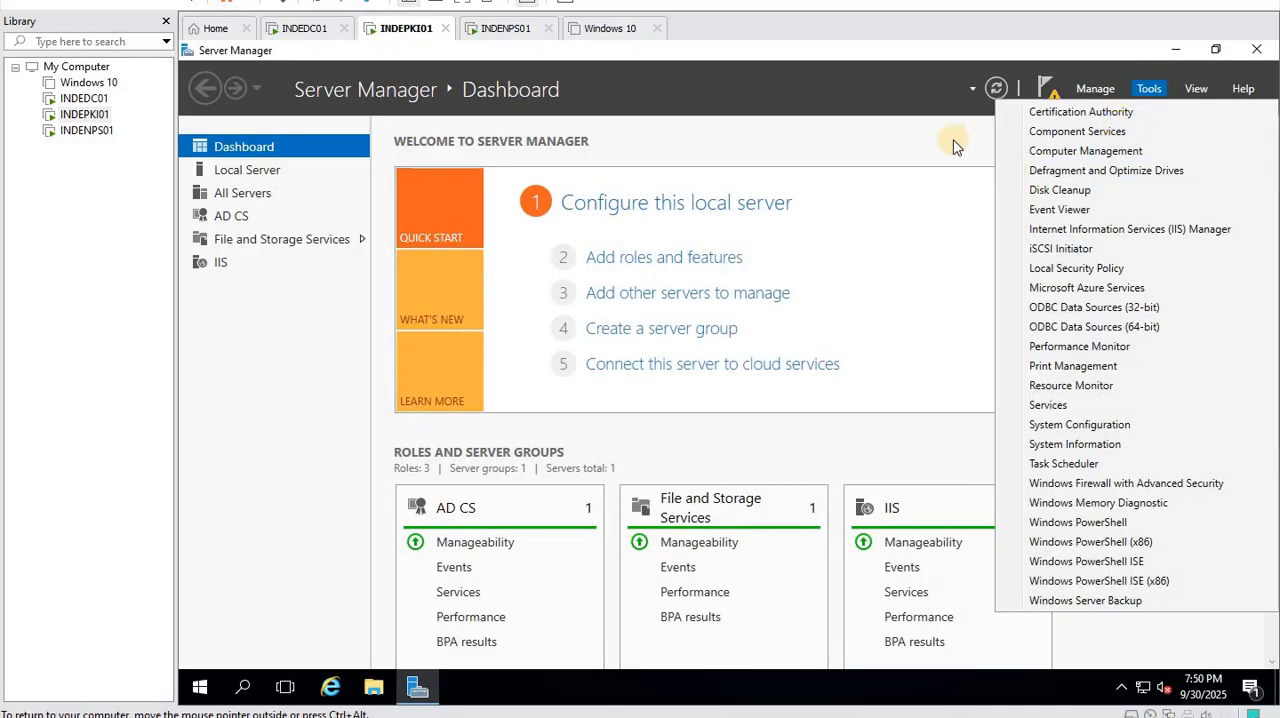
- Start the AD CS post-deployment configuration with the default credentials and select the Certification Authority and Certification Authority Web Enrollment role services
click(1040, 96)
click(1047, 88)
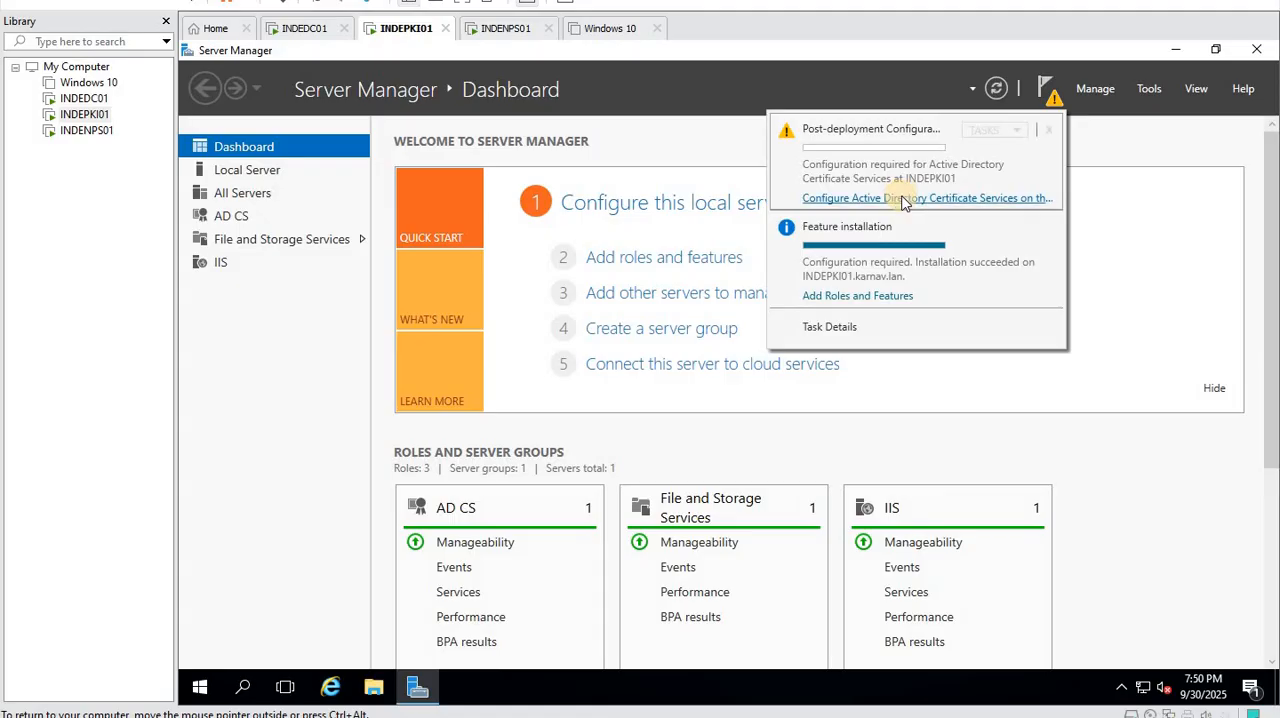
click(905, 198)
drag(628, 194, 626, 124)
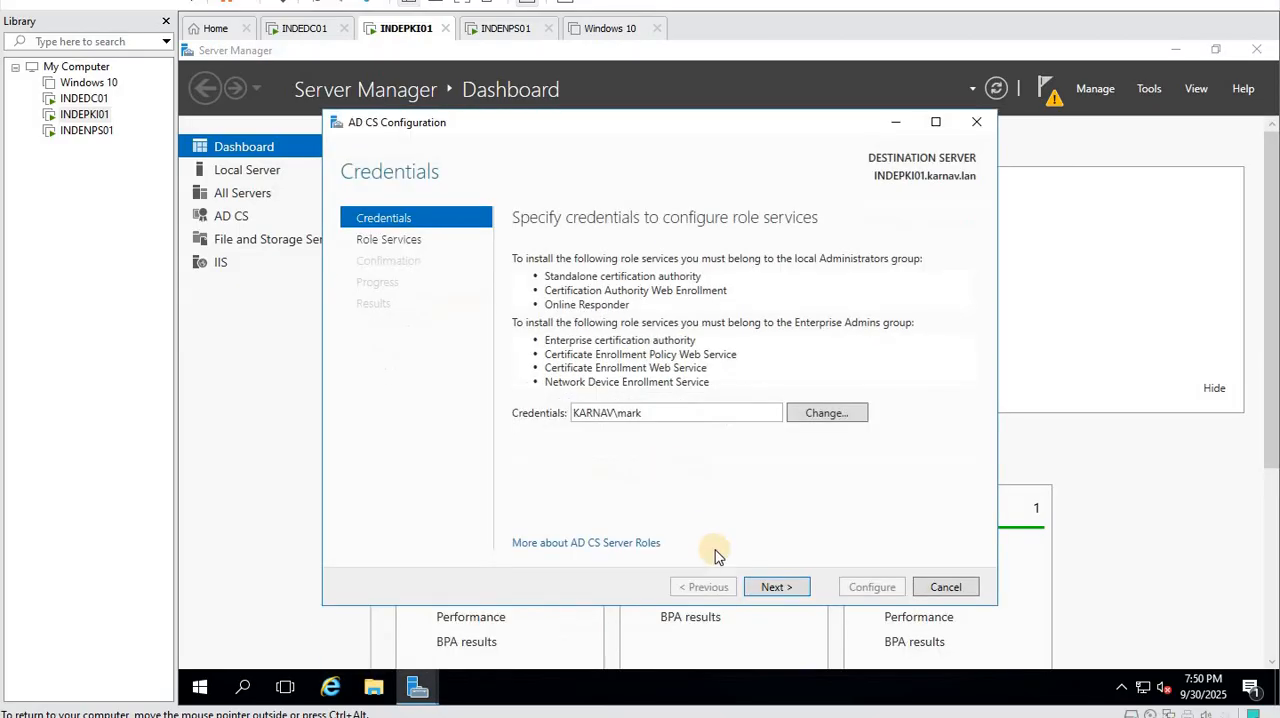
click(775, 586)
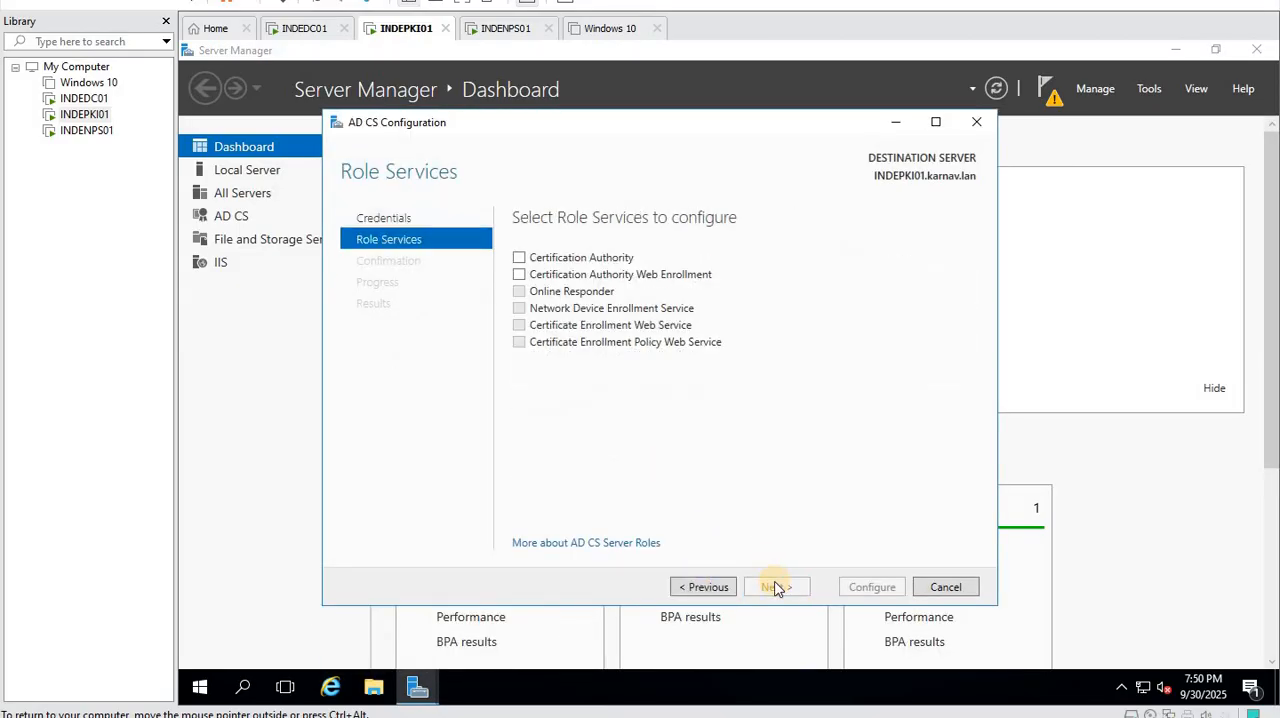
click(519, 258)
click(533, 280)
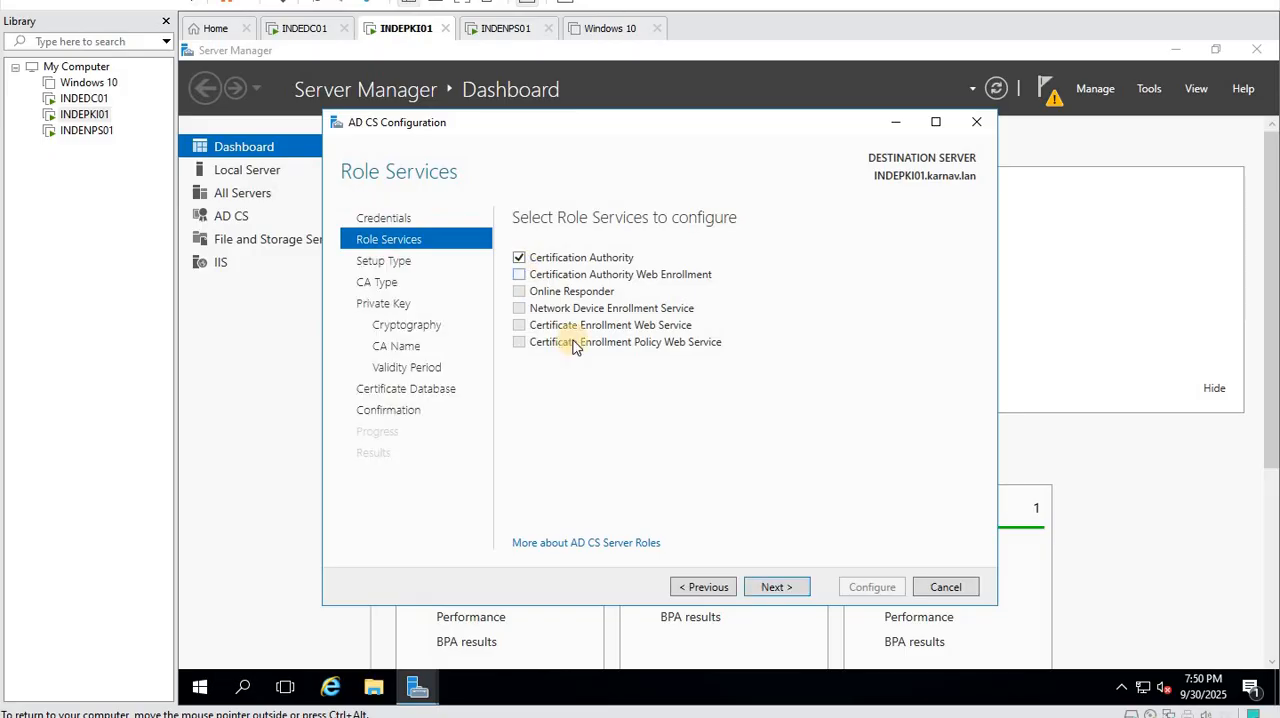
click(766, 586)
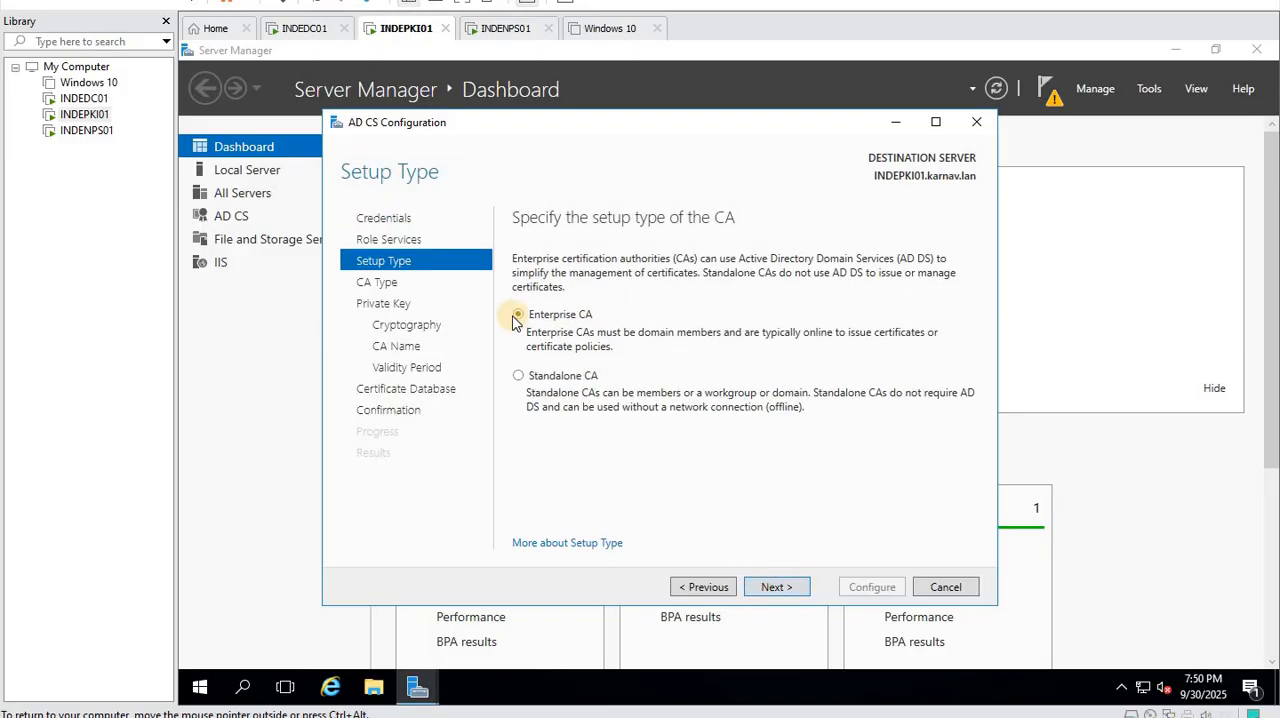
- Set up an Enterprise root CA with a new private key, keeping the RSA provider, 2048 key length and SHA256 hash algorithm
click(772, 588)
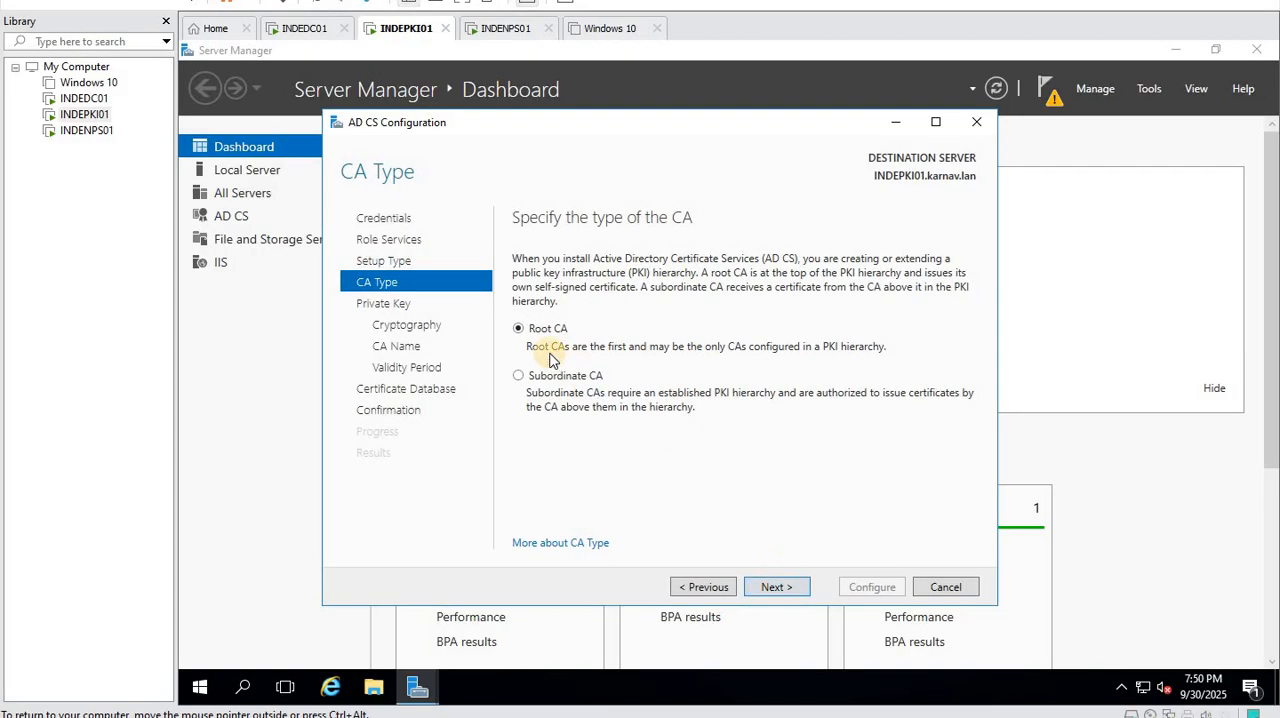
click(766, 588)
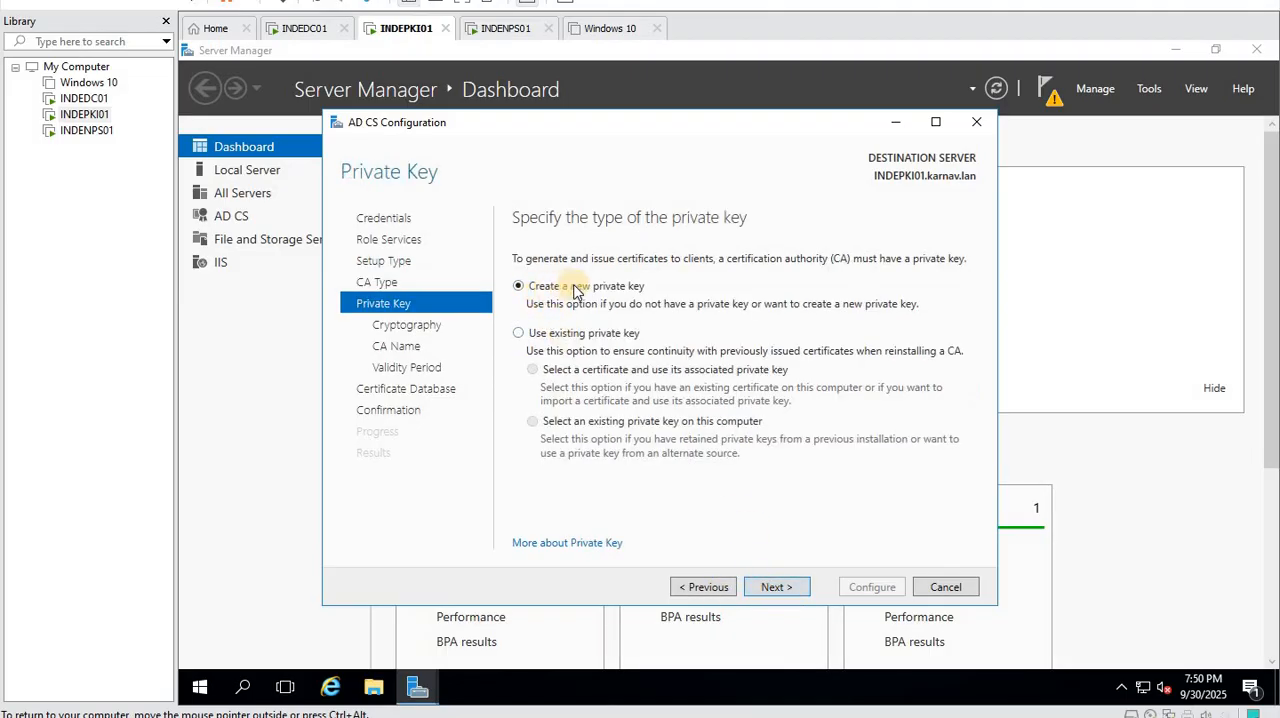
click(775, 588)
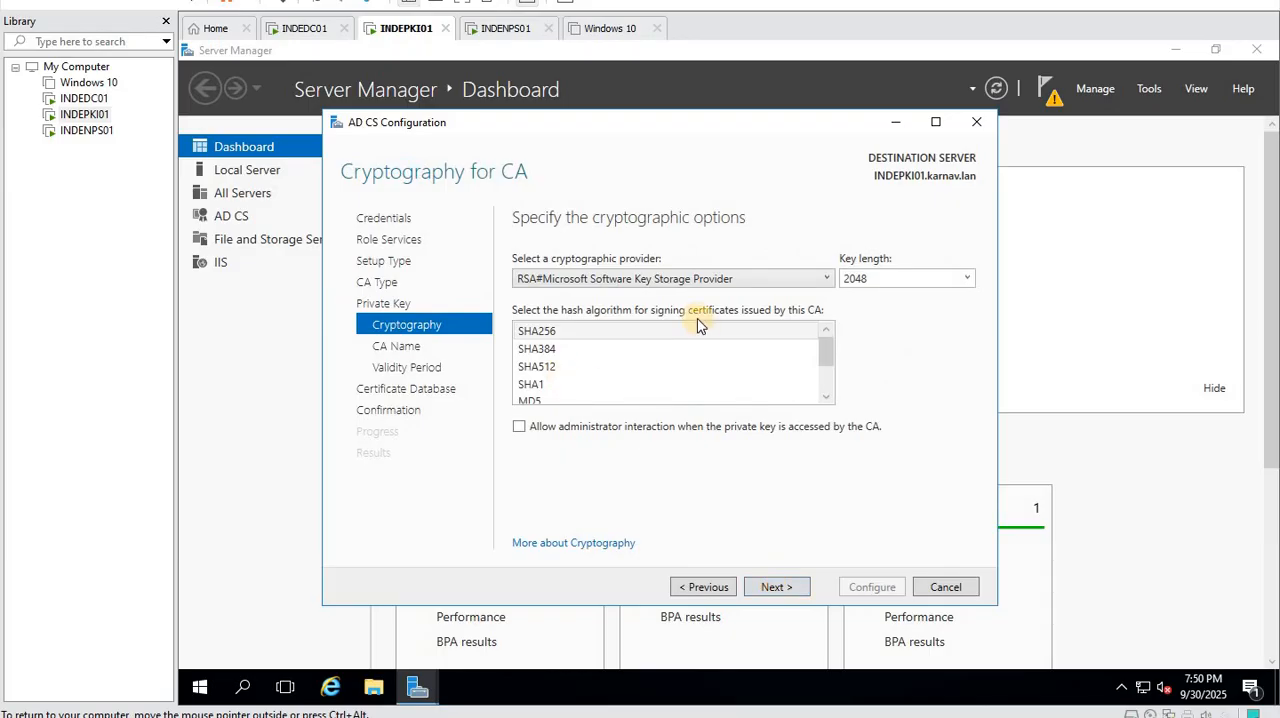
click(778, 588)
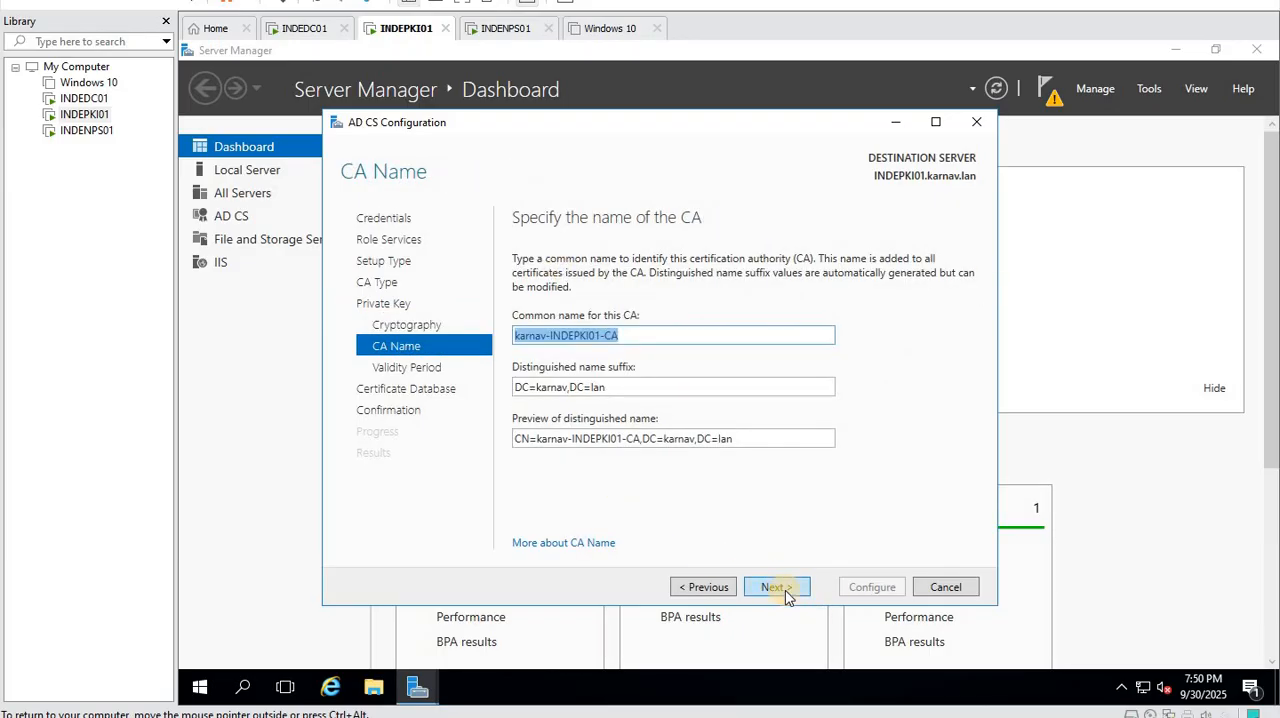
- Keep the default CA name, 5-year validity period and database locations, and run the AD CS configuration through to closing the wizard
click(783, 588)
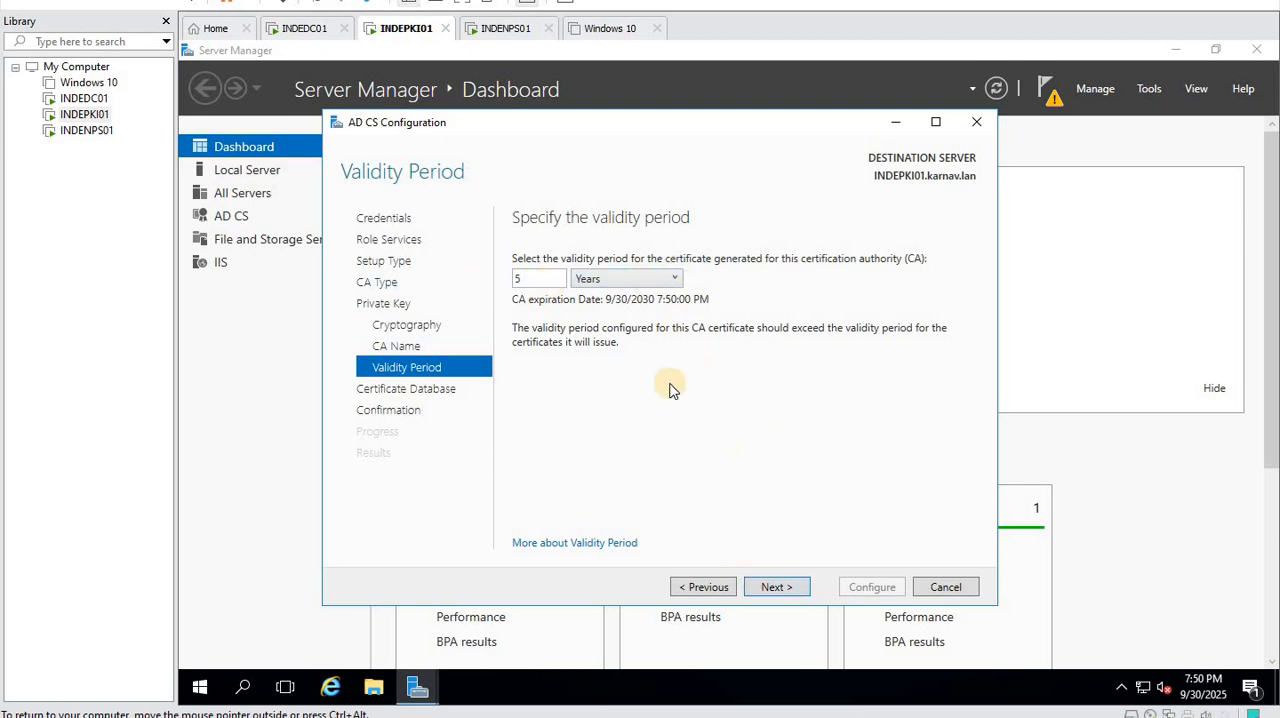
double_click(517, 278)
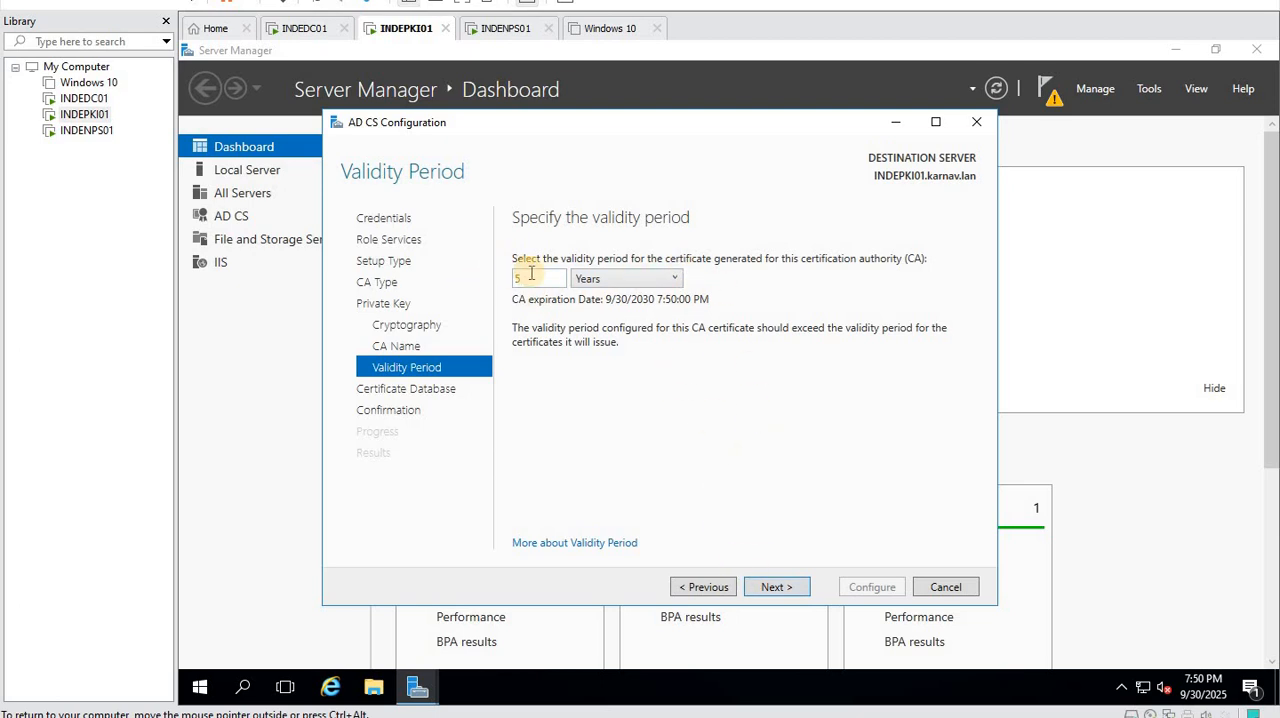
click(788, 588)
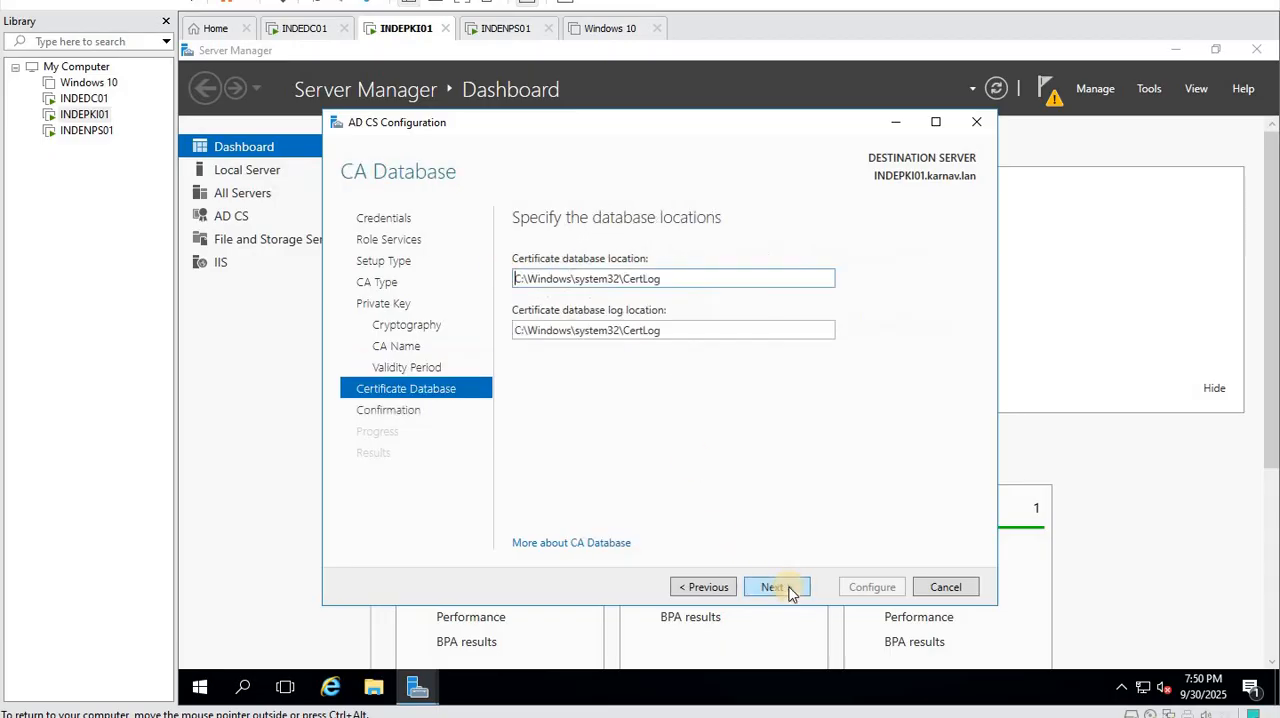
click(780, 589)
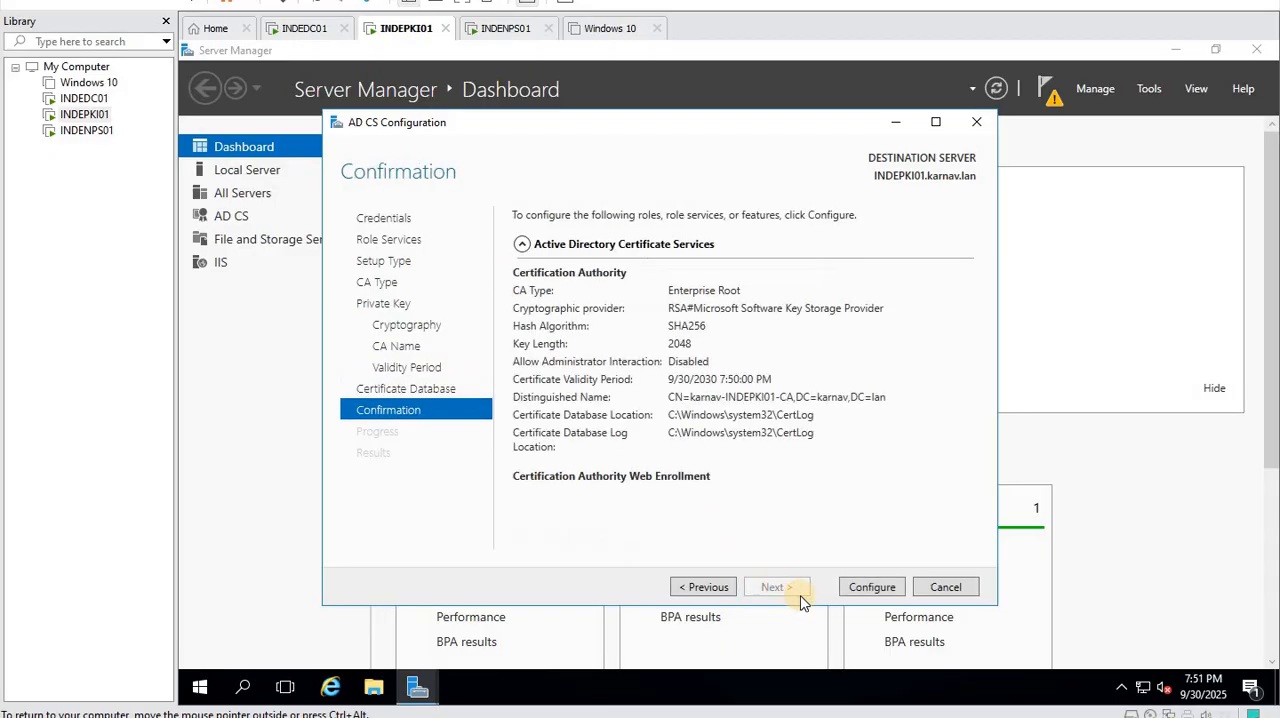
click(880, 592)
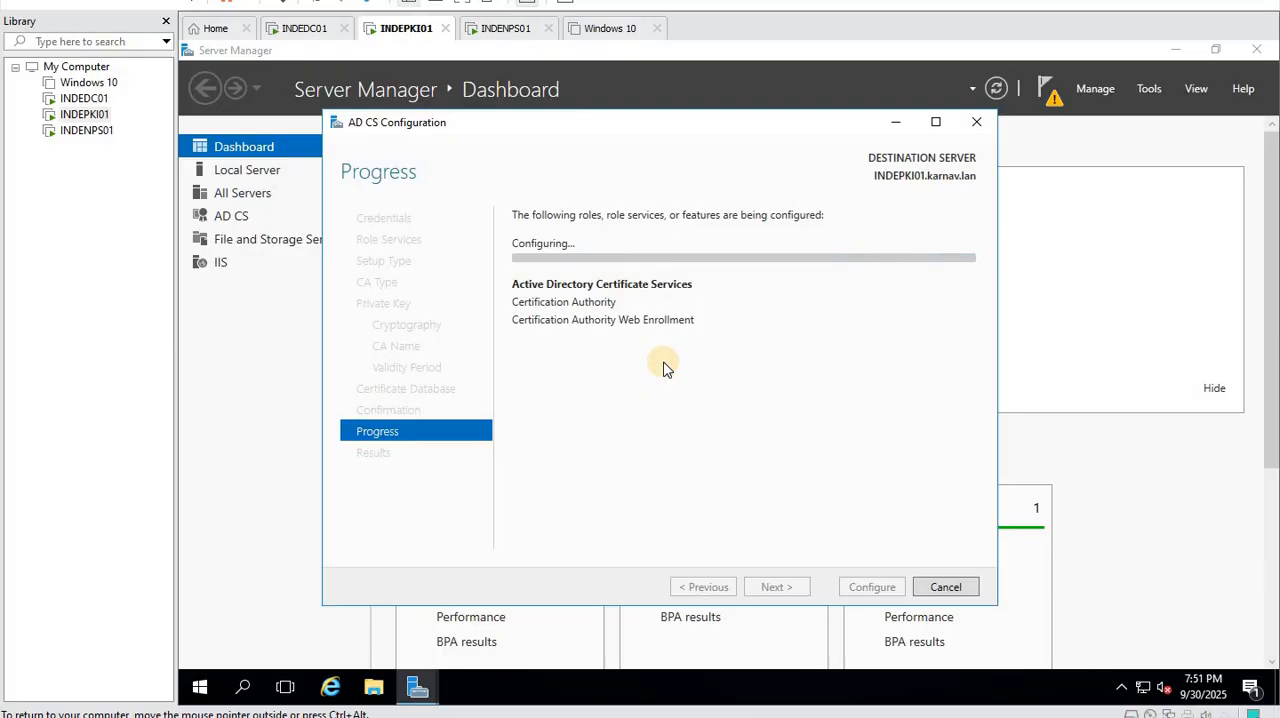
click(869, 589)
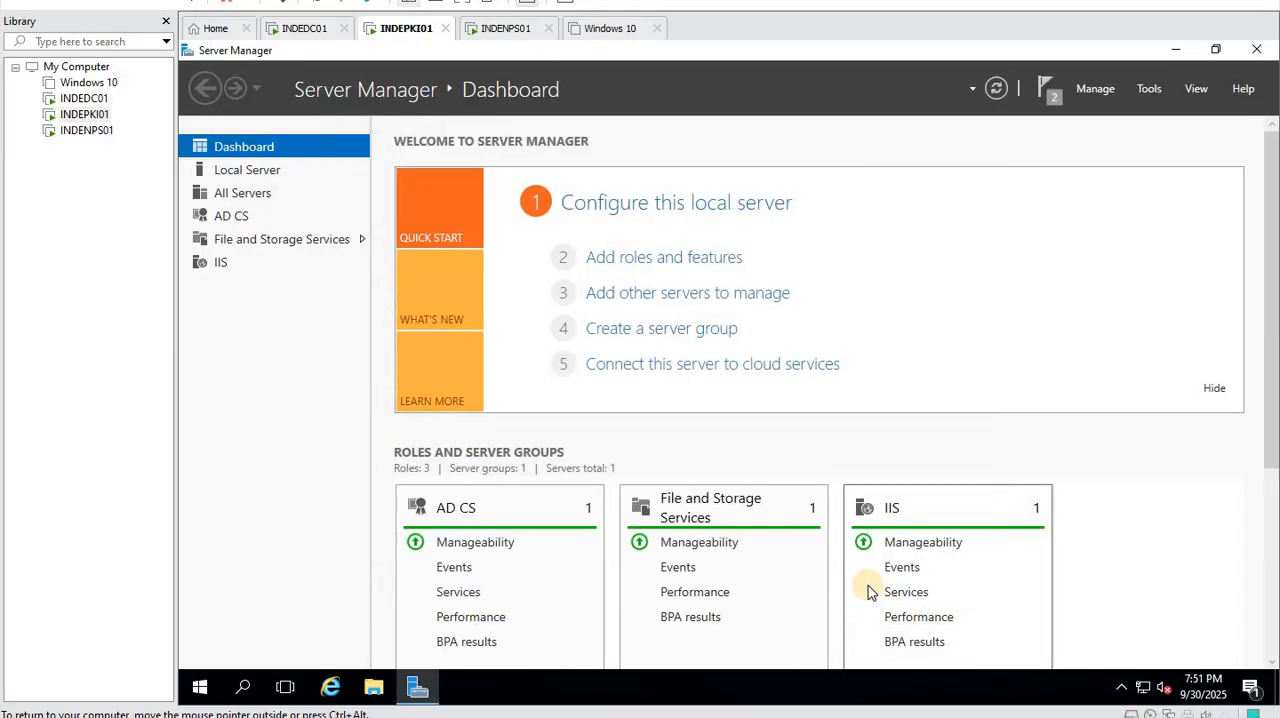
- Open the Certification Authority console maximized and show the Certificate Templates of karnav-INDEPKI01-CA with a wider Name column
click(1147, 88)
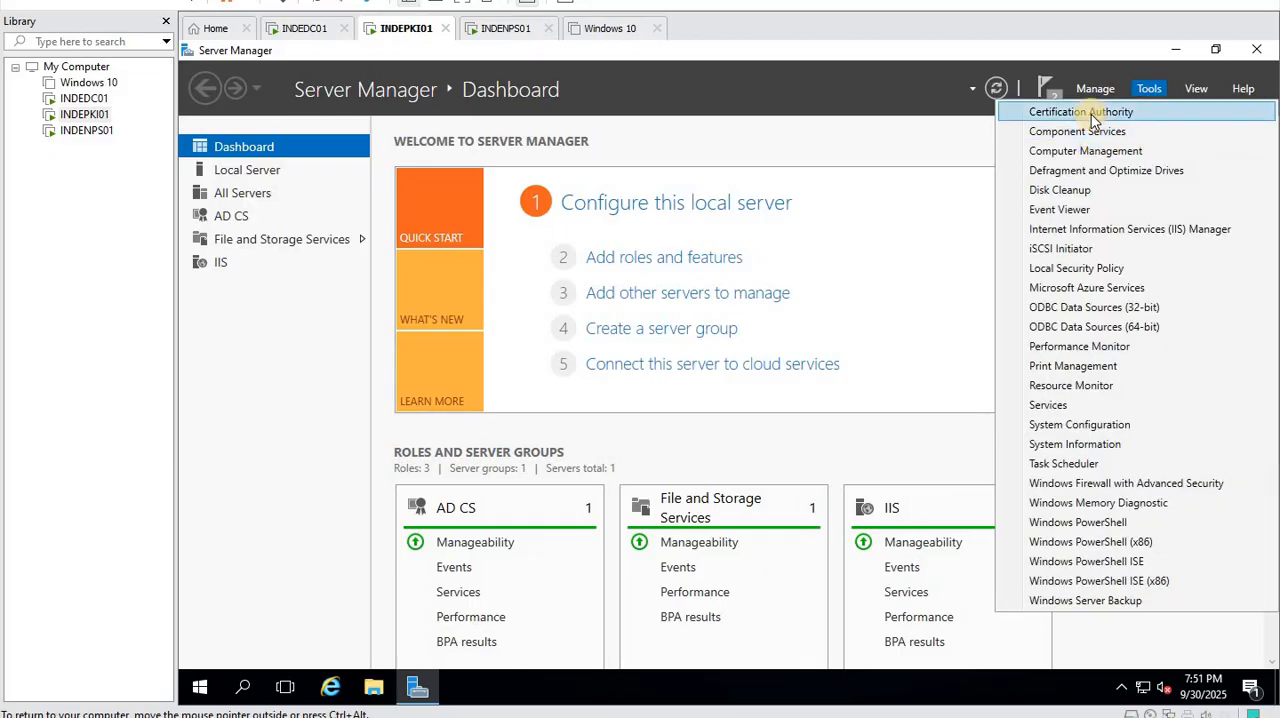
click(1091, 114)
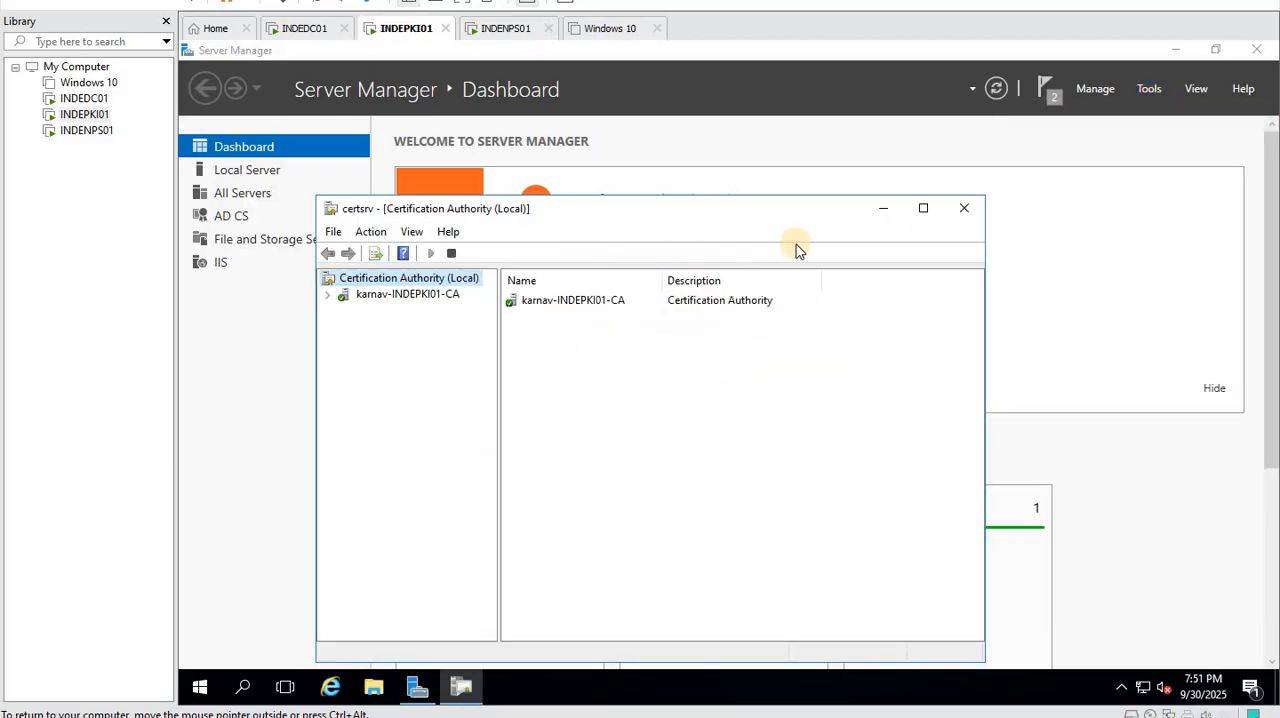
click(923, 208)
double_click(257, 131)
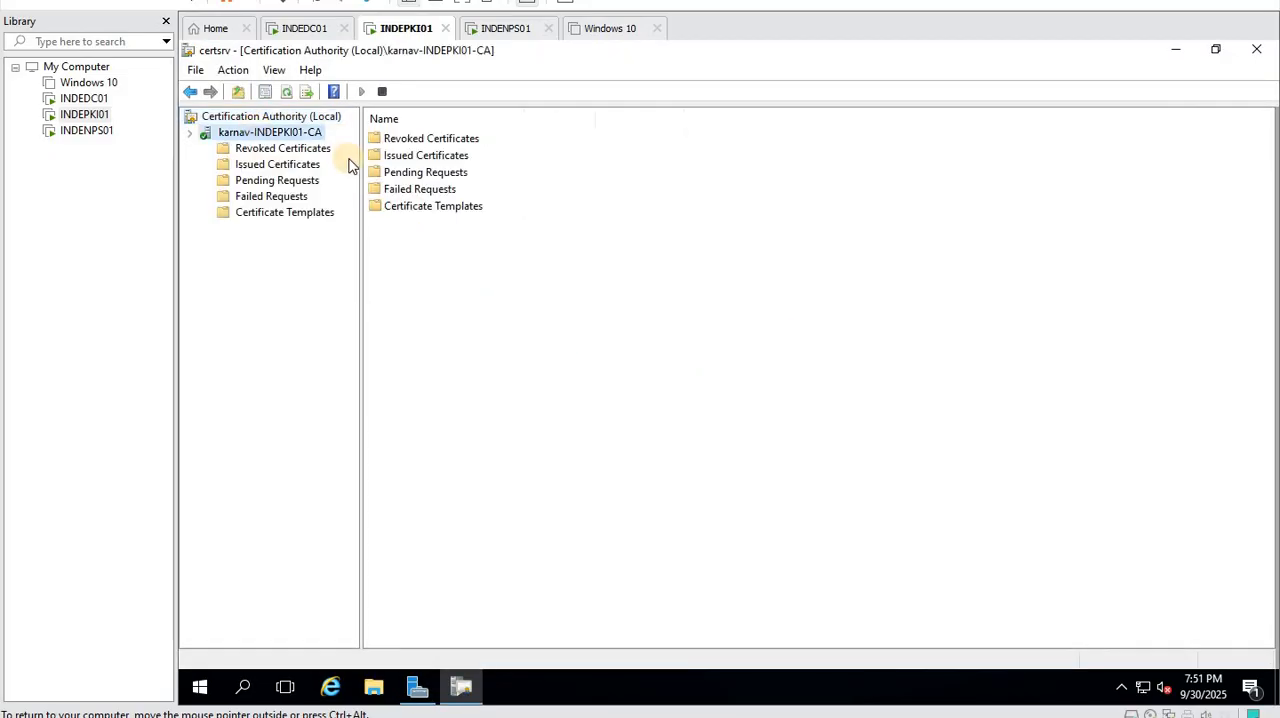
click(289, 213)
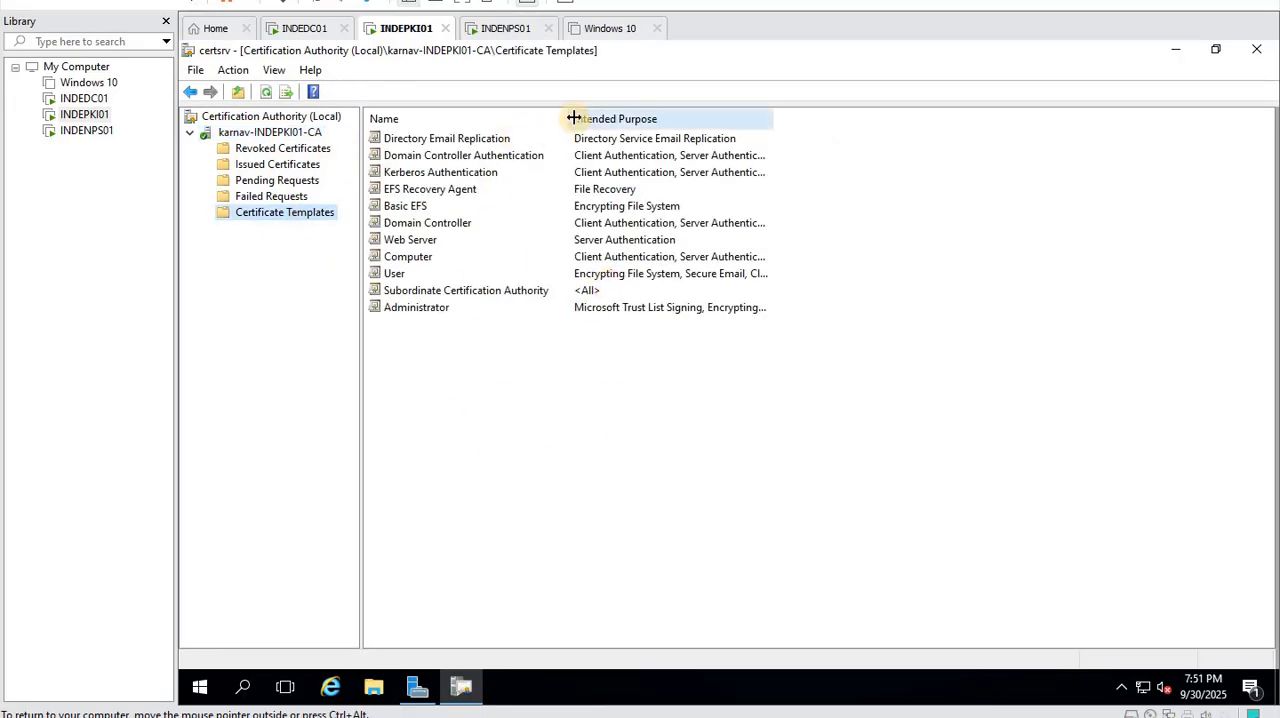
drag(574, 118, 636, 118)
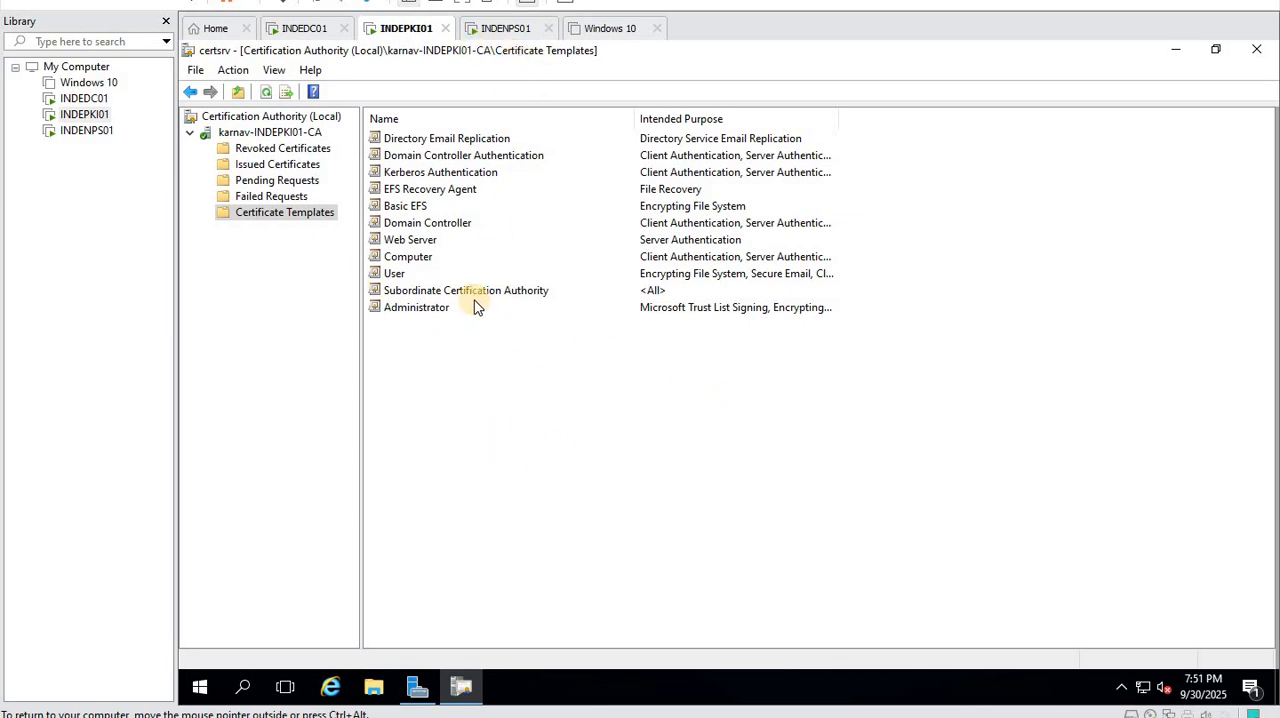
- Open the Certificate Templates Console for managing the CA's templates and maximize it
right_click(307, 220)
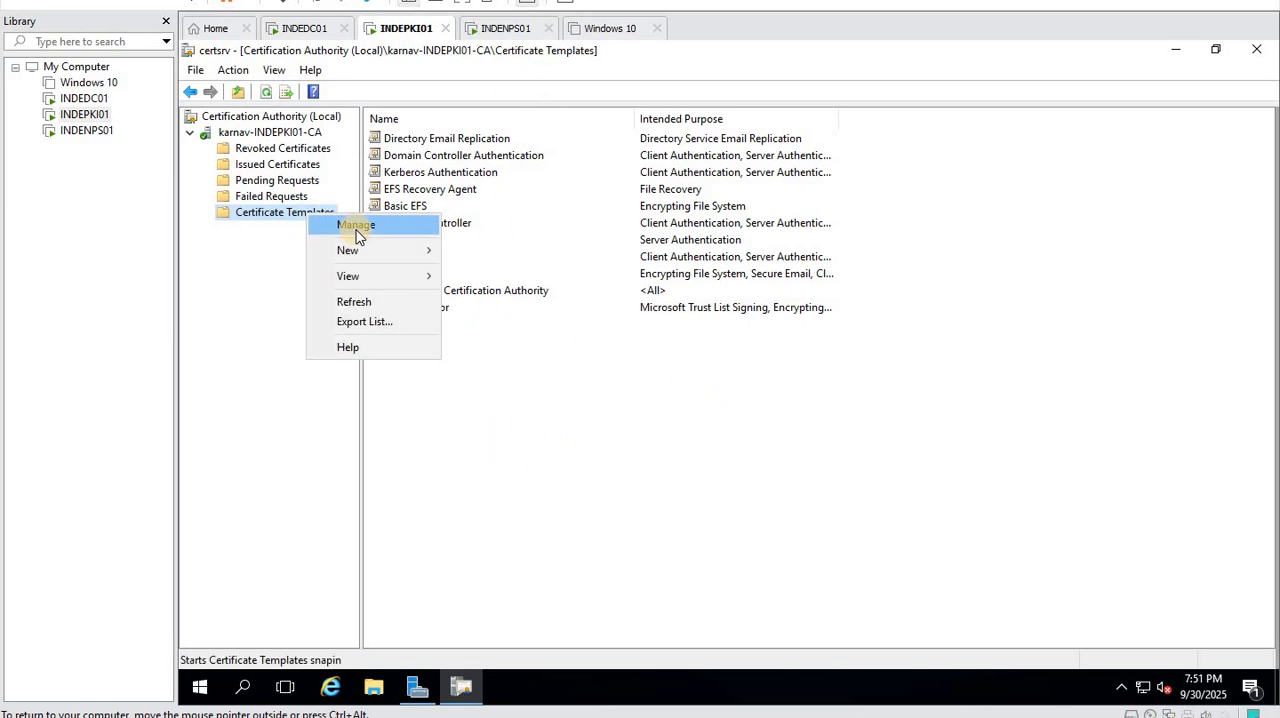
mouse_move(420, 251)
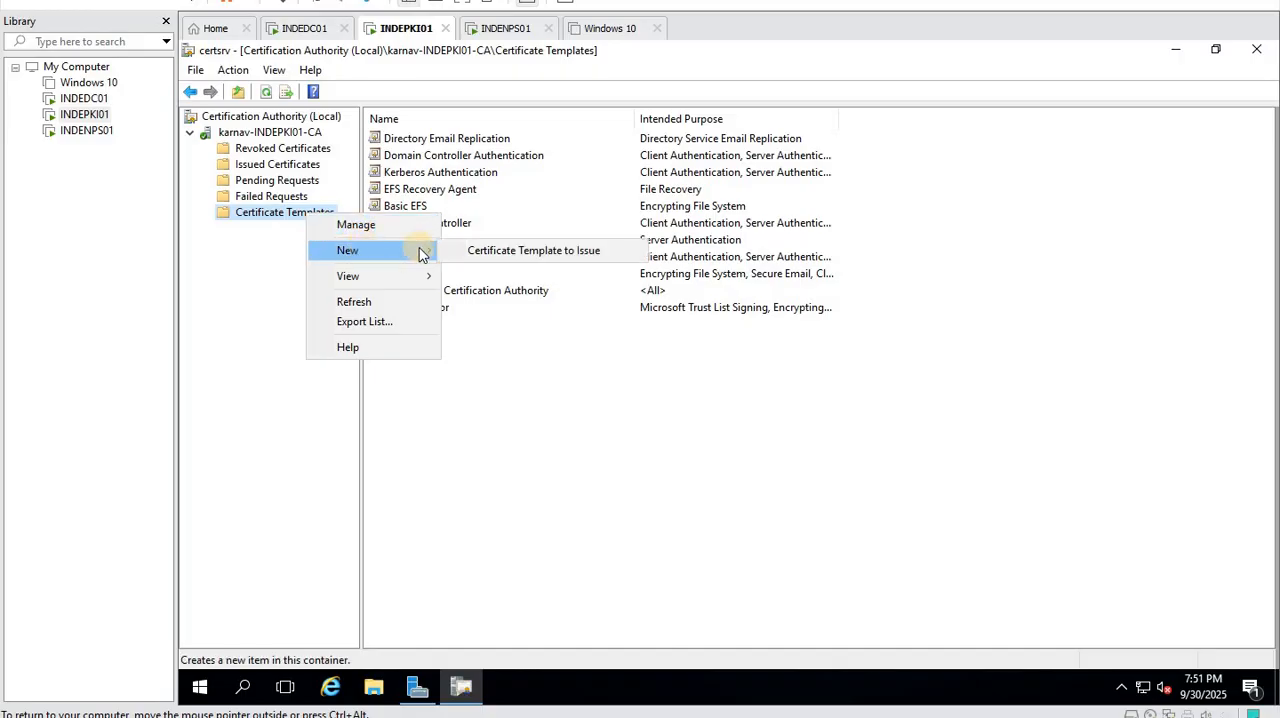
click(386, 226)
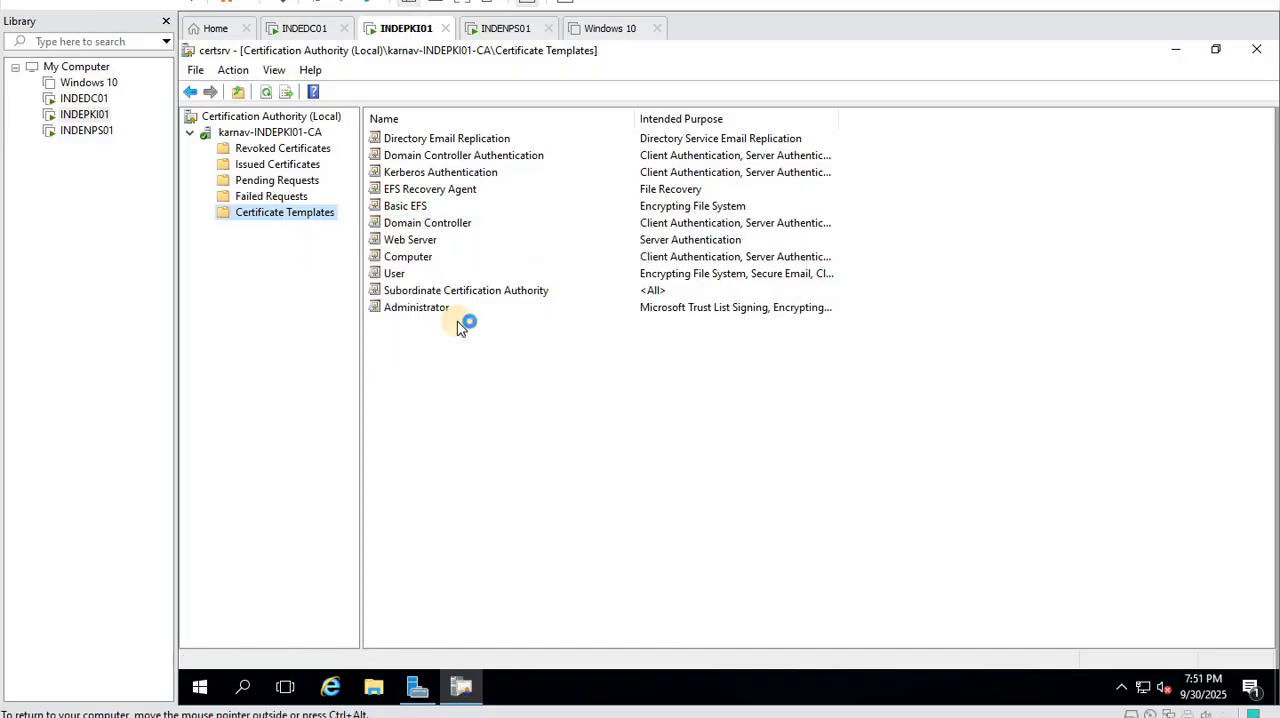
click(1100, 52)
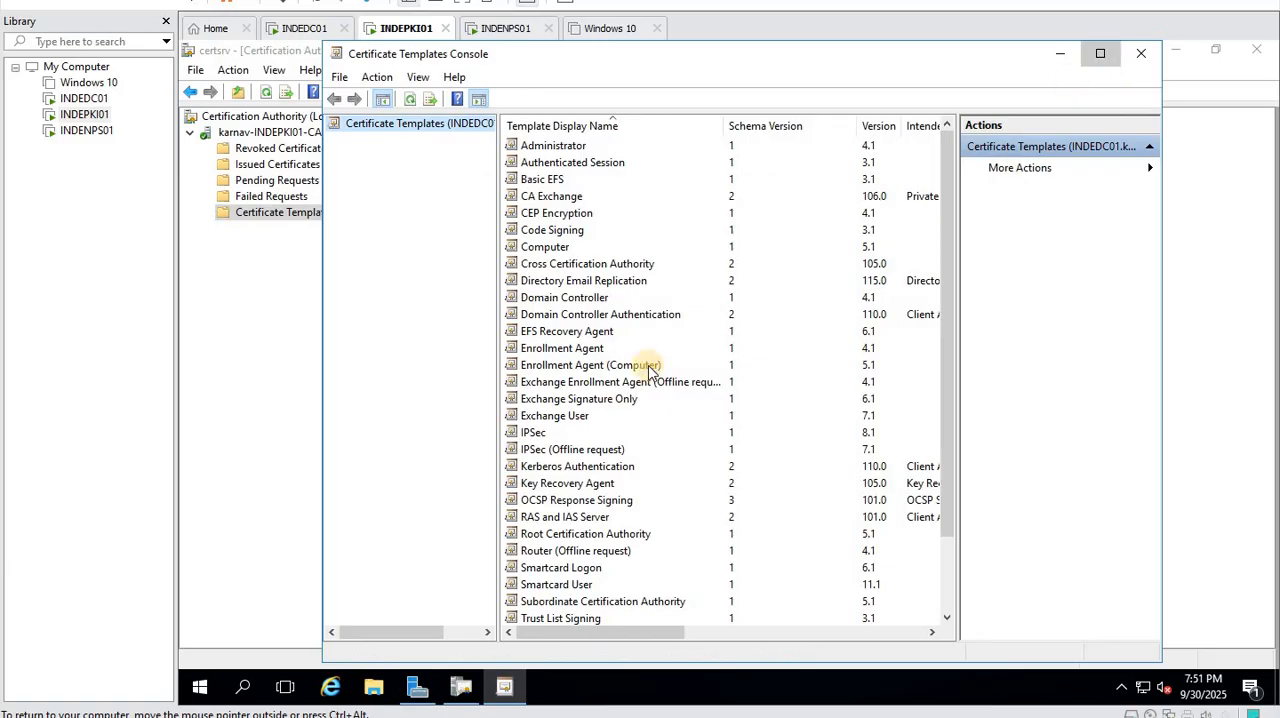
double_click(578, 118)
- Start duplicating the RAS and IAS Server certificate template, opening the new template's properties
scroll(410, 480, down, 2)
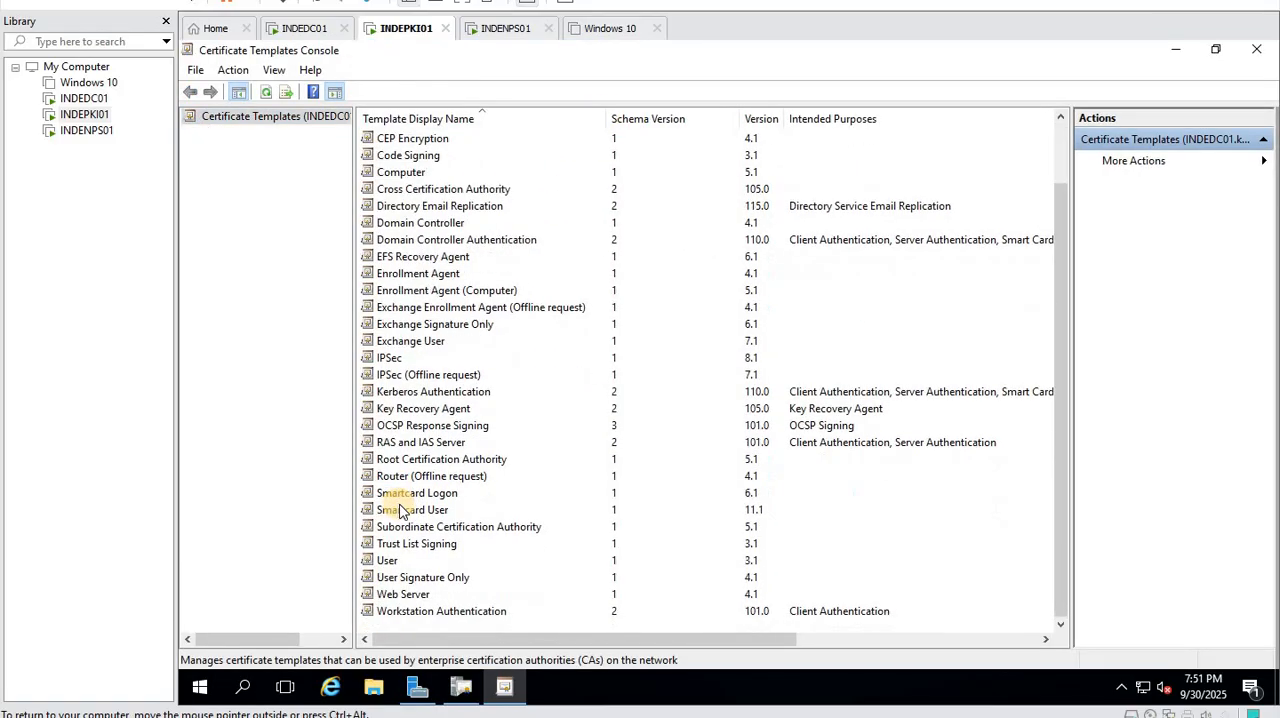
click(405, 442)
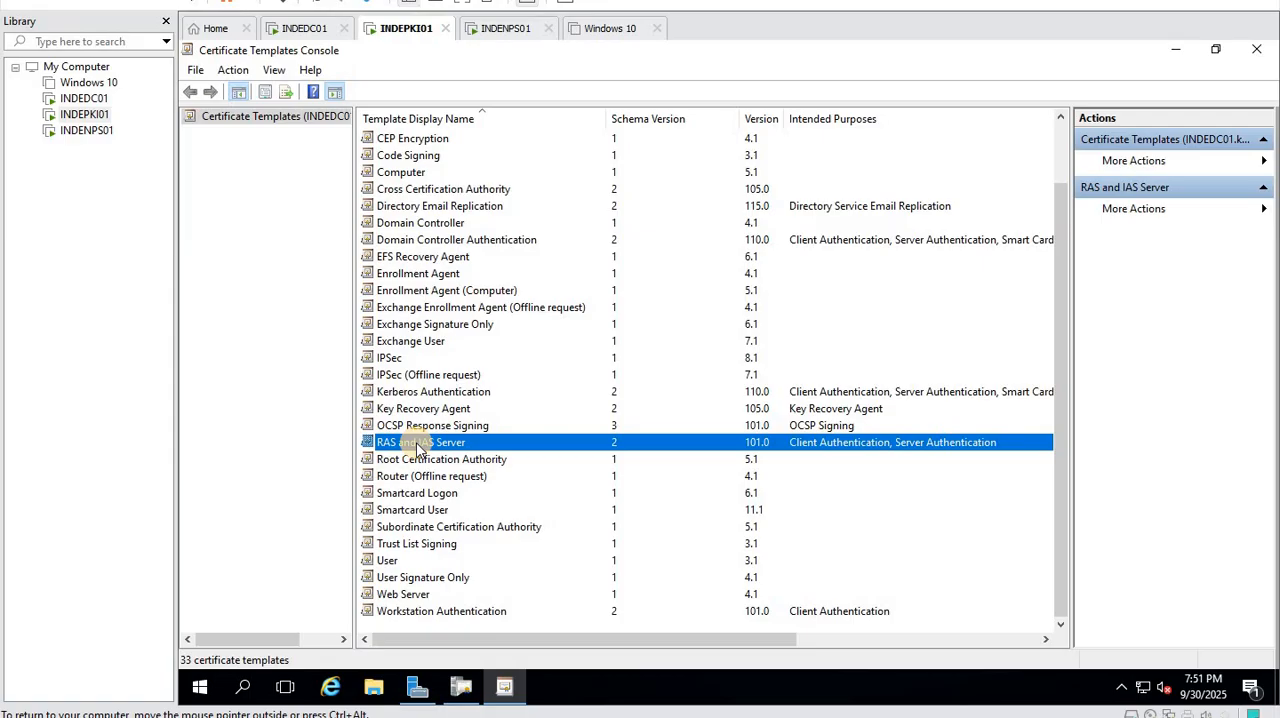
right_click(417, 446)
click(466, 463)
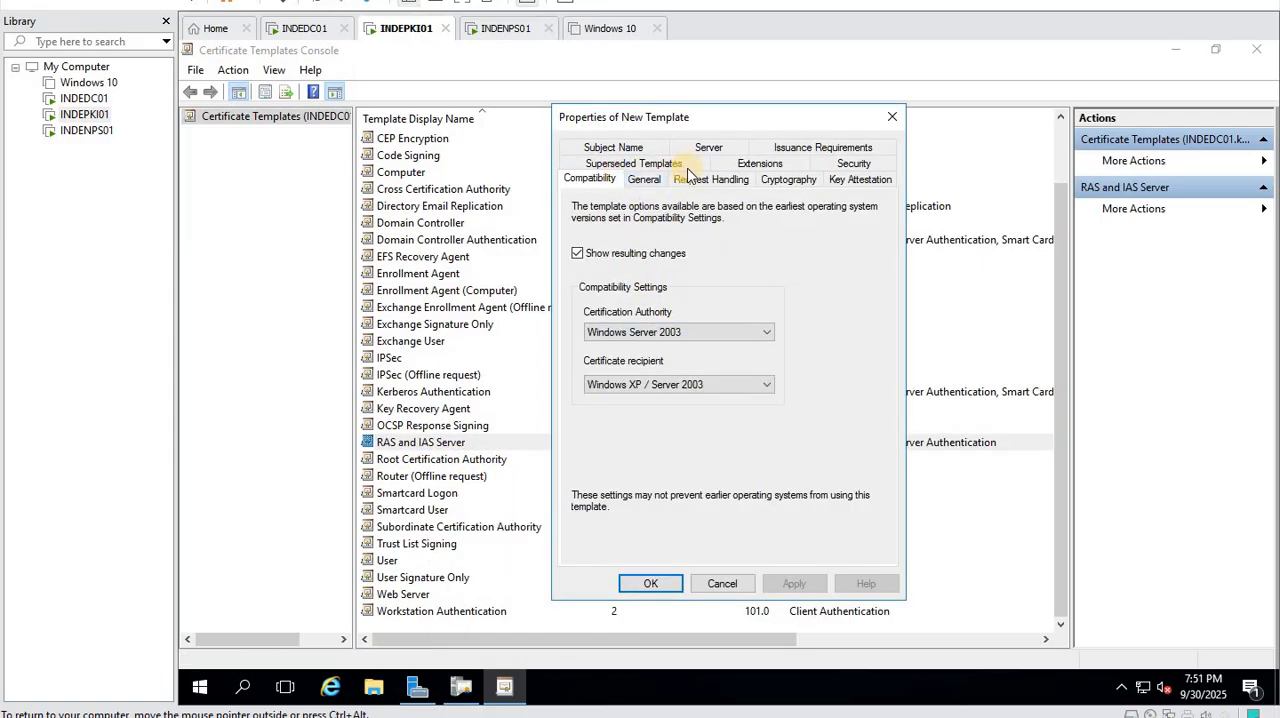
- Name the new certificate template NPS and allow its private key to be exported
click(643, 180)
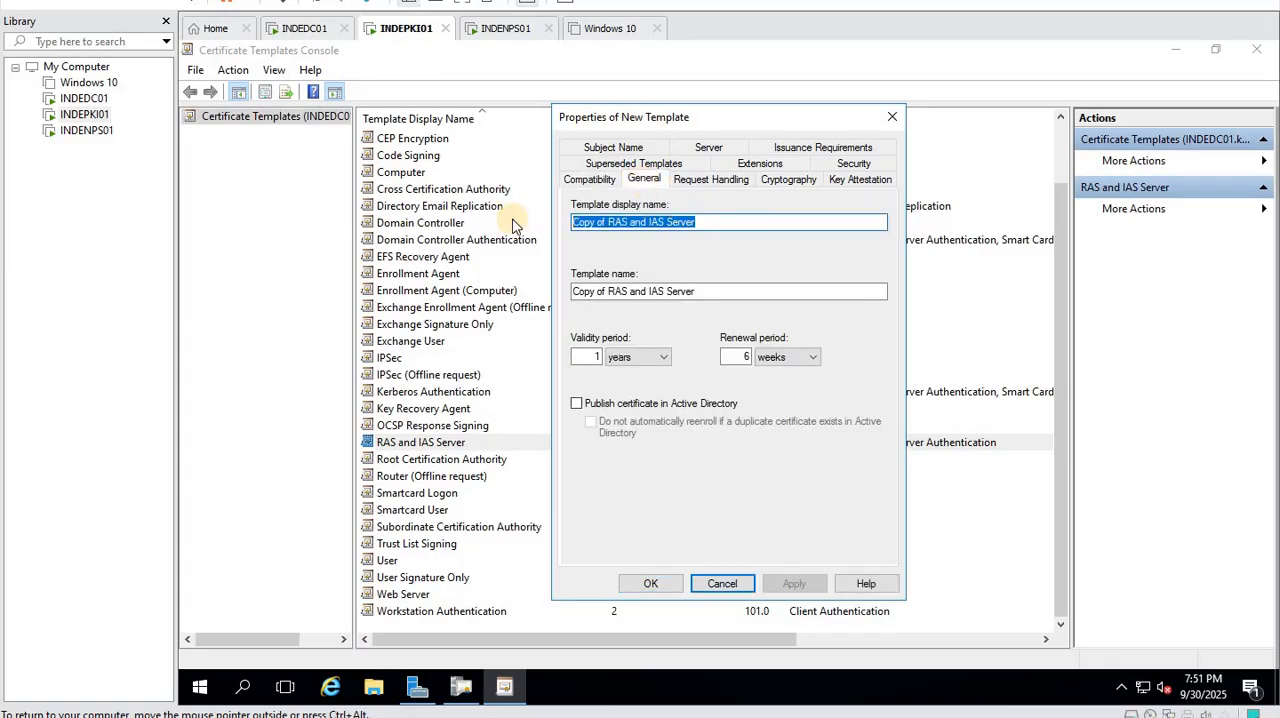
text(NP)
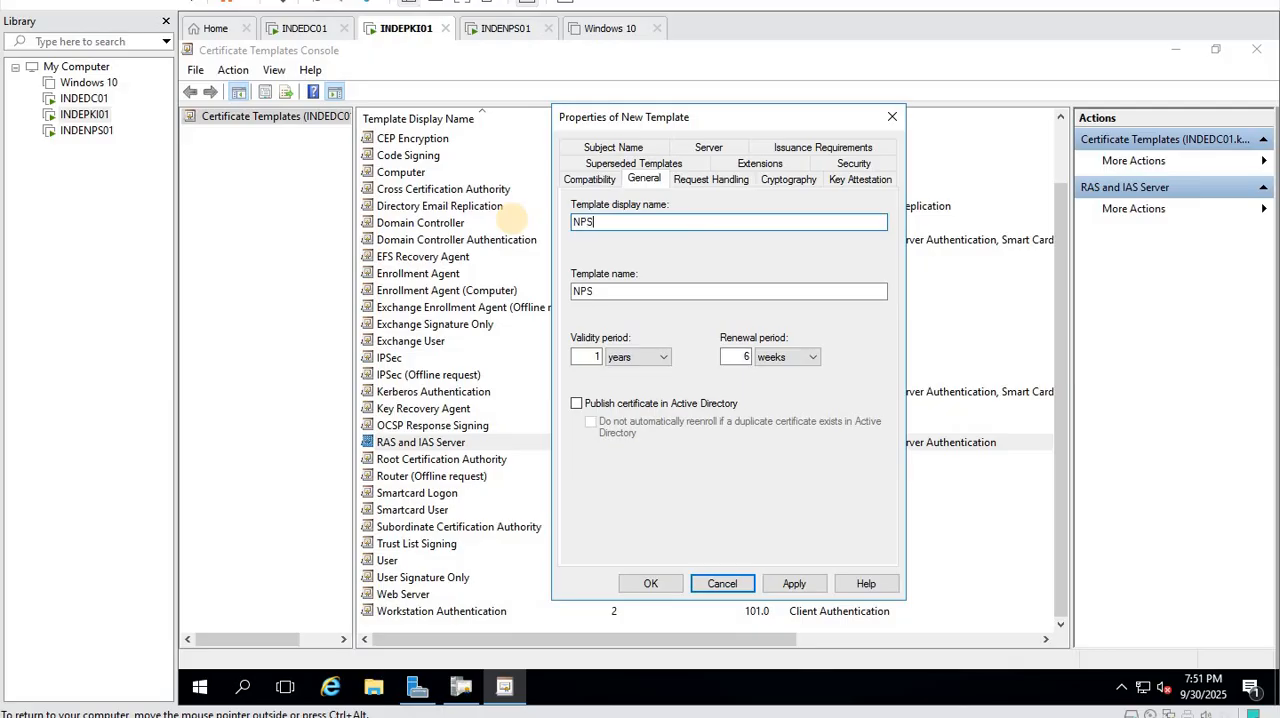
text(S)
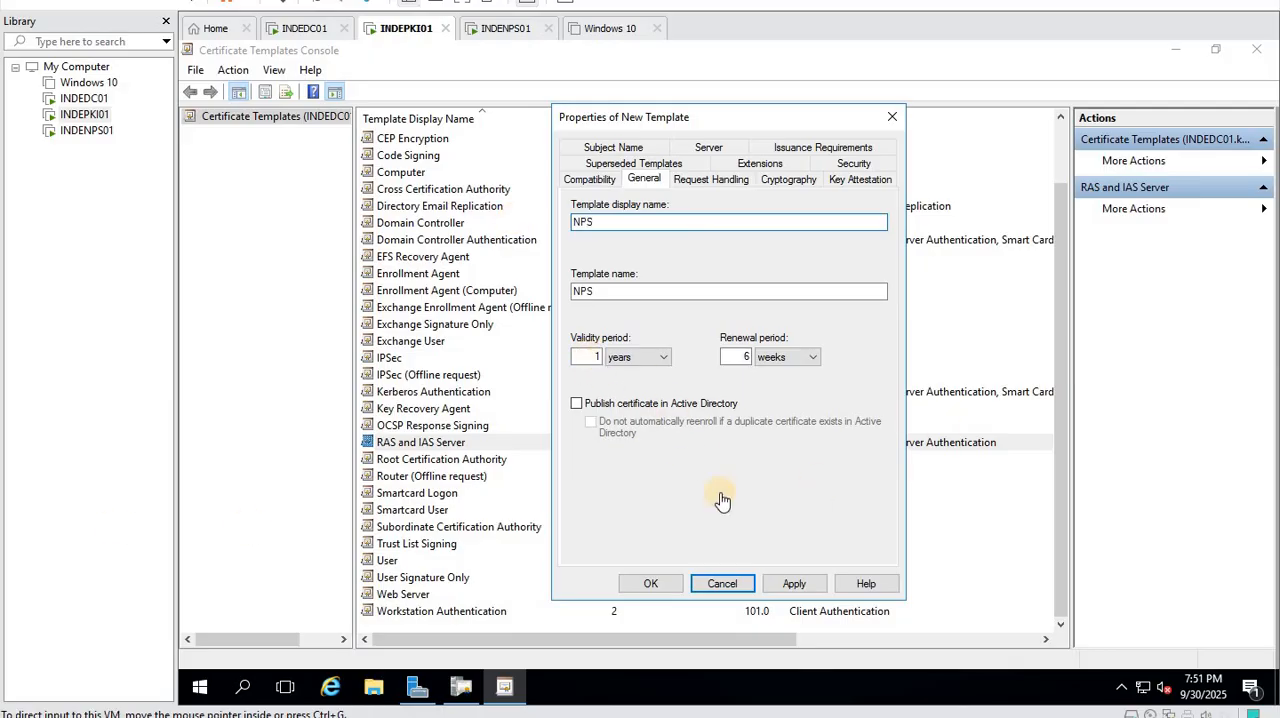
click(706, 179)
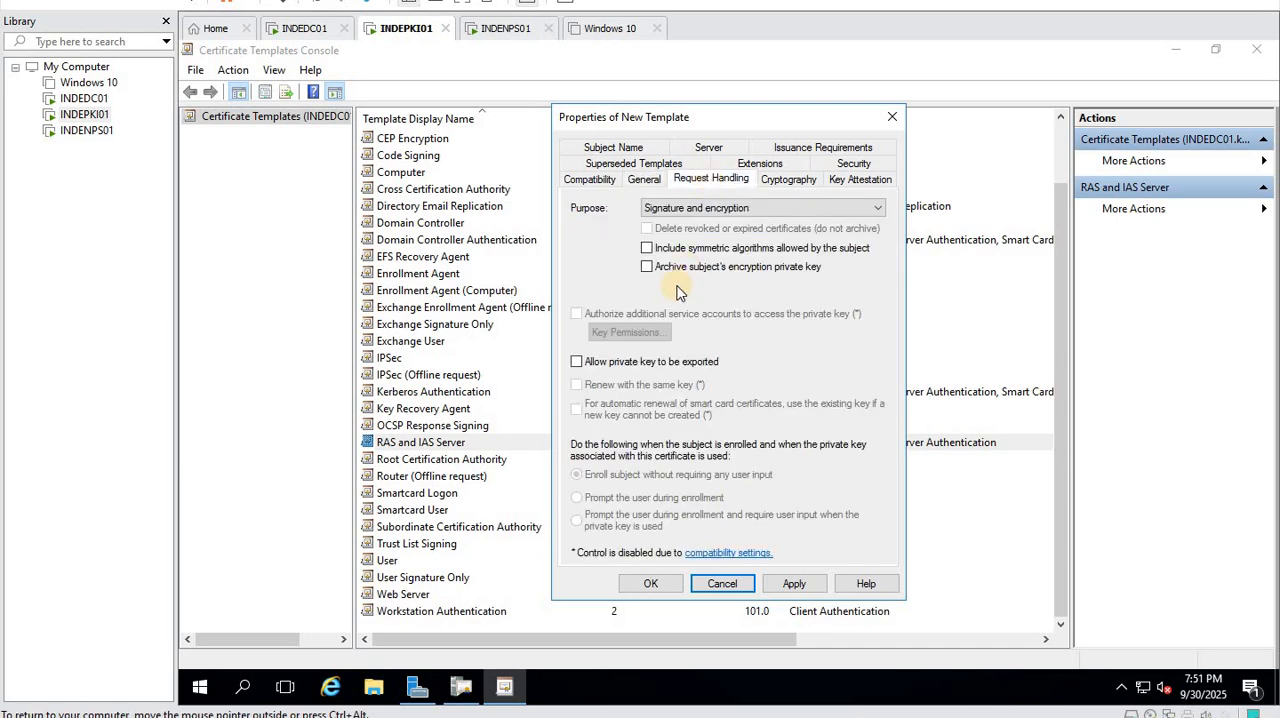
click(588, 364)
- Review the NPS template's cryptography, key attestation, extensions, subject name and security permission settings
click(788, 179)
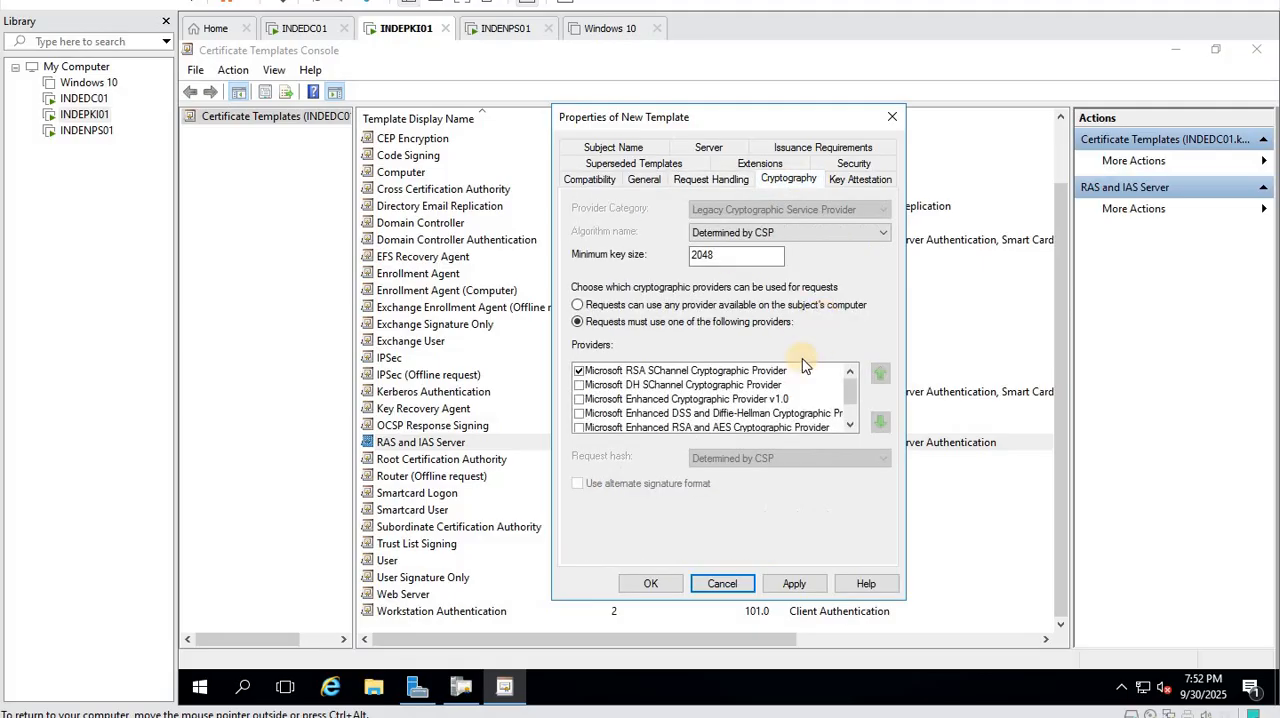
click(858, 179)
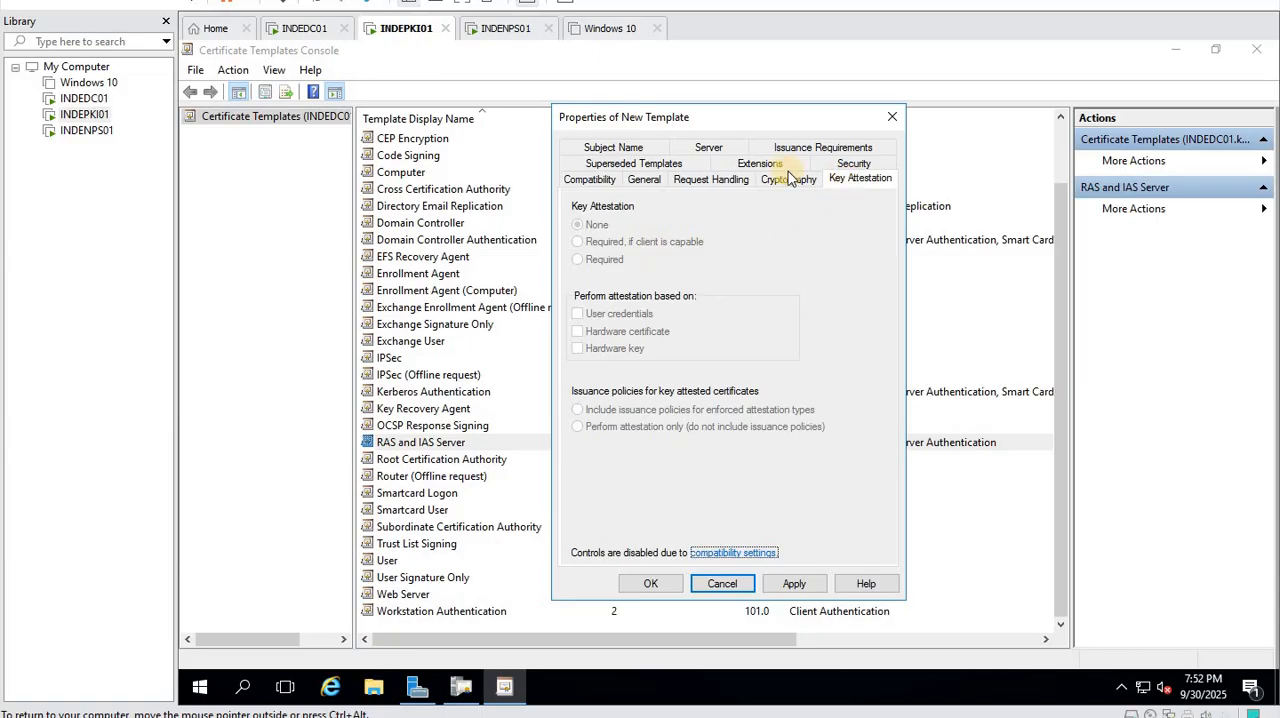
click(758, 164)
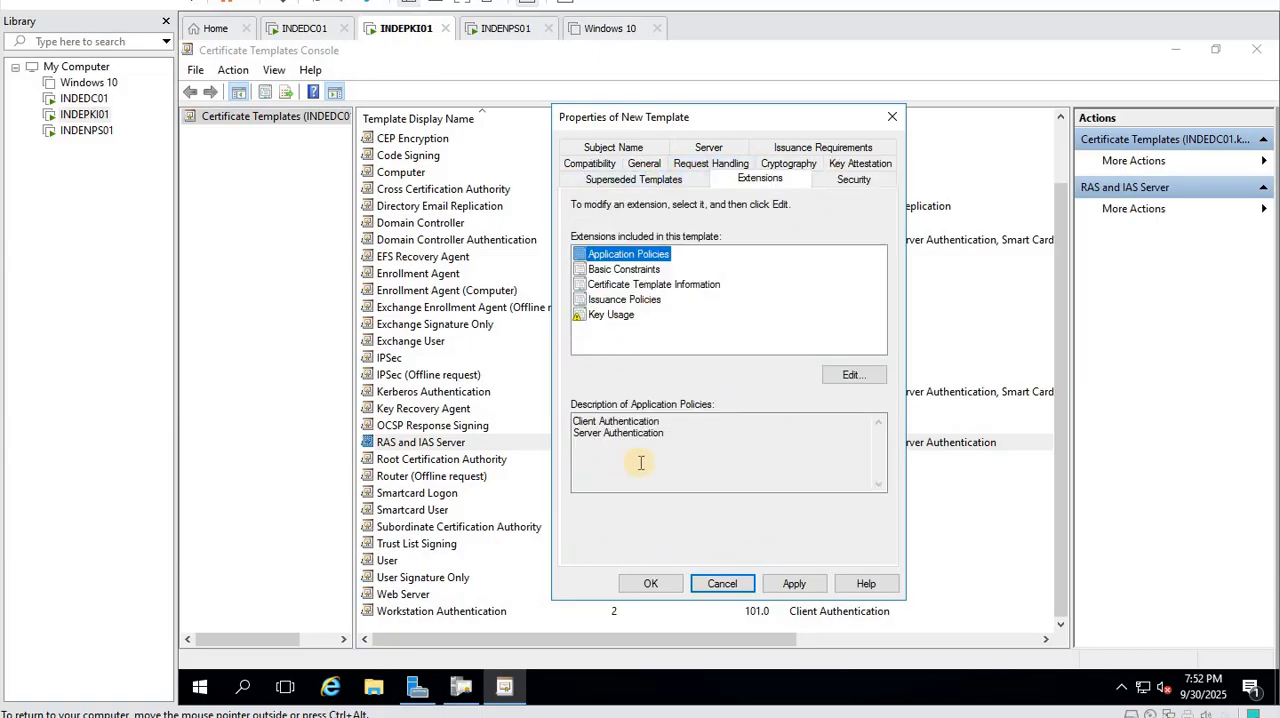
click(638, 149)
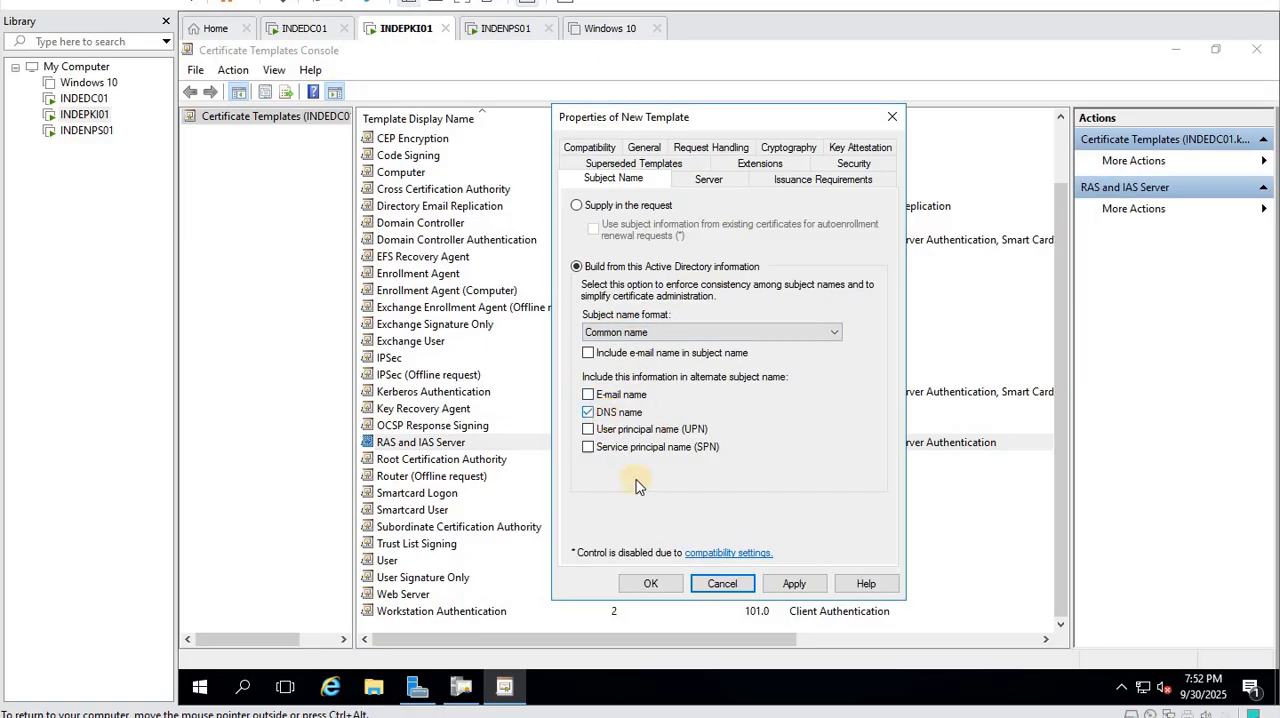
click(853, 164)
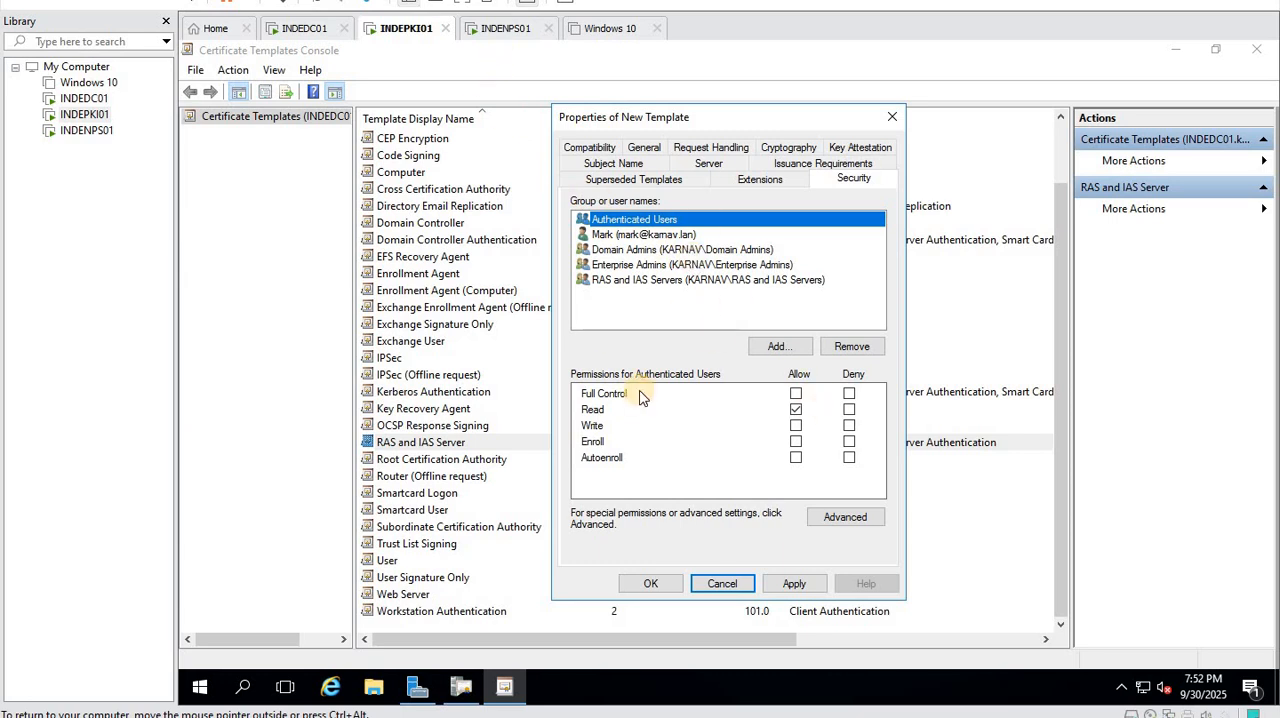
- Switch to the INDENPS01 virtual machine and sign in to the admin account with its password
click(508, 33)
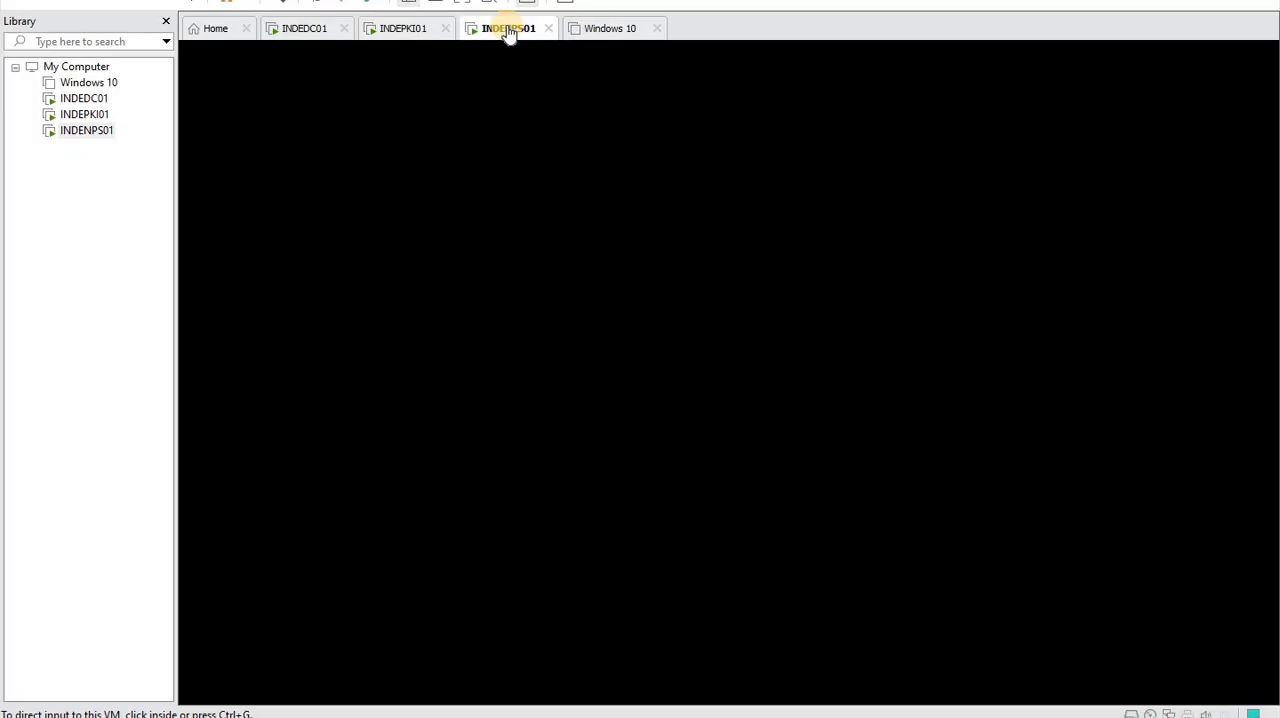
right_click(100, 130)
click(206, 317)
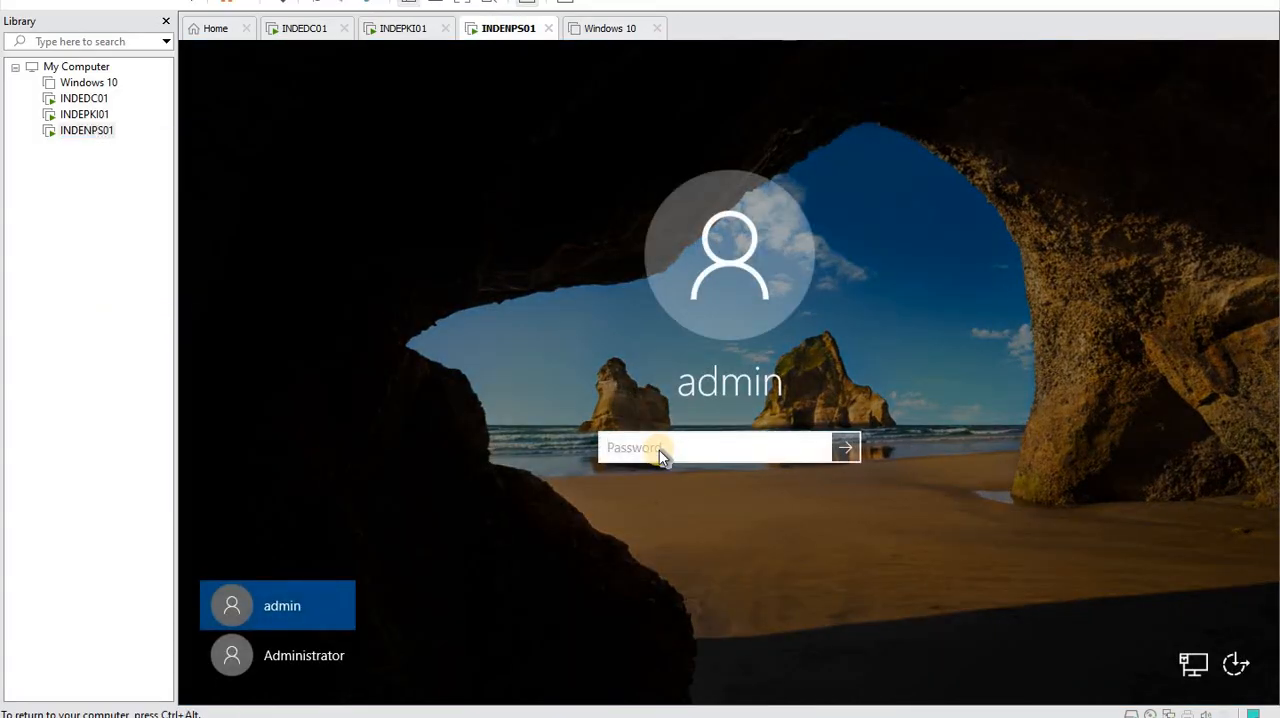
text(Passw)
key(Return)
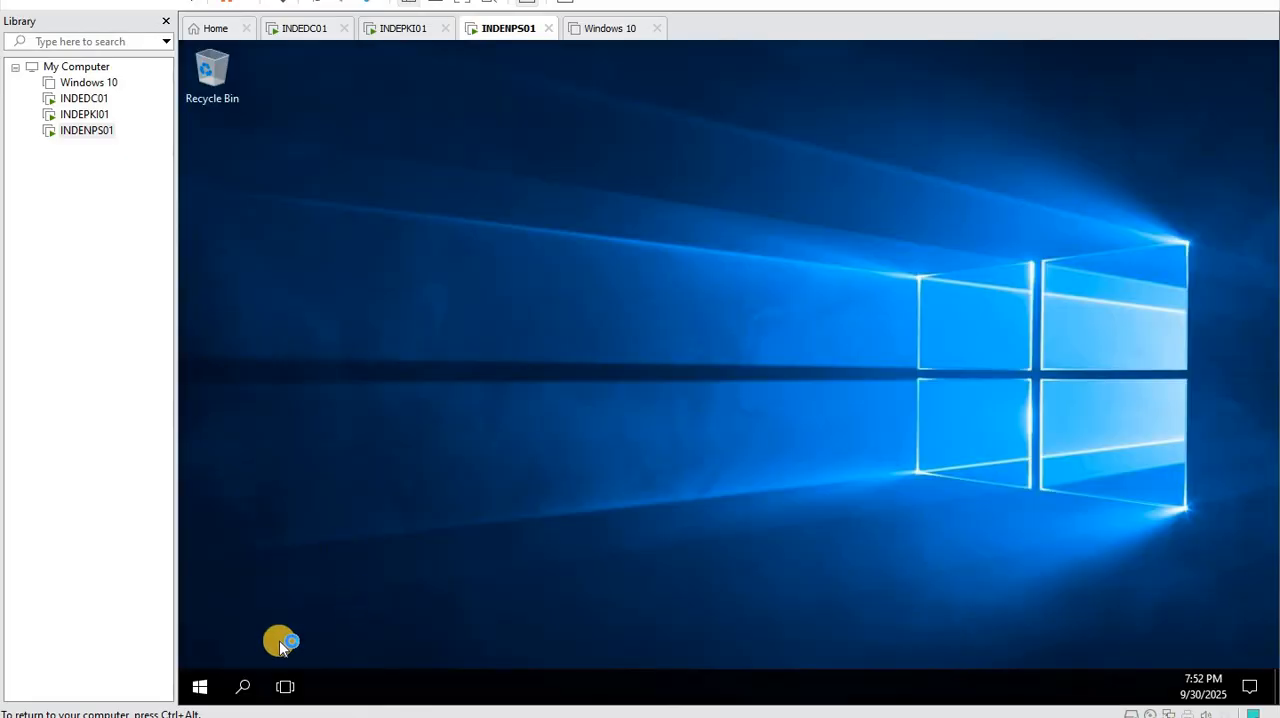
- Open the Network Connections window on INDENPS01 by running ncpa.cpl
right_click(199, 686)
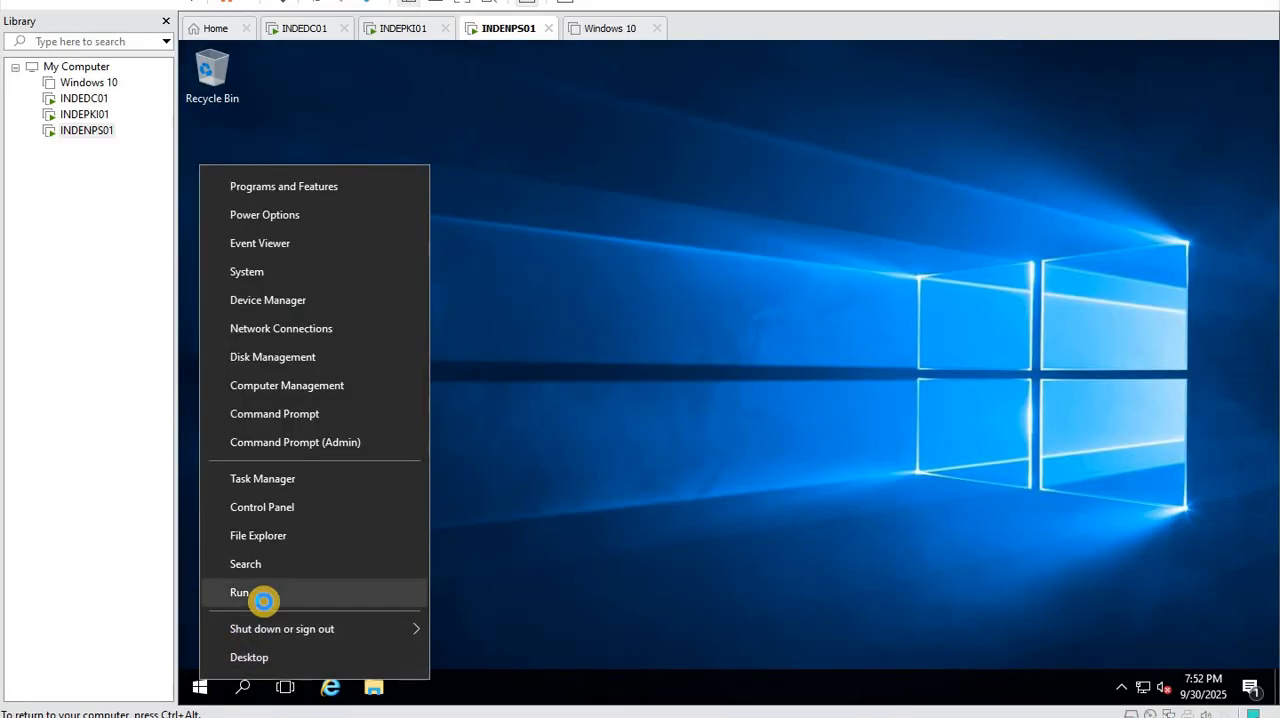
click(258, 596)
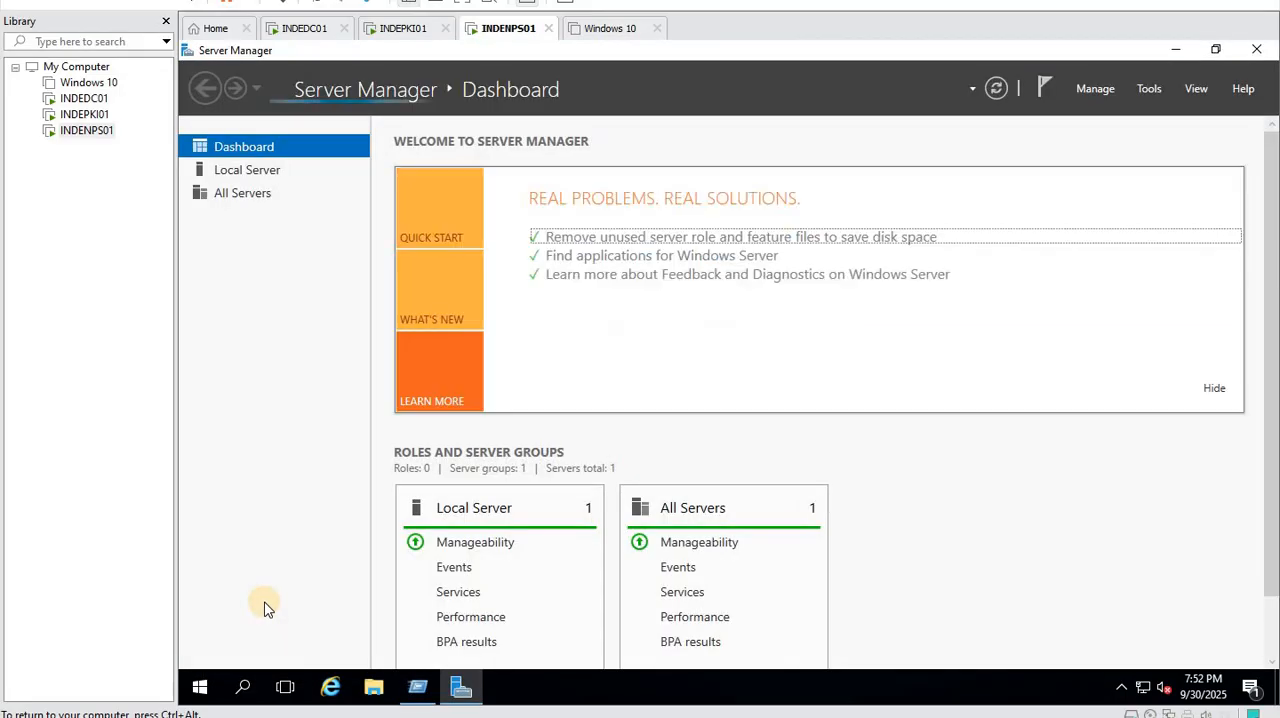
right_click(203, 686)
click(282, 675)
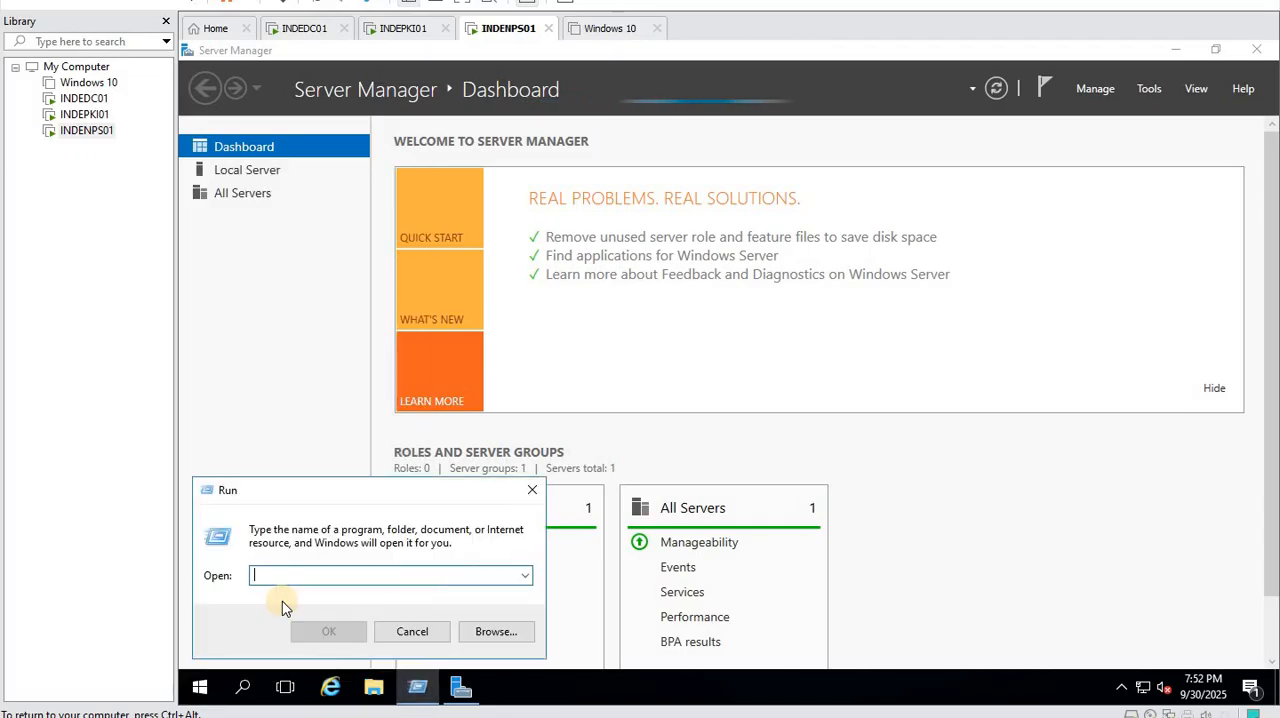
text(ncp)
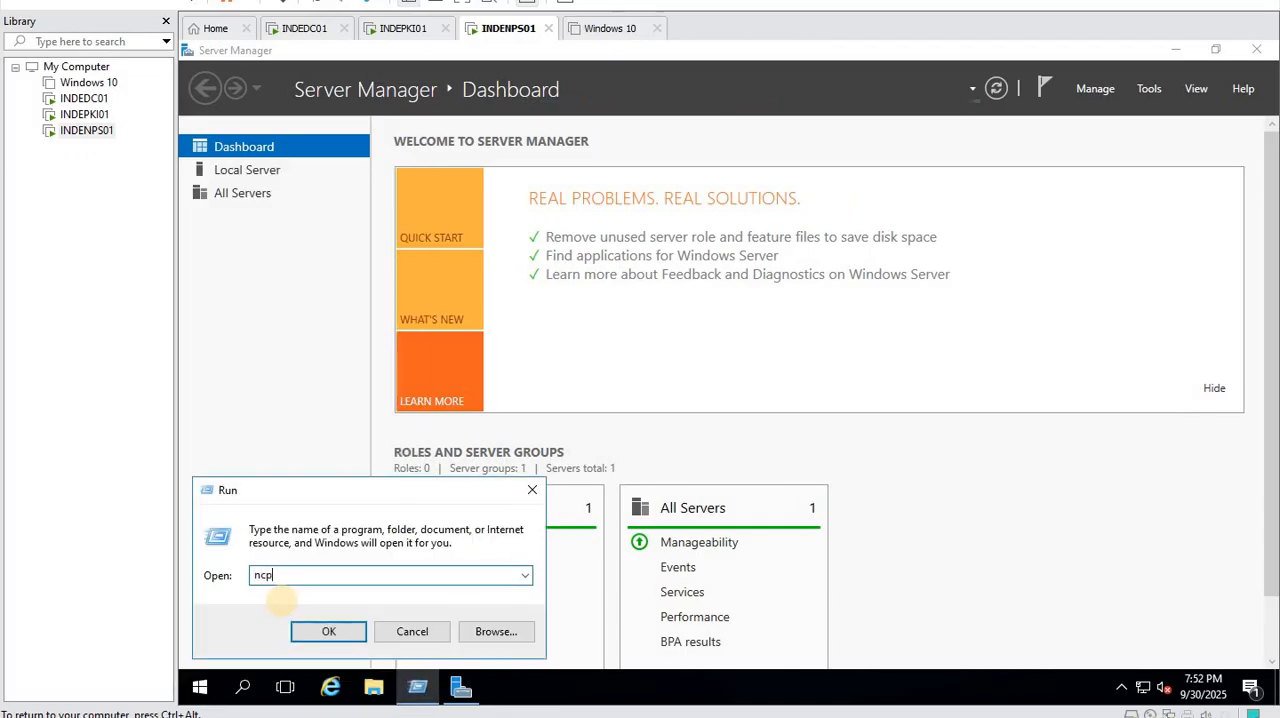
text(a.cpl)
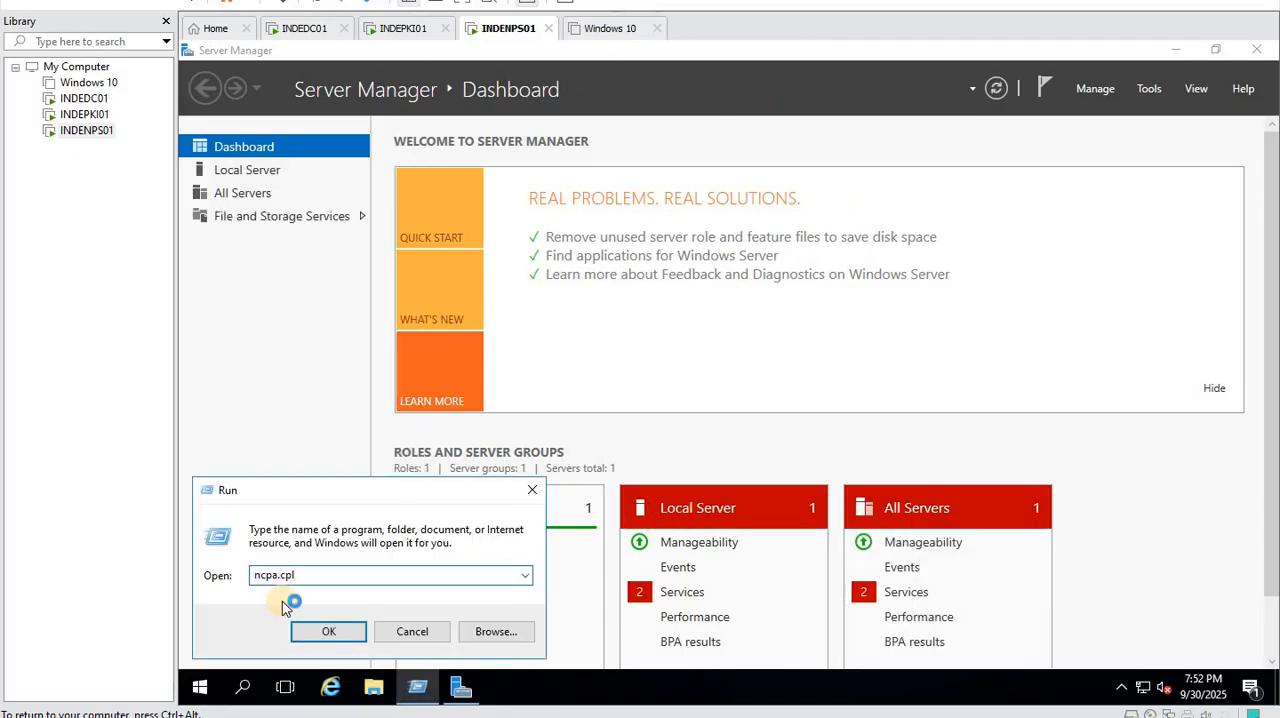
key(Return)
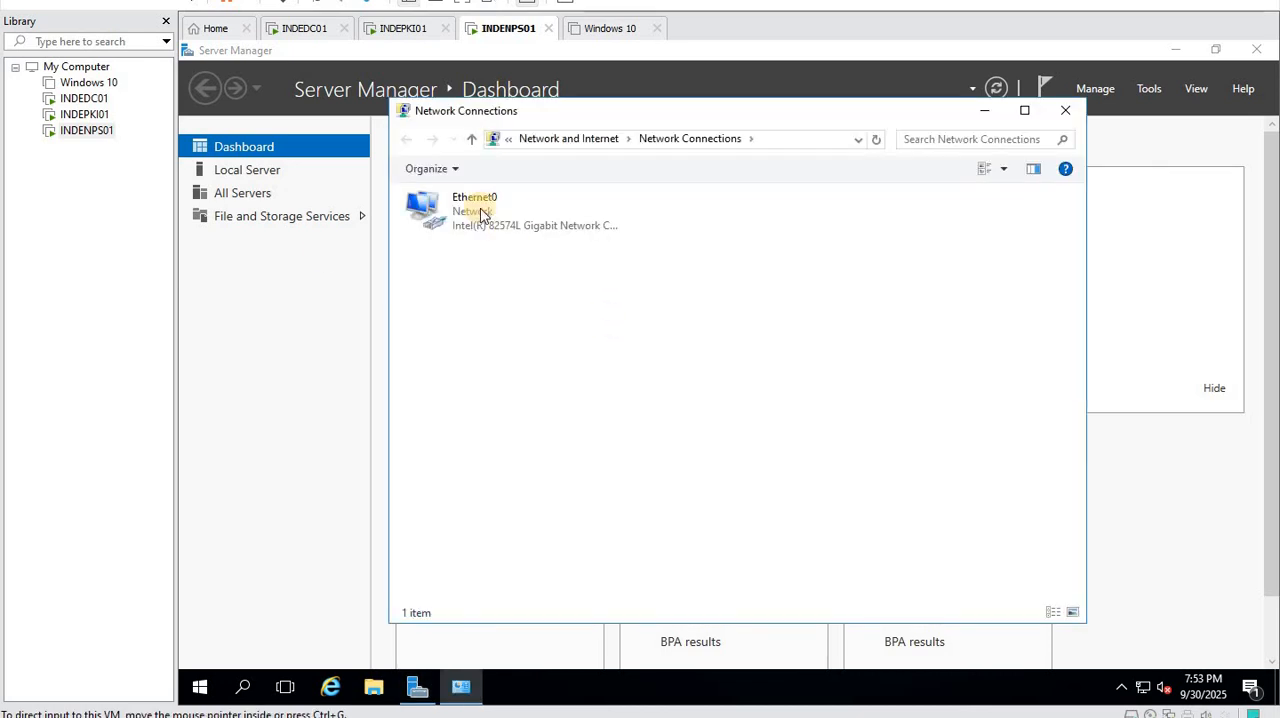
- Open the Internet Protocol Version 4 (TCP/IPv4) properties of the Ethernet0 adapter
click(483, 208)
right_click(481, 207)
click(562, 377)
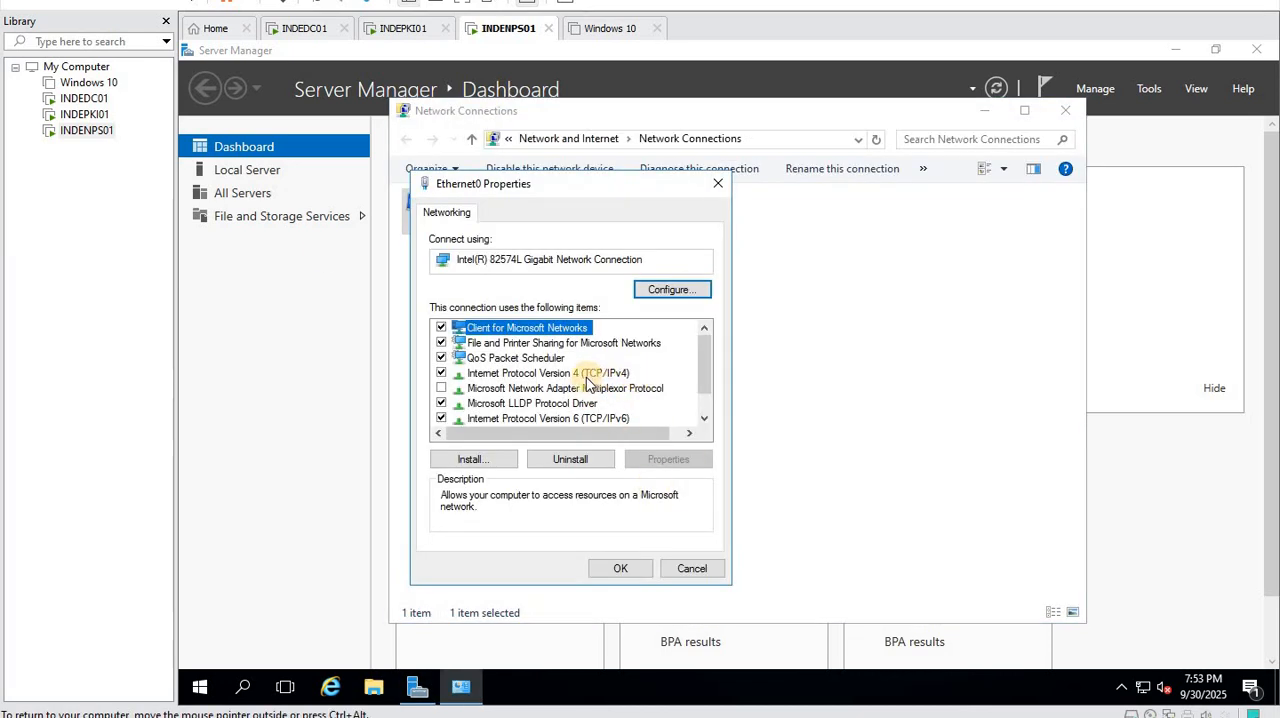
click(441, 418)
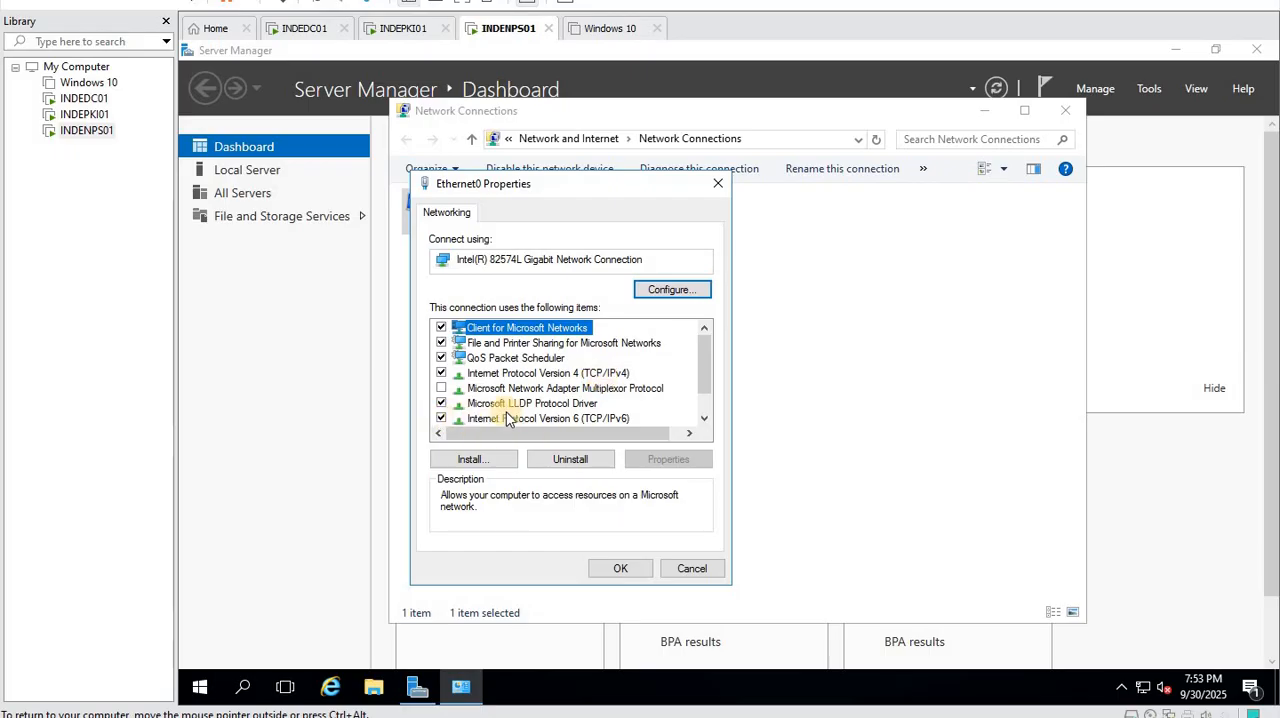
click(560, 373)
click(647, 458)
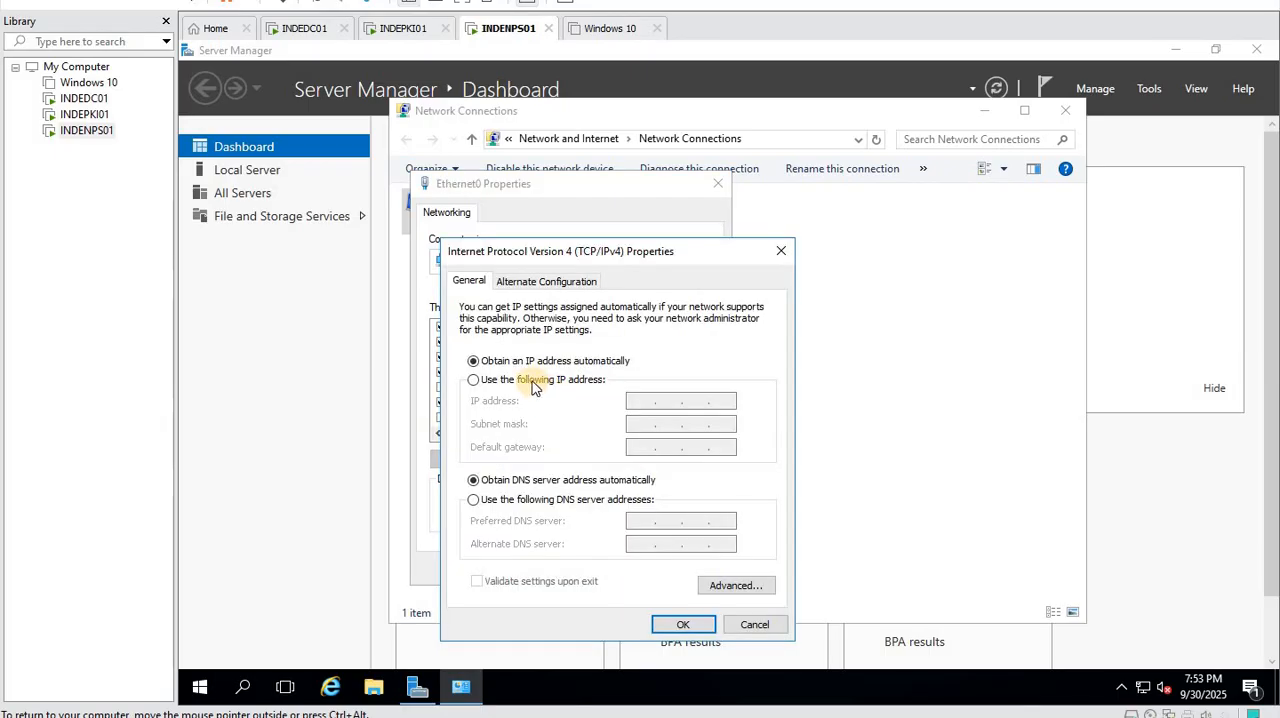
- Assign Ethernet0 the static IP address 192.168.1.51 with subnet mask 255.255.255.0
click(503, 379)
click(651, 401)
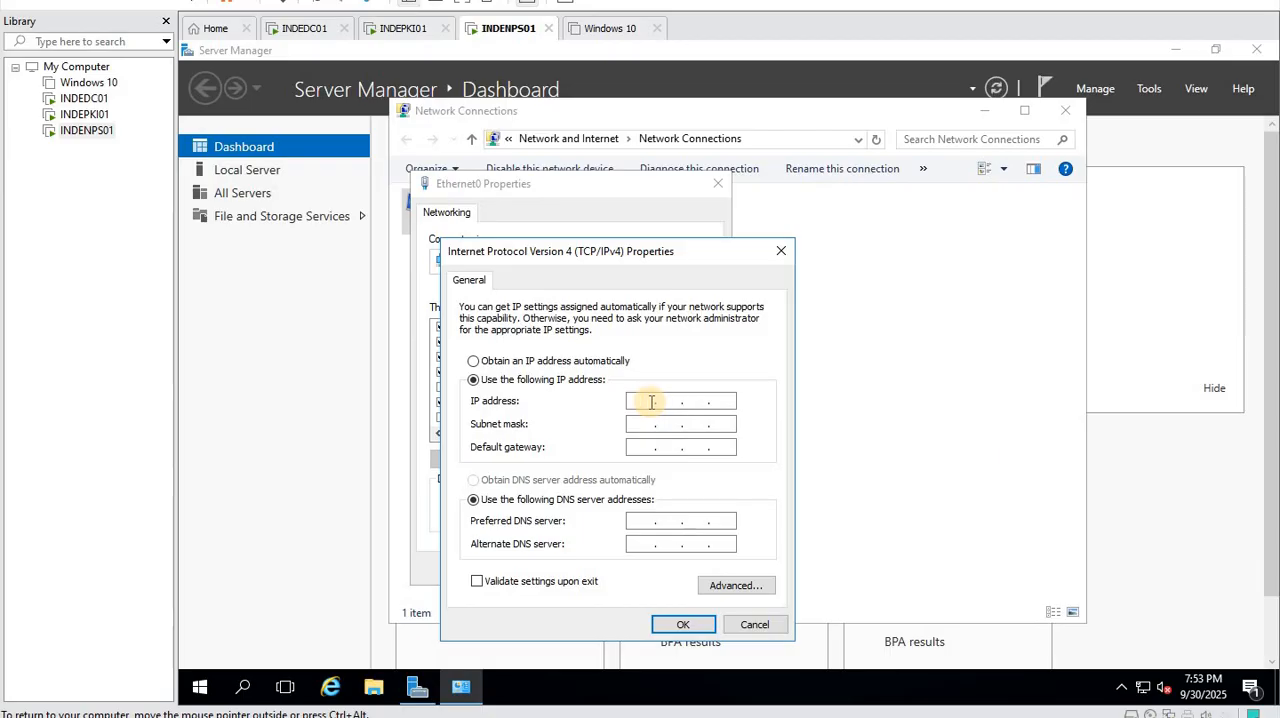
text(192 . 168 . 1 . 51)
click(659, 424)
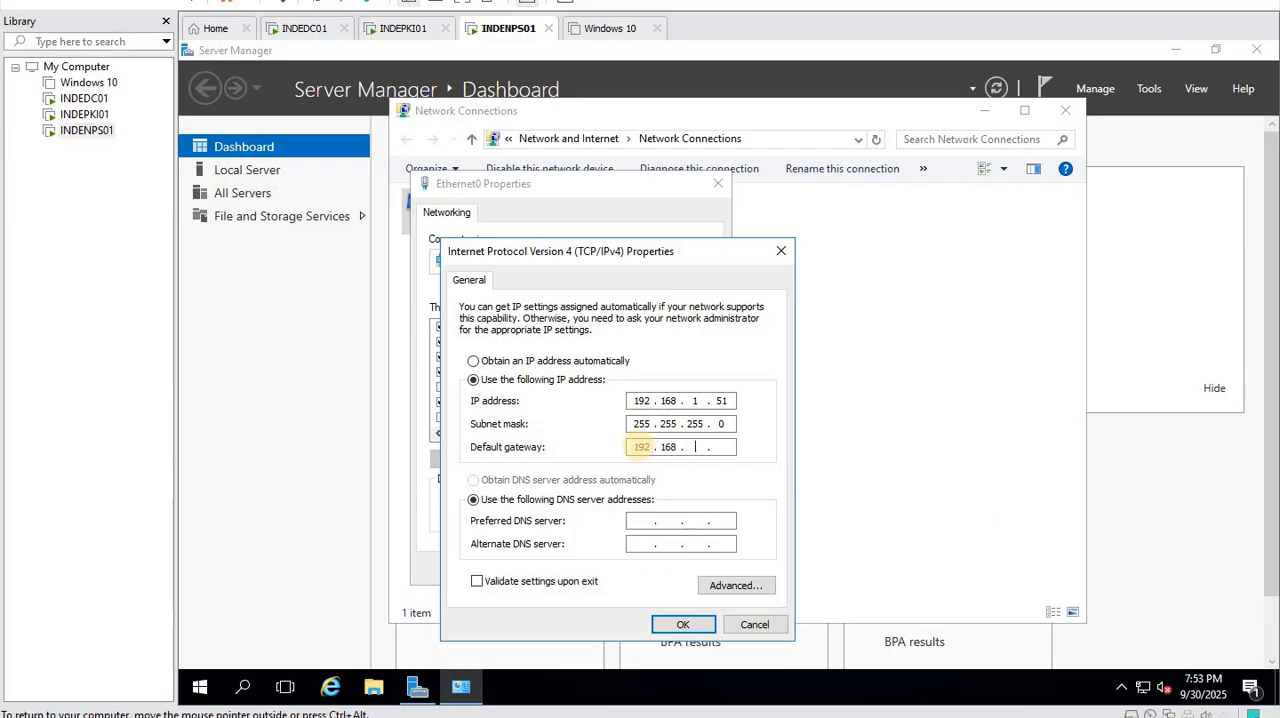
- Set the default gateway to 192.168.1.1 and the preferred DNS server to 192.168.1.50, and save the adapter settings
click(641, 447)
text(192.168.1.)
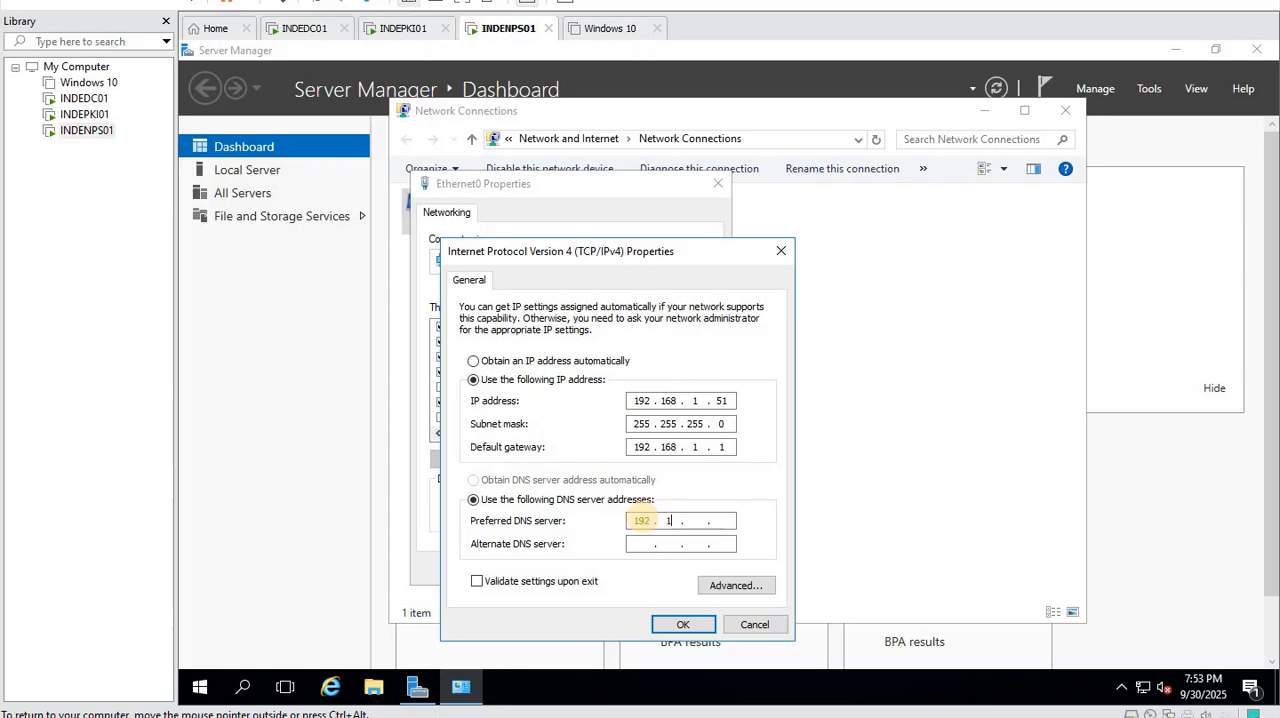
text(1.5)
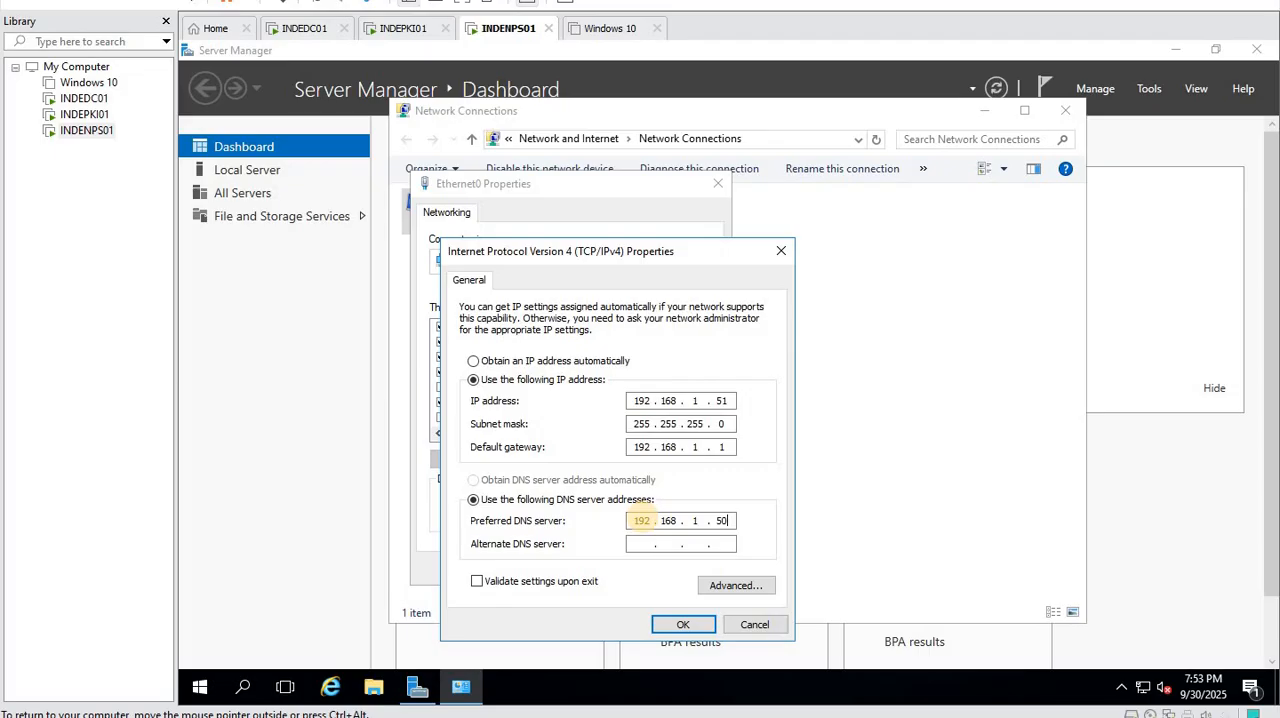
click(683, 624)
click(621, 566)
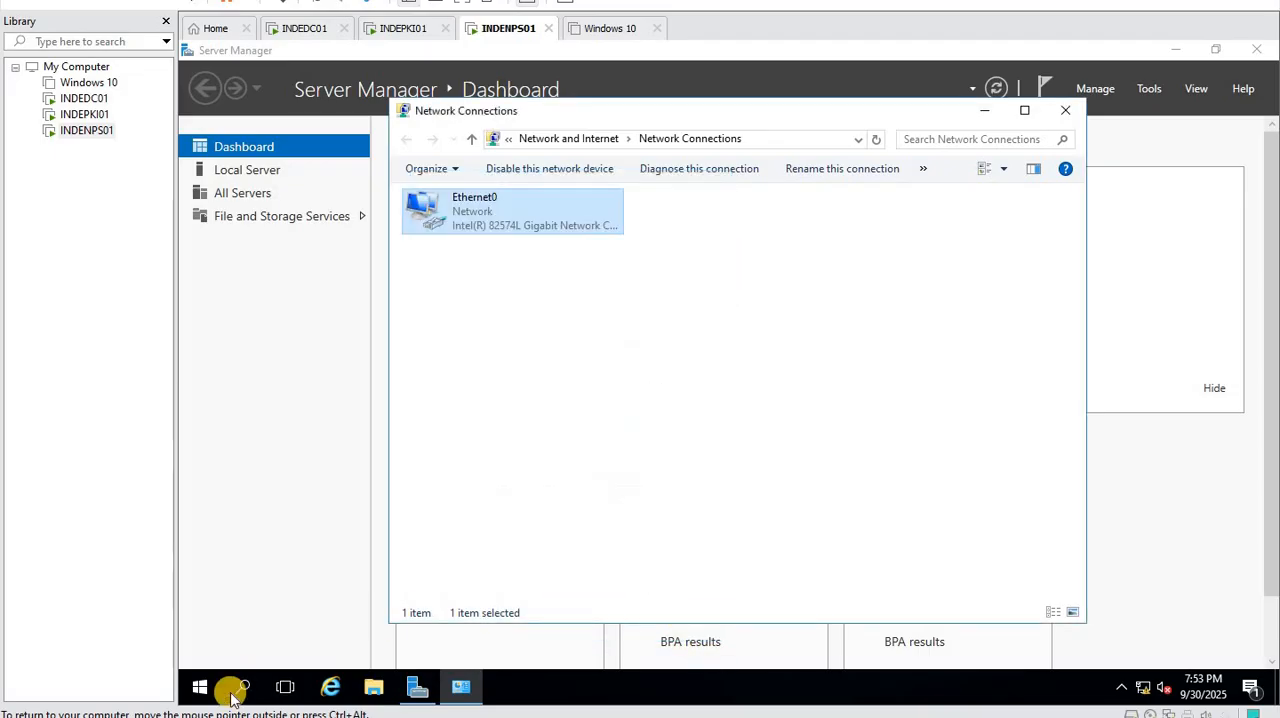
- Turn off Windows Firewall for both private and public networks, and close the firewall and network windows
right_click(202, 686)
click(247, 610)
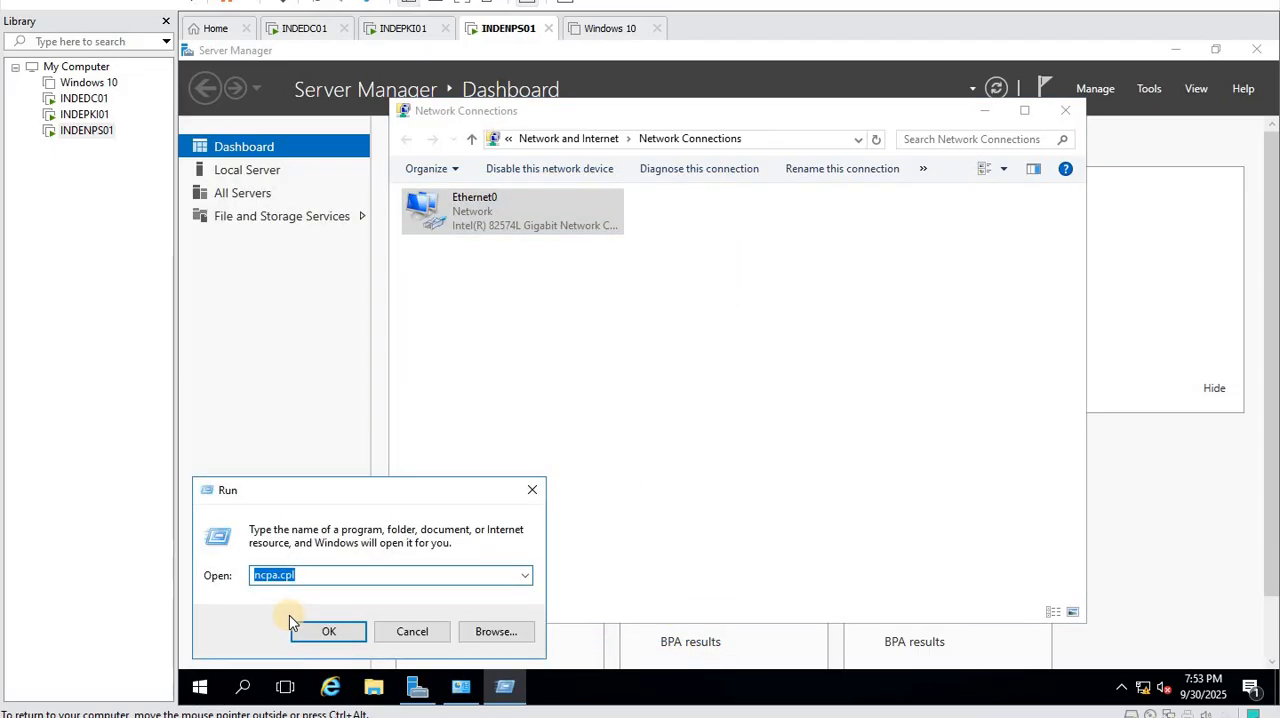
text(firewall)
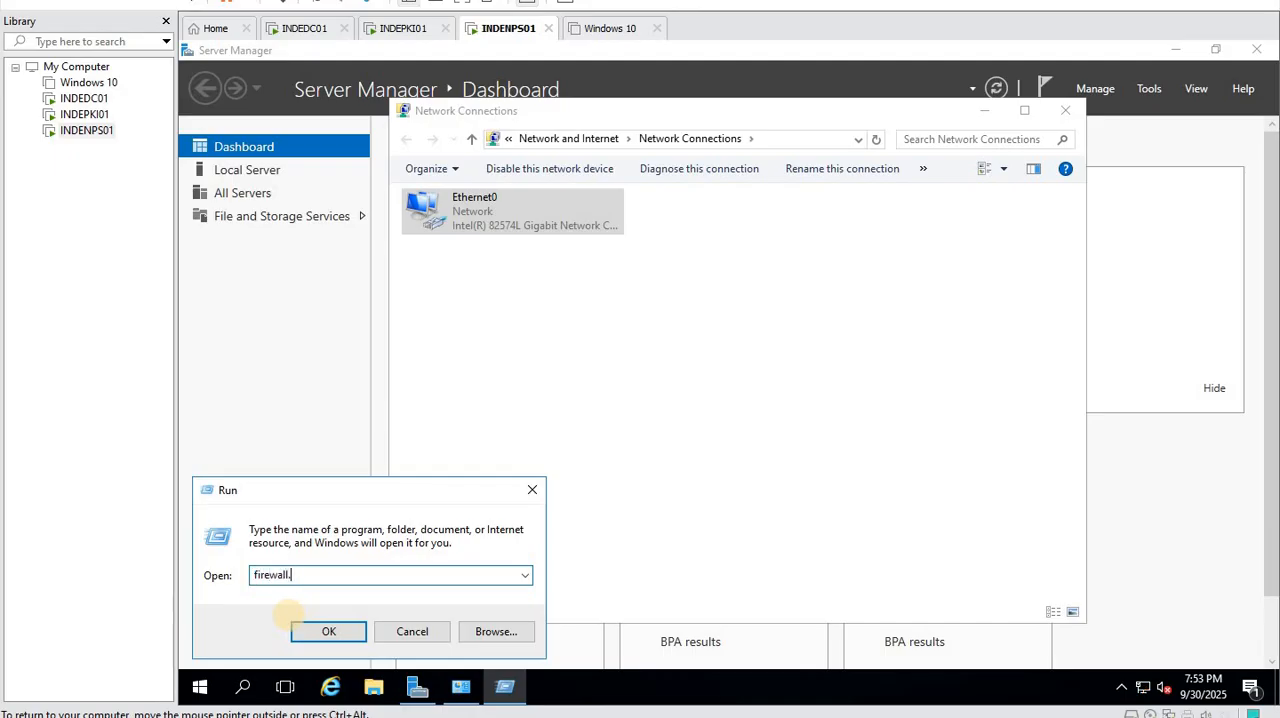
click(293, 622)
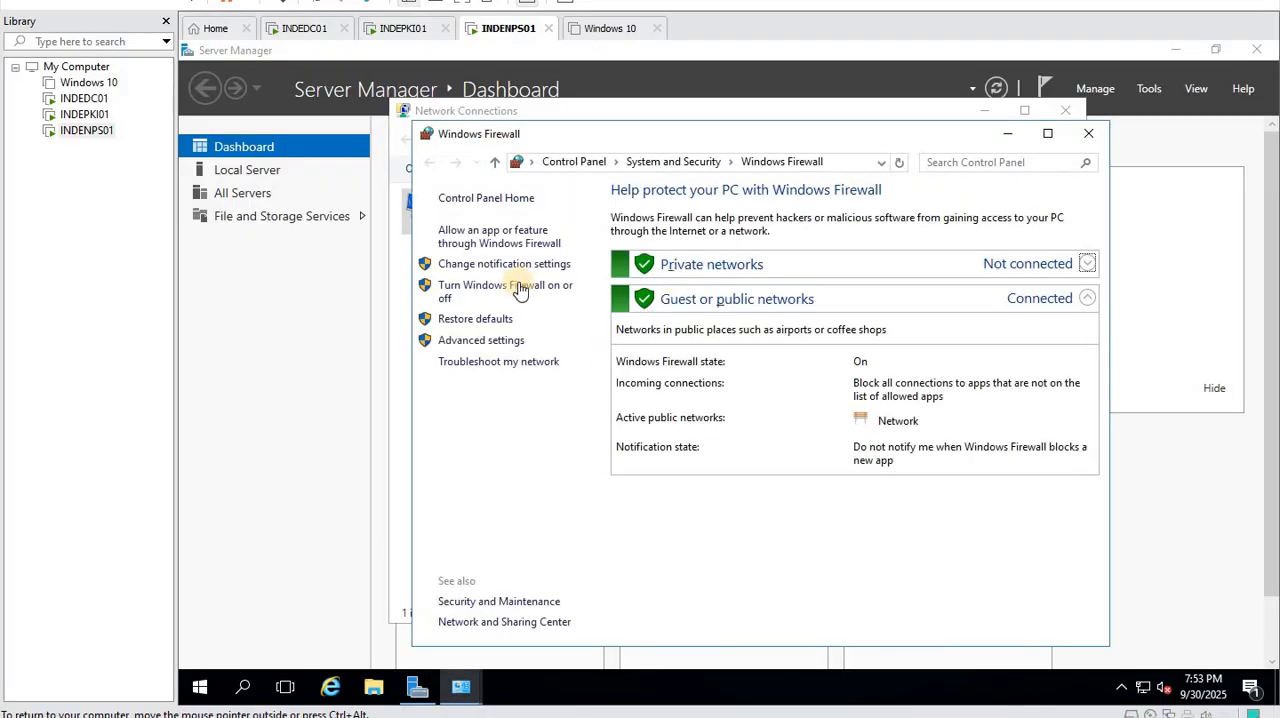
click(499, 292)
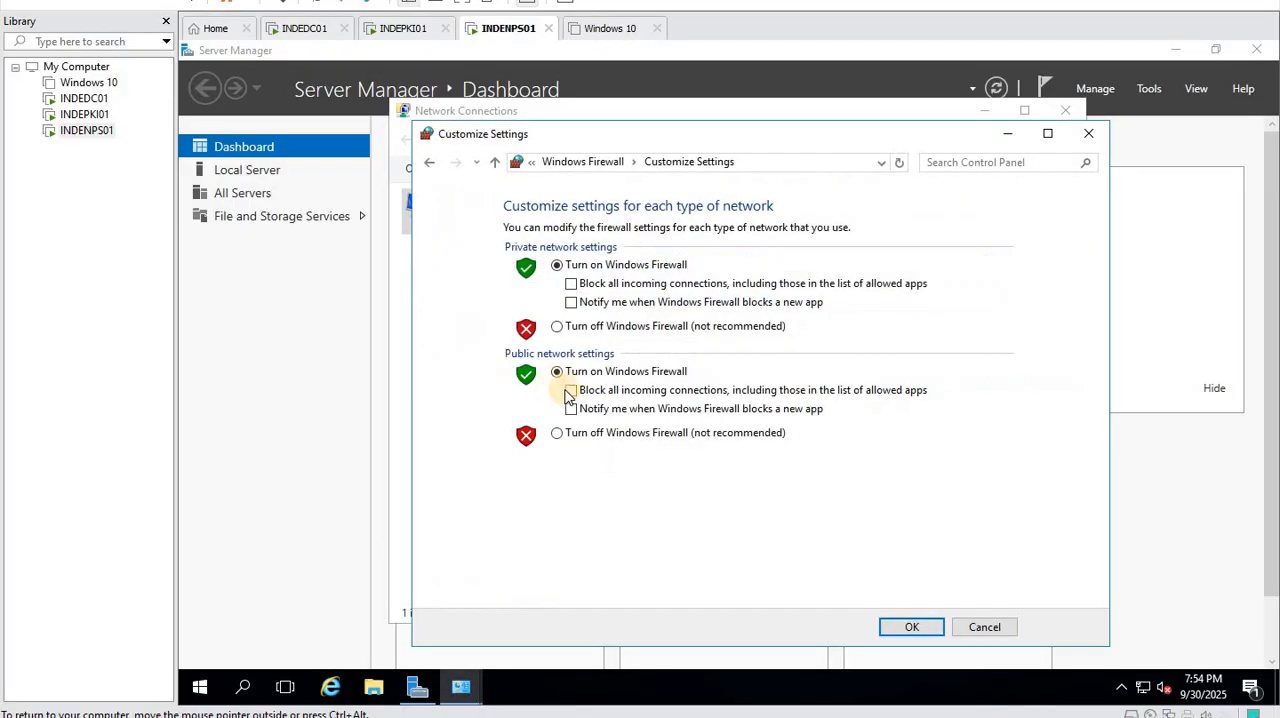
click(557, 432)
click(557, 327)
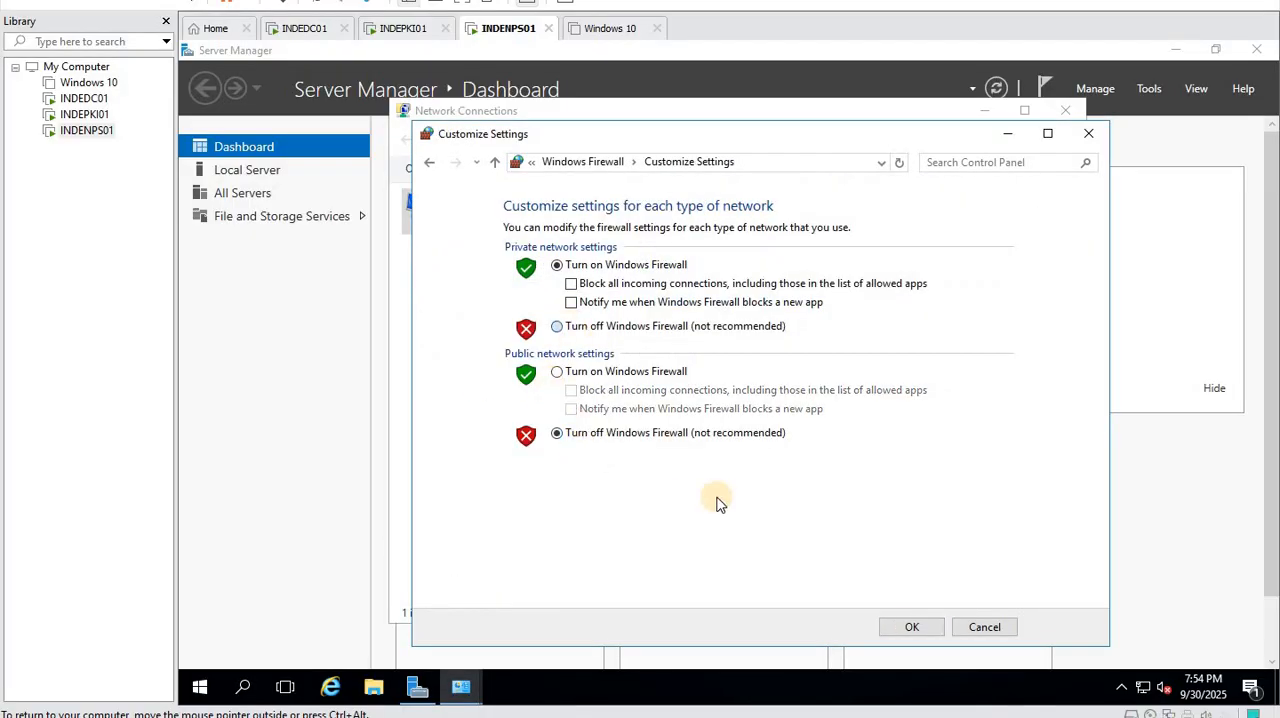
click(911, 626)
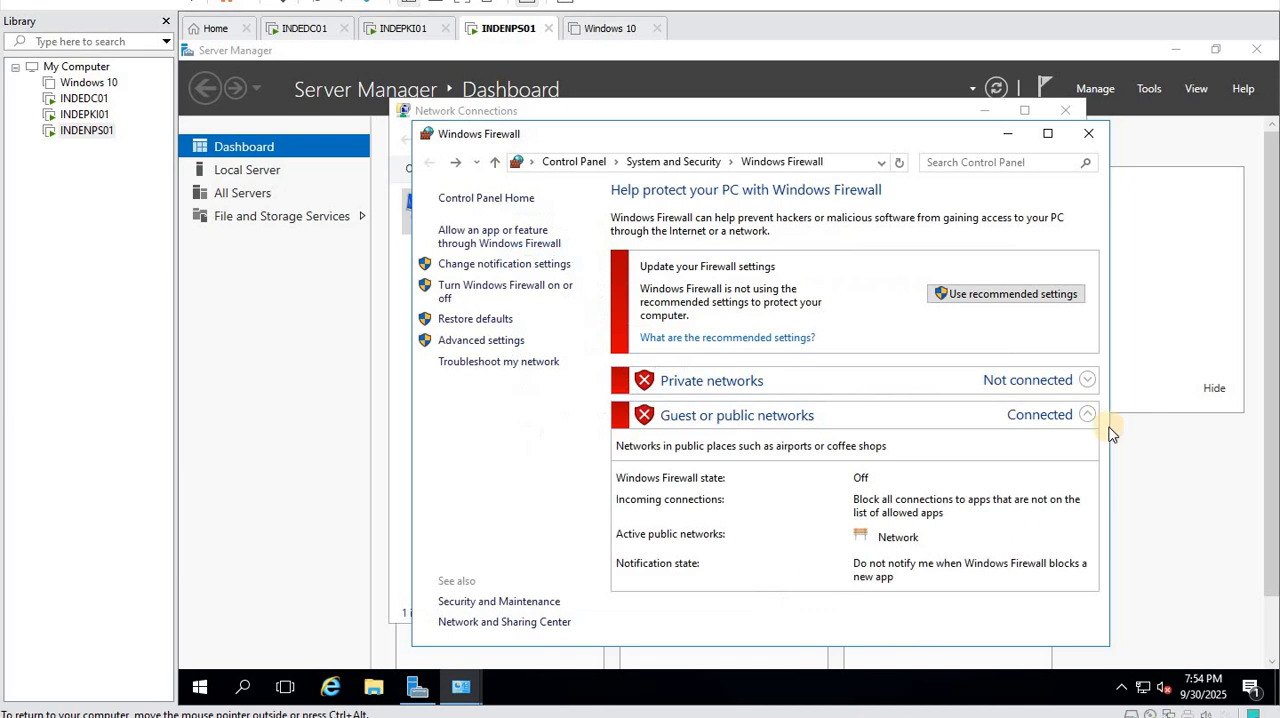
click(1088, 133)
click(1065, 110)
- Open the computer name settings from This PC's system properties and rename the computer as INDENPS01
right_click(200, 686)
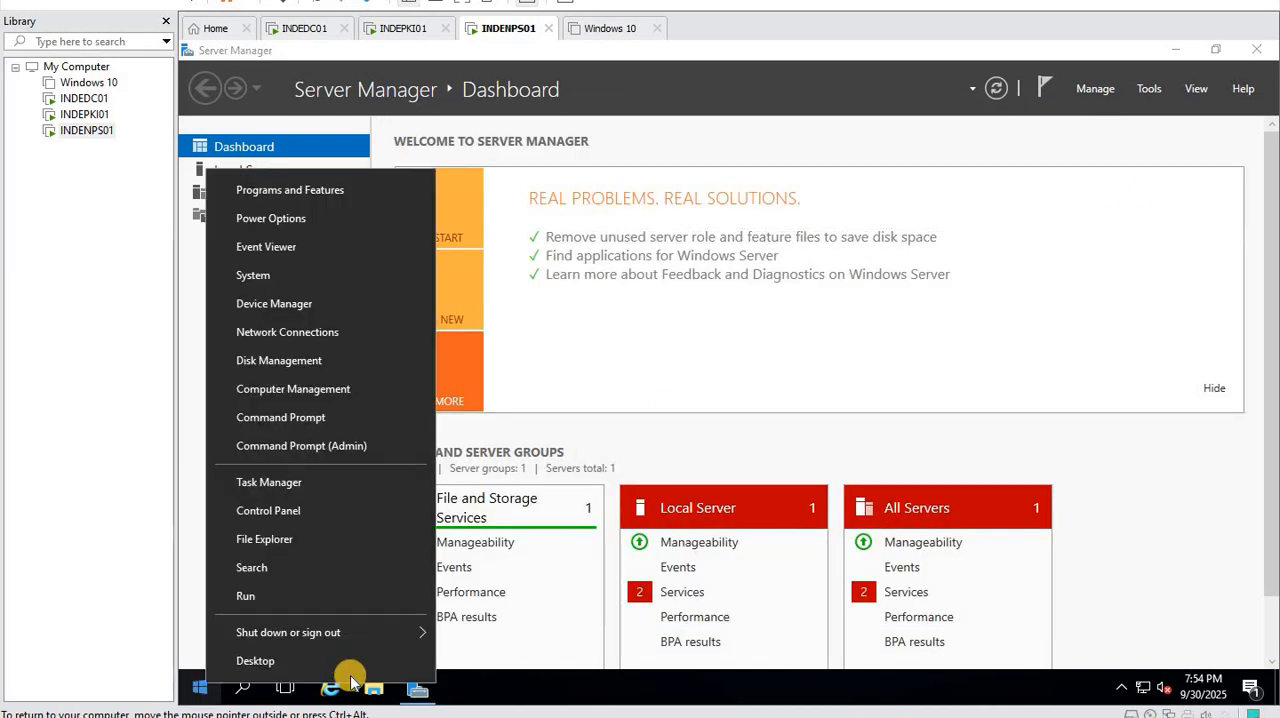
click(381, 372)
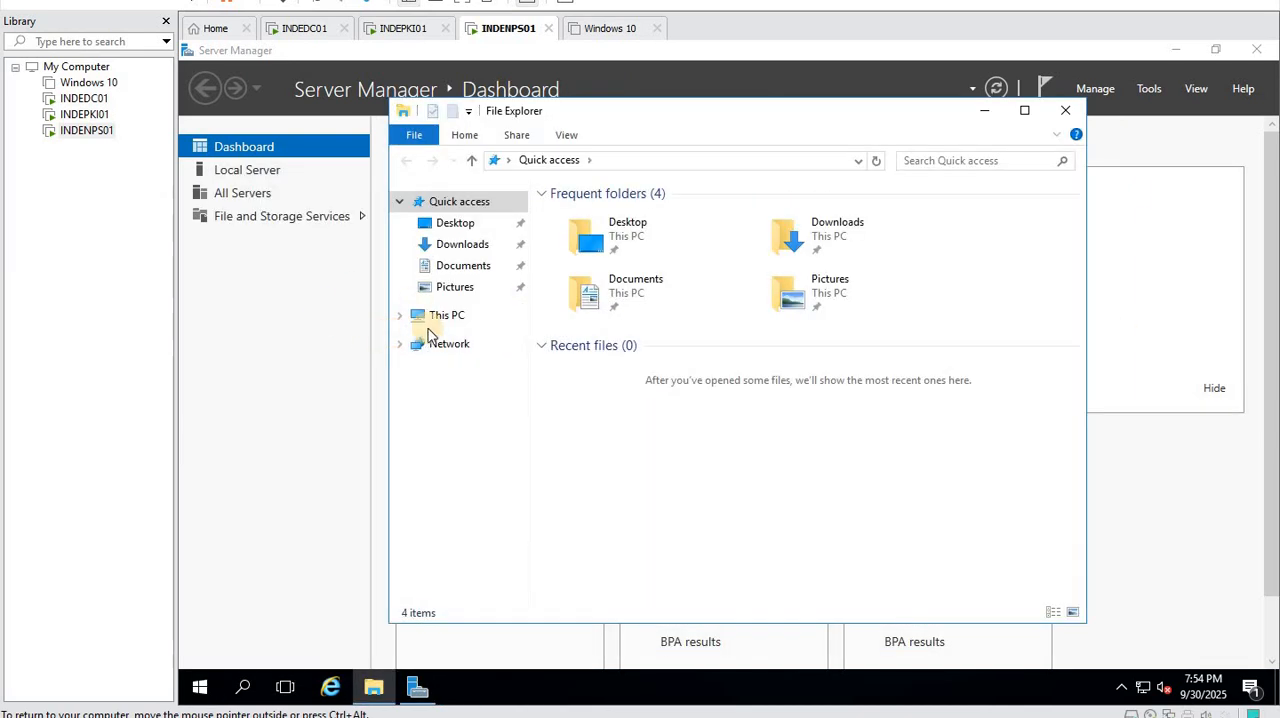
right_click(447, 315)
click(557, 546)
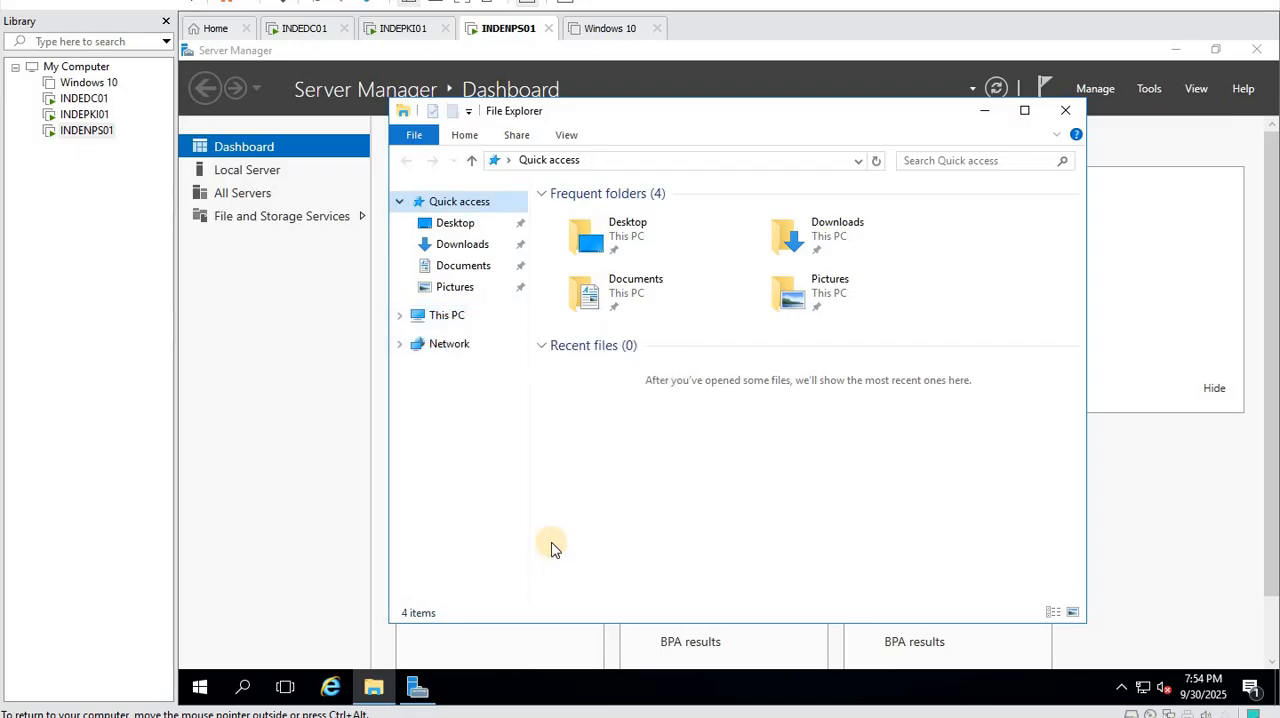
click(1007, 458)
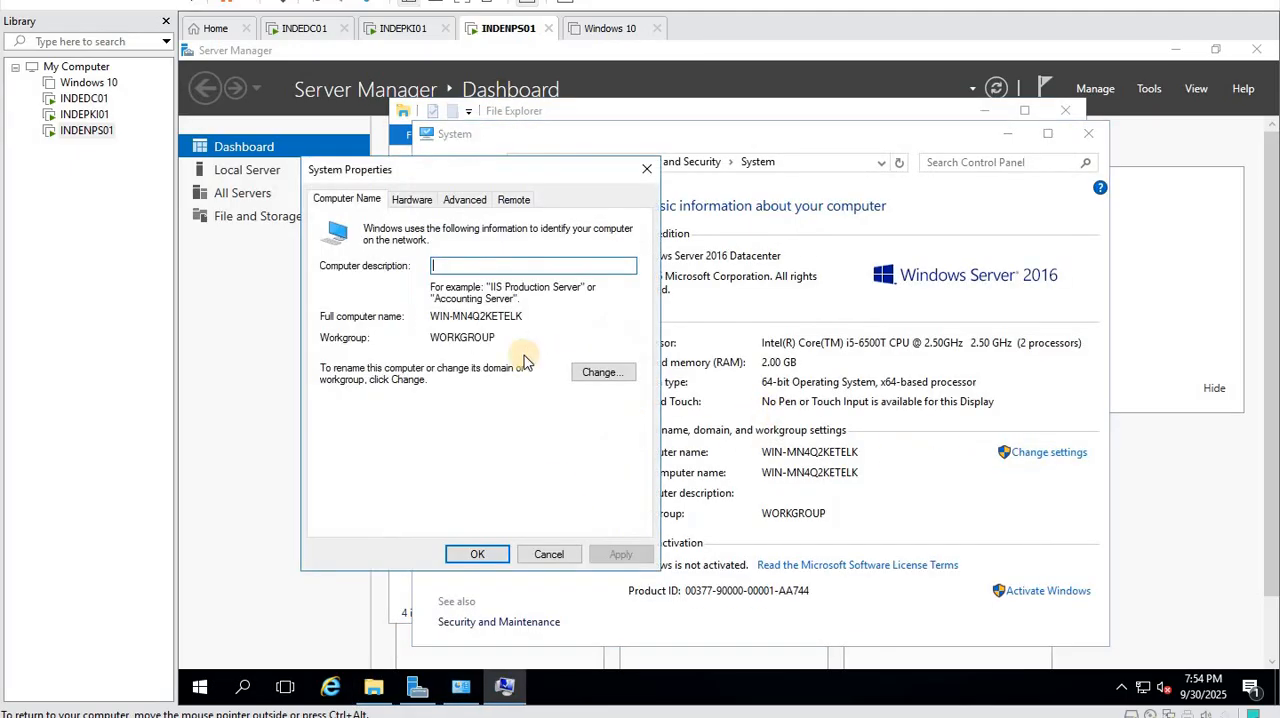
click(601, 378)
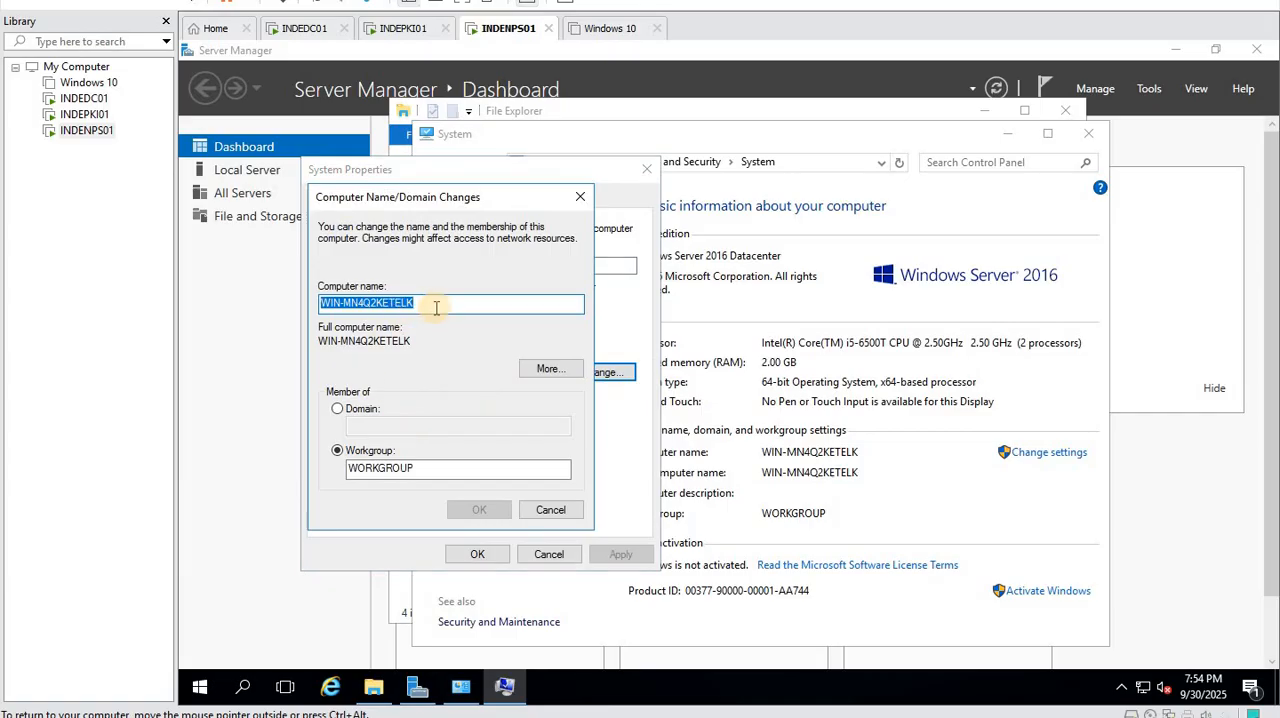
text(I)
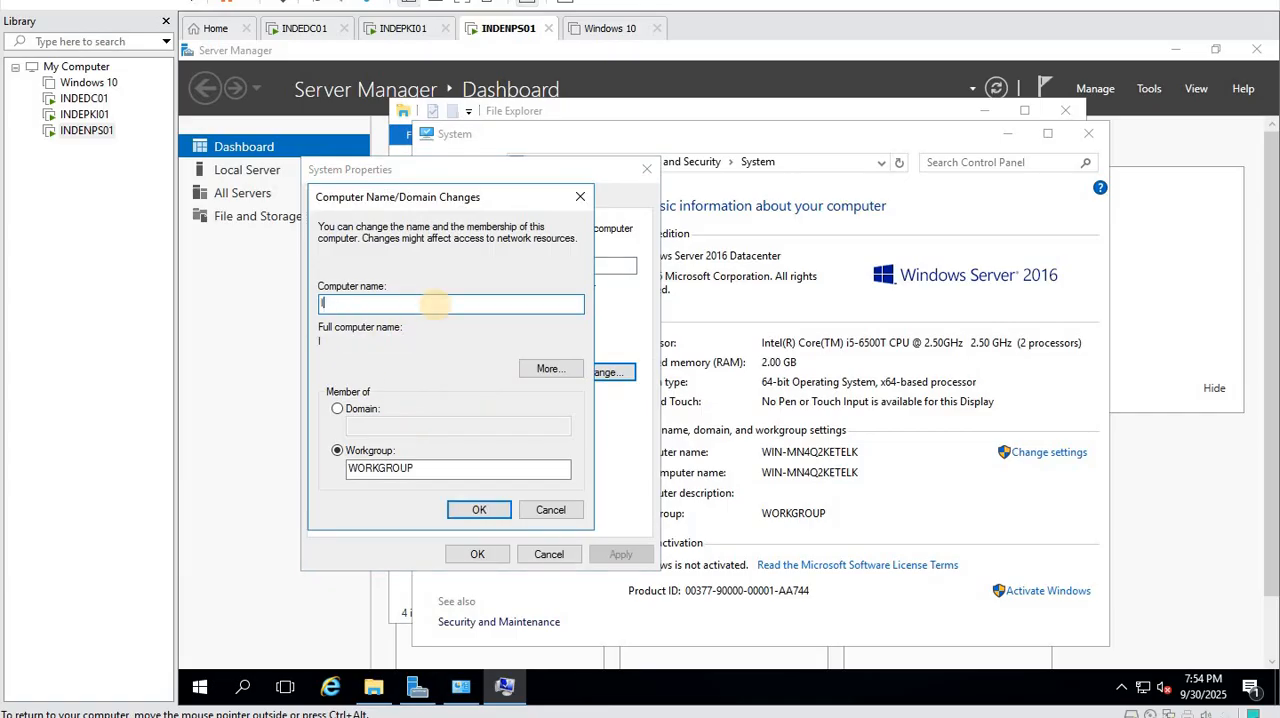
text(NDENPS01)
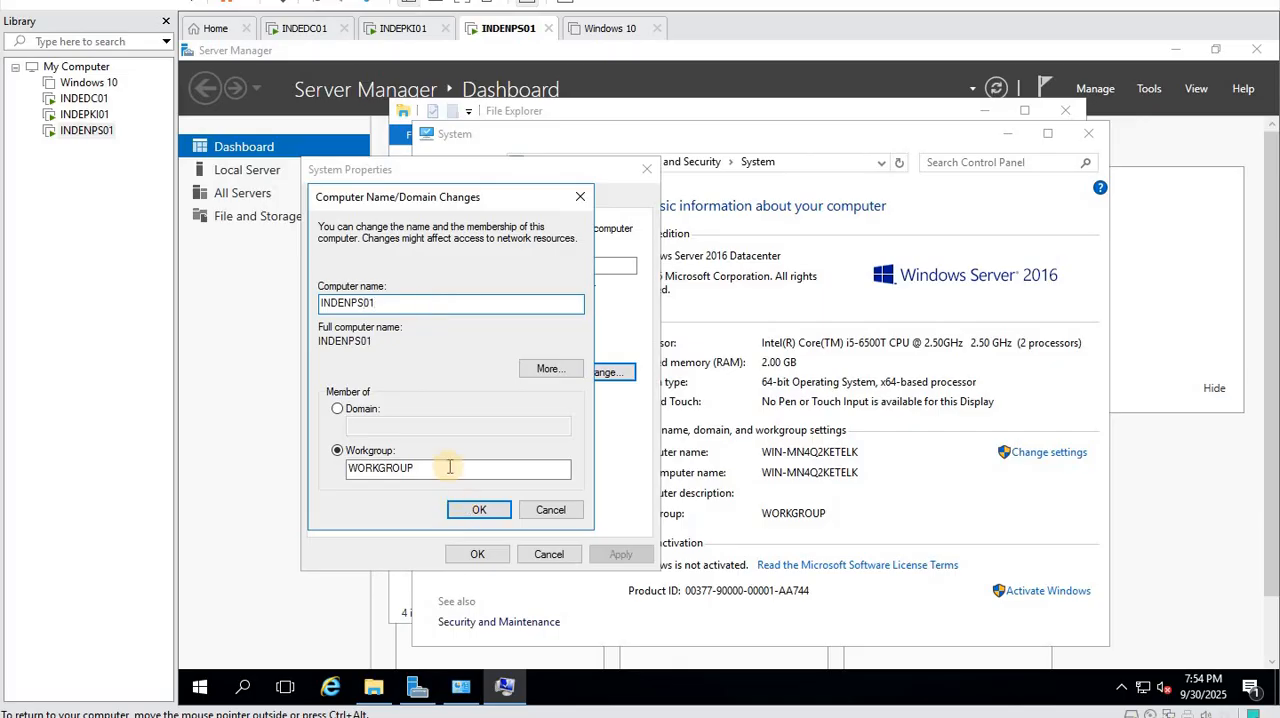
click(468, 512)
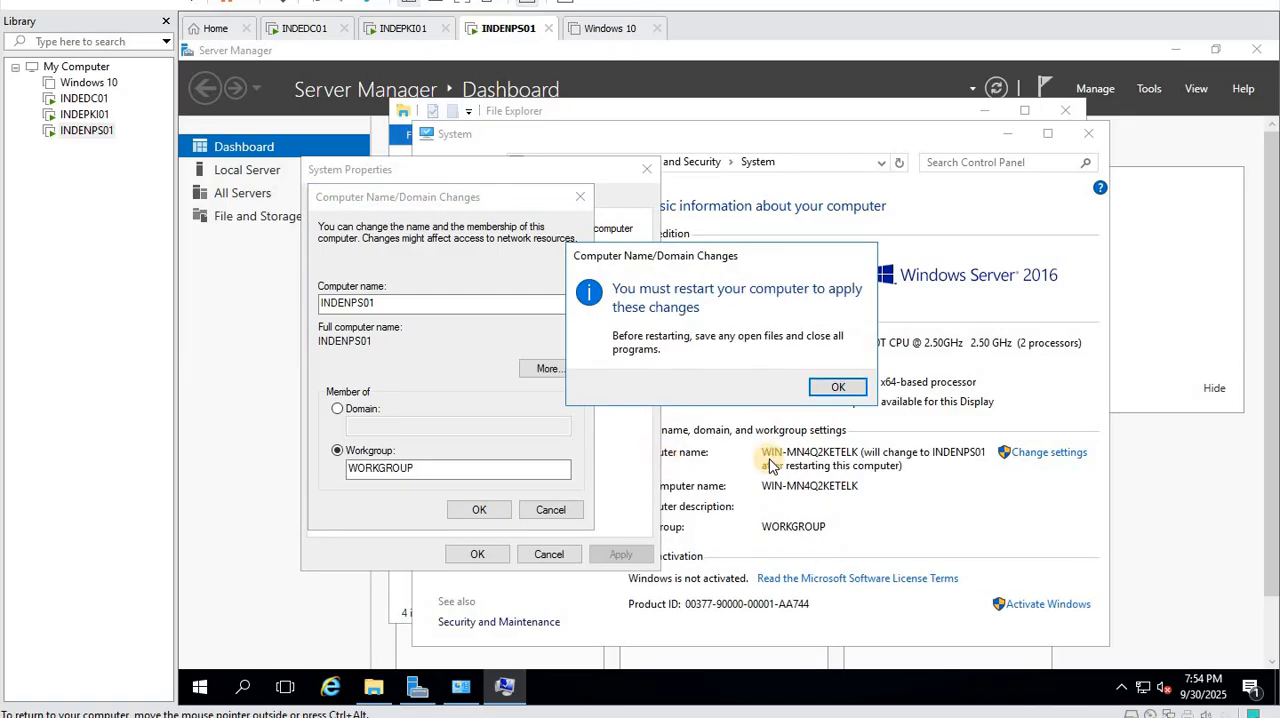
- Close the system properties and restart the server to apply the new computer name
click(836, 387)
click(474, 556)
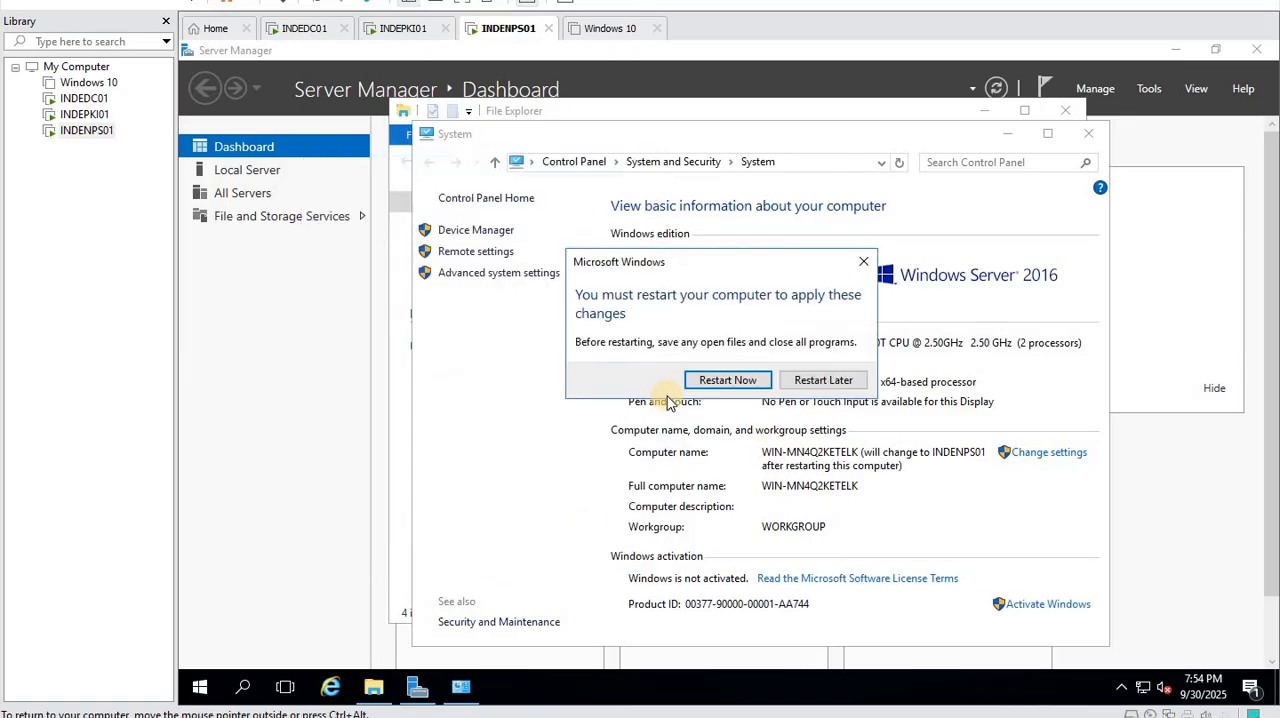
click(729, 374)
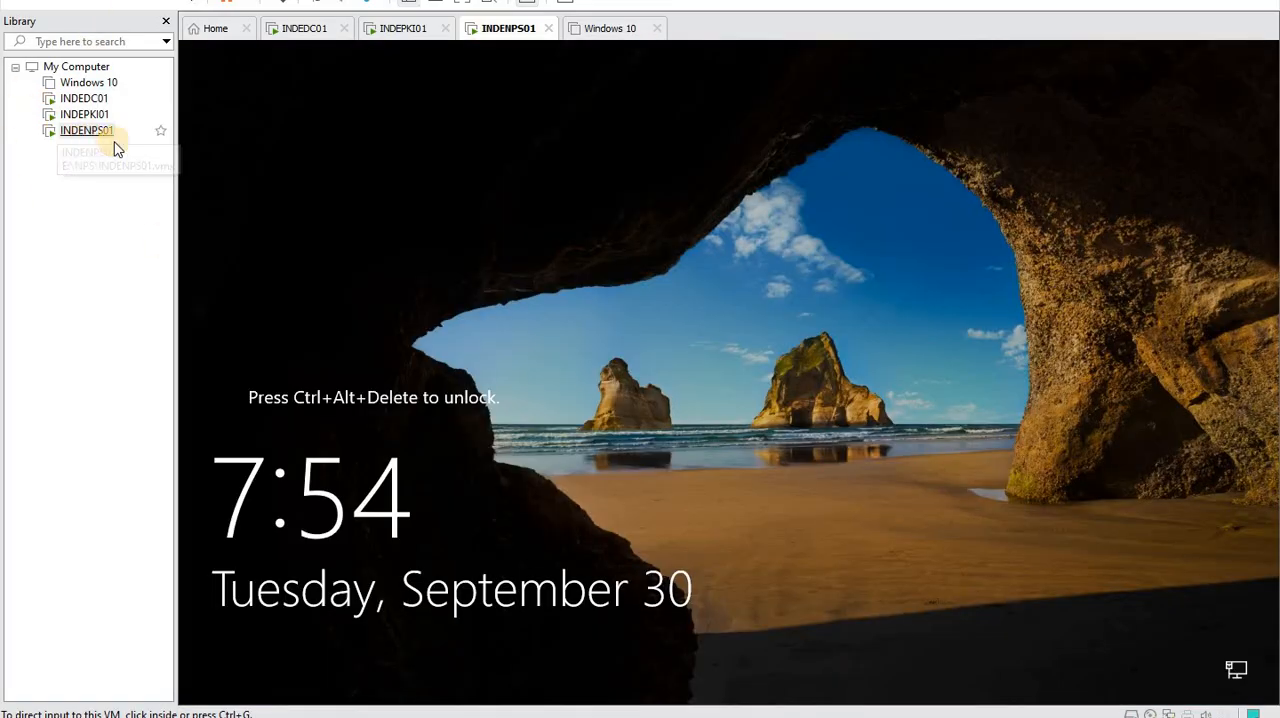
- Unlock the INDENPS01 virtual machine and sign in to the local admin account with its password
right_click(88, 131)
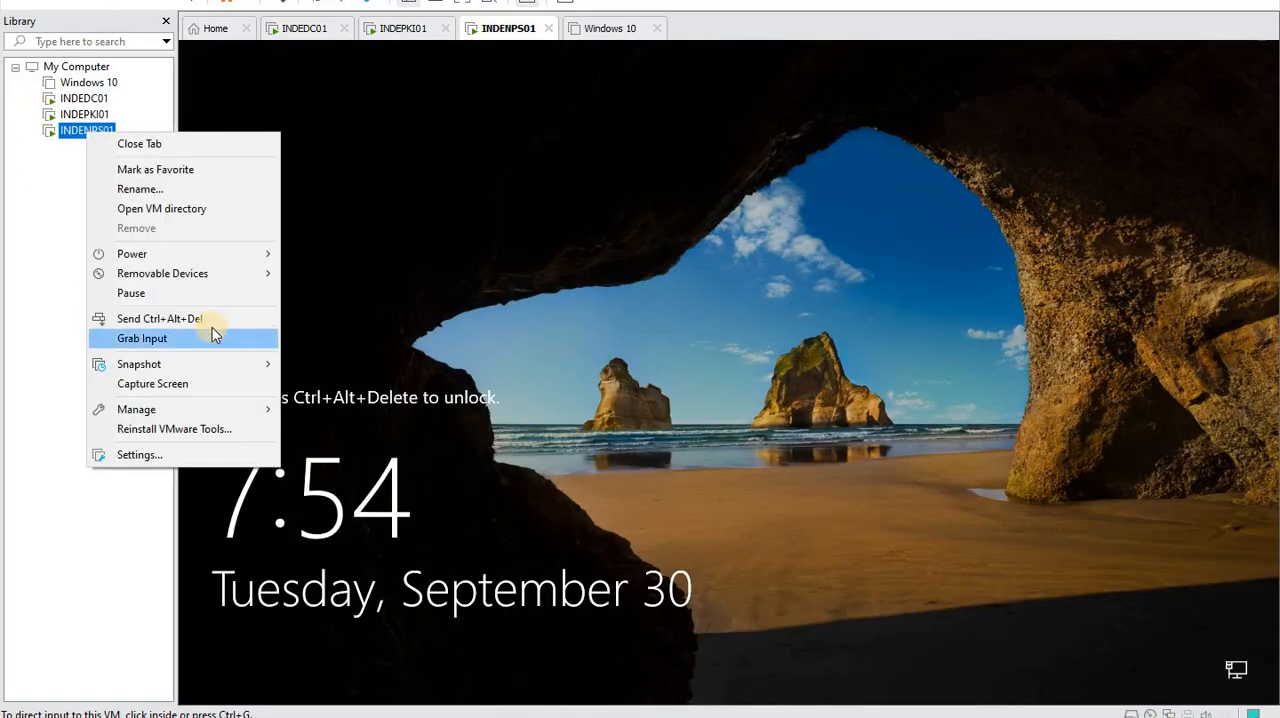
key(Return)
click(665, 455)
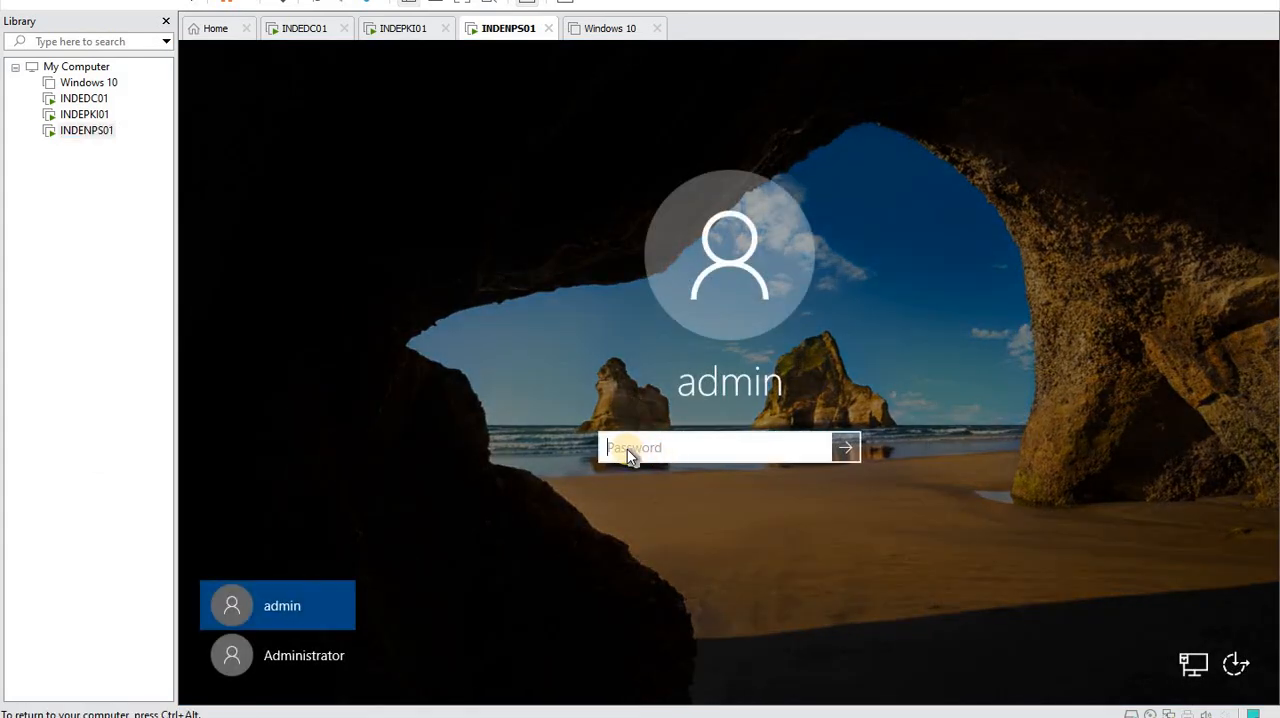
text(Pa$)
key(Return)
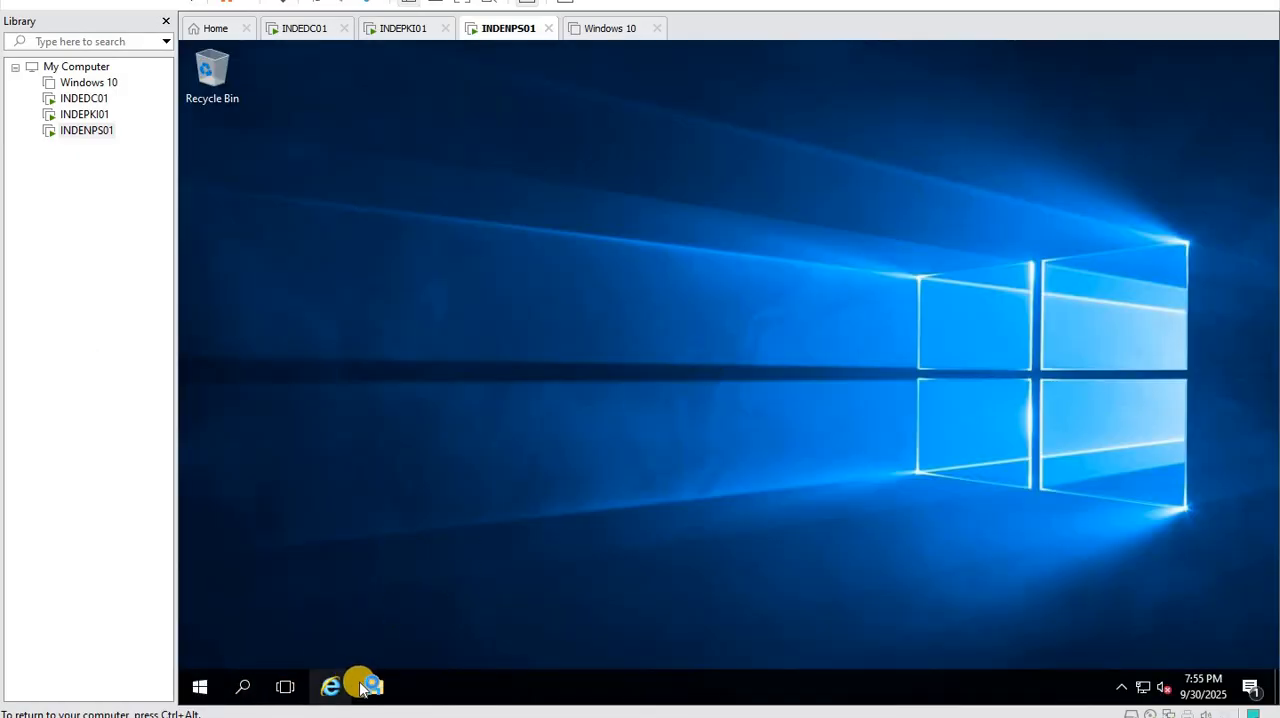
- Open the computer's domain membership settings through This PC's properties and submit karnav.lan as the domain to join
click(372, 686)
right_click(462, 318)
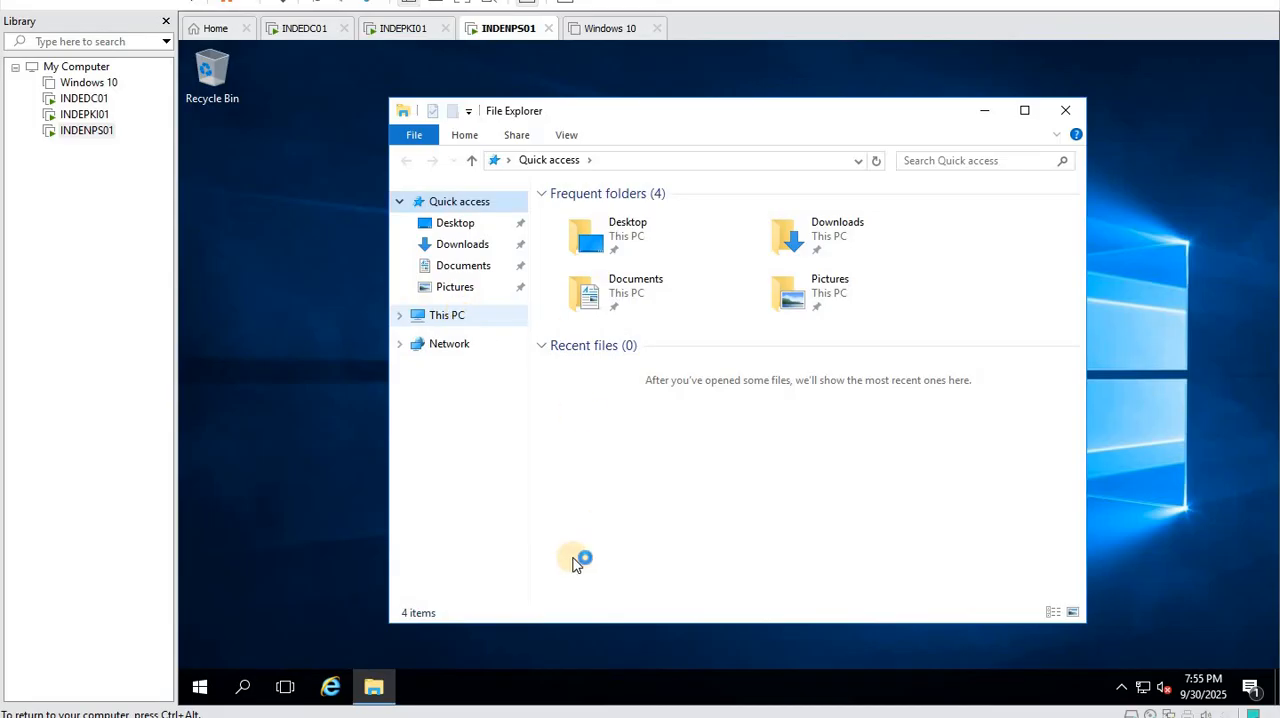
click(549, 543)
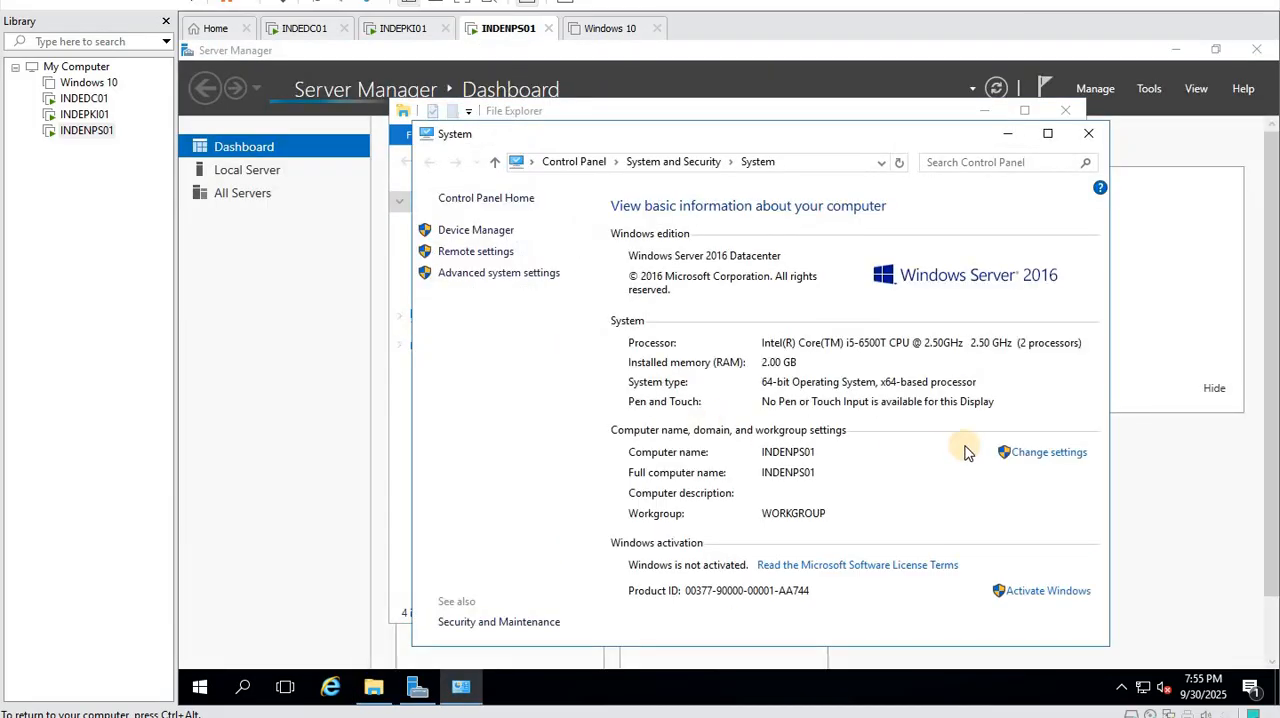
click(1040, 455)
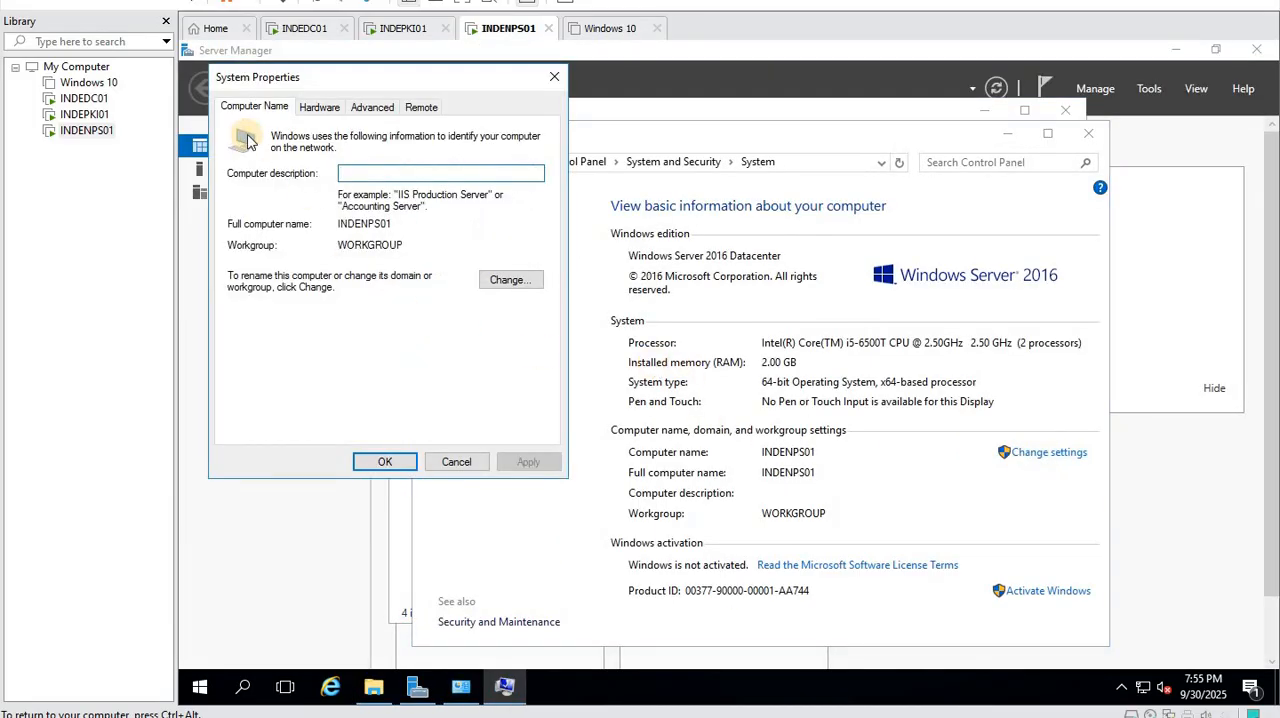
click(500, 280)
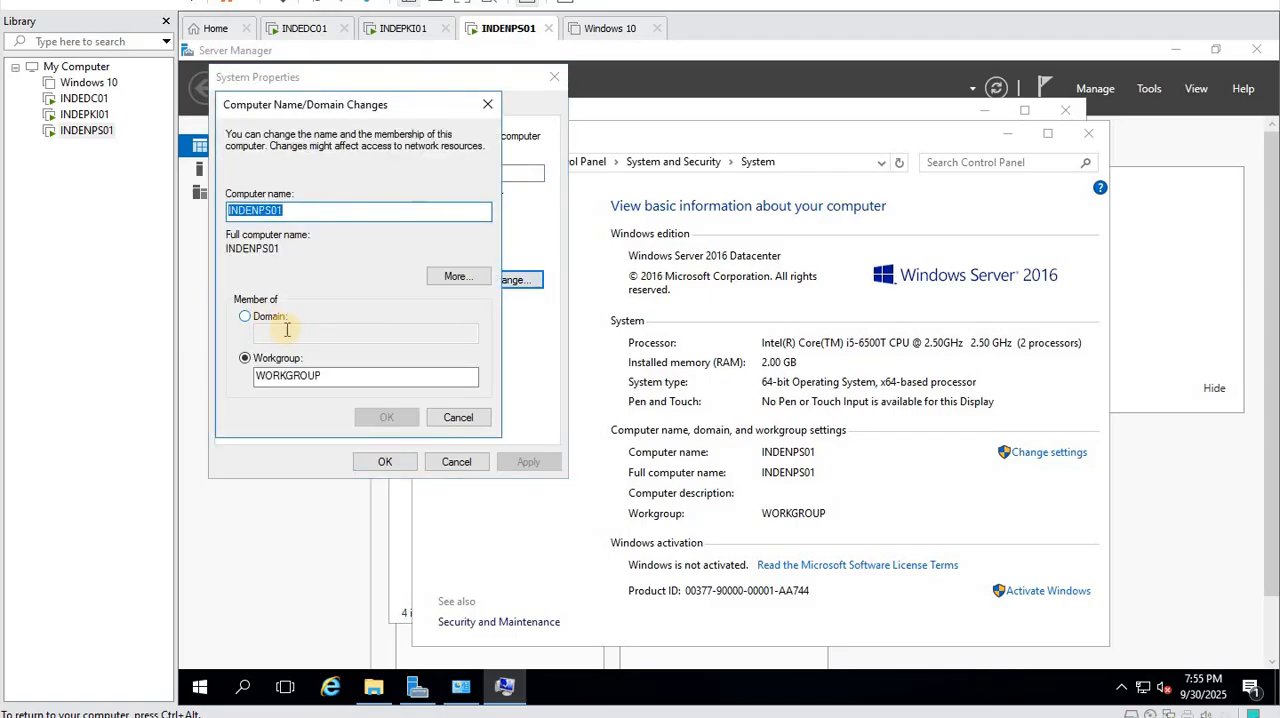
click(287, 329)
text(k)
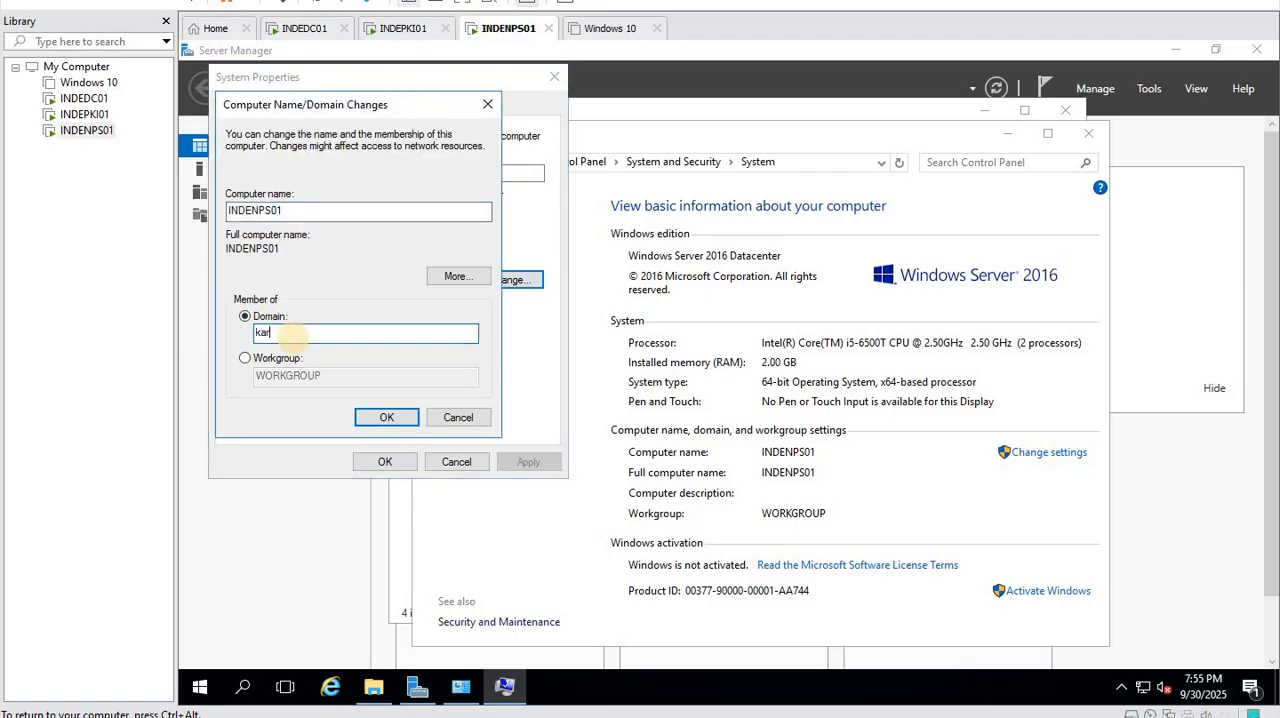
text(amav.lan)
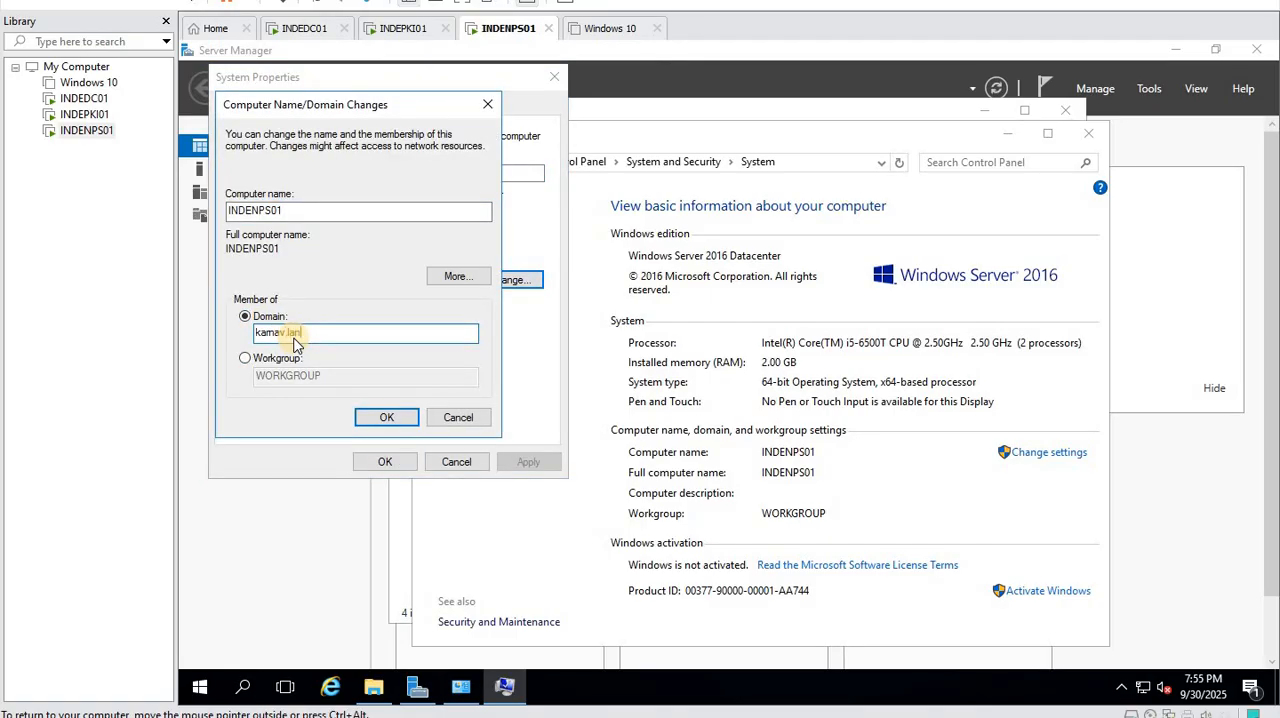
click(380, 418)
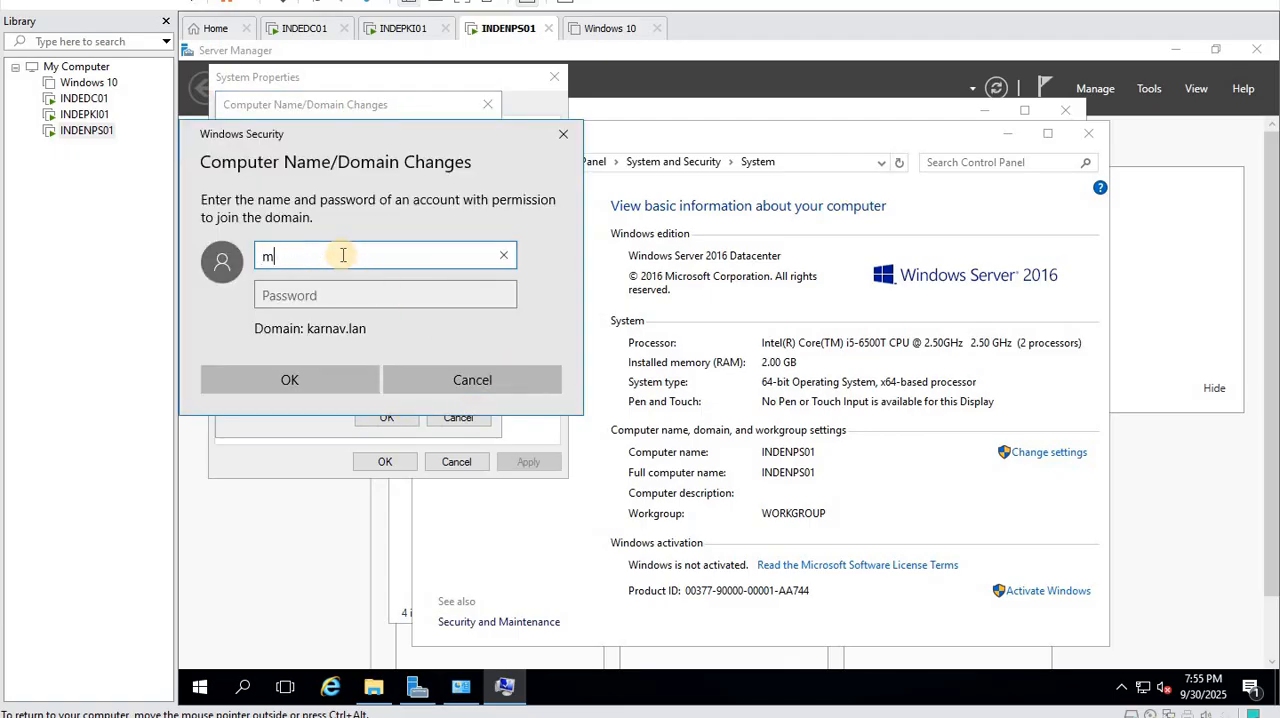
- Authorize the domain join with the domain account's user name and password, and dismiss the welcome message
key(Tab)
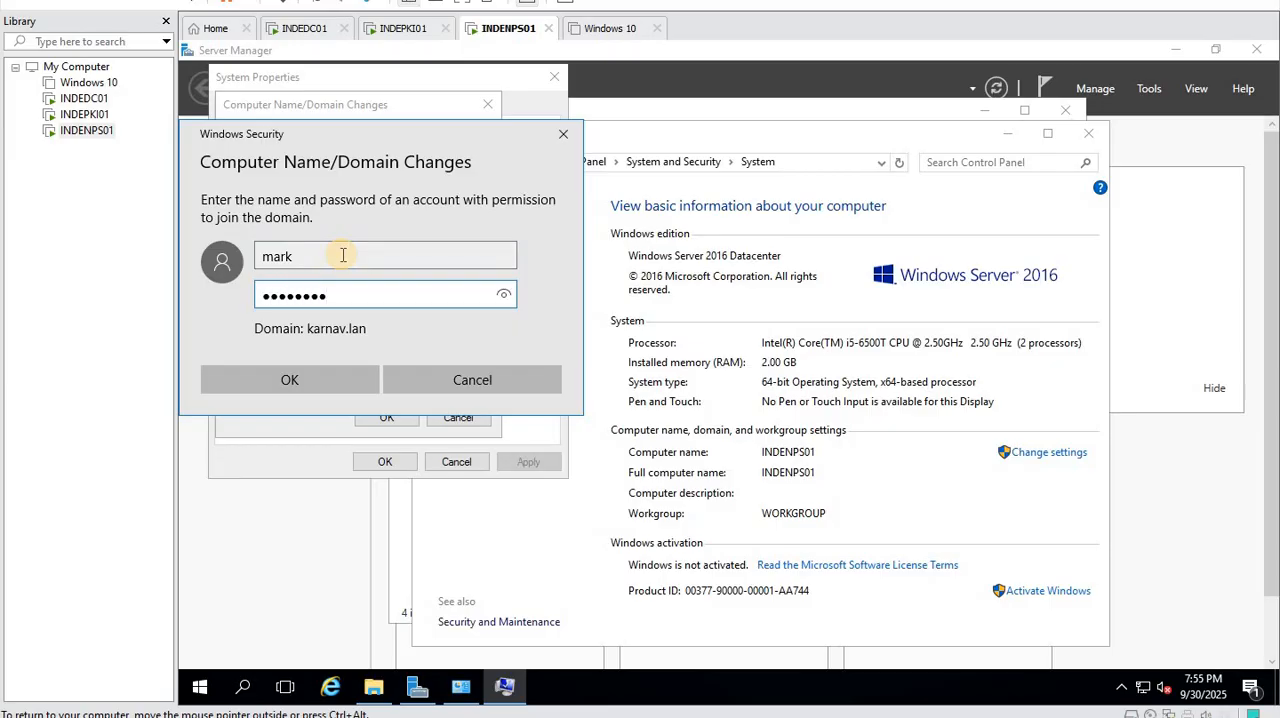
click(318, 385)
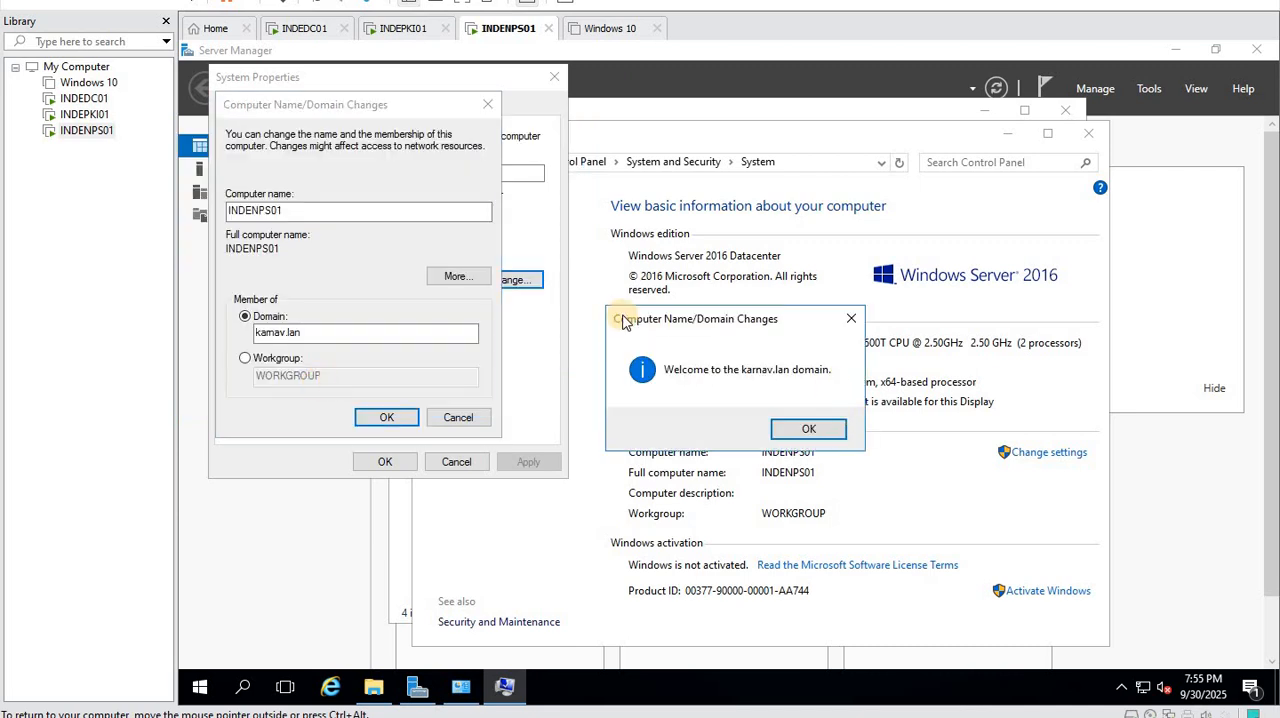
click(805, 430)
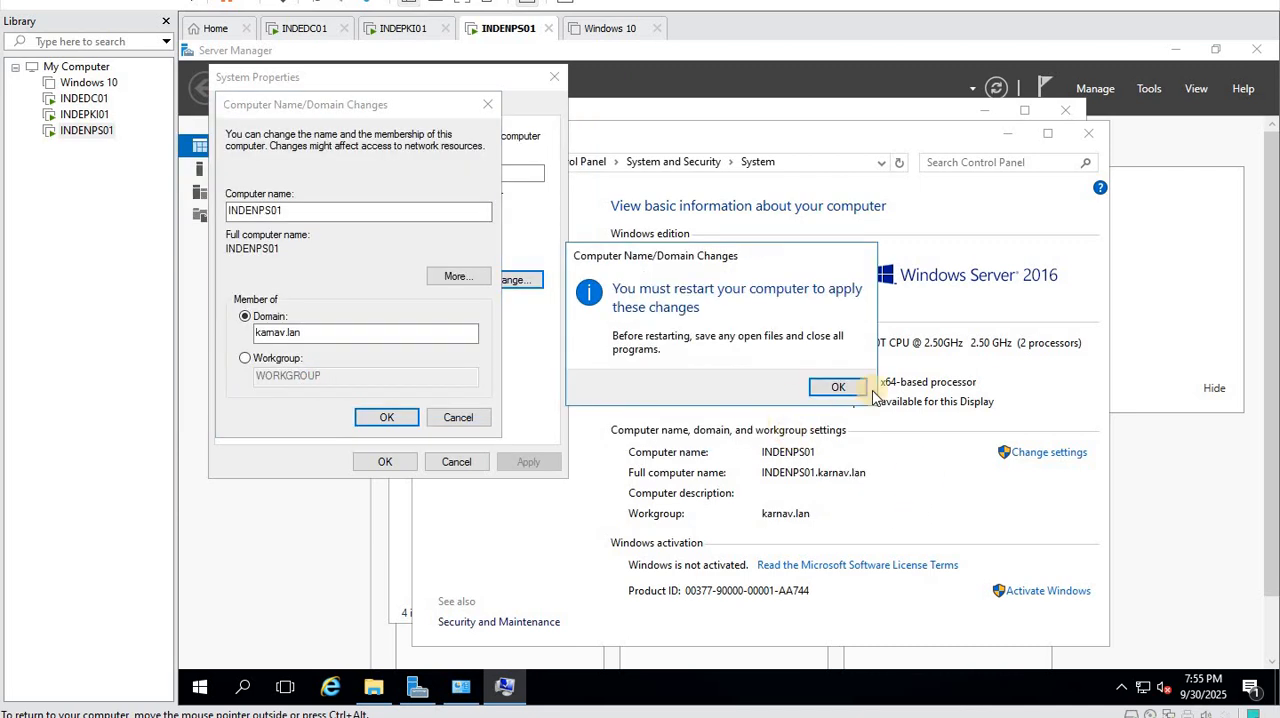
- Close the system properties and restart INDENPS01 to apply the domain membership
click(866, 392)
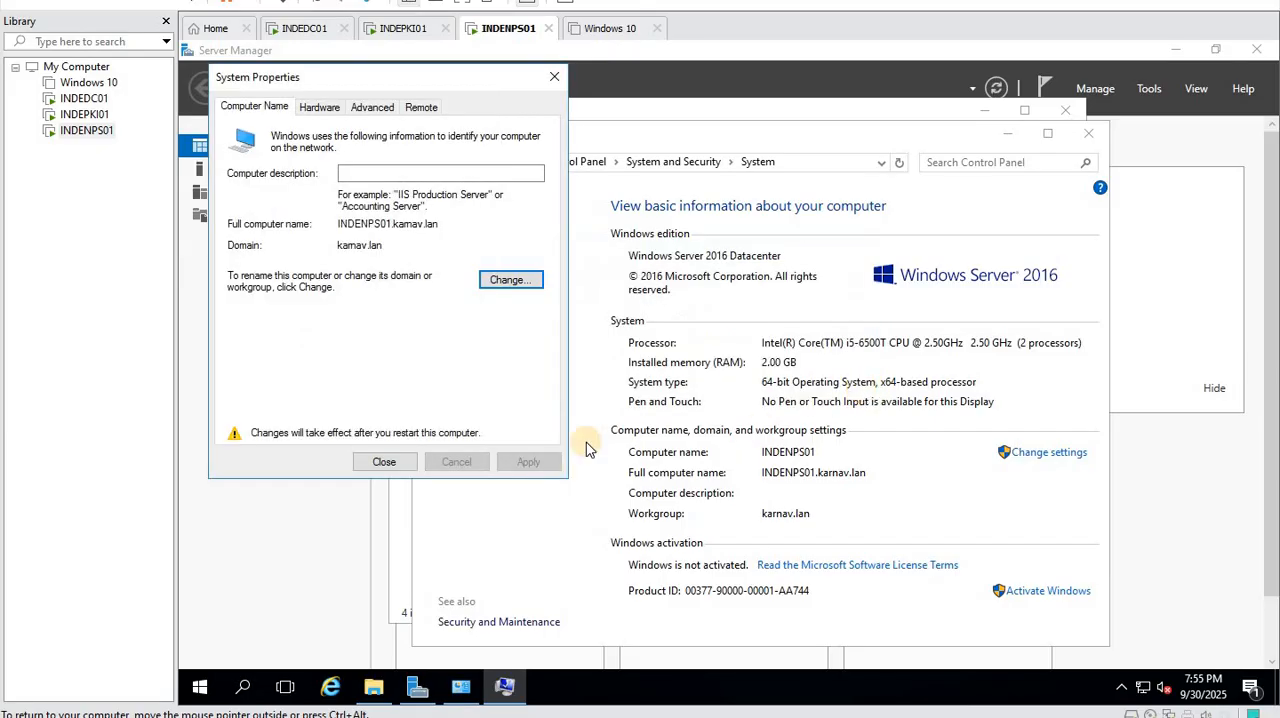
click(388, 463)
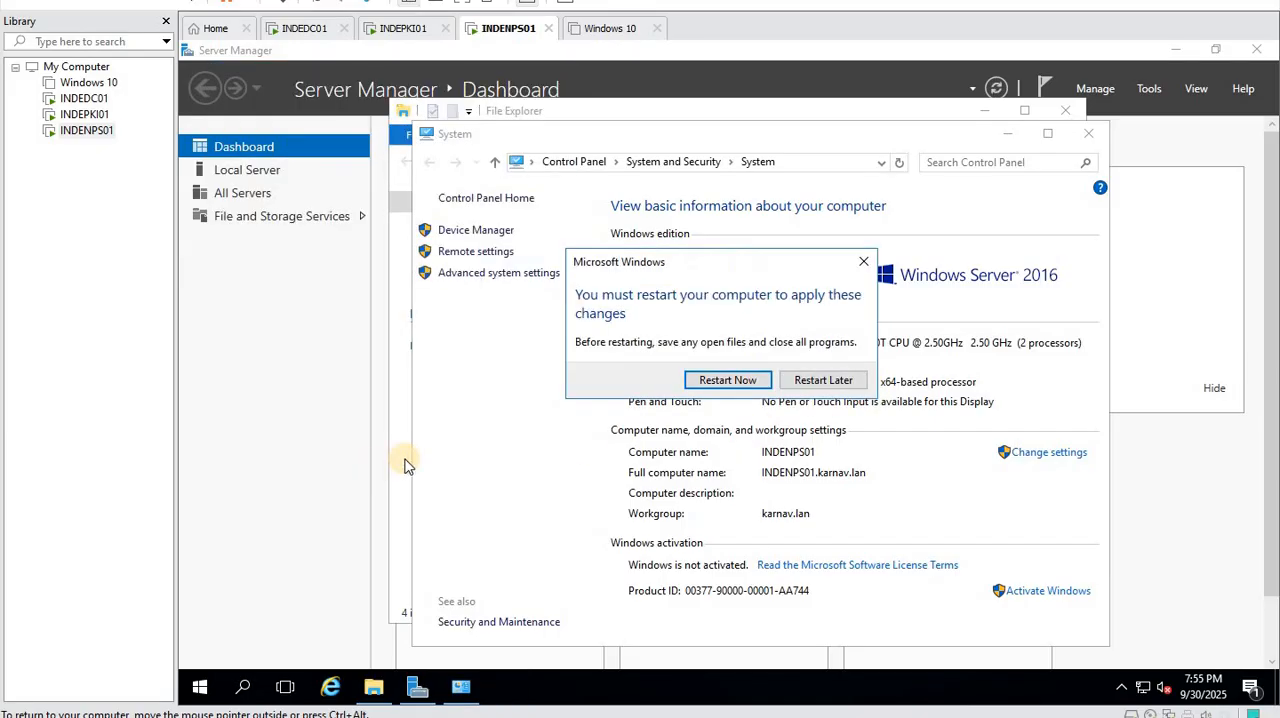
click(741, 381)
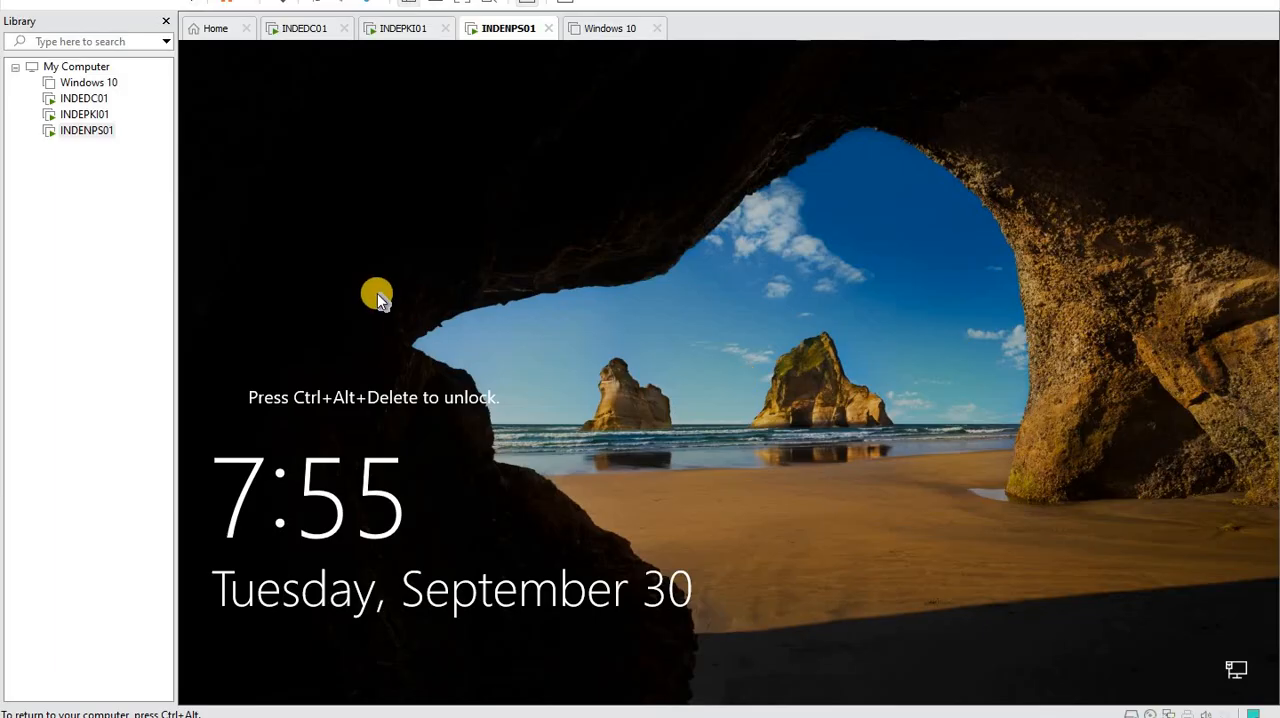
- Unlock INDENPS01 and sign in to the KARNAV domain as another user, entering the domain account's user name and password
right_click(99, 140)
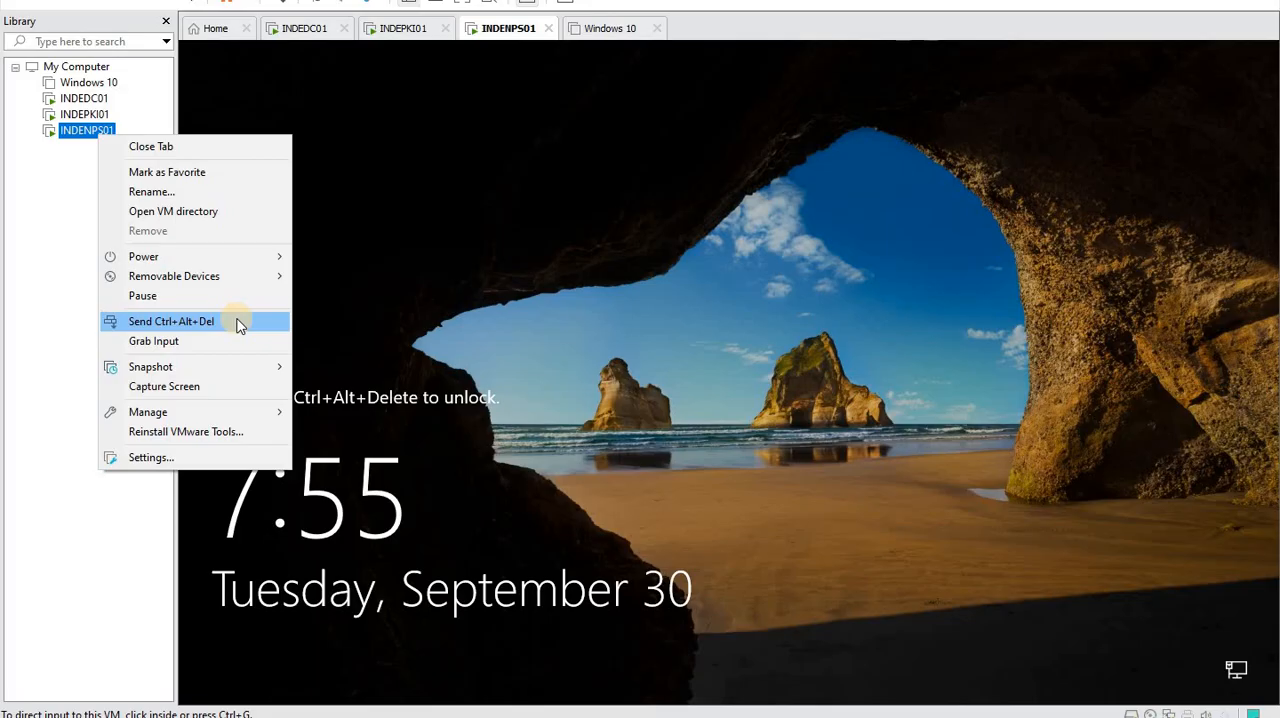
click(240, 322)
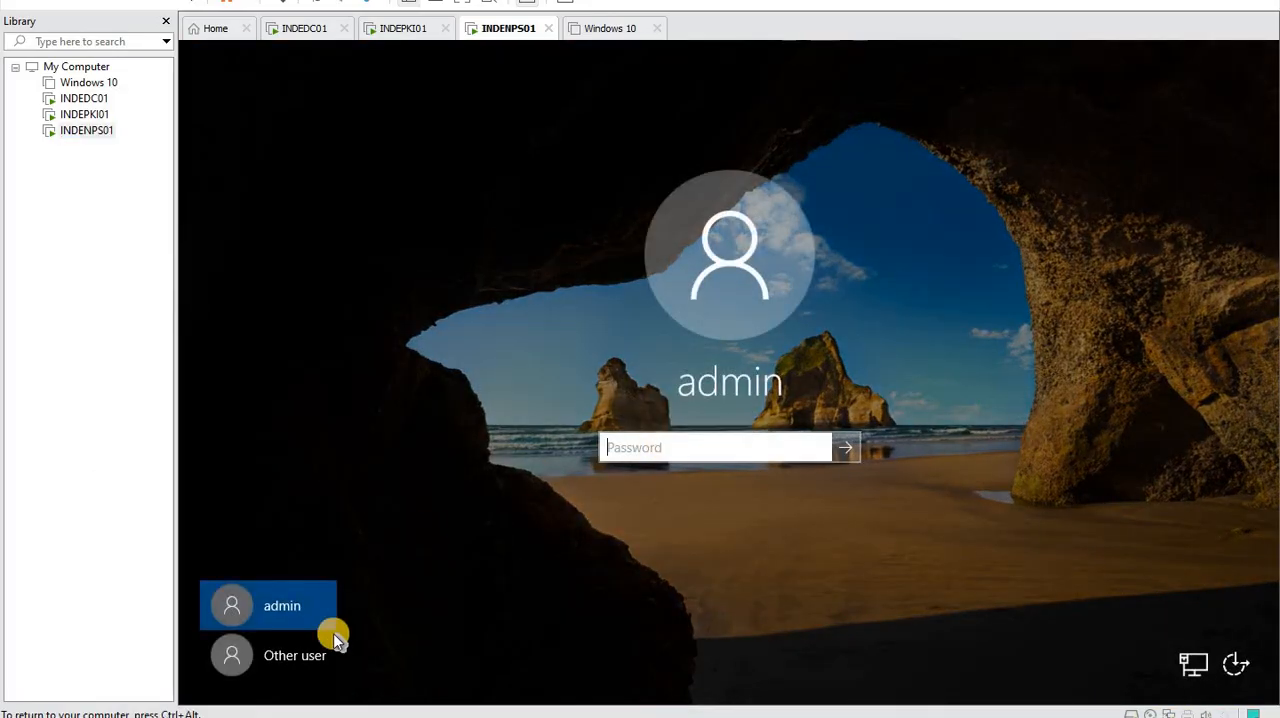
click(313, 654)
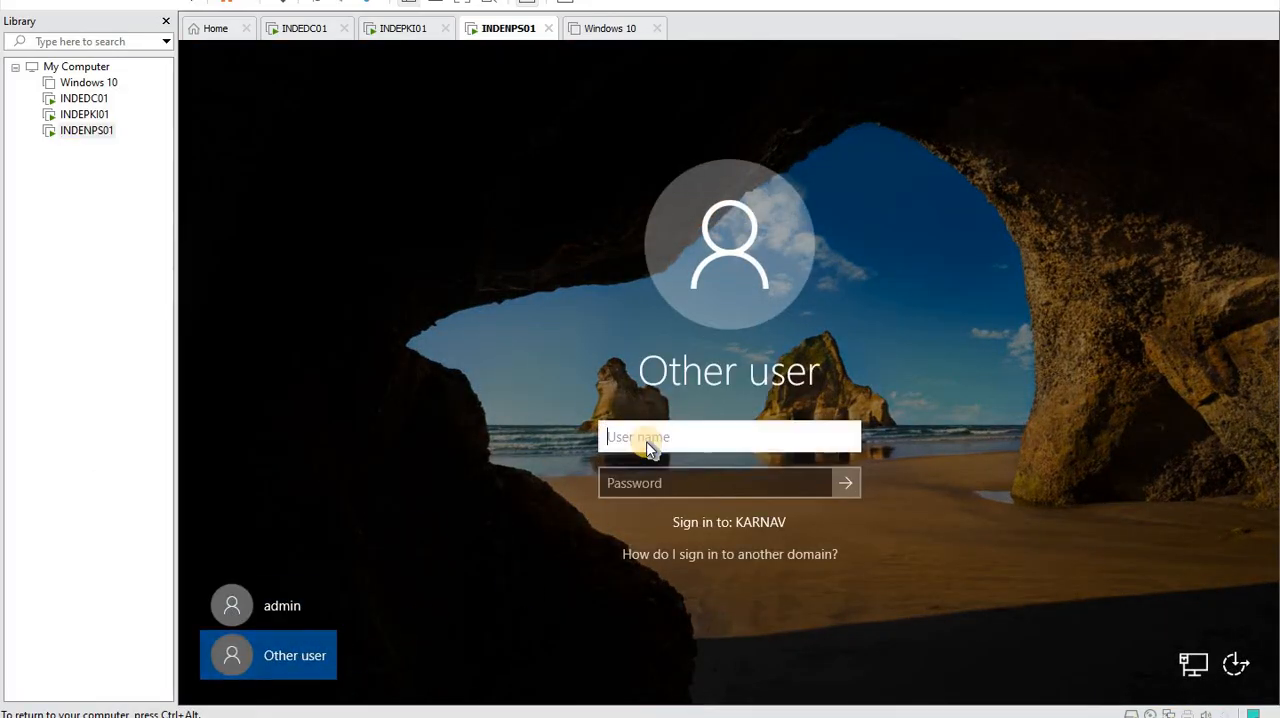
text(mark)
key(Tab)
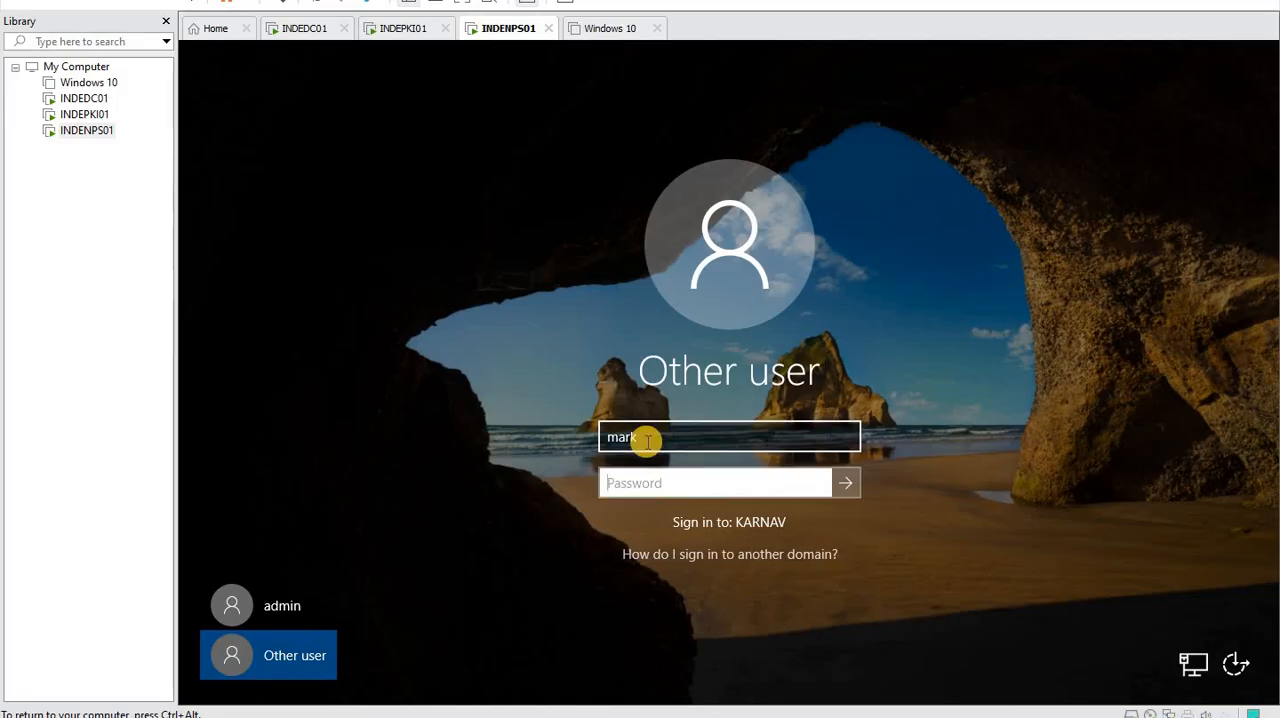
text(••••••••)
key(Return)
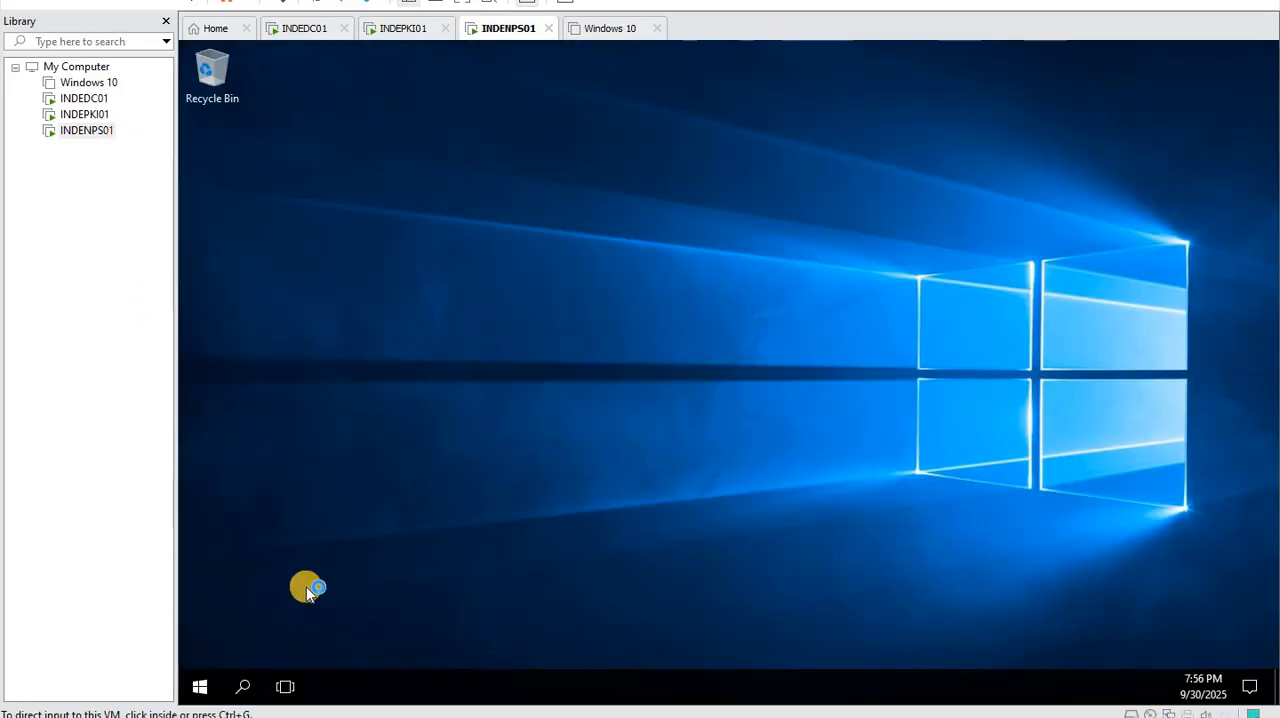
- Turn off Windows Firewall for the domain network on INDENPS01 using firewall.cpl, and close the firewall settings
right_click(206, 684)
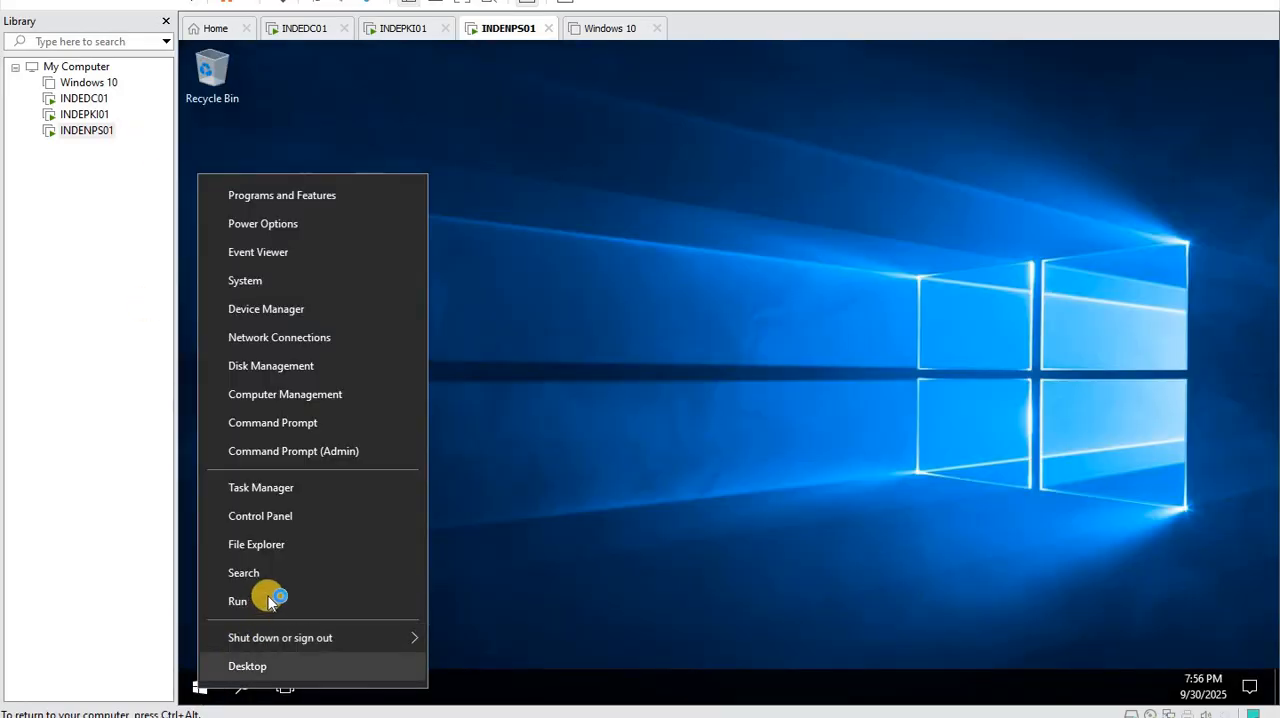
click(268, 600)
text(firewall.cpl)
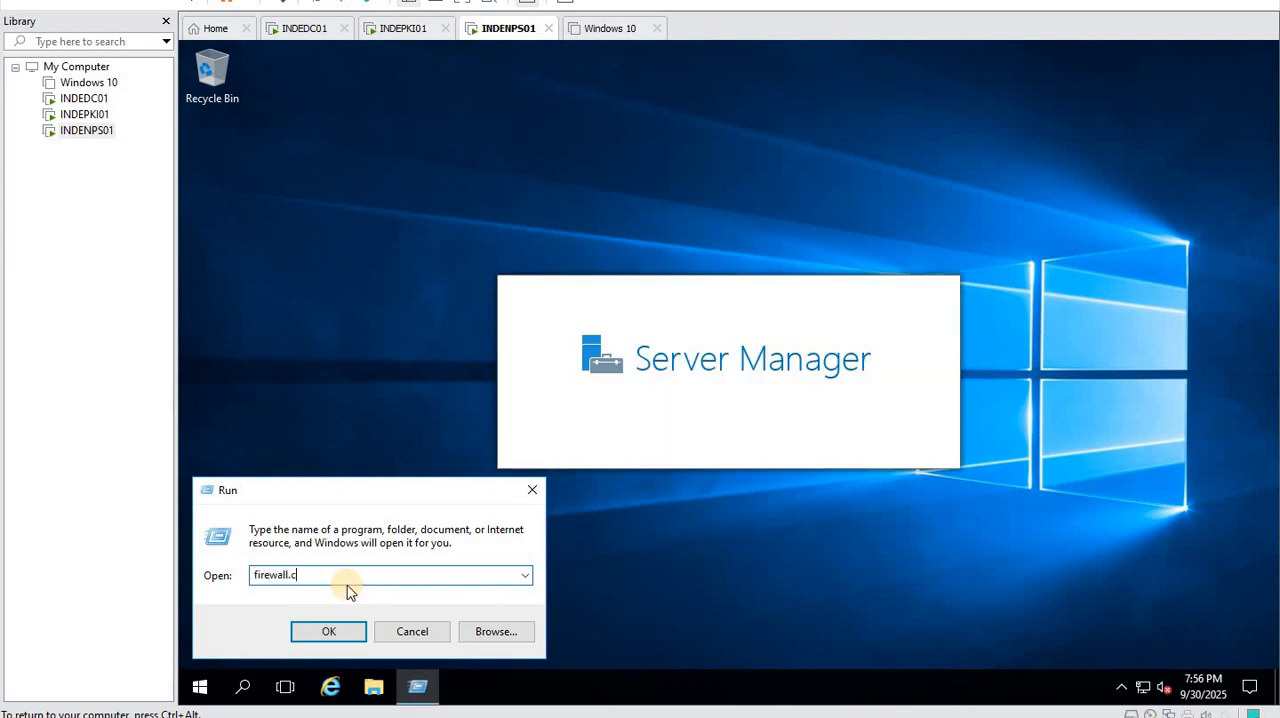
key(Return)
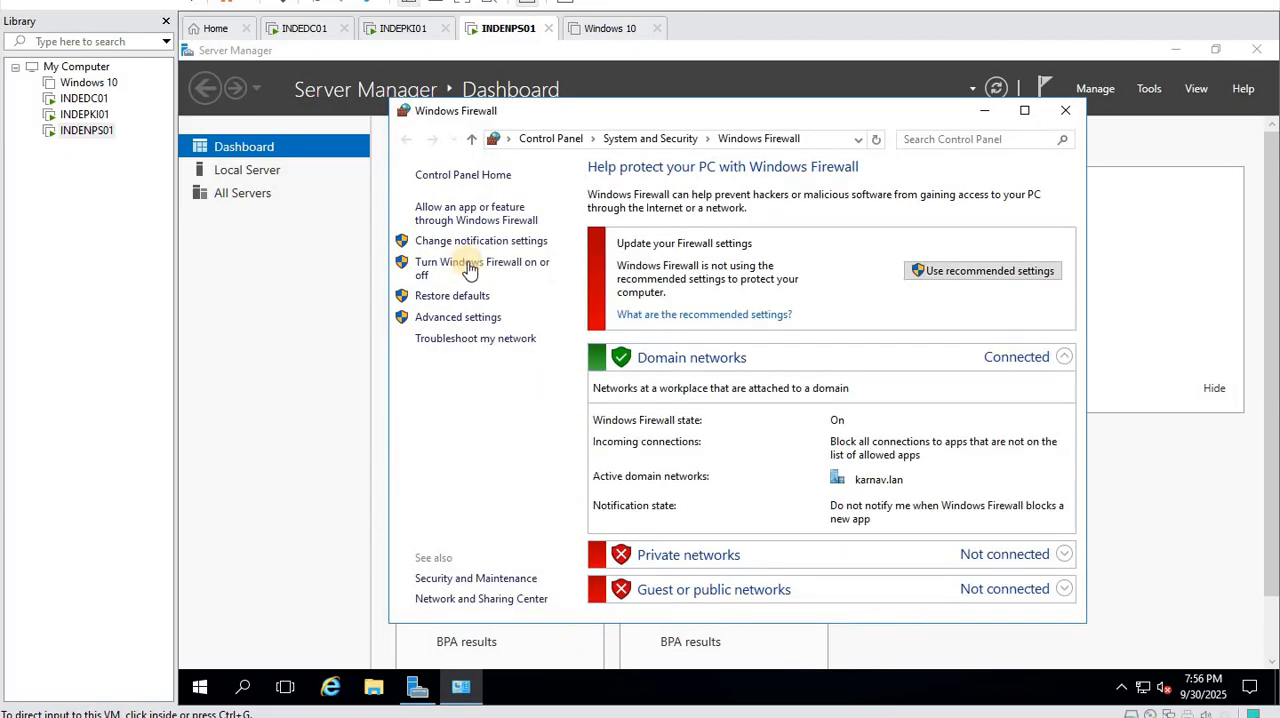
click(478, 264)
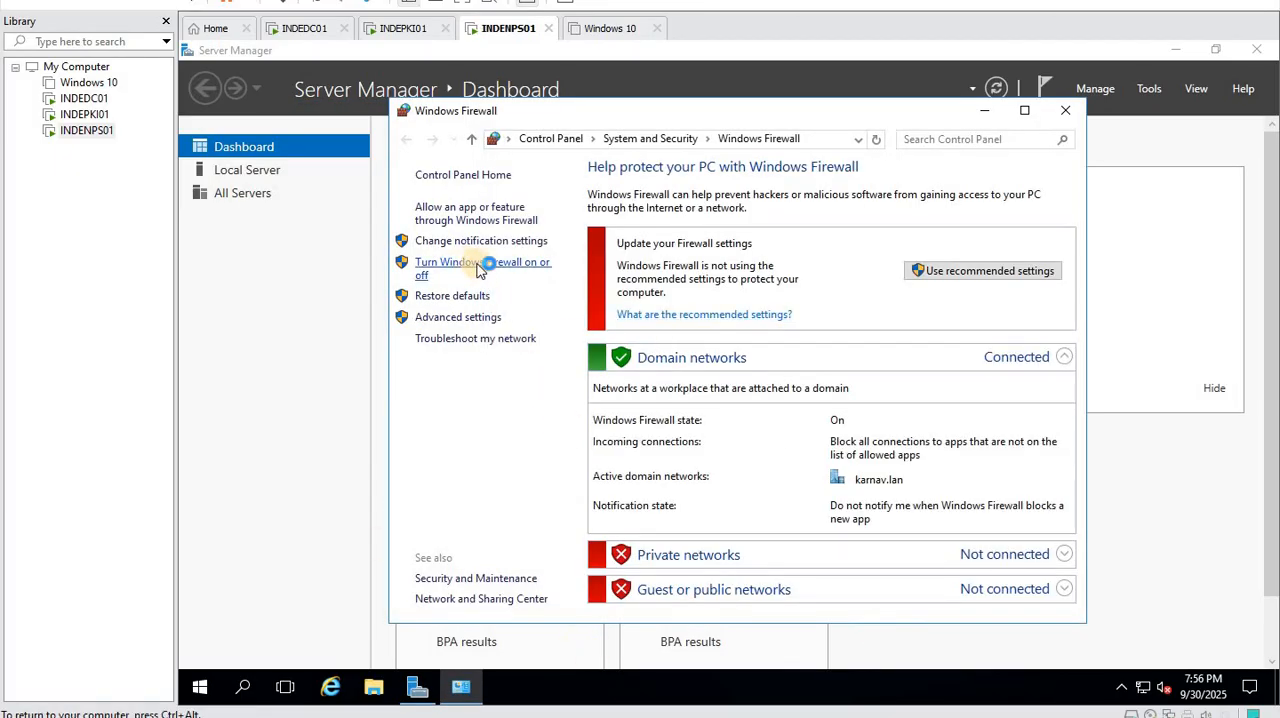
click(534, 303)
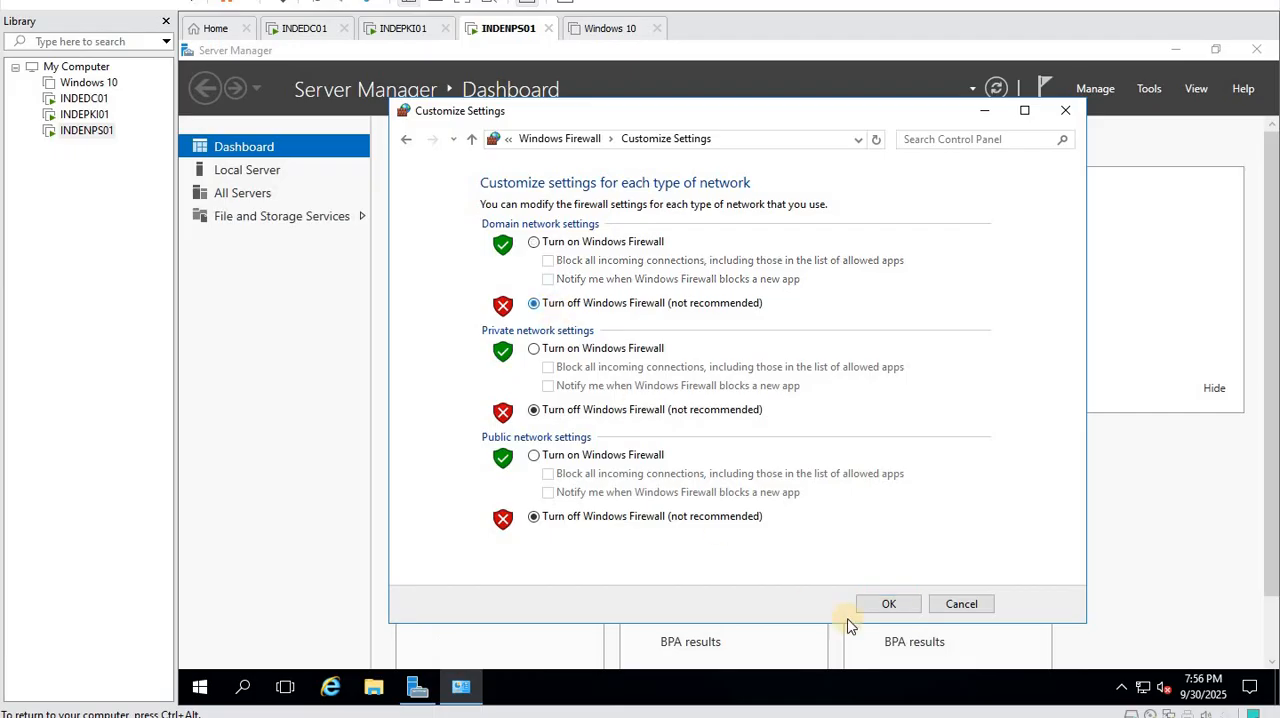
click(867, 597)
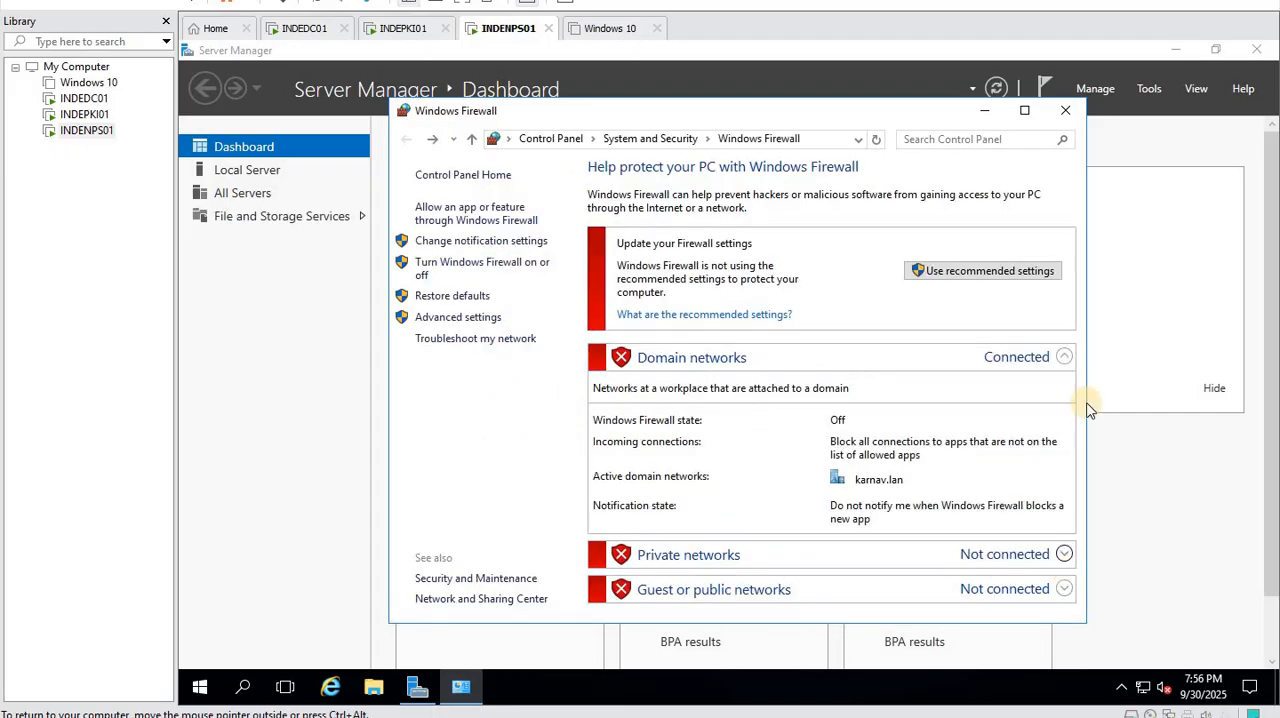
click(1064, 108)
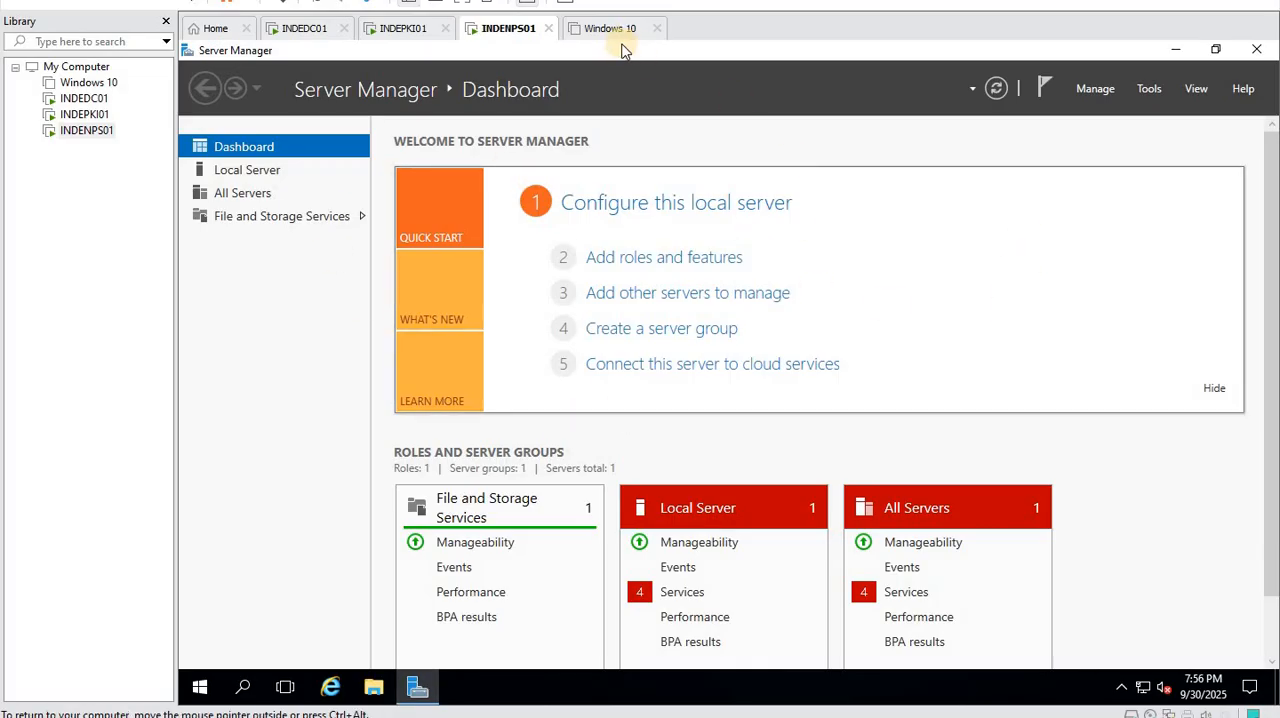
- On INDEPKI01, discard the open new template, duplicate the RAS and IAS Server template again, and set its display name to NPS
click(405, 30)
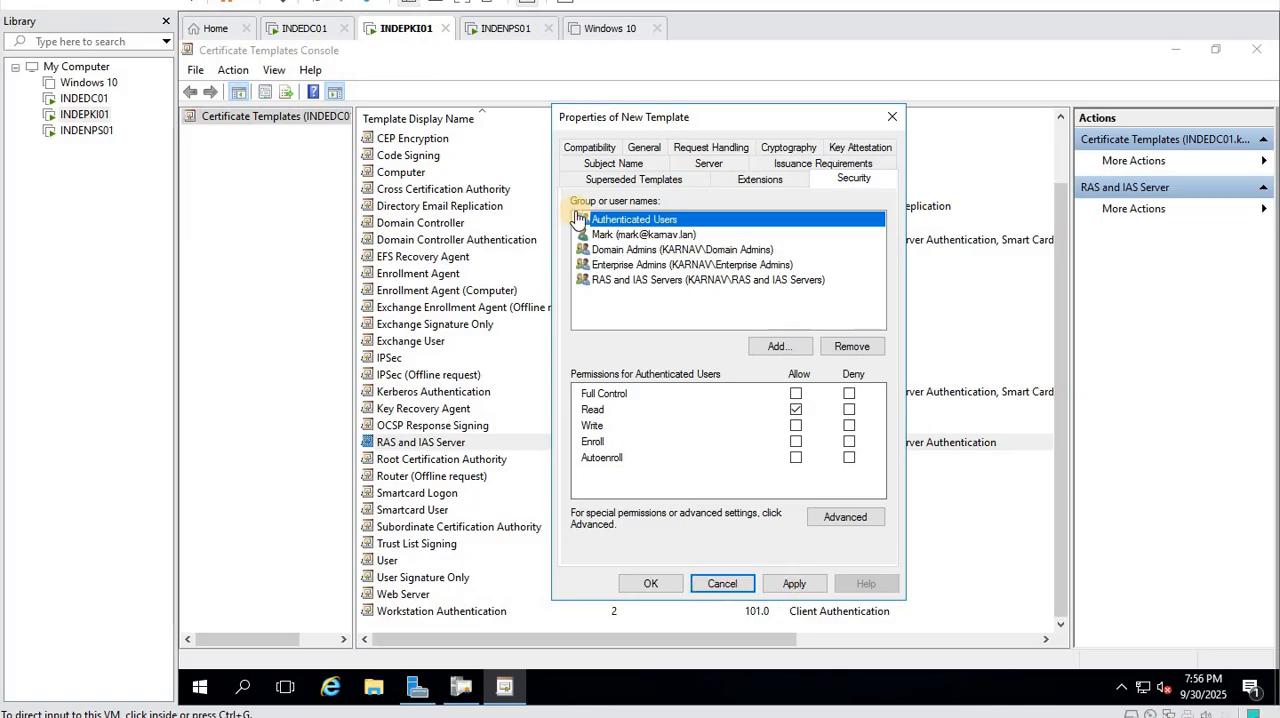
click(715, 586)
right_click(404, 451)
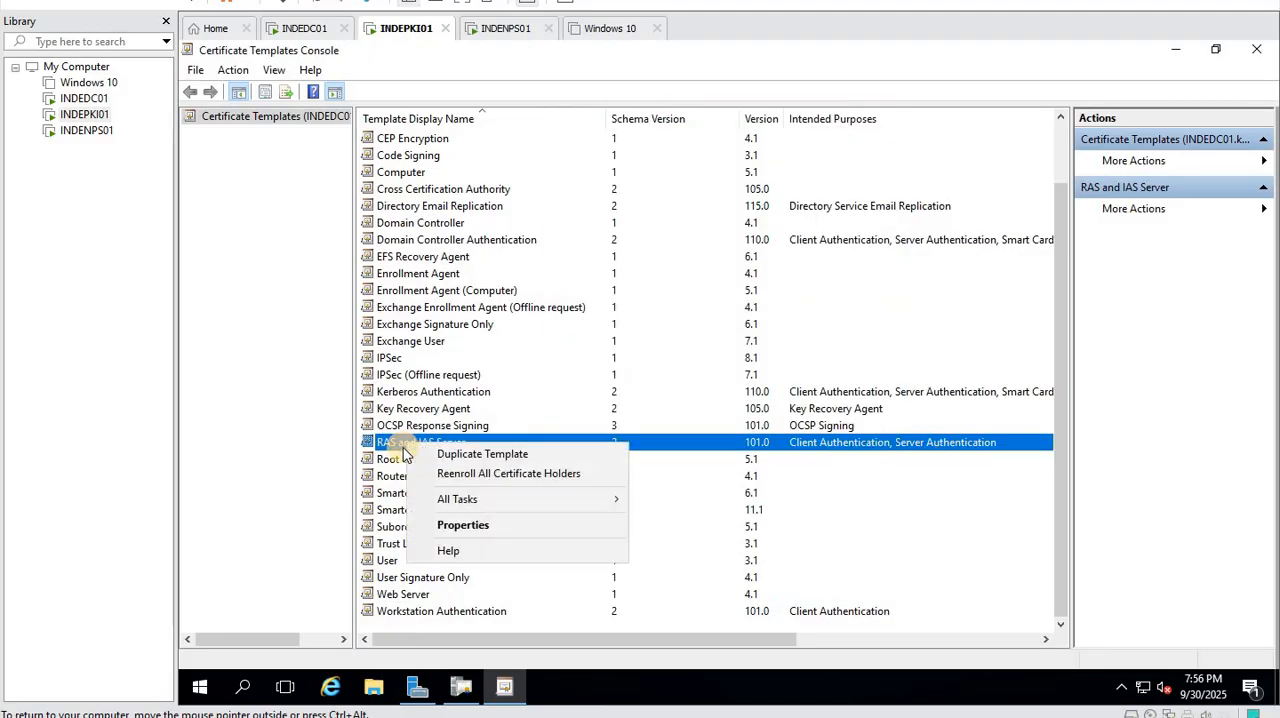
click(483, 455)
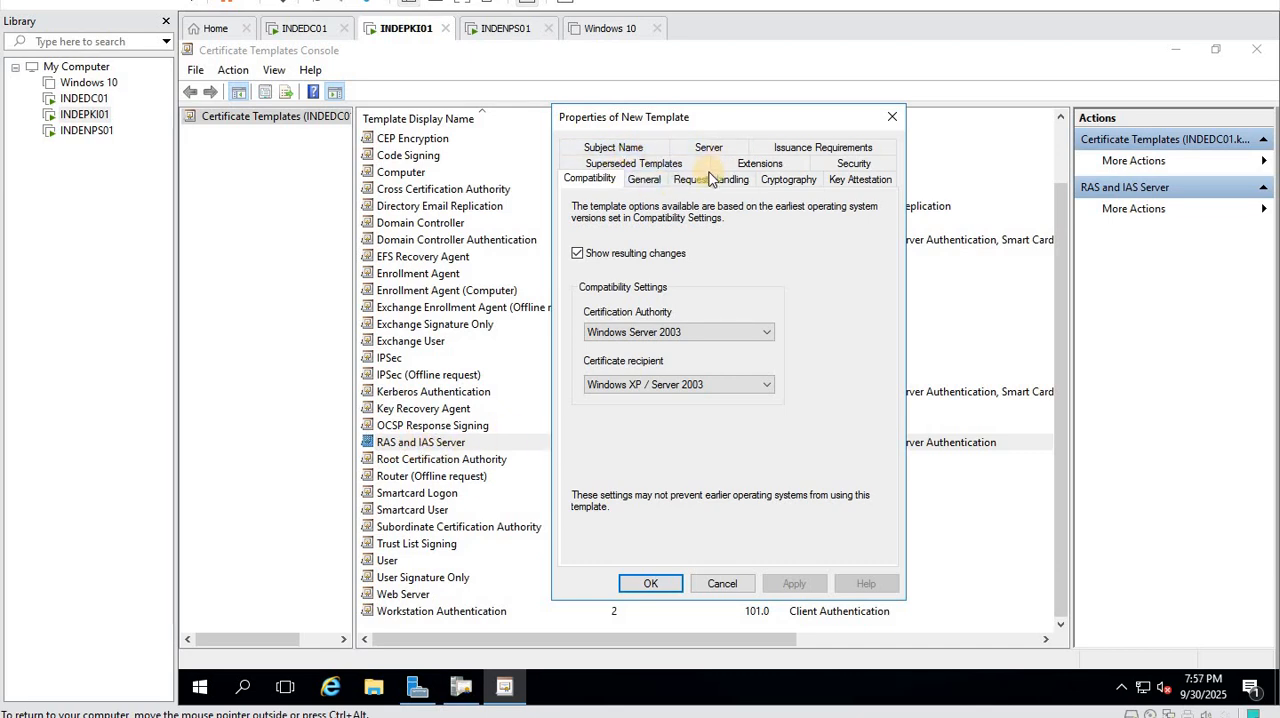
click(644, 179)
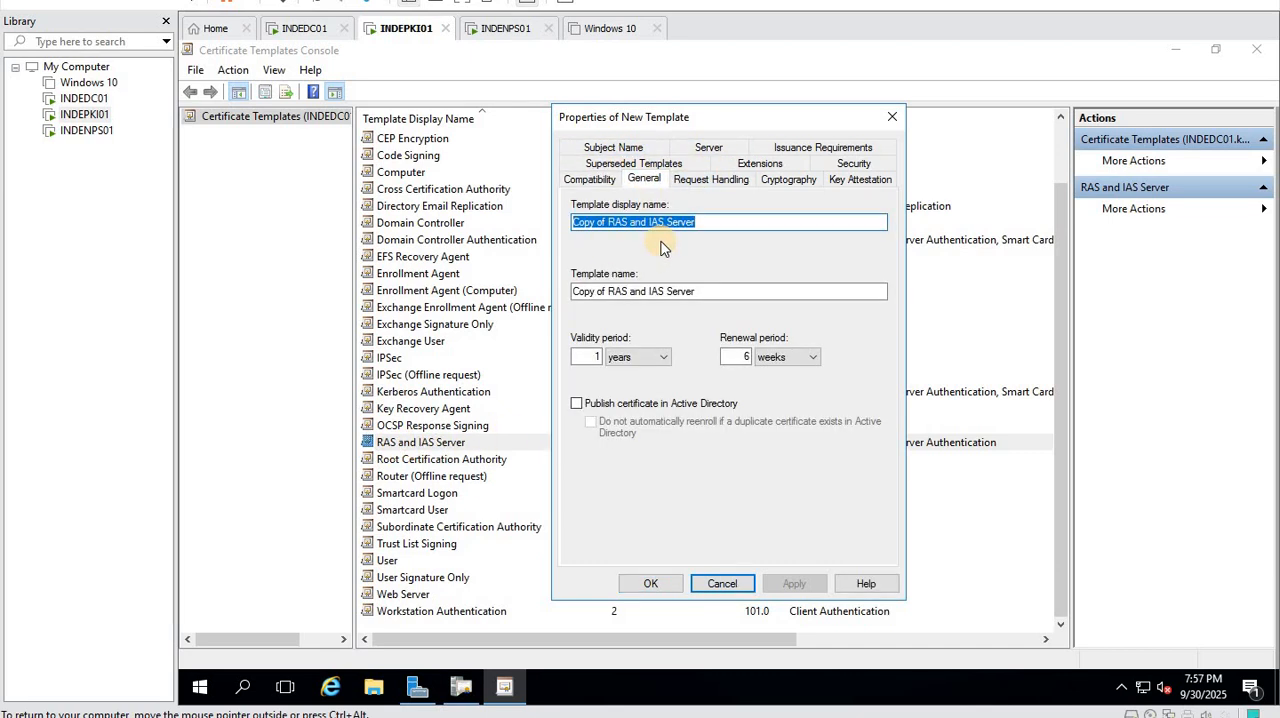
text(NPS)
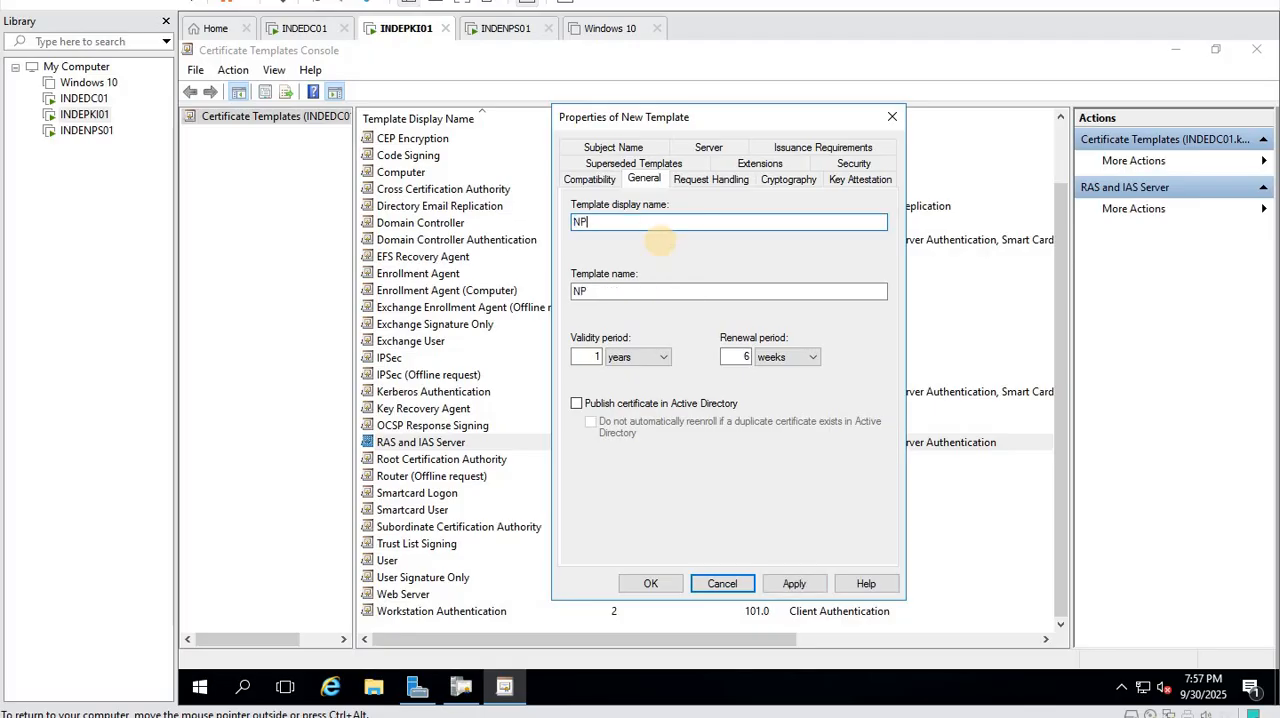
- Include computers in the searchable object types and add the computer INDENPS01 to the new template's security list
click(713, 180)
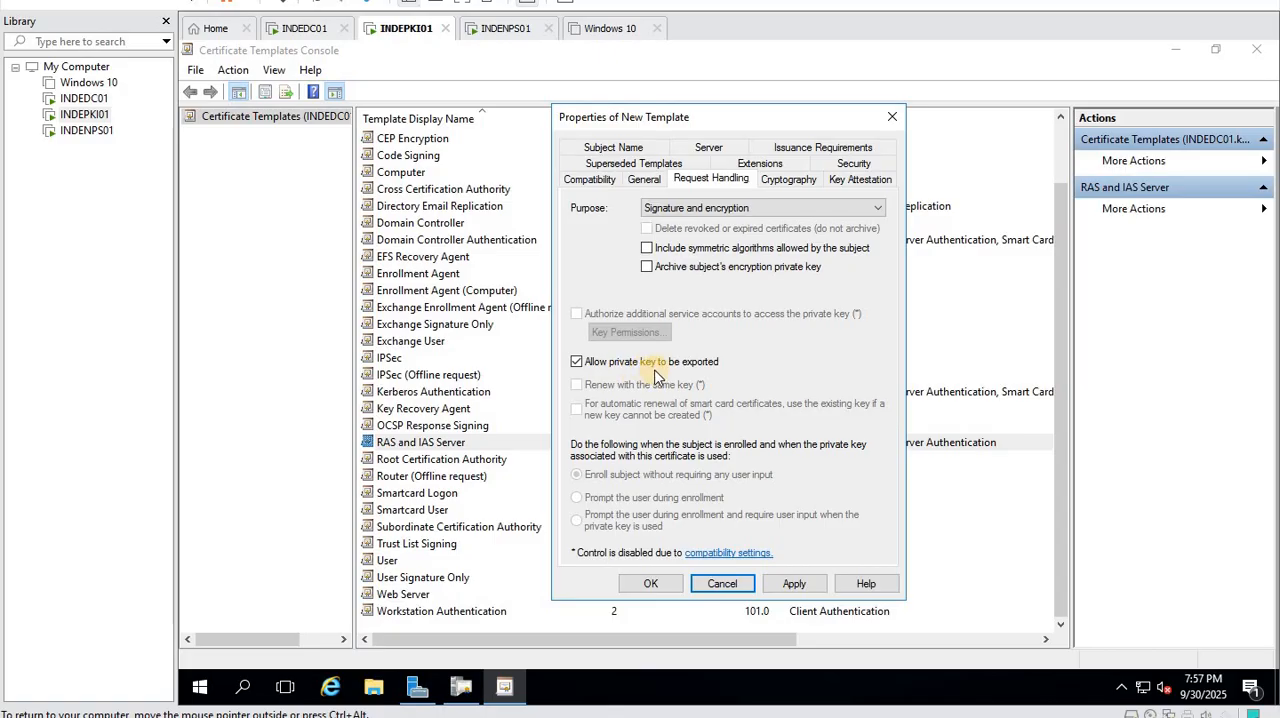
click(789, 180)
click(860, 180)
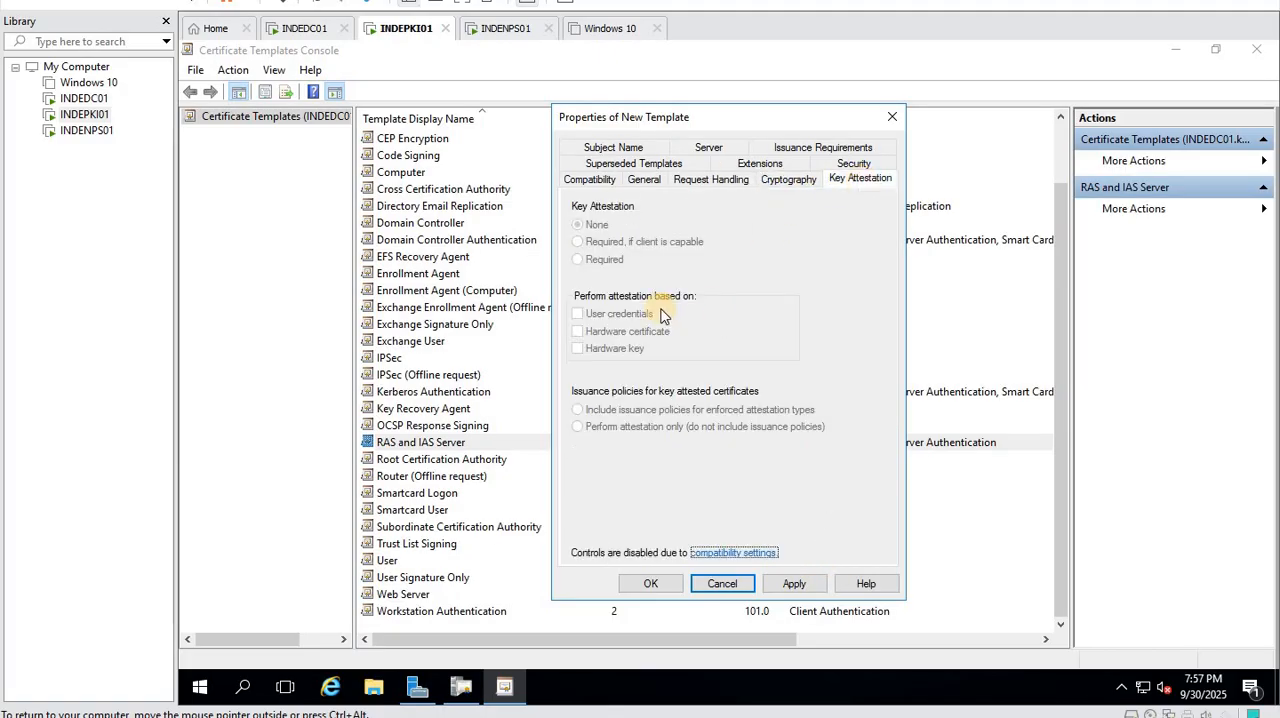
click(619, 150)
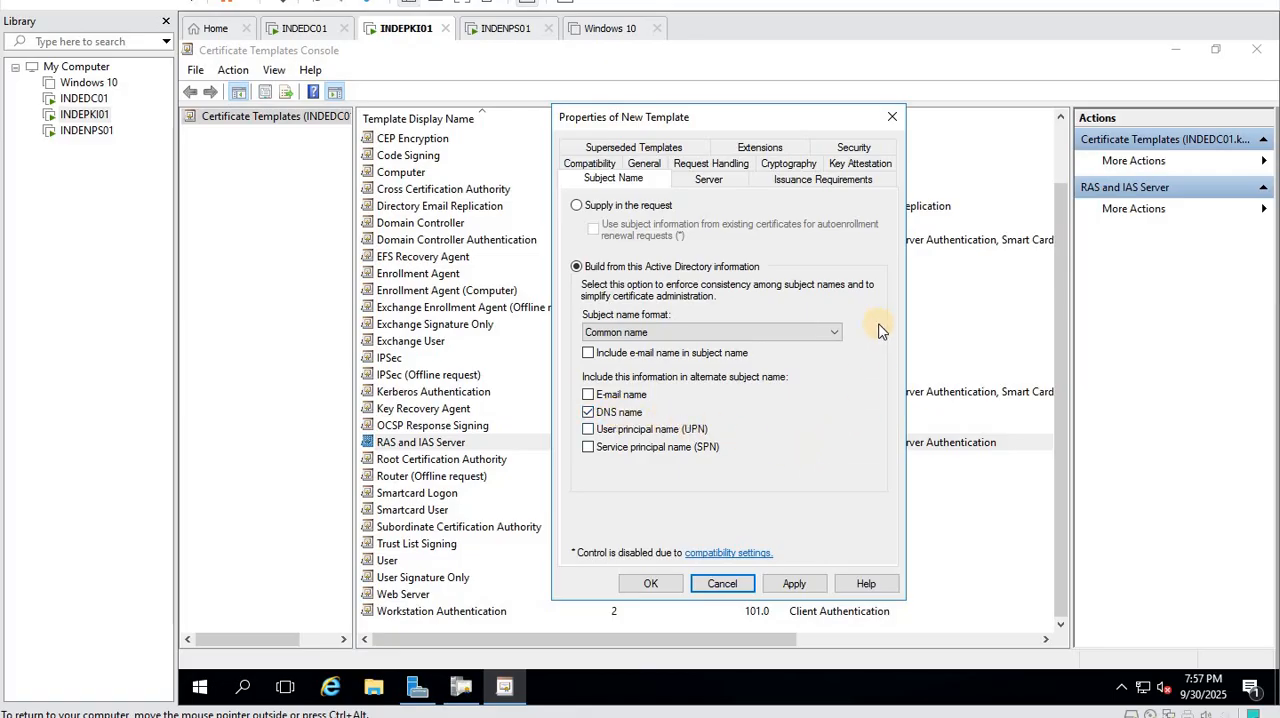
click(851, 150)
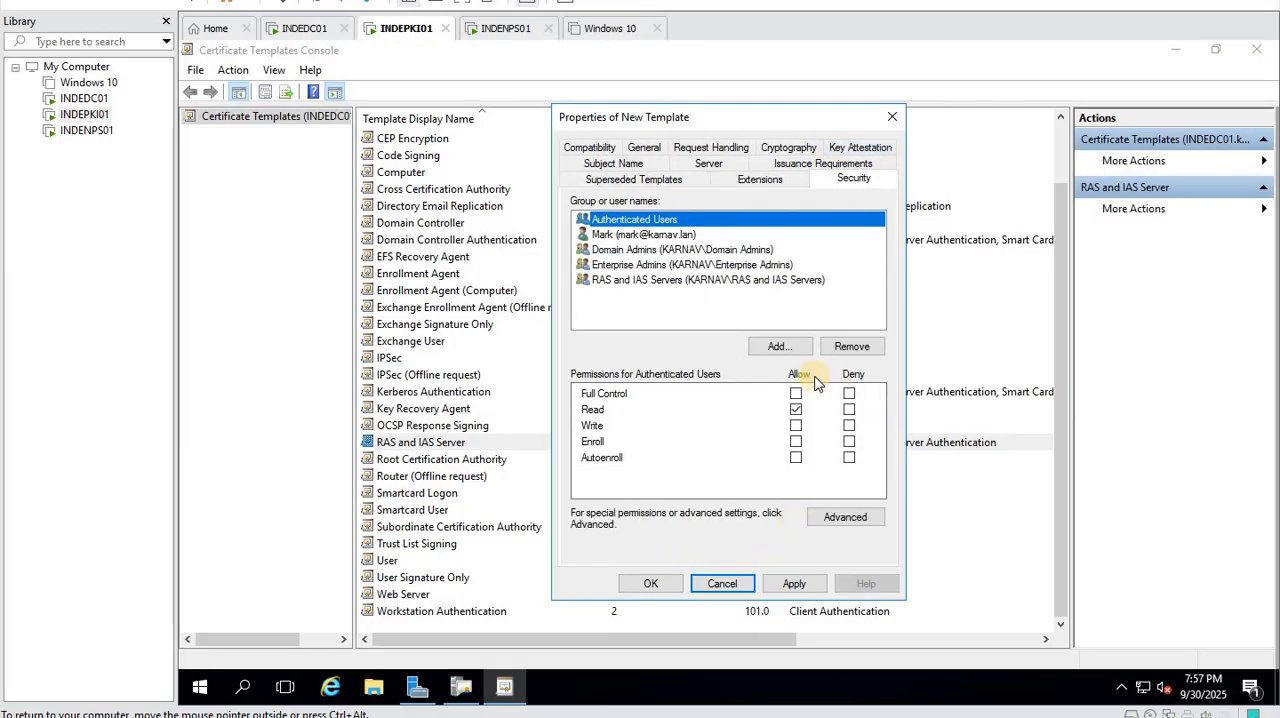
click(781, 346)
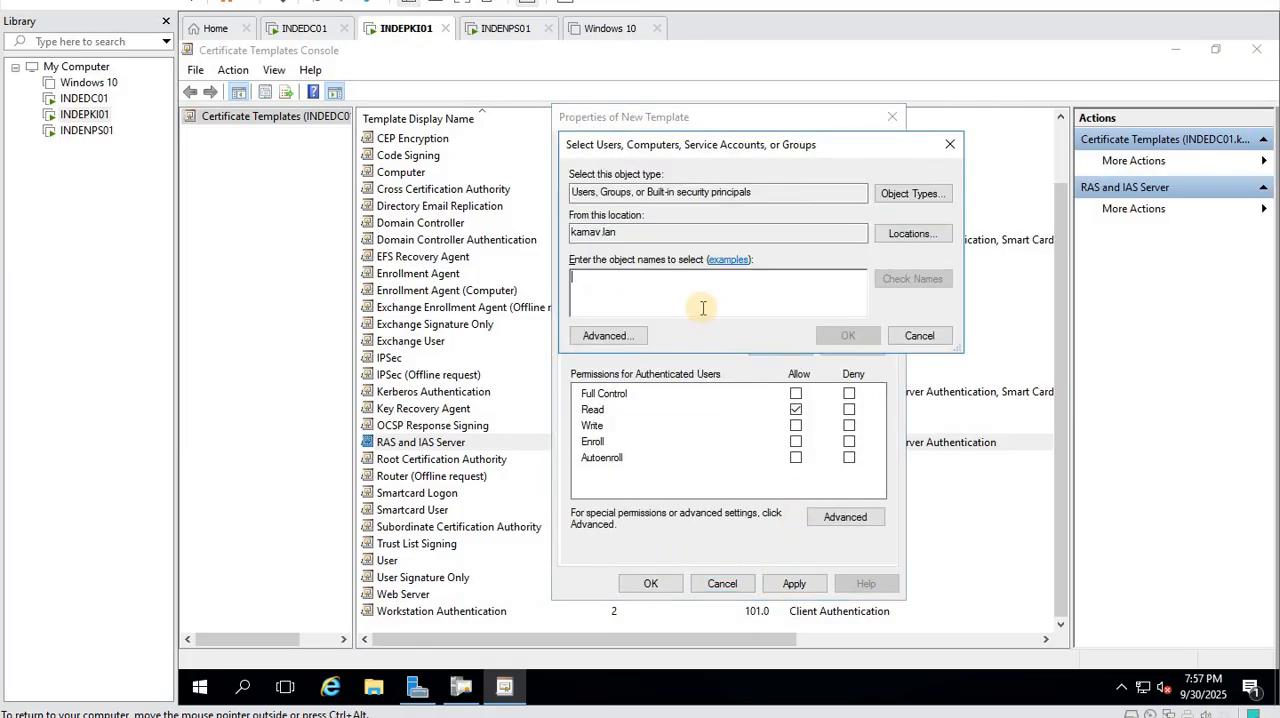
click(912, 193)
click(587, 279)
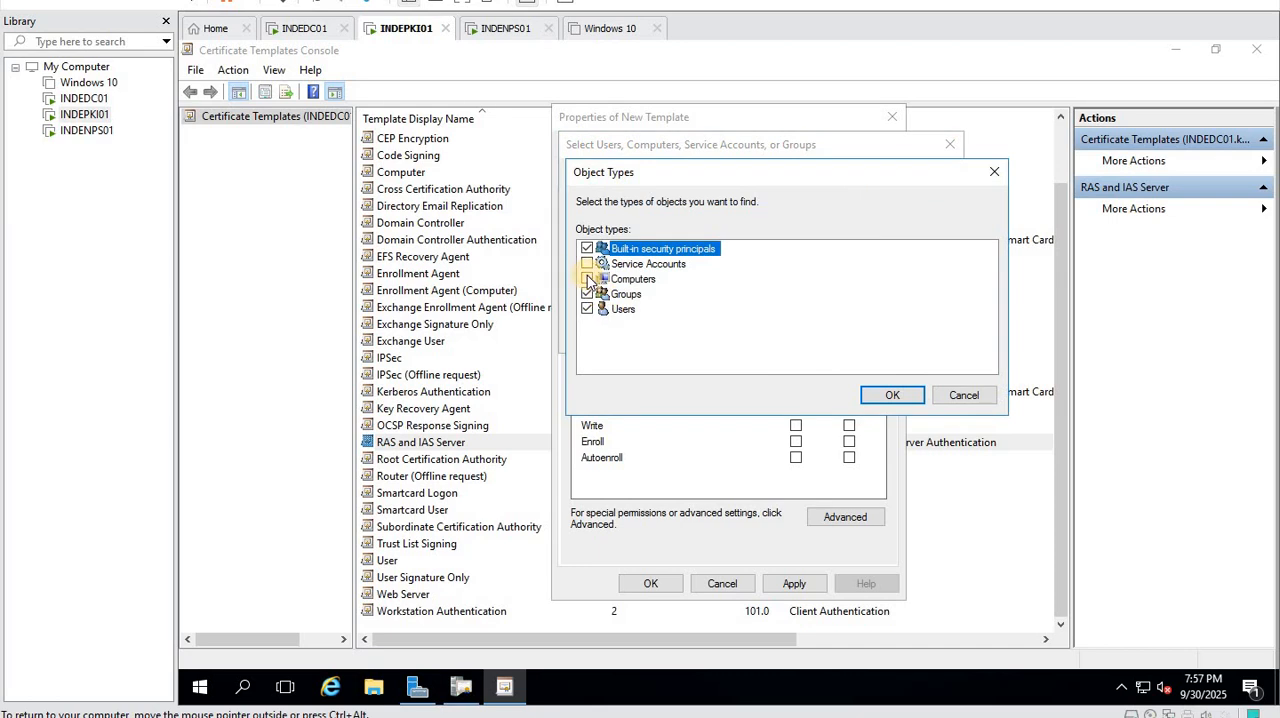
click(893, 394)
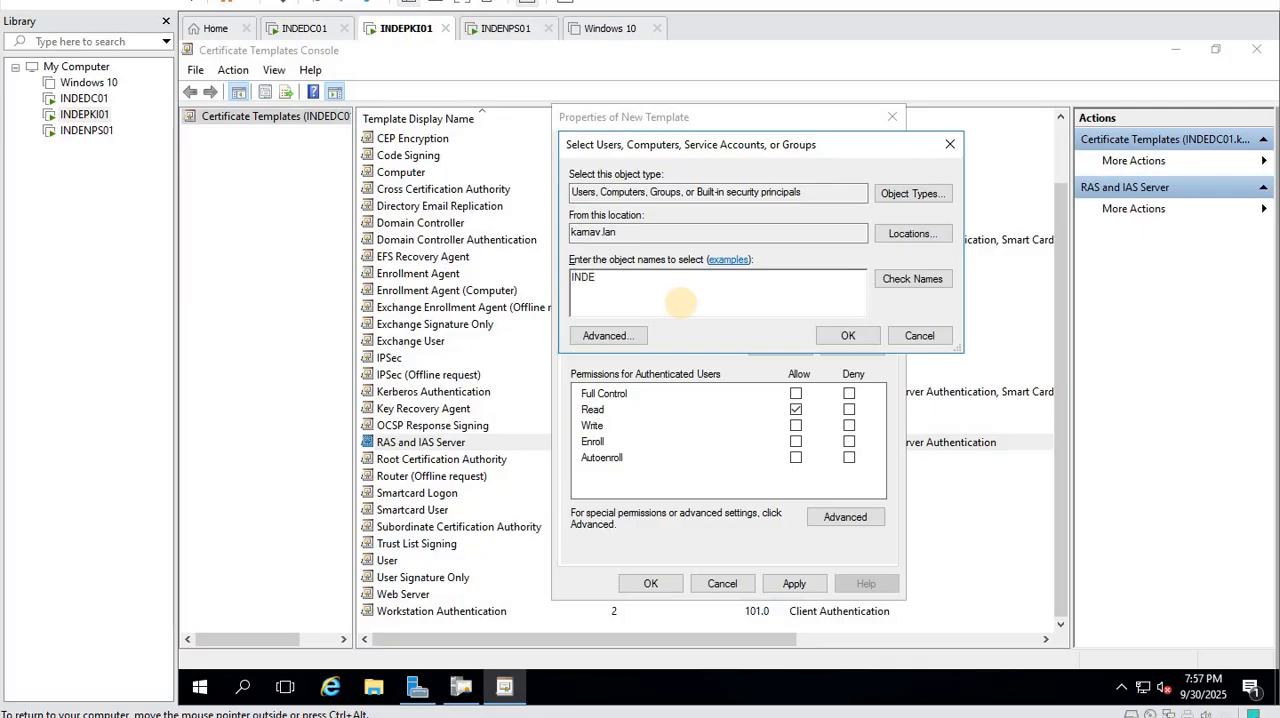
text(INDENPS01)
click(912, 278)
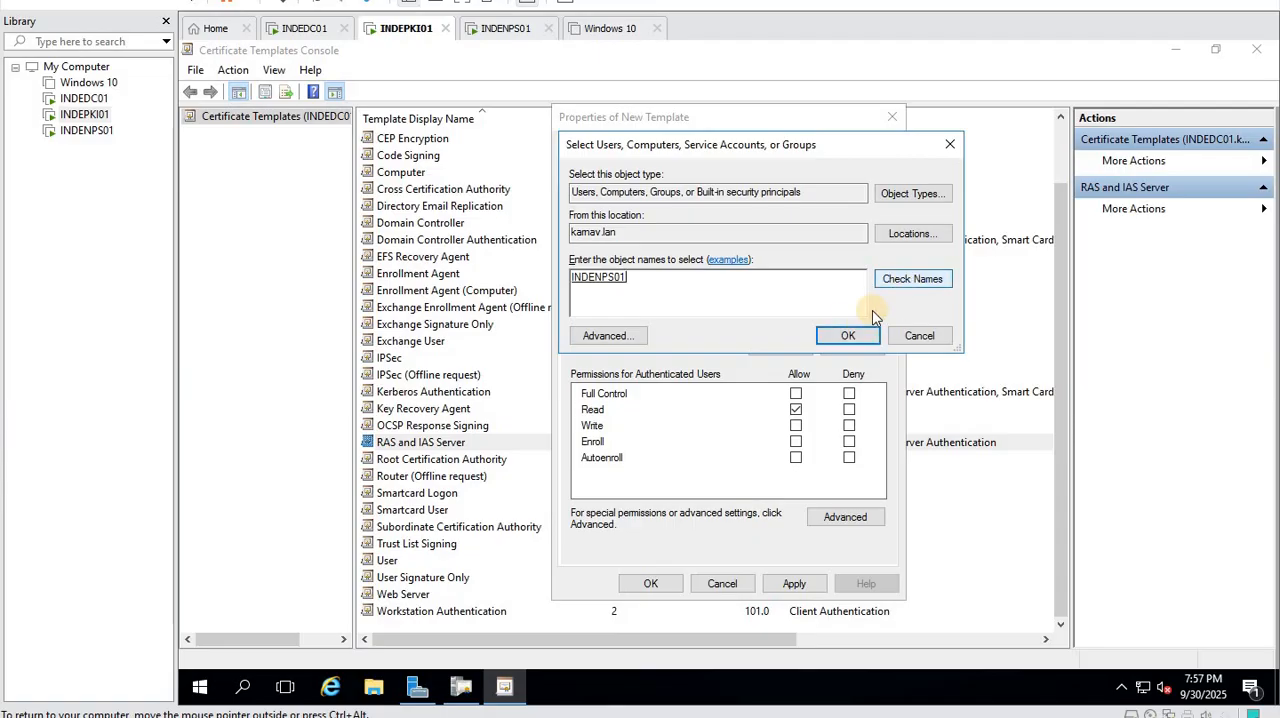
click(848, 335)
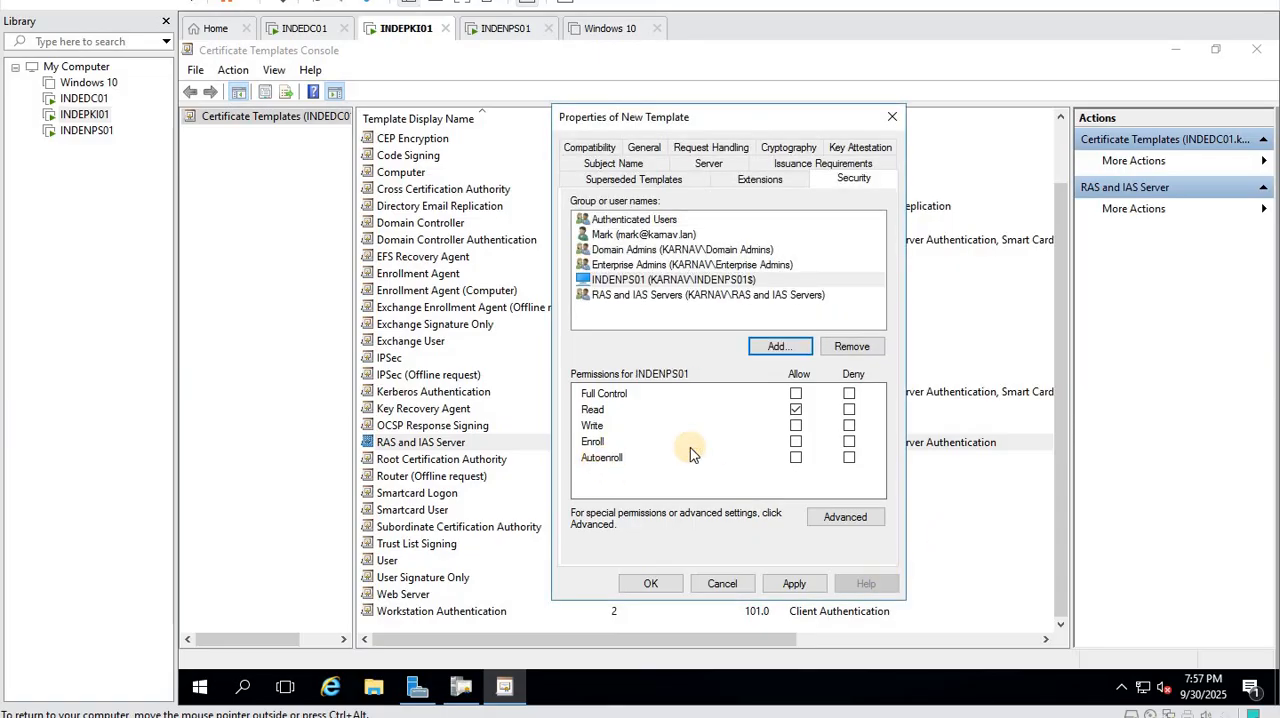
- Allow Enroll and Autoenroll for INDENPS01, save the new template, and close the Certificate Templates Console
click(795, 441)
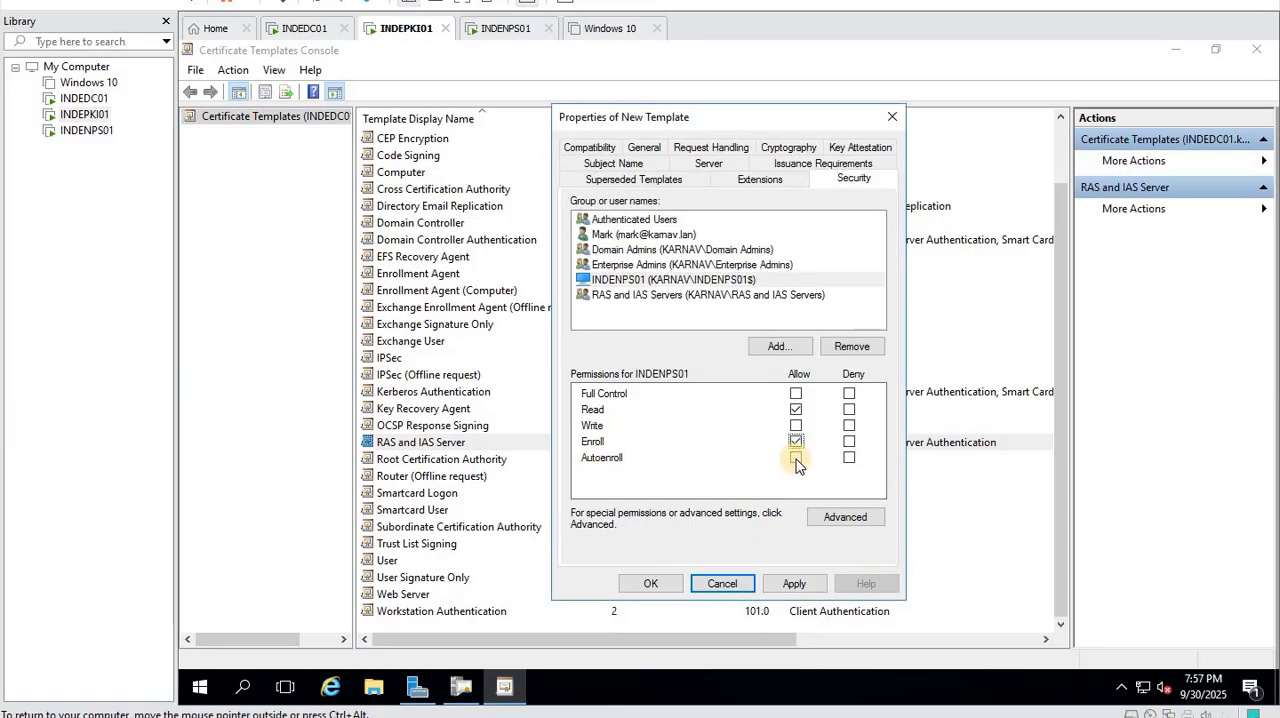
click(796, 457)
click(790, 585)
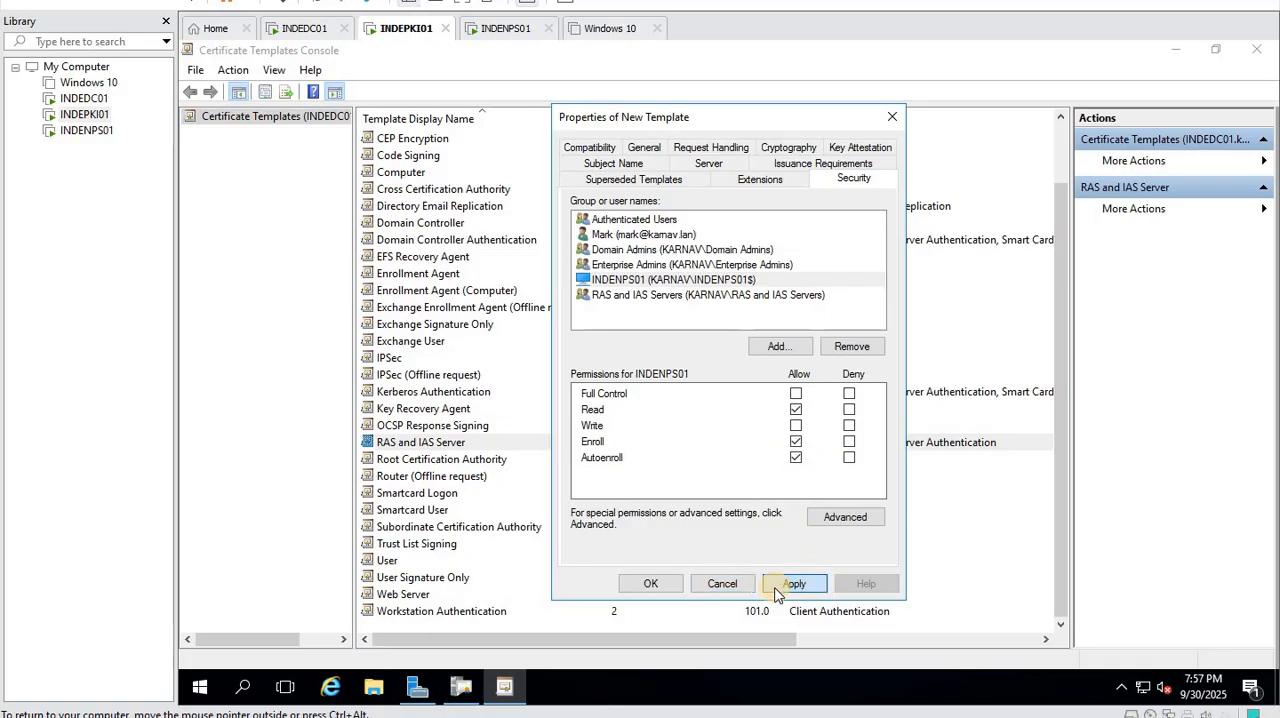
click(651, 583)
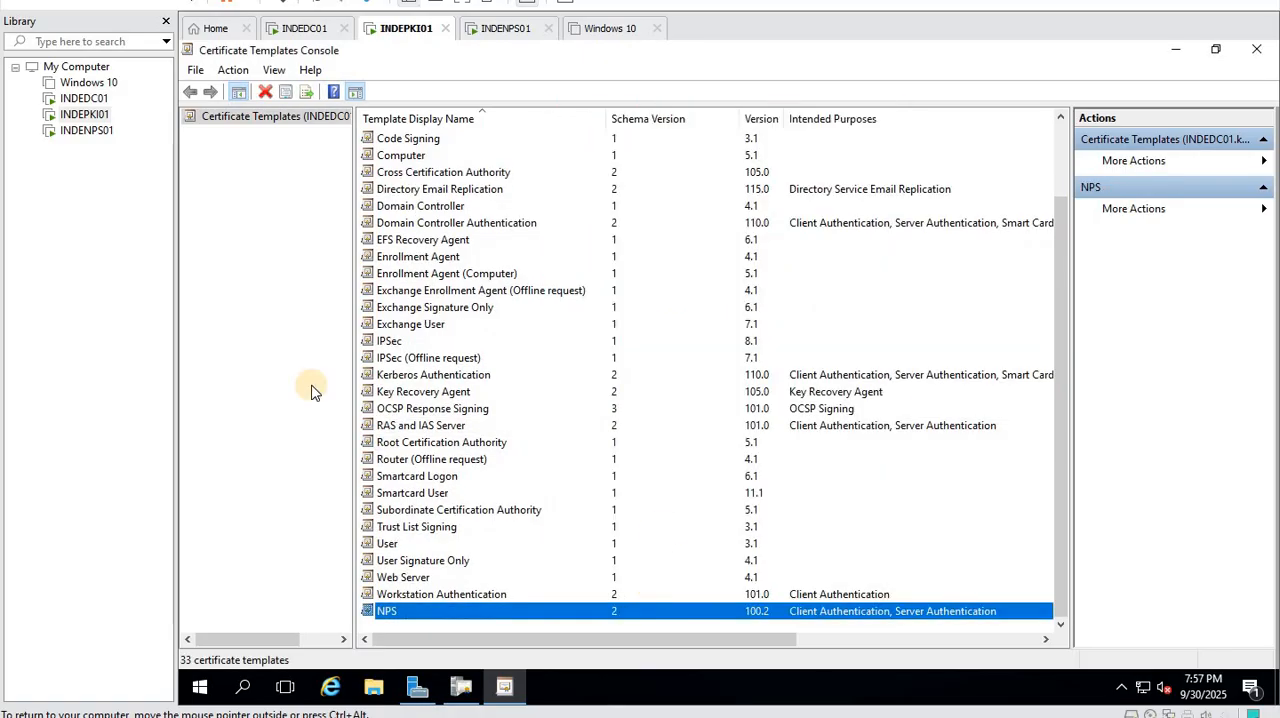
click(1256, 49)
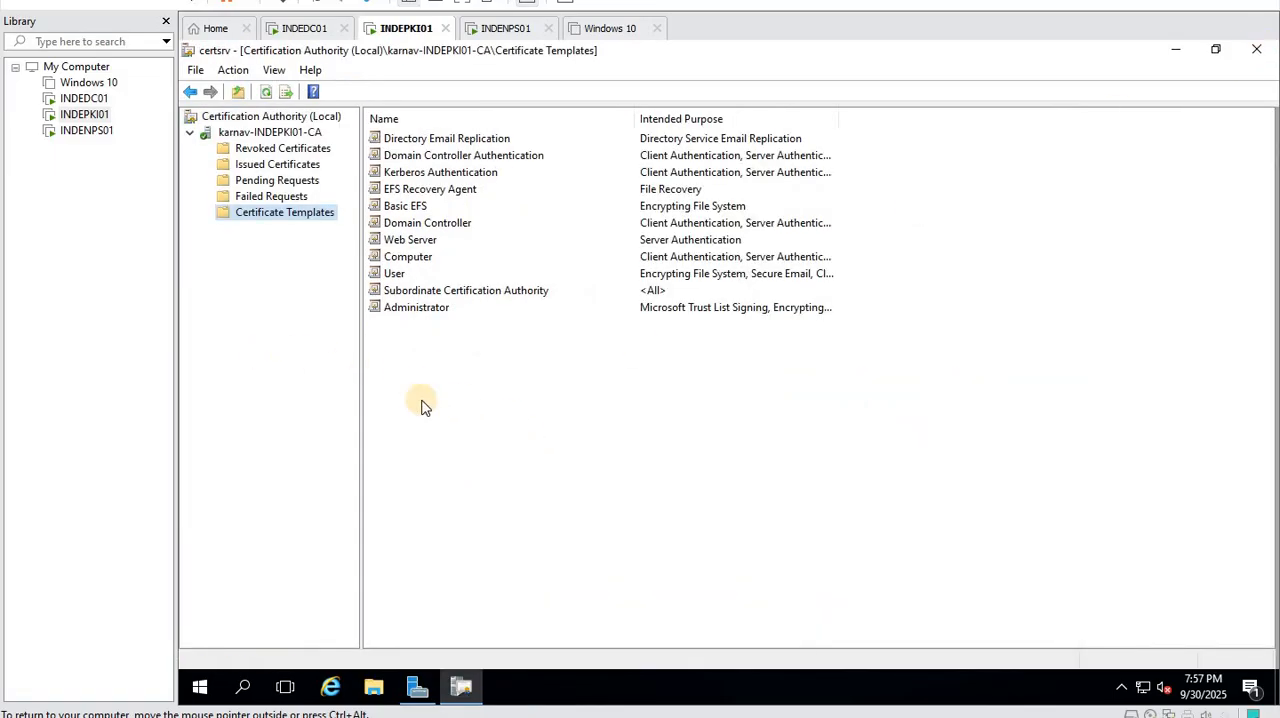
- Reopen certificate template management, check the NPS template and its general properties without changes, and close the console
right_click(304, 218)
click(352, 227)
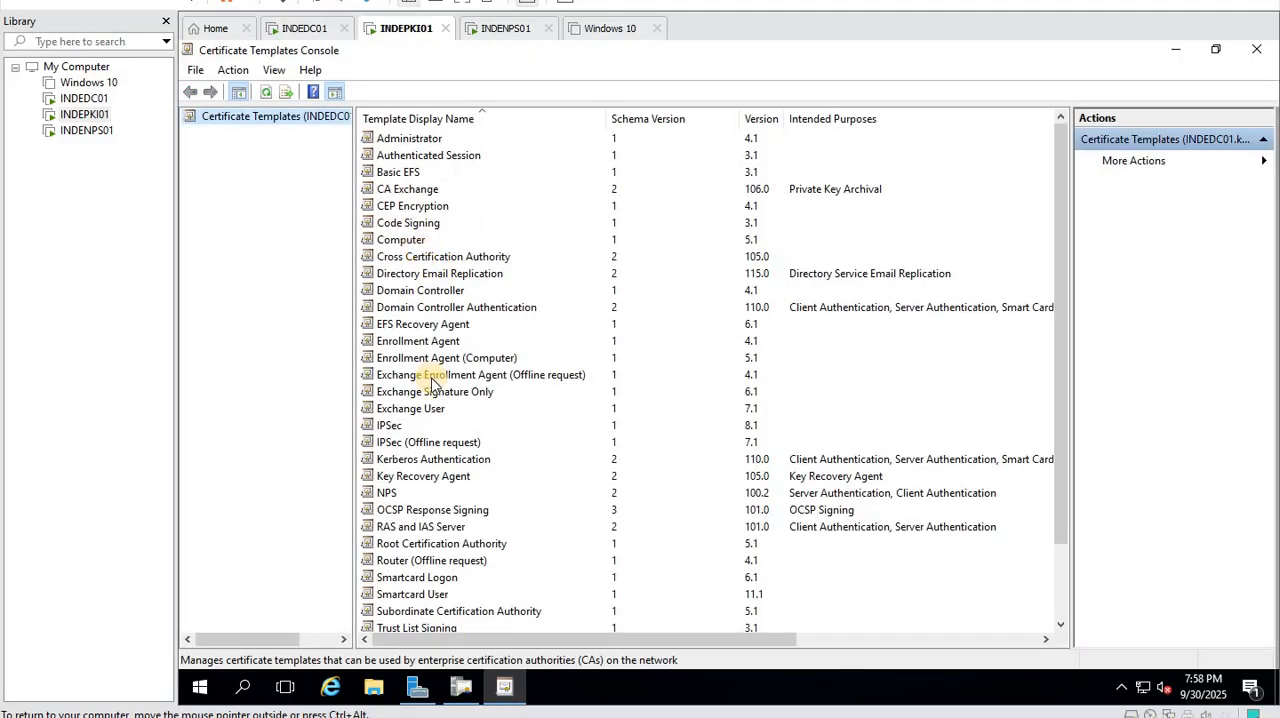
click(389, 494)
scroll(770, 511, down, 2)
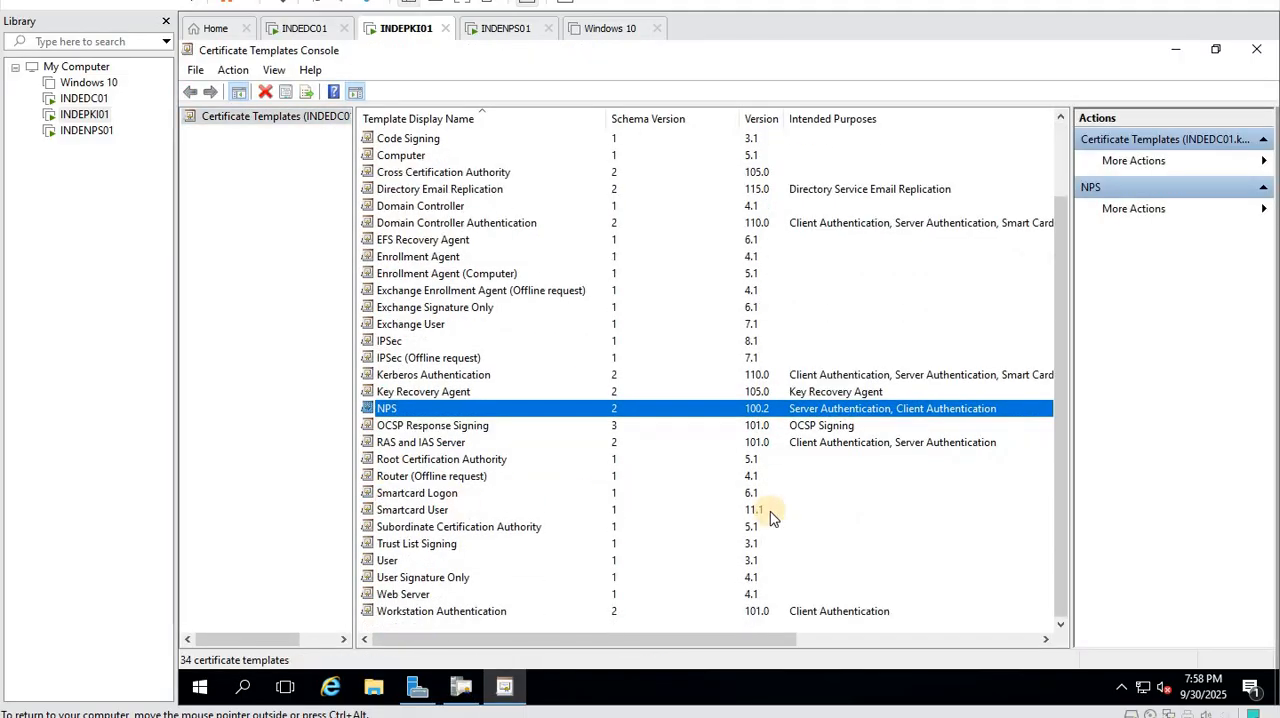
scroll(660, 584, up, 2)
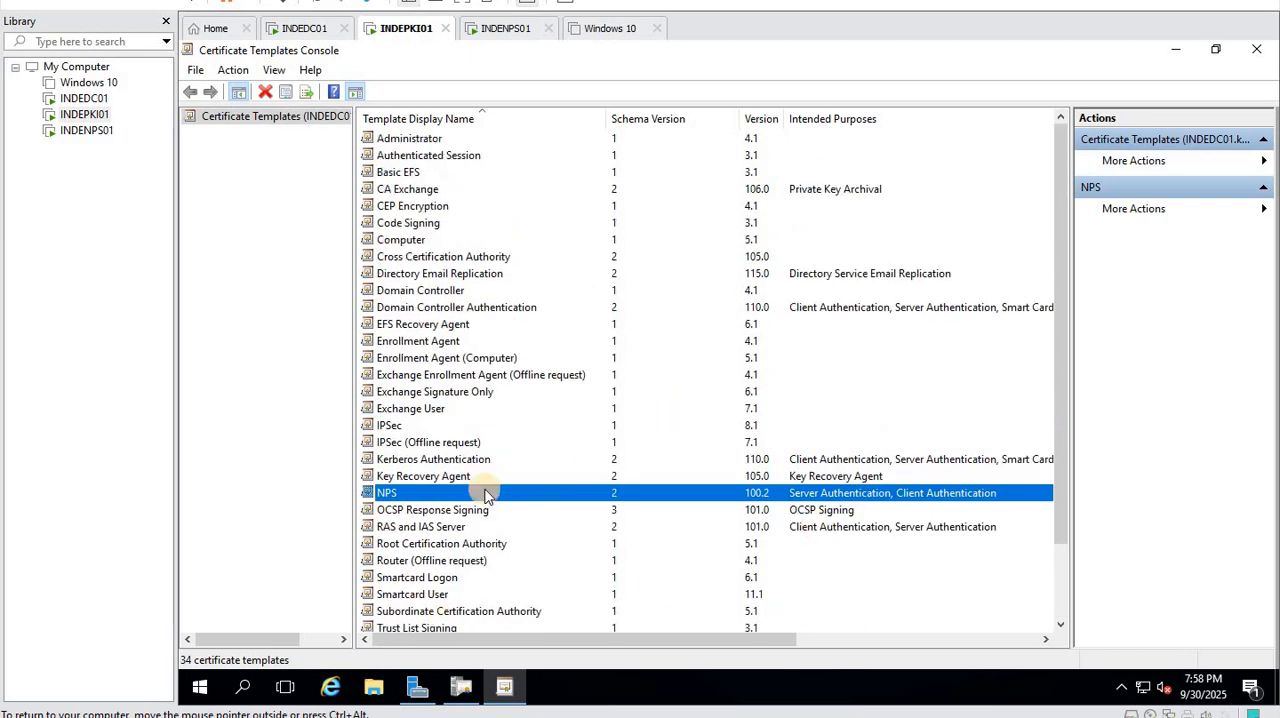
double_click(392, 488)
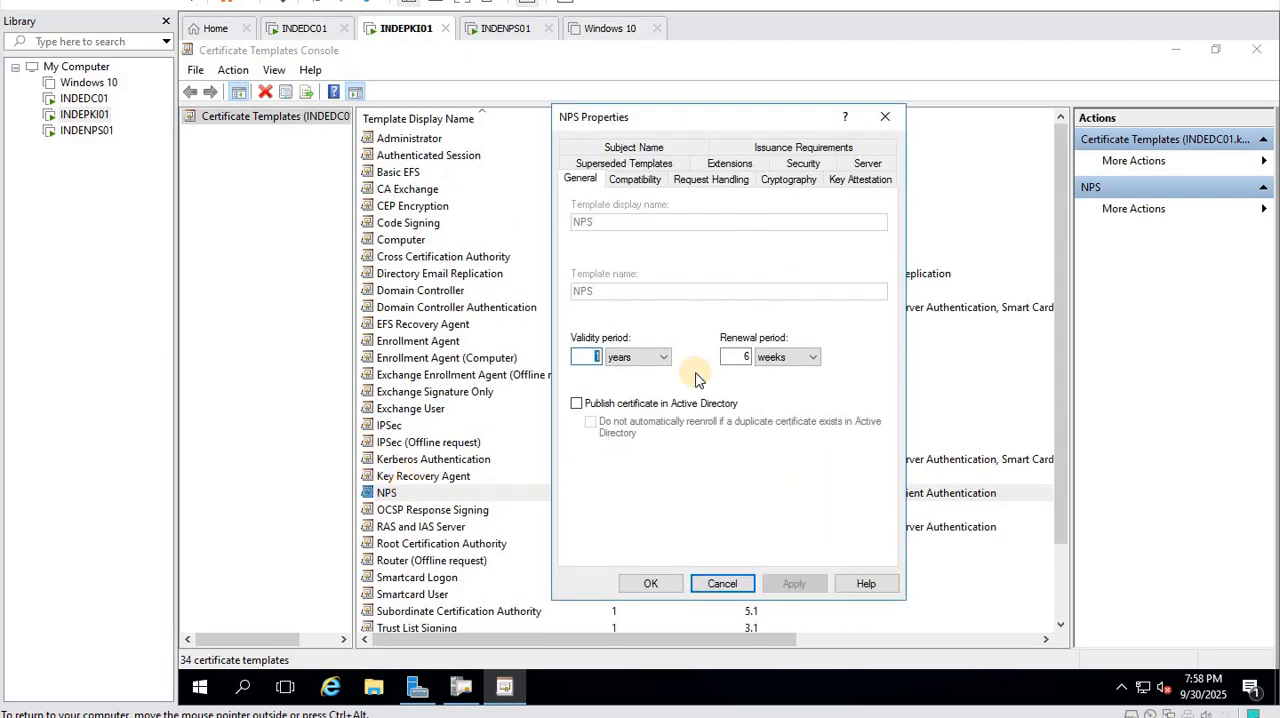
click(722, 584)
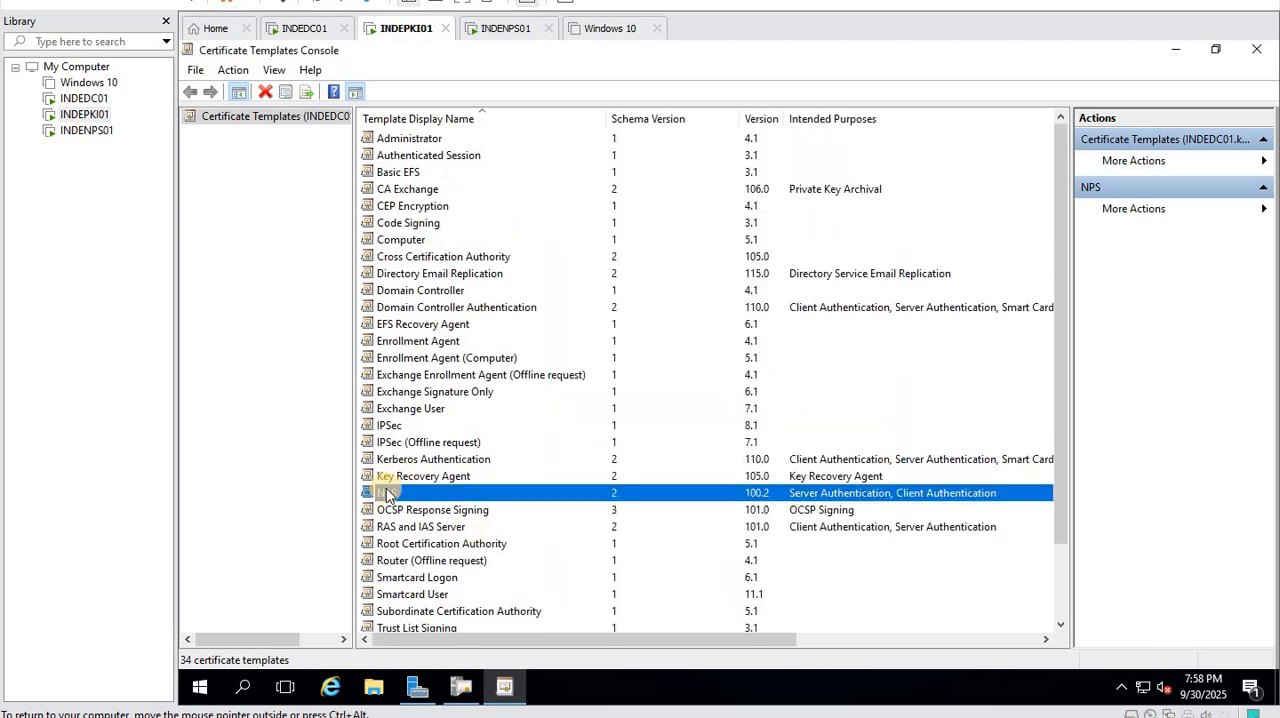
right_click(392, 494)
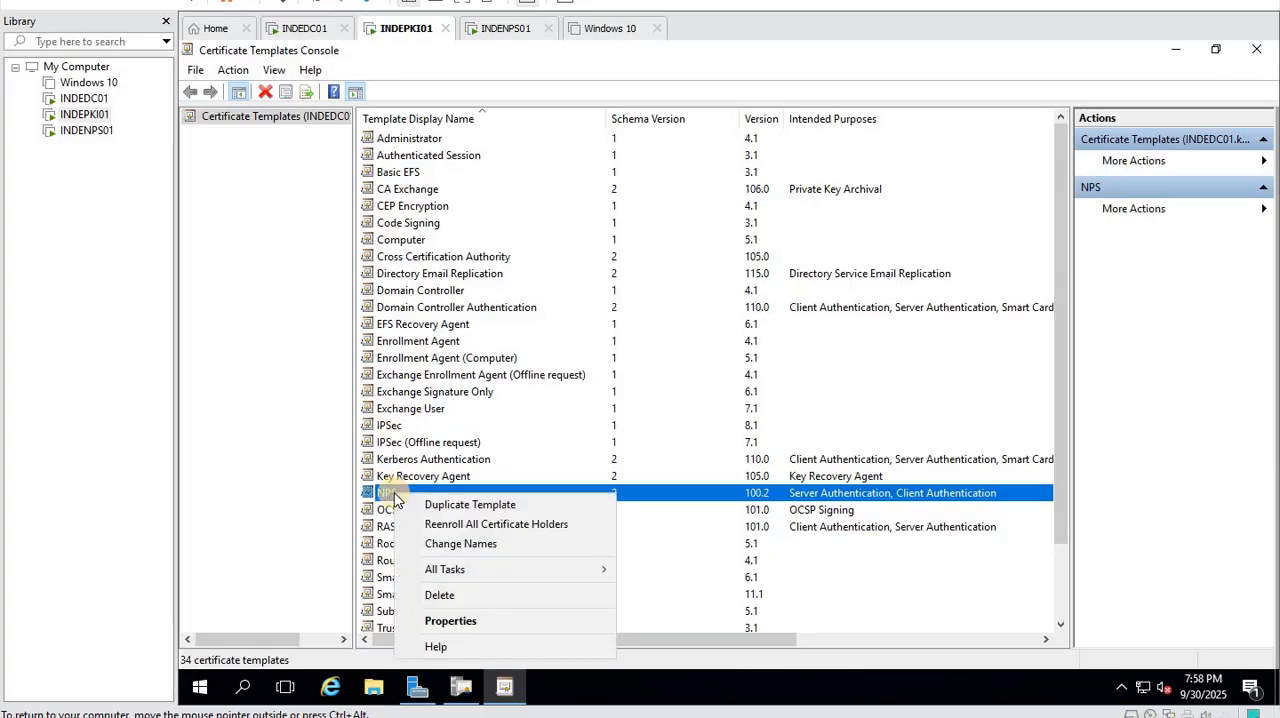
click(240, 485)
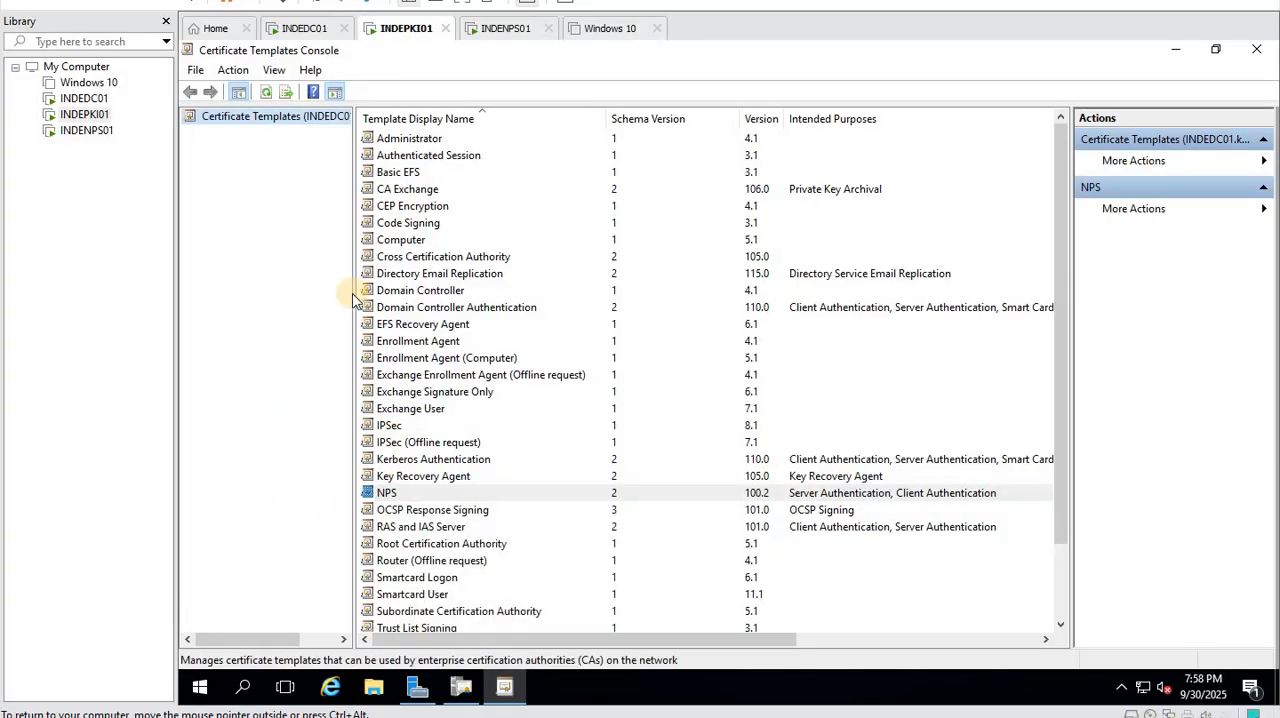
click(1256, 49)
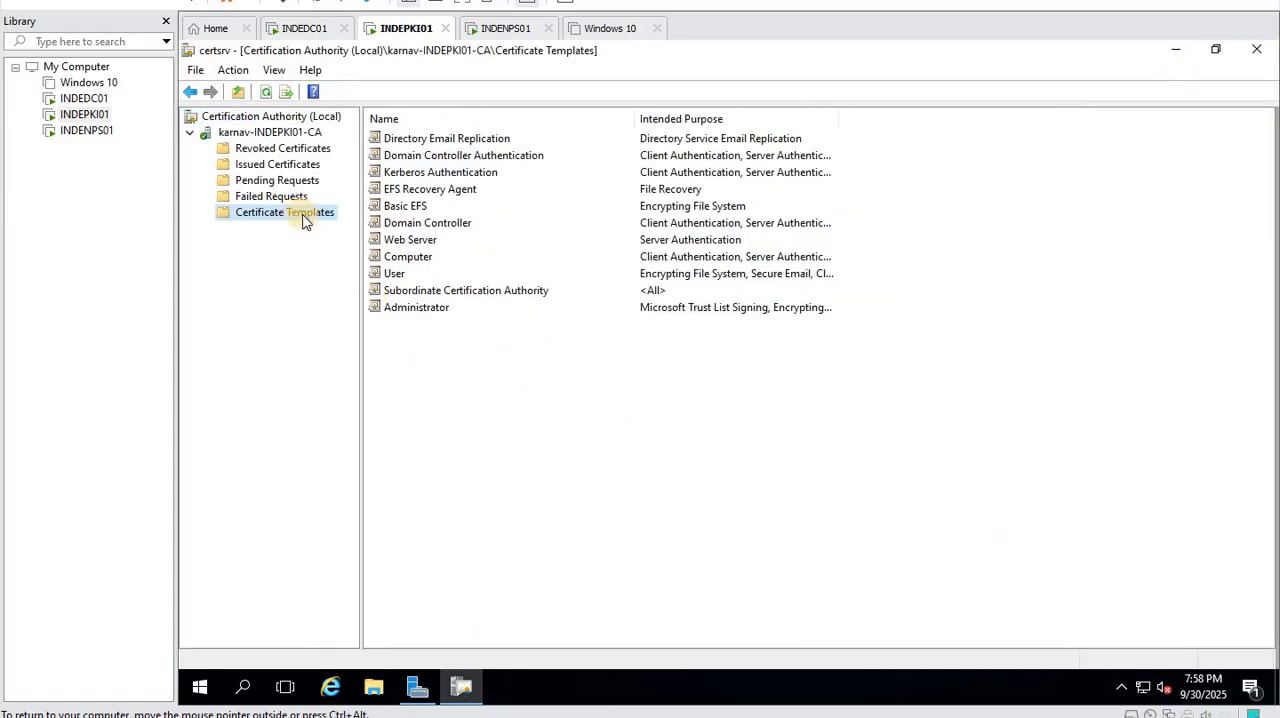
- Enable the NPS certificate template for issuance on karnav-INDEPKI01-CA, refresh the template list, and select the NPS entry
right_click(305, 221)
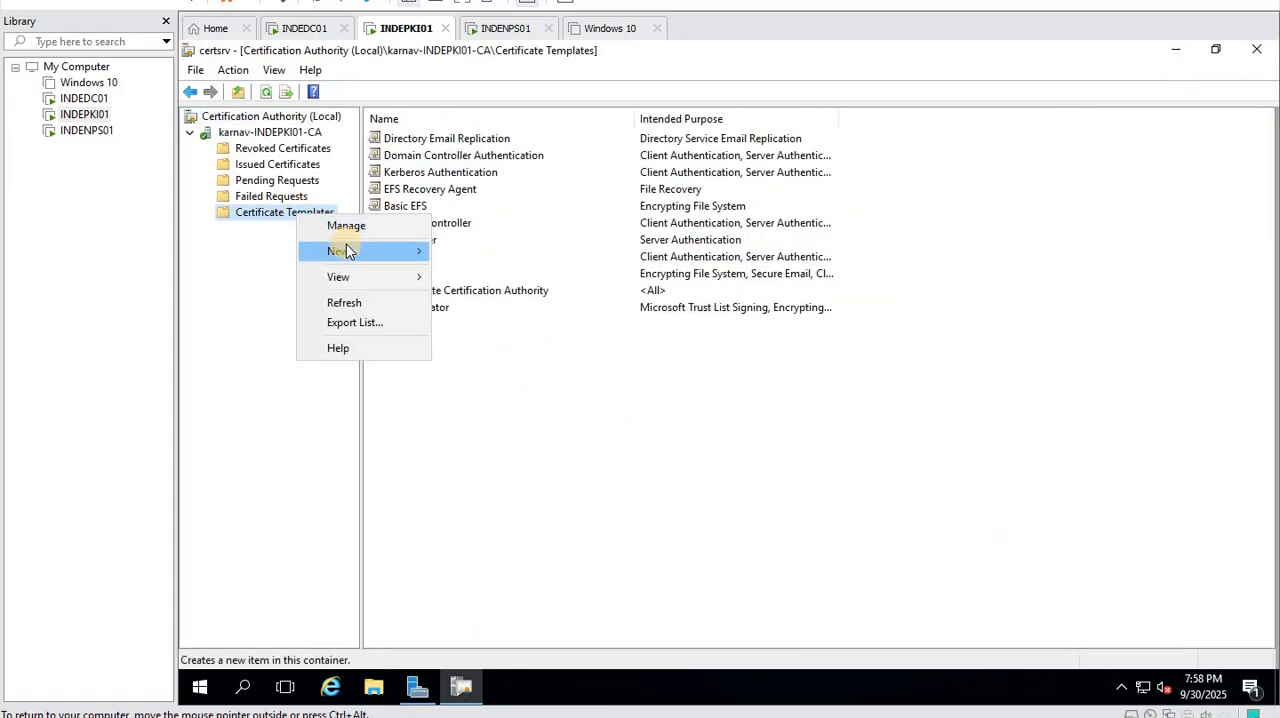
mouse_move(394, 250)
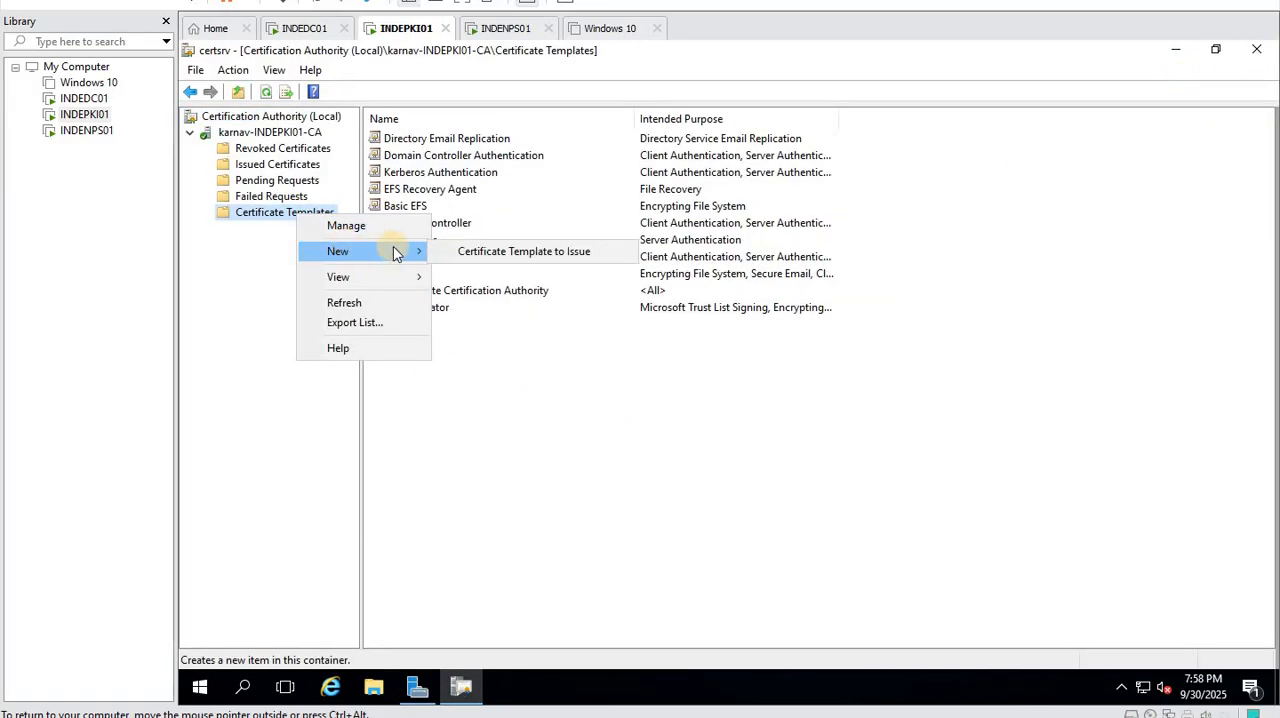
click(480, 252)
click(560, 398)
scroll(577, 407, down, 2)
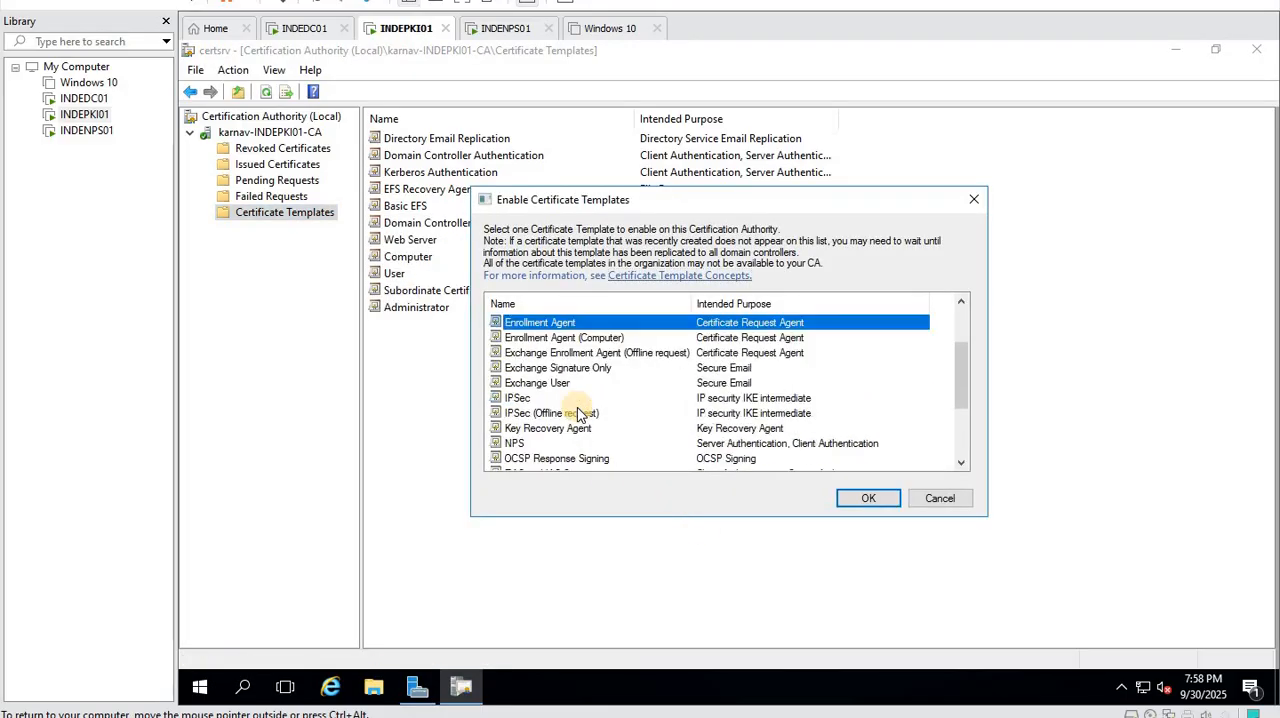
click(606, 446)
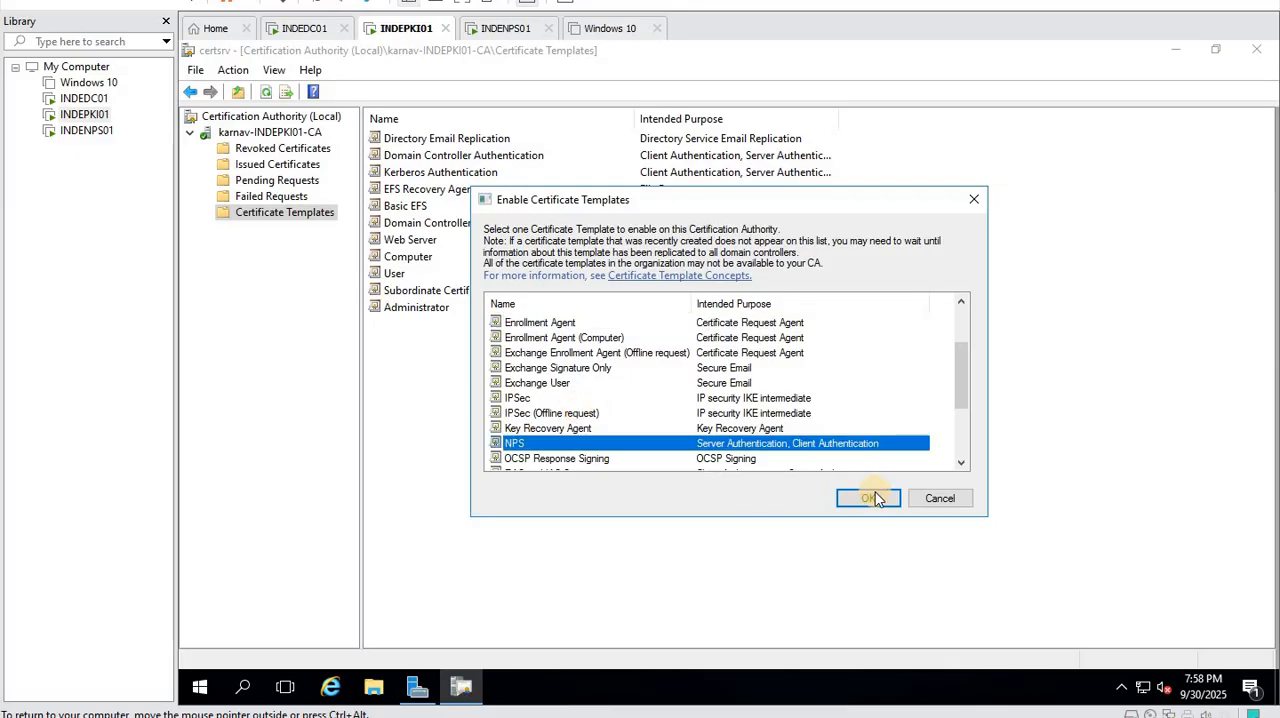
click(868, 498)
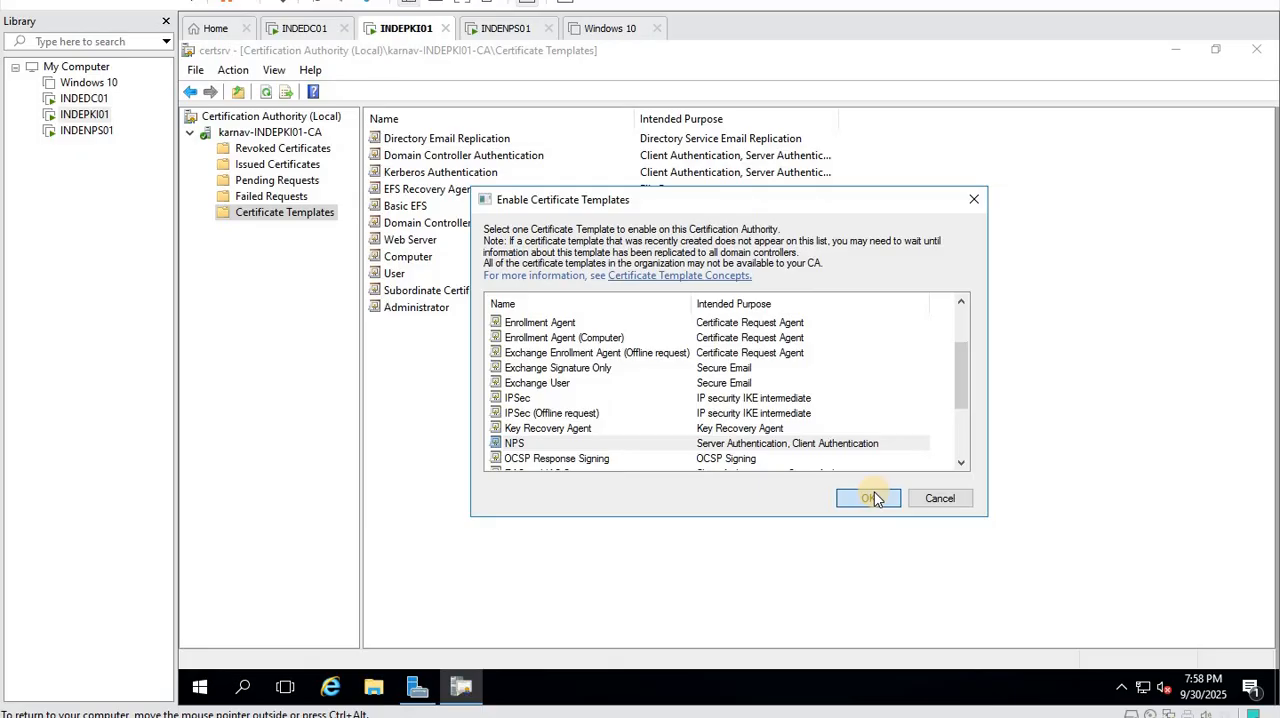
click(872, 498)
right_click(551, 446)
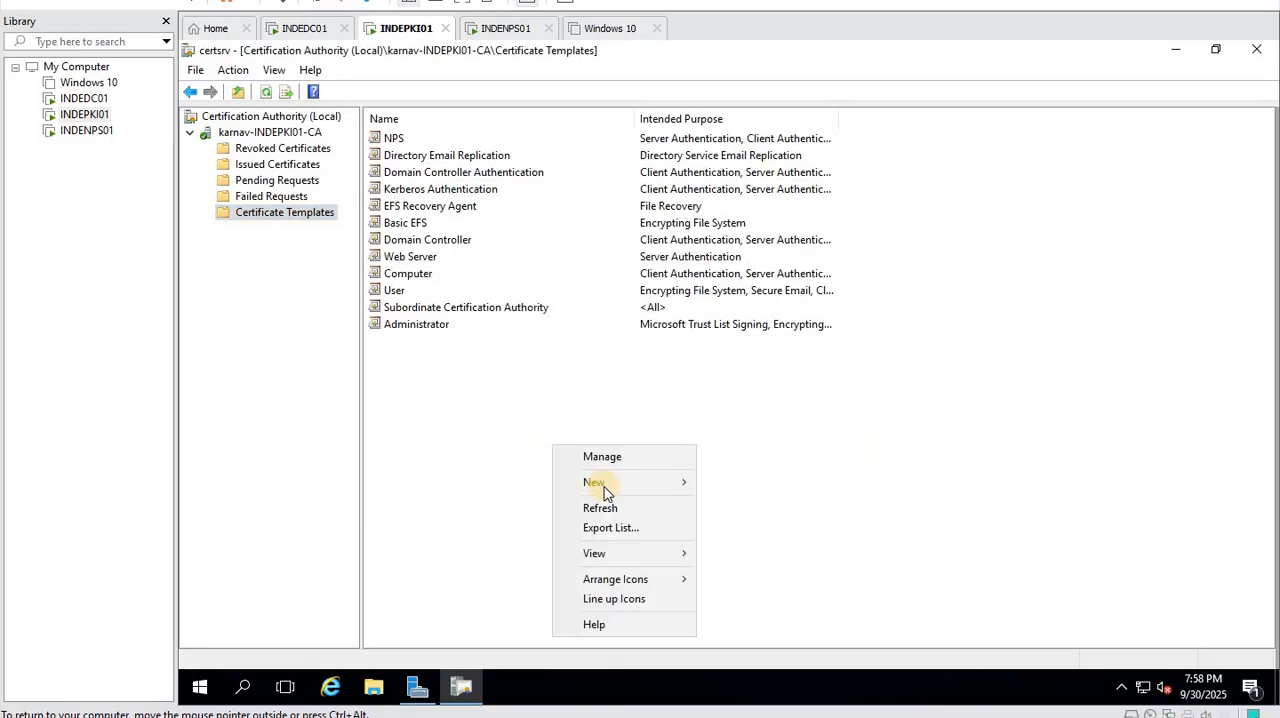
click(608, 508)
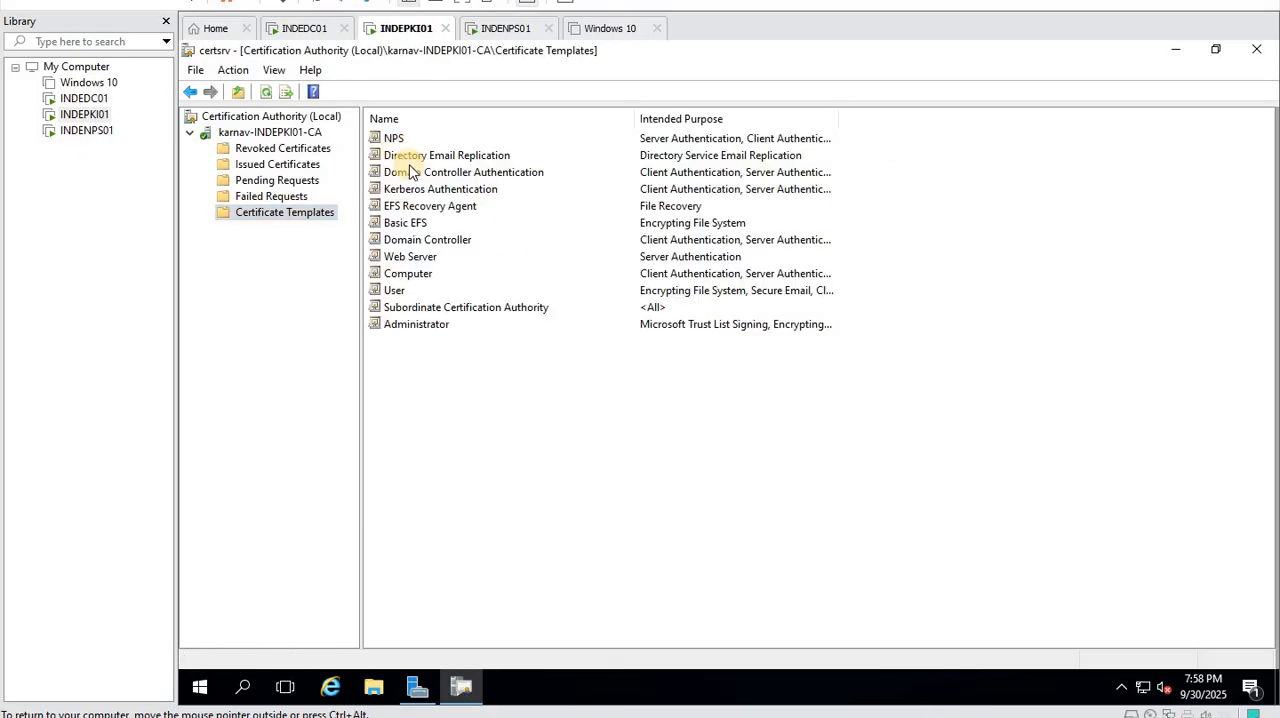
click(390, 138)
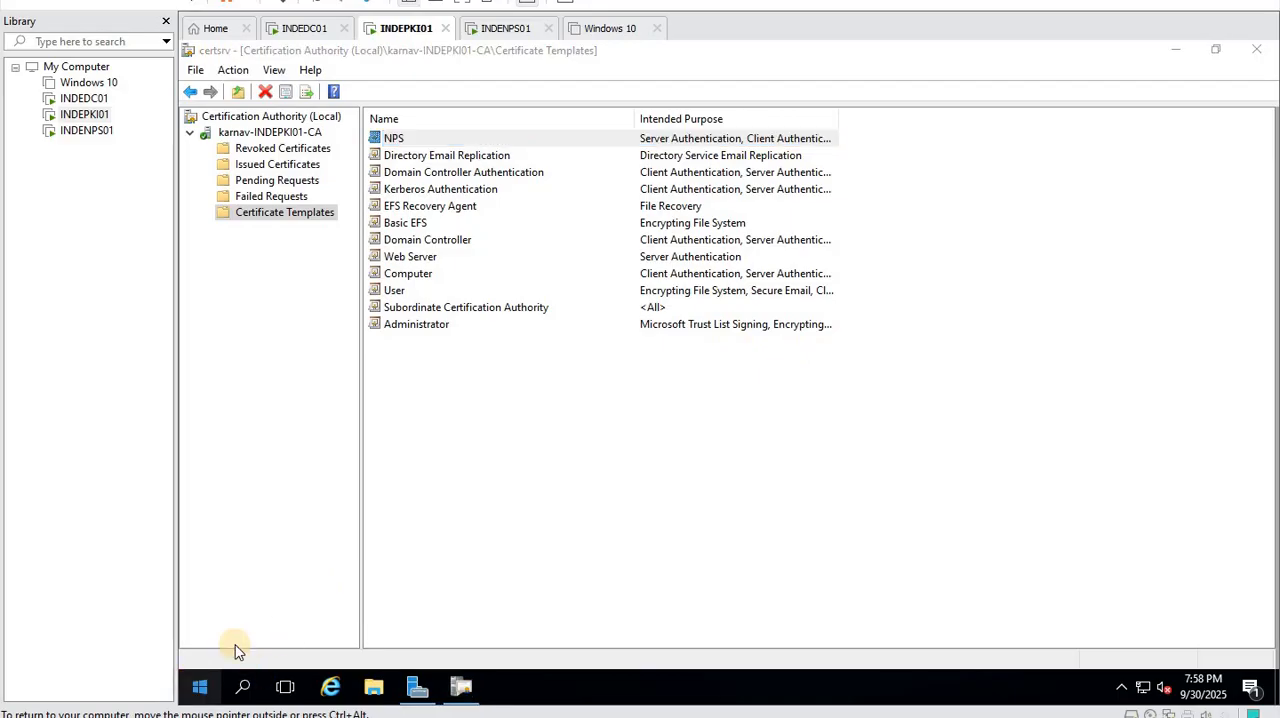
- Open a command prompt on INDEPKI01, launch certlm.msc with elevation approved, and maximize the local computer certificates console
right_click(199, 686)
click(276, 595)
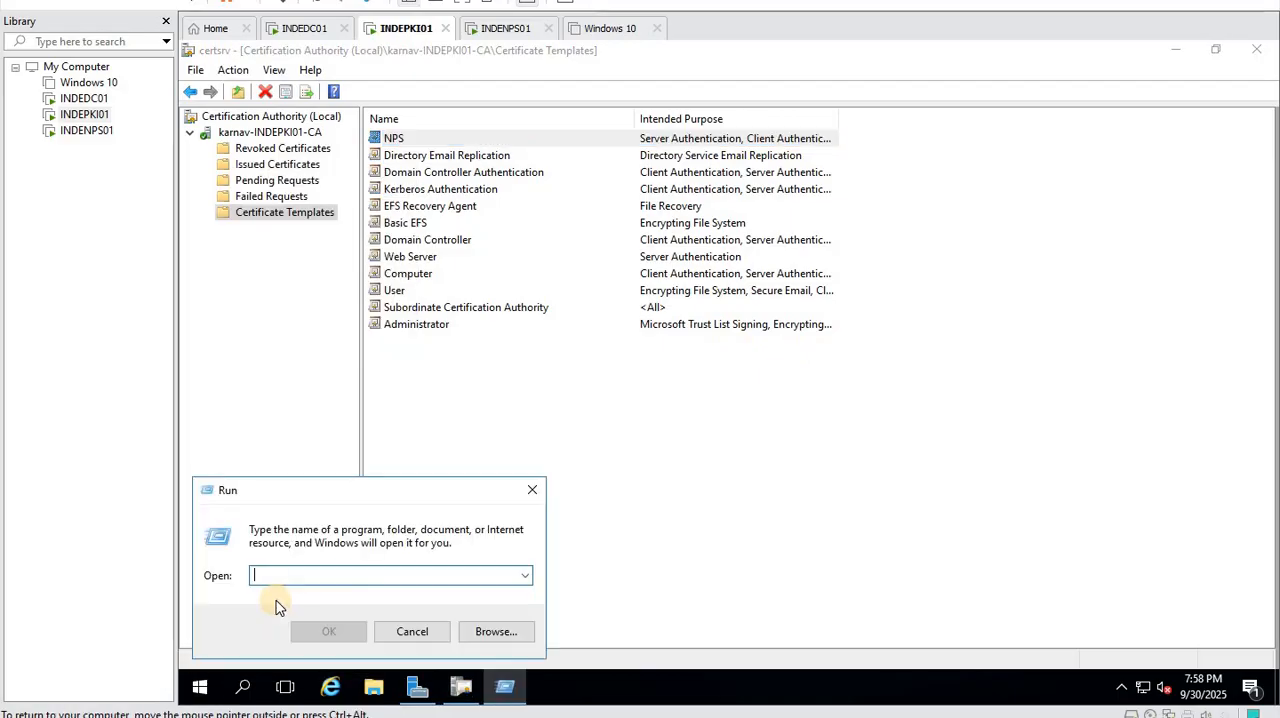
text(c)
key(Return)
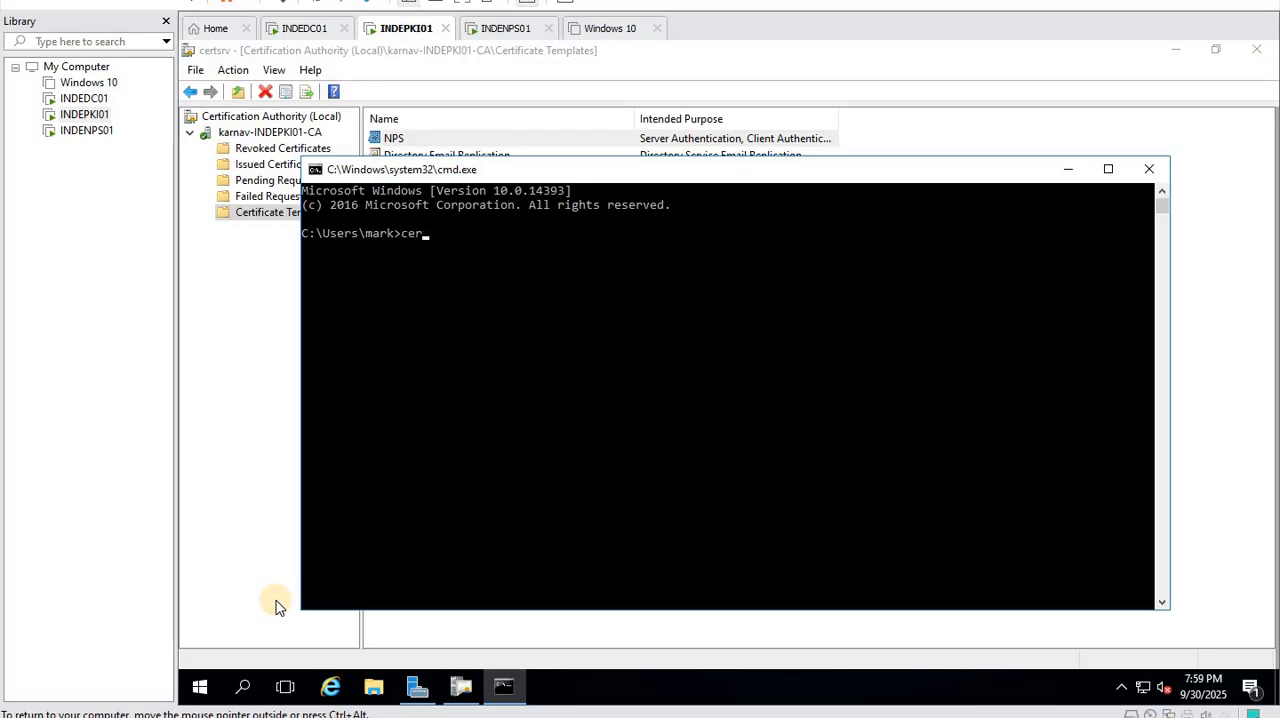
text(certlm.msc)
key(Return)
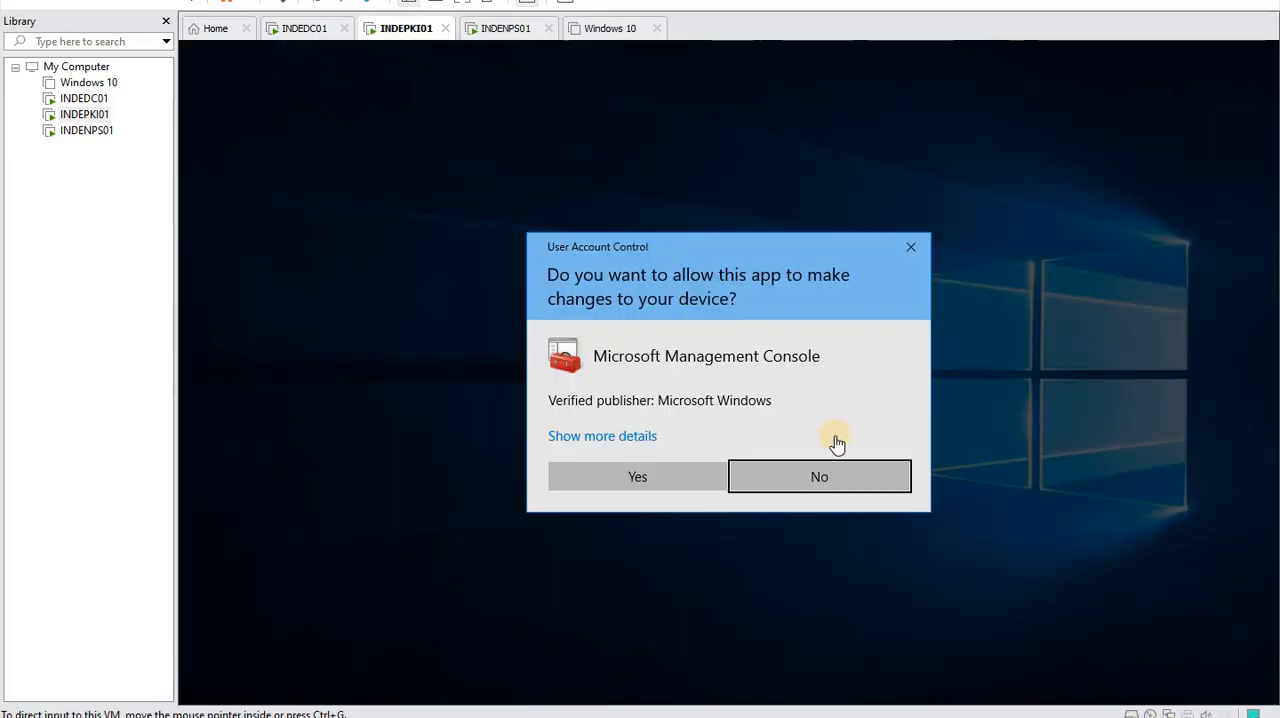
click(672, 473)
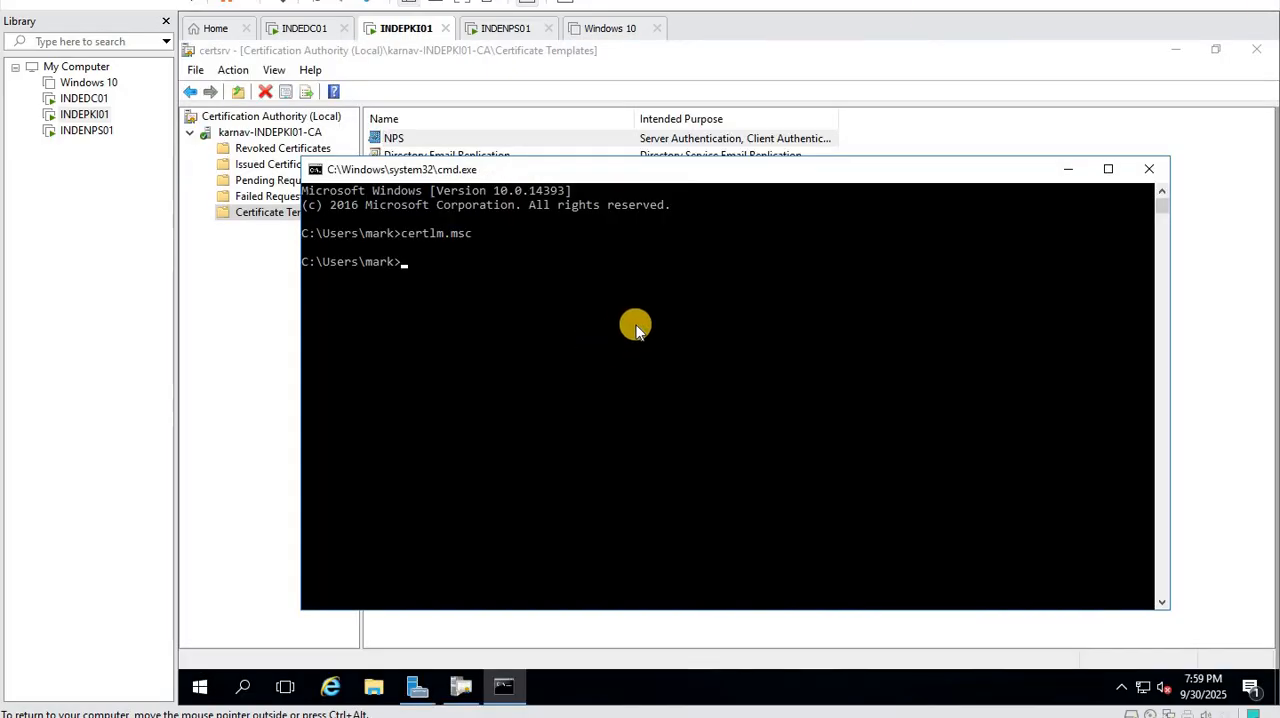
click(678, 283)
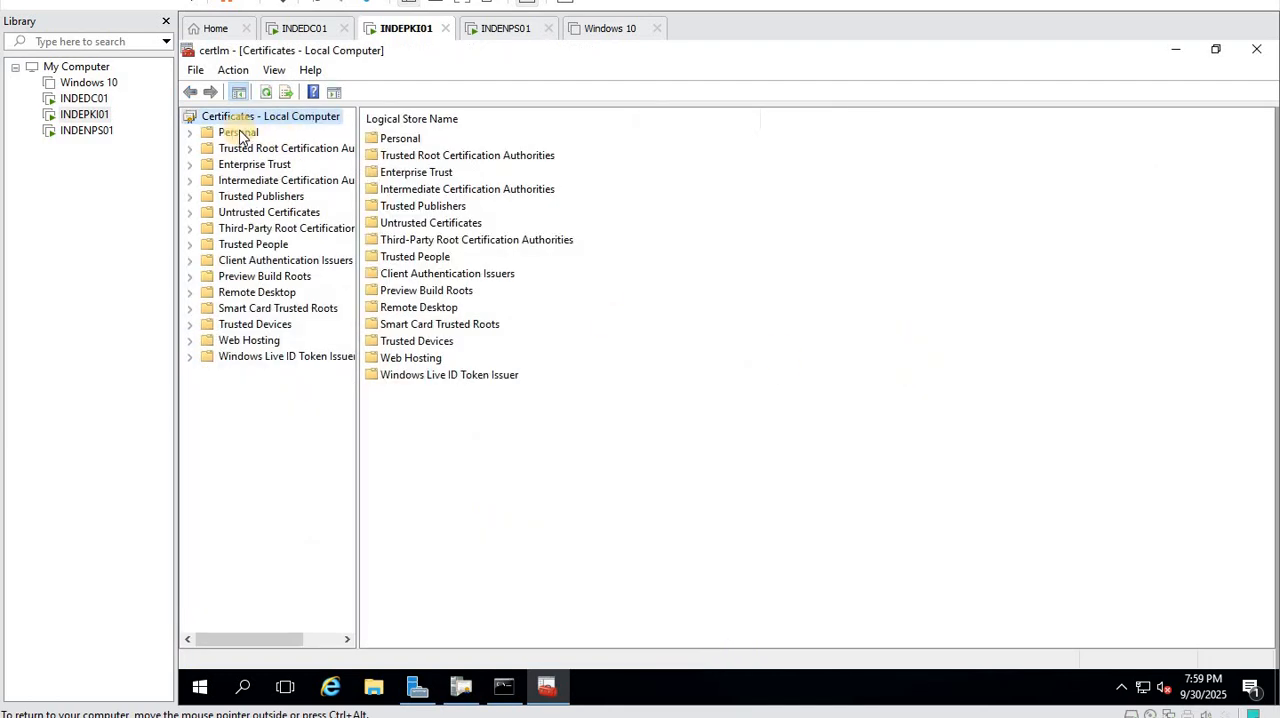
- Examine the Personal and Trusted Root Certification Authorities certificates for karnav-INDEPKI01-CA, widening the Issued To column
double_click(236, 132)
double_click(400, 139)
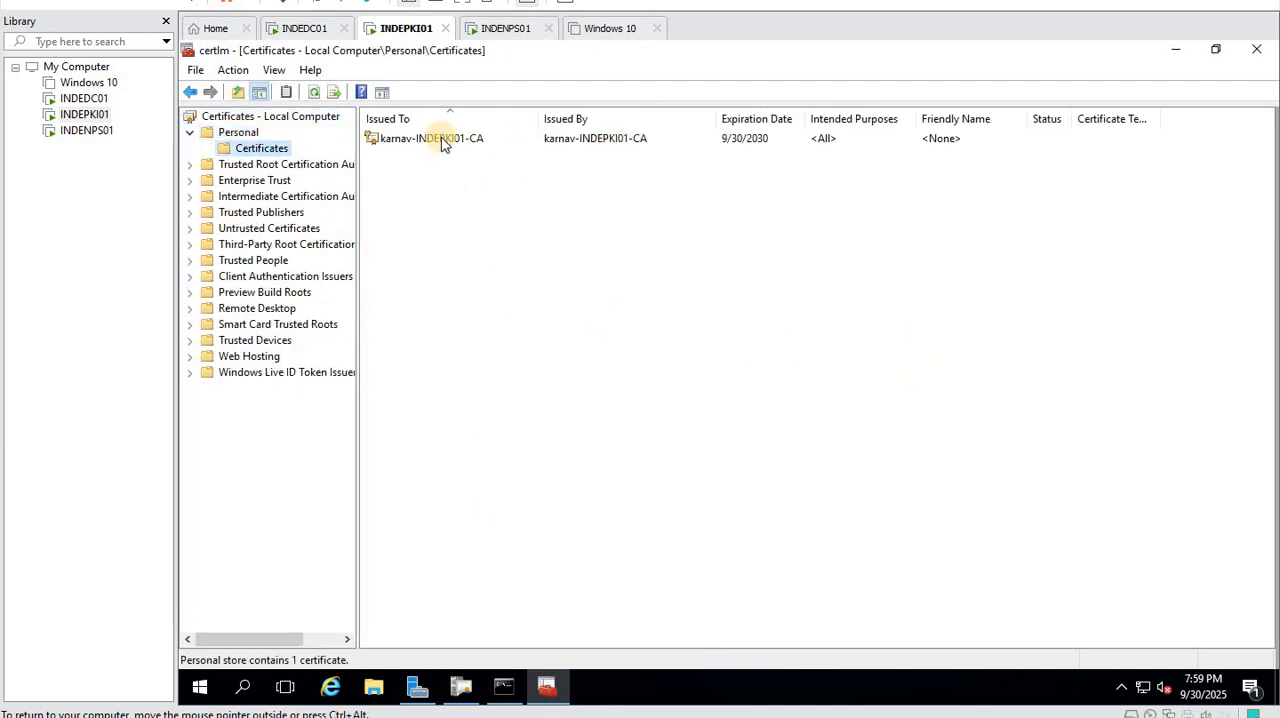
click(430, 139)
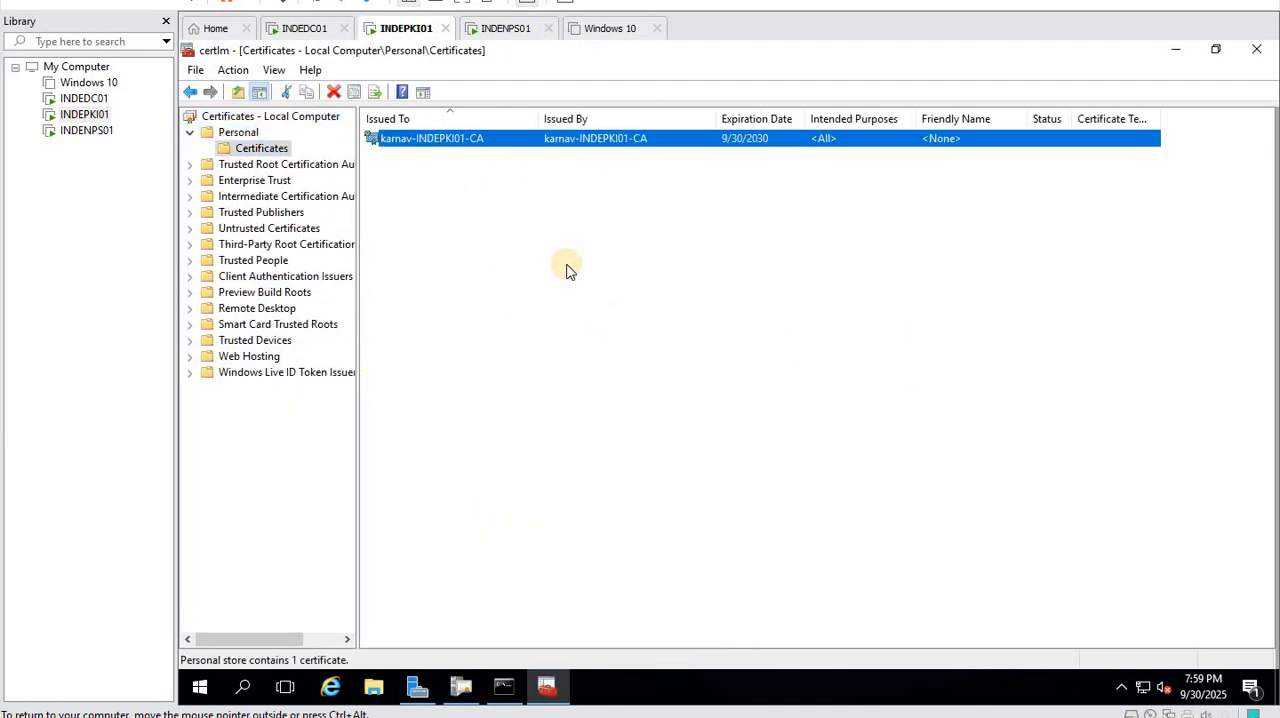
double_click(275, 164)
click(262, 181)
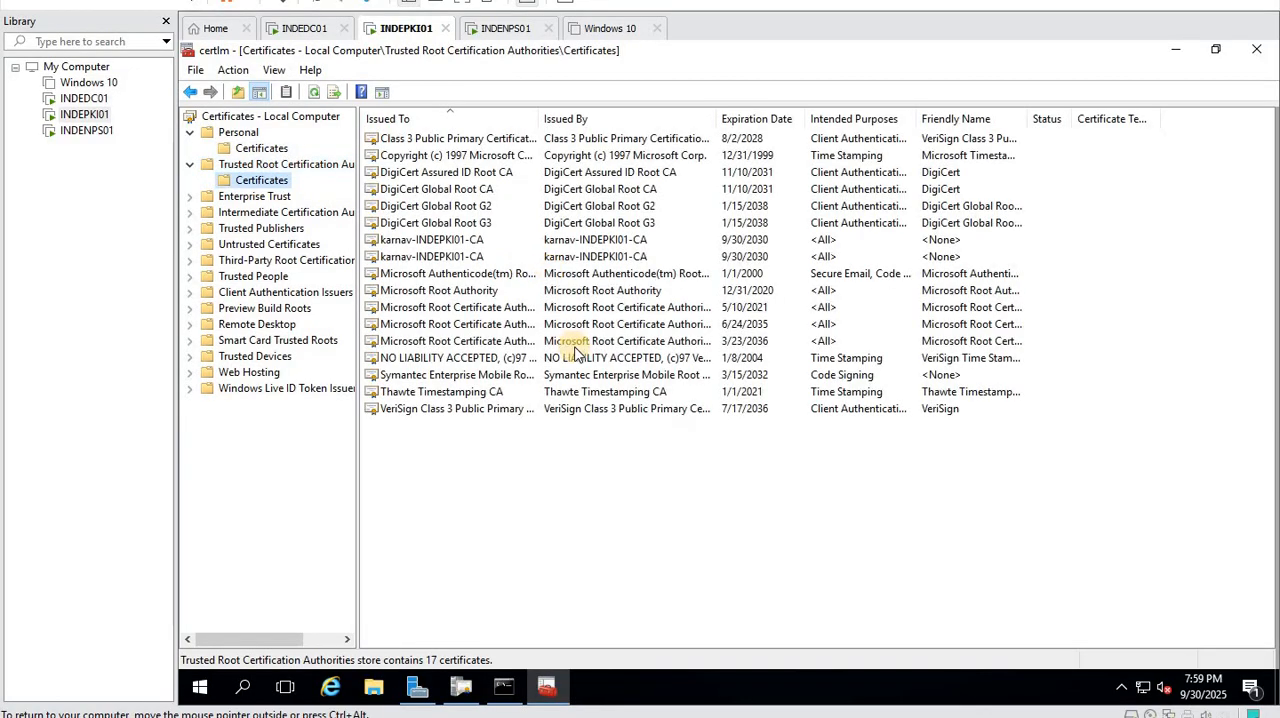
click(440, 241)
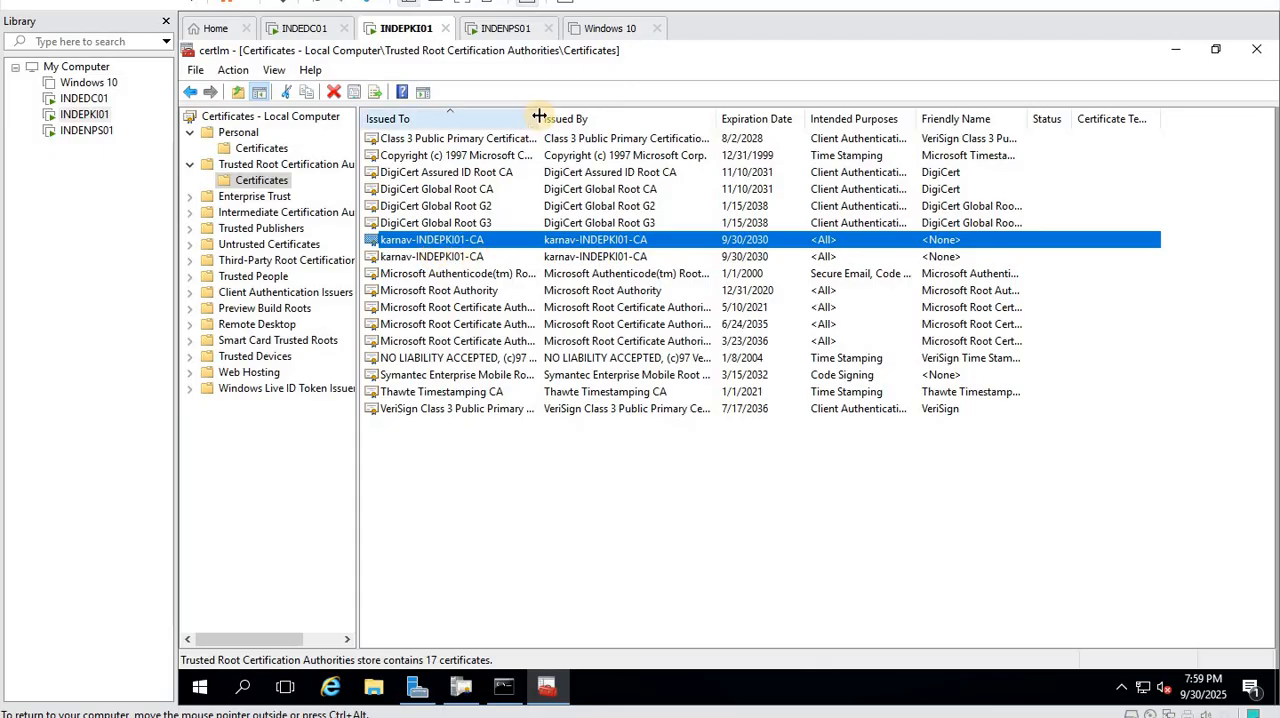
drag(541, 117, 590, 117)
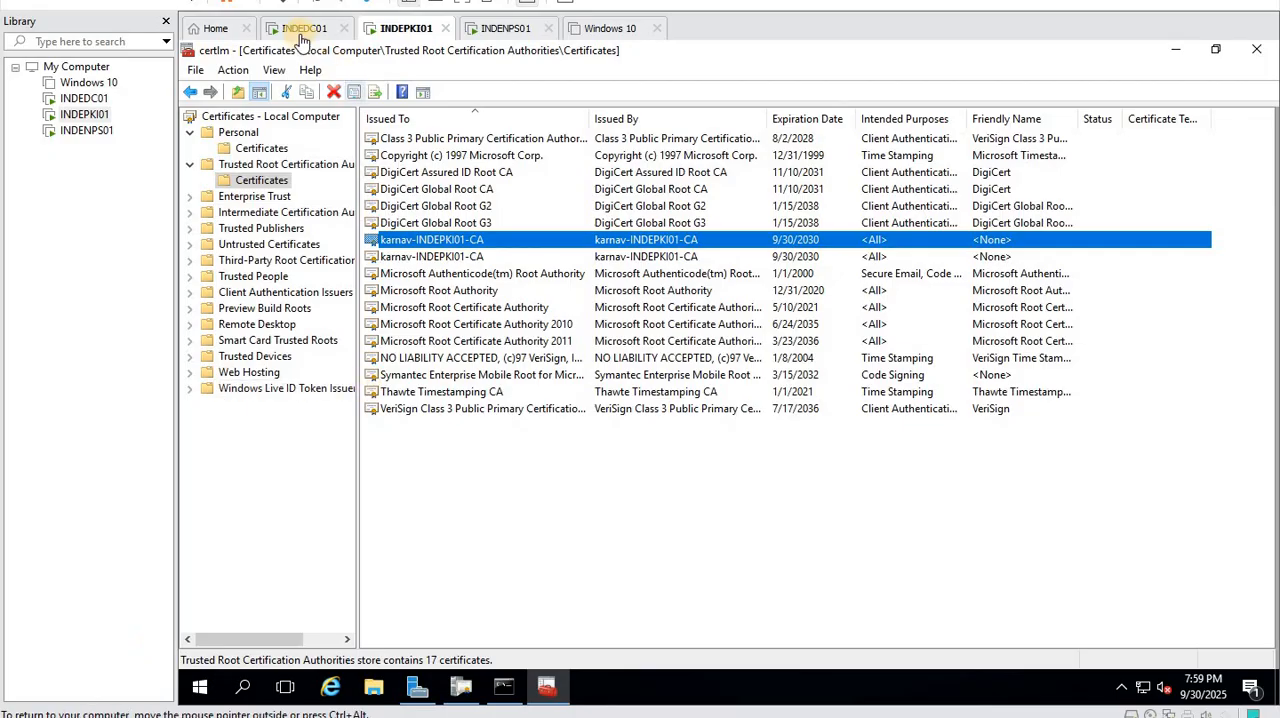
- Switch to the INDEDC01 virtual machine, bring up its sign-in screen, and log on with the domain admin account's password
click(300, 34)
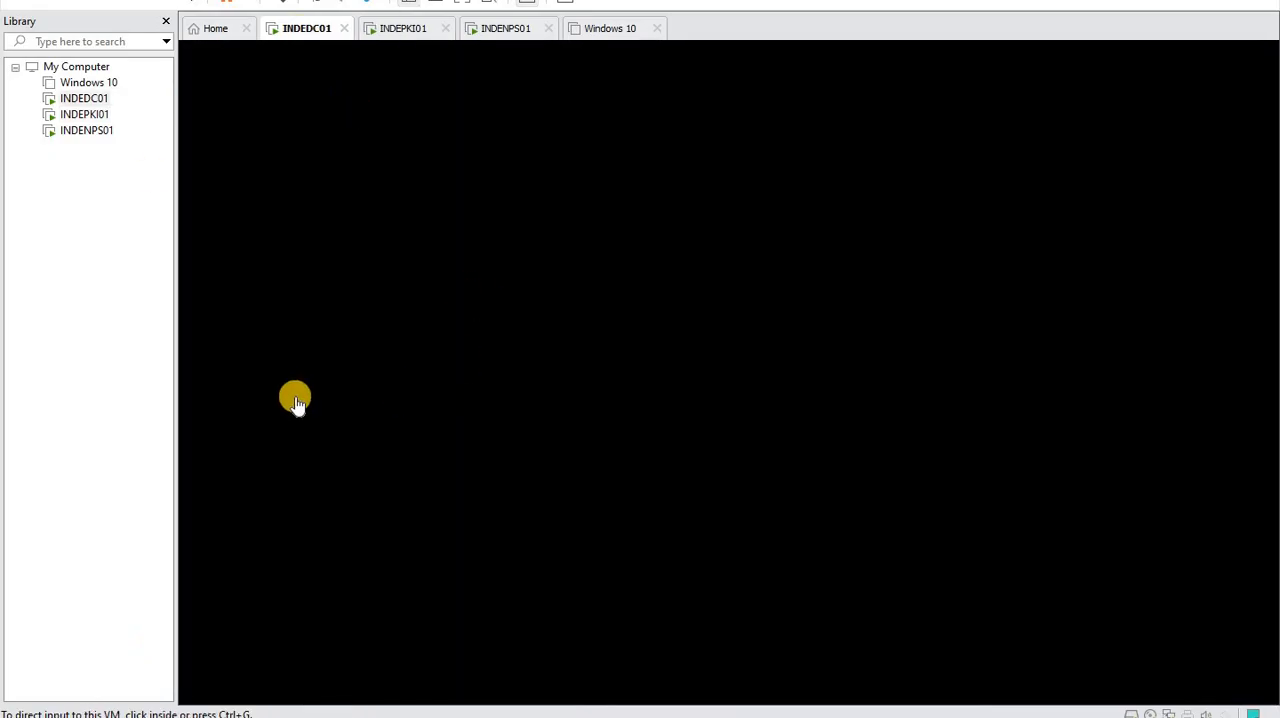
right_click(88, 101)
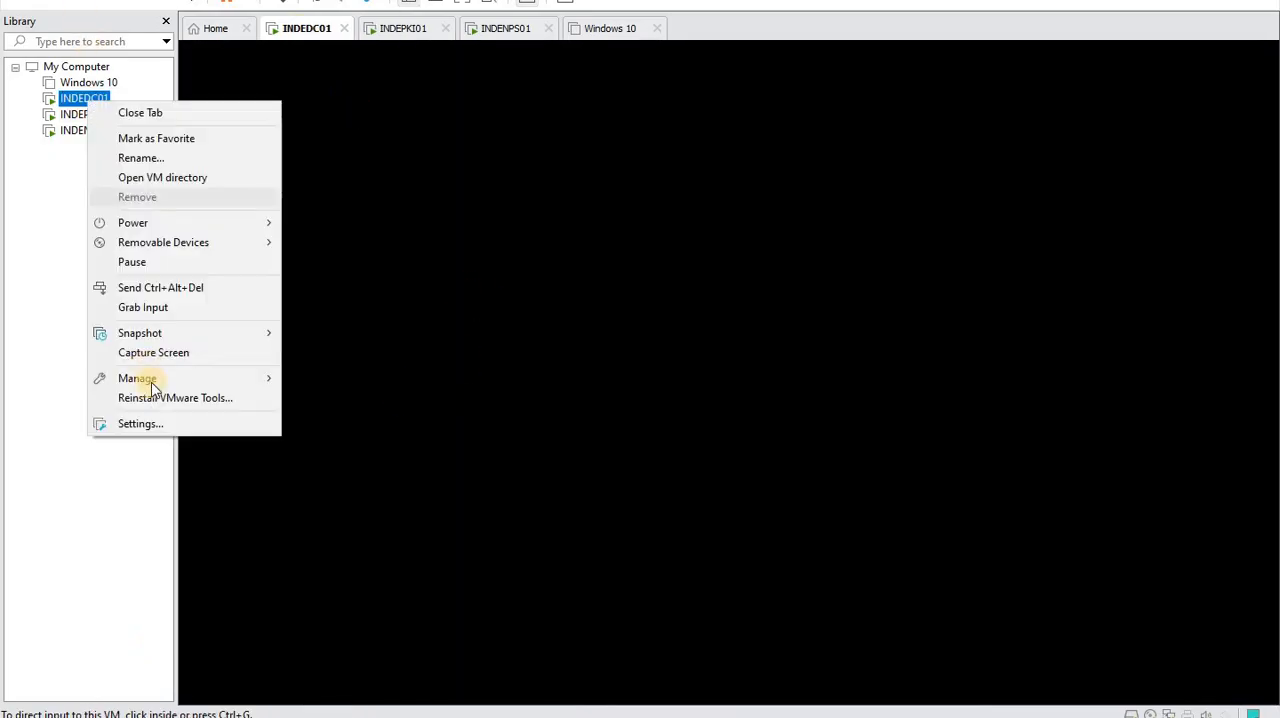
click(186, 289)
click(658, 450)
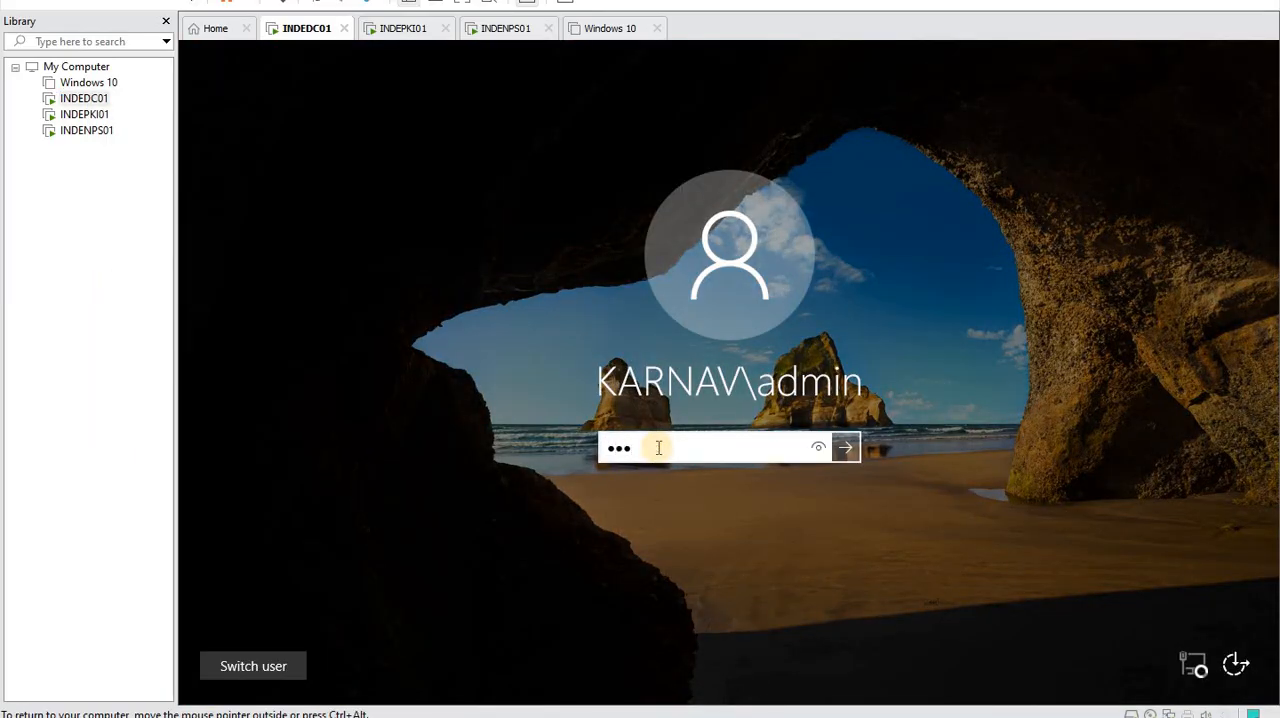
key(BackSpace)
key(BackSpace)
key(BackSpace)
key(Return)
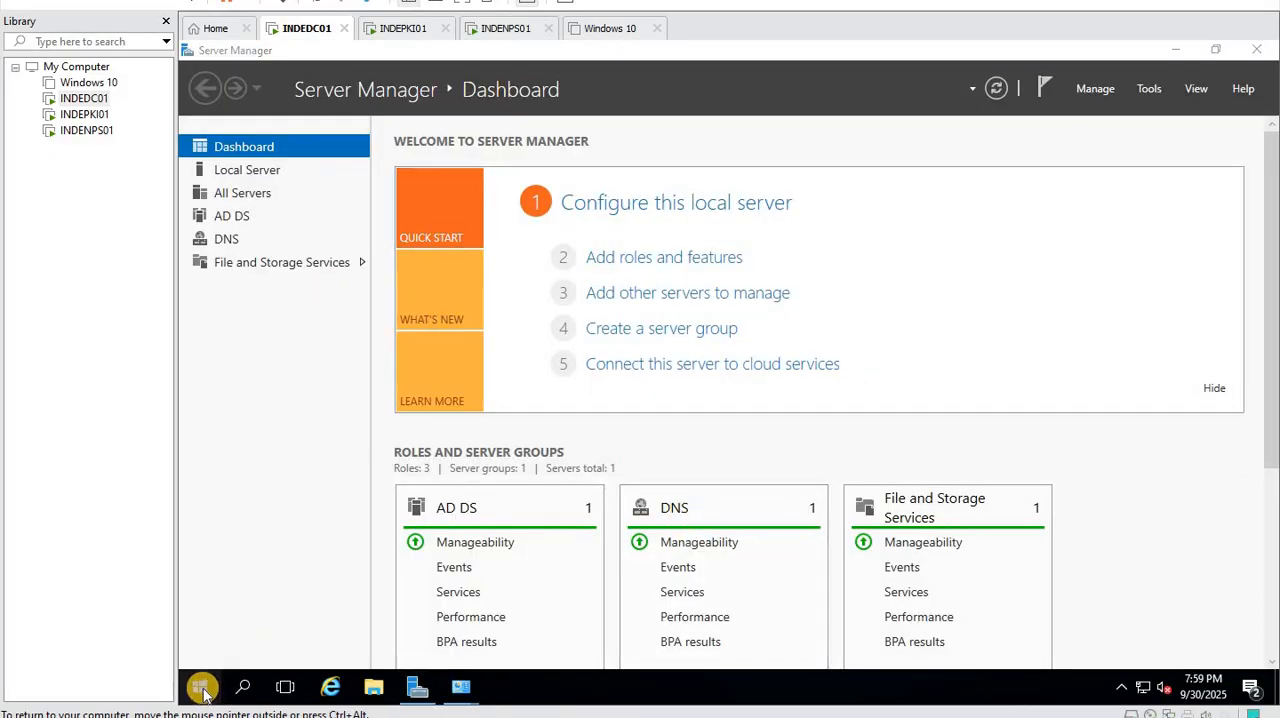
- Open a command prompt on INDEDC01 and launch certlm.msc, allowing Microsoft Management Console to make changes
right_click(203, 690)
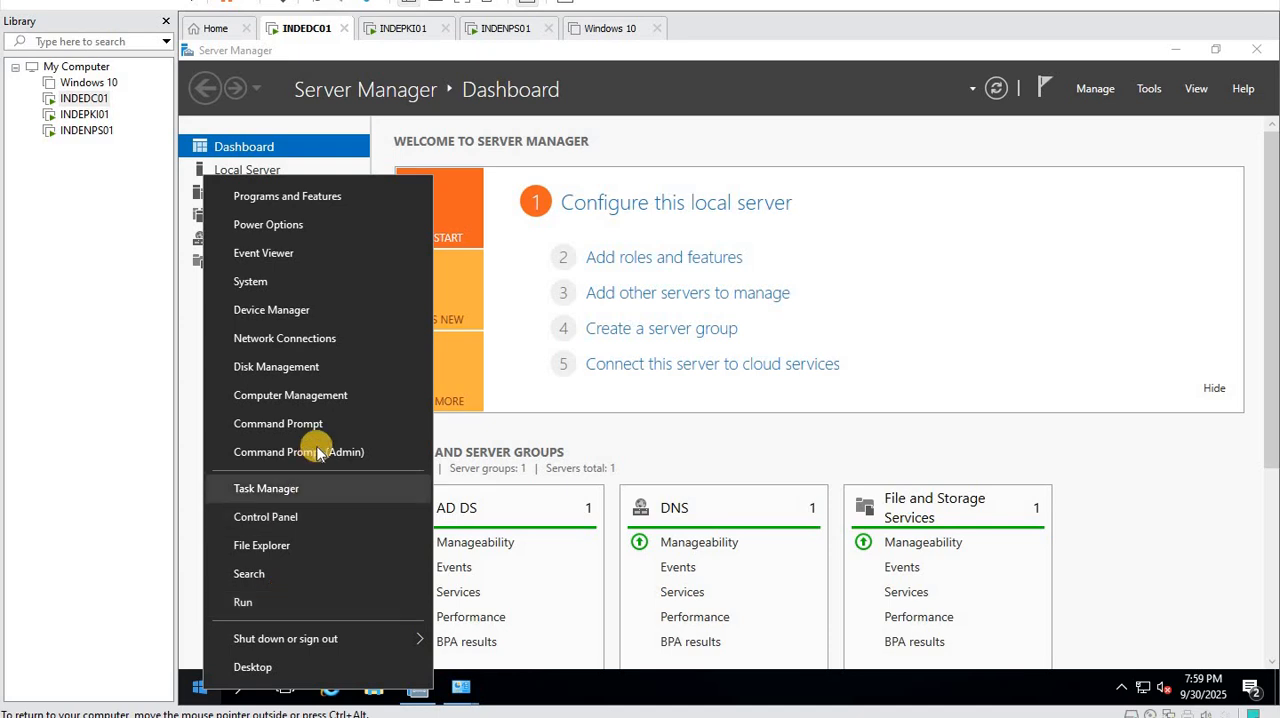
click(417, 423)
click(517, 424)
text(ce)
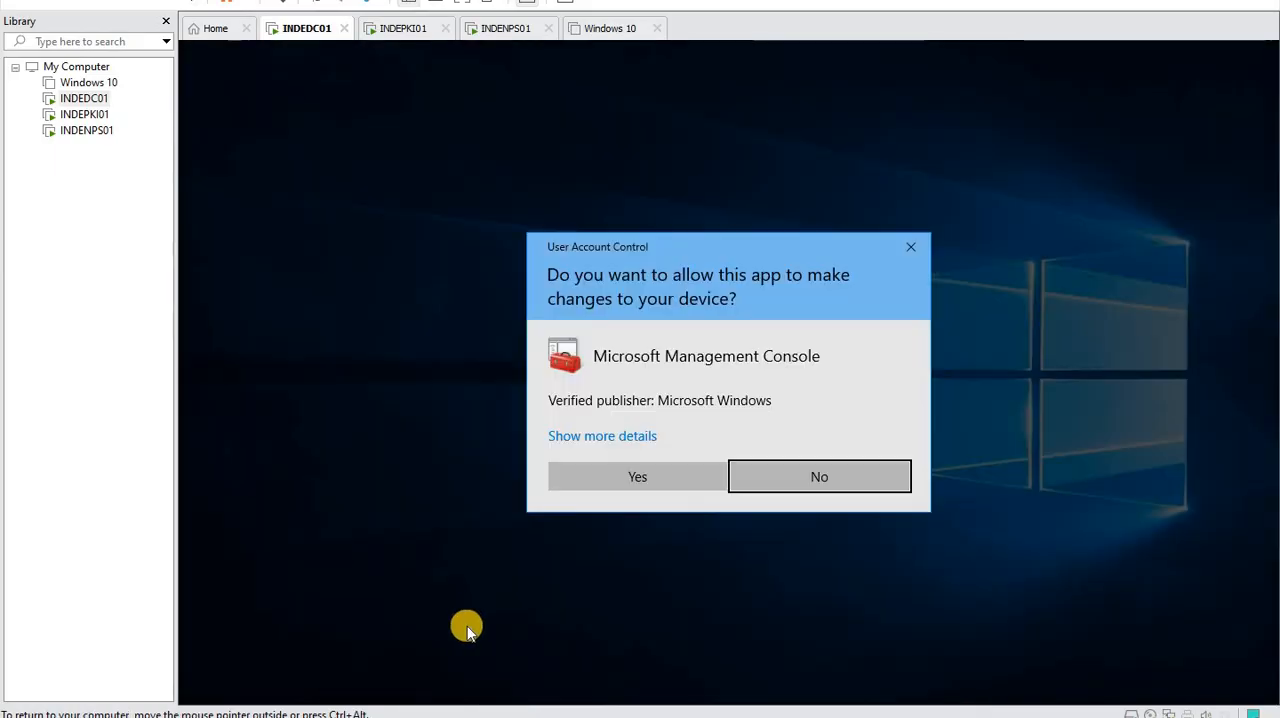
click(659, 474)
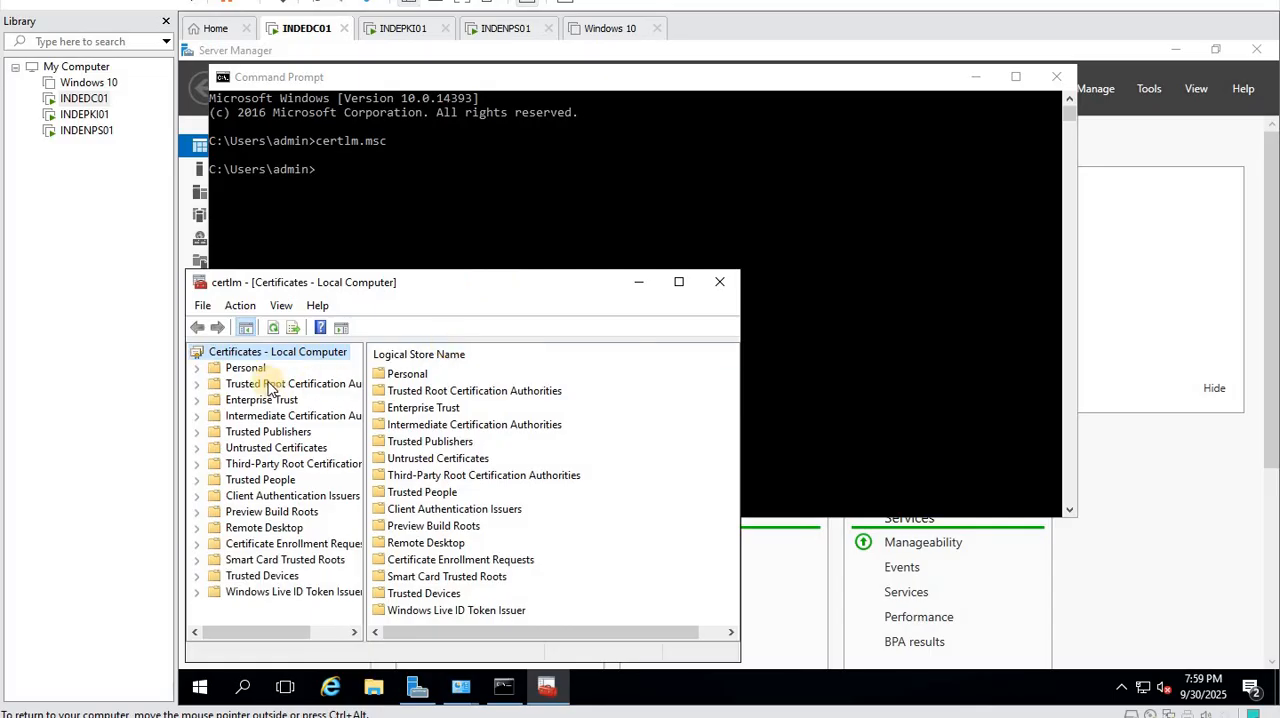
- Maximize the certificates console, check and refresh INDEDC01's trusted root certificates, and check its Personal store
double_click(310, 384)
click(683, 283)
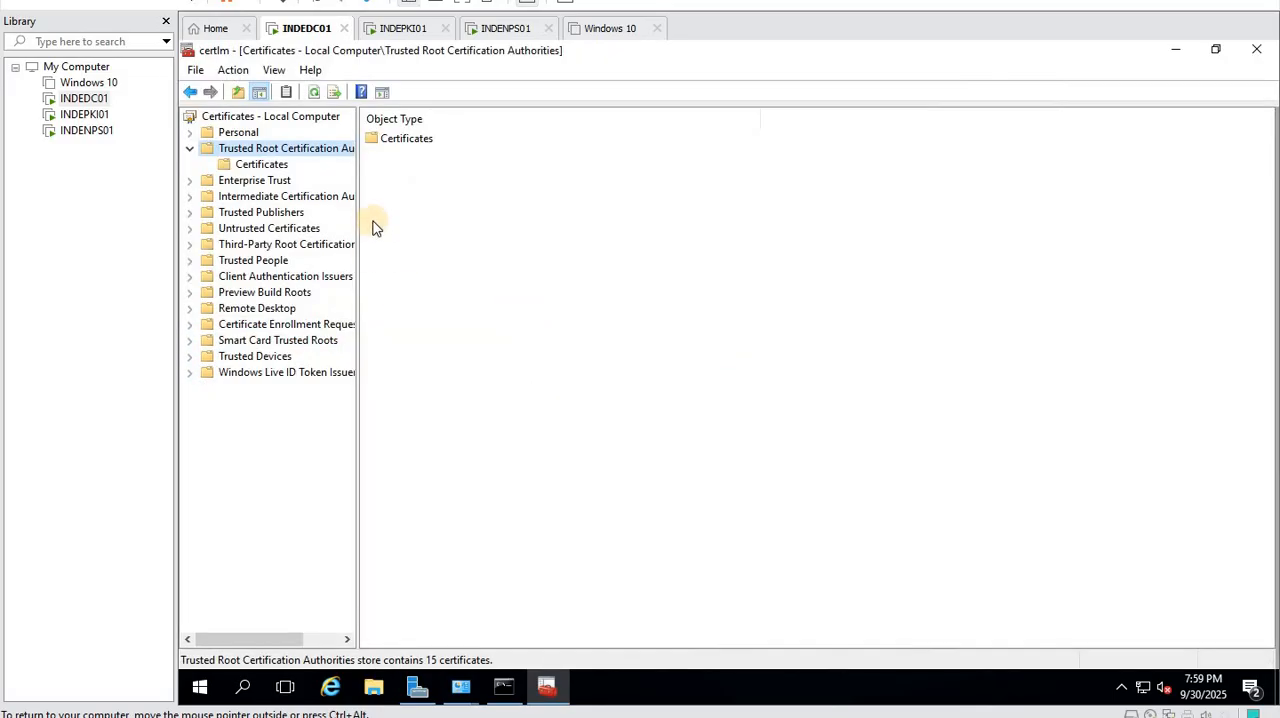
double_click(392, 141)
right_click(555, 492)
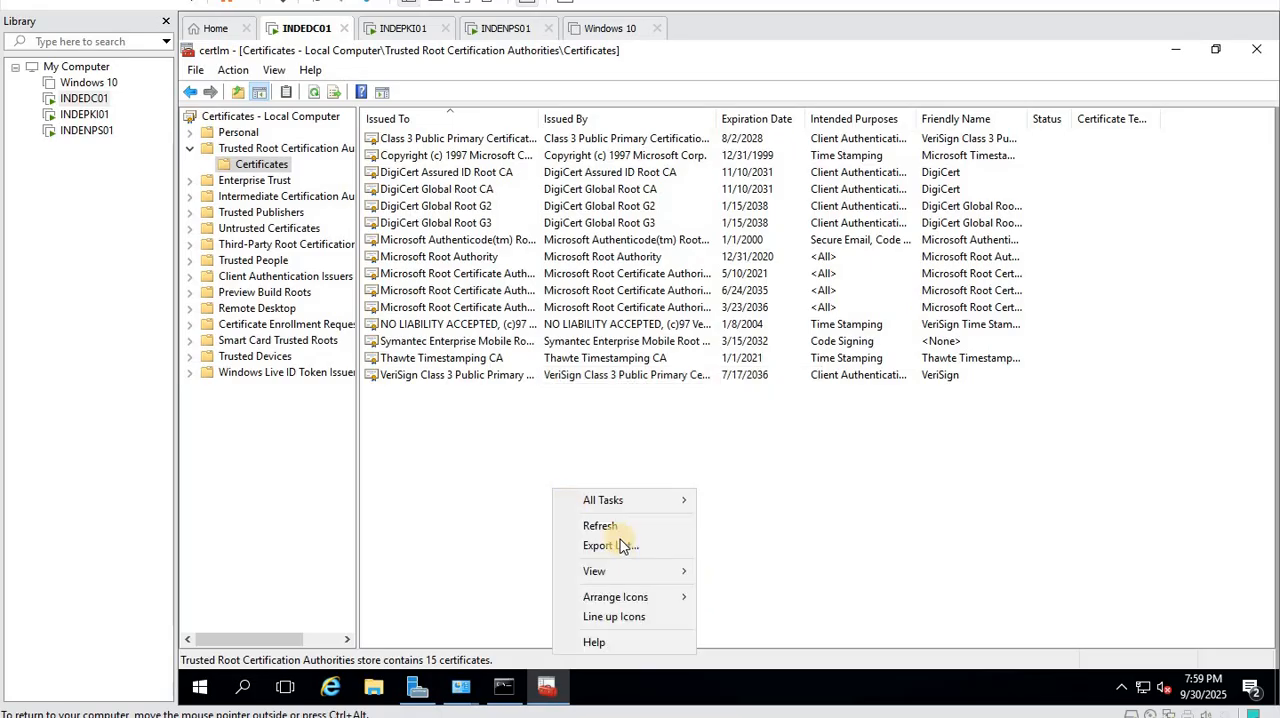
click(584, 525)
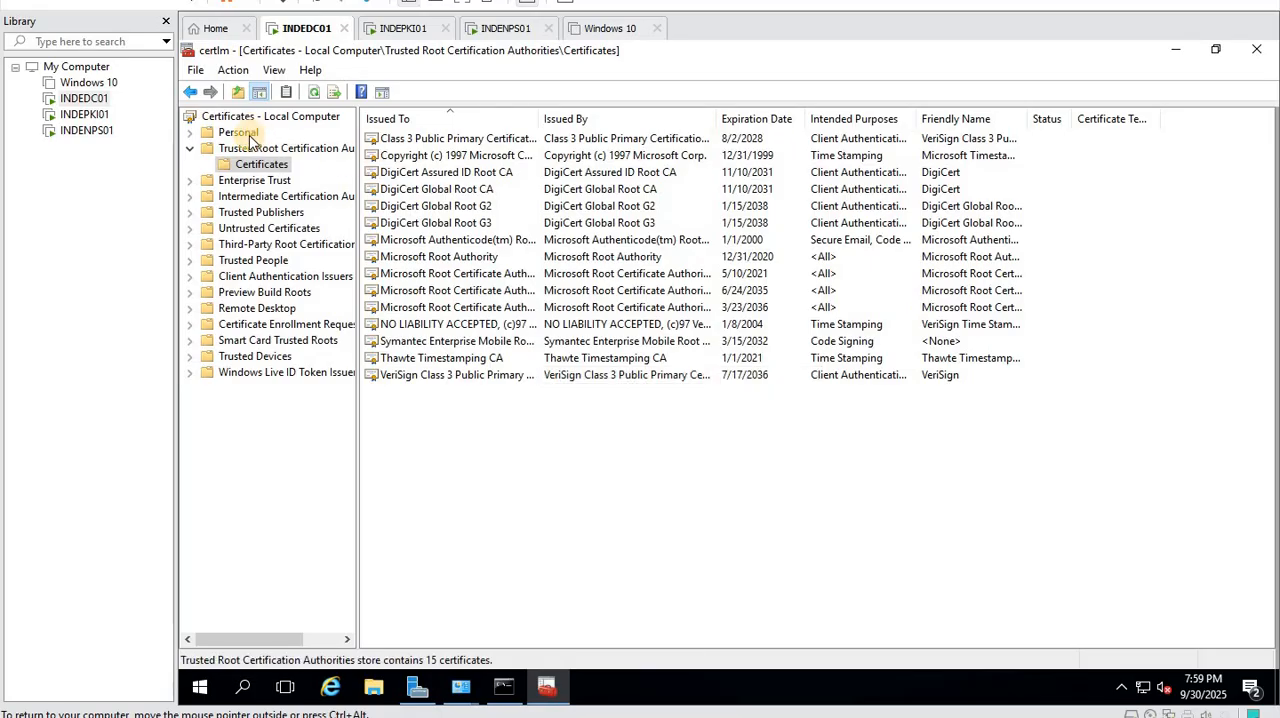
click(249, 135)
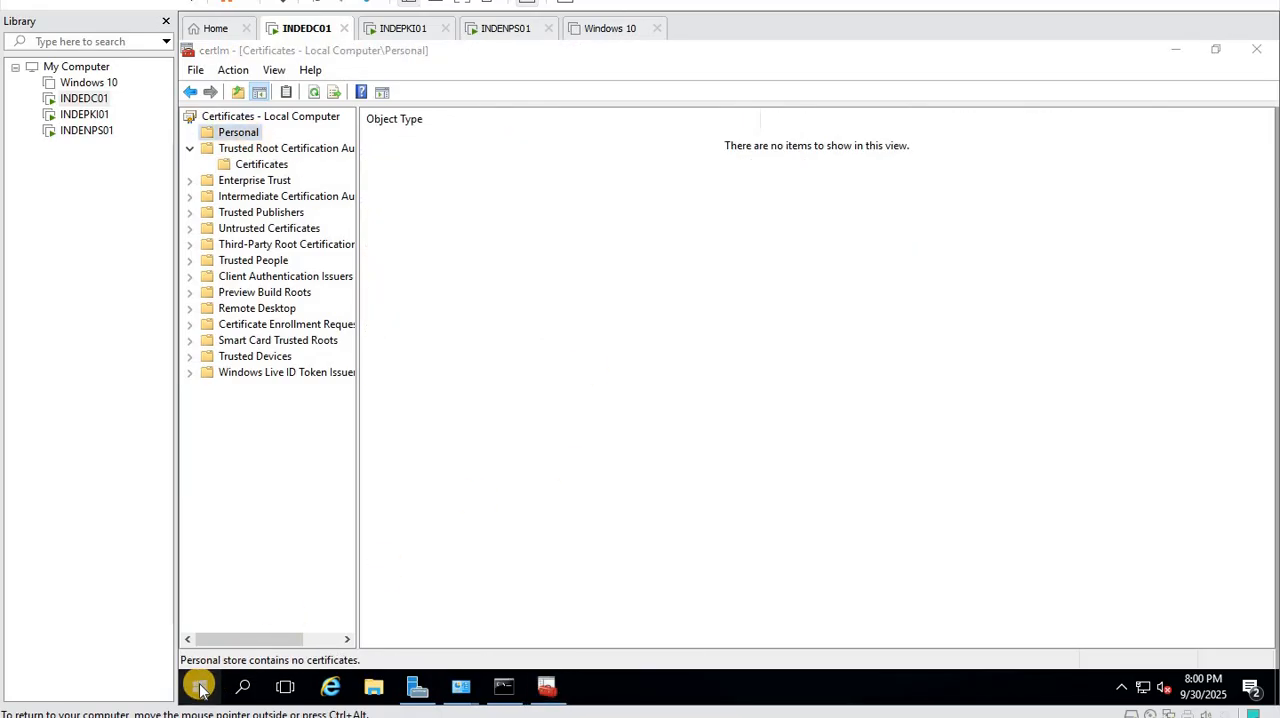
- Restart INDEDC01 with the shutdown reason Other (Unplanned)
right_click(200, 686)
mouse_move(408, 634)
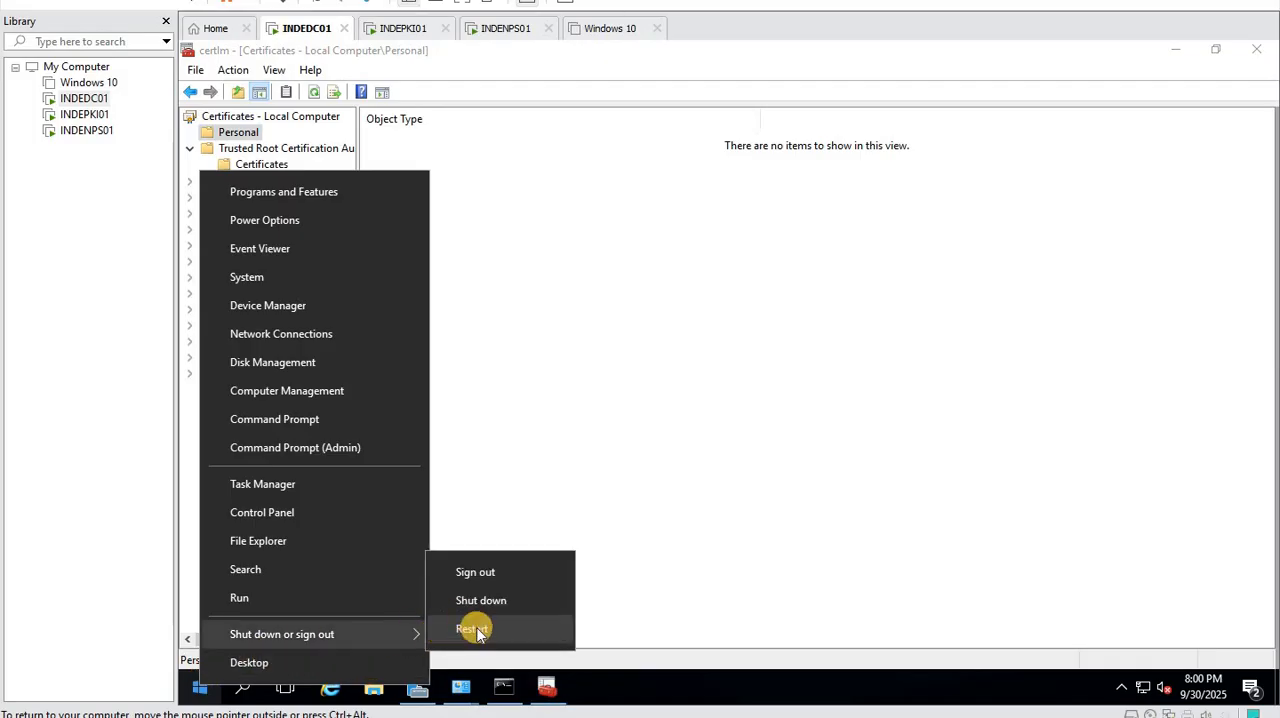
click(474, 630)
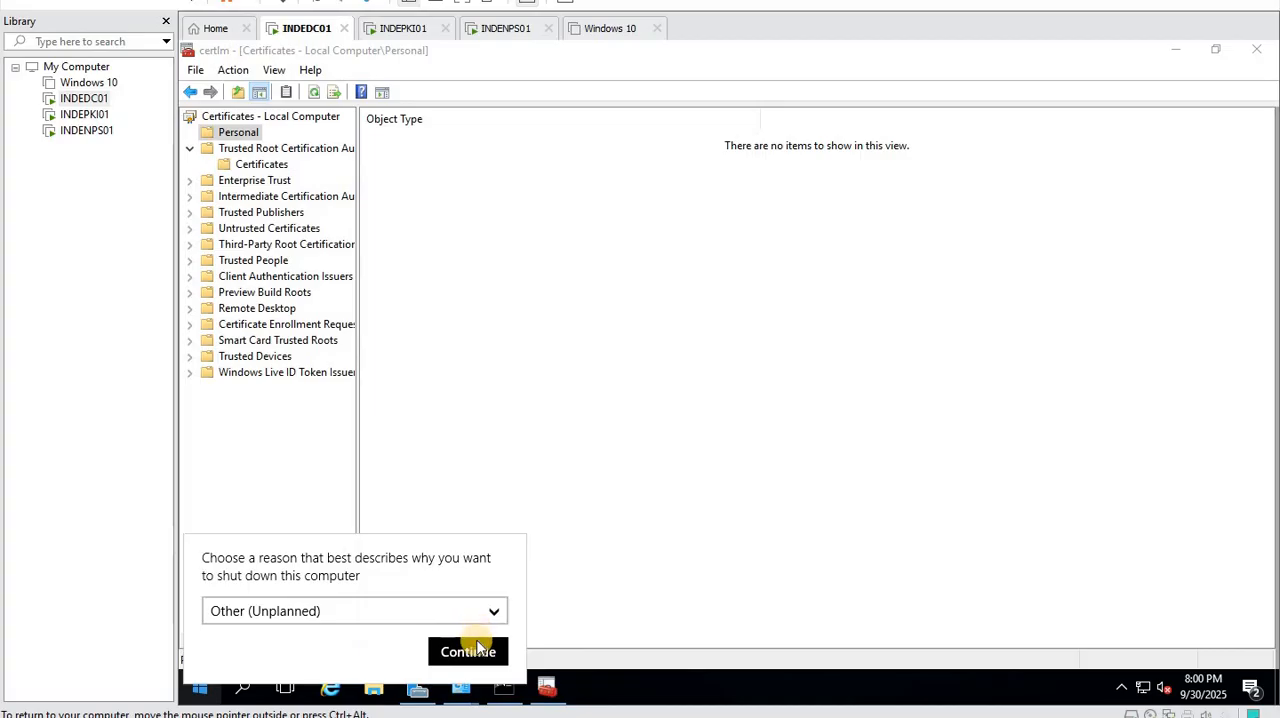
click(476, 645)
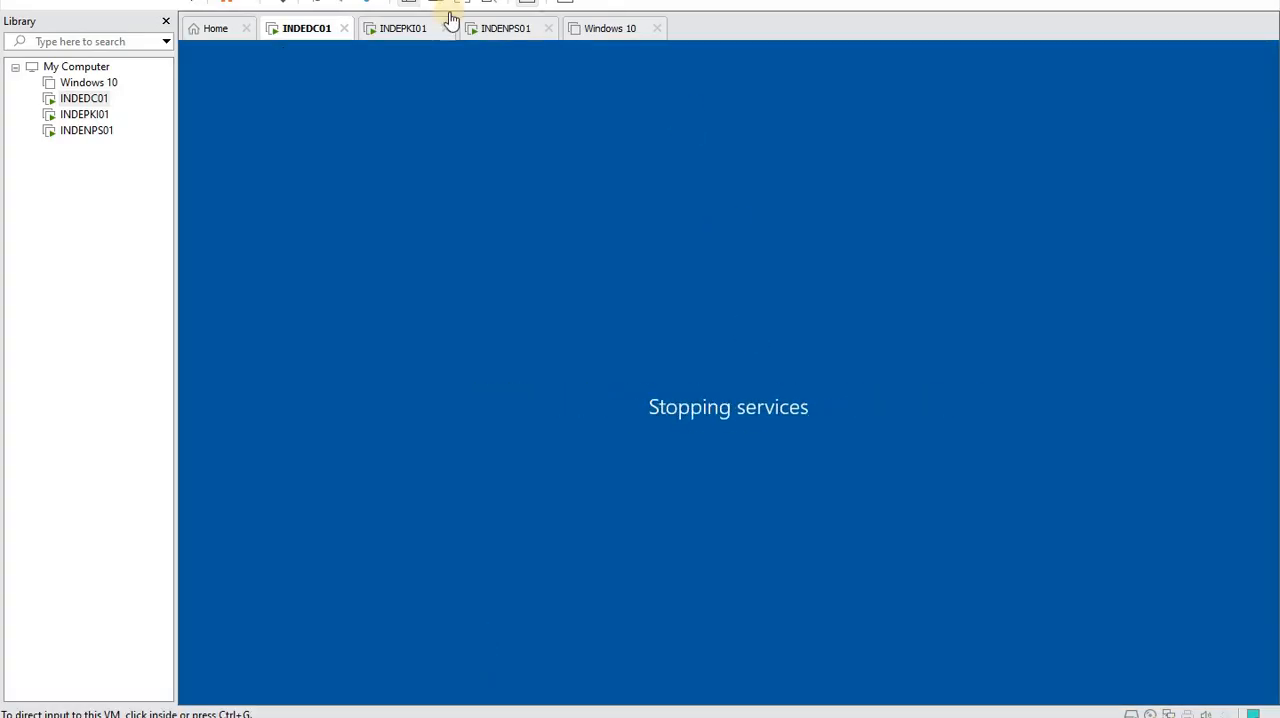
- Switch to the INDENPS01 virtual machine and restart it, accepting the preselected shutdown reason
click(498, 30)
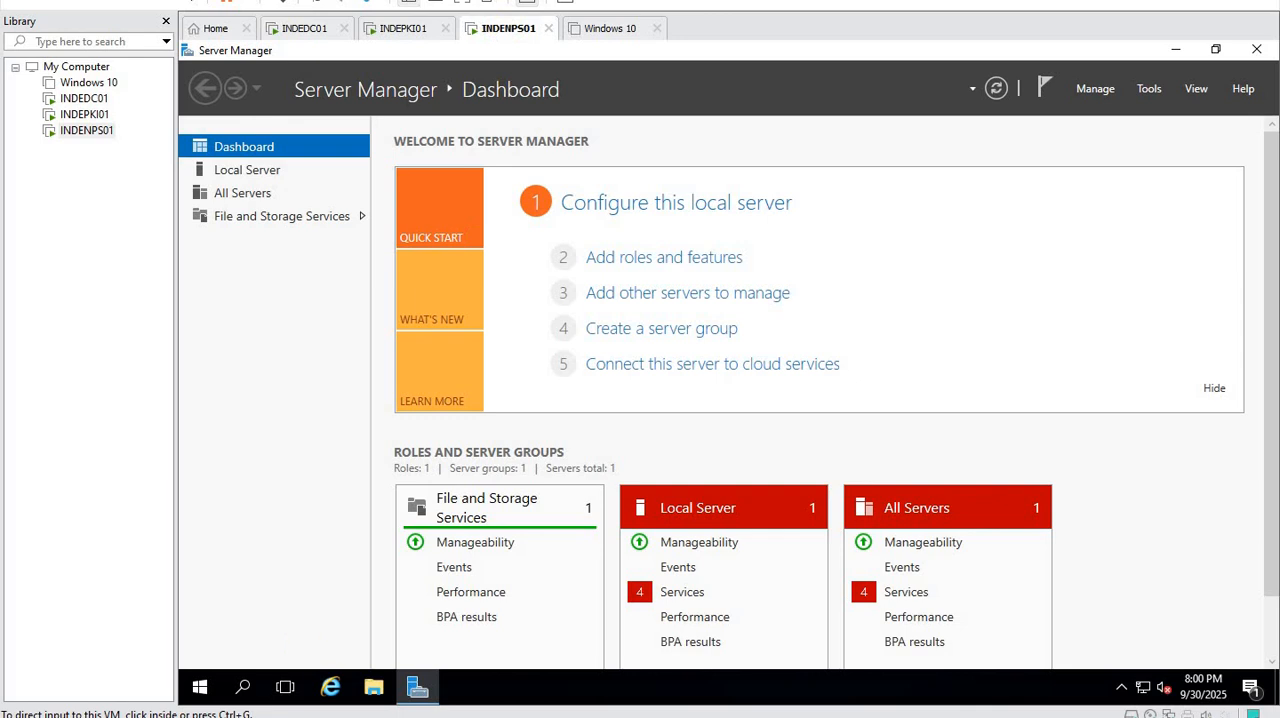
right_click(199, 687)
mouse_move(449, 644)
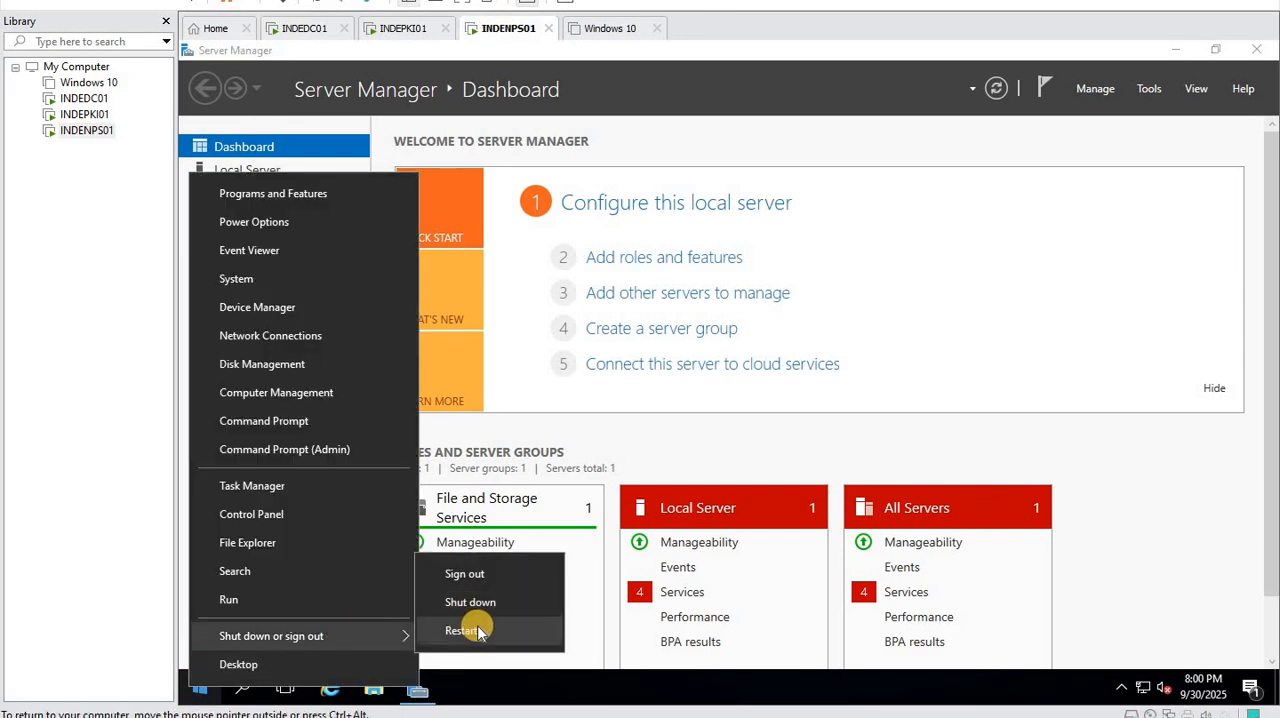
click(477, 625)
click(467, 653)
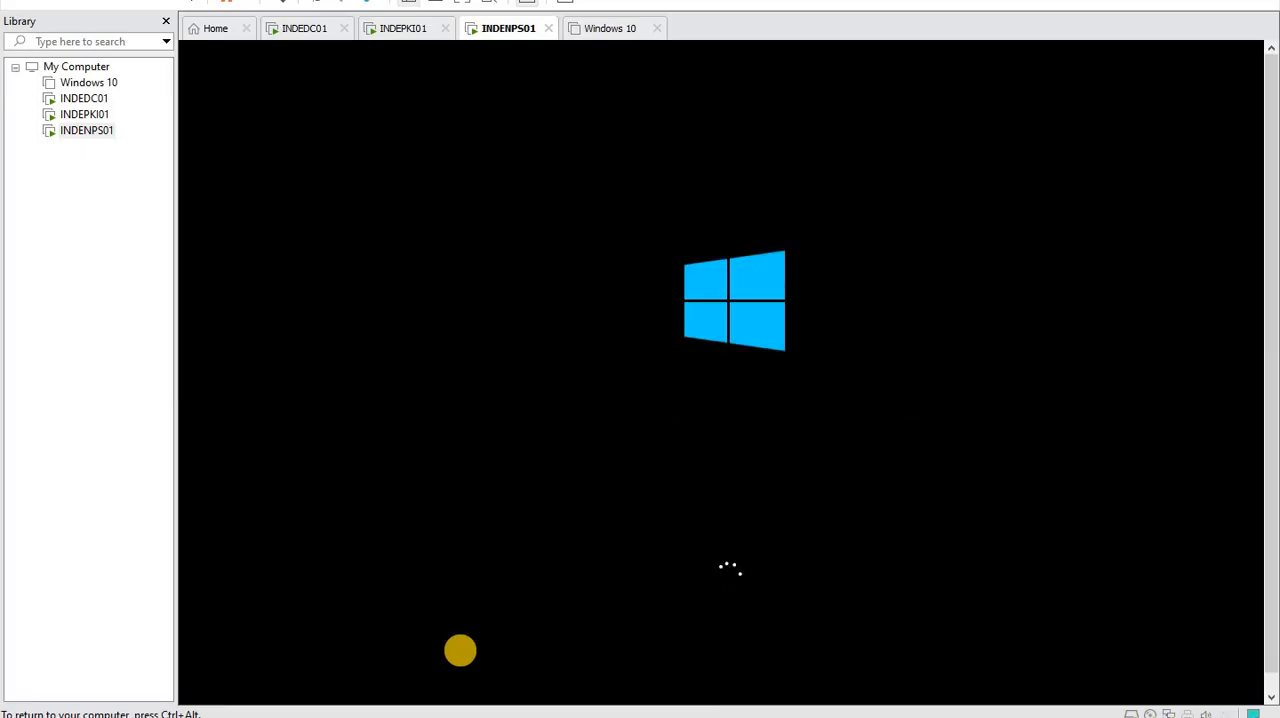
- Switch to INDEPKI01, refresh its trusted root certificates list, and close the certificates console
key(ctrl+alt)
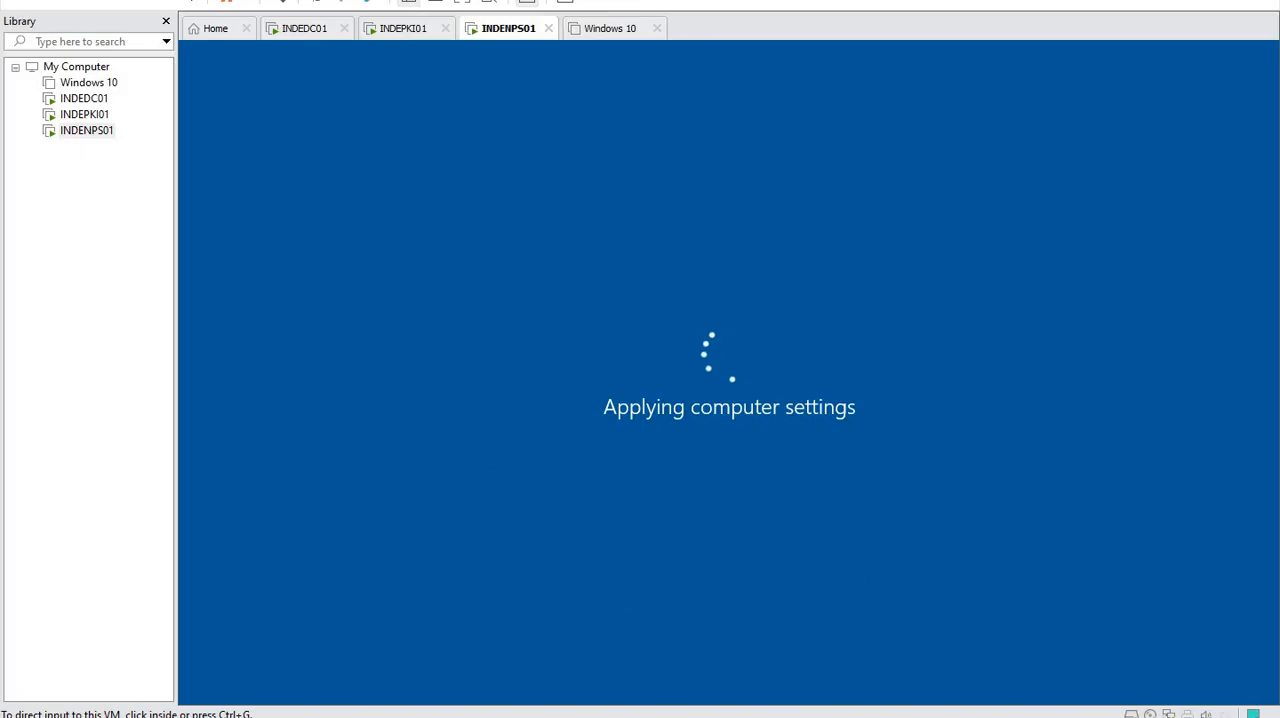
click(390, 37)
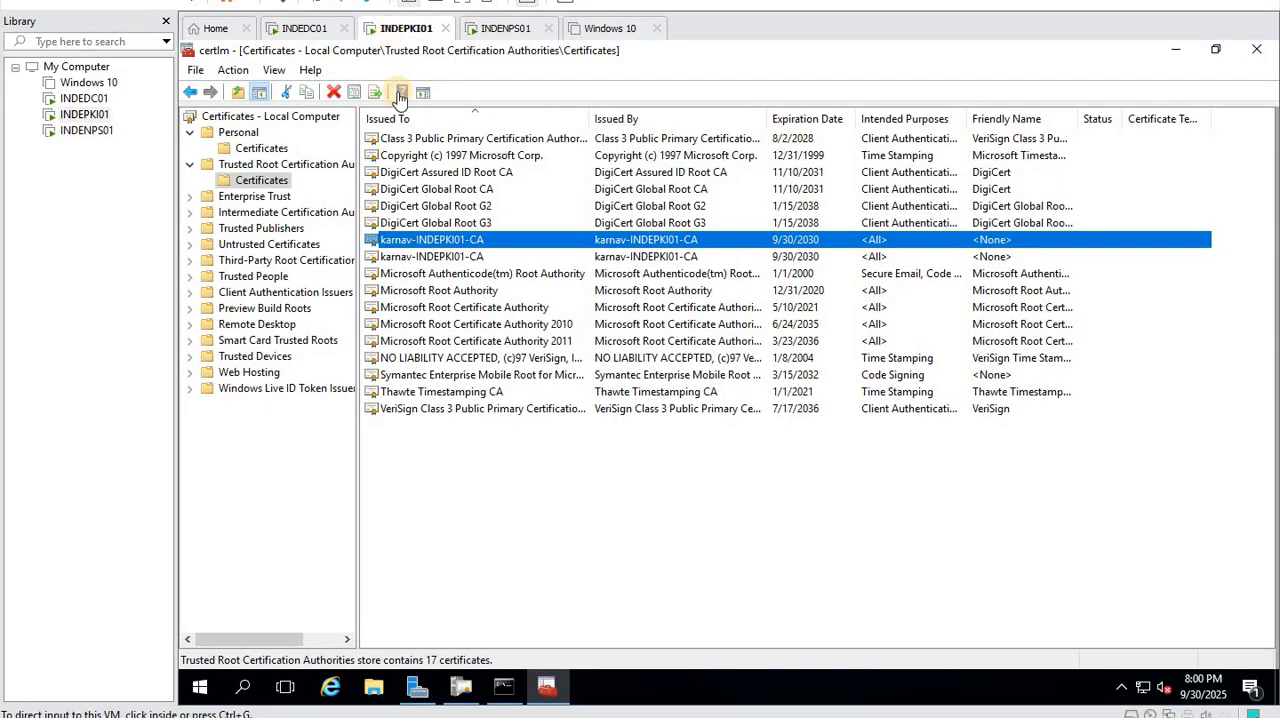
click(303, 35)
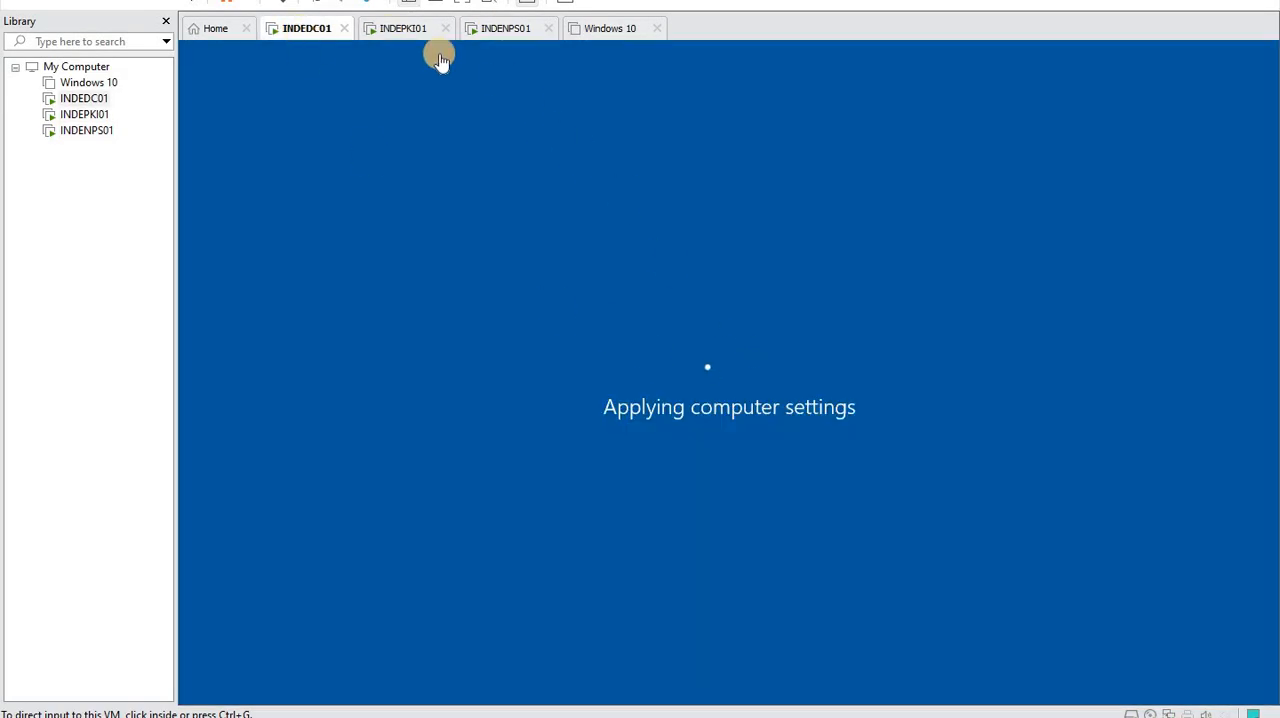
click(400, 34)
right_click(545, 503)
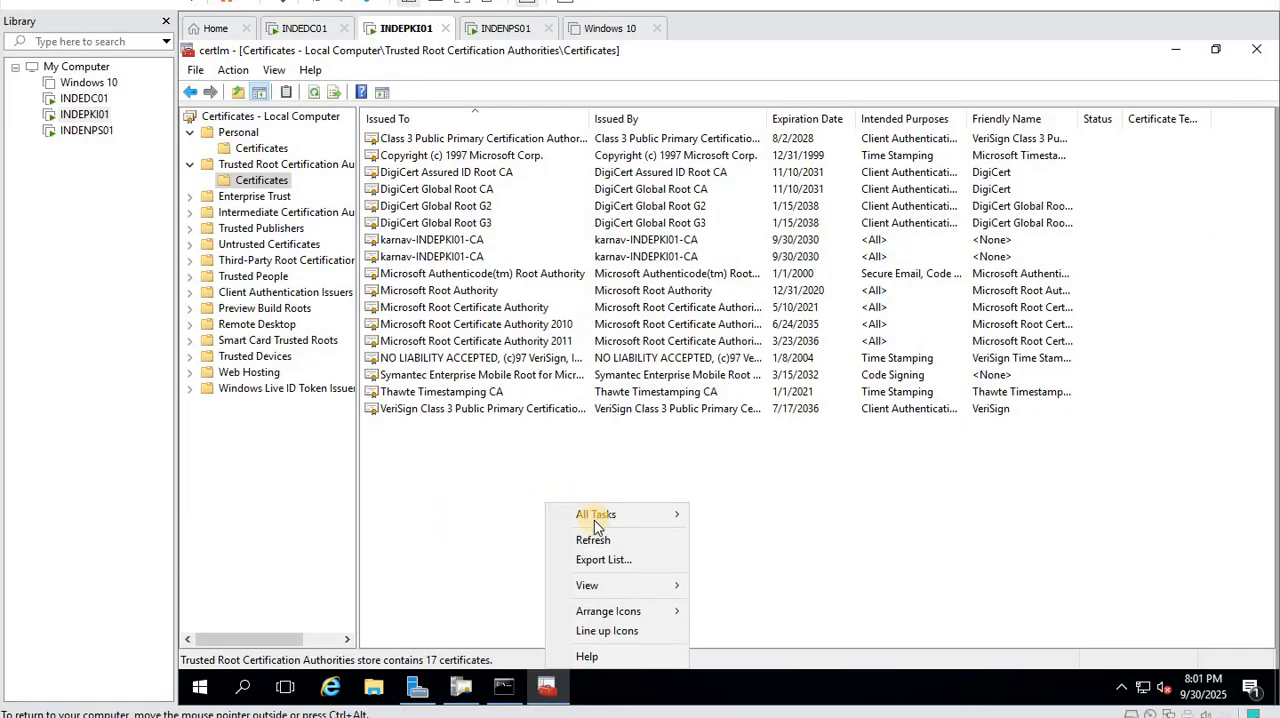
click(594, 541)
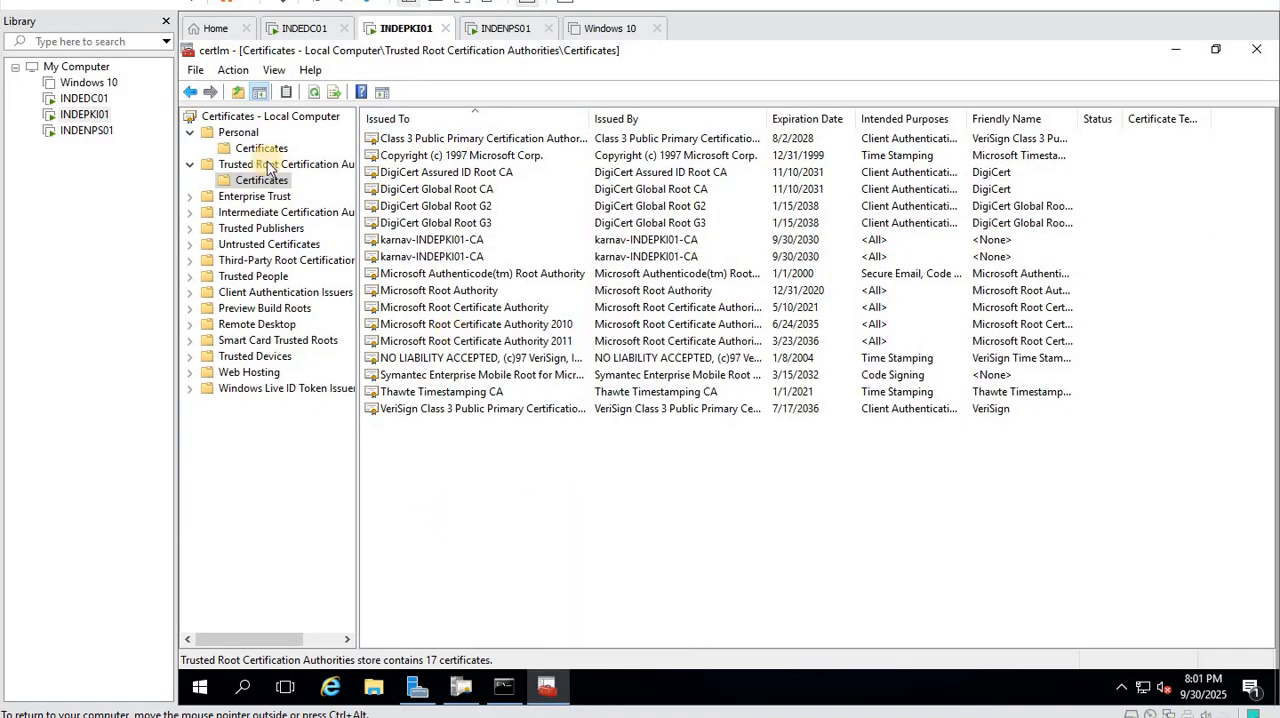
click(1256, 49)
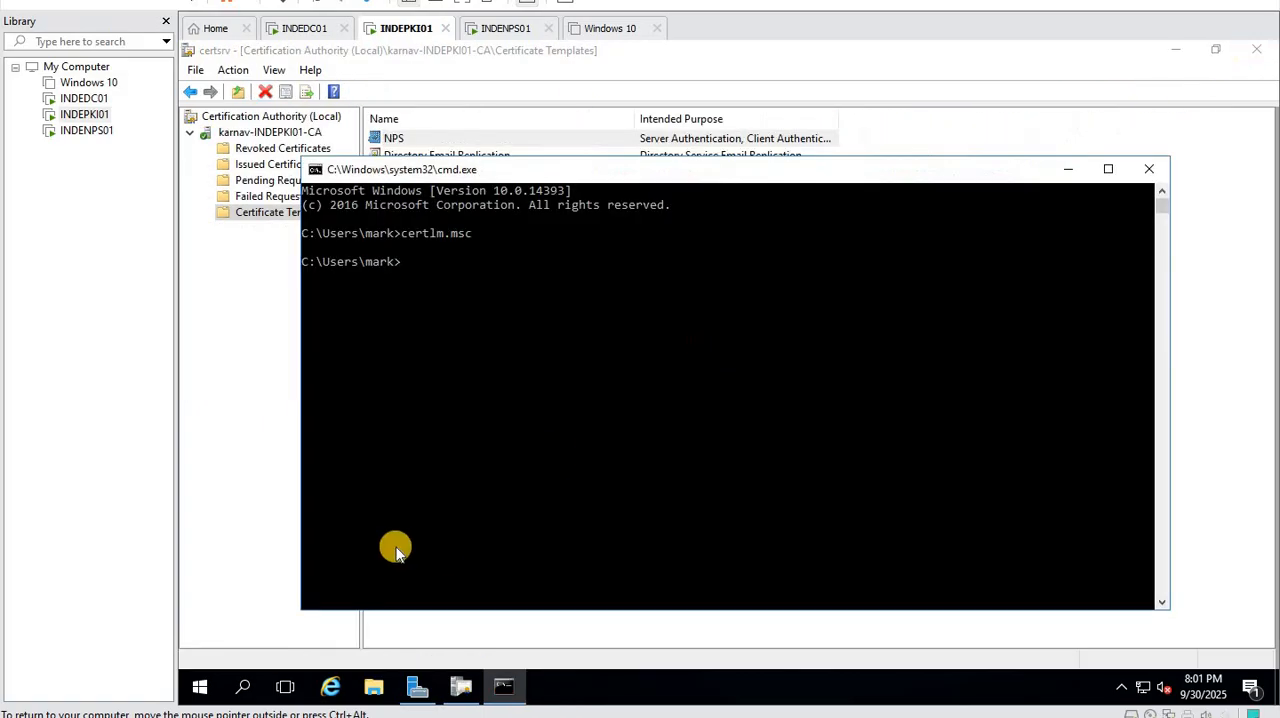
- Refresh and examine the issued certificates of karnav-INDEPKI01-CA, widening the Certificate Template column, and check its pending and failed requests
click(263, 371)
click(276, 166)
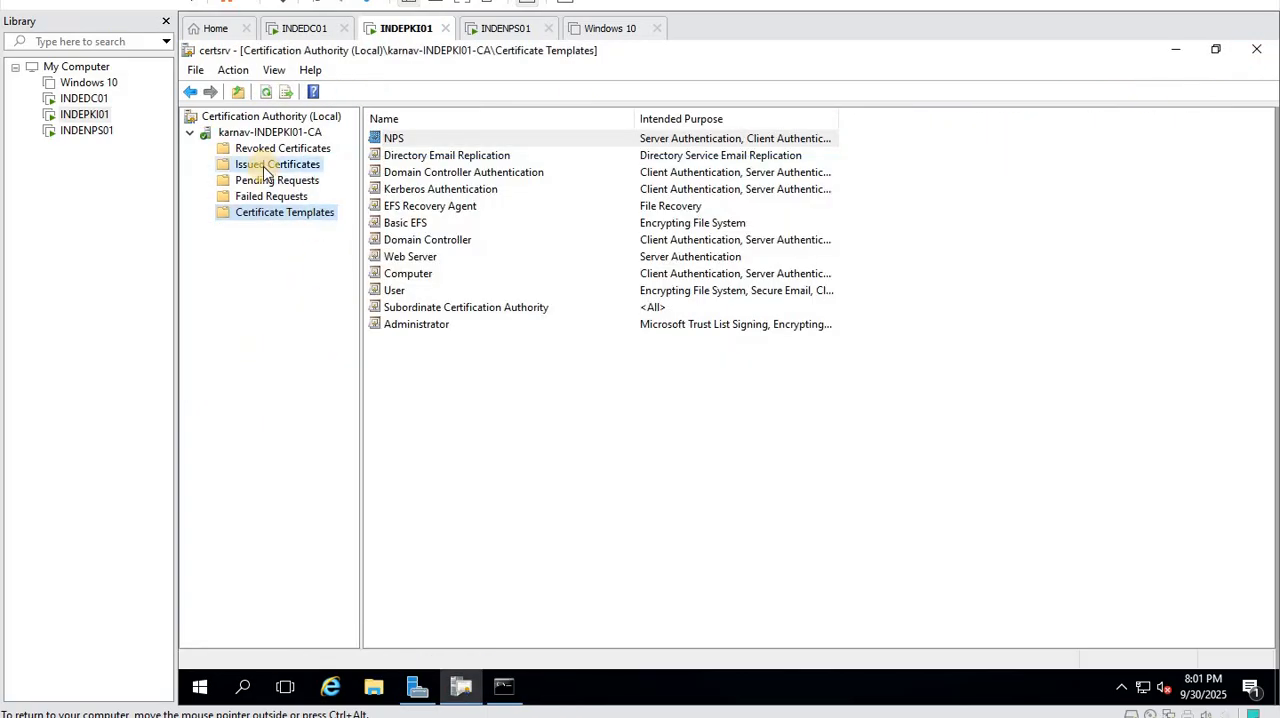
click(260, 92)
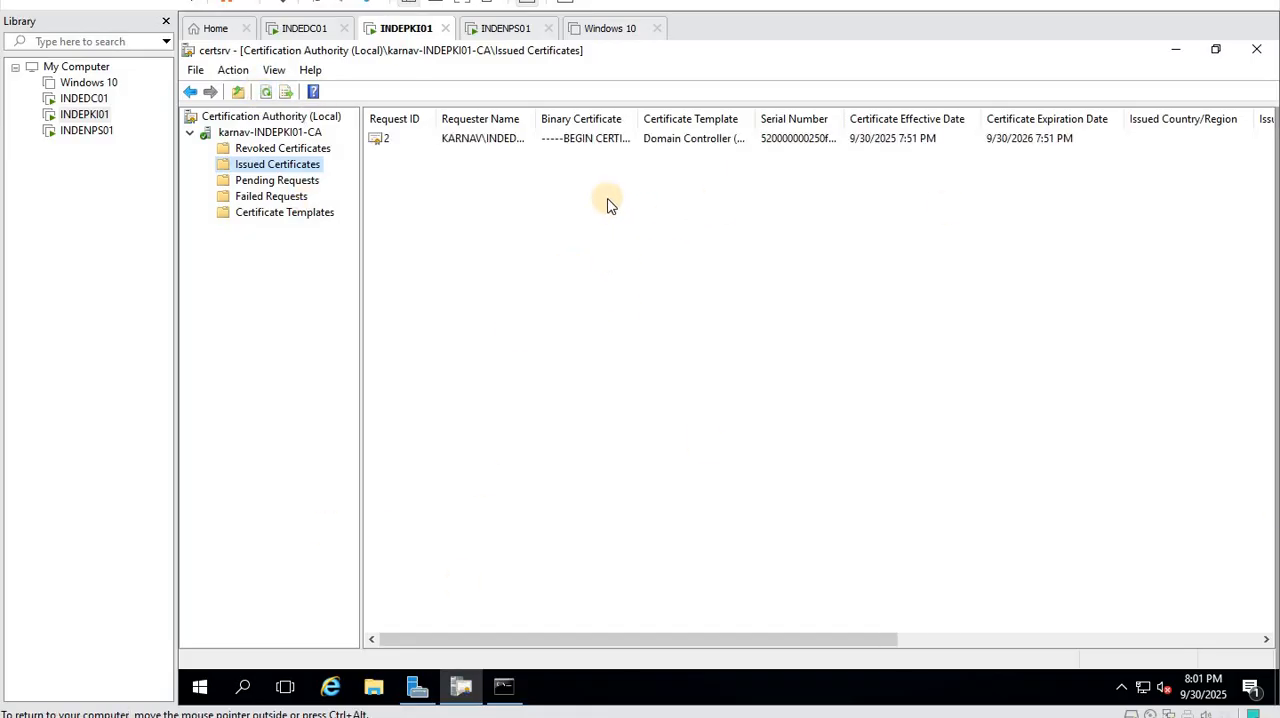
drag(752, 118, 849, 141)
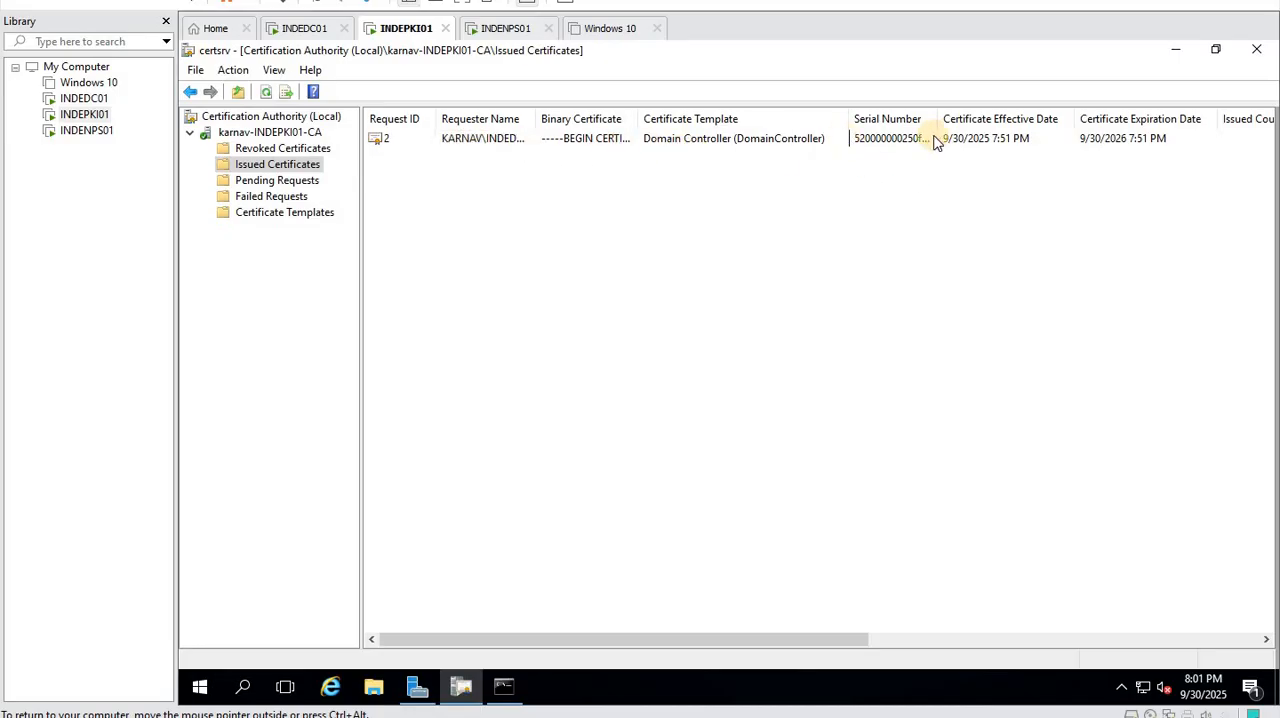
click(285, 150)
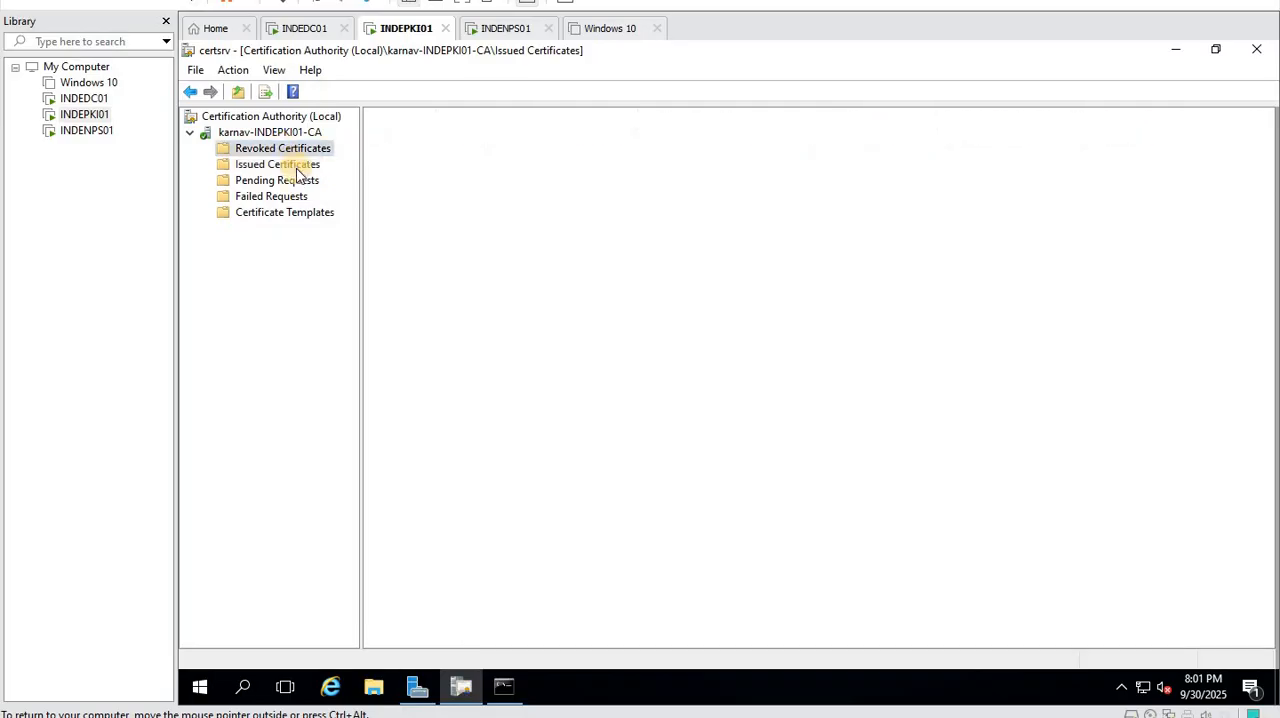
click(290, 166)
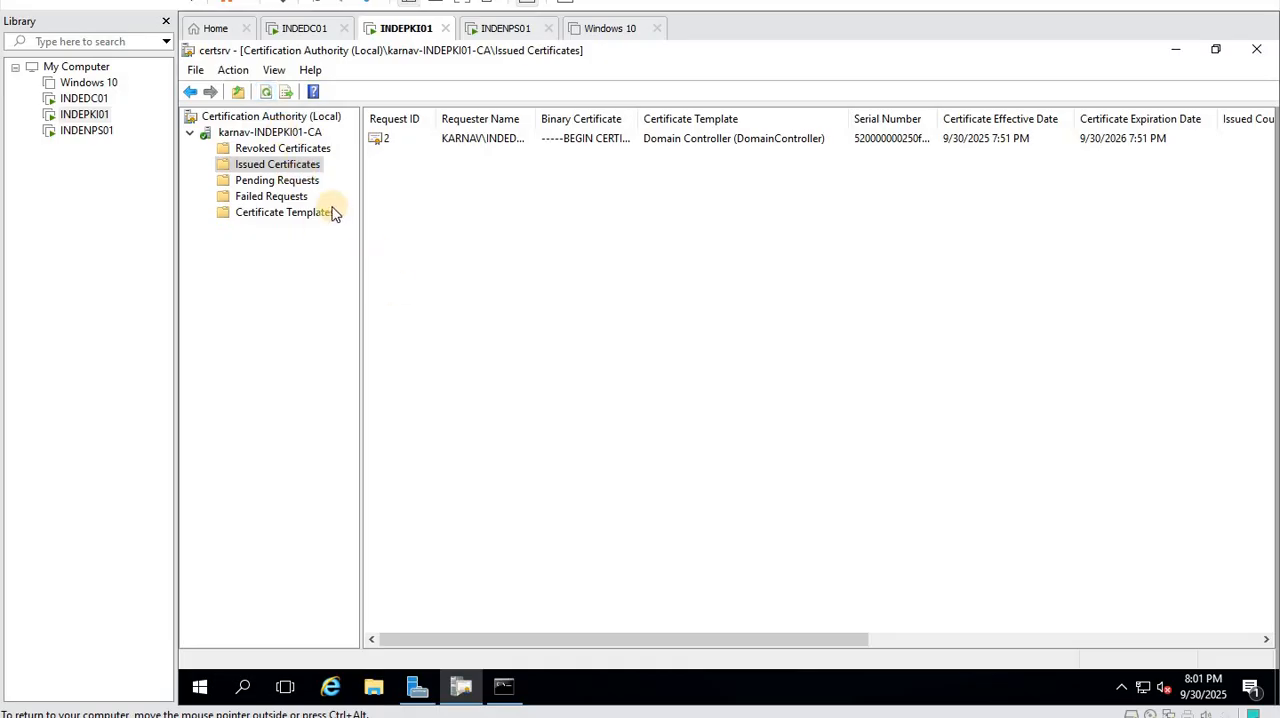
click(274, 182)
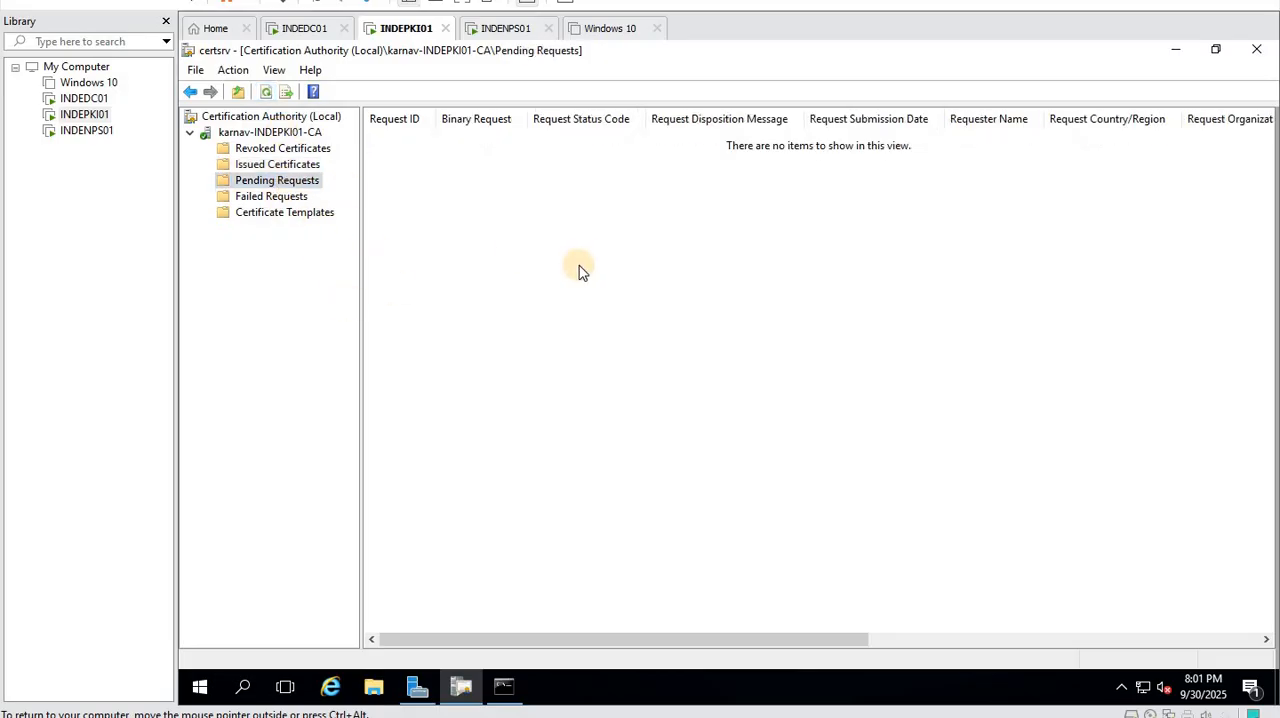
click(276, 199)
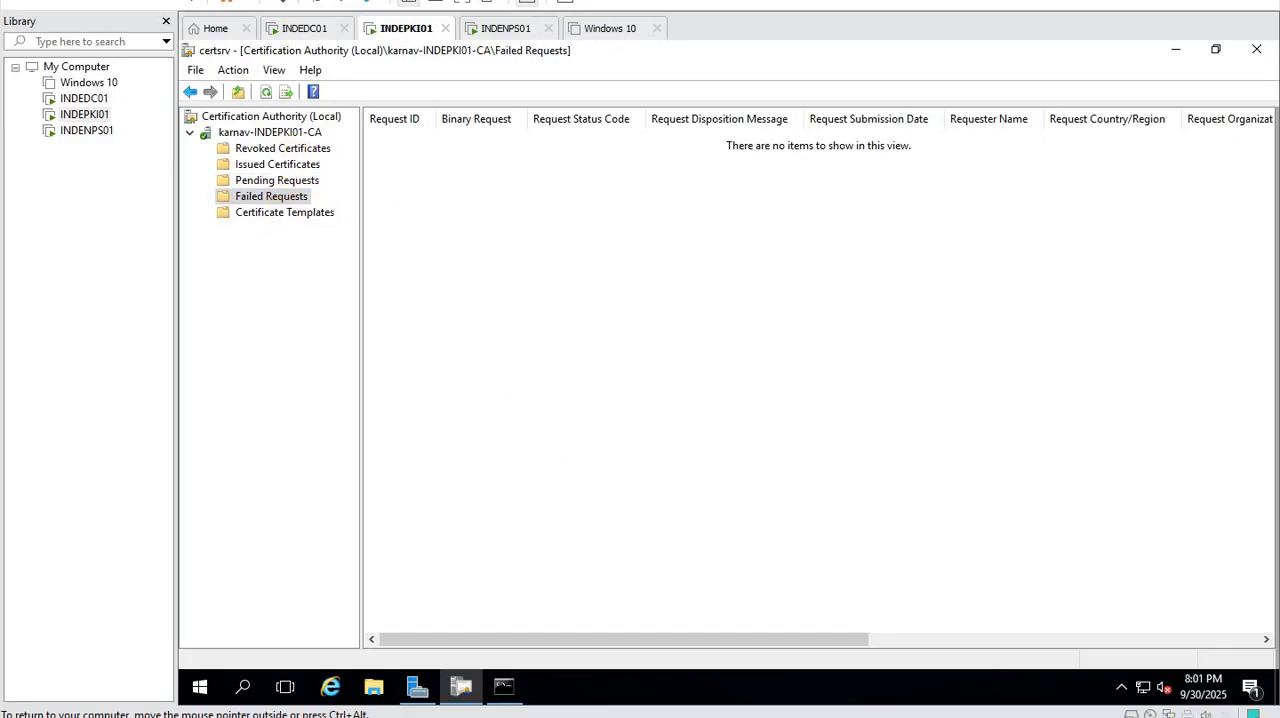
- Switch to INDEDC01, open a command prompt, and launch certlm.msc, allowing it to make changes
click(300, 30)
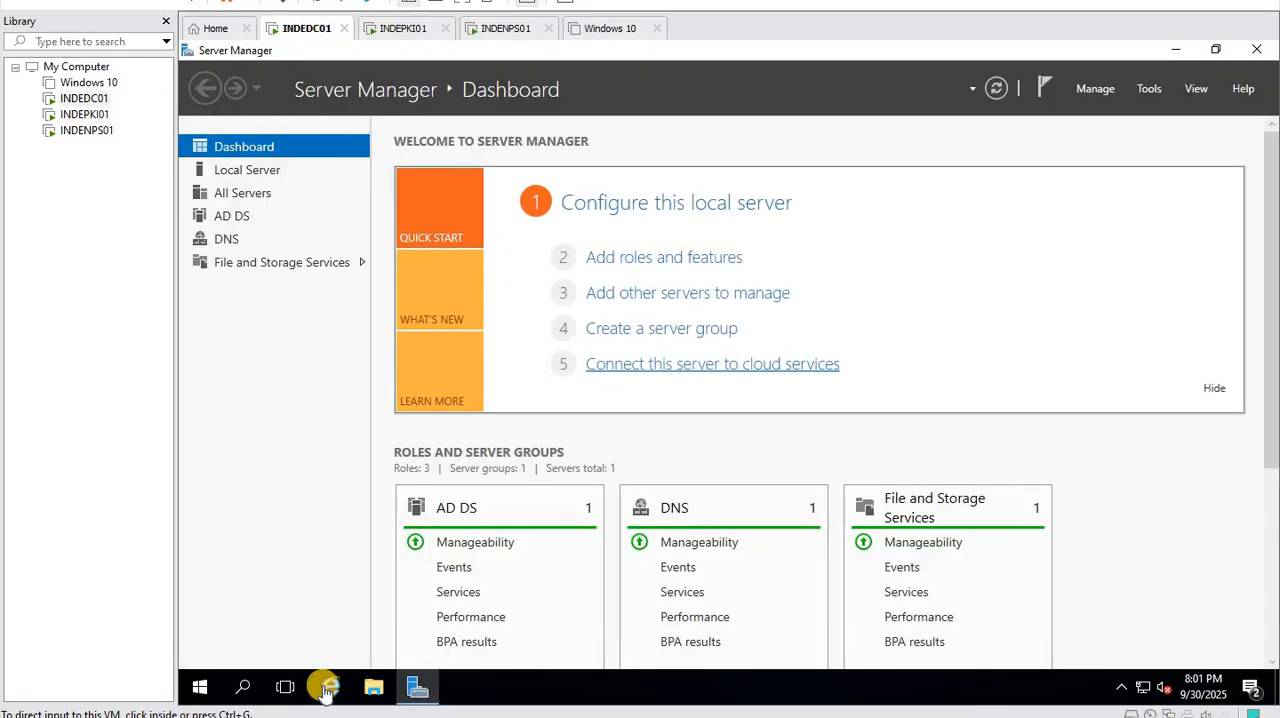
right_click(200, 688)
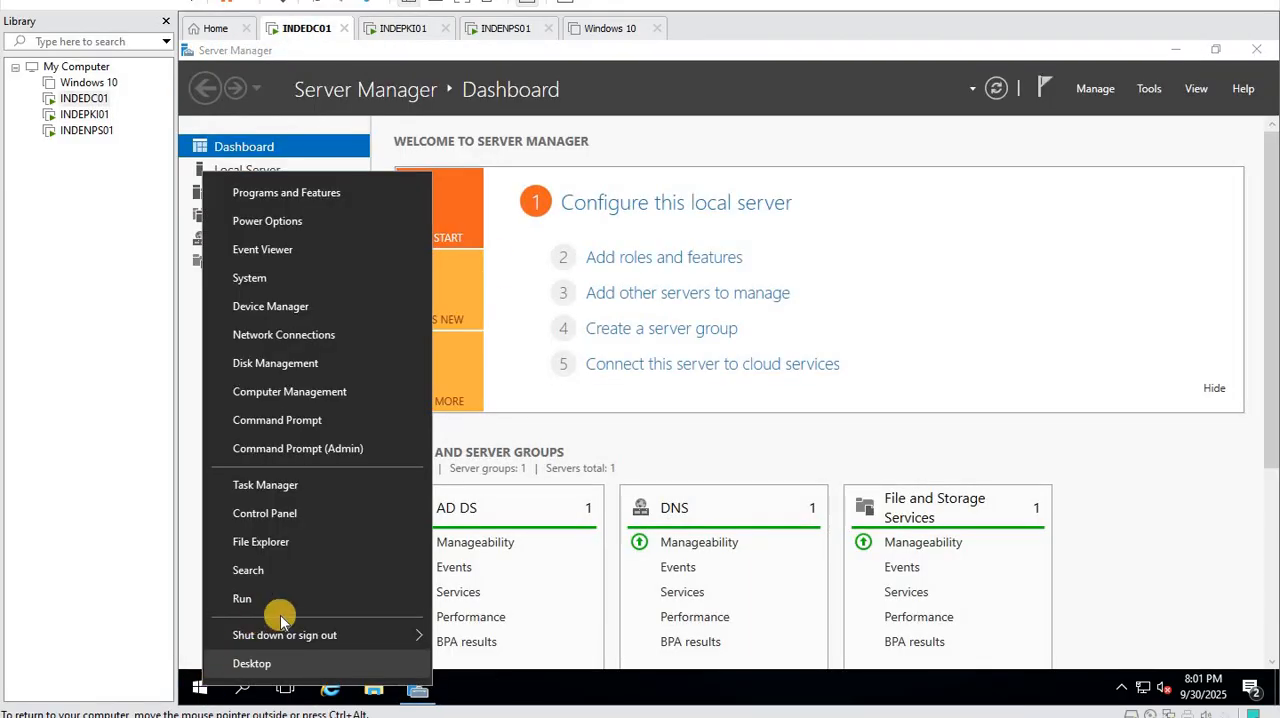
click(290, 420)
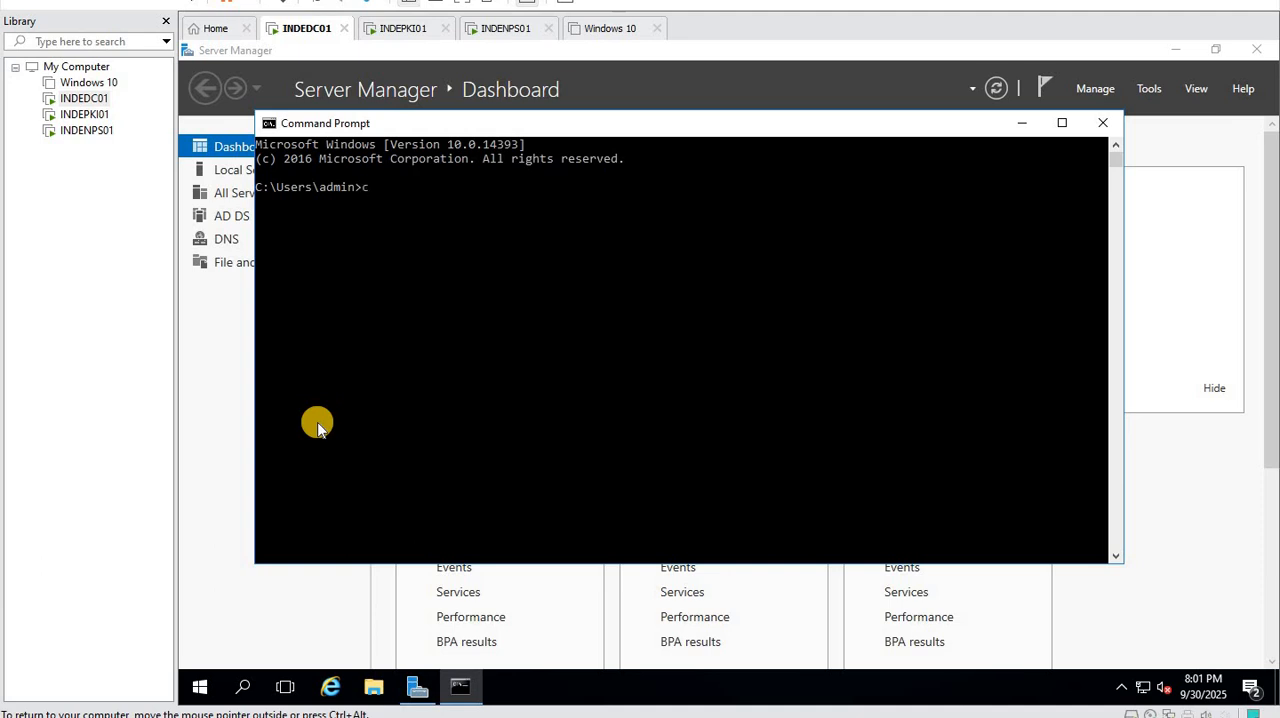
text(certlm.msc)
key(Return)
click(640, 478)
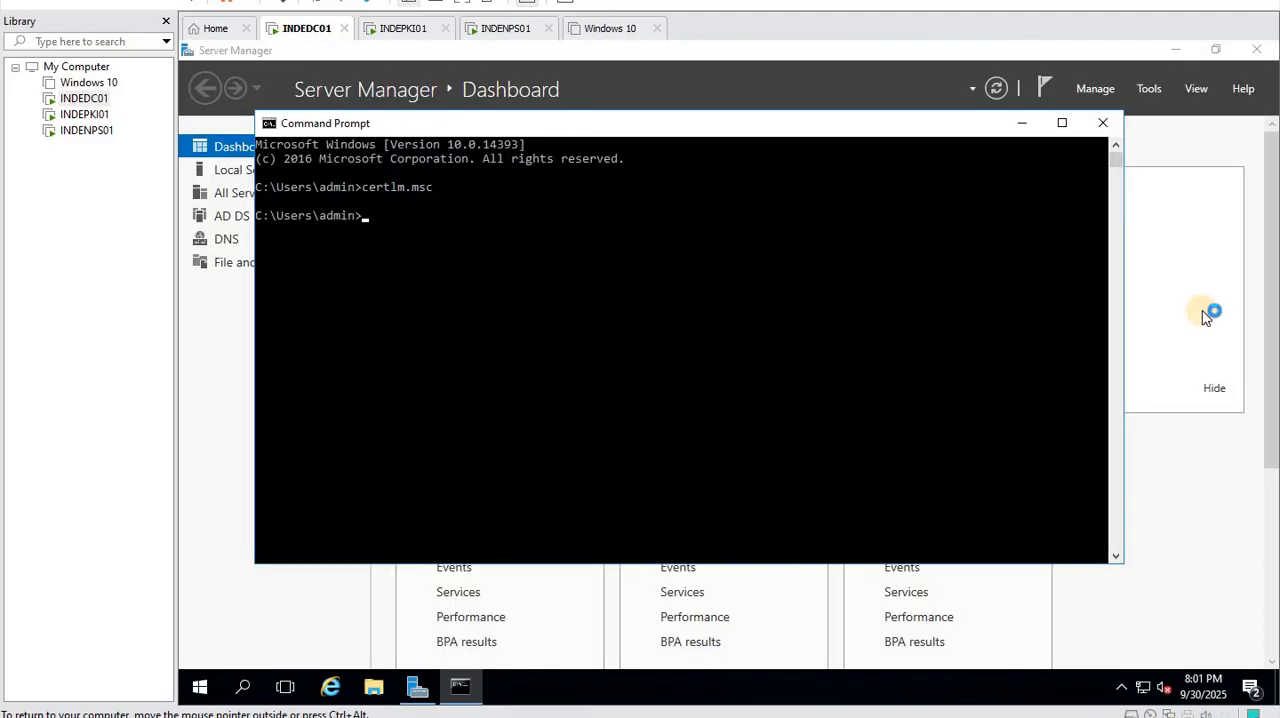
- Check INDEDC01's trusted root certificates for karnav-INDEPKI01-CA in the maximized console, and open its Personal certificates
double_click(290, 384)
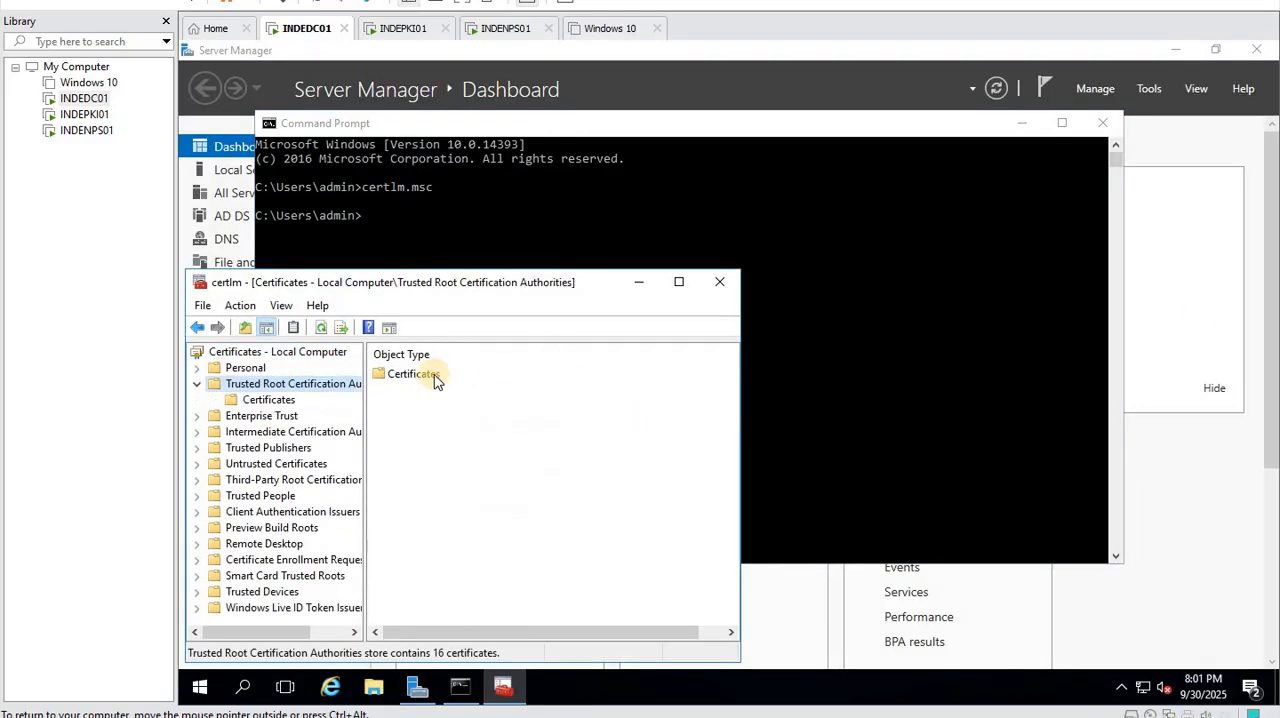
double_click(430, 377)
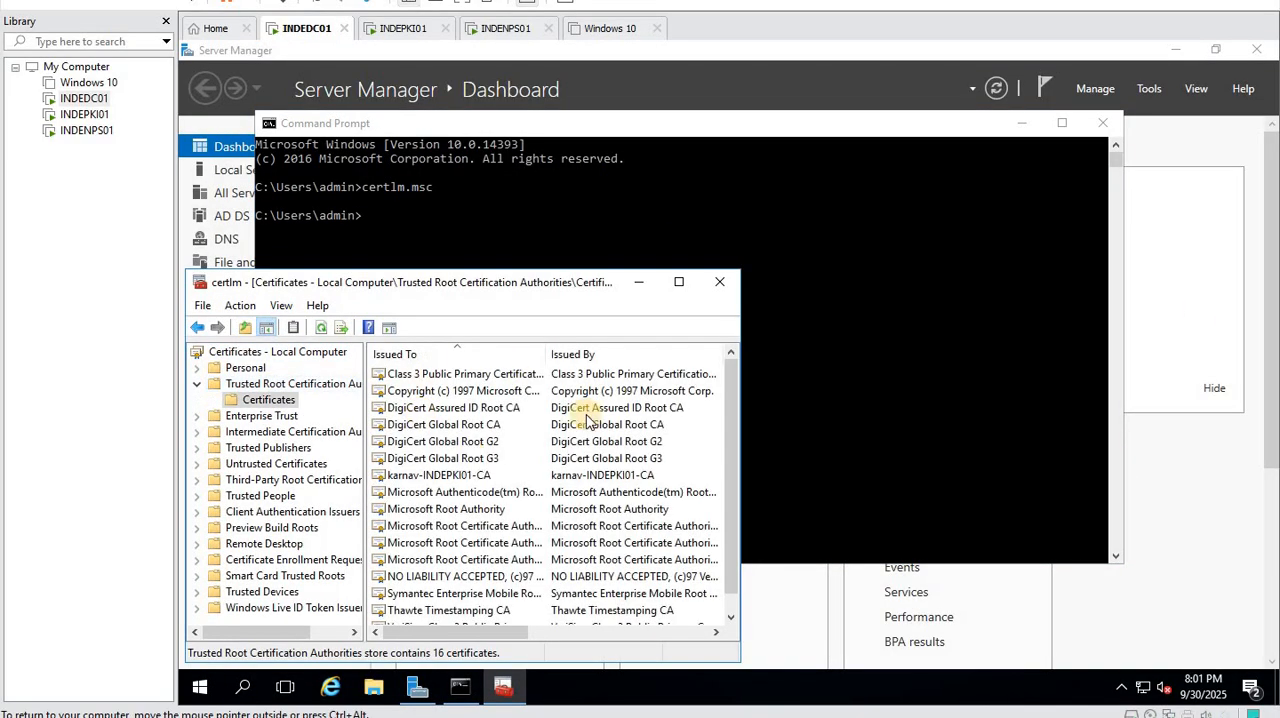
click(476, 470)
click(679, 282)
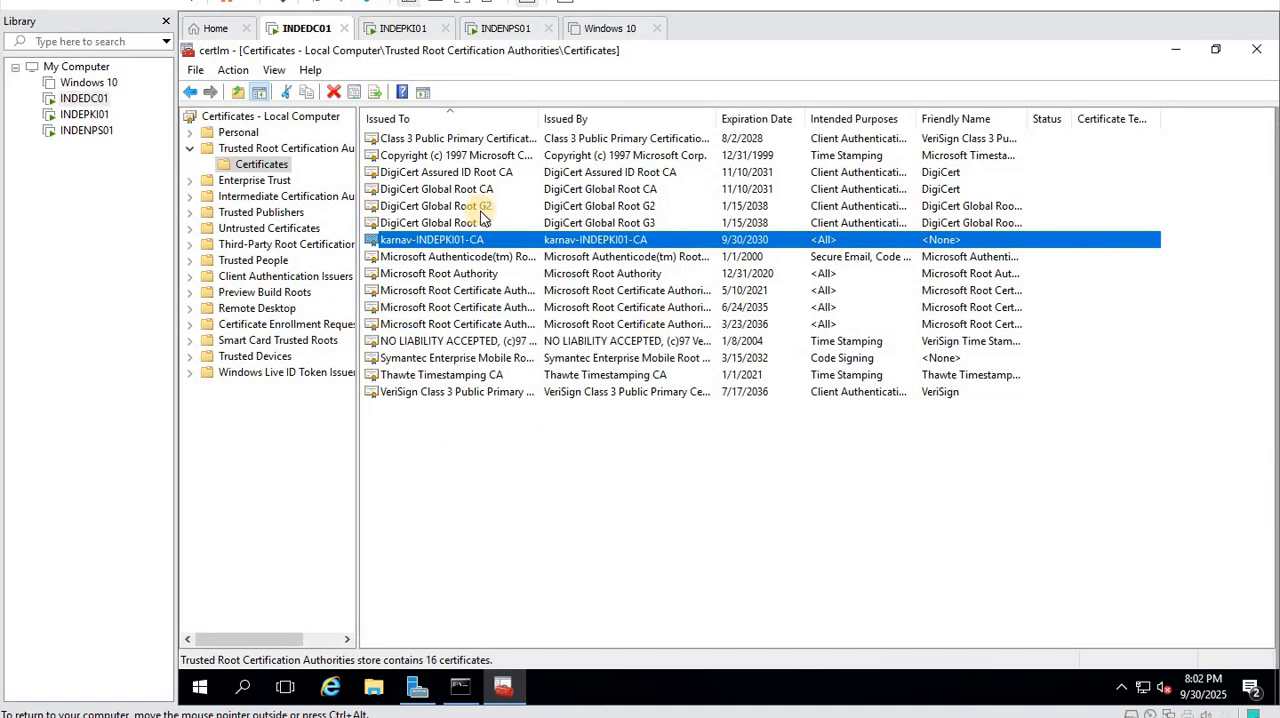
click(238, 132)
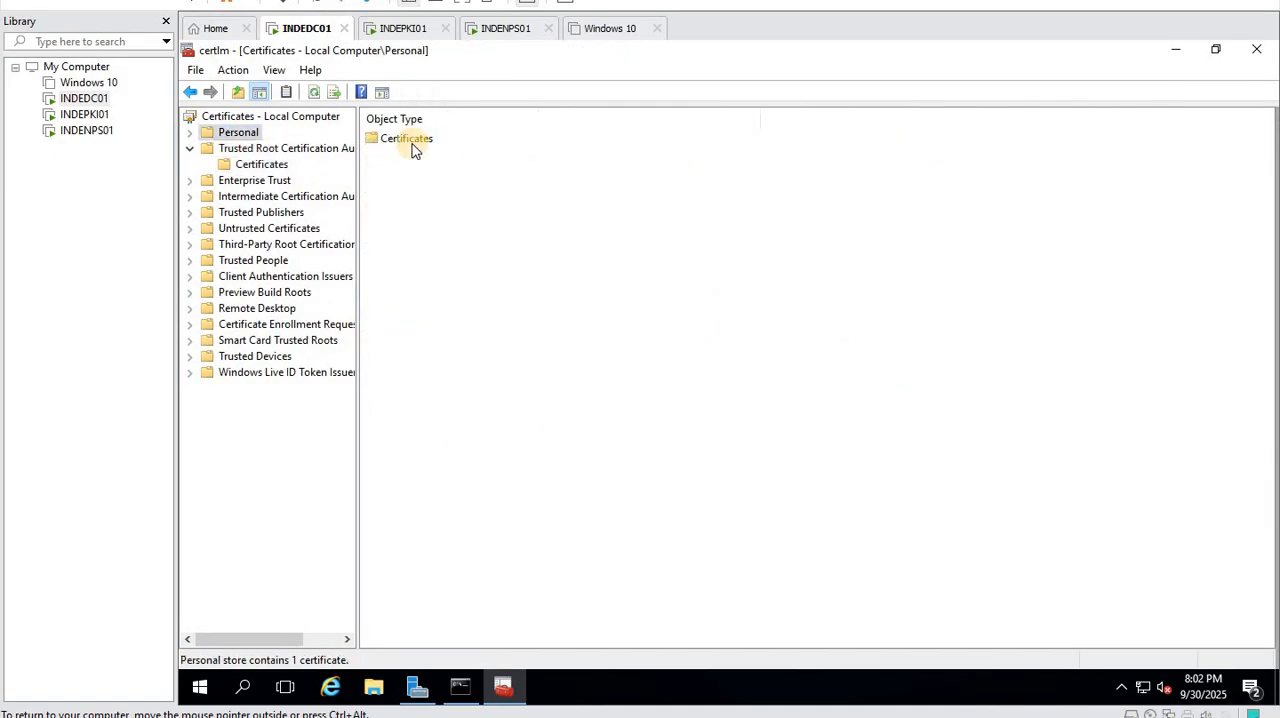
double_click(415, 145)
- Switch to INDENPS01, unlock it and sign in with the account password, and refresh the desktop
click(508, 30)
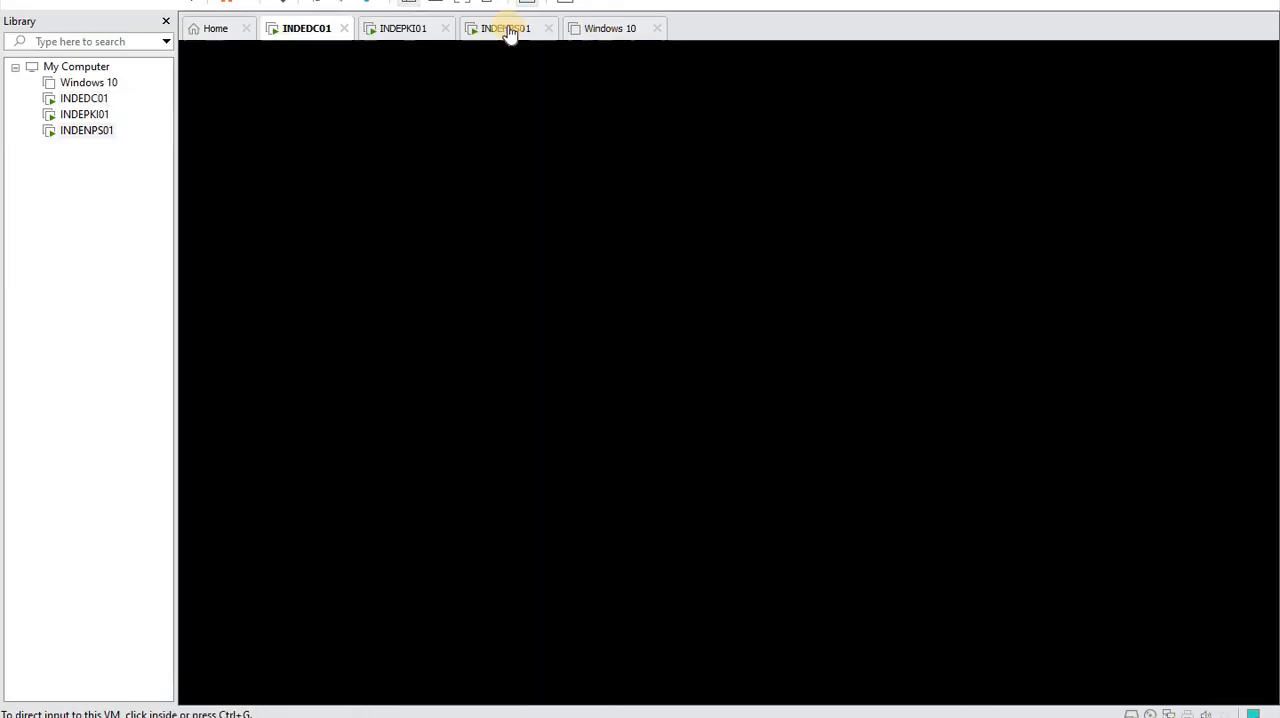
right_click(96, 130)
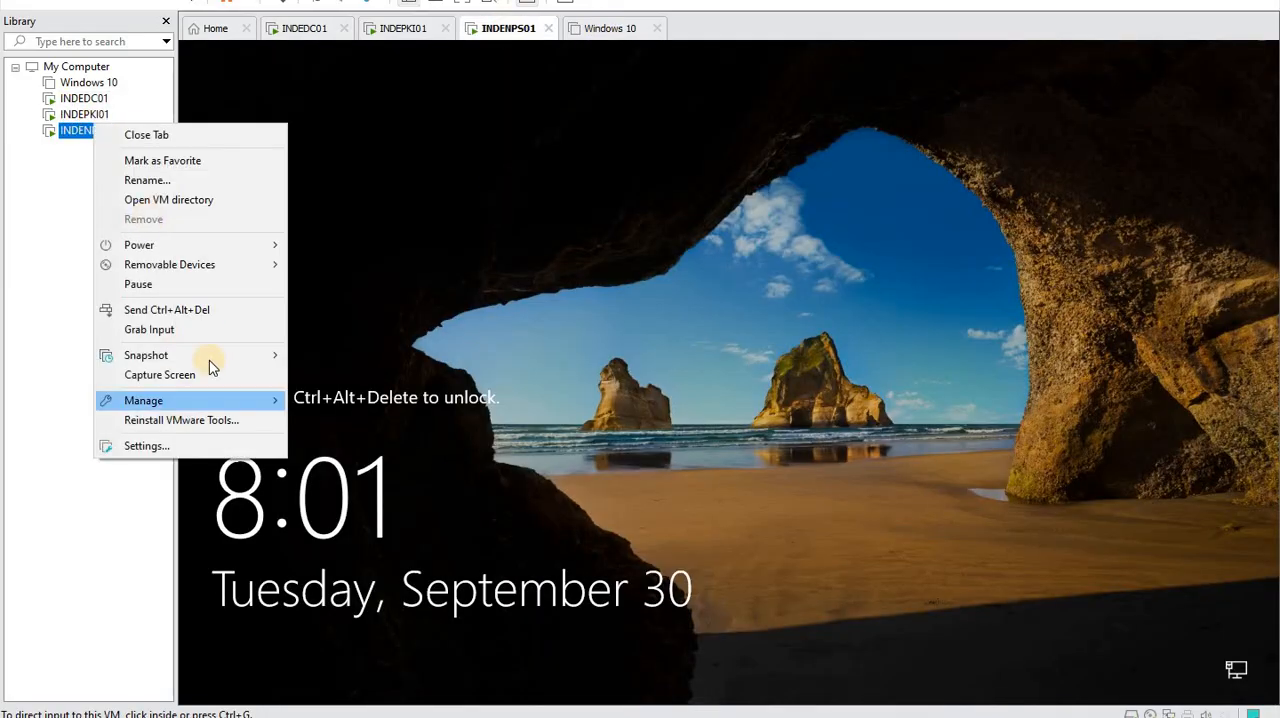
click(226, 312)
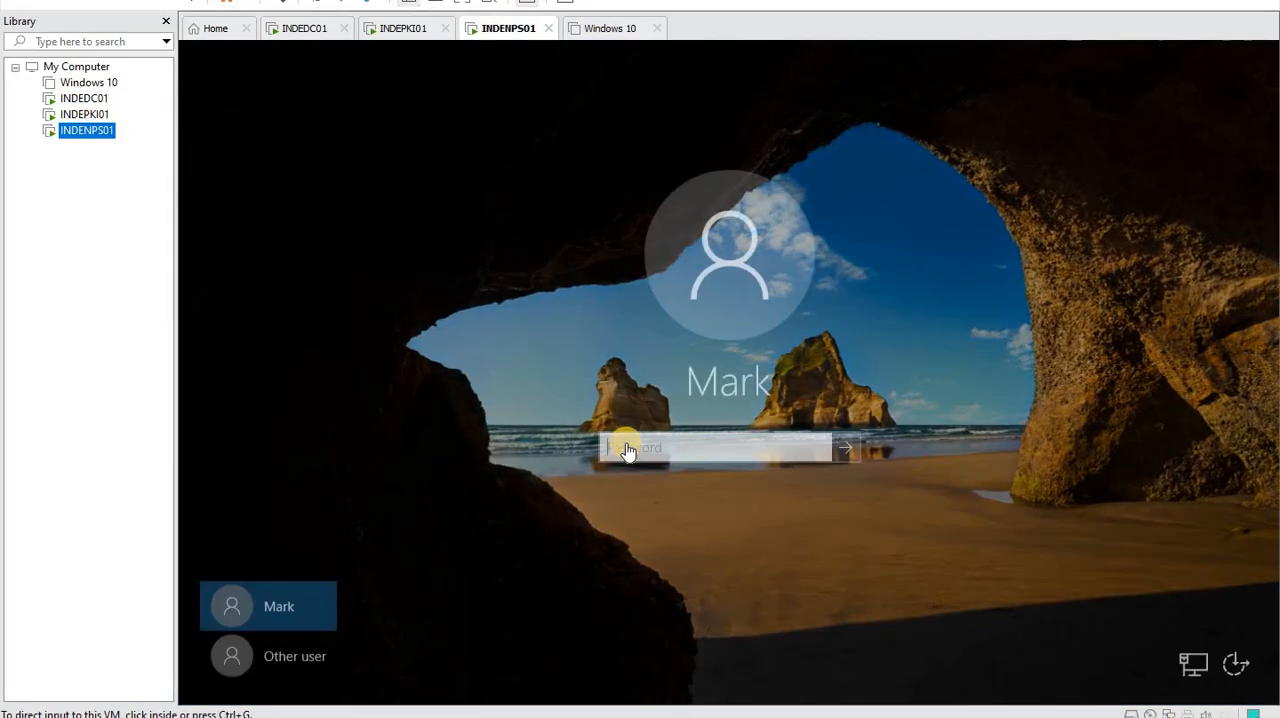
click(628, 448)
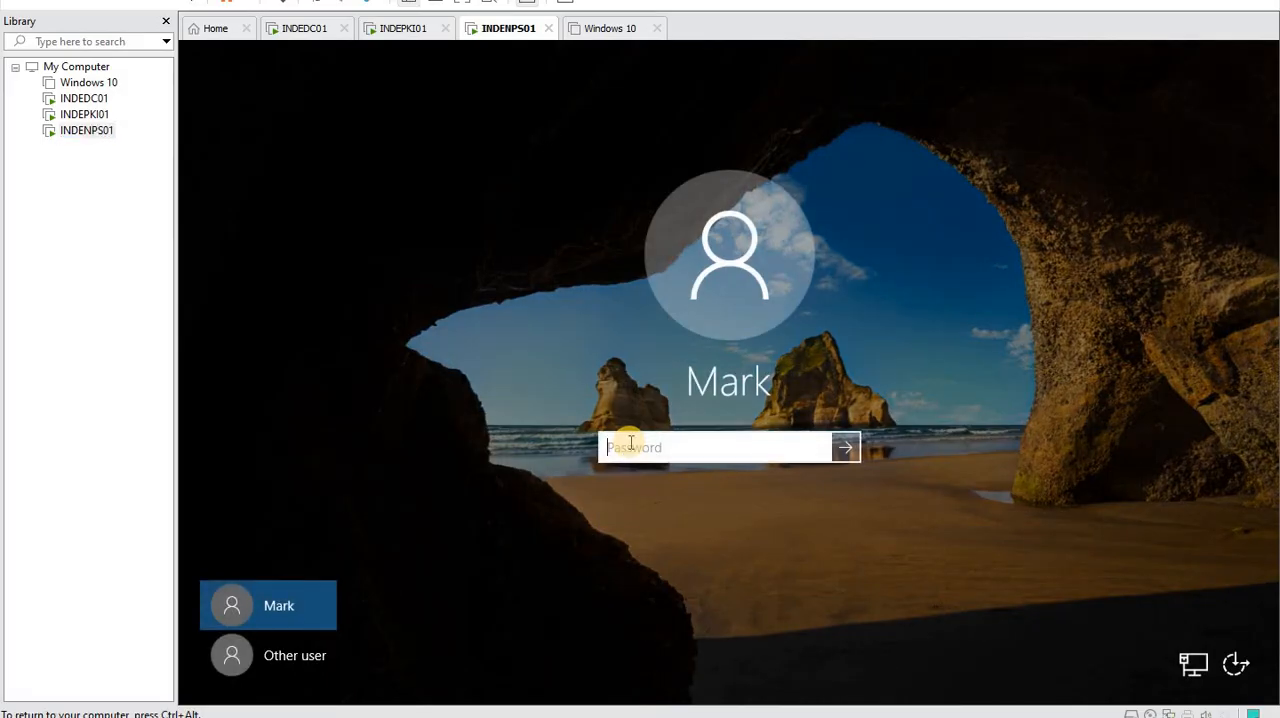
text(******)
key(Return)
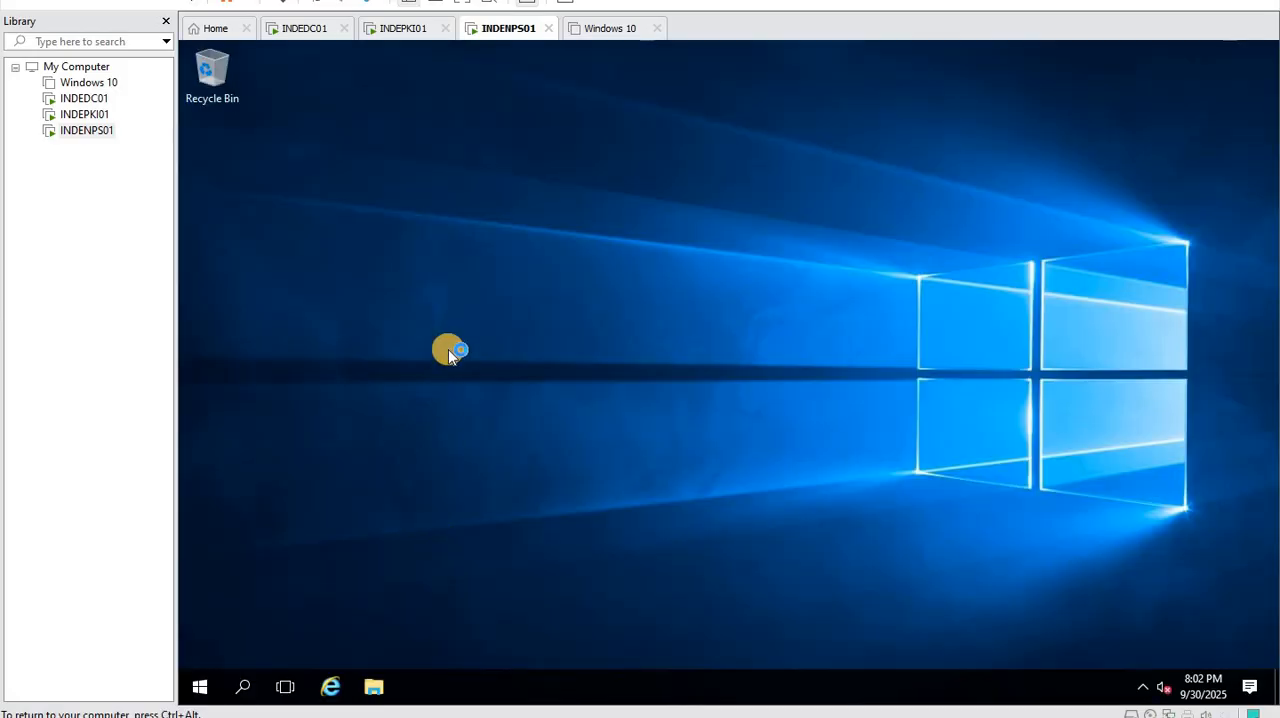
right_click(448, 349)
click(494, 403)
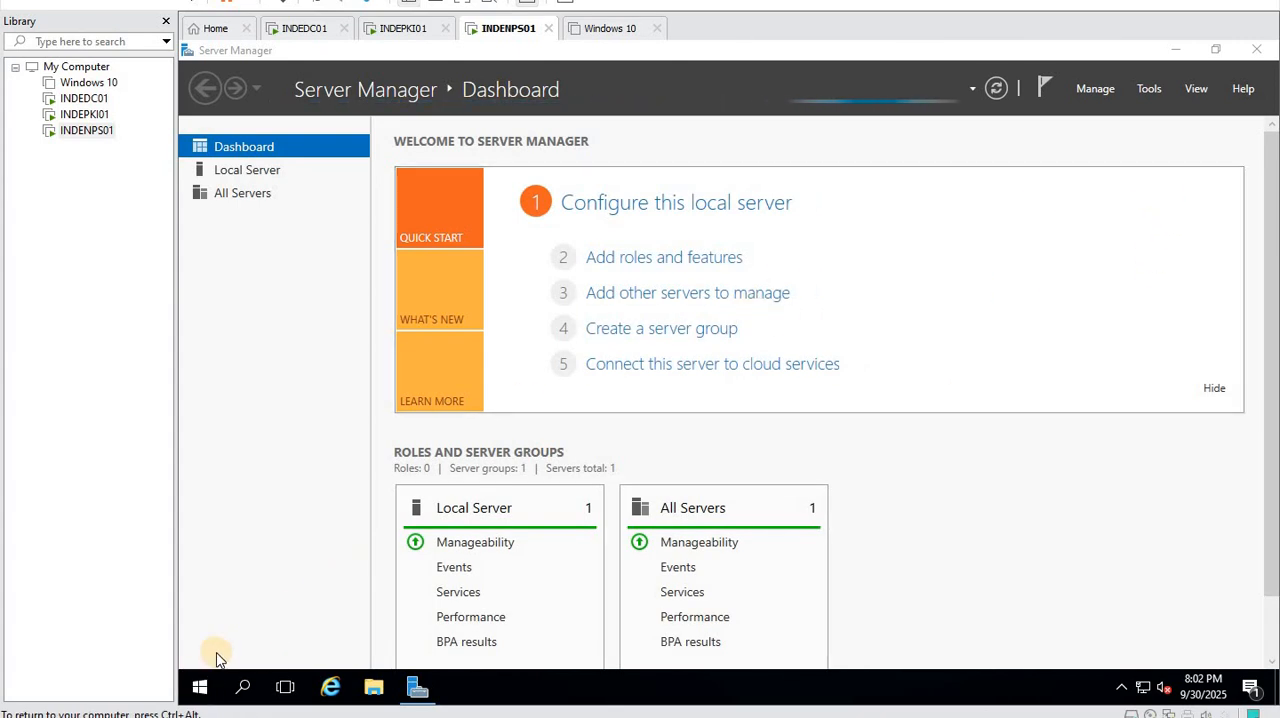
- Open a command prompt on INDENPS01 and launch certlm.msc, allowing it to make changes
right_click(200, 686)
click(300, 411)
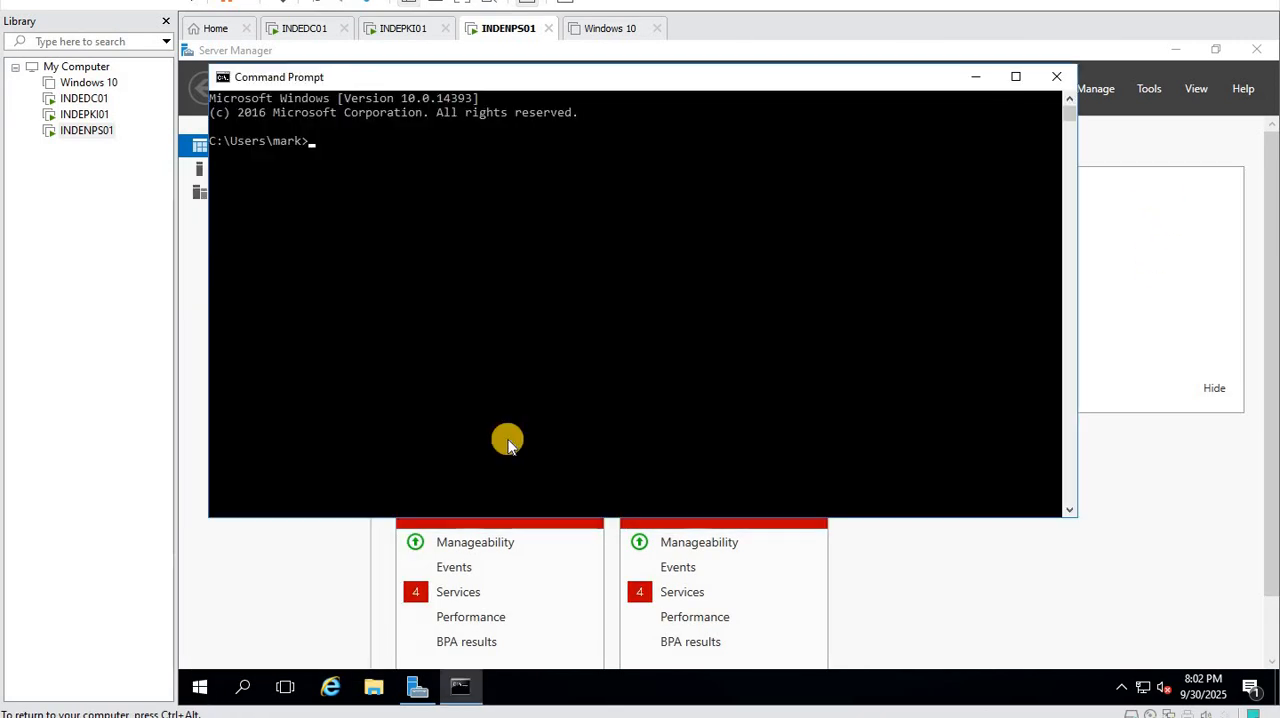
click(508, 443)
text(certlm.m)
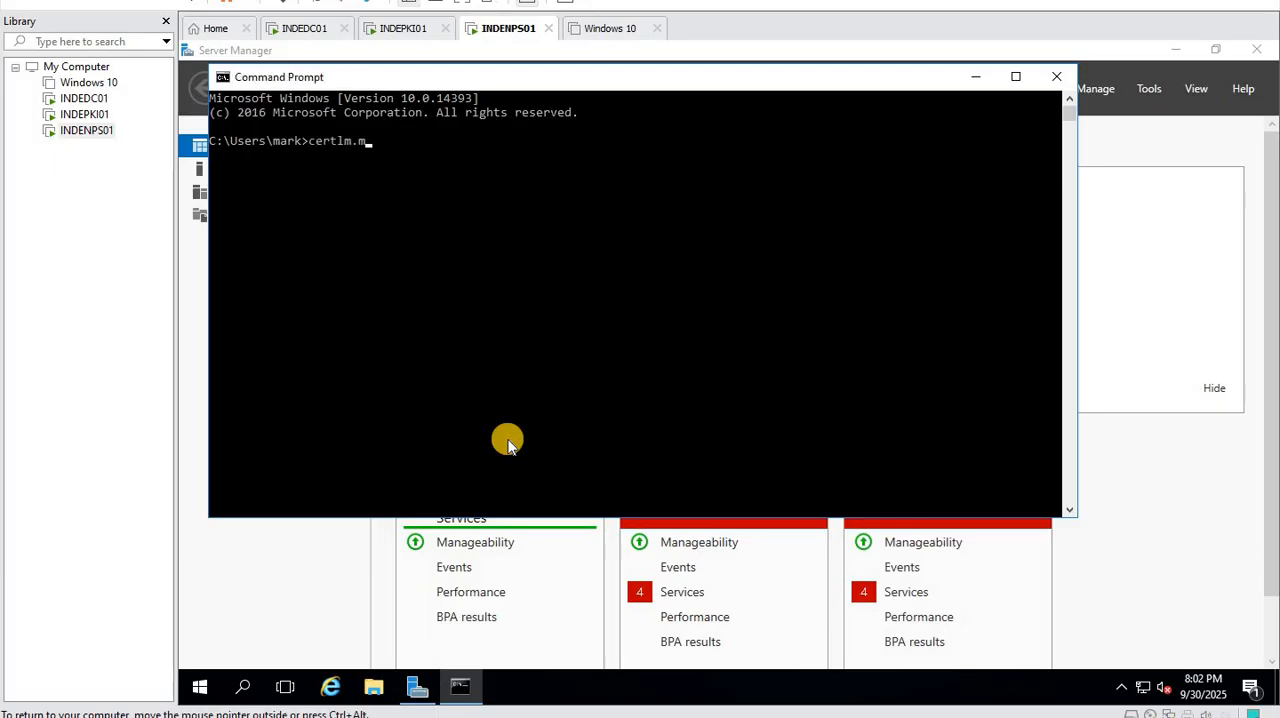
text(sc)
key(Return)
click(646, 474)
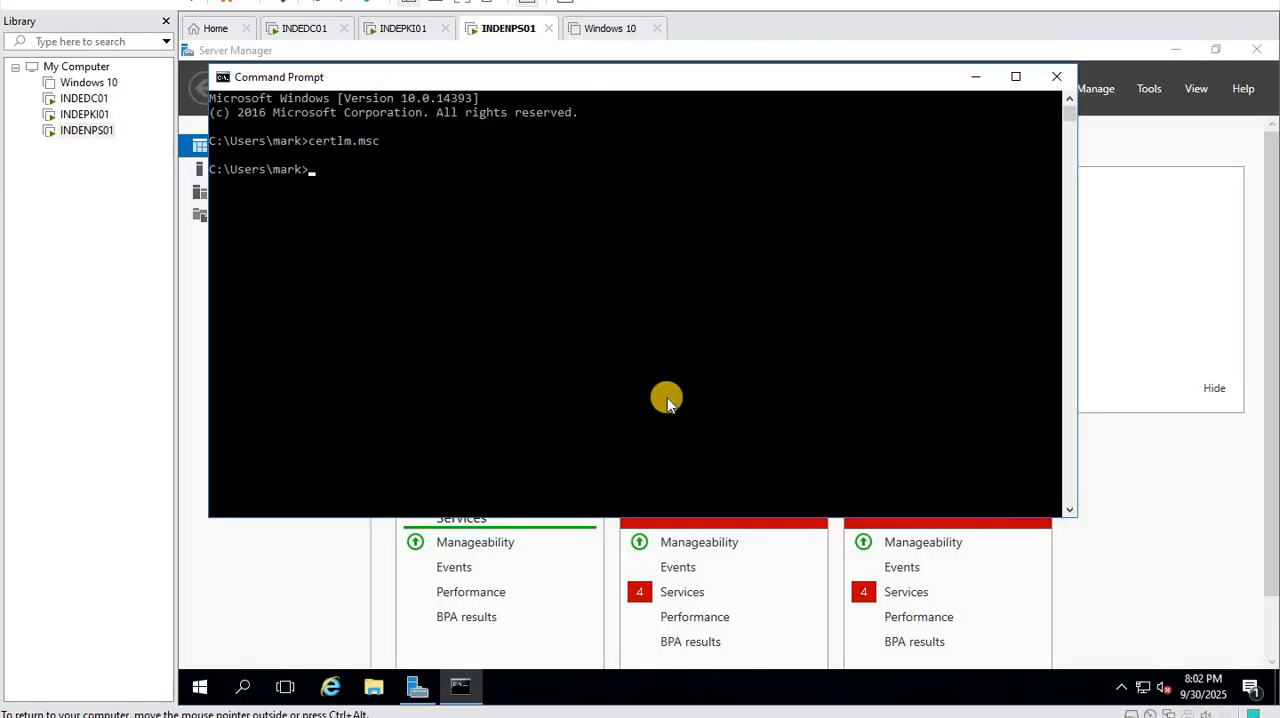
- Check INDENPS01's trusted root certificates for karnav-INDEPKI01-CA, and open and refresh its Personal certificate store
click(679, 287)
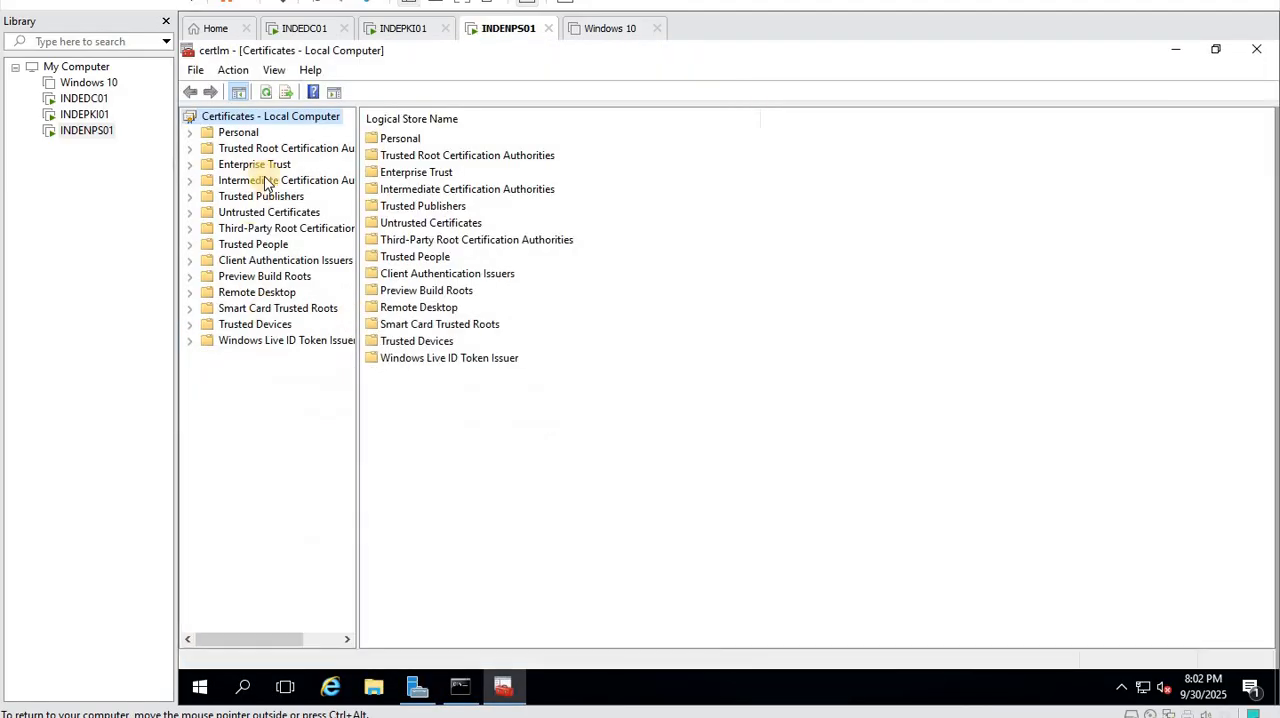
double_click(270, 148)
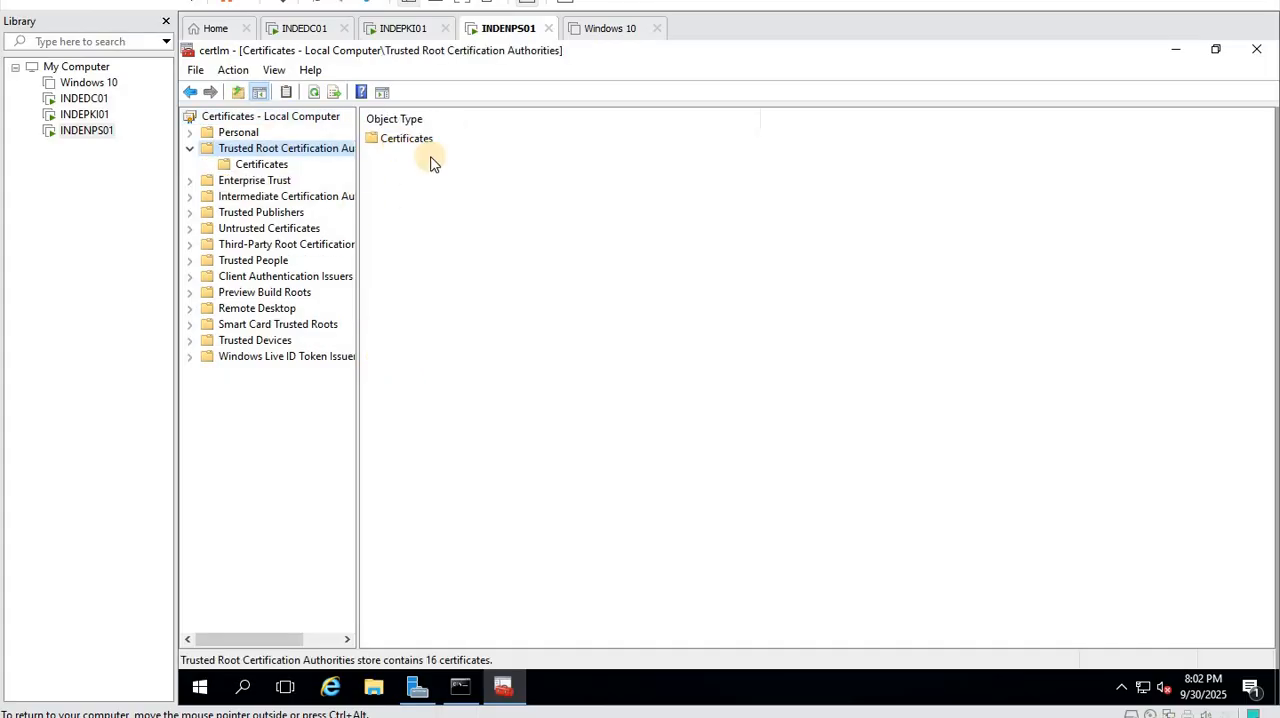
double_click(410, 142)
click(428, 240)
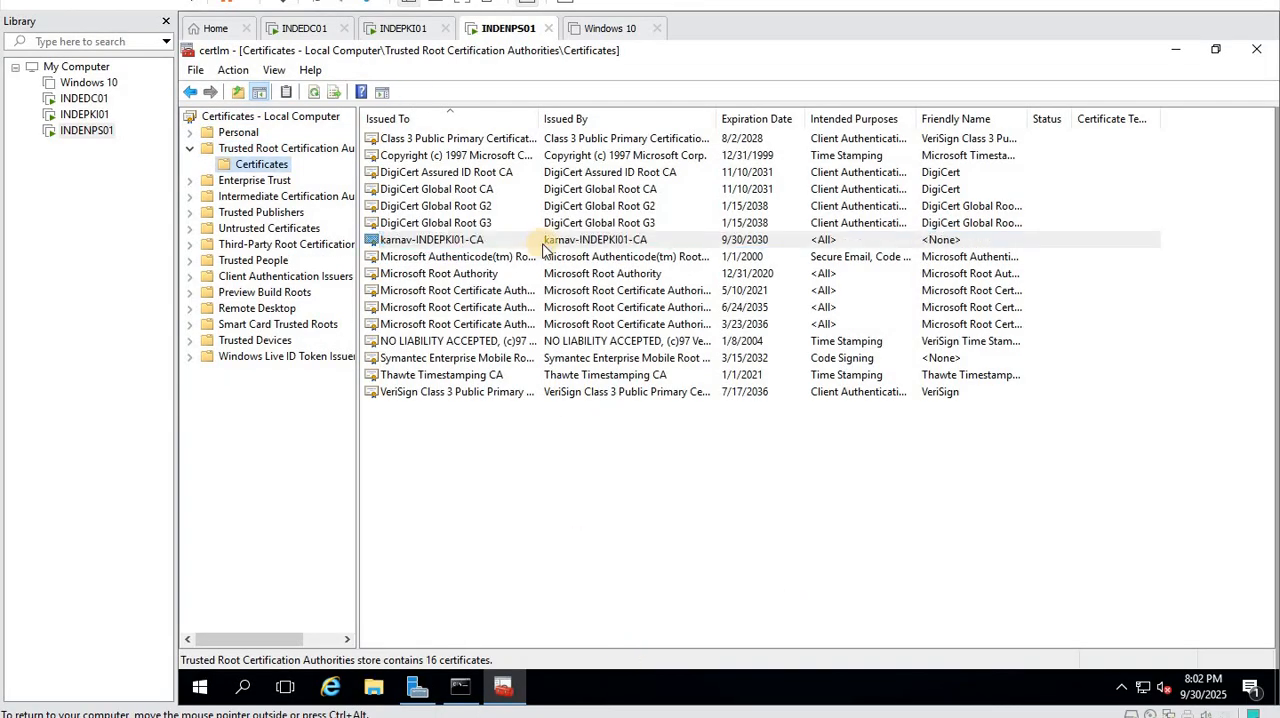
click(236, 133)
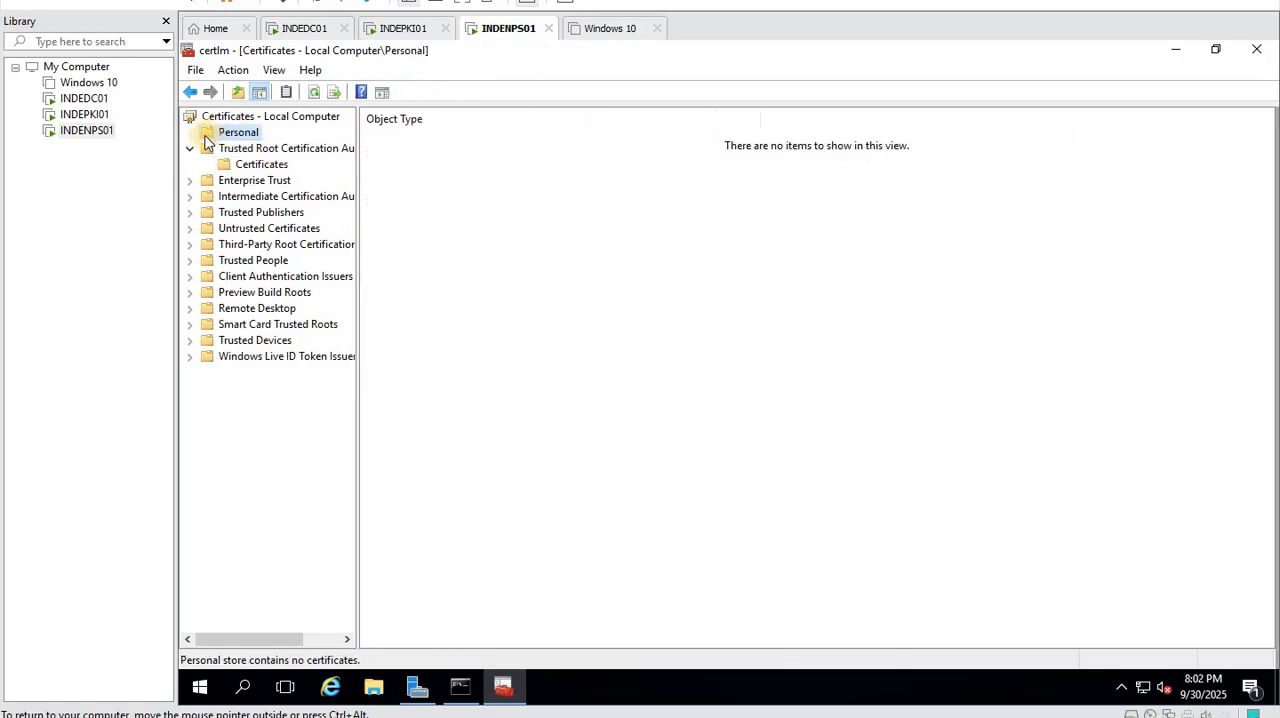
right_click(449, 220)
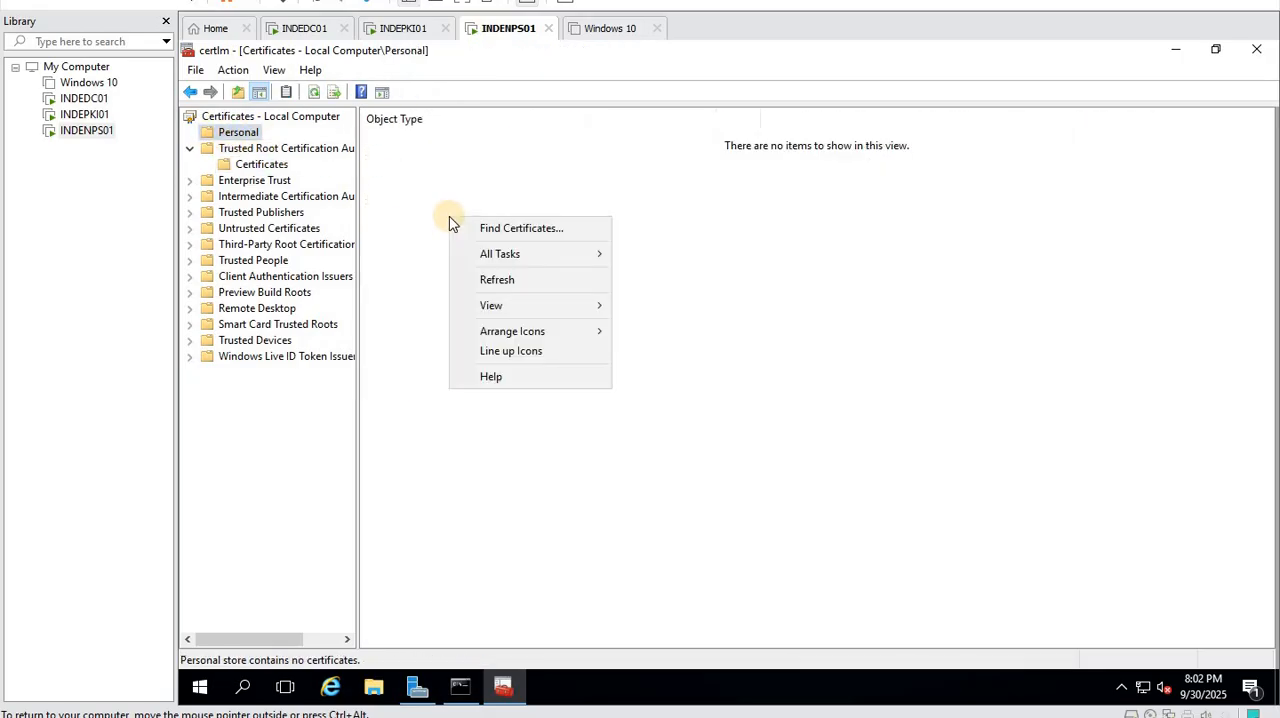
click(507, 280)
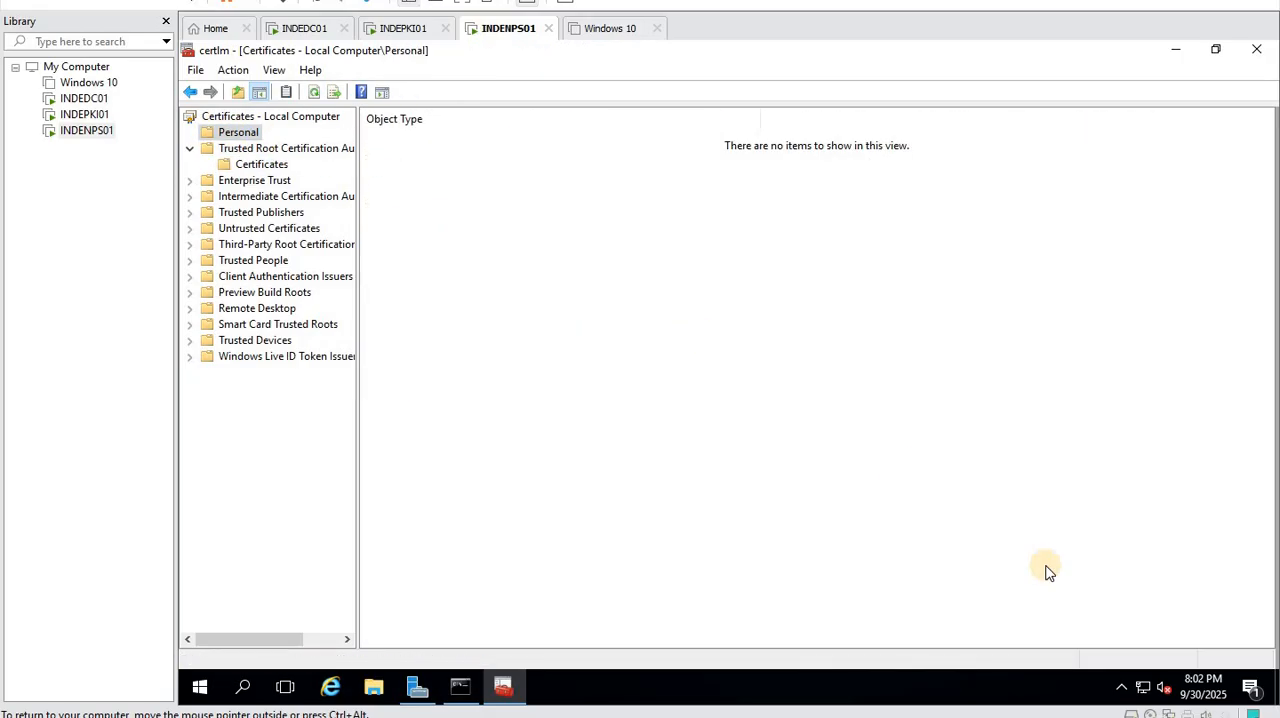
- Request a new certificate in the Personal store through the Active Directory Enrollment Policy, enrolling the NPS template
right_click(240, 138)
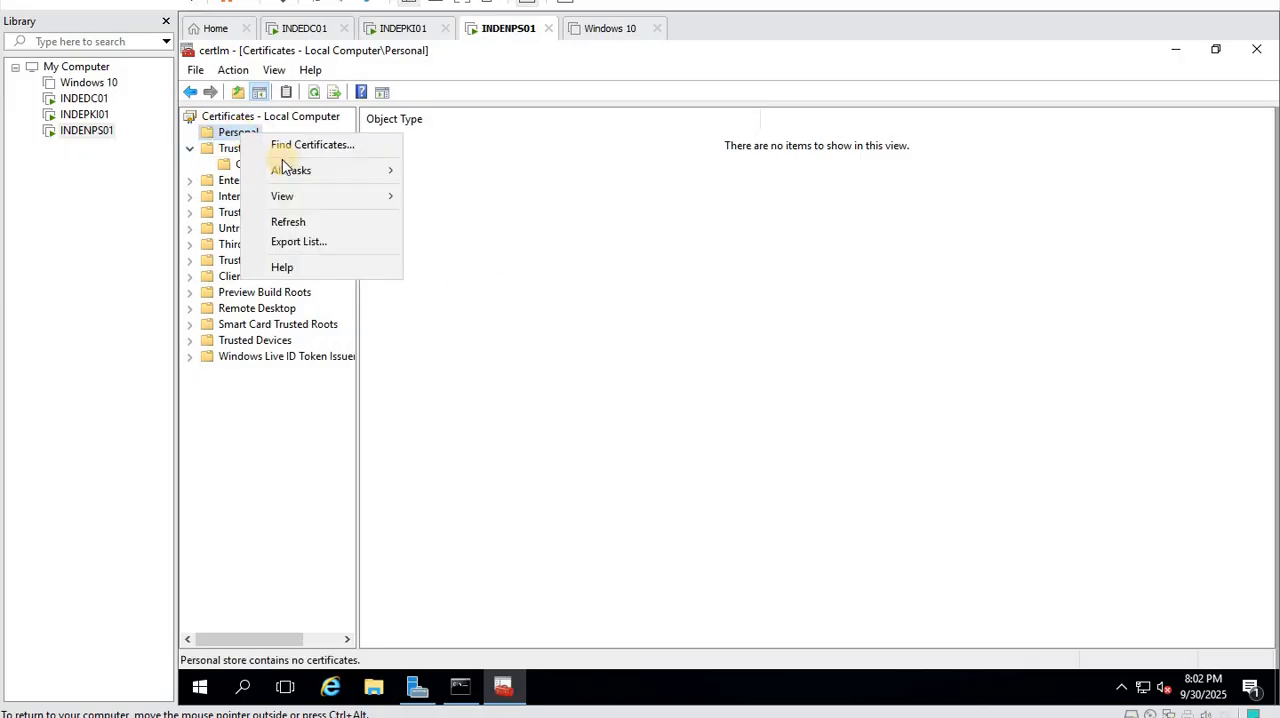
mouse_move(338, 182)
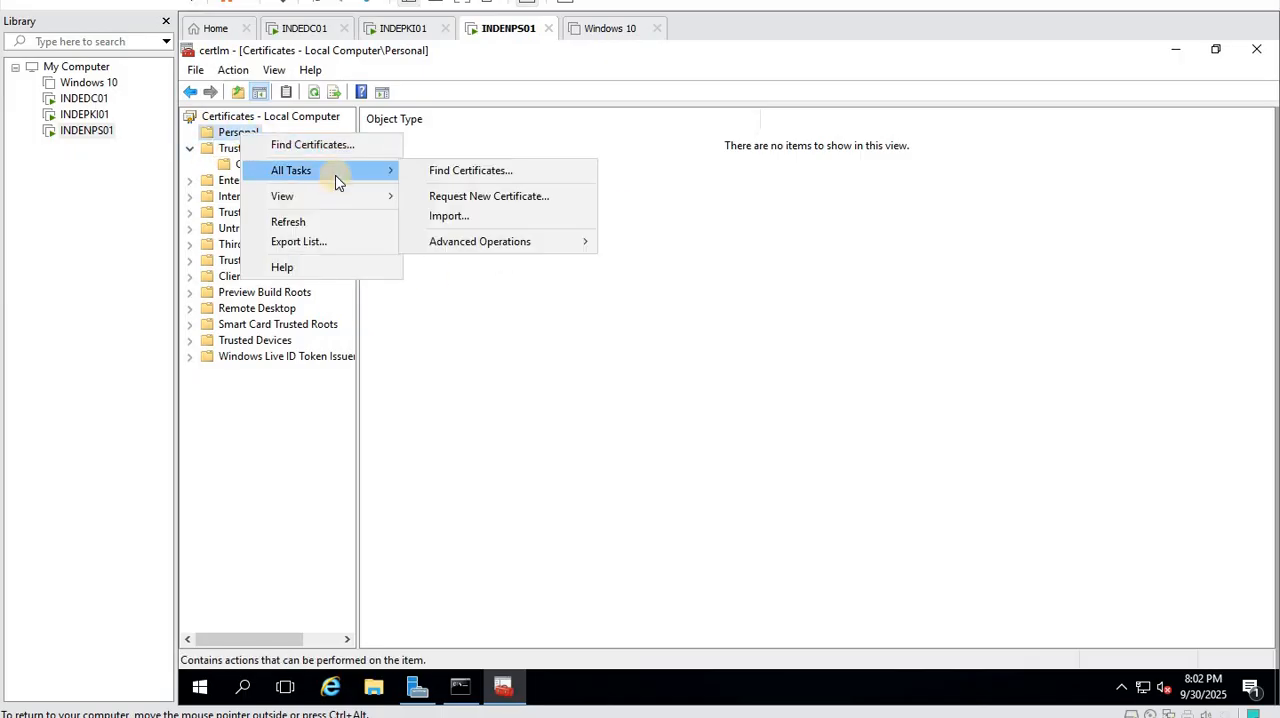
click(521, 198)
click(886, 546)
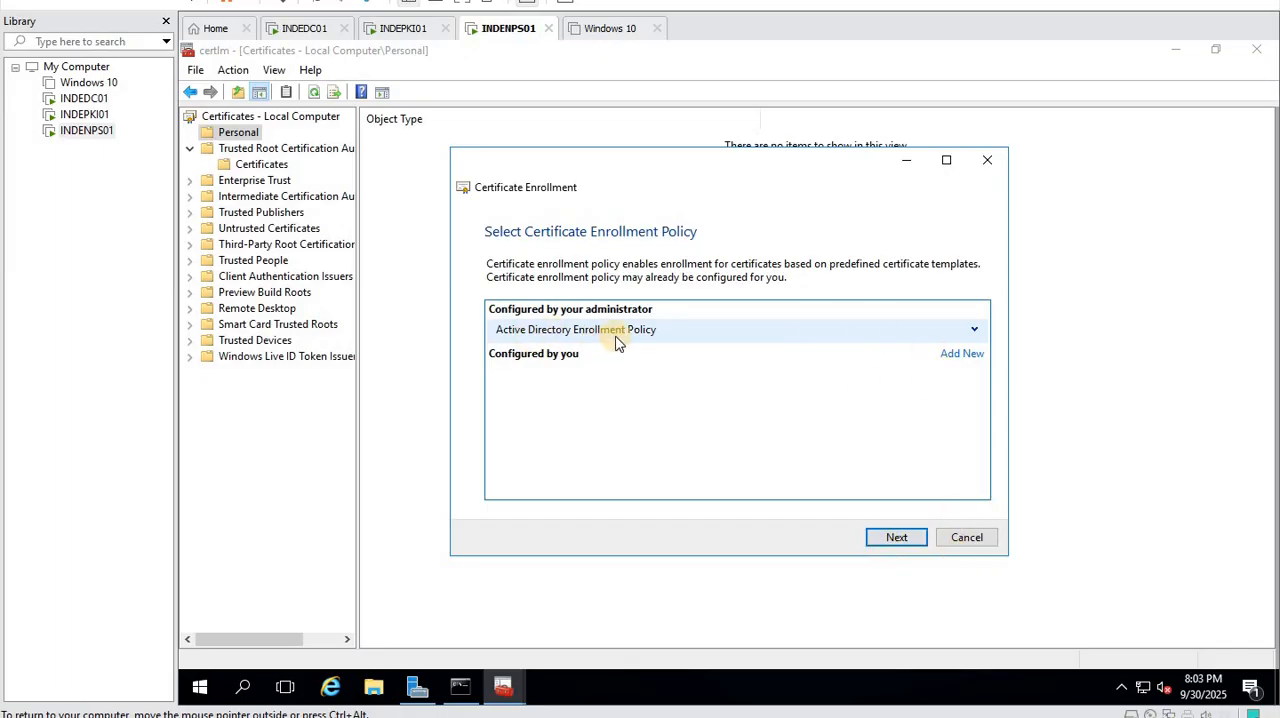
click(896, 537)
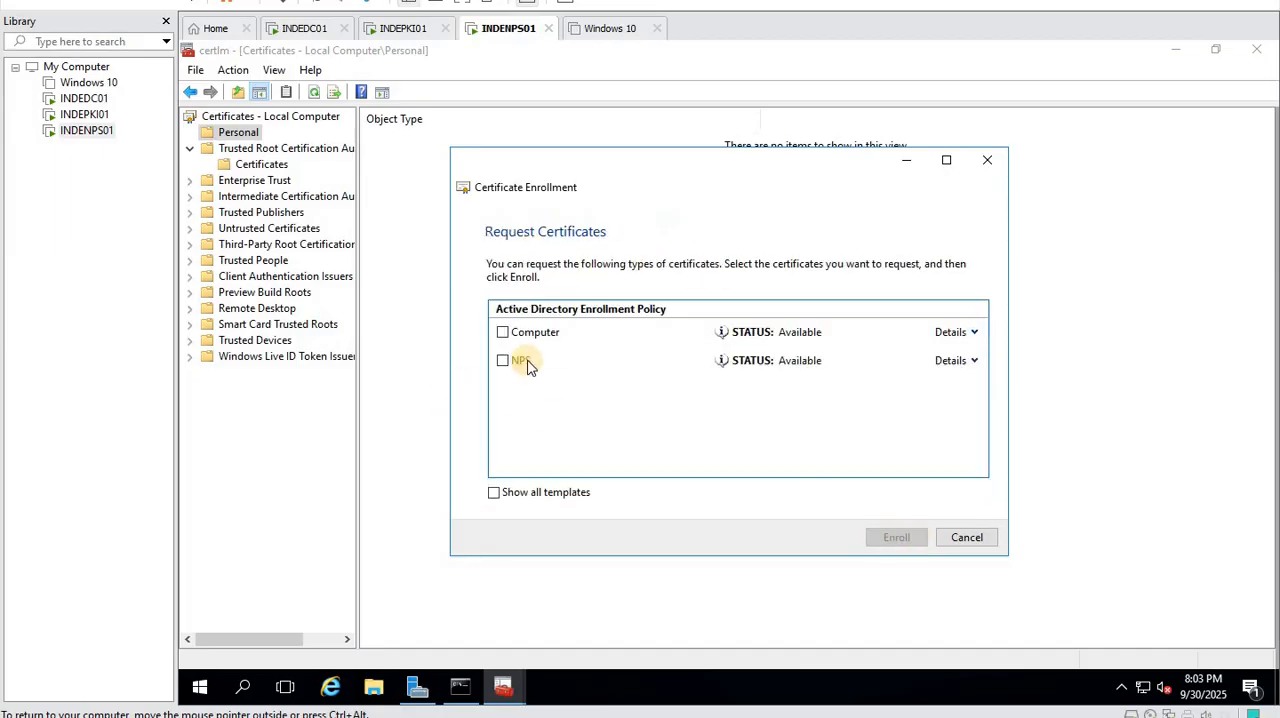
click(503, 362)
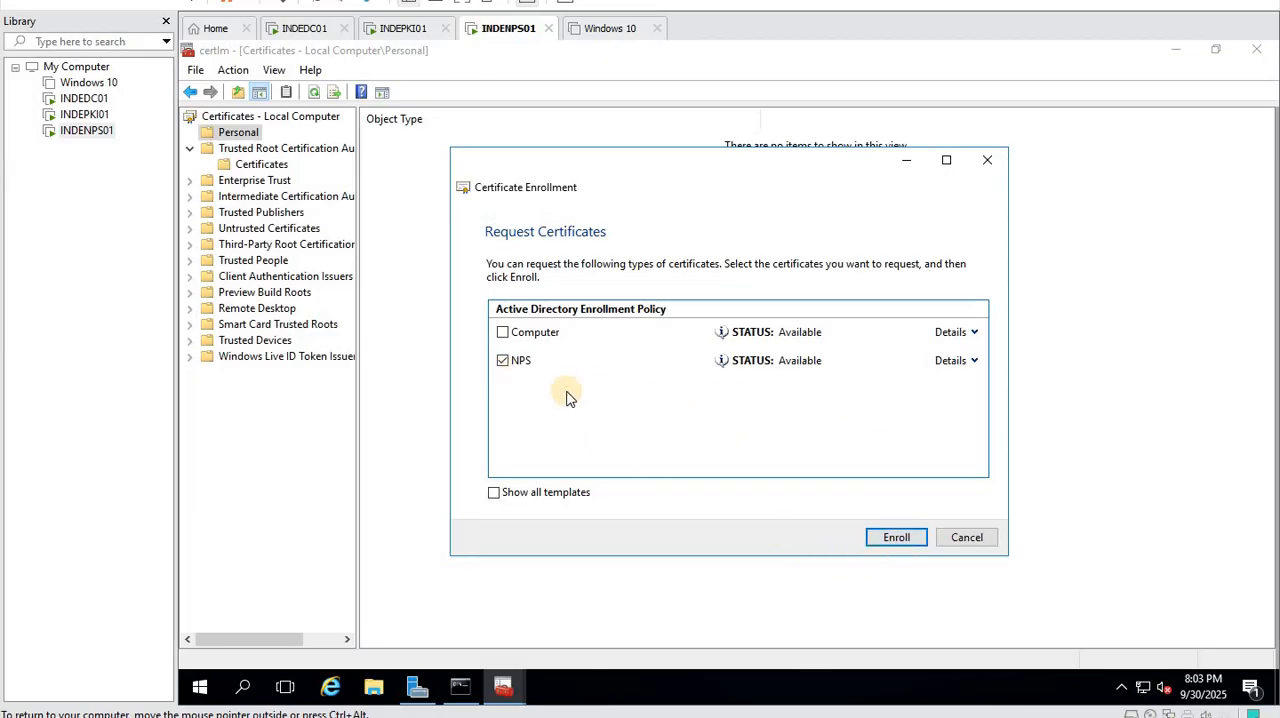
click(889, 548)
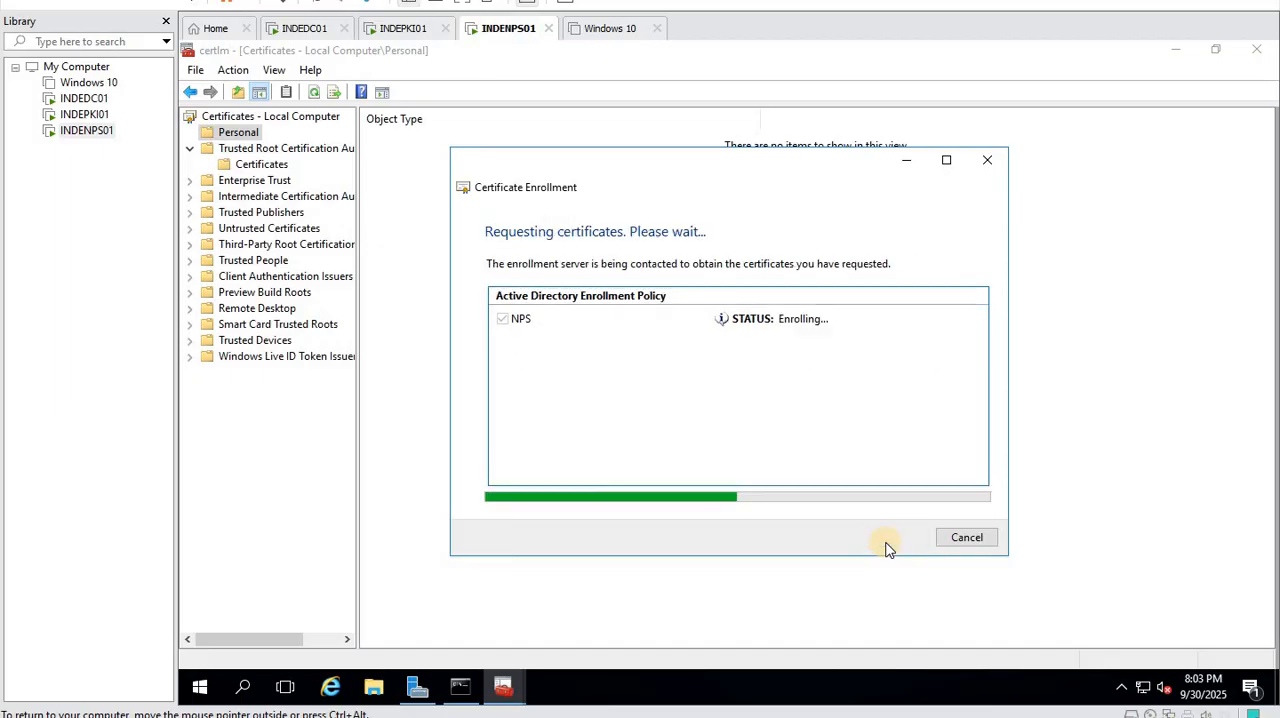
click(955, 540)
- Open the Personal store's Certificates folder to check the newly enrolled NPS certificate, and refresh the list
right_click(538, 297)
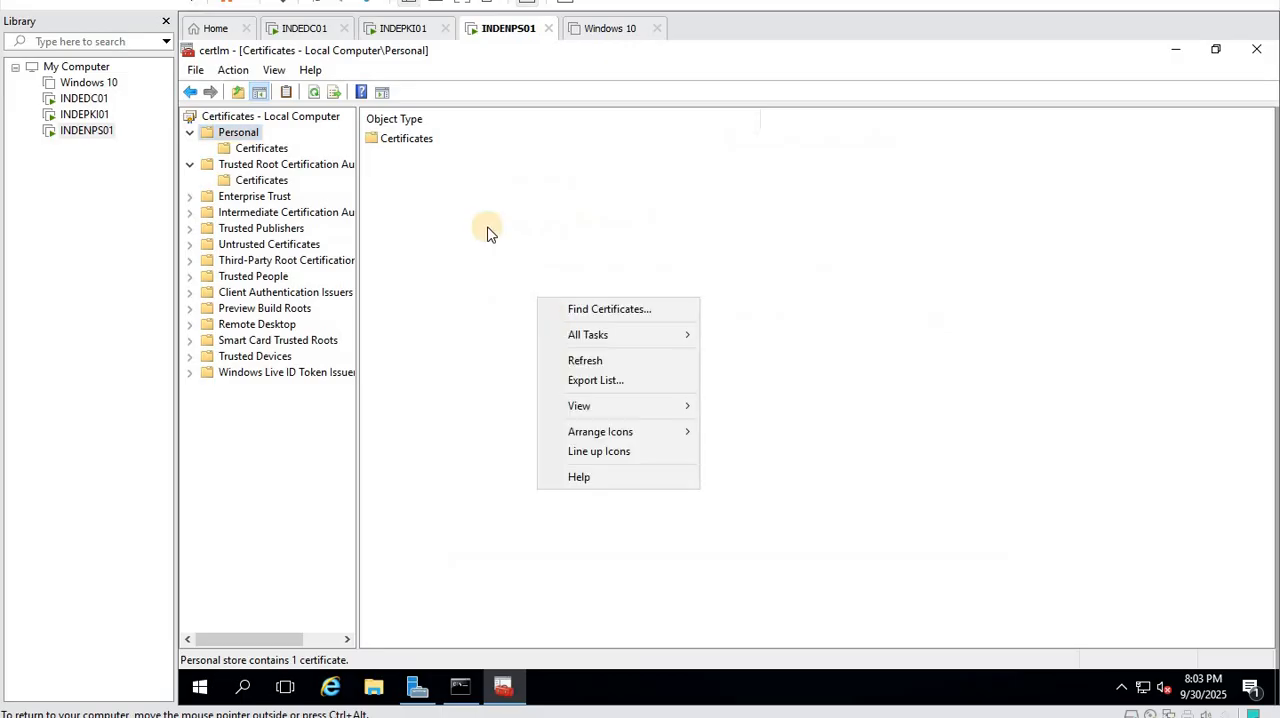
click(417, 137)
click(417, 138)
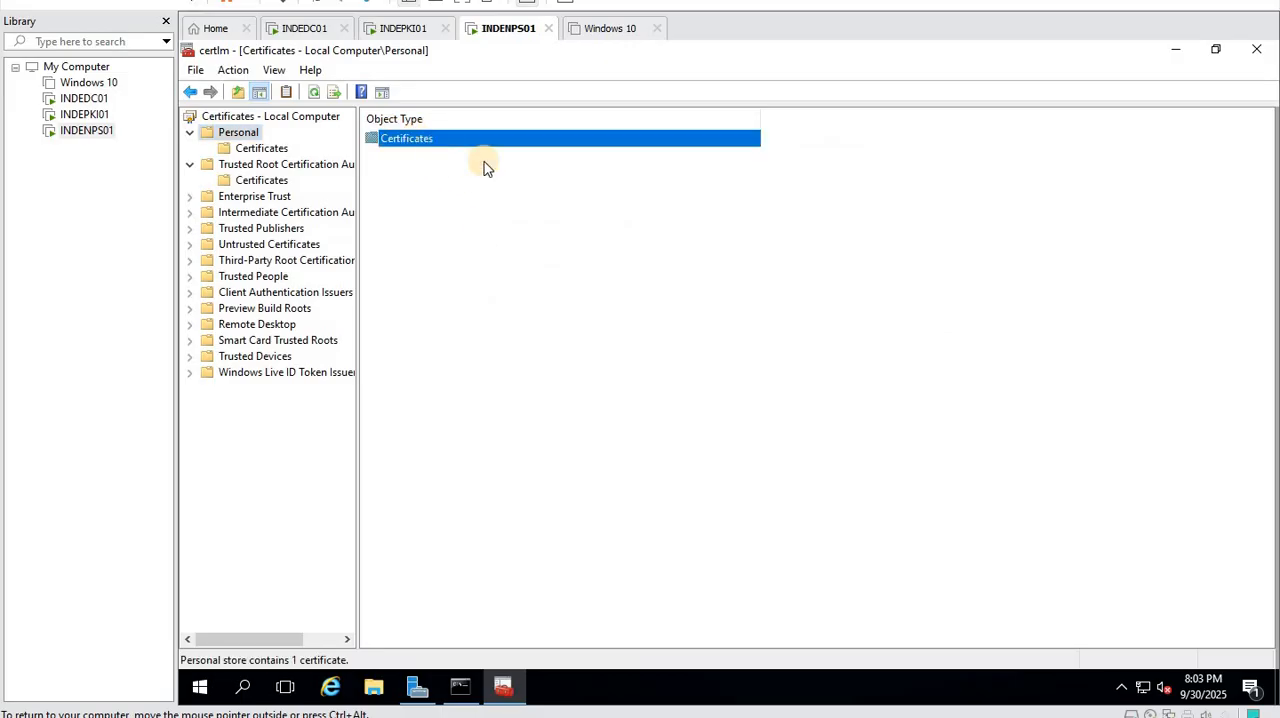
right_click(548, 251)
click(609, 289)
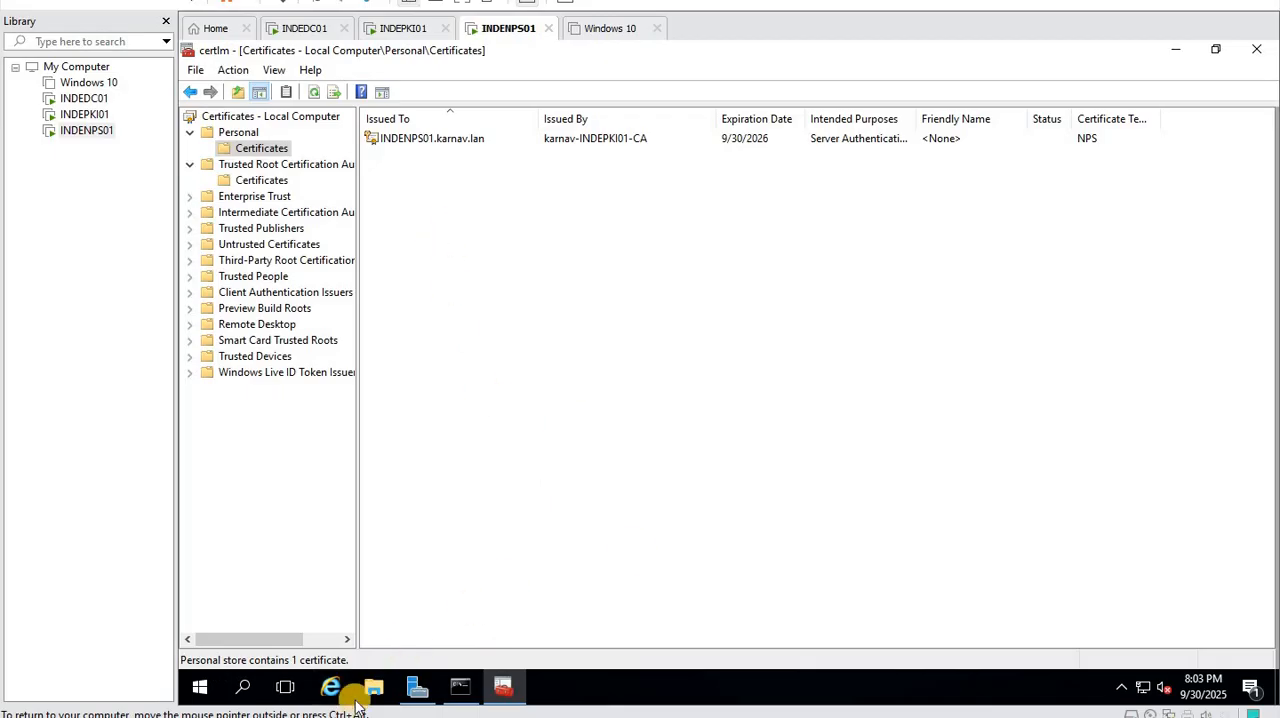
- Switch to Server Manager and start a role-based or feature-based installation with INDENPS01.karnav.lan as the destination server
click(416, 686)
click(648, 258)
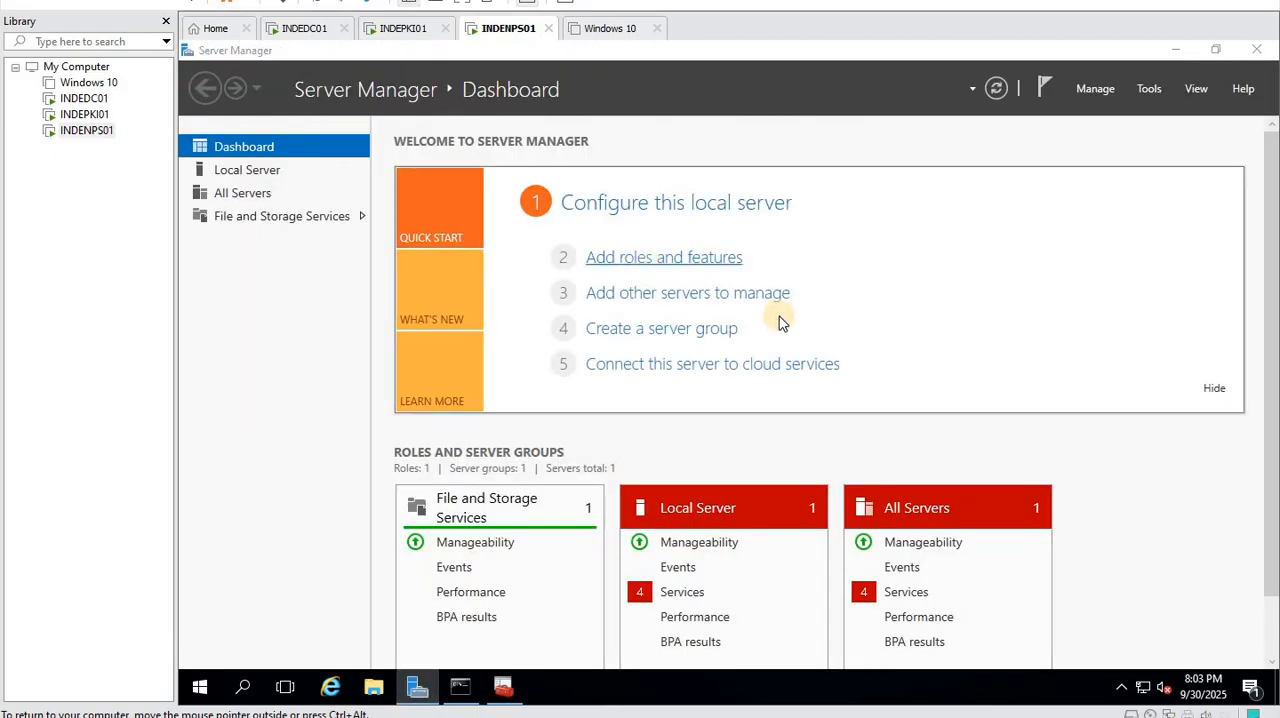
click(784, 634)
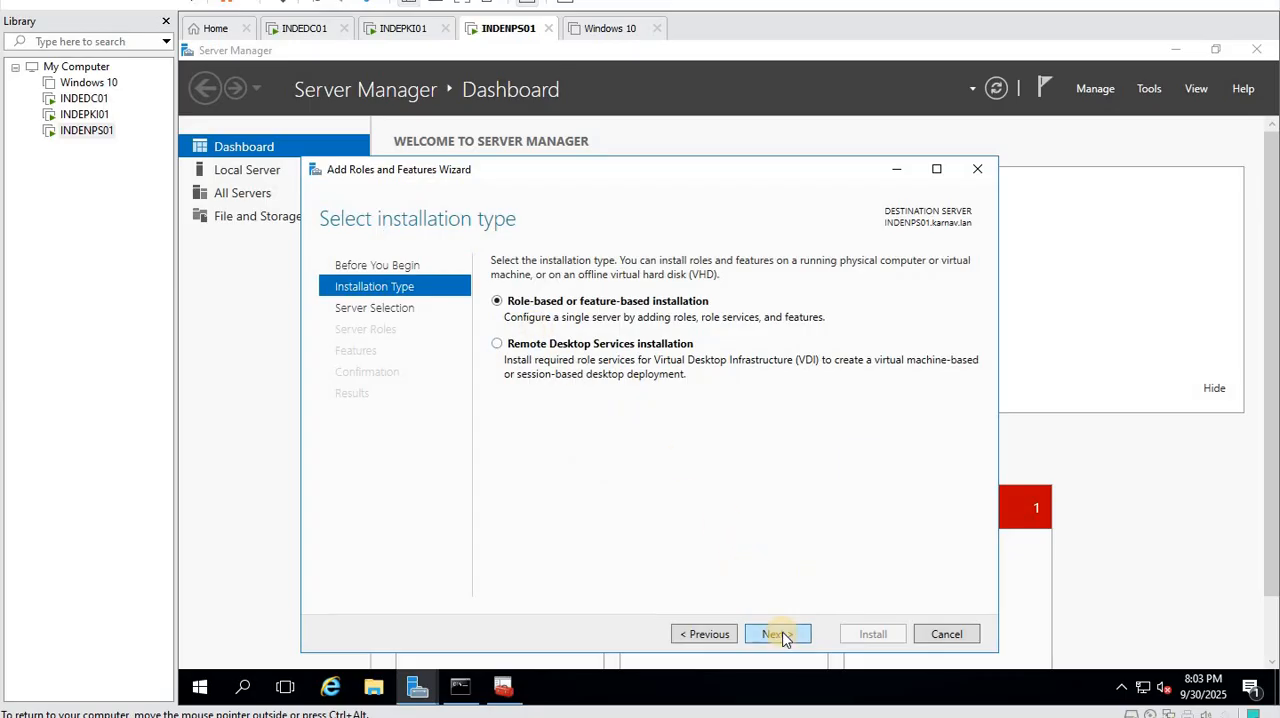
click(780, 635)
click(778, 635)
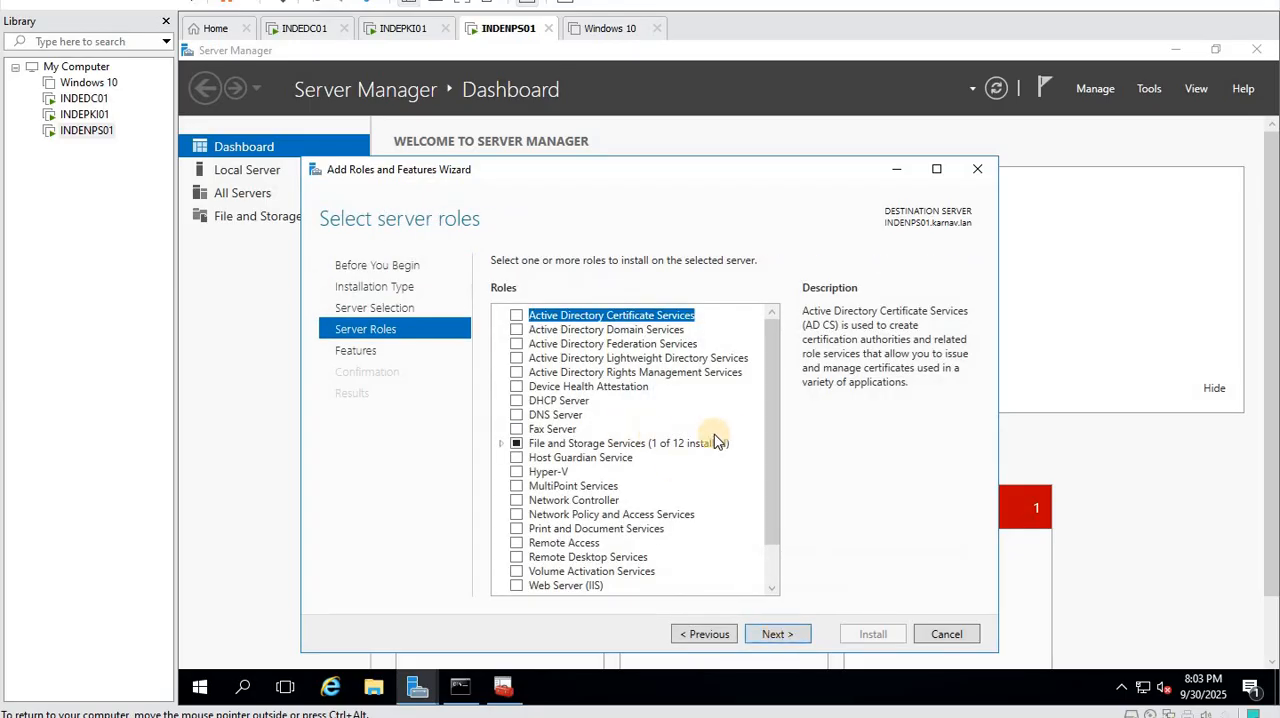
- Select the Network Policy and Access Services role with its management tools, keep the default features, and start the installation
click(516, 516)
click(687, 558)
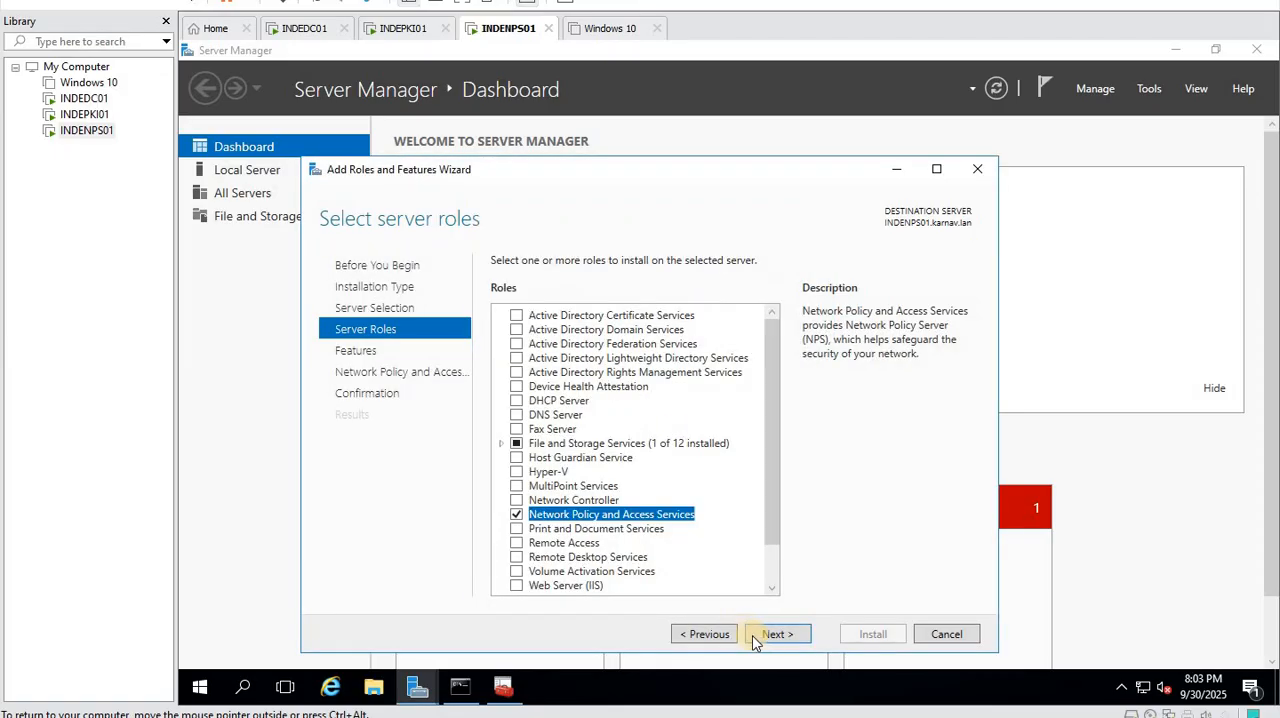
click(760, 637)
click(776, 637)
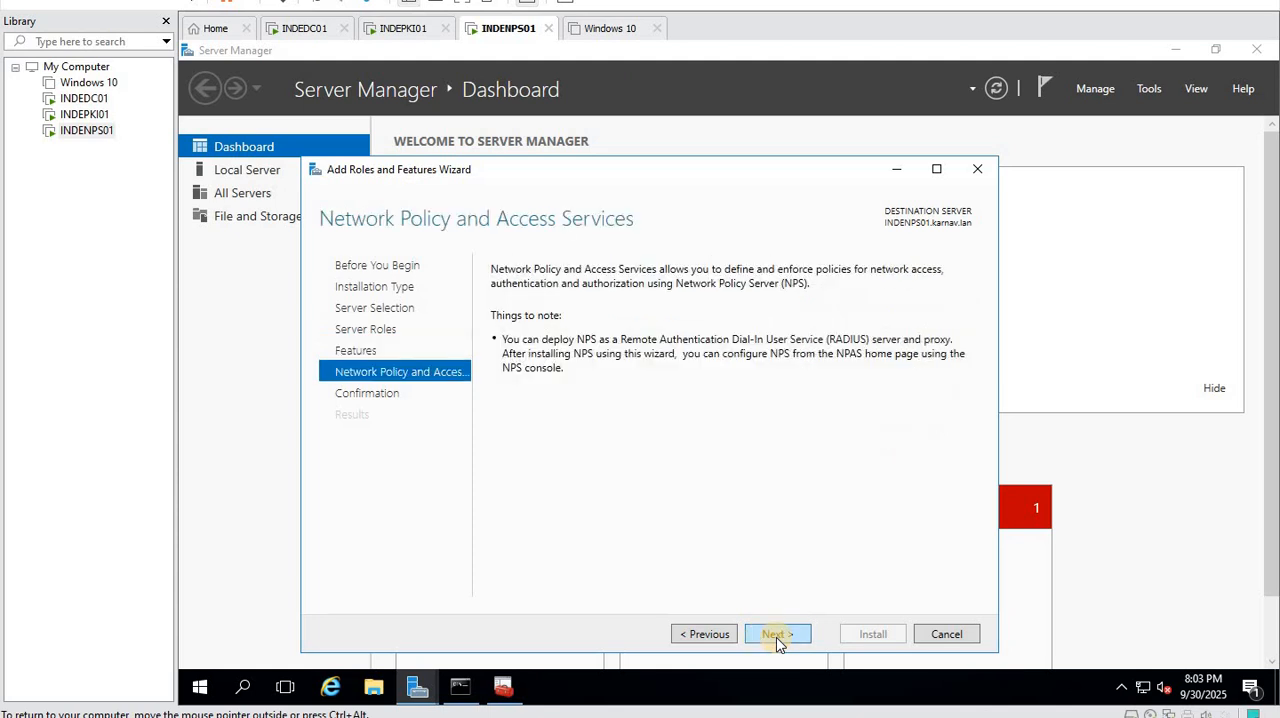
click(776, 637)
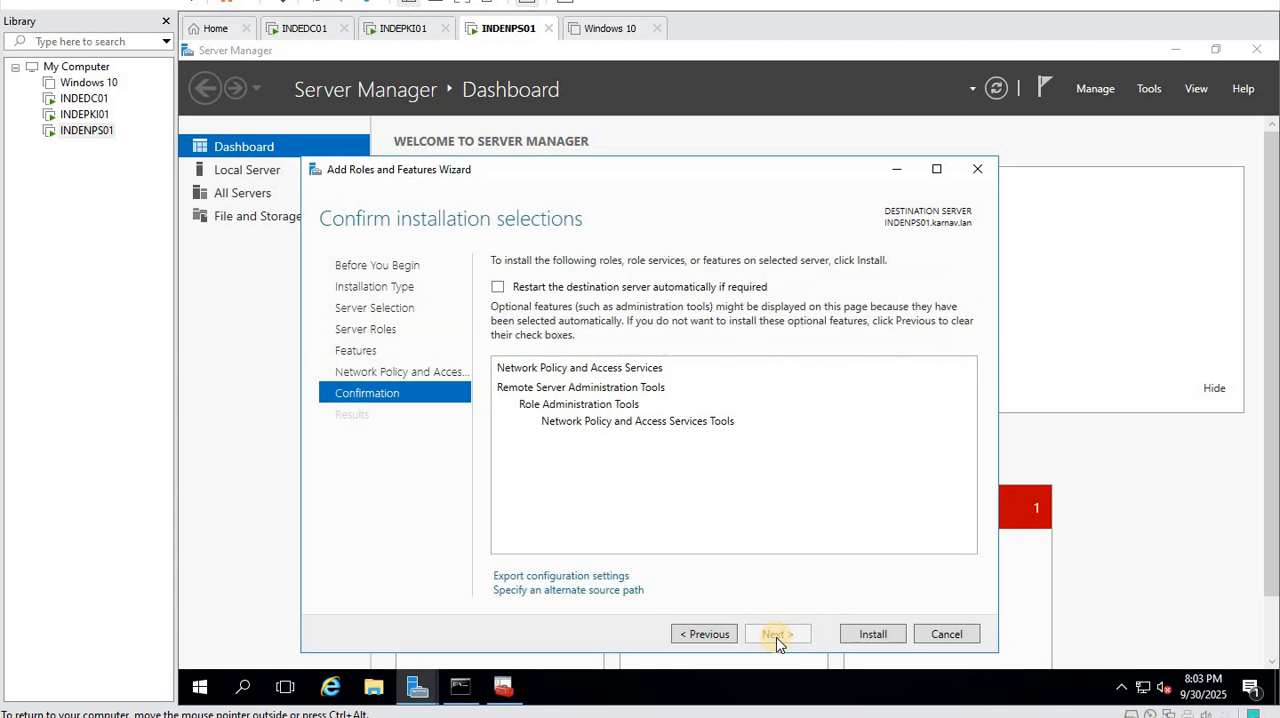
click(870, 634)
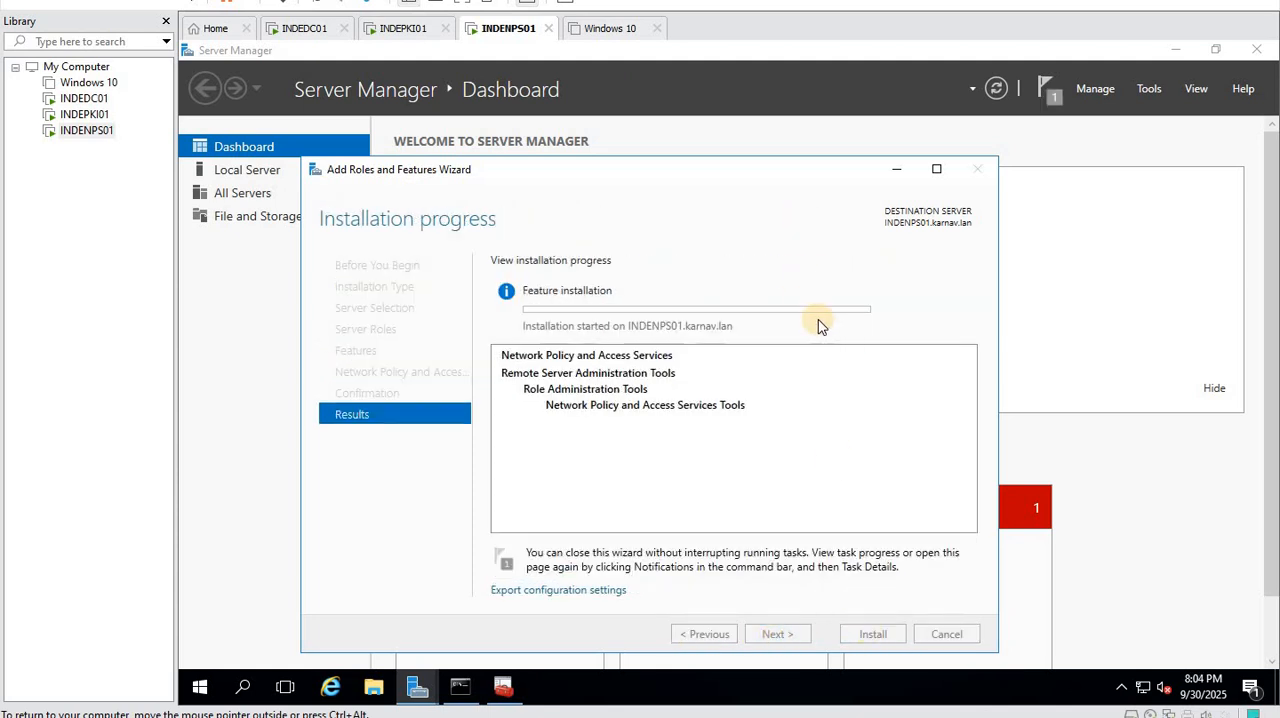
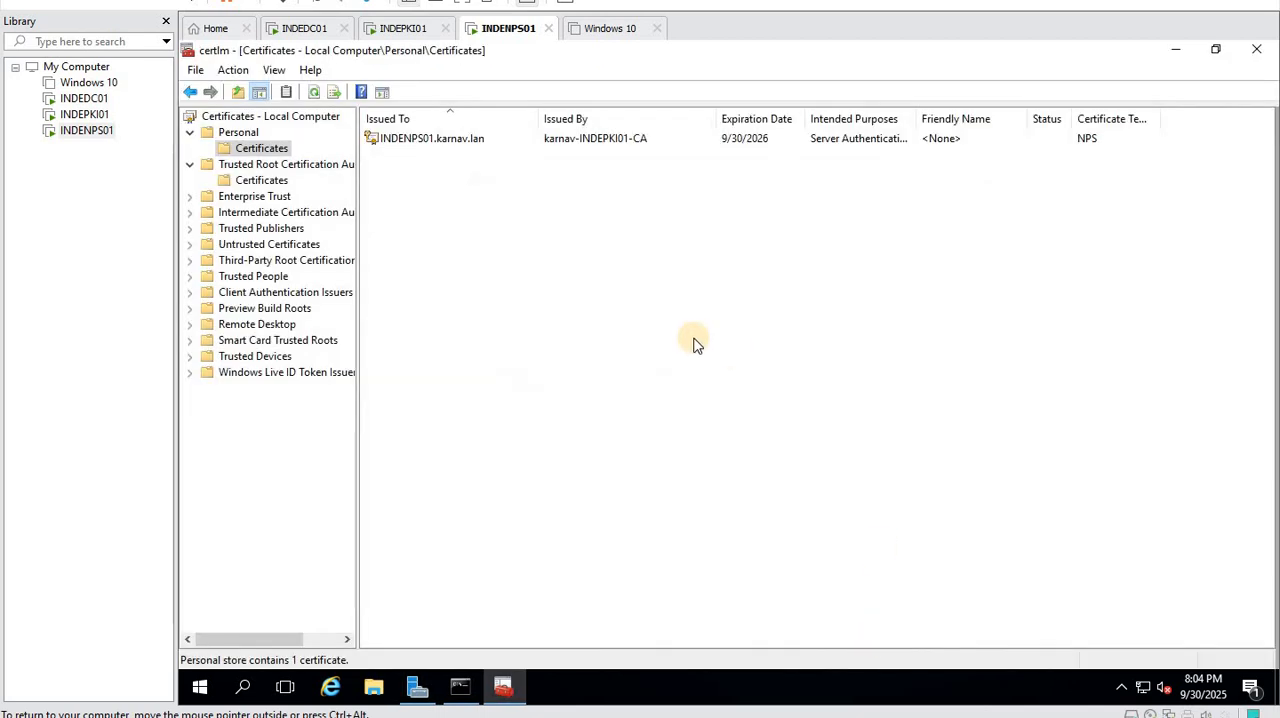
- Close the local computer certificates console and open the Network Policy Server console from Server Manager
click(1264, 50)
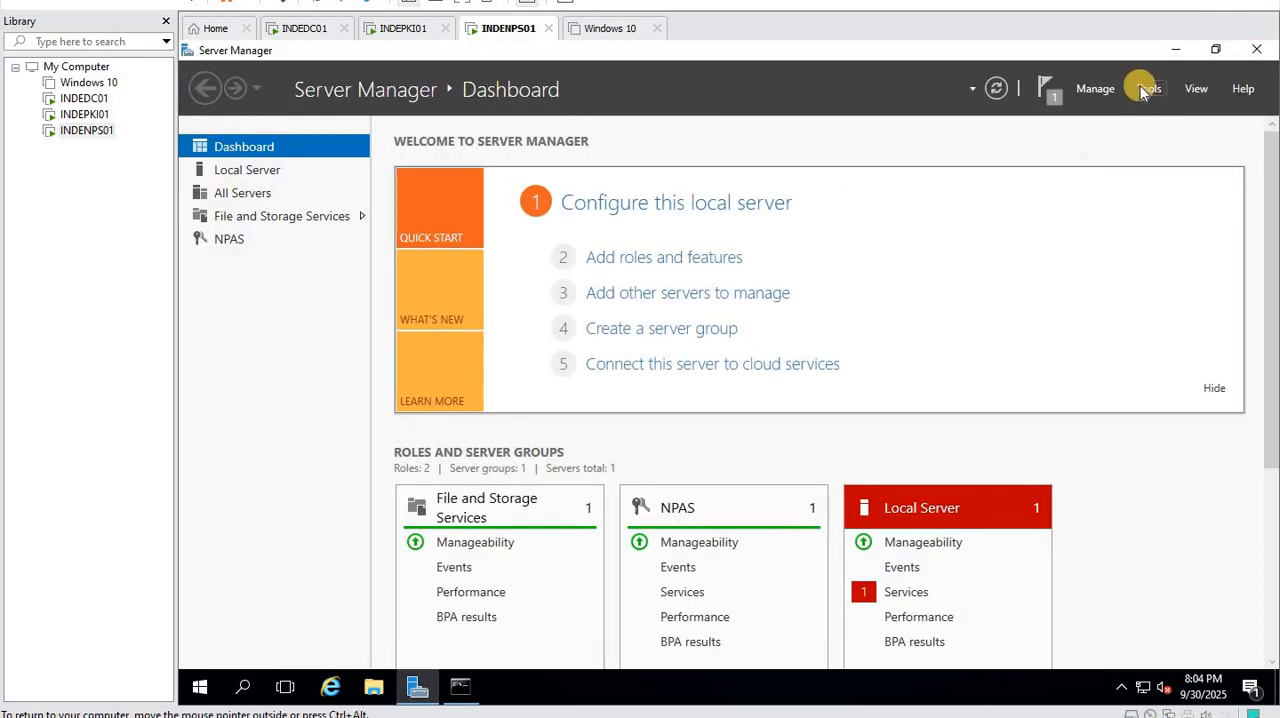
click(1143, 90)
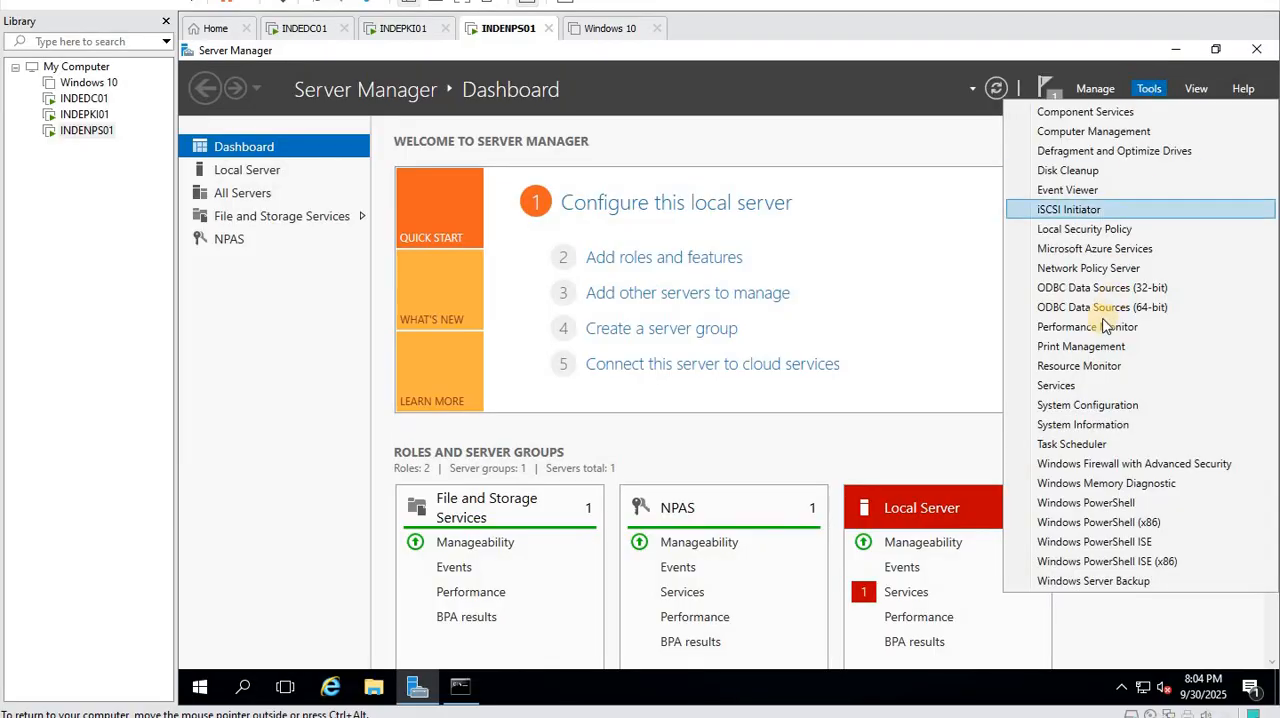
click(1095, 265)
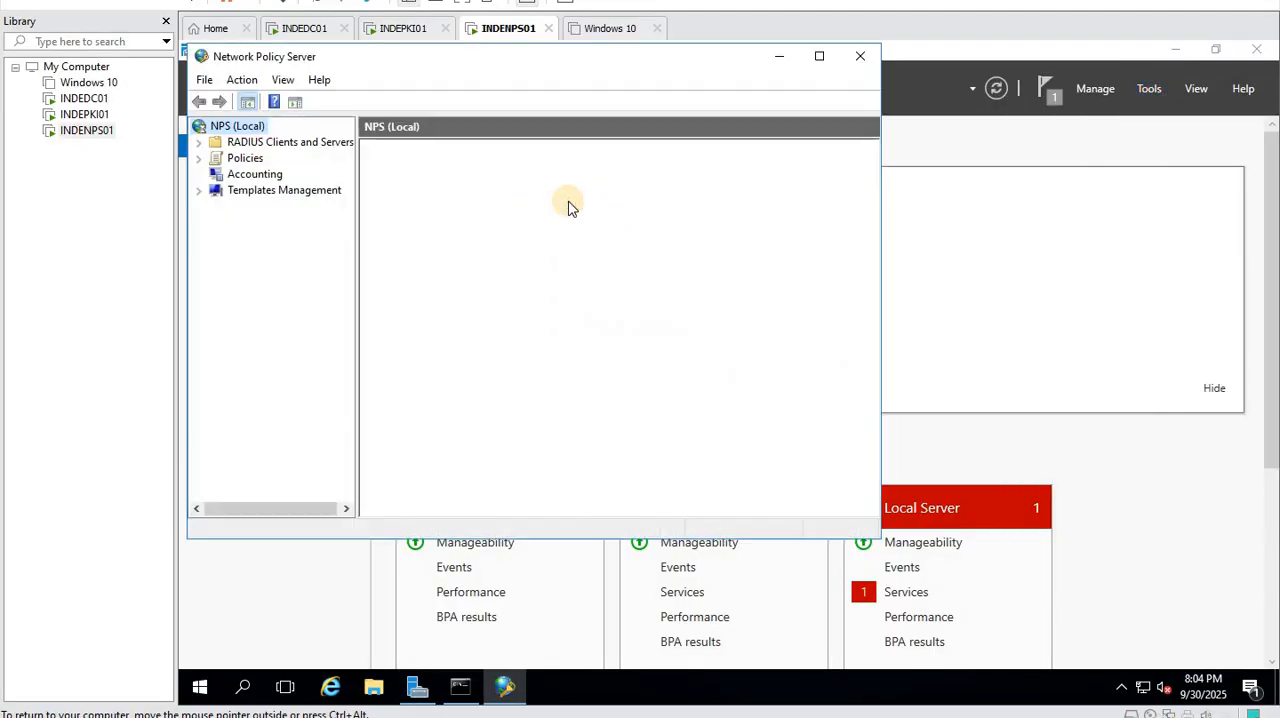
- Start a new RADIUS client with the friendly name Hello and the address 192.168.1.254
double_click(256, 143)
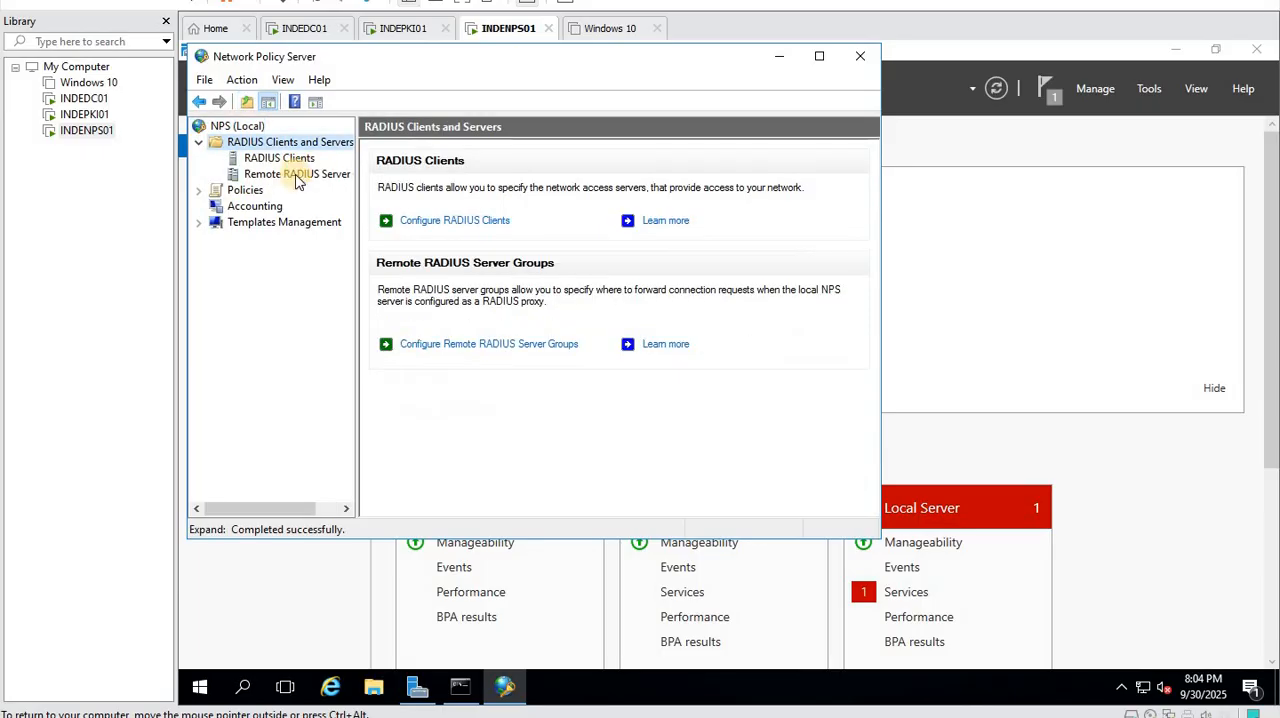
click(271, 162)
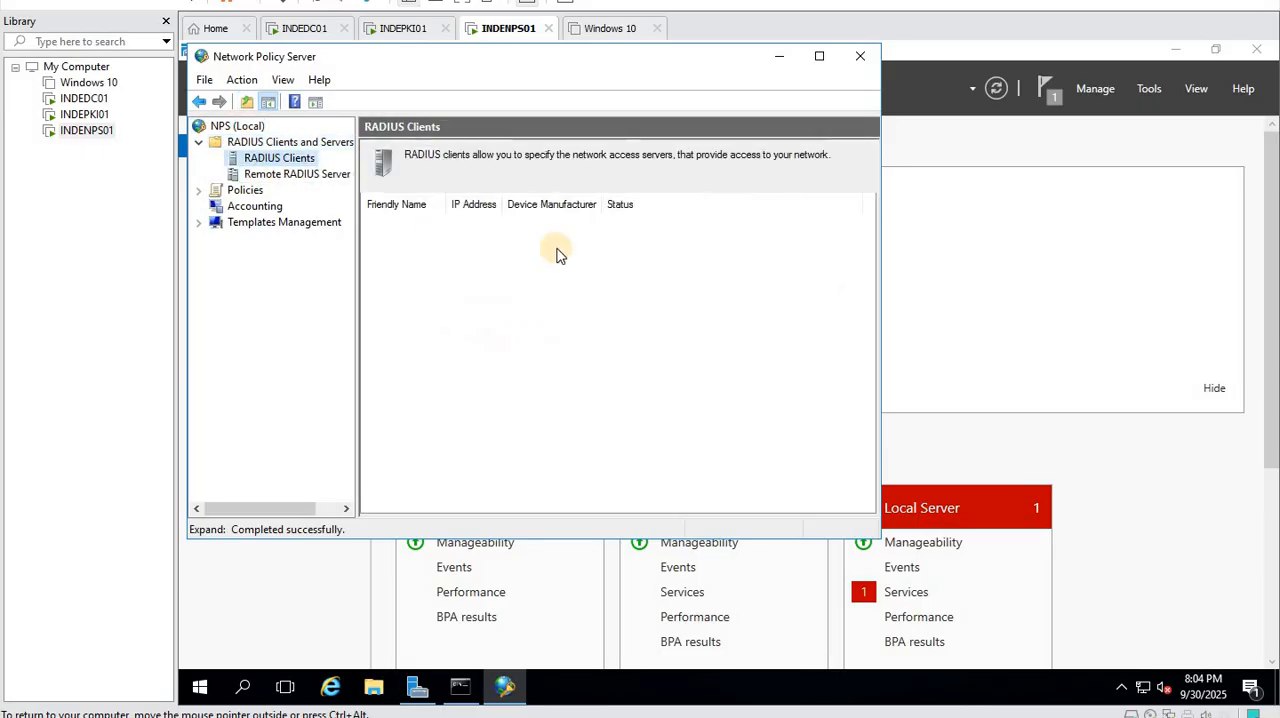
right_click(287, 163)
click(322, 170)
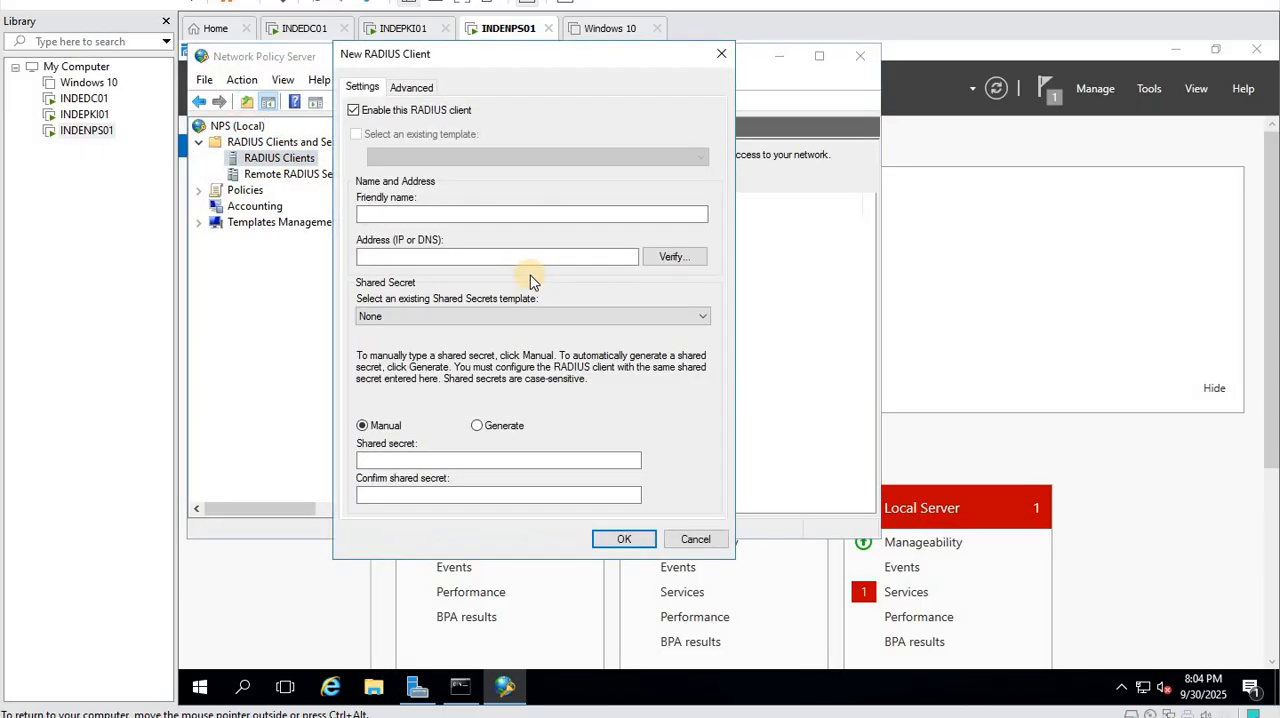
click(387, 215)
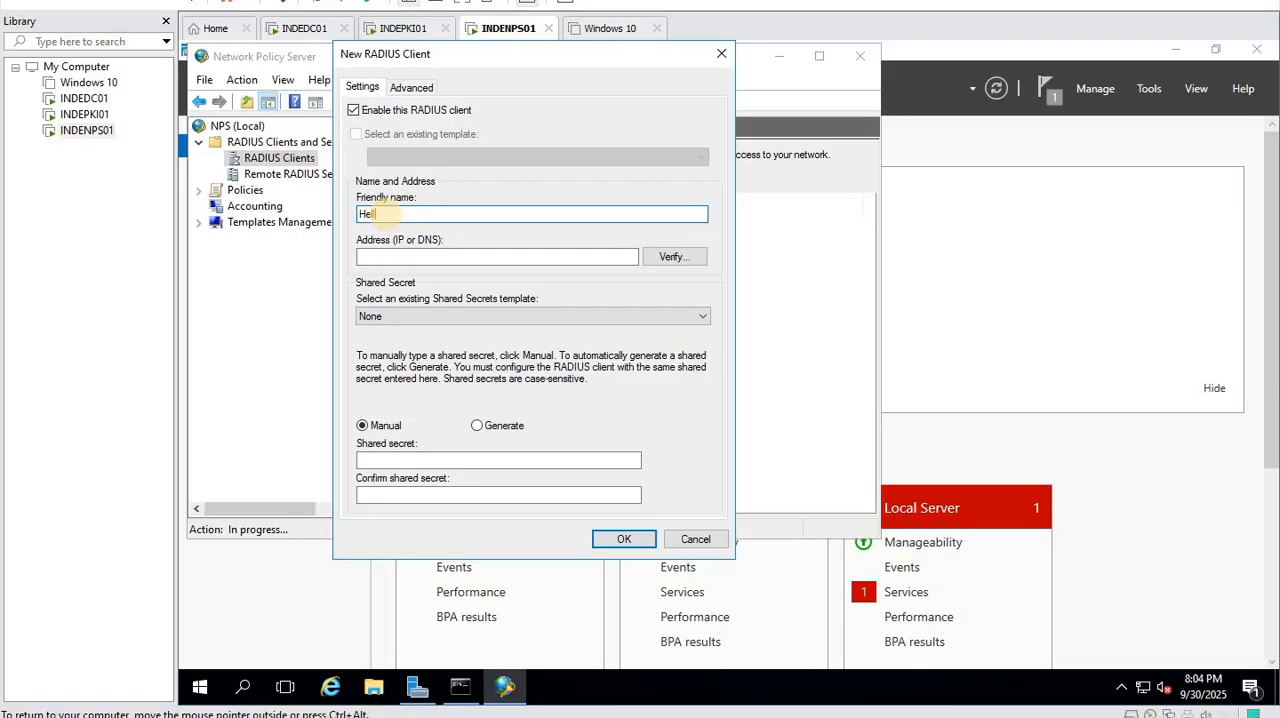
click(370, 257)
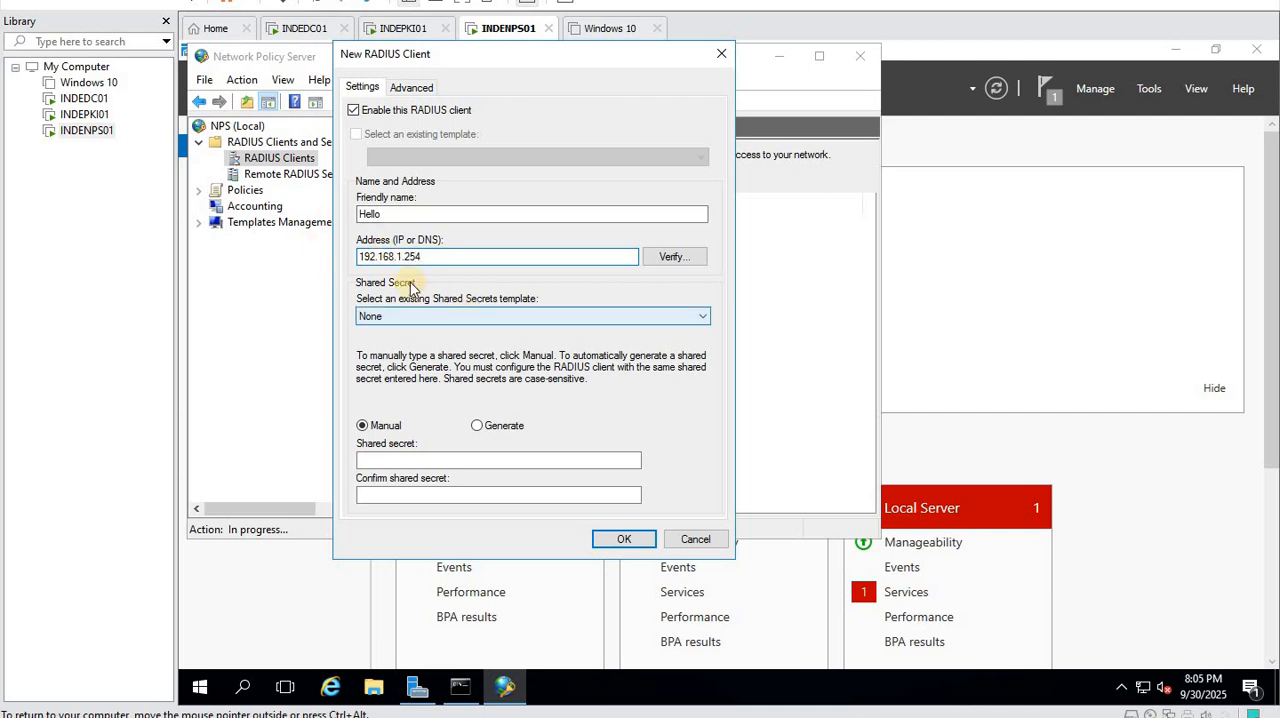
drag(445, 257, 297, 283)
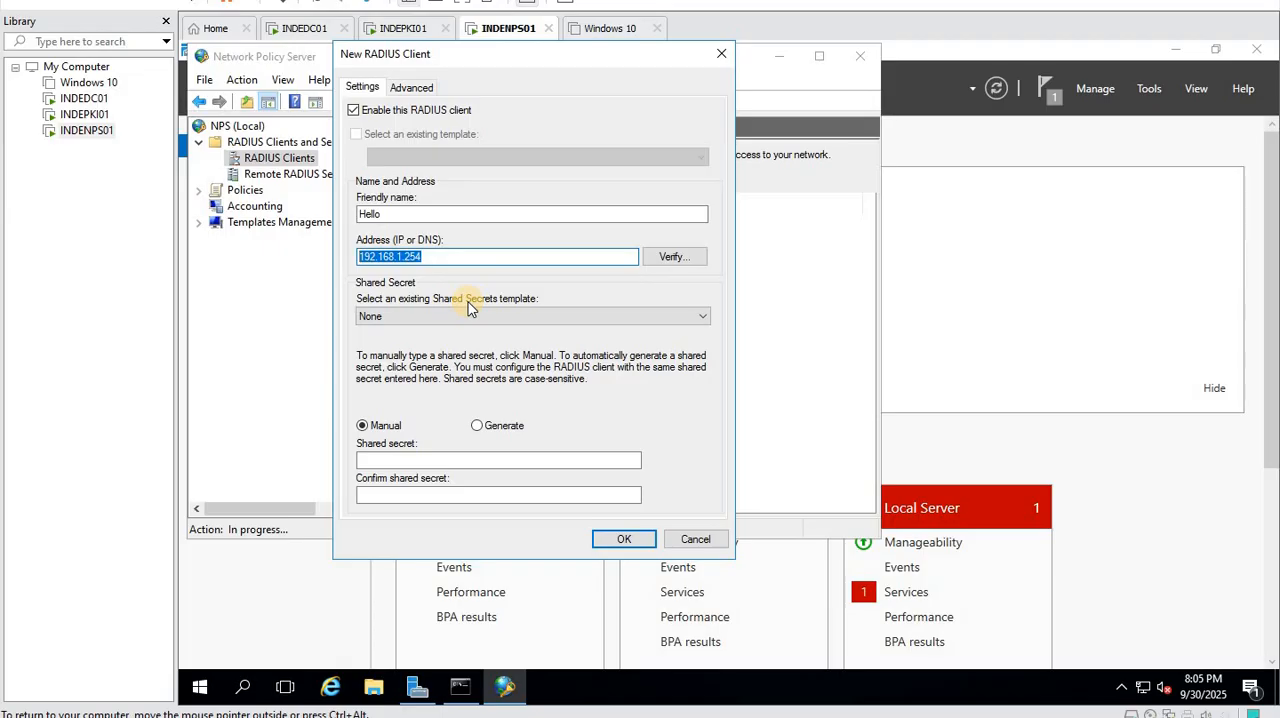
- Enter and confirm the RADIUS client's shared secret manually, keep RADIUS Standard as the vendor, and create the client
click(393, 460)
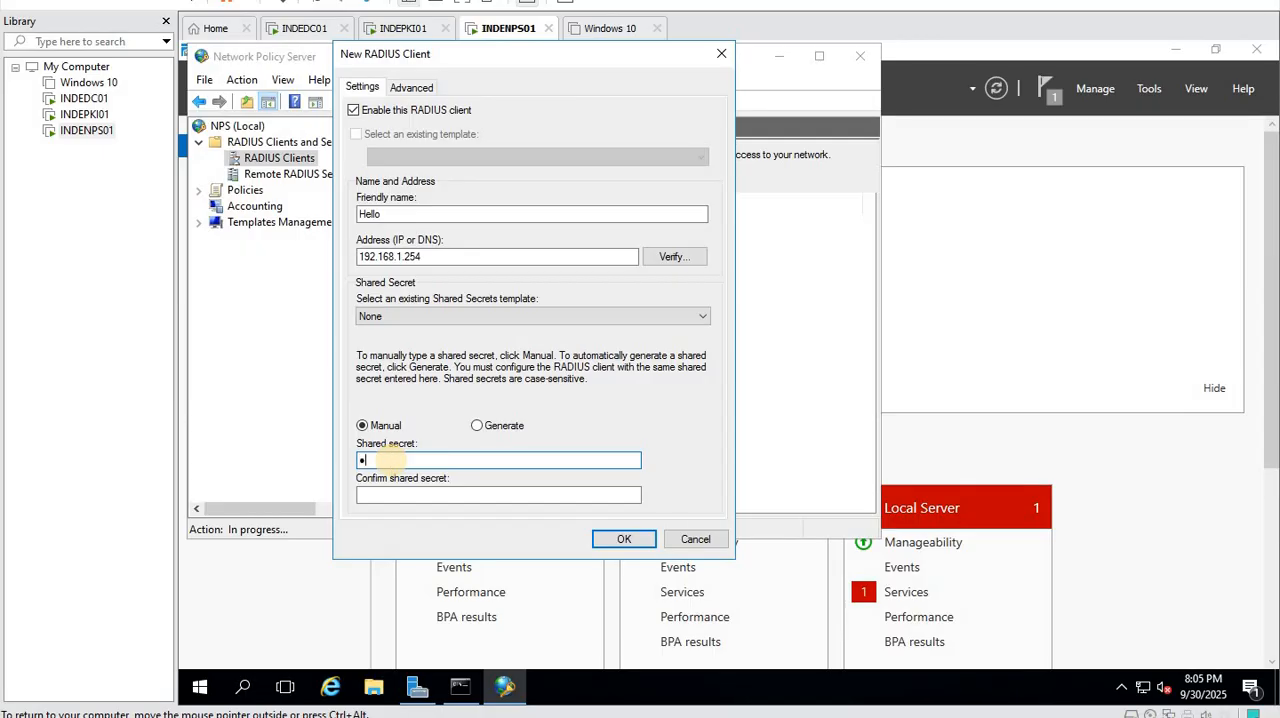
key(Tab)
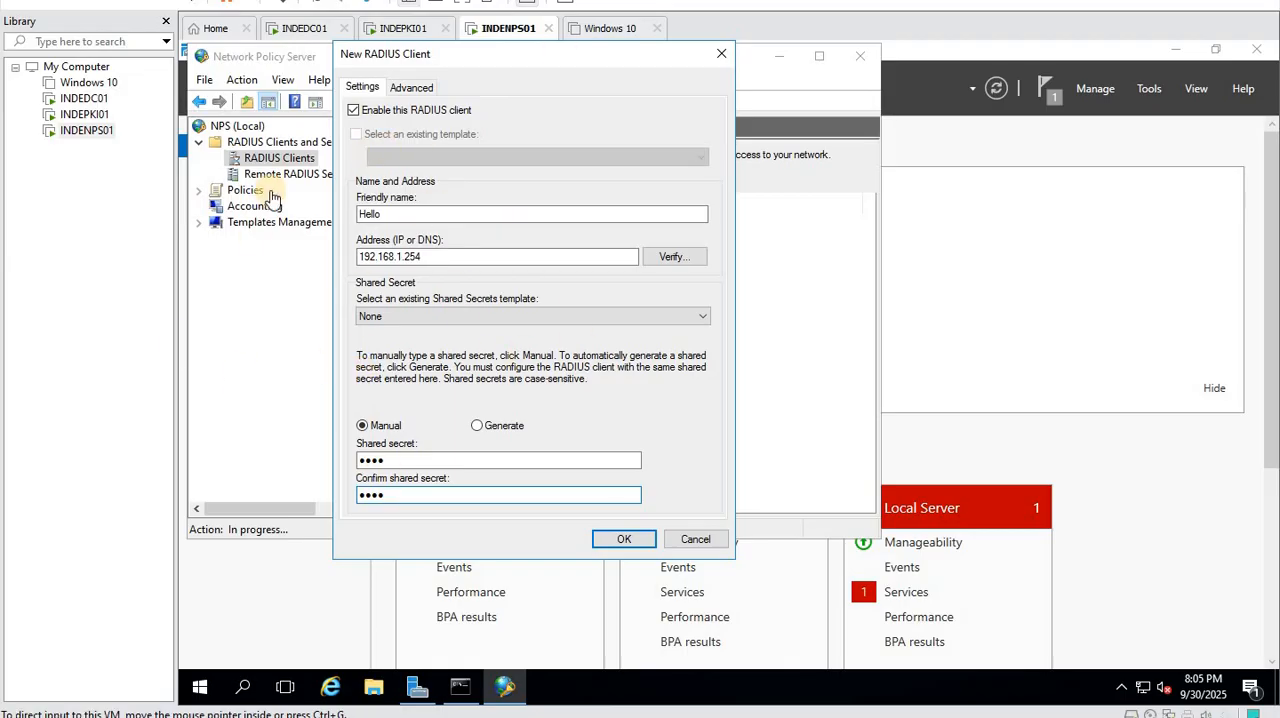
click(390, 460)
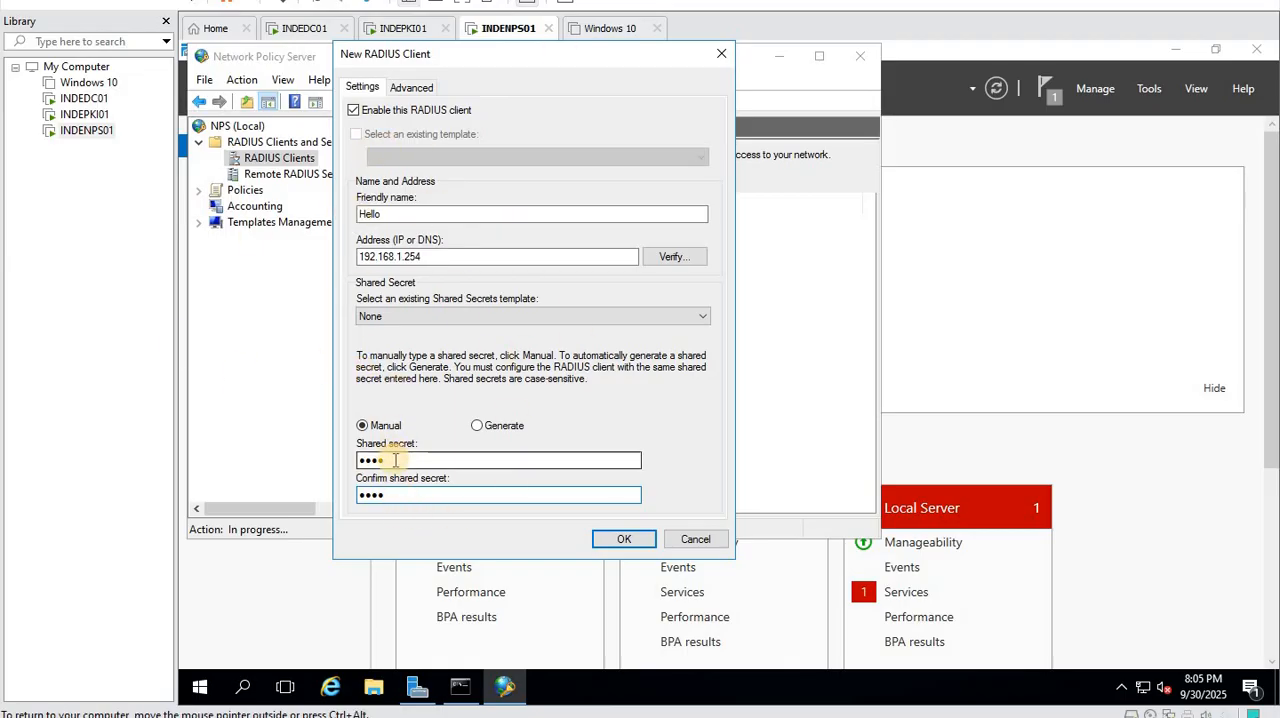
key(ctrl+a)
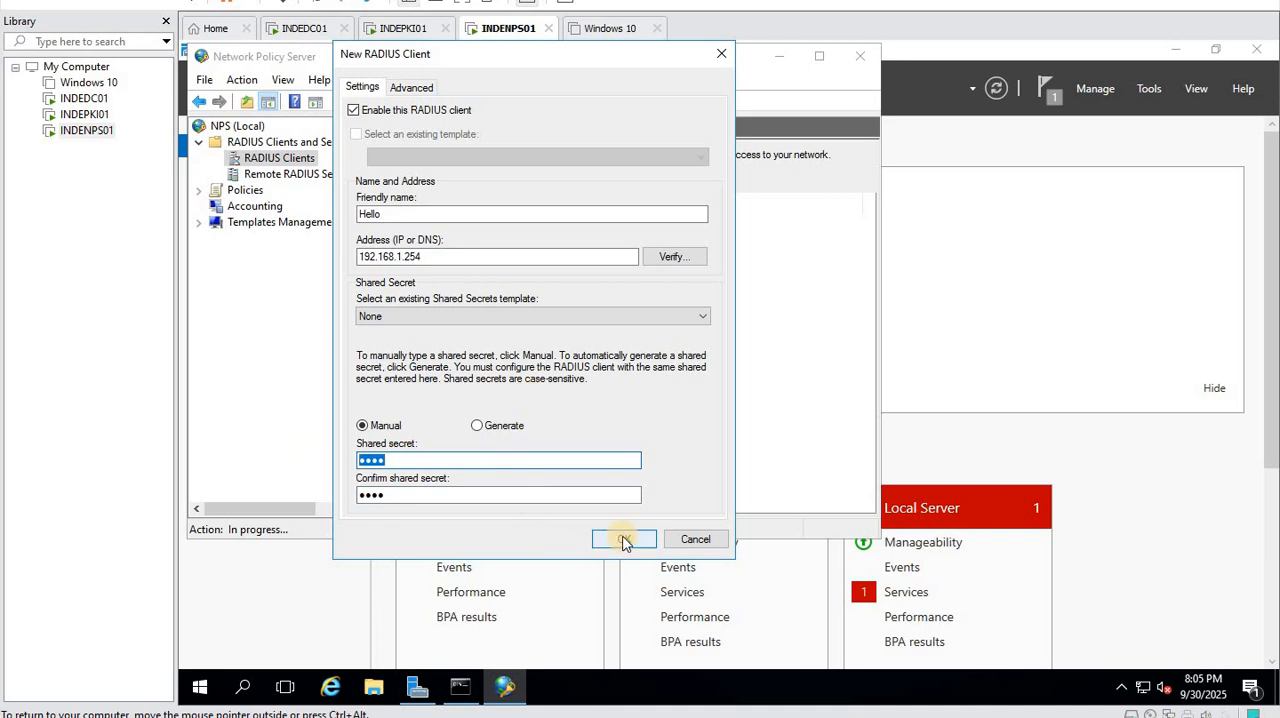
drag(445, 257, 300, 270)
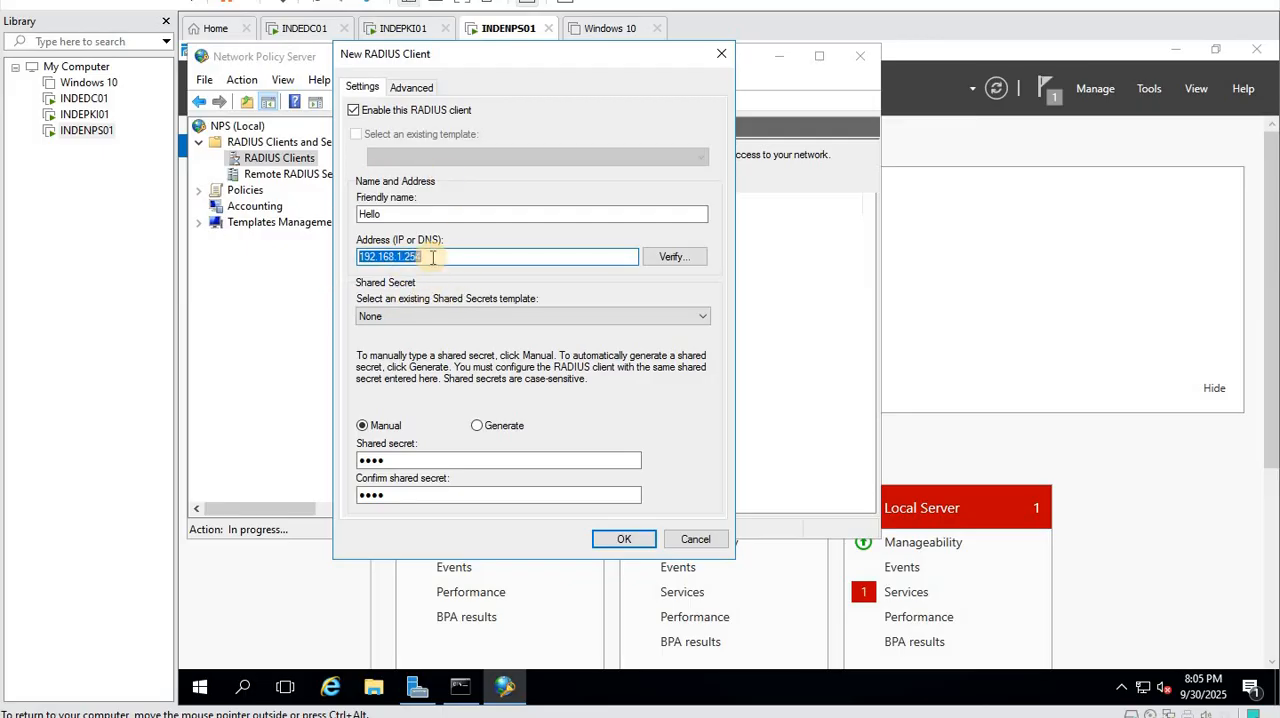
click(411, 88)
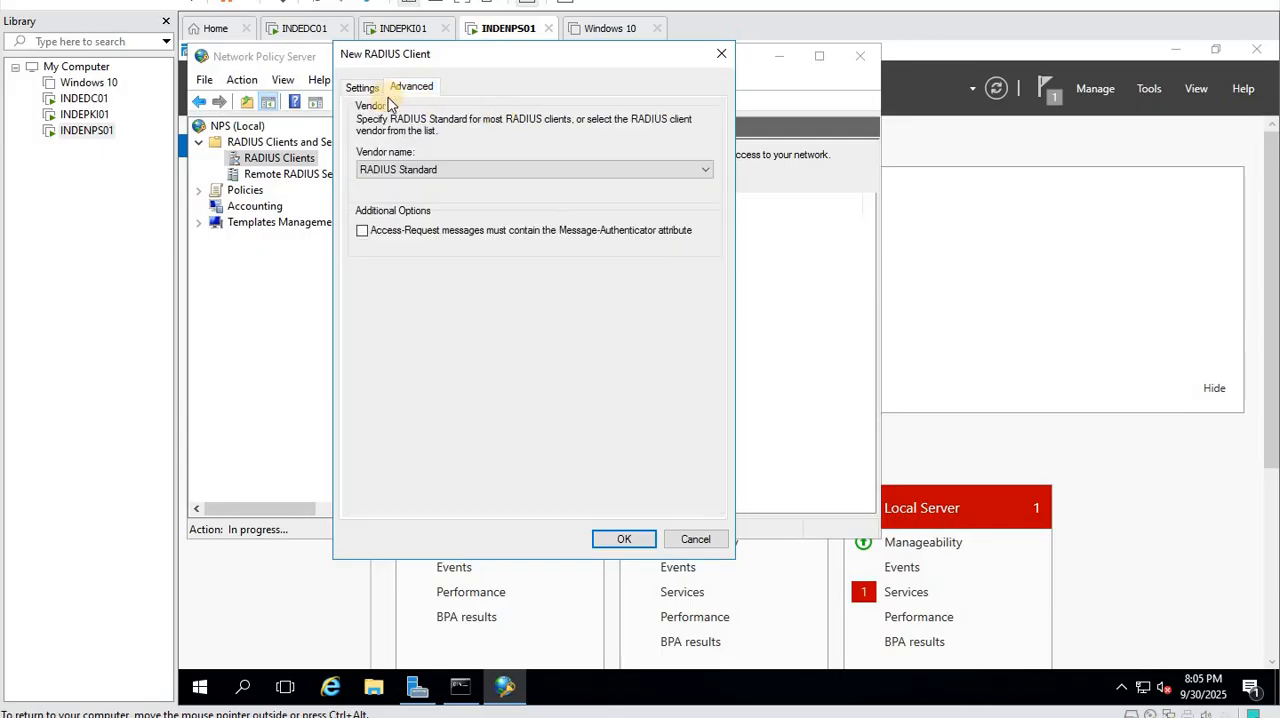
click(362, 87)
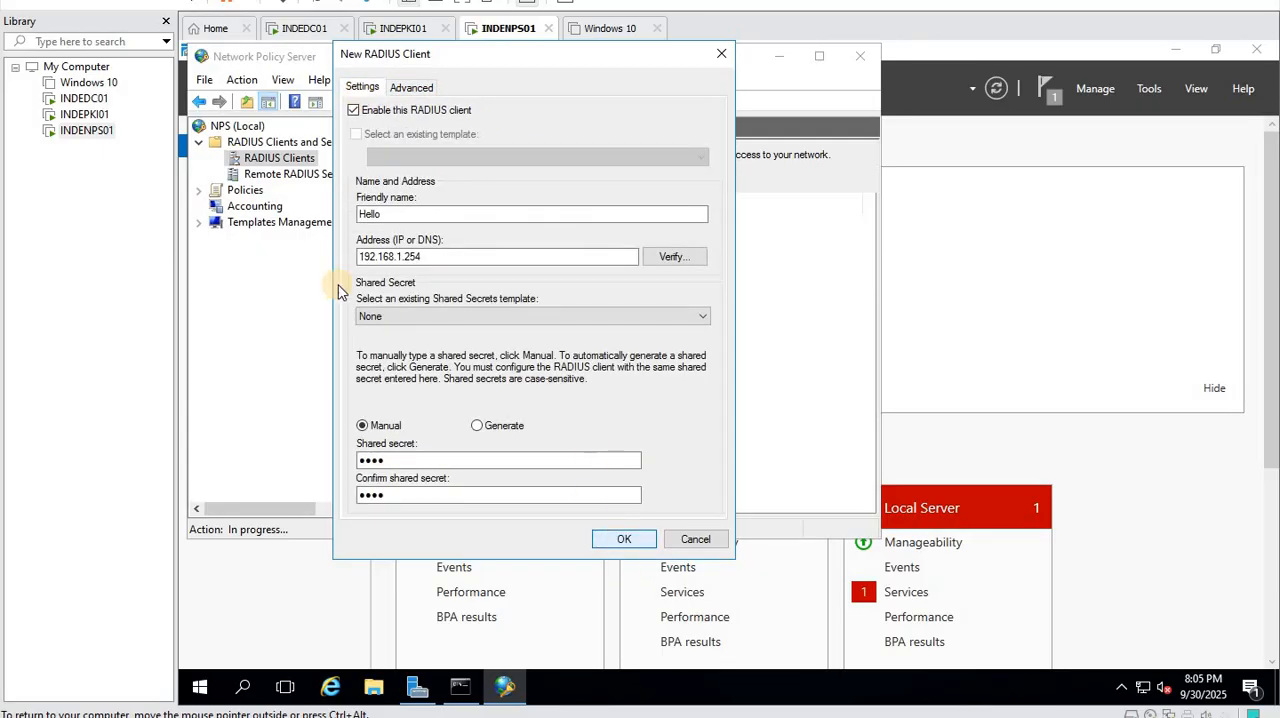
key(Return)
- Disable the network policies Connections to Microsoft Routing and Remote Access server and Connections to other access servers
click(282, 174)
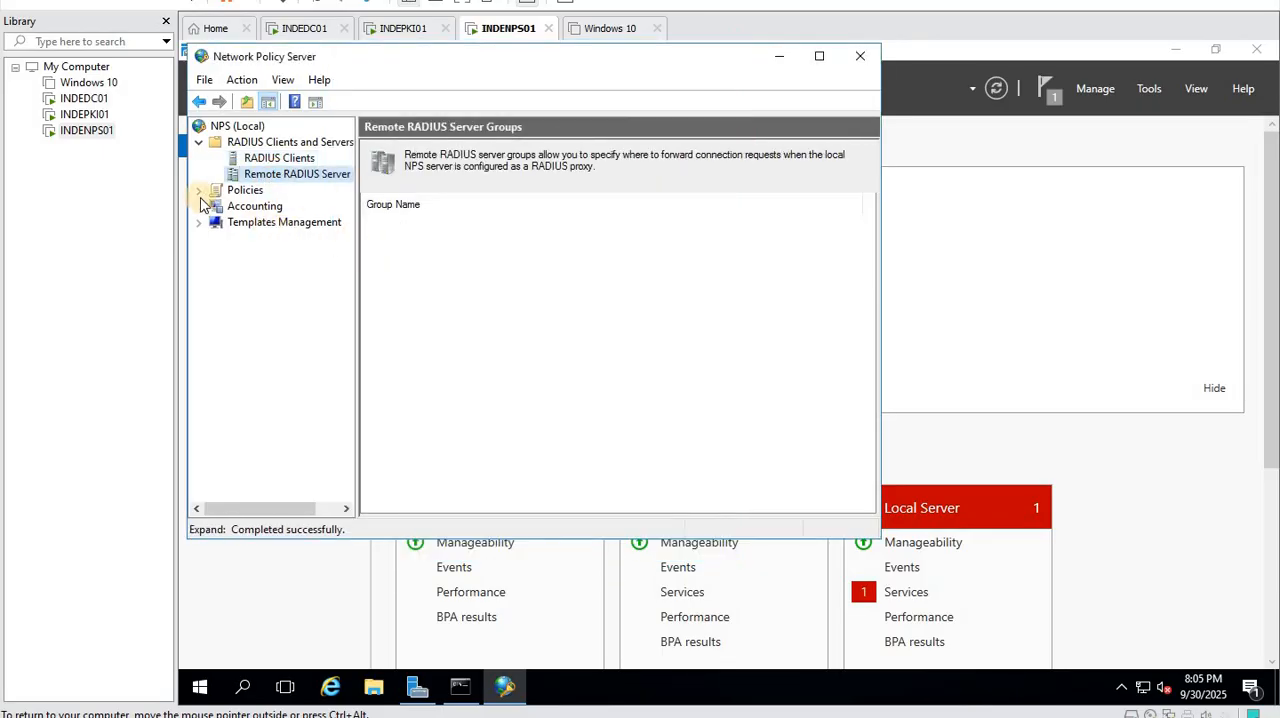
click(199, 191)
click(280, 222)
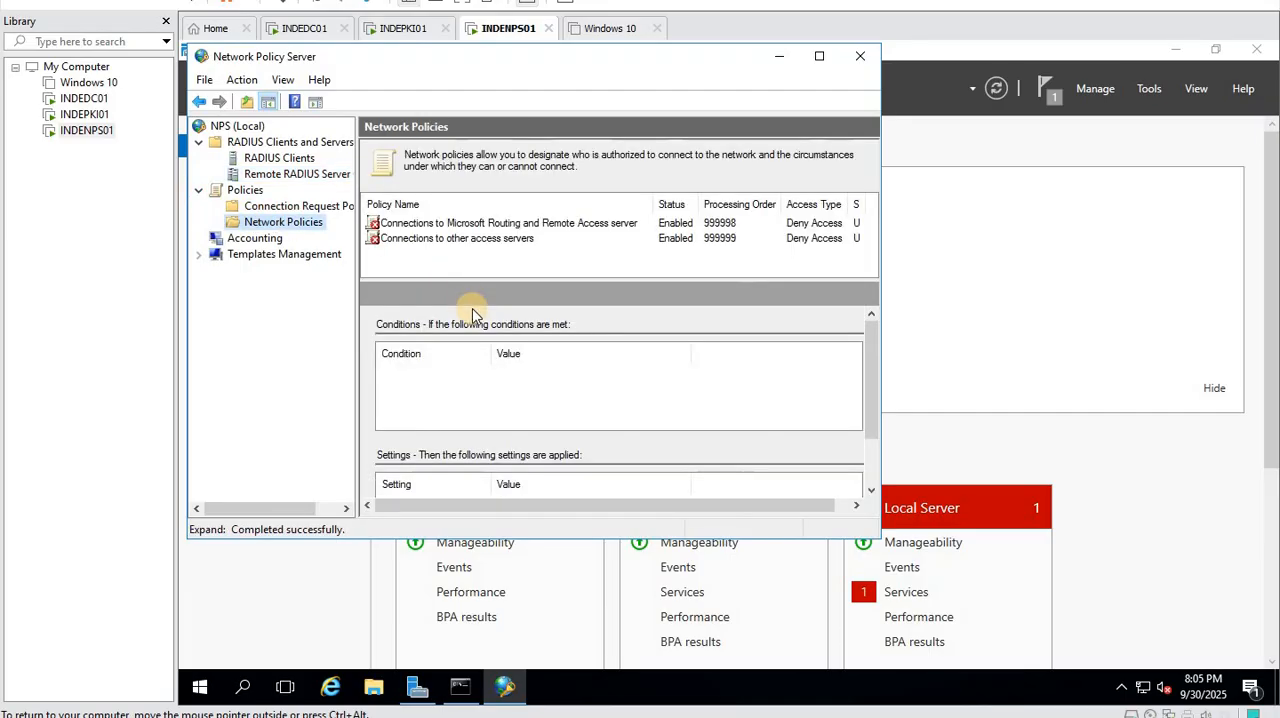
double_click(431, 224)
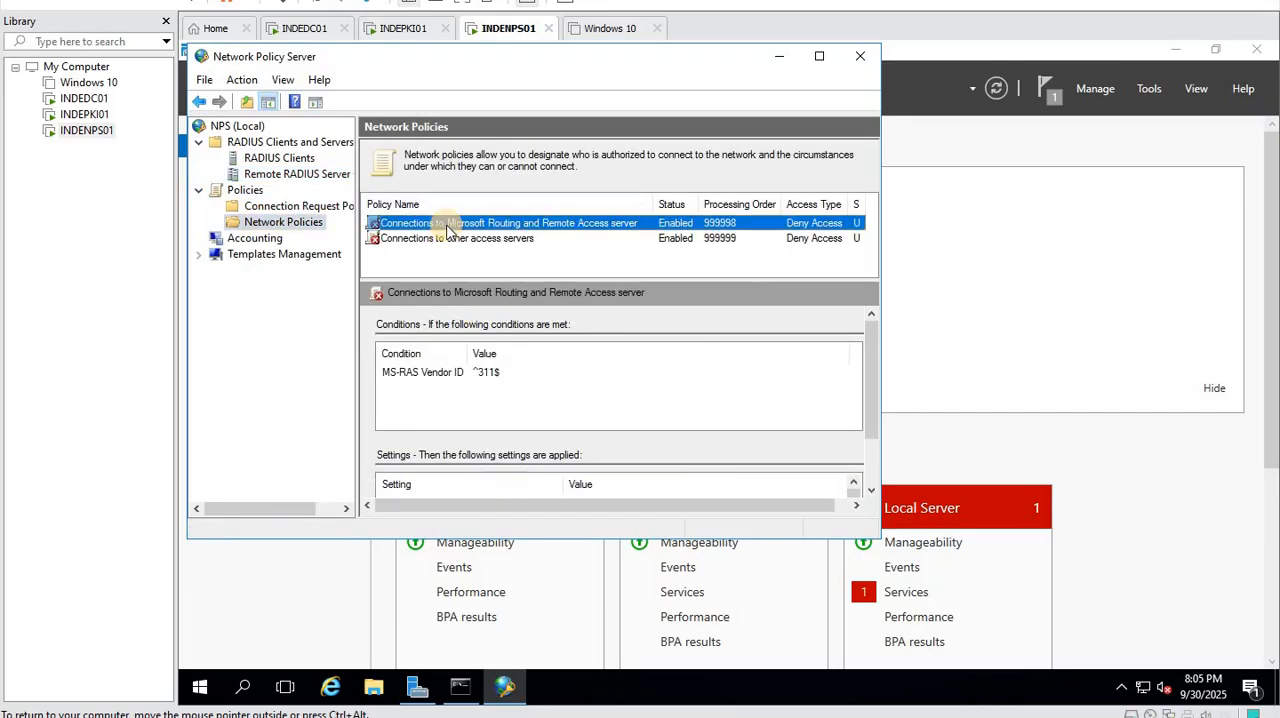
click(245, 187)
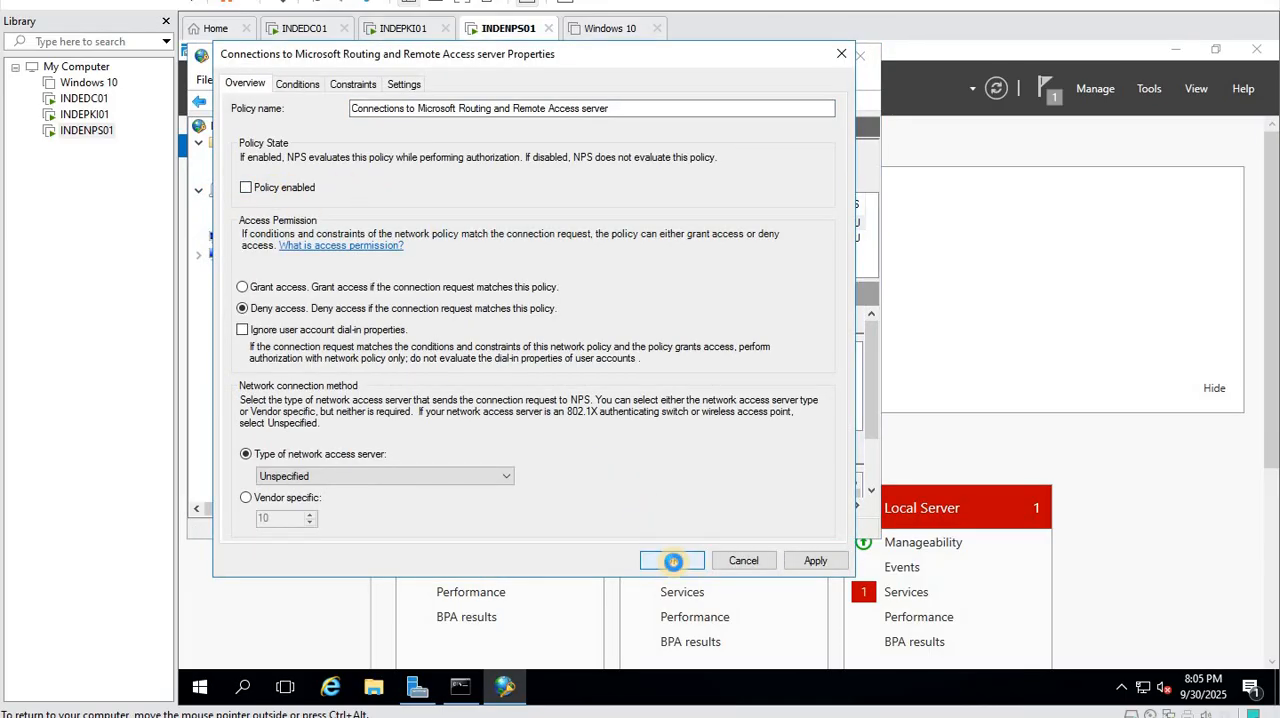
click(672, 560)
double_click(403, 240)
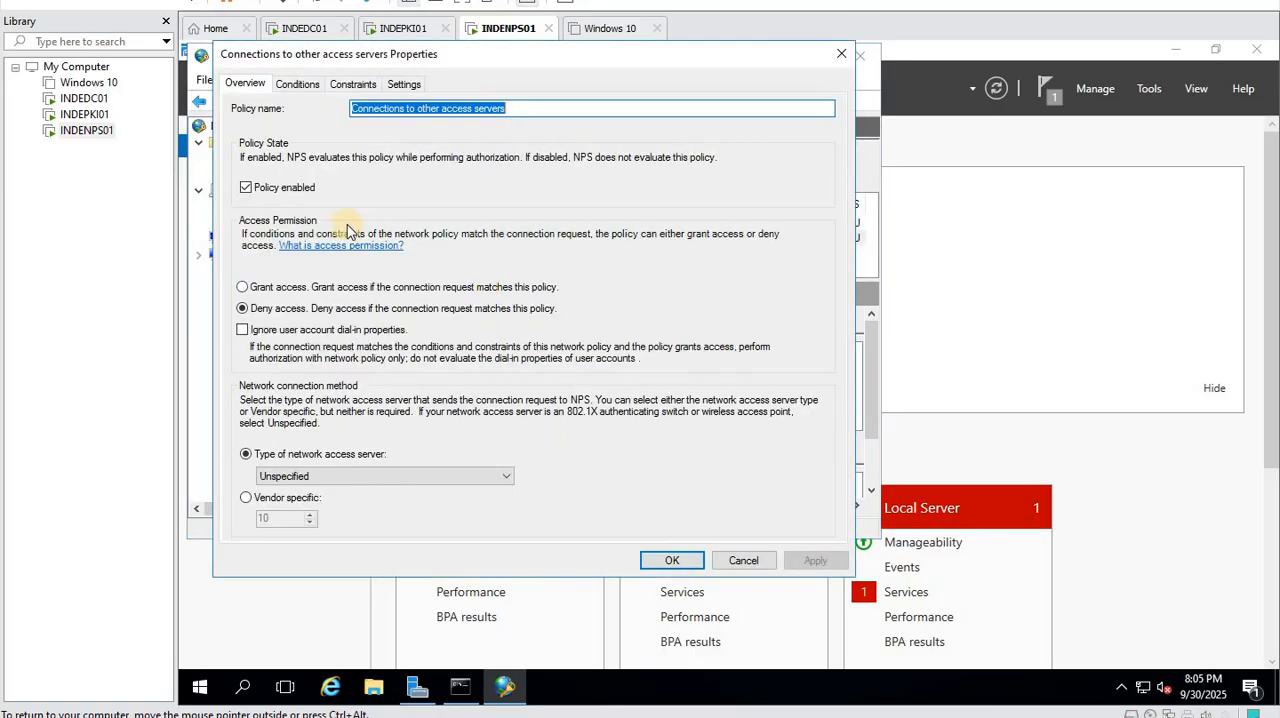
click(267, 190)
click(665, 561)
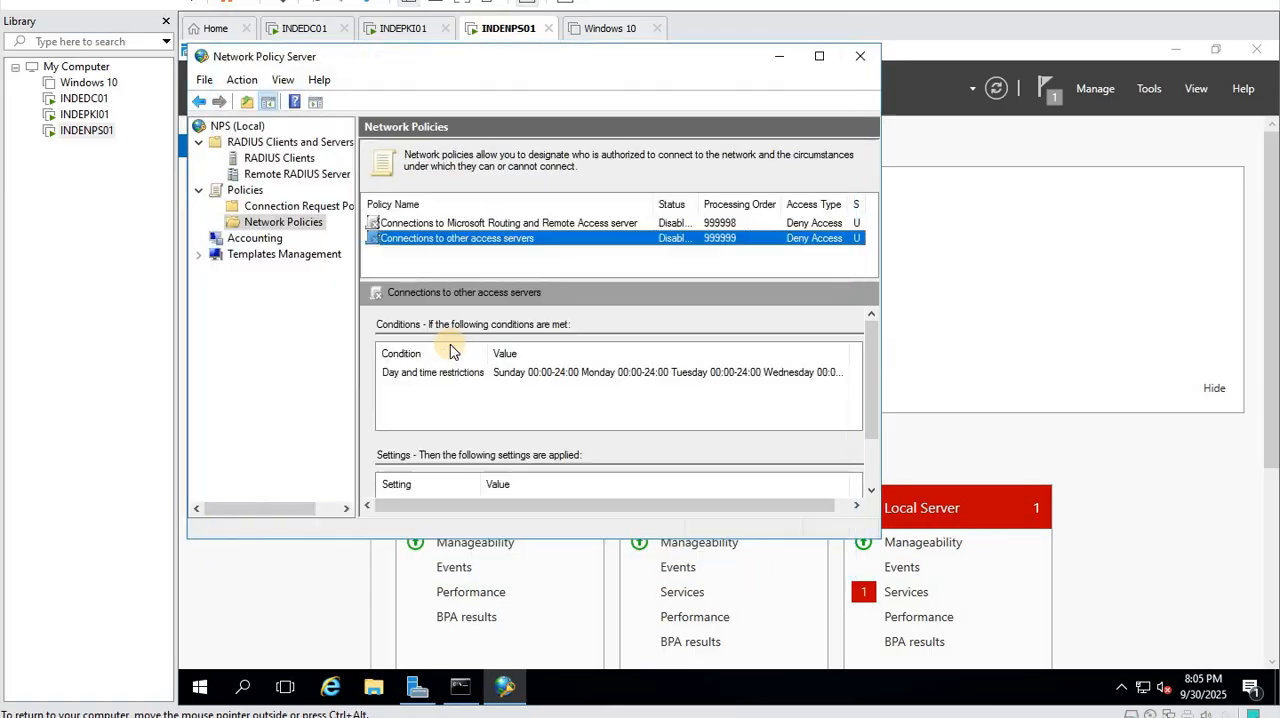
- Start a new network policy named MyWireless with the network access server type left as Unspecified
right_click(310, 228)
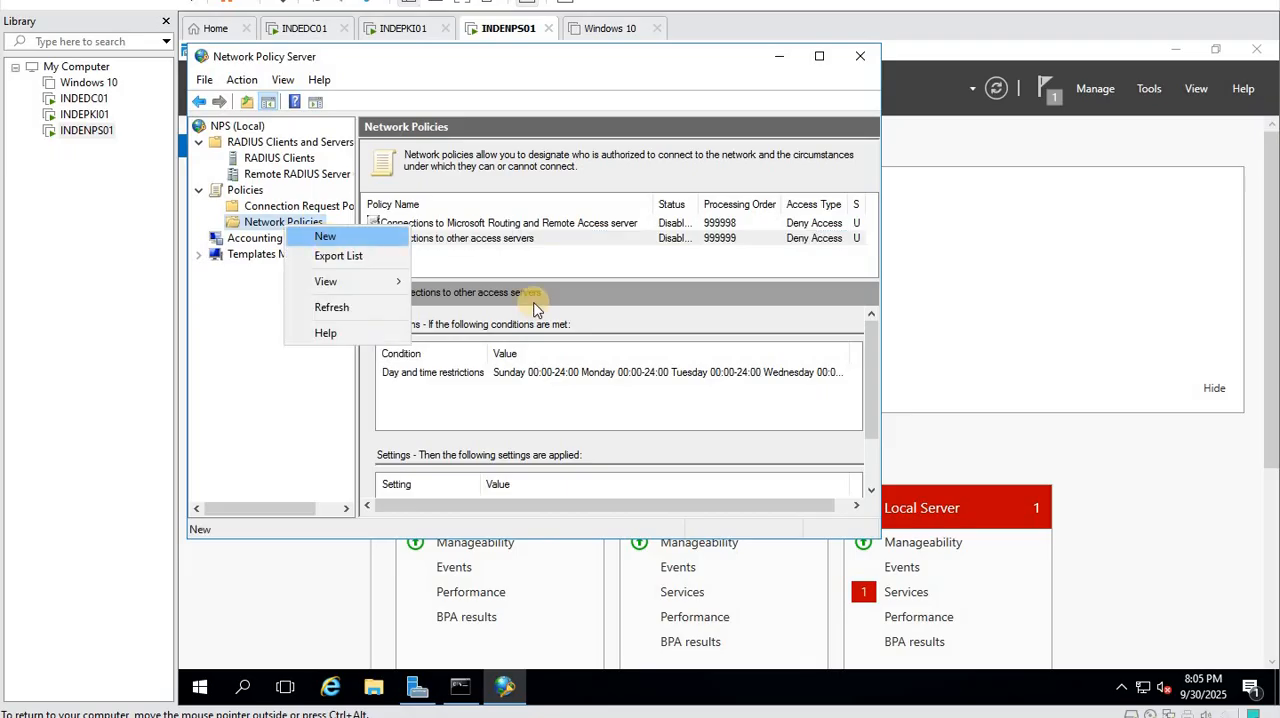
click(330, 236)
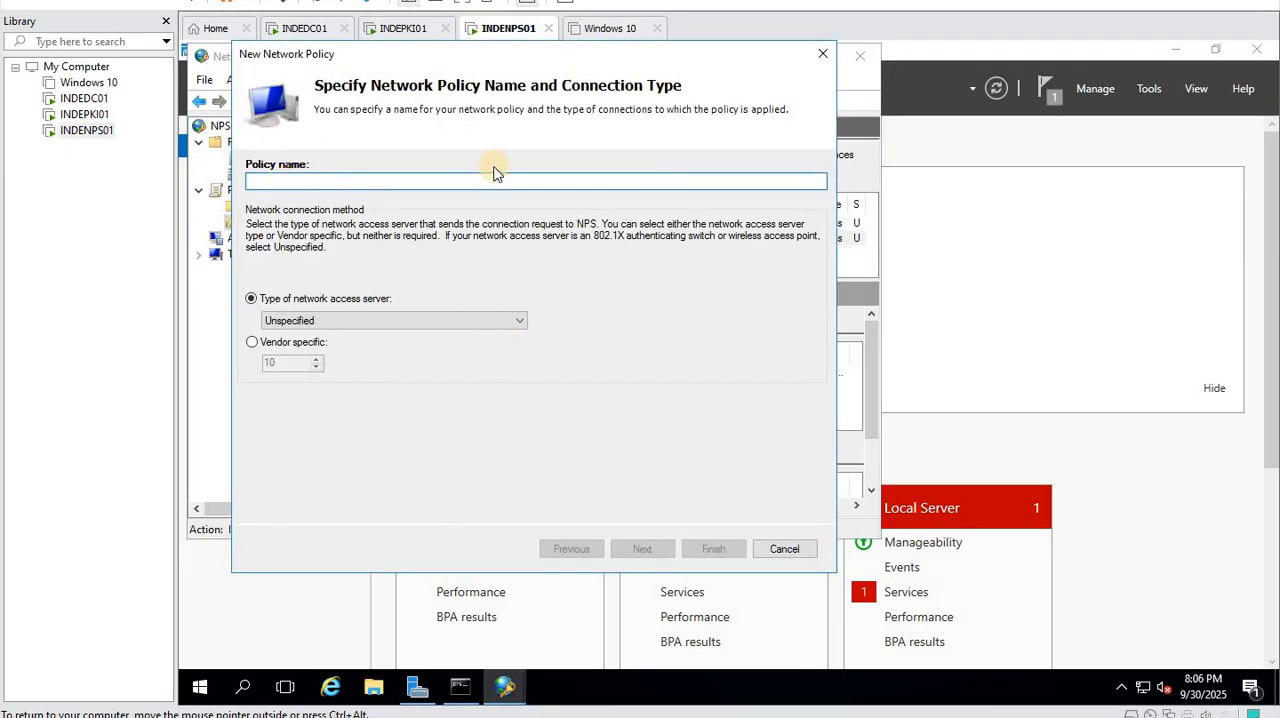
text(H)
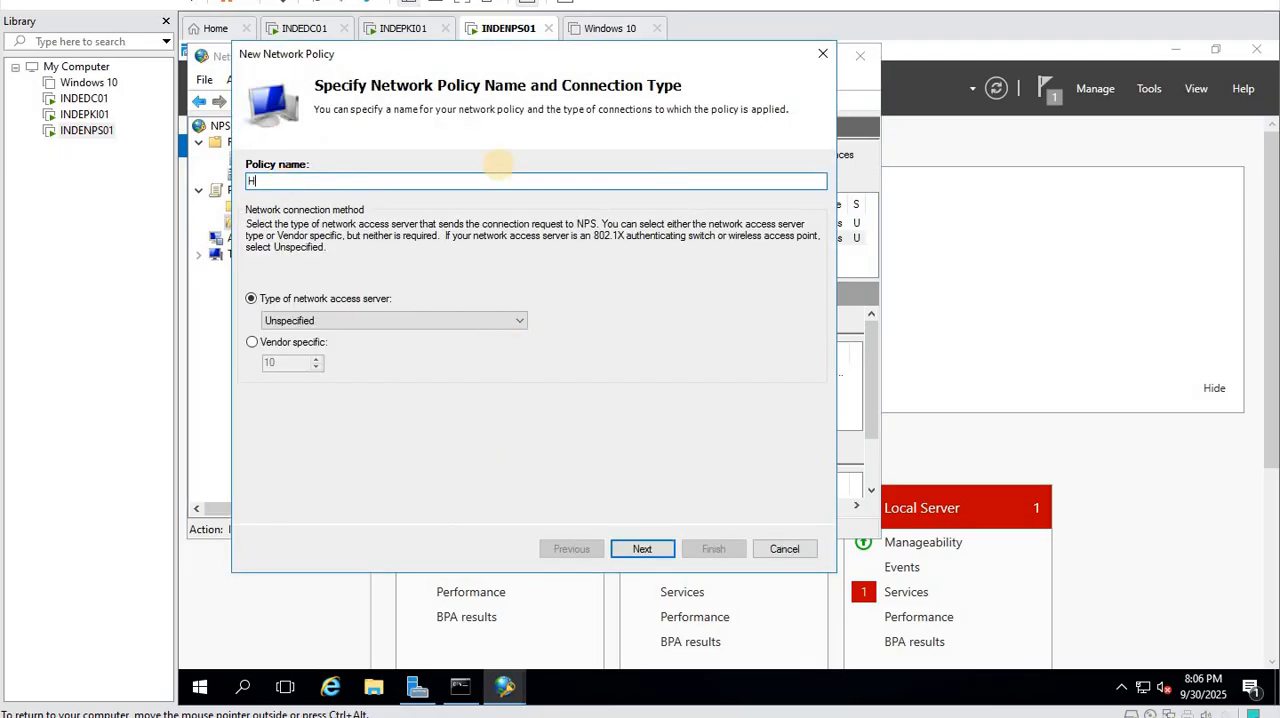
key(BackSpace)
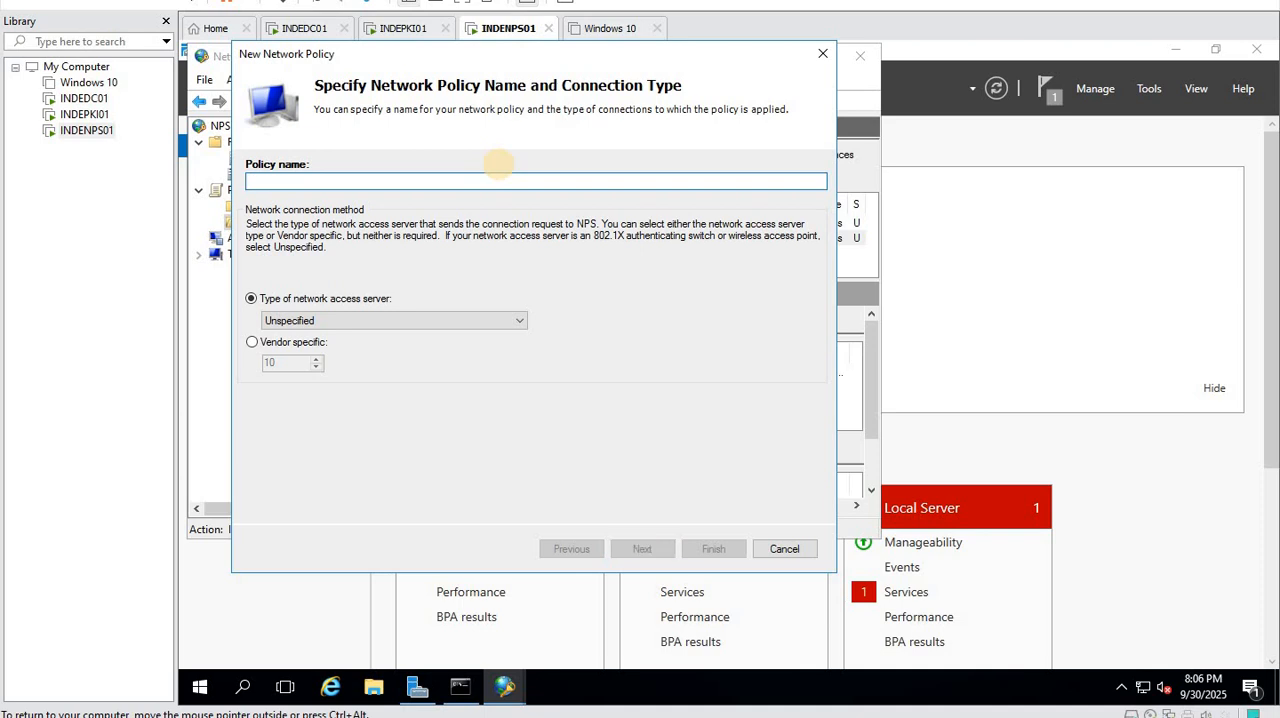
text(MyWireless)
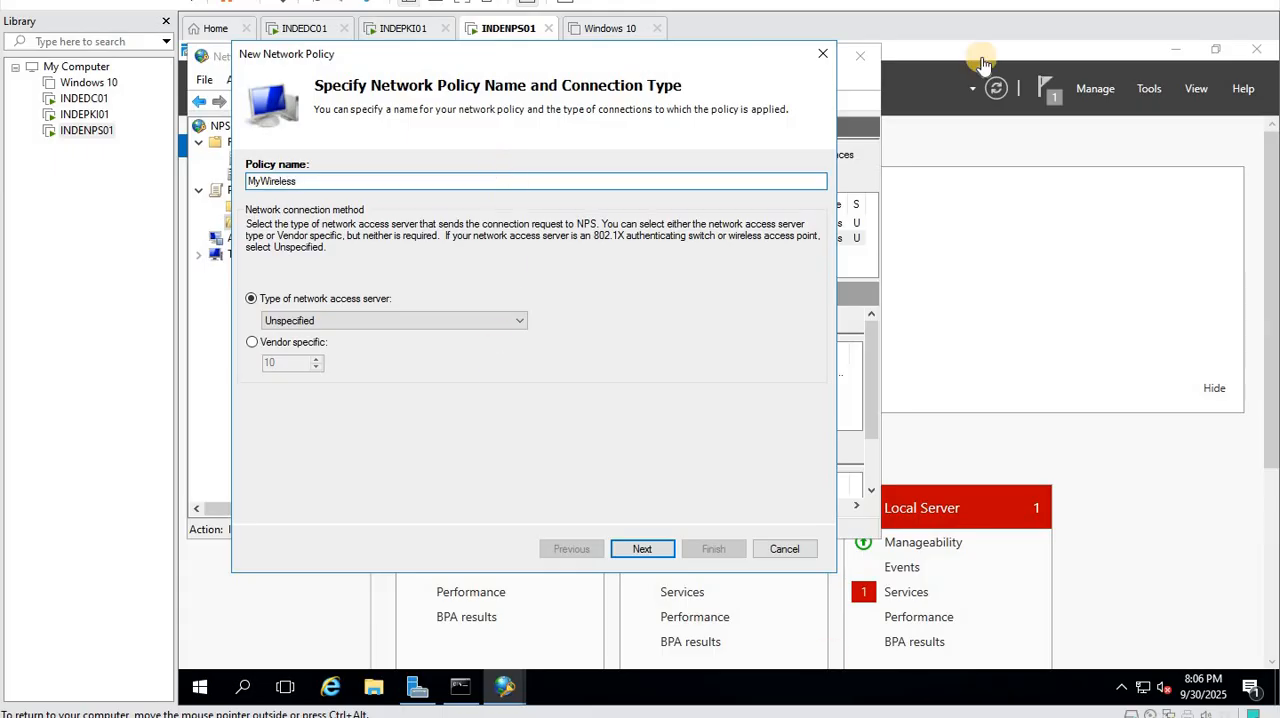
click(648, 550)
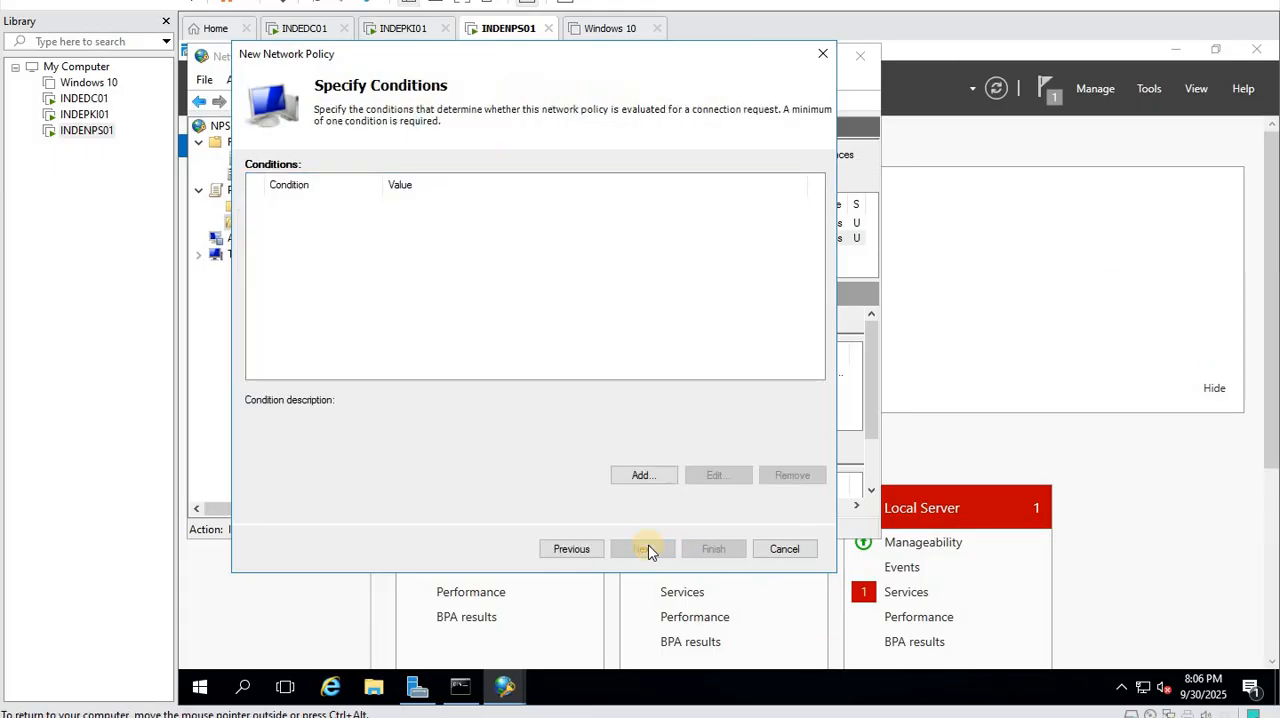
- Add a Windows Groups condition for the KARNAV Domain Users group and keep the policy's permission as Access granted
click(632, 482)
click(365, 252)
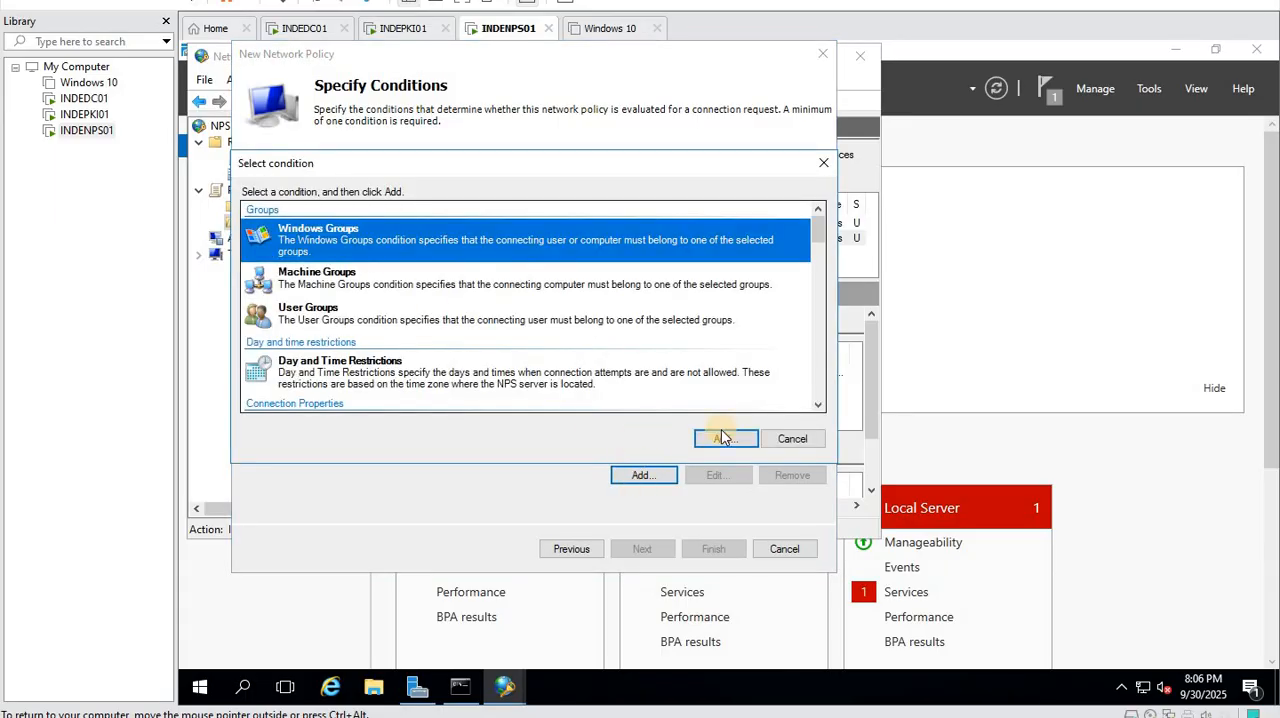
click(724, 438)
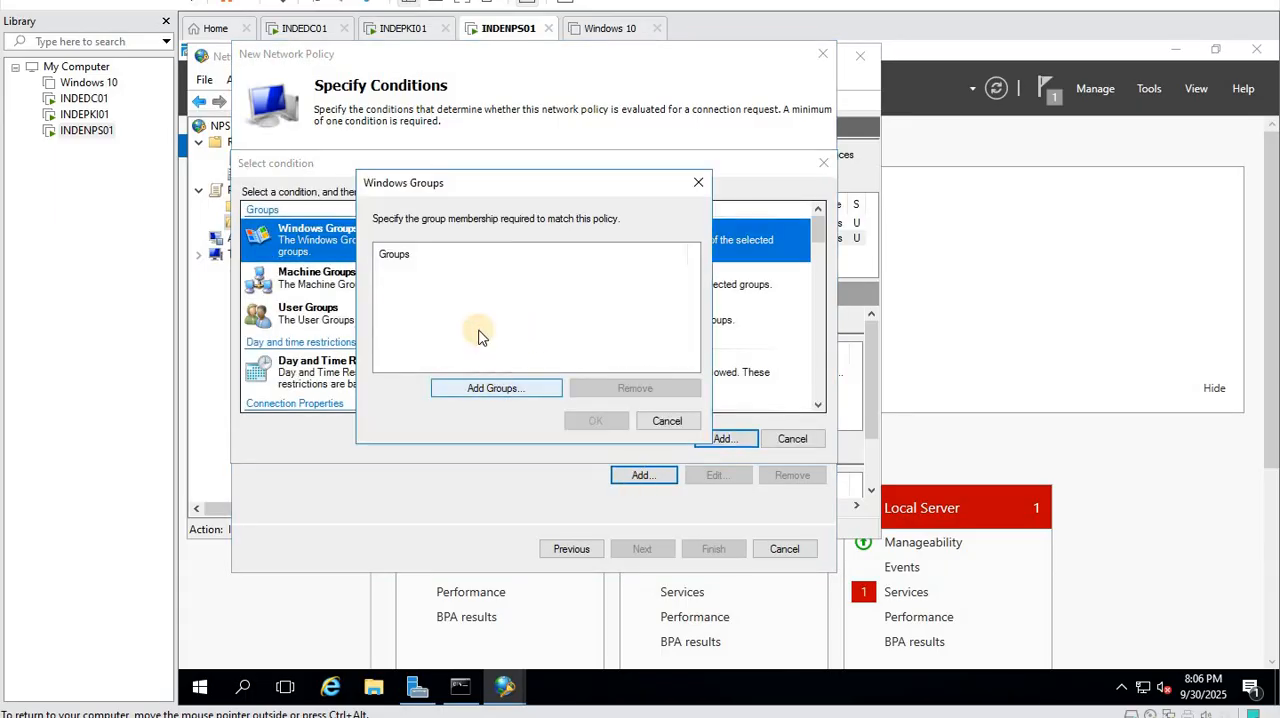
click(484, 387)
text(domain users)
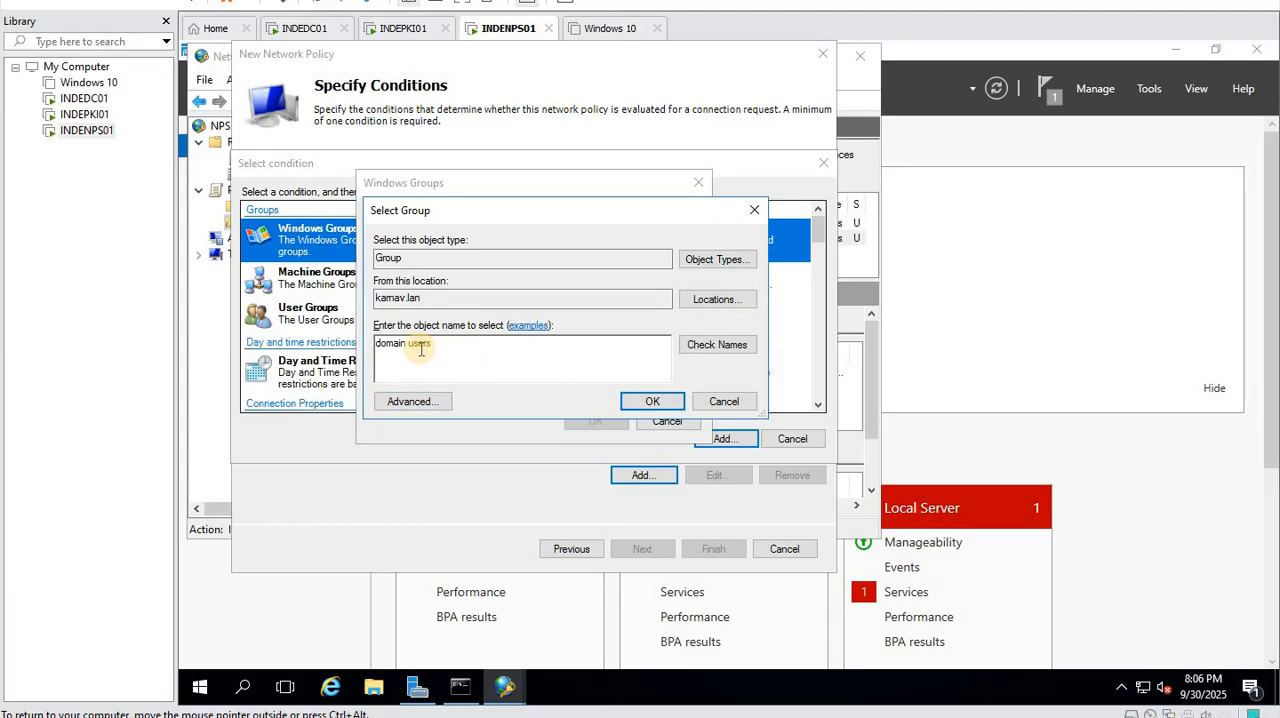
click(706, 345)
click(653, 402)
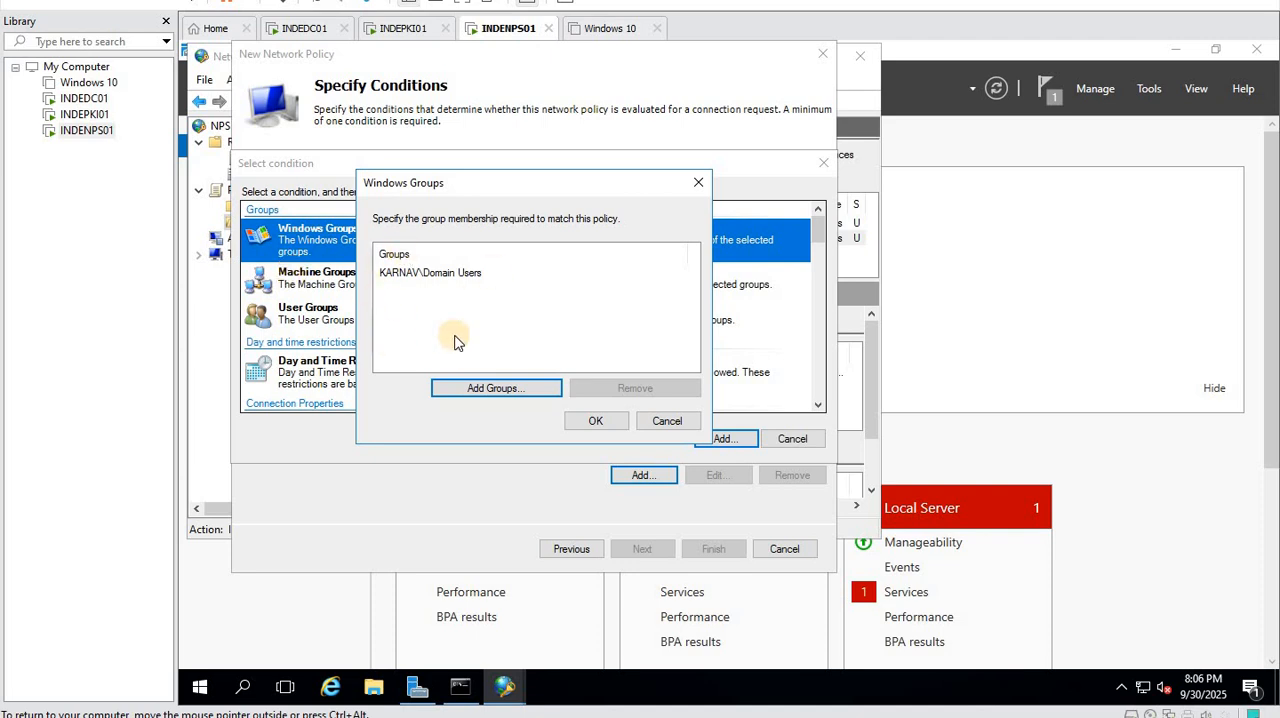
click(595, 421)
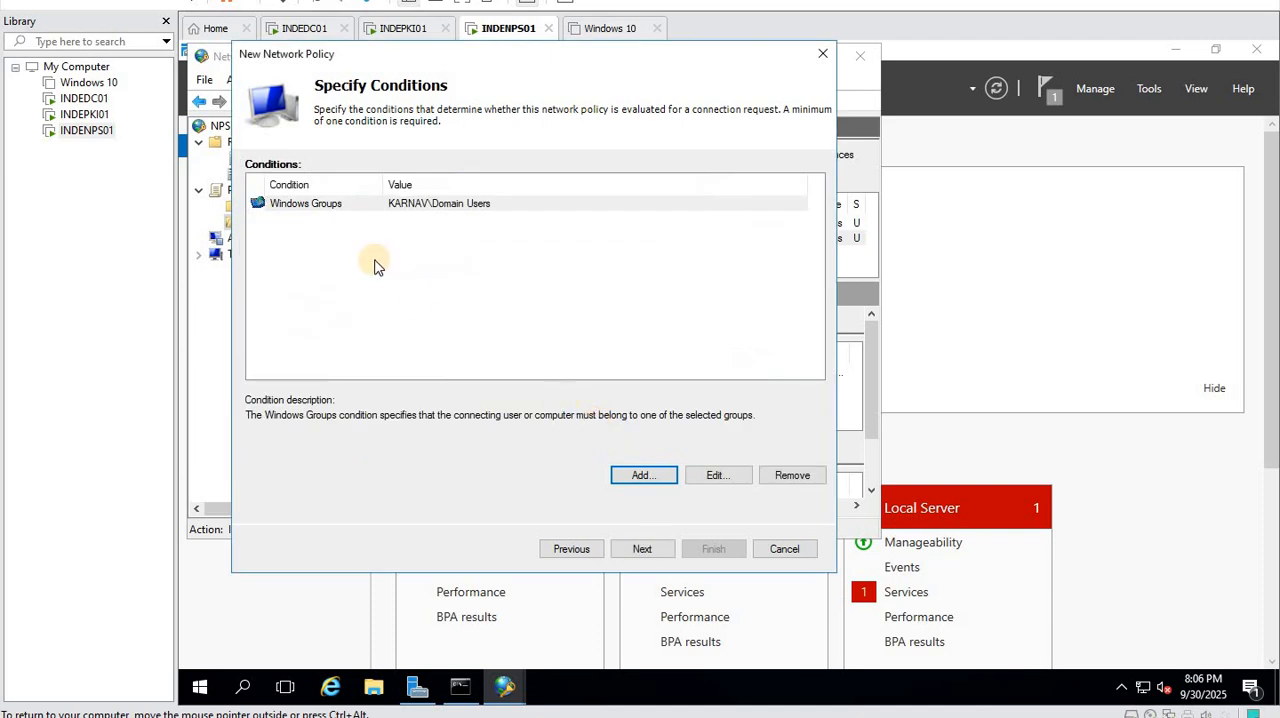
click(642, 551)
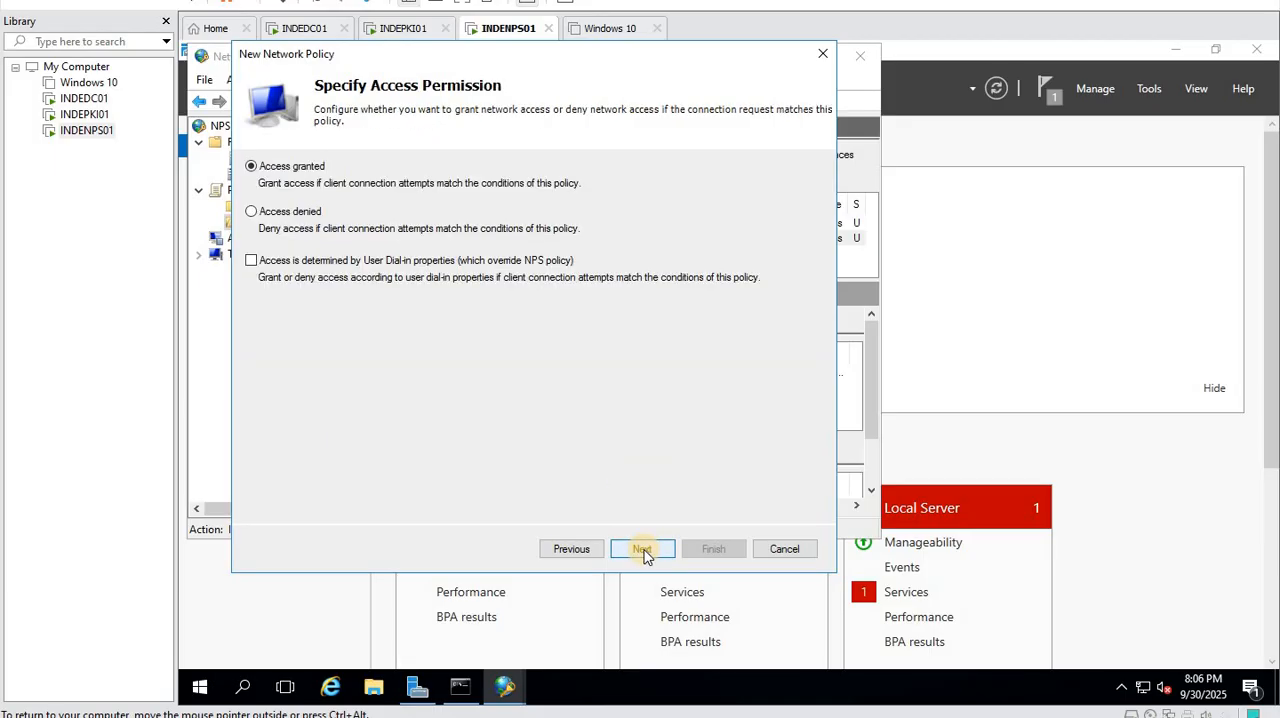
click(643, 552)
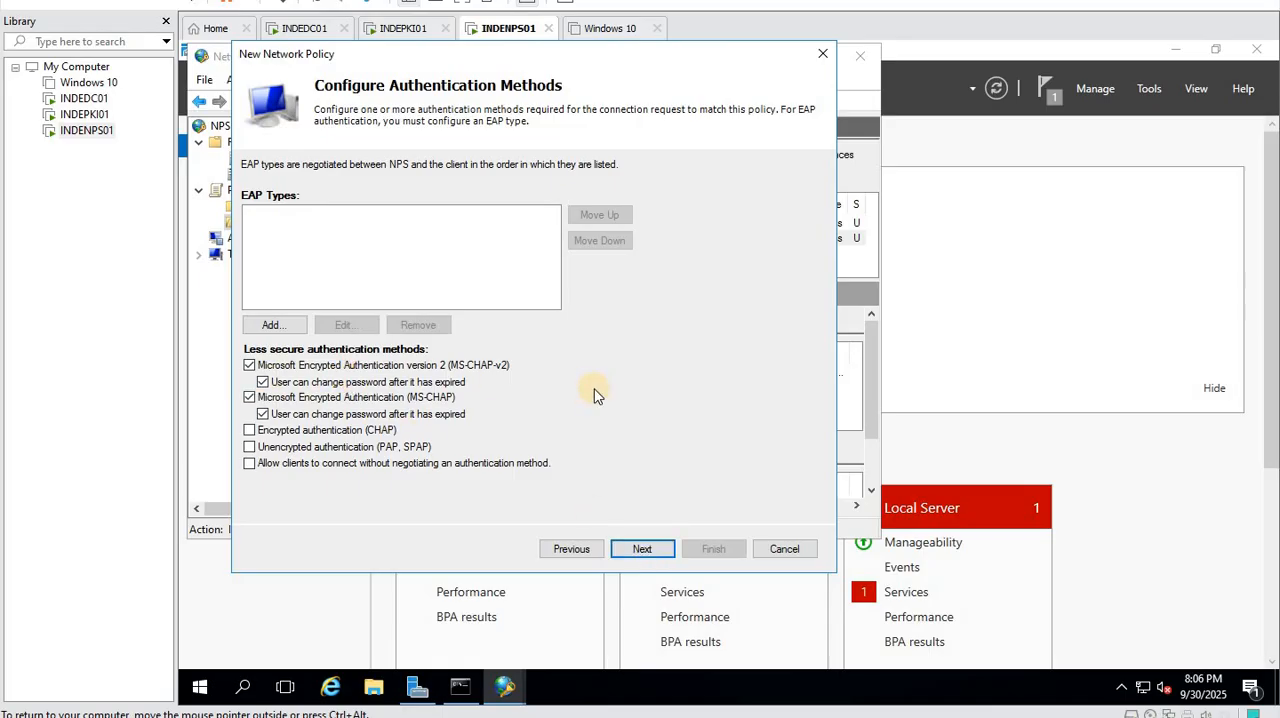
- Add Microsoft: Protected EAP (PEAP) as the policy's EAP type, using the INDENPS01.karnav.lan server certificate with EAP-MSCHAP v2
click(274, 325)
click(522, 282)
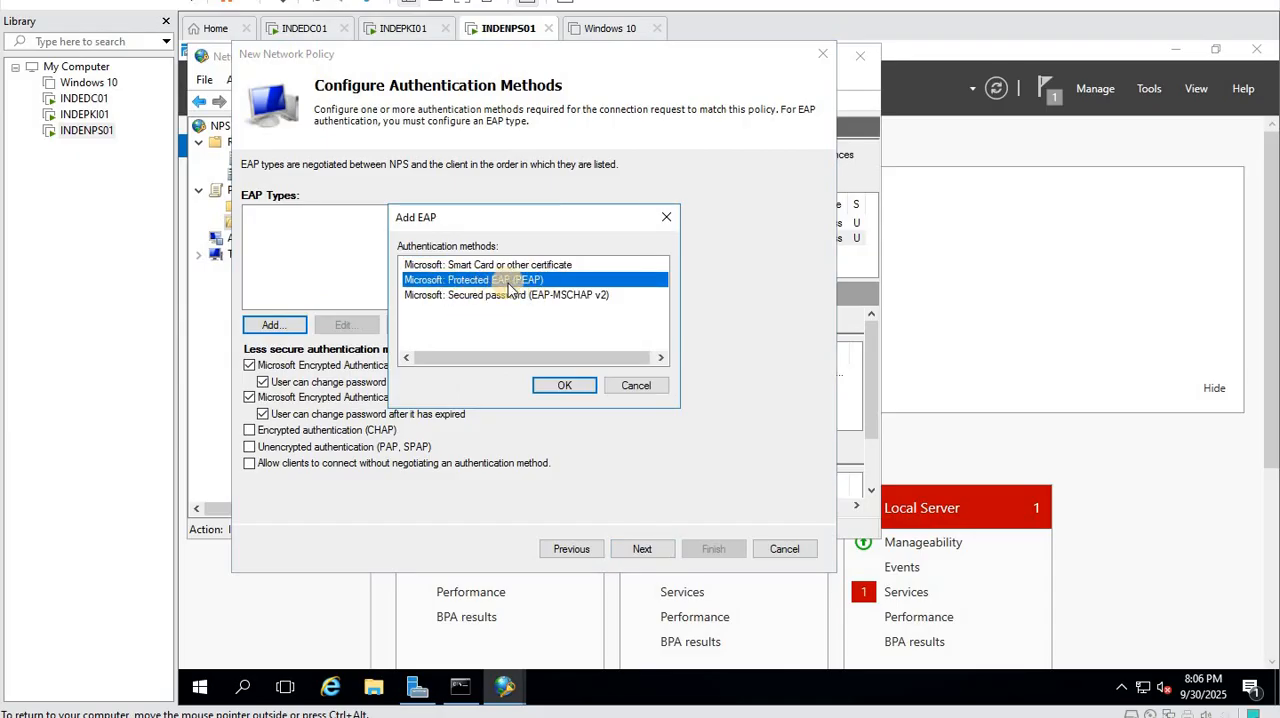
click(564, 388)
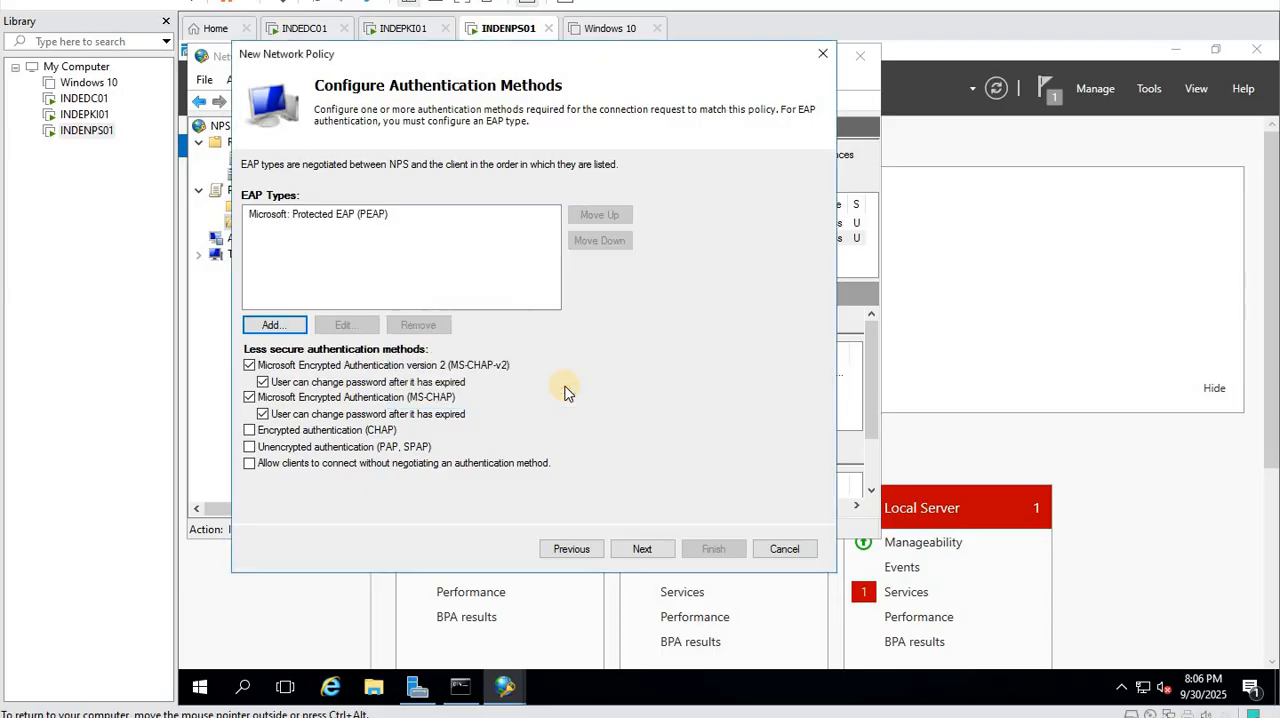
click(322, 216)
click(343, 325)
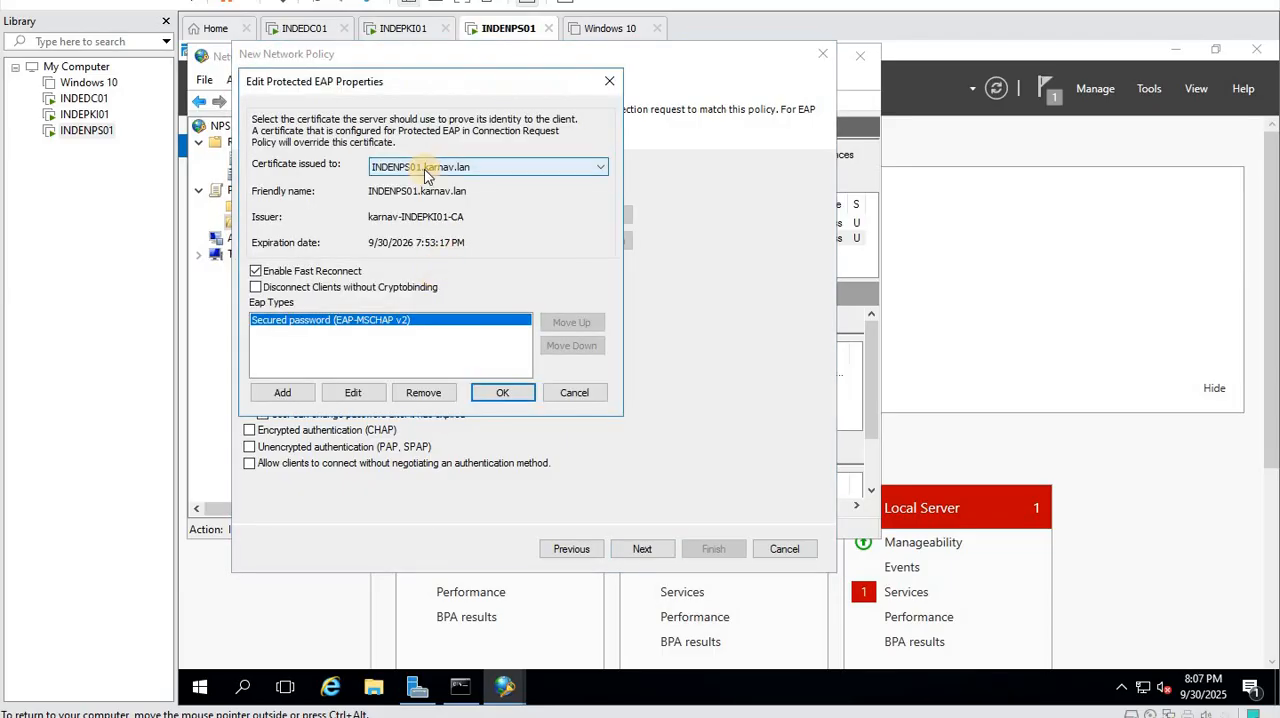
click(425, 172)
click(455, 180)
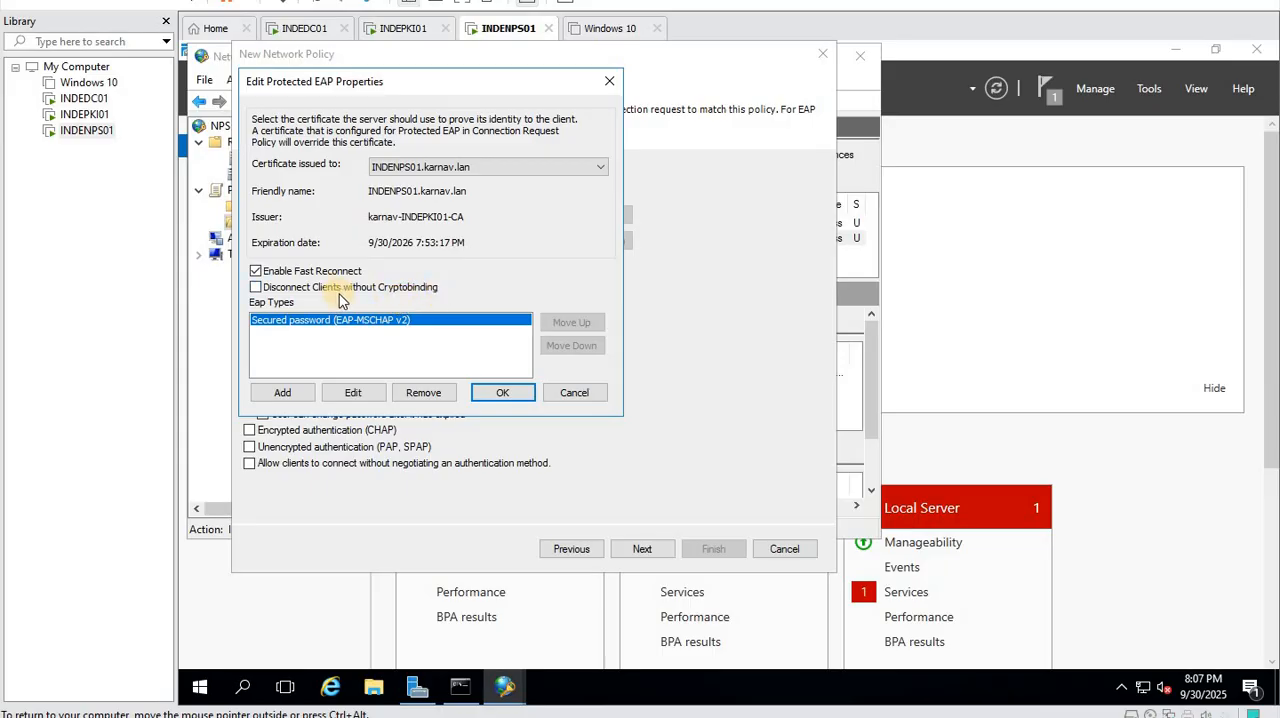
click(499, 395)
- Disable the less secure MS-CHAP-v2 and MS-CHAP methods and finish the MyWireless policy with default constraints and settings
click(250, 365)
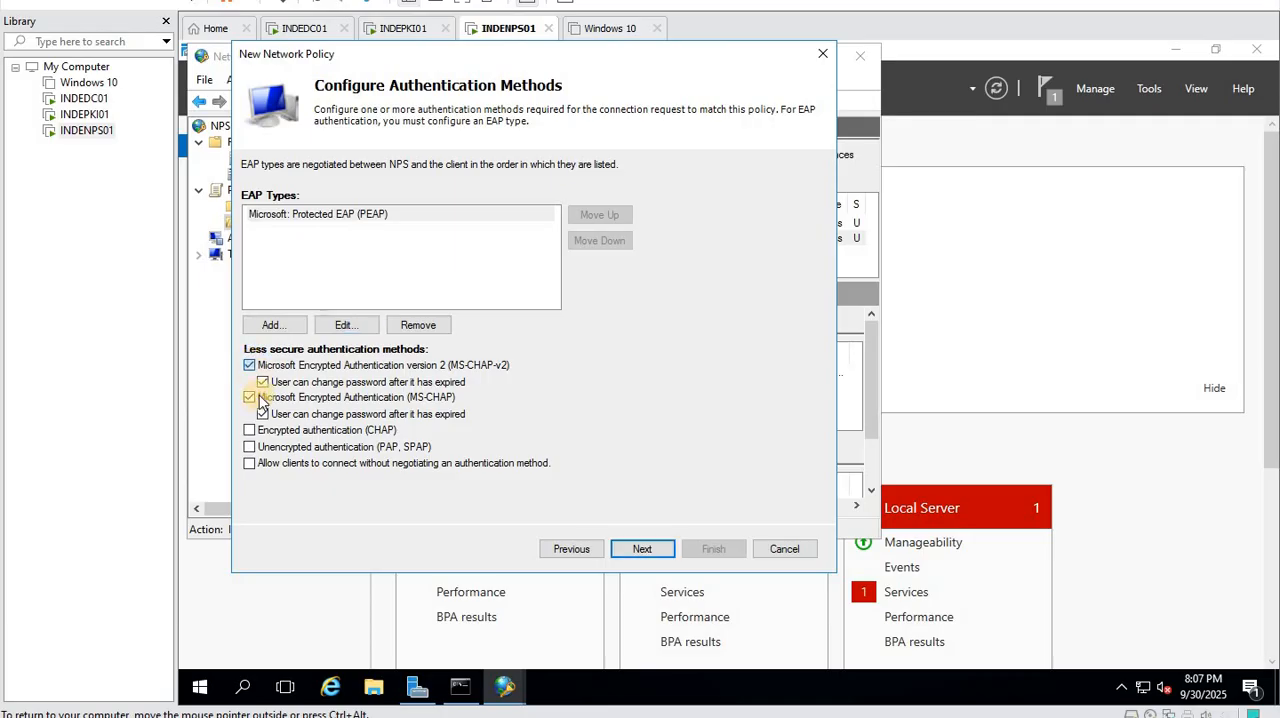
click(250, 397)
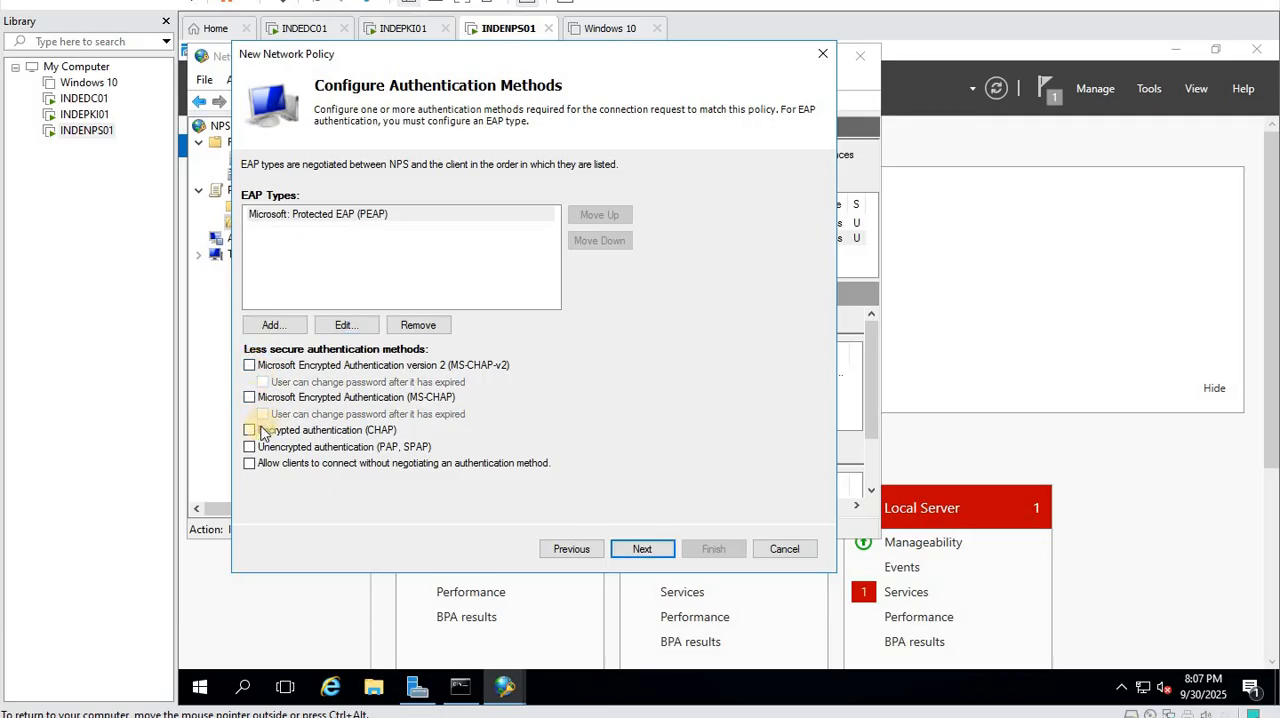
click(642, 548)
click(643, 548)
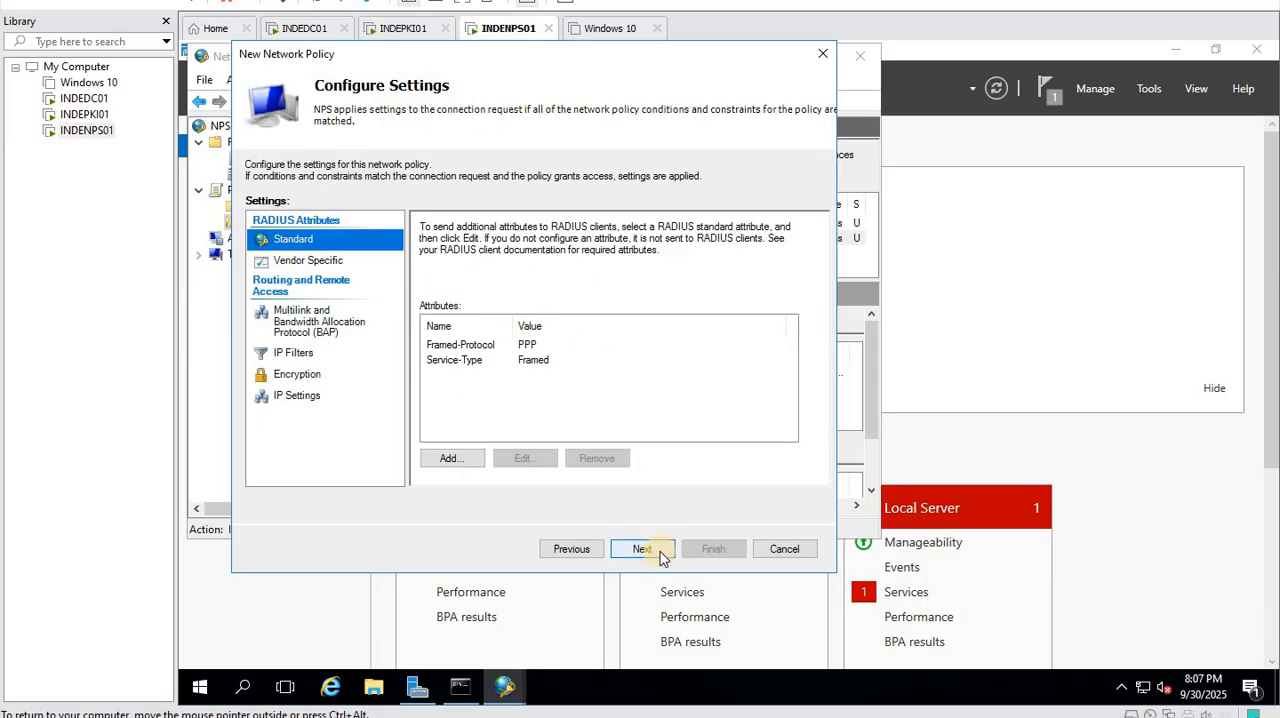
click(643, 549)
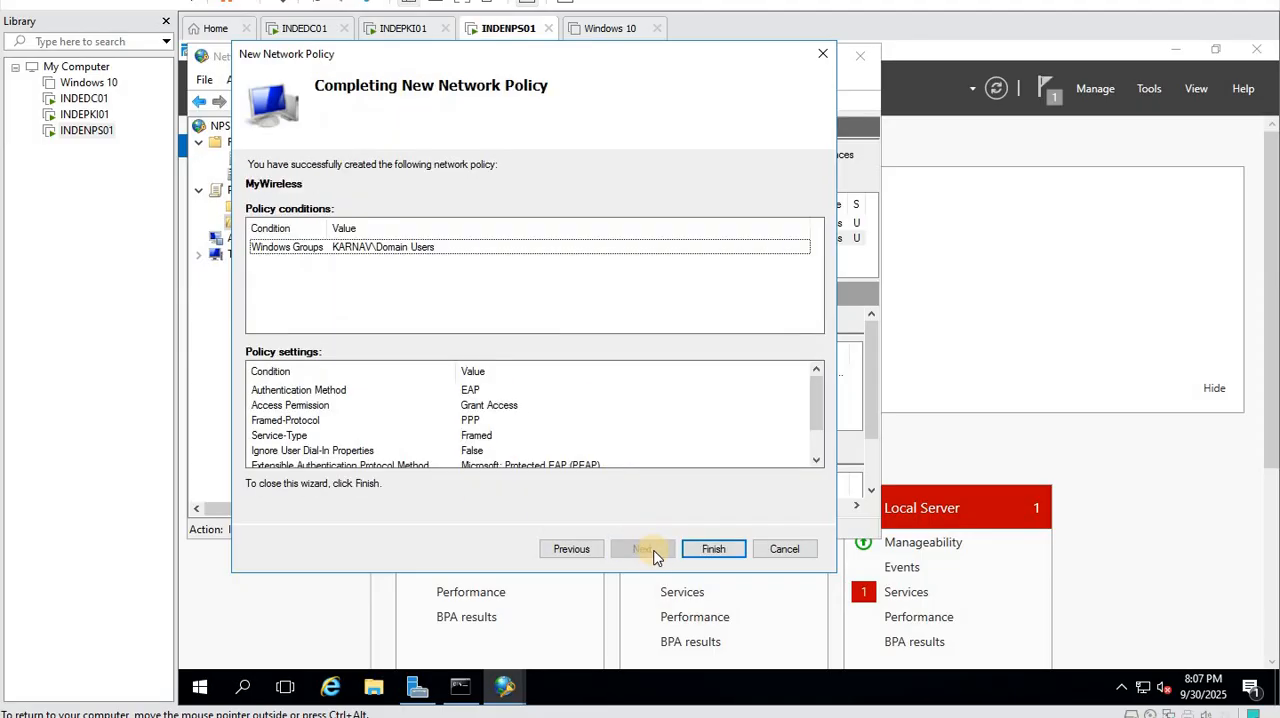
click(712, 556)
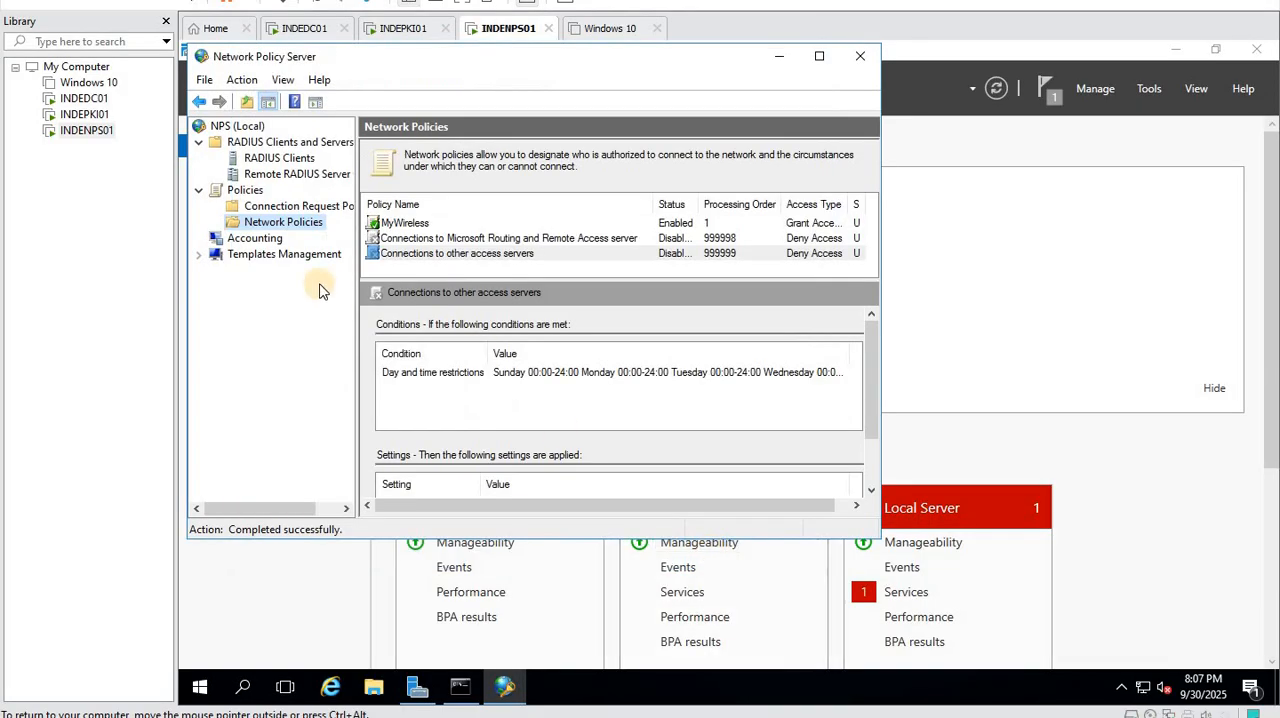
- Set the MyWireless policy to ignore user account dial-in properties
double_click(395, 224)
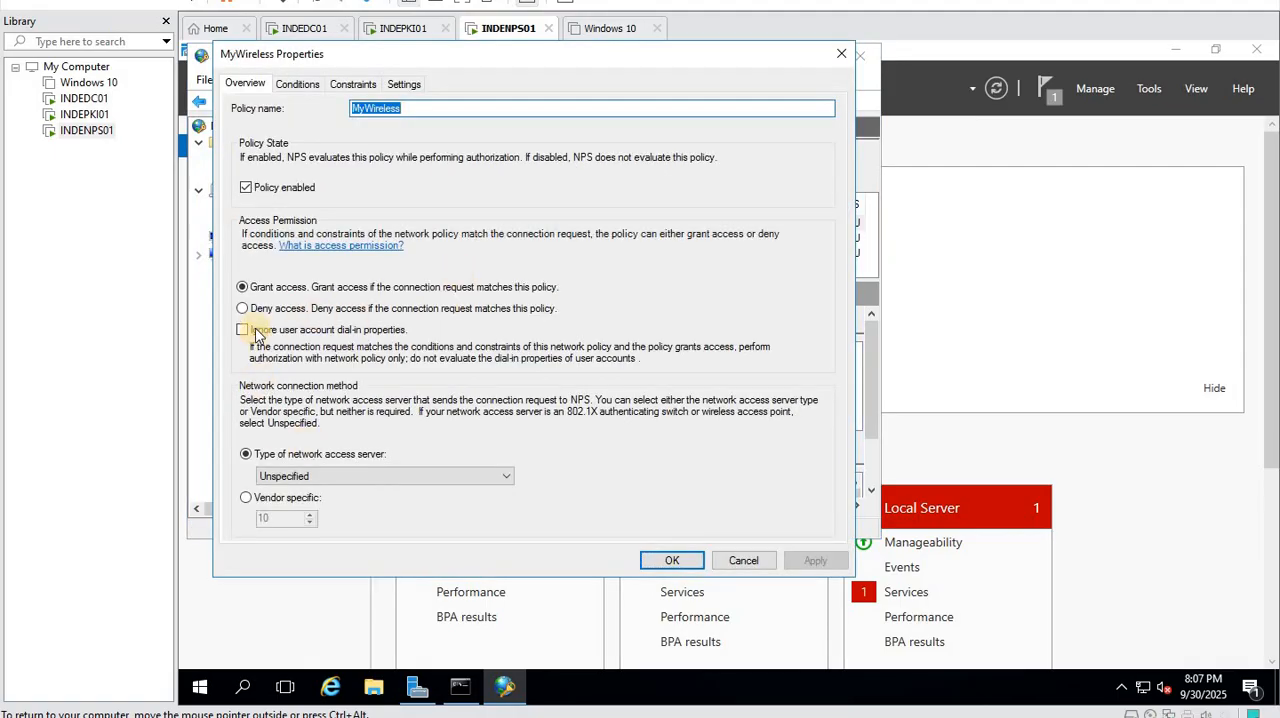
click(255, 331)
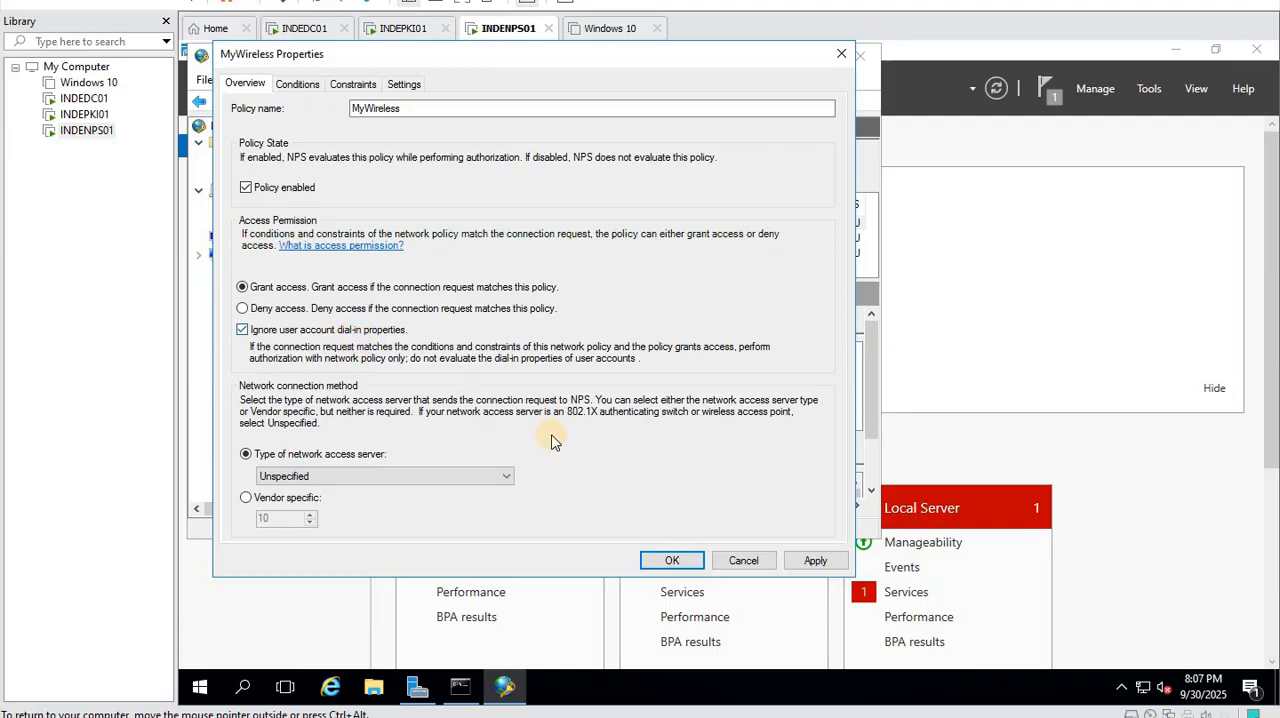
click(645, 563)
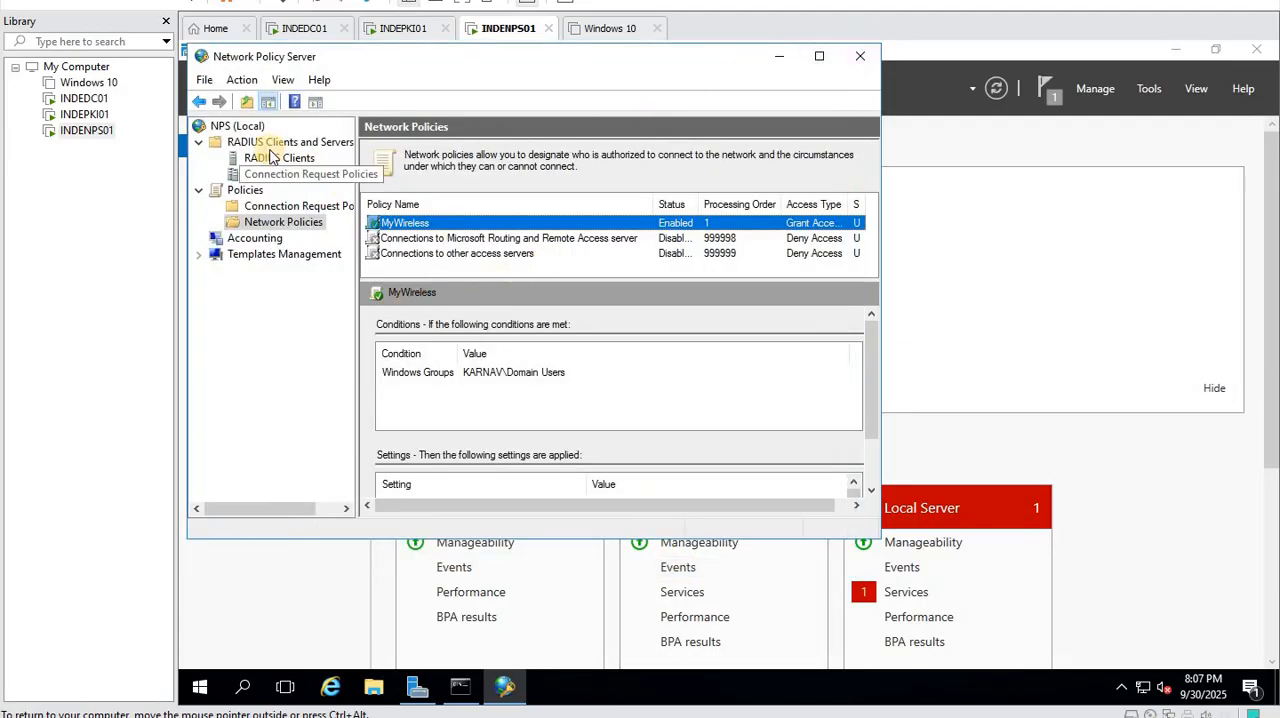
- Bring up the available actions for NPS (Local), and on INDEDC01 open Active Directory Users and Computers
right_click(238, 130)
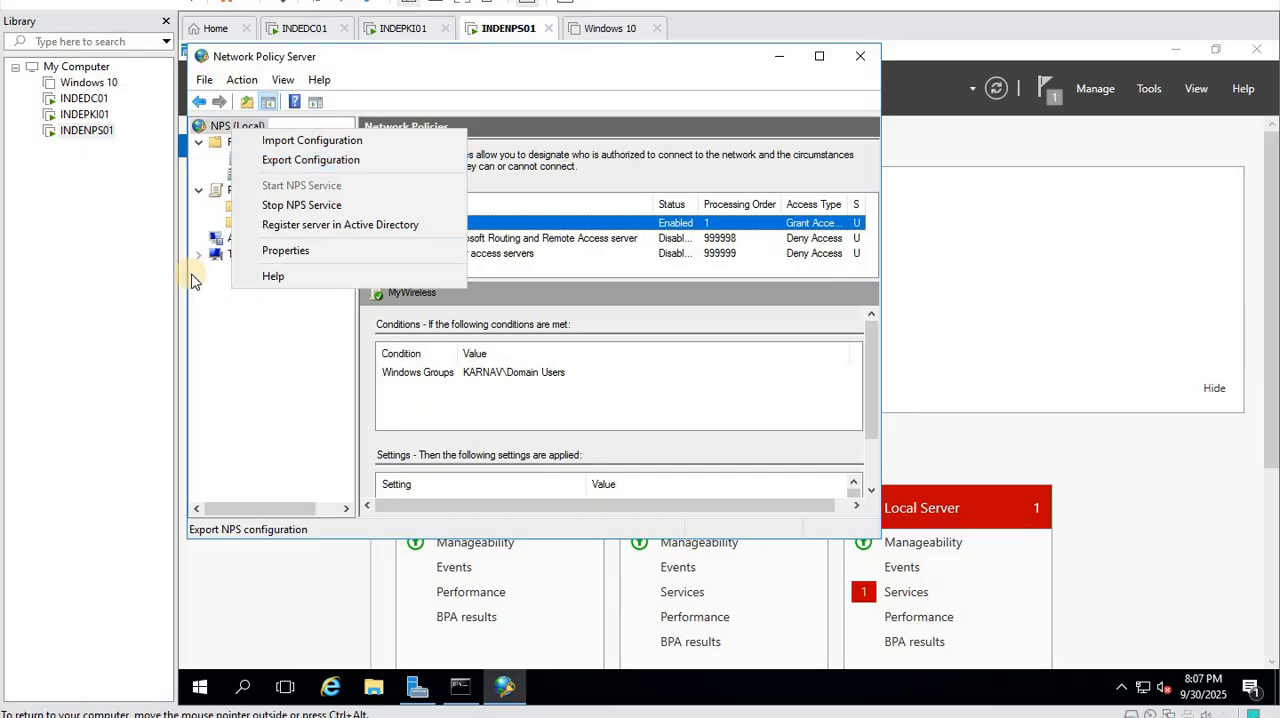
click(308, 30)
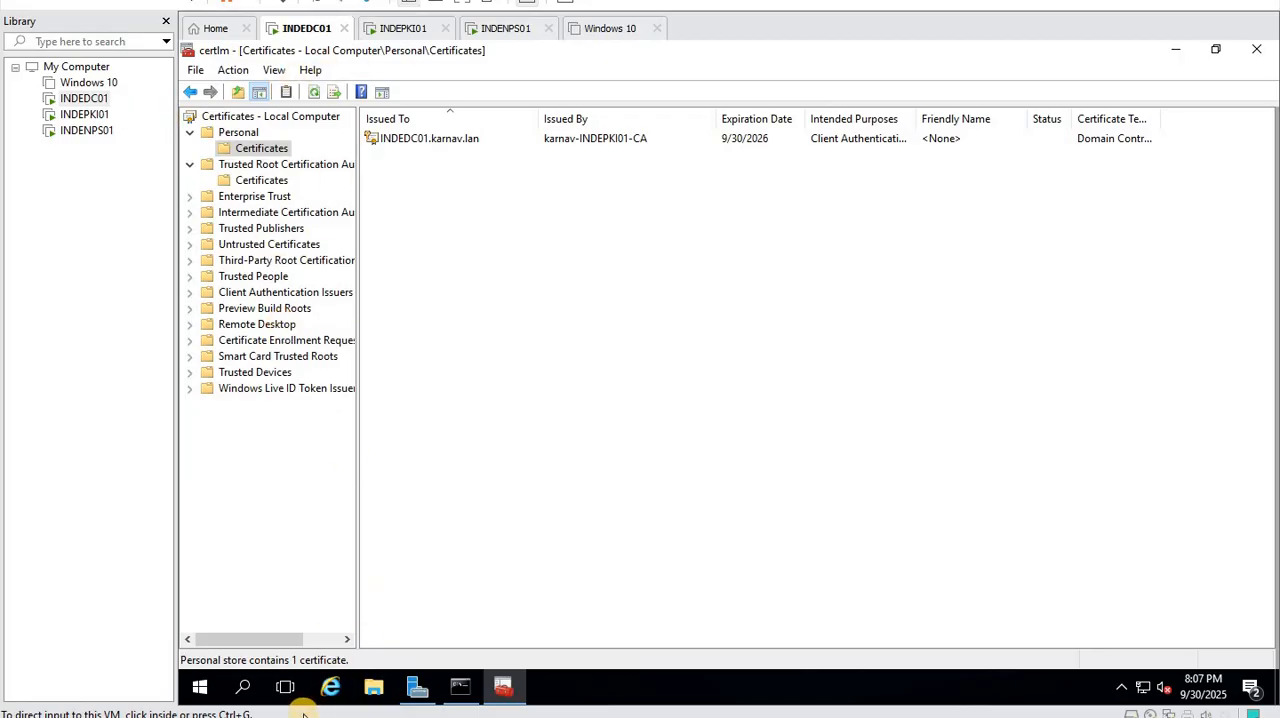
click(200, 686)
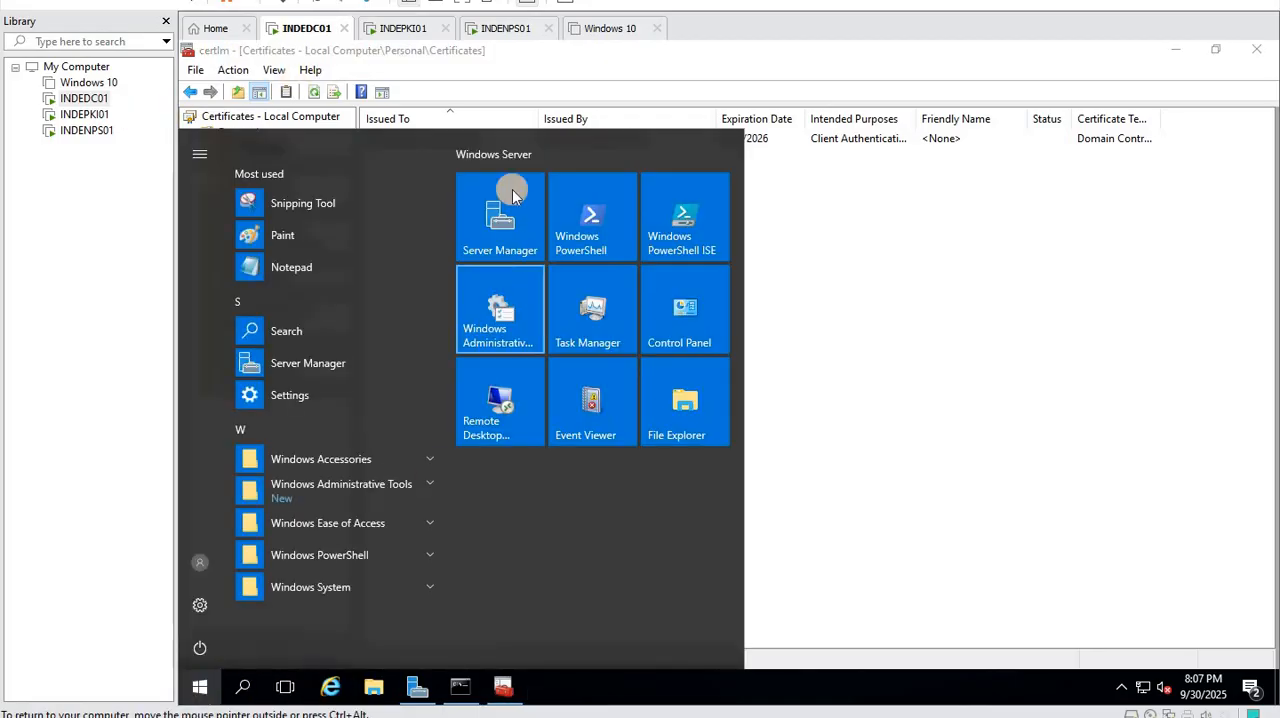
click(512, 193)
click(1080, 190)
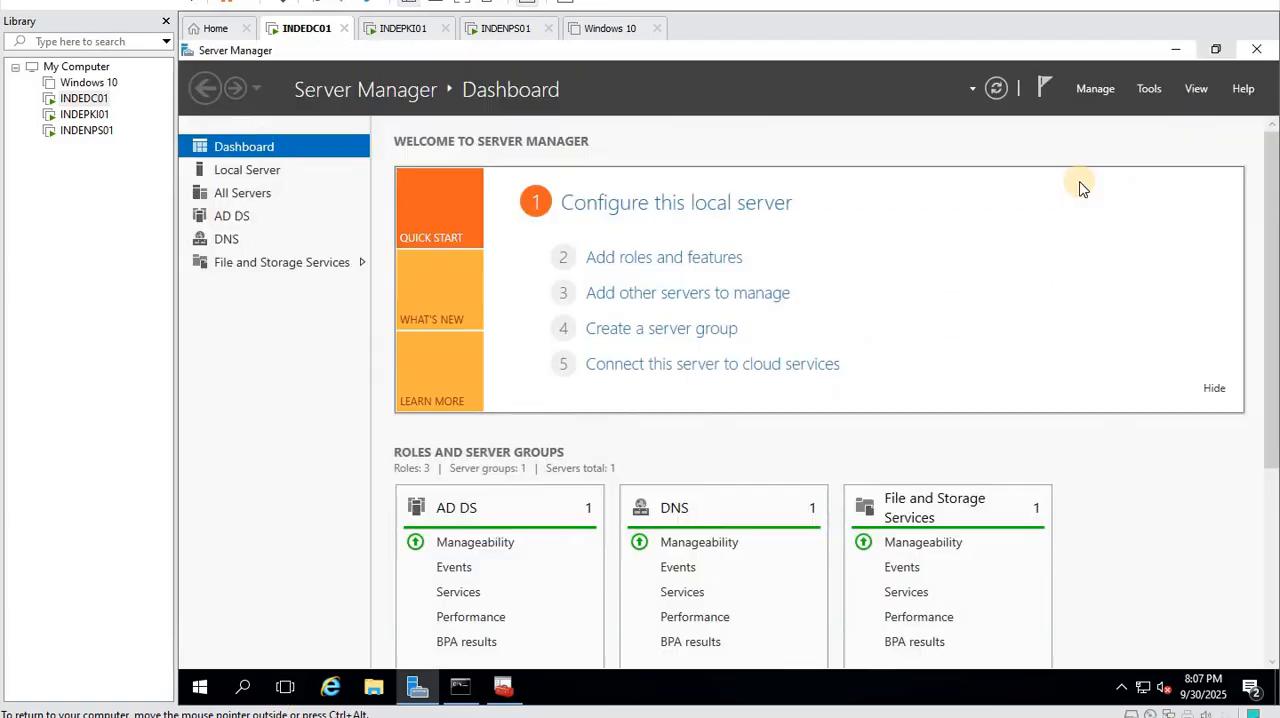
click(1149, 88)
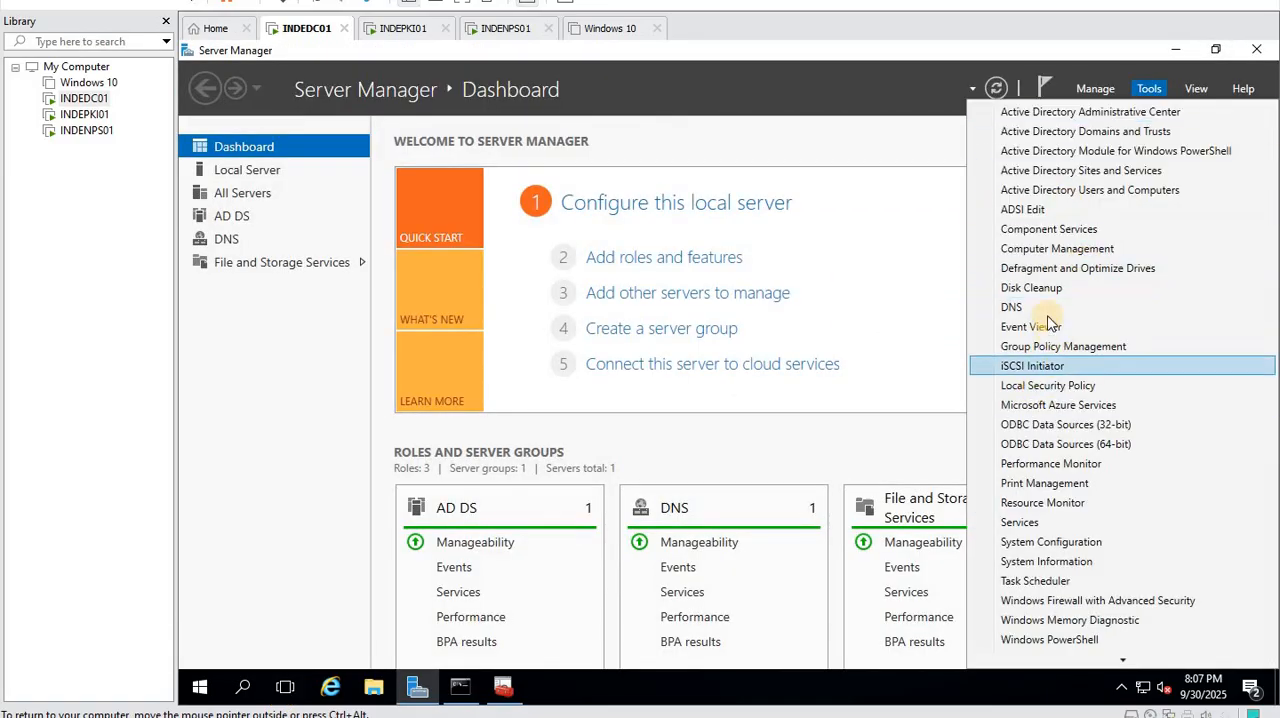
click(1095, 192)
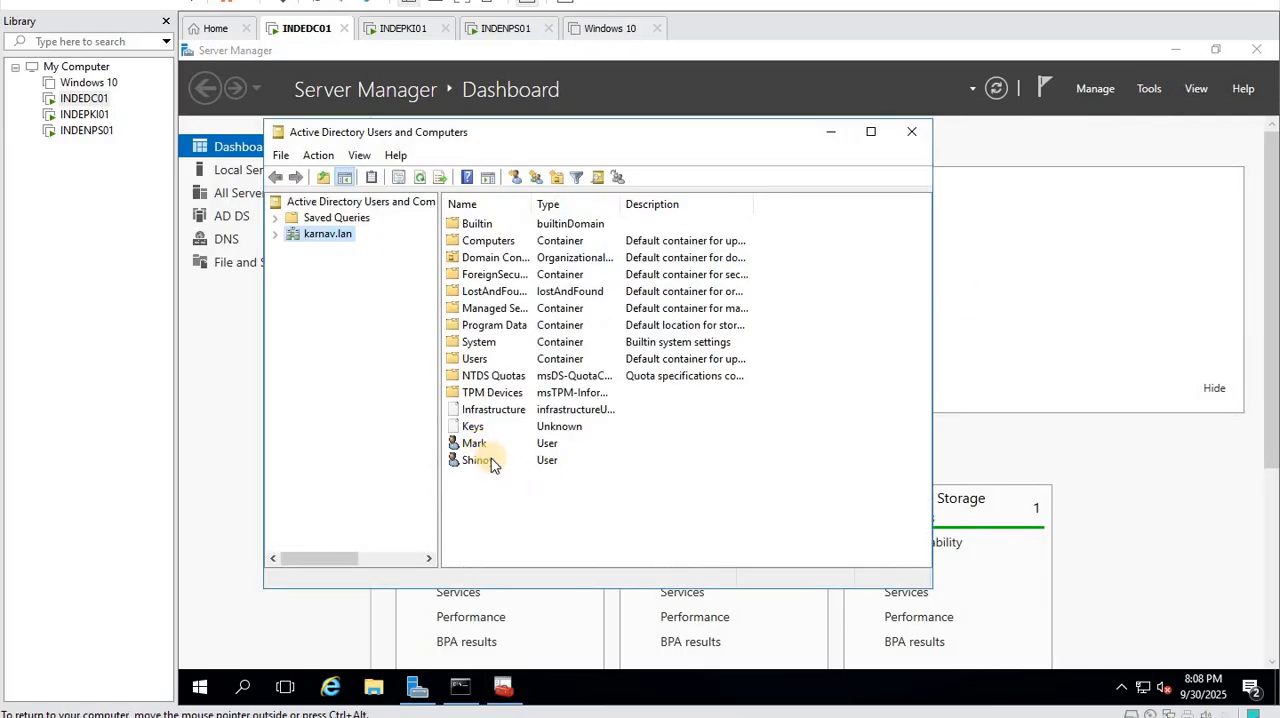
- Examine the dial-in network access permission of the last user account listed in karnav.lan, leaving it unmodified
double_click(489, 462)
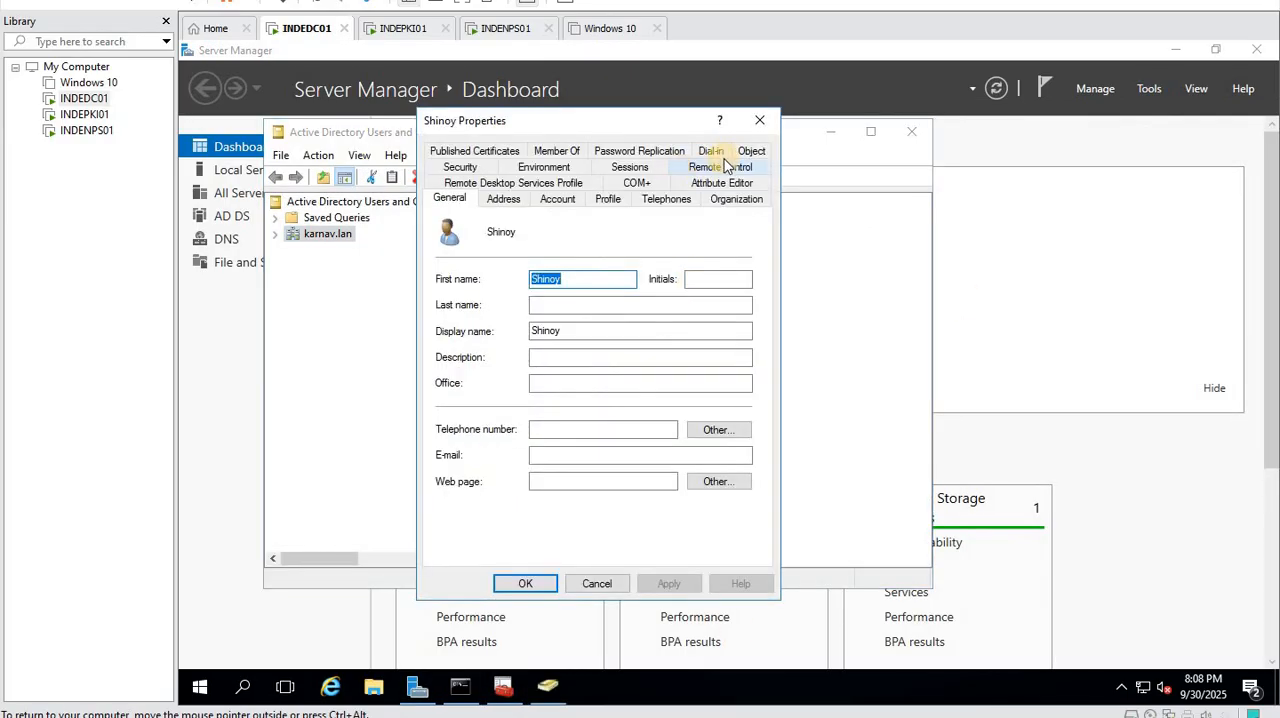
click(712, 152)
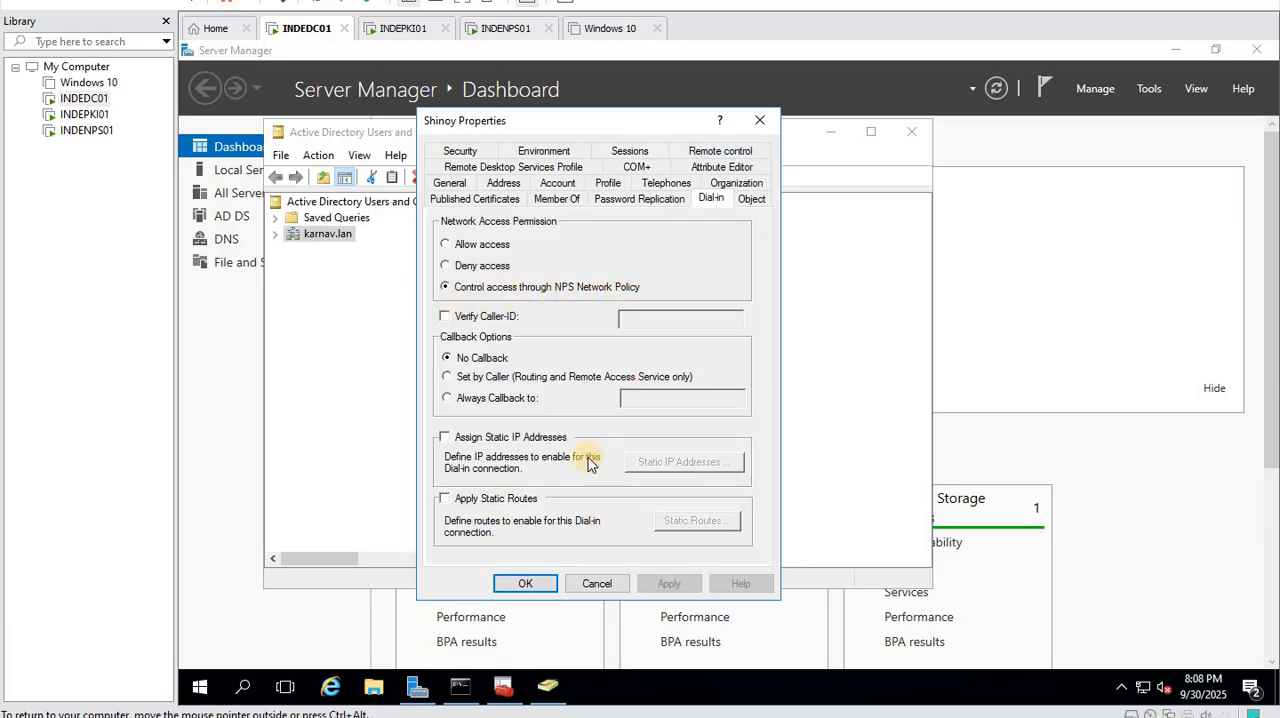
click(597, 584)
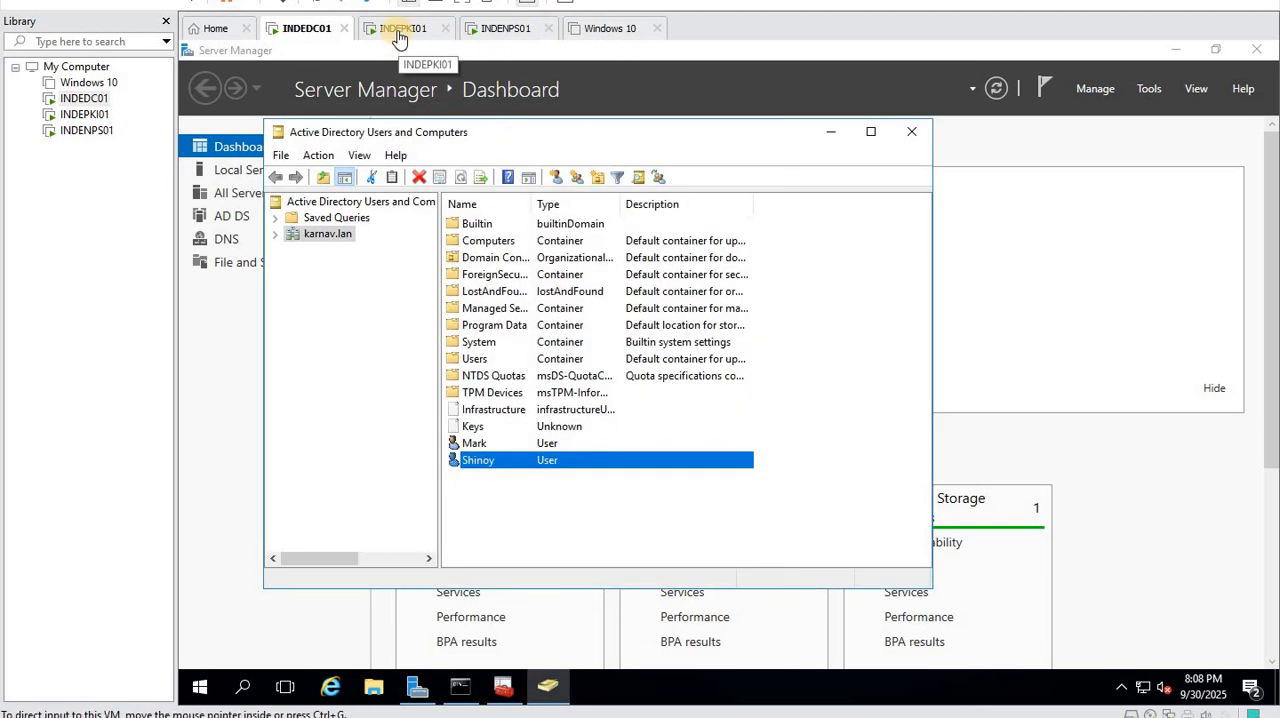
- On INDENPS01, register the NPS server in Active Directory, authorizing it to read users' dial-in properties from karnav.lan
click(505, 30)
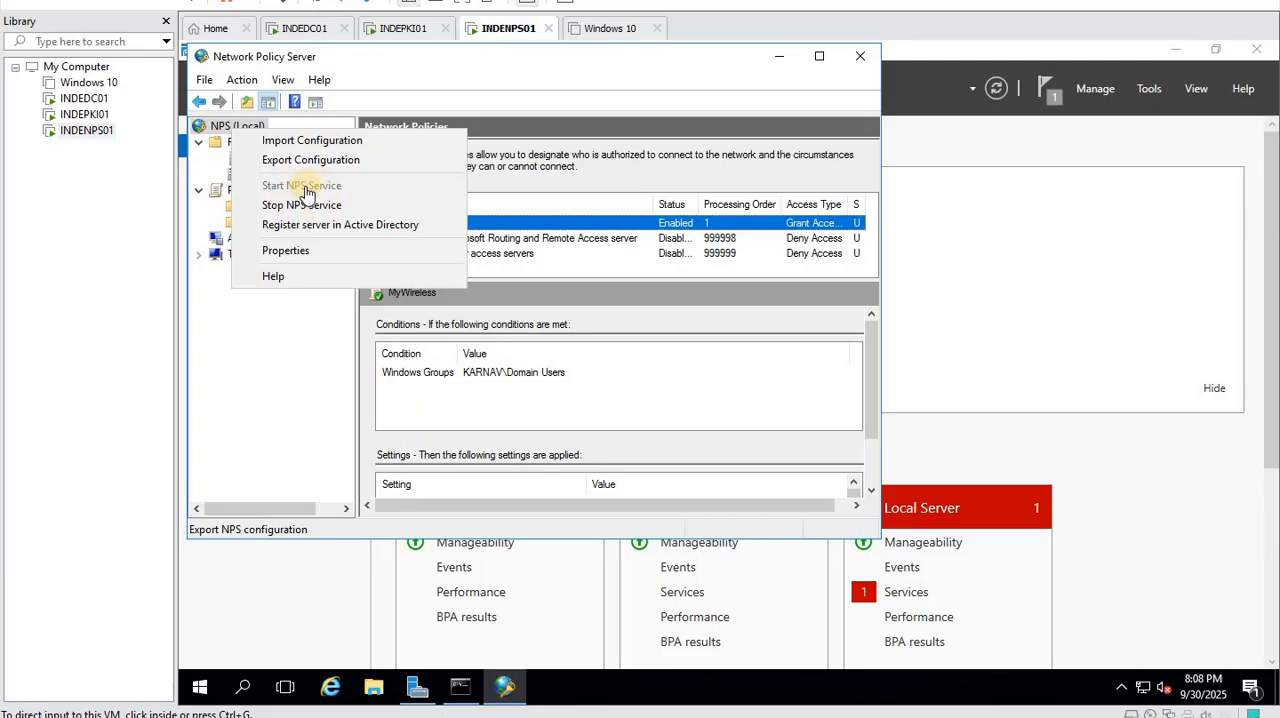
click(340, 224)
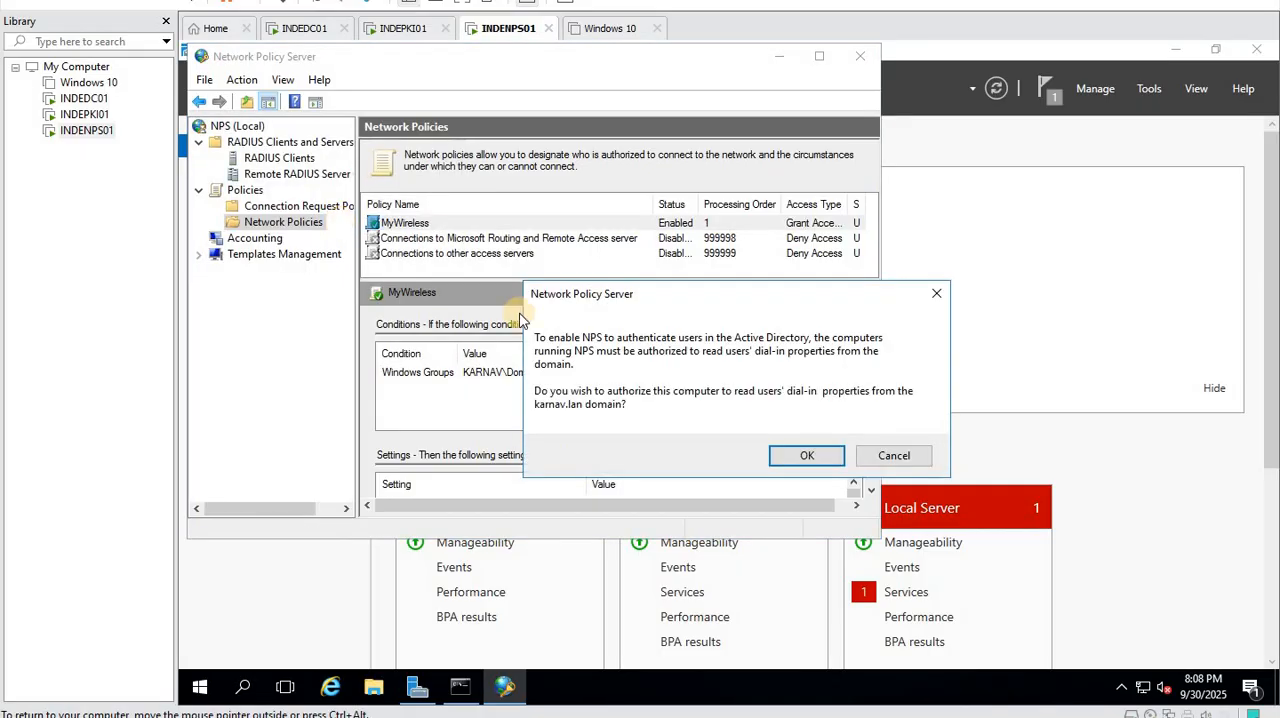
click(817, 456)
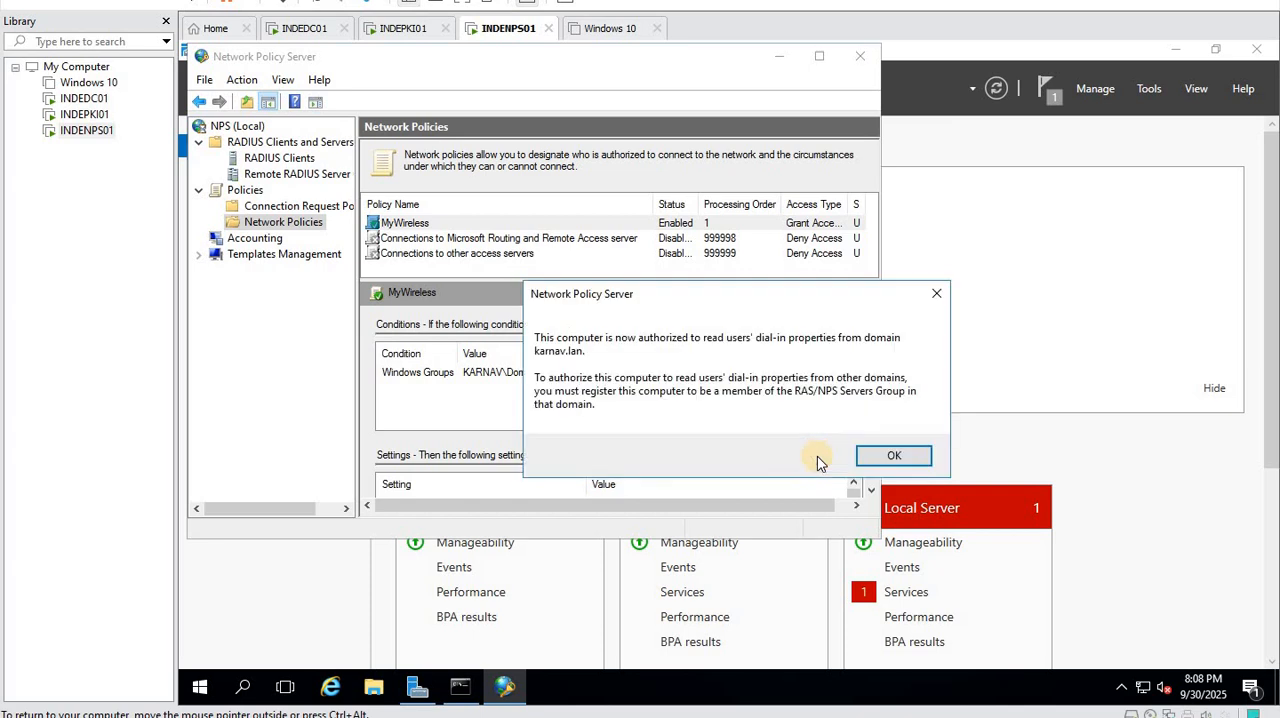
click(903, 456)
right_click(231, 127)
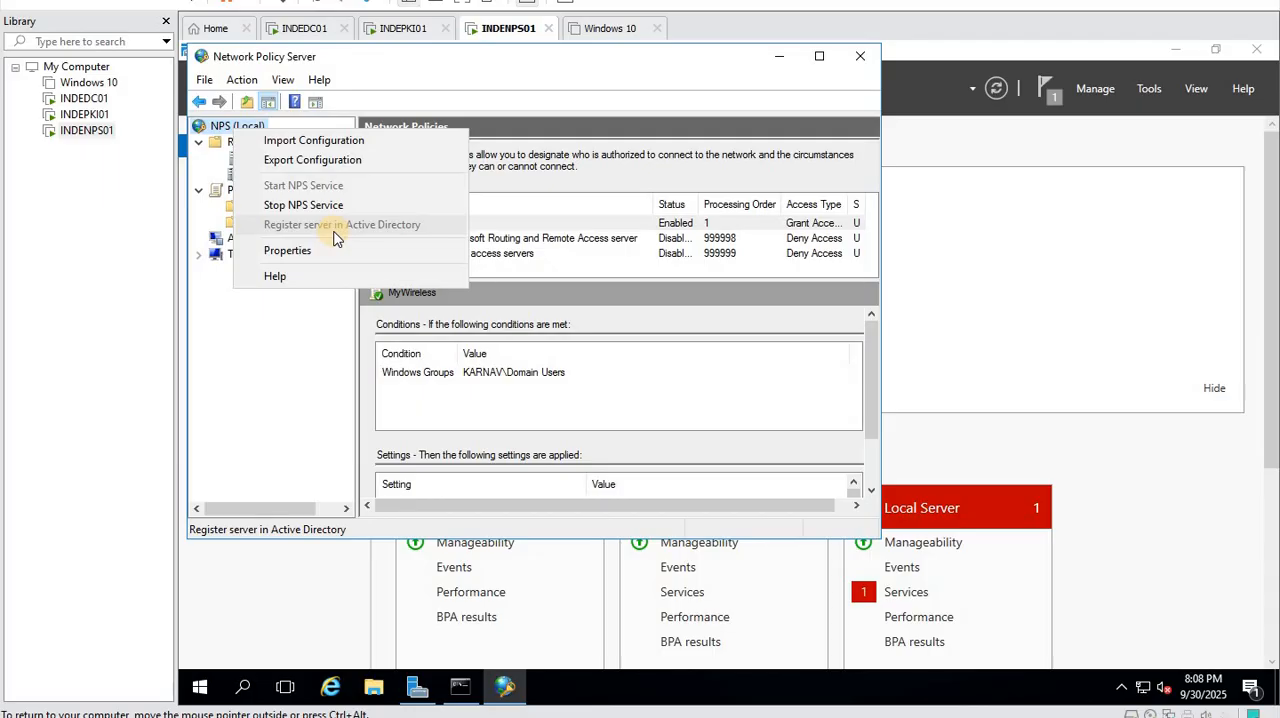
- On INDEDC01, search the karnav.lan domain's users, contacts and groups for "ras" and widen the results' name column
click(304, 28)
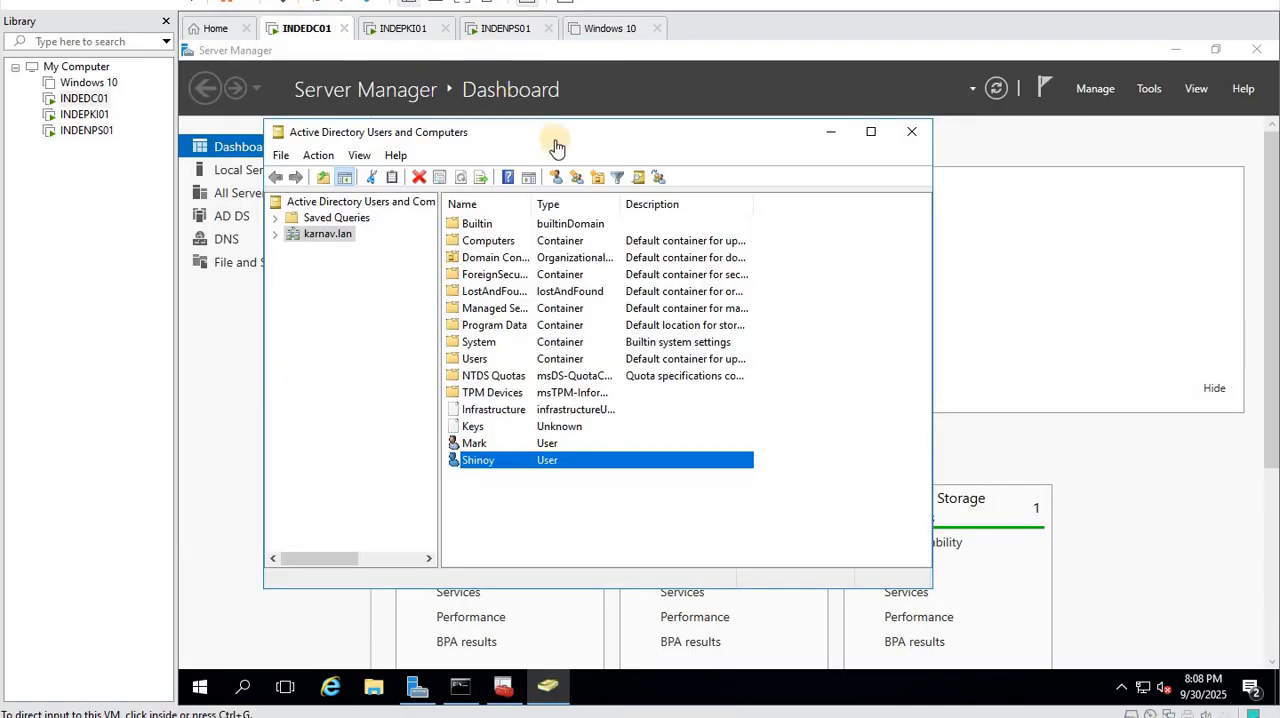
click(328, 235)
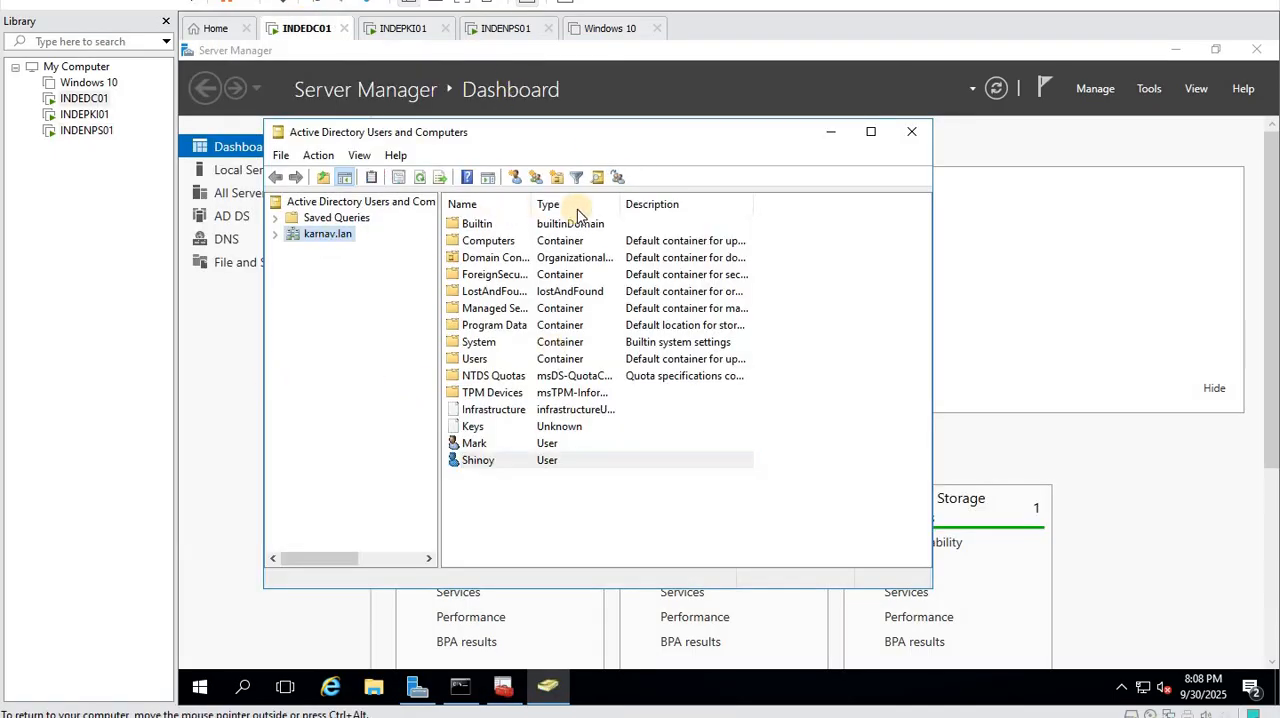
click(596, 179)
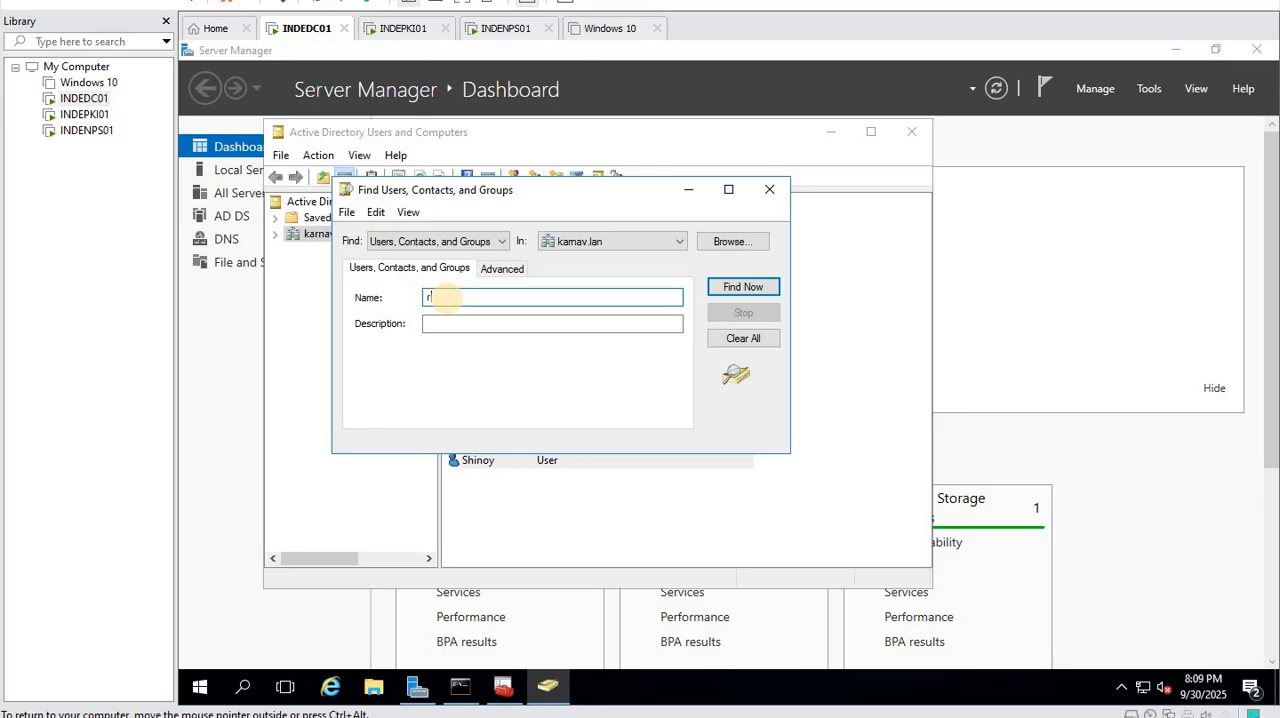
click(743, 287)
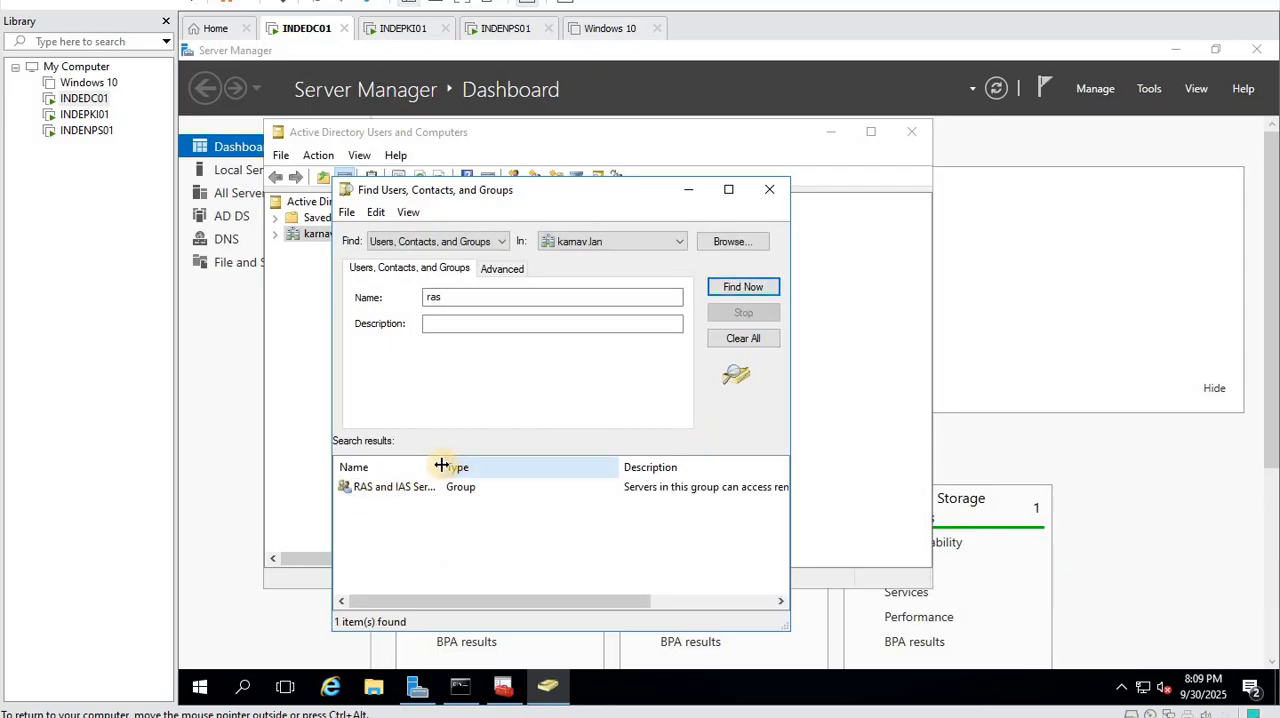
drag(440, 466, 522, 466)
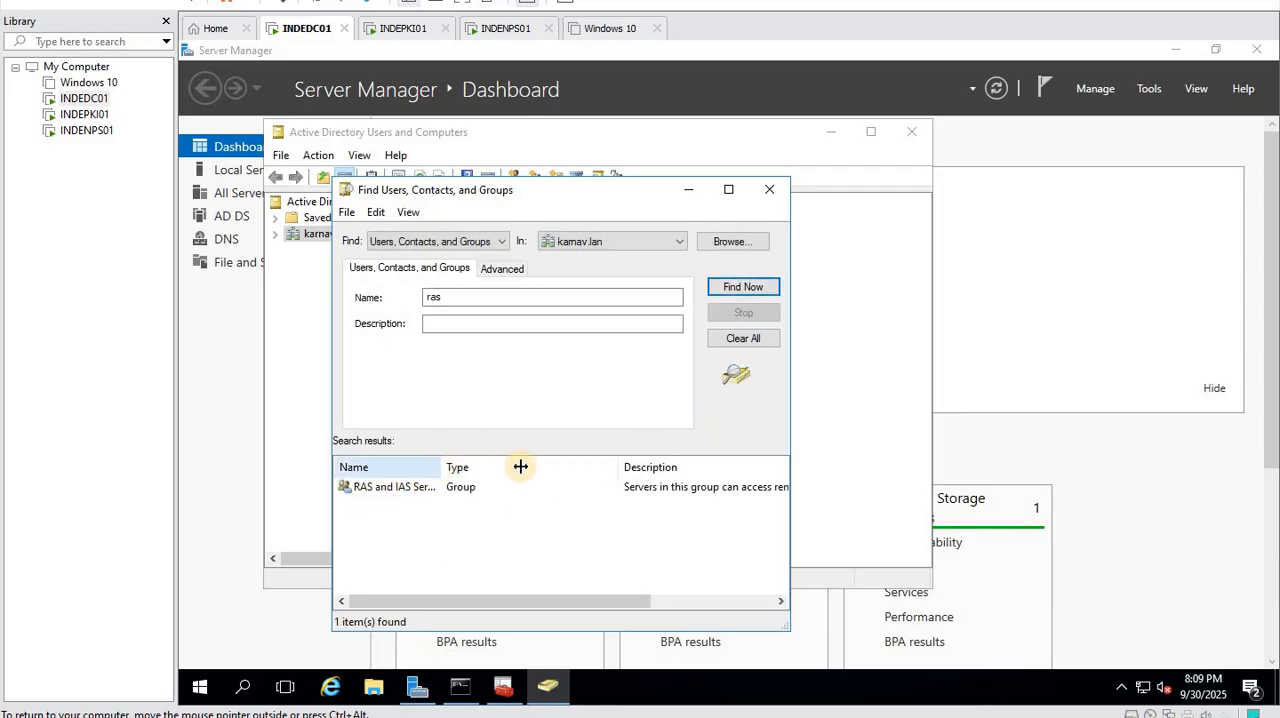
- Examine the members of the RAS and IAS Servers group, and close its properties and the search
double_click(420, 490)
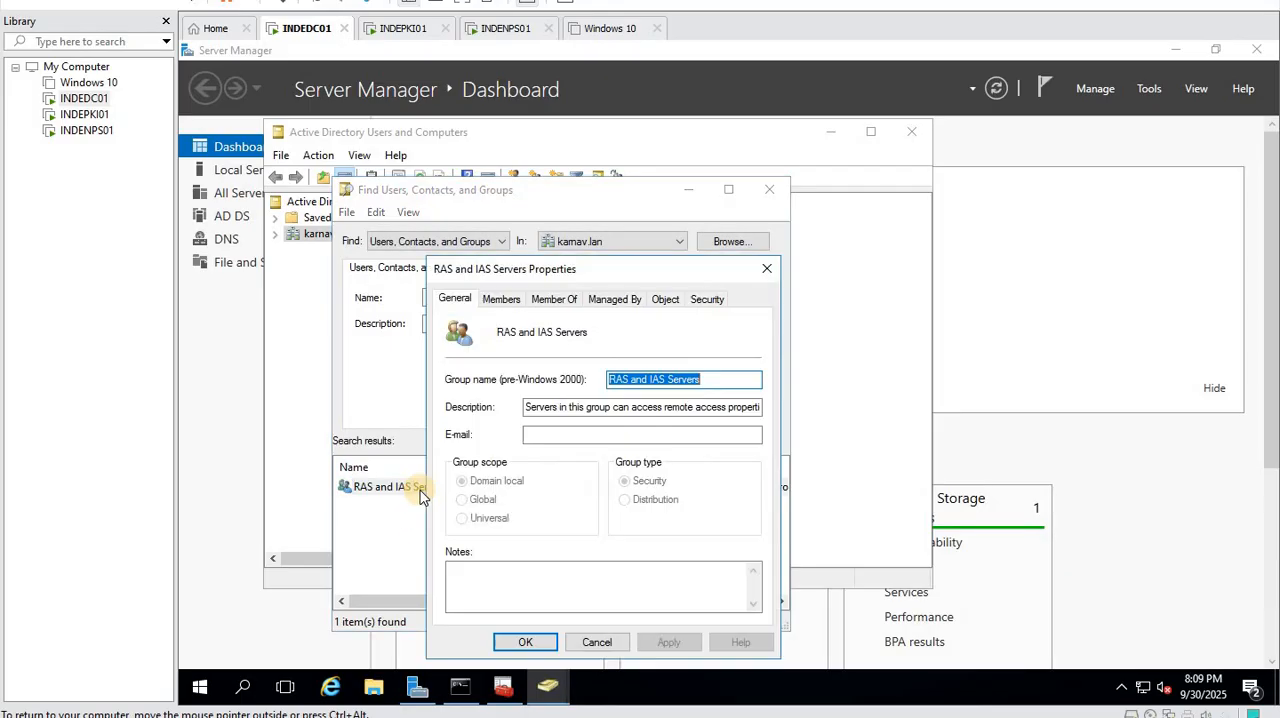
click(505, 300)
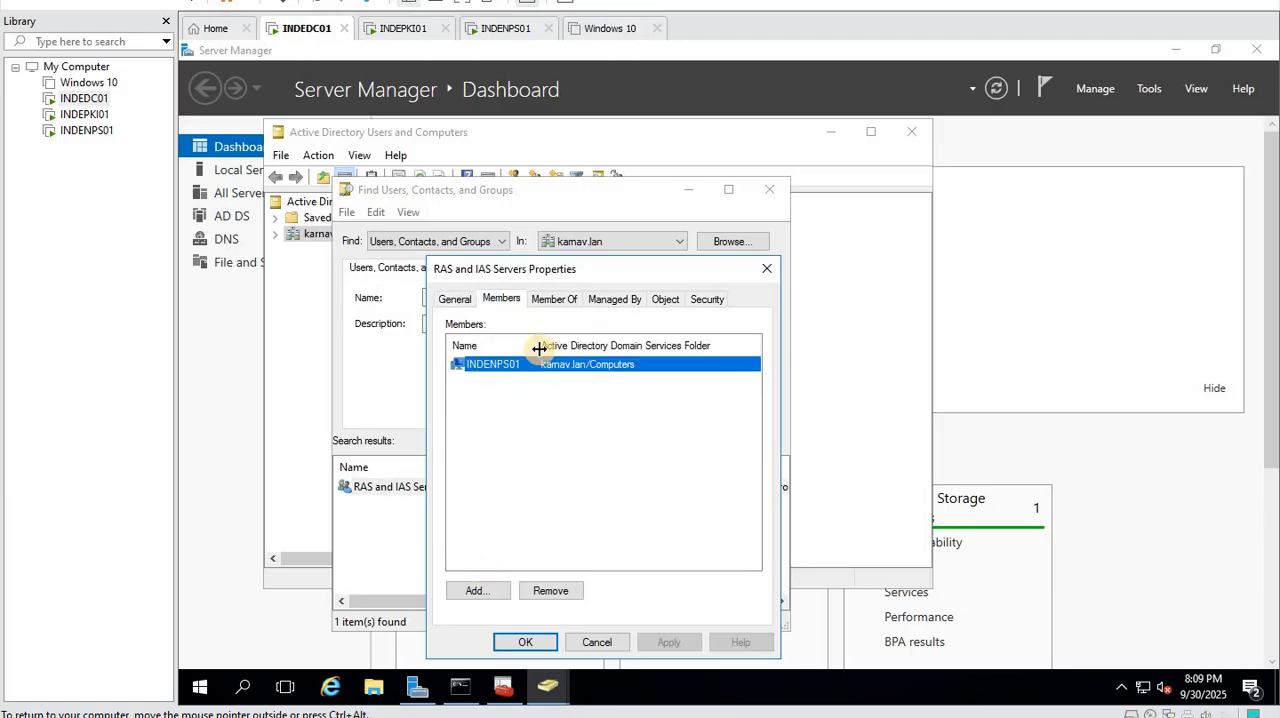
drag(538, 346, 564, 406)
click(517, 435)
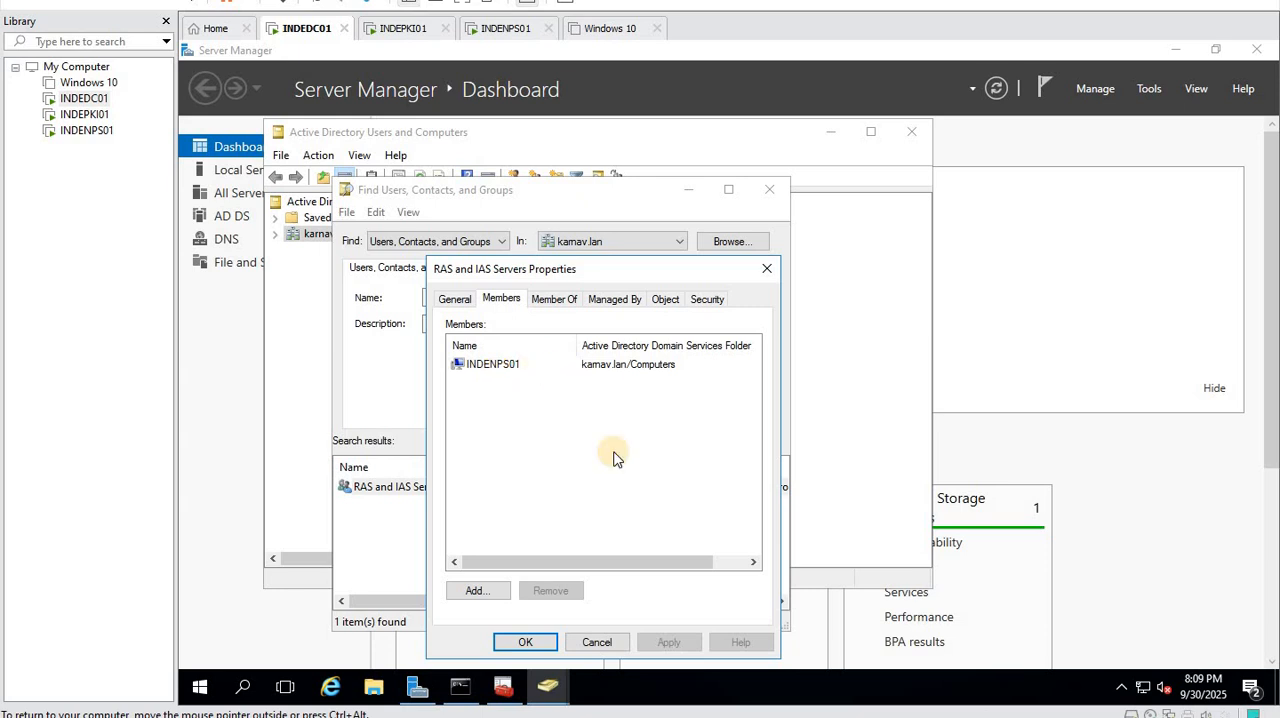
click(597, 642)
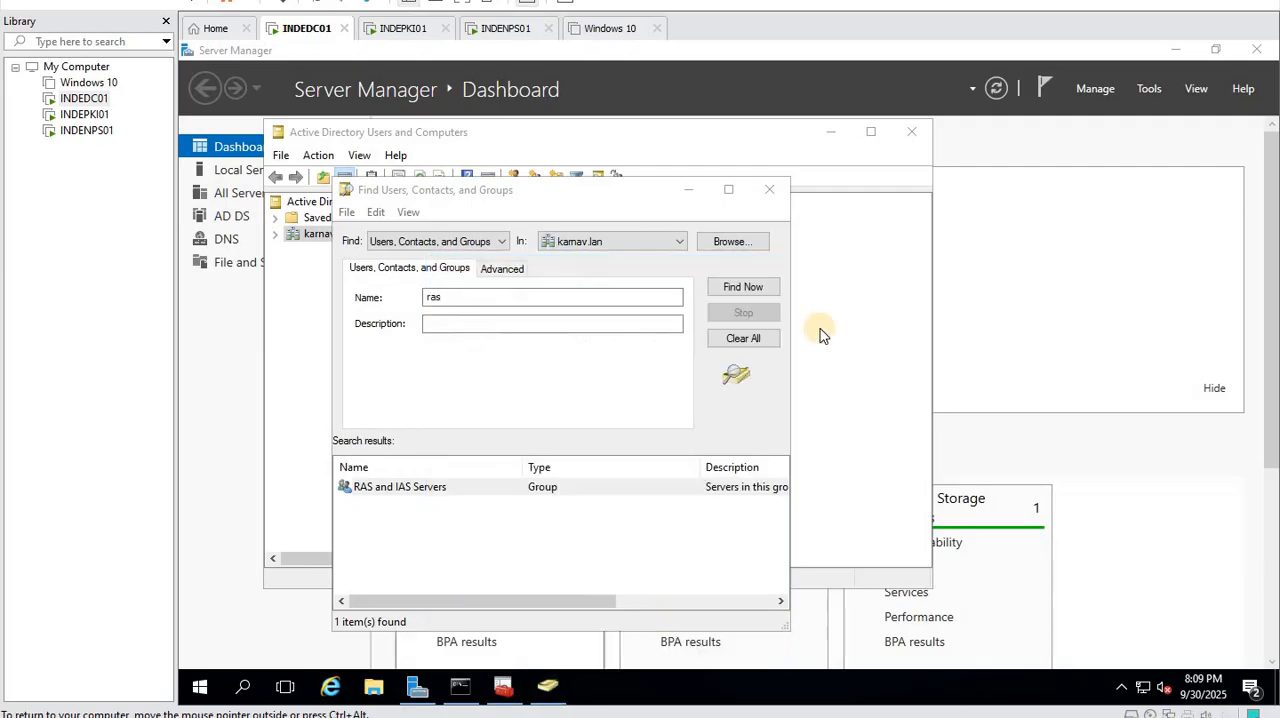
click(770, 189)
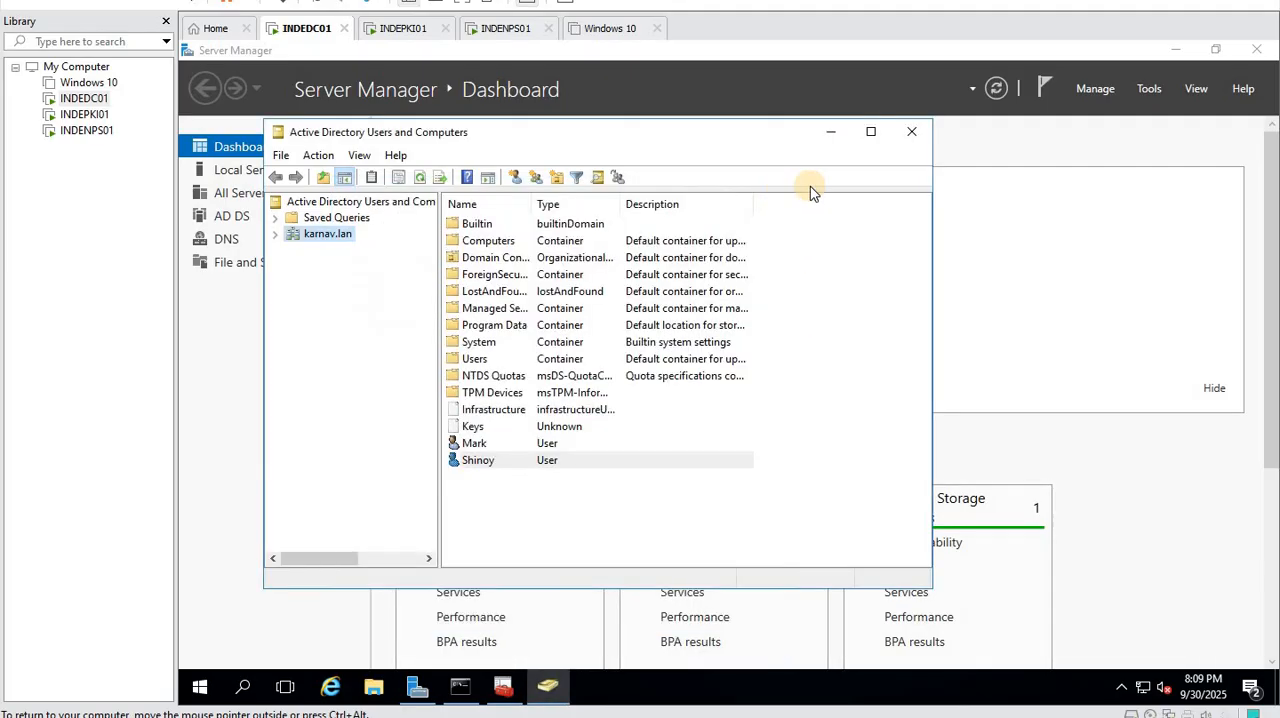
- Close Active Directory Users and Computers, switch to Chrome and open the access point's page at 192.168.1.254, proceeding past the certificate warning
click(912, 133)
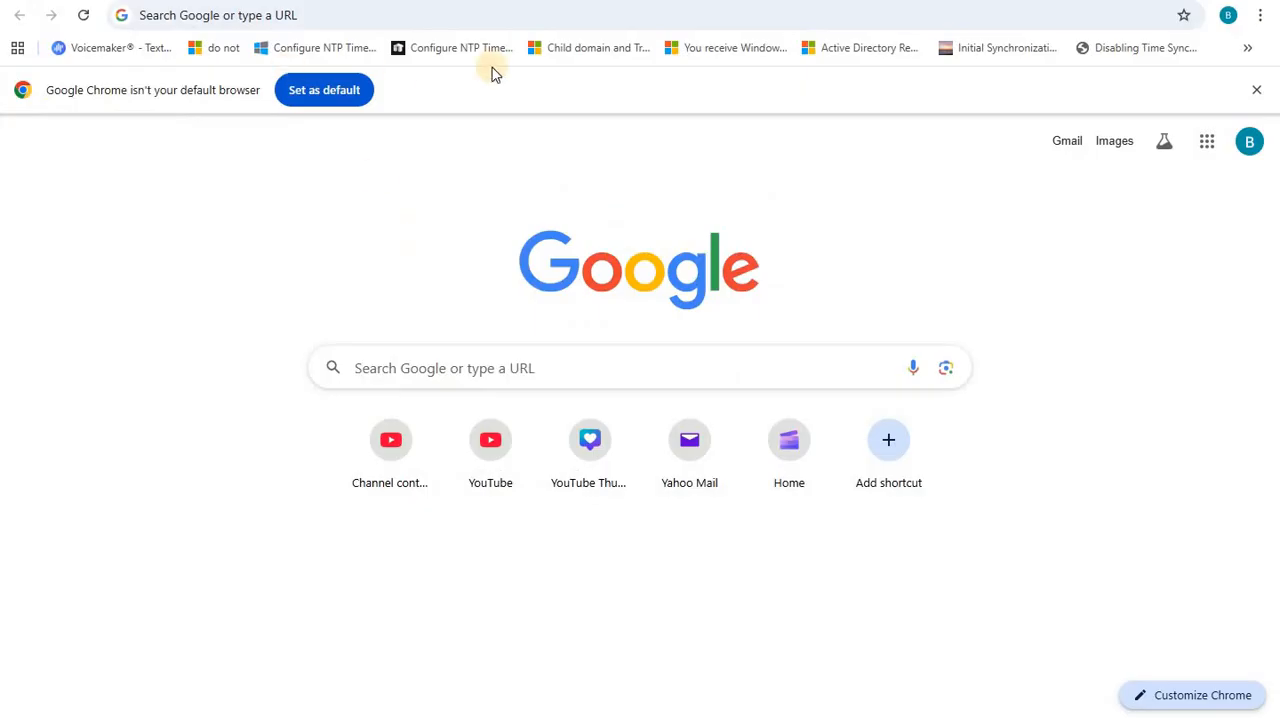
click(358, 16)
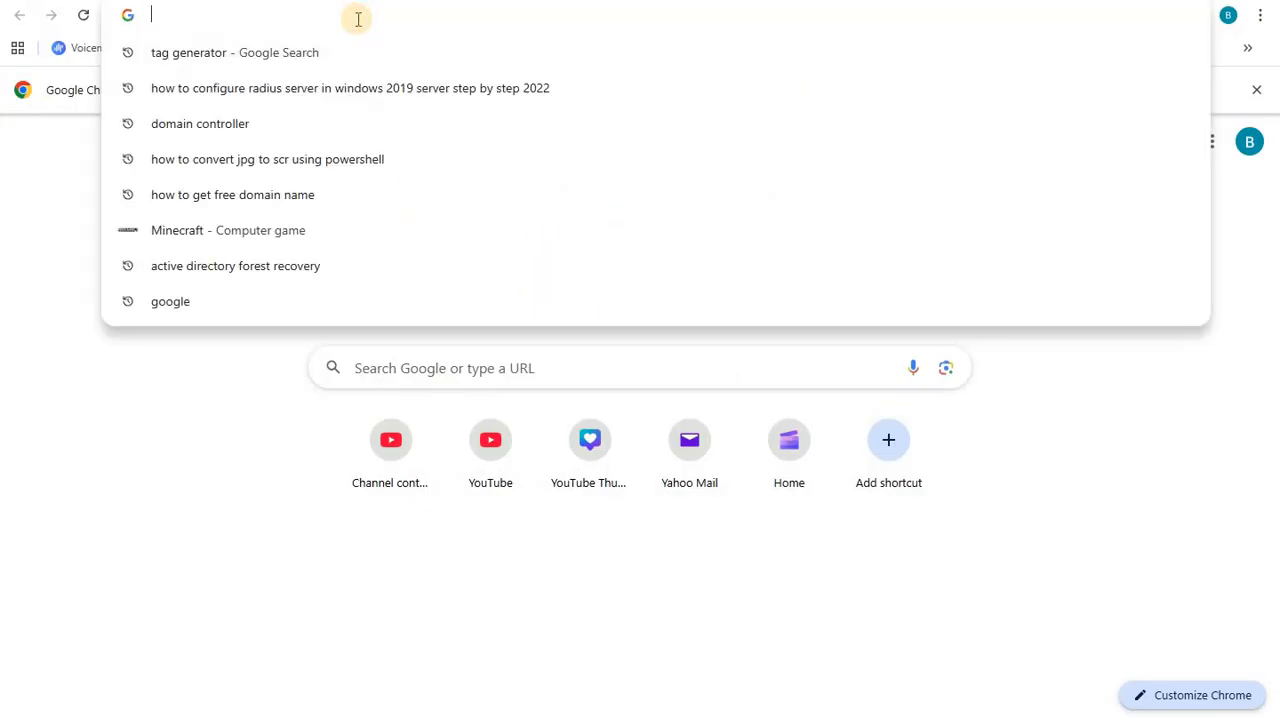
text(1)
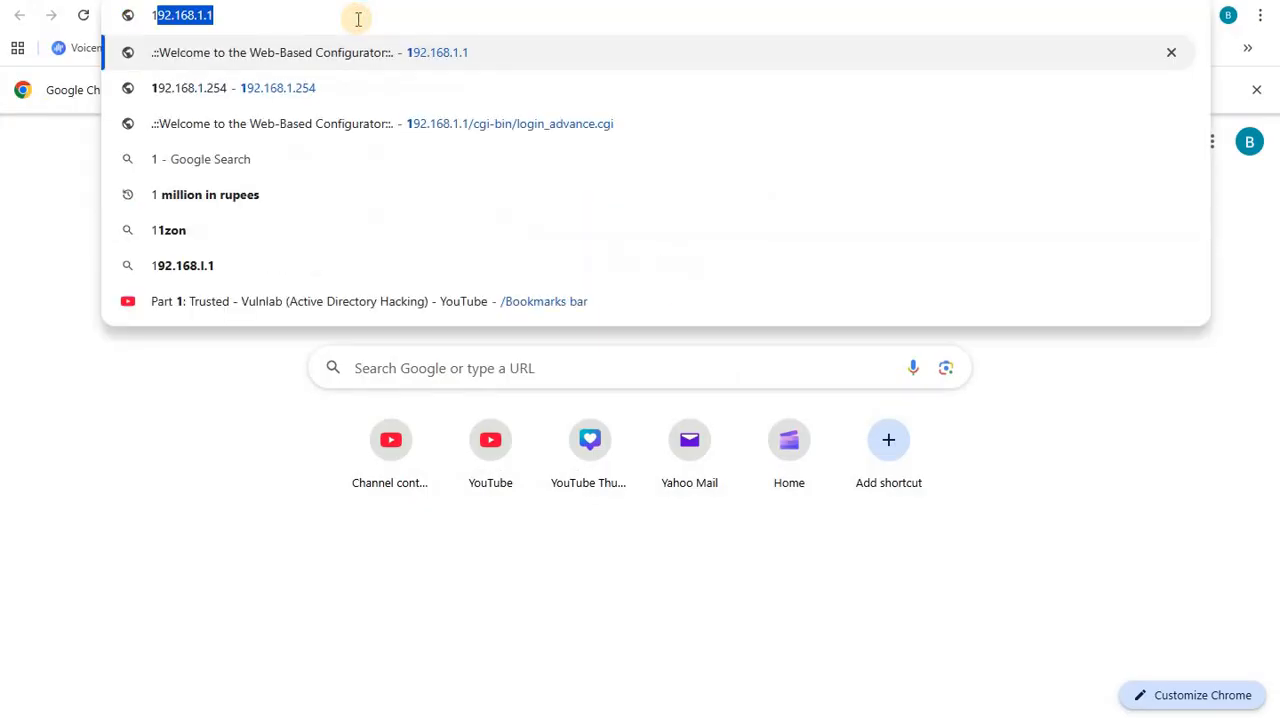
click(295, 90)
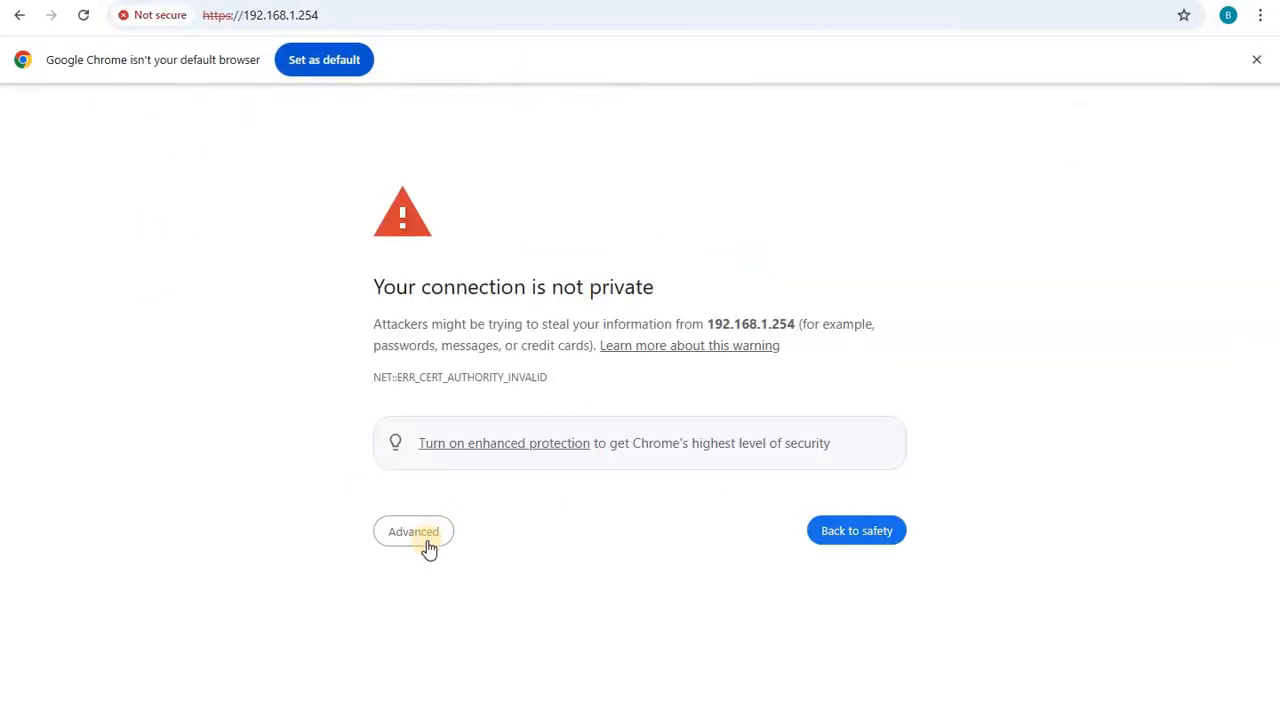
click(422, 535)
click(500, 668)
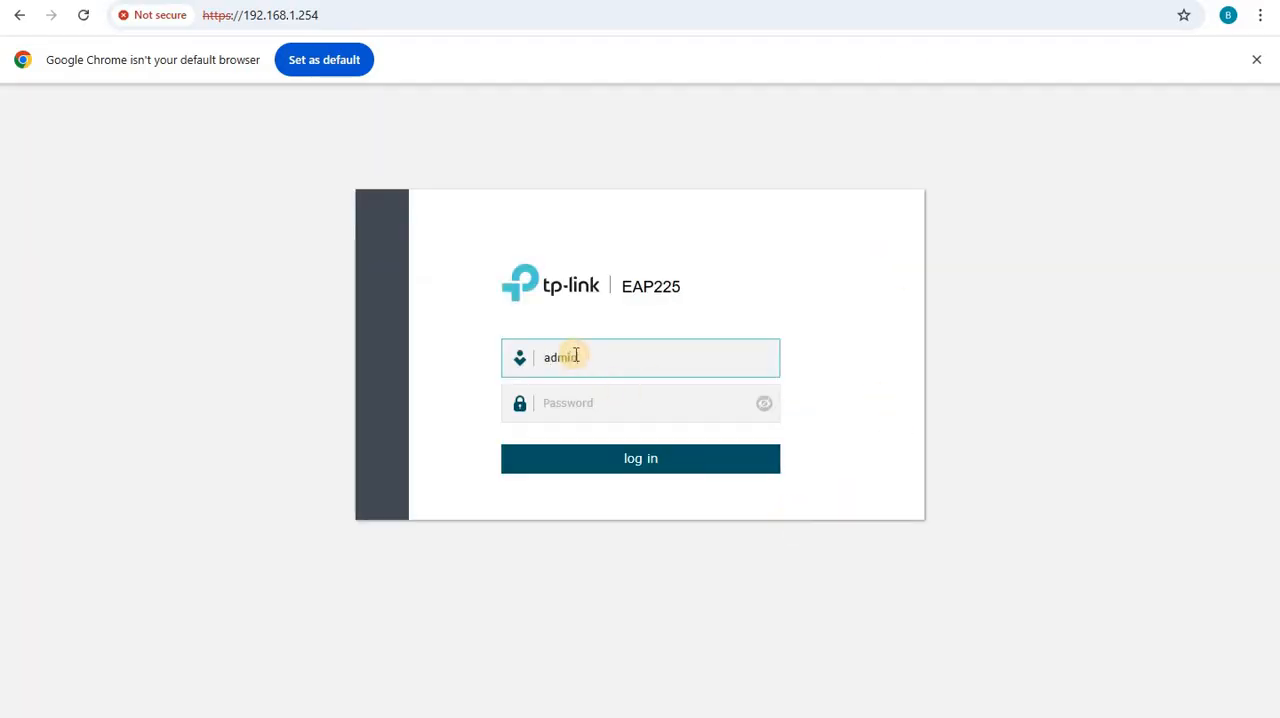
- Log in to the EAP225 access point as admin with the account password, and examine its device IP address and network IP settings
key(Return)
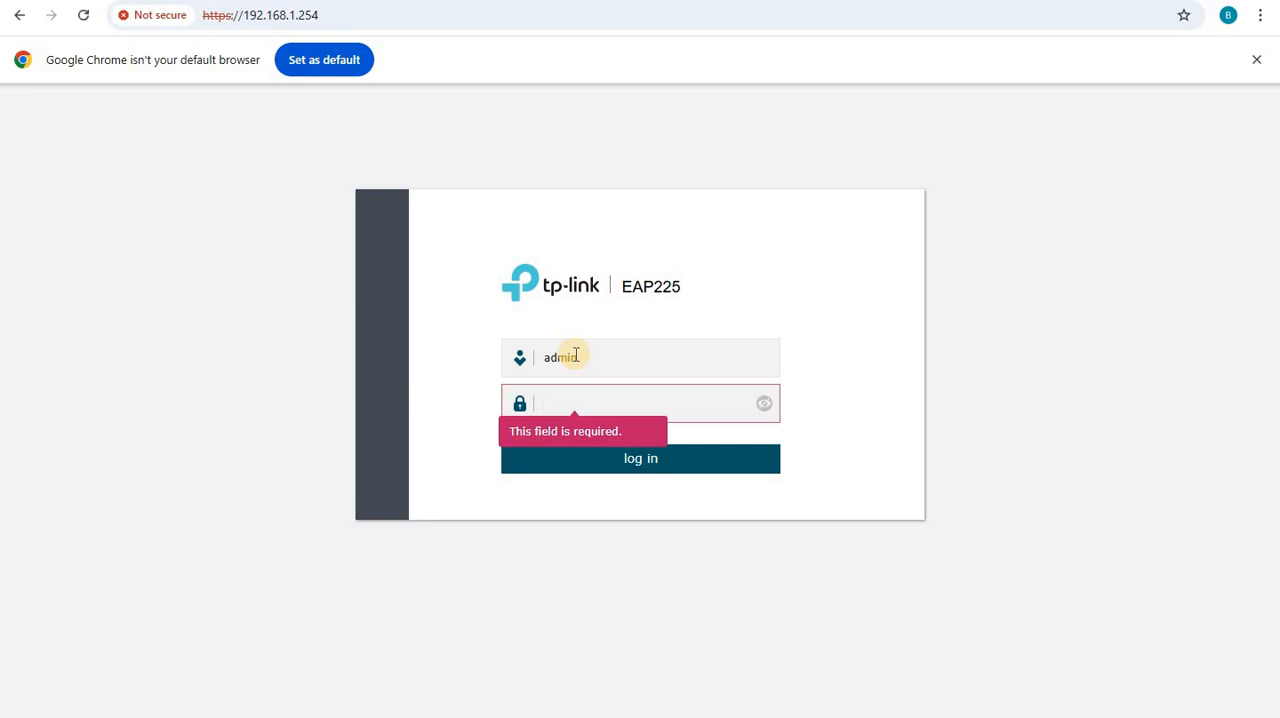
text(ad)
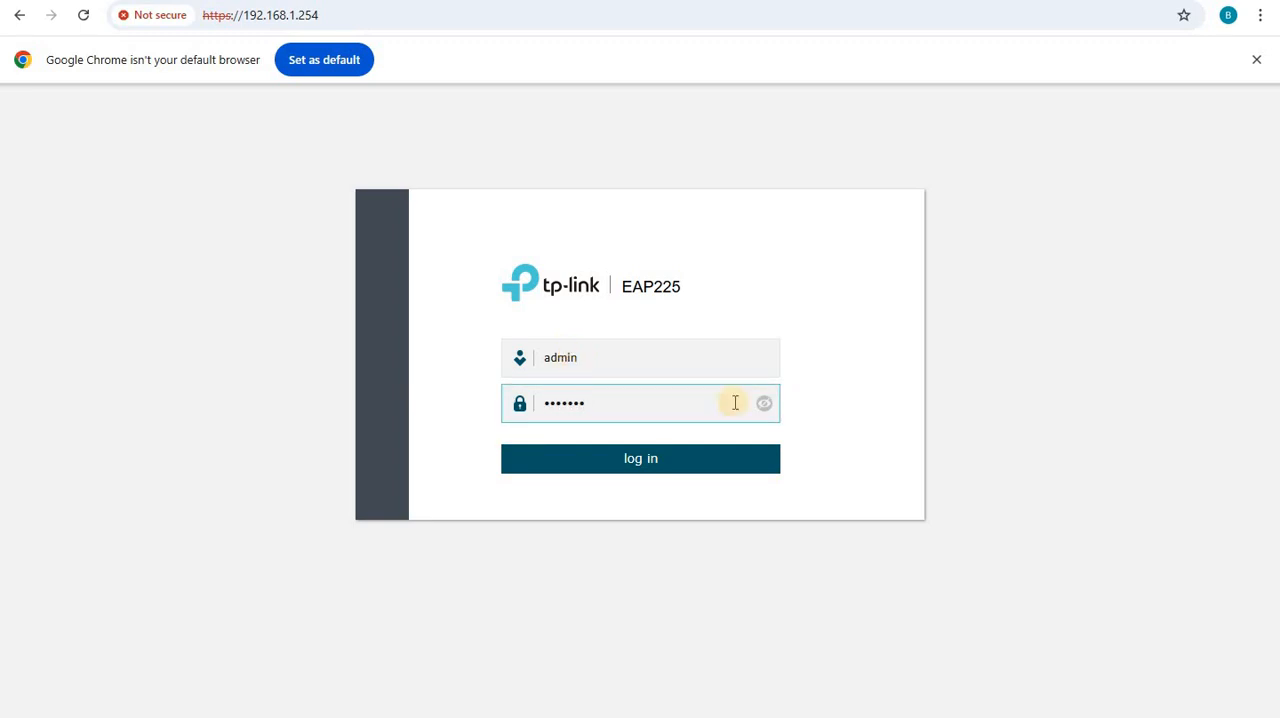
click(638, 465)
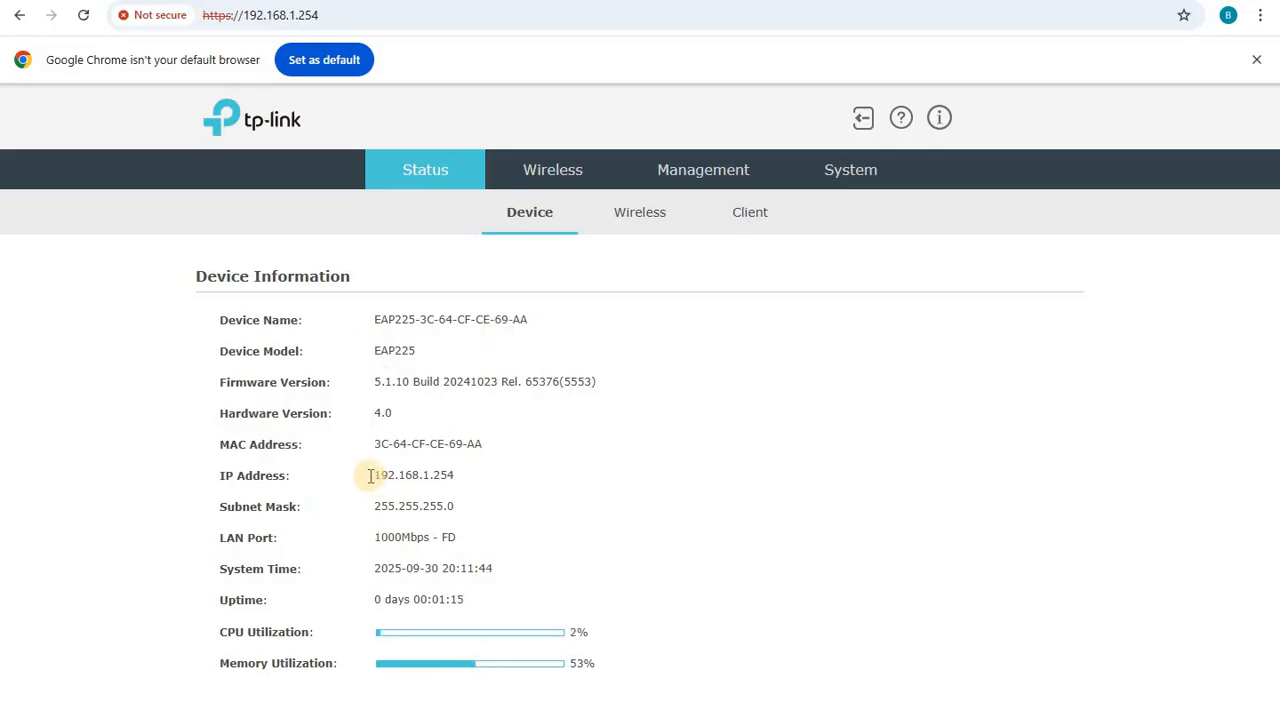
double_click(425, 475)
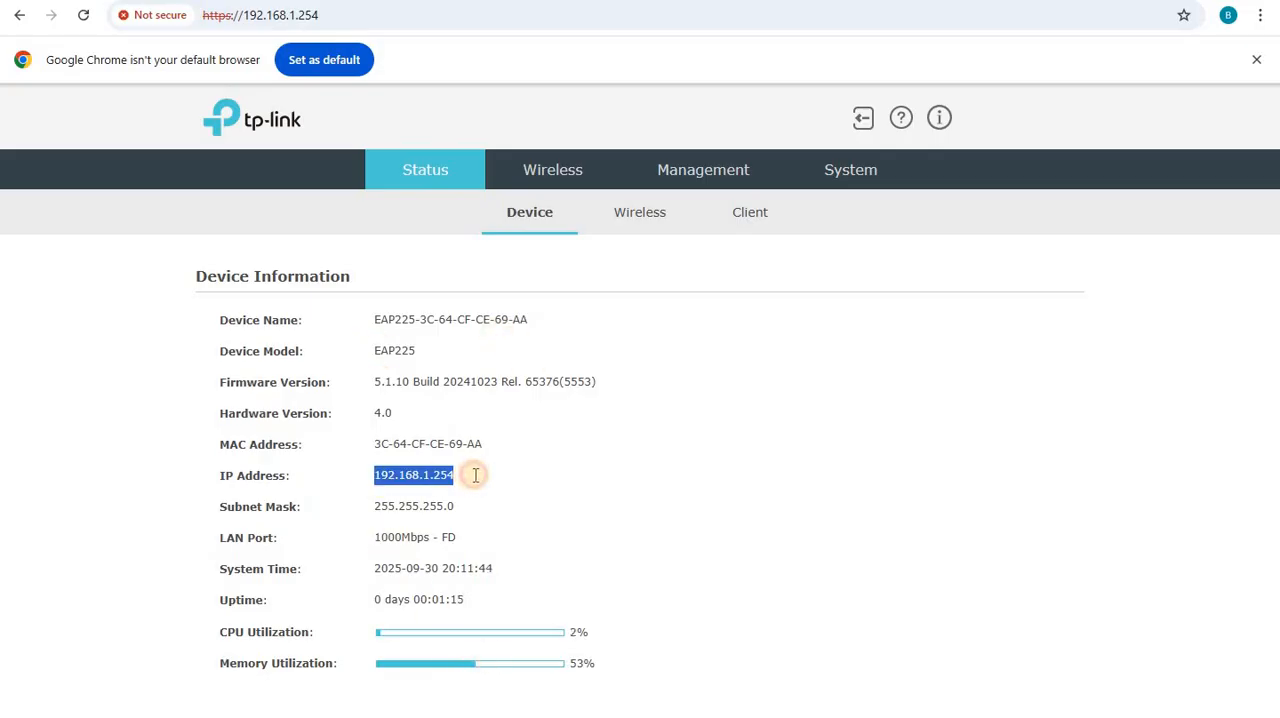
click(701, 172)
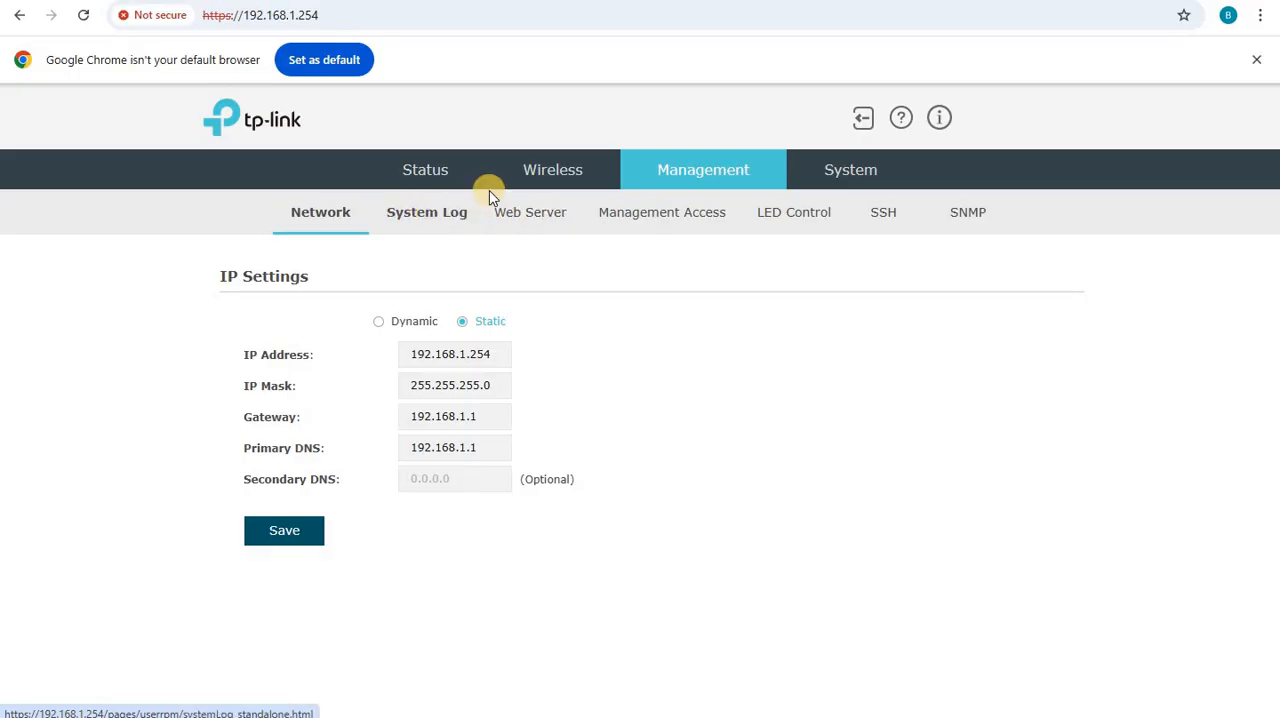
- In the 2.4GHz wireless settings, edit the existing SSID and rename it to Secure Wireless
click(540, 183)
scroll(320, 549, down, 2)
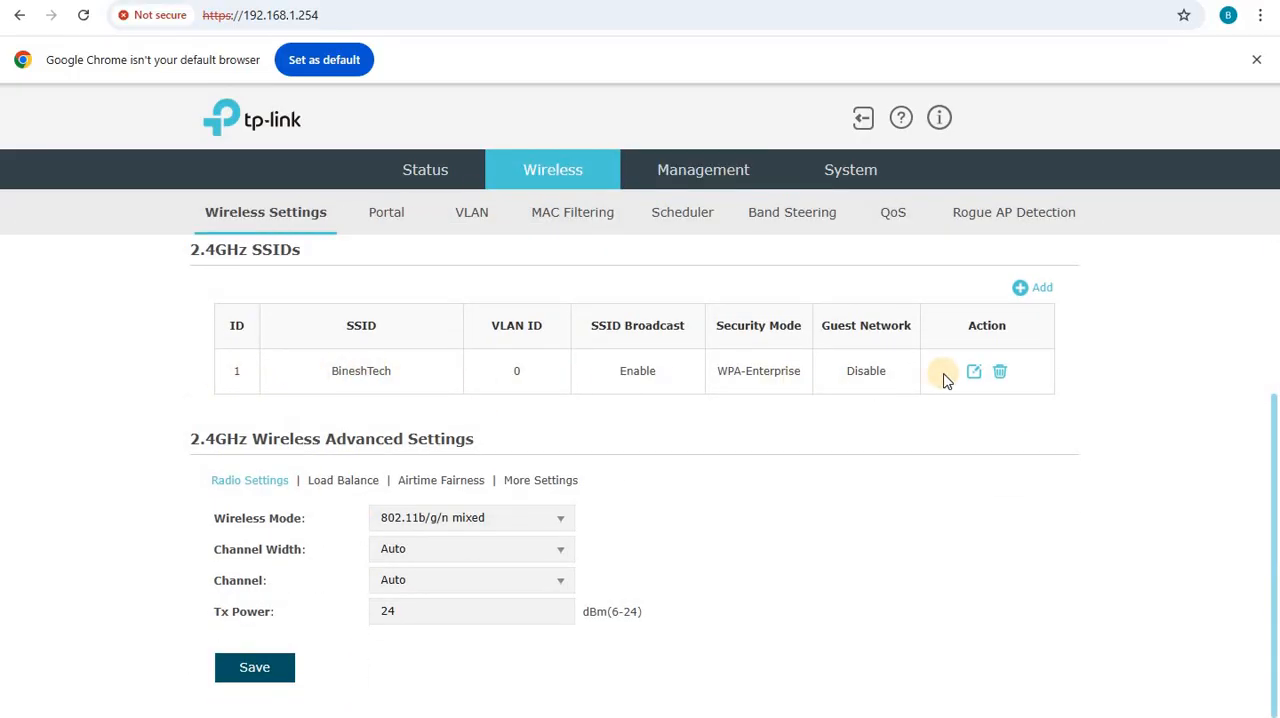
click(971, 378)
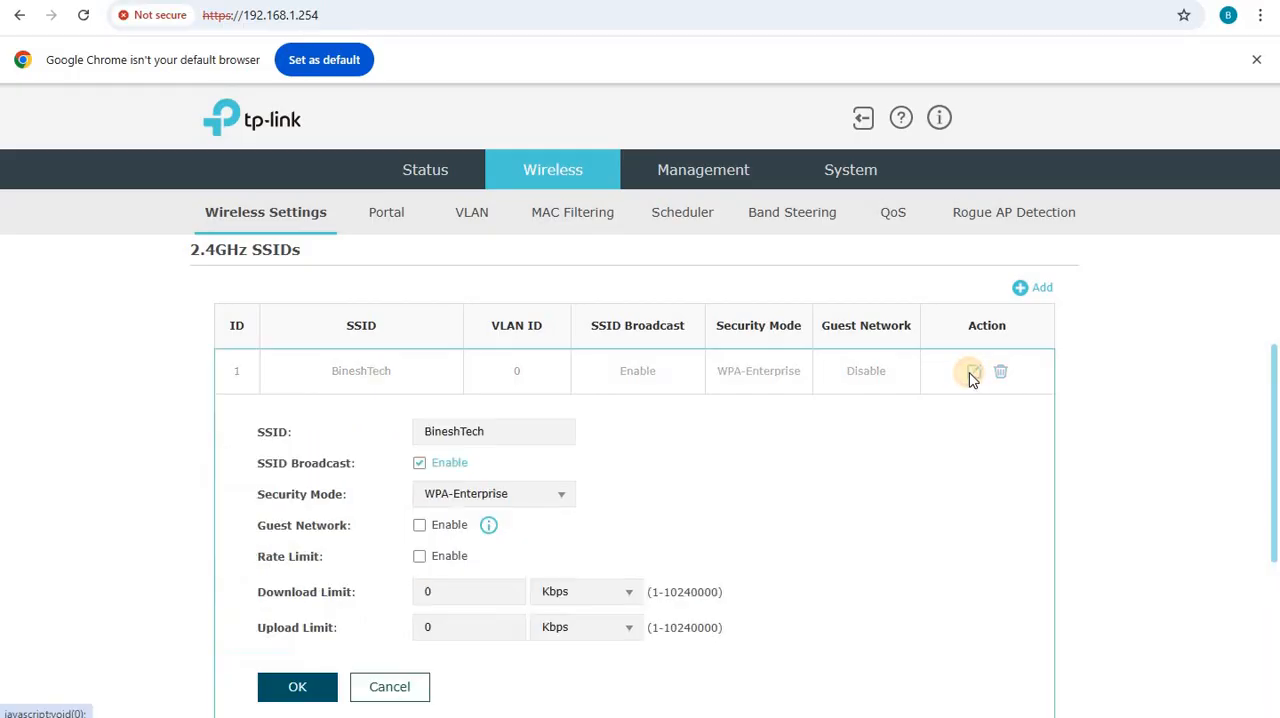
scroll(1128, 375, down, 5)
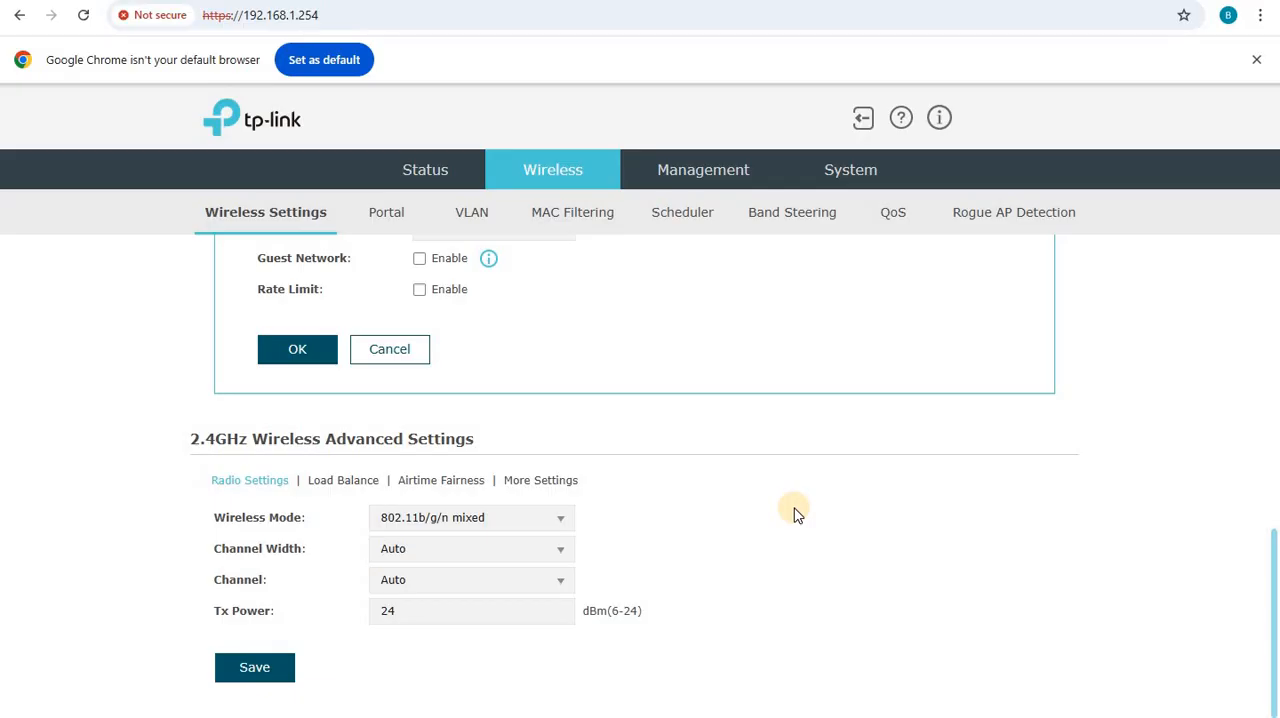
scroll(797, 514, up, 7)
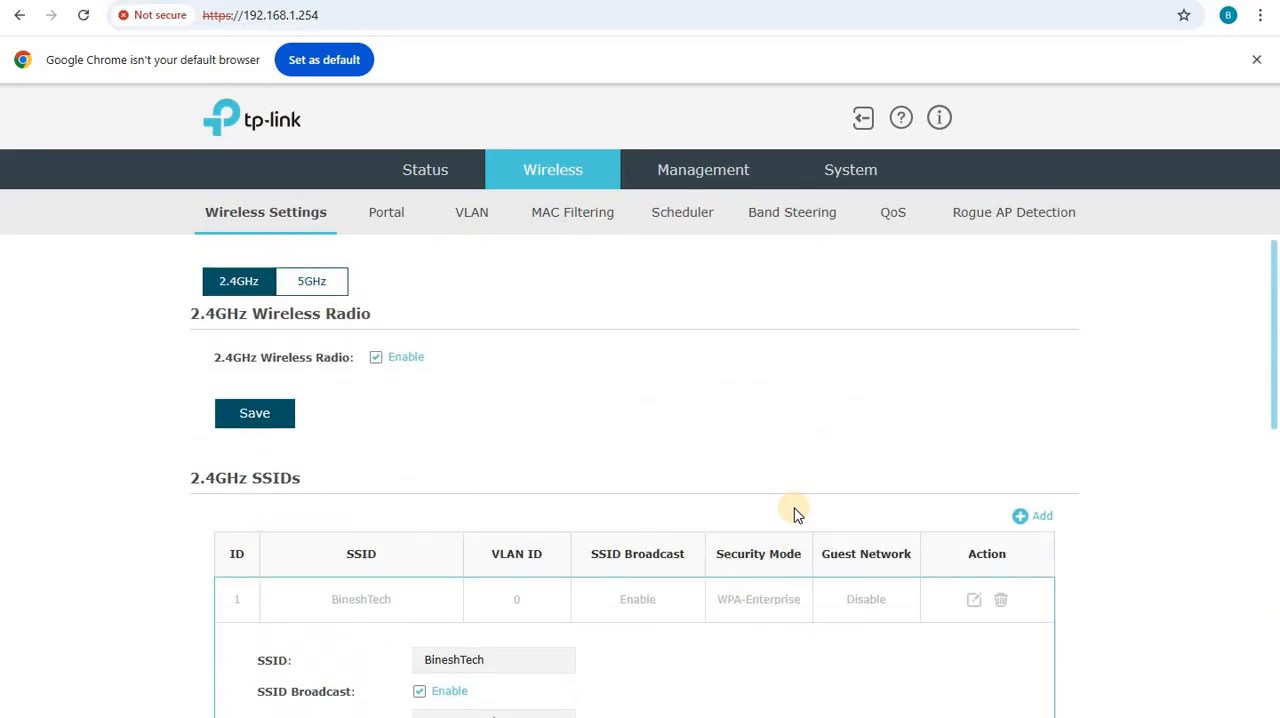
scroll(797, 514, down, 7)
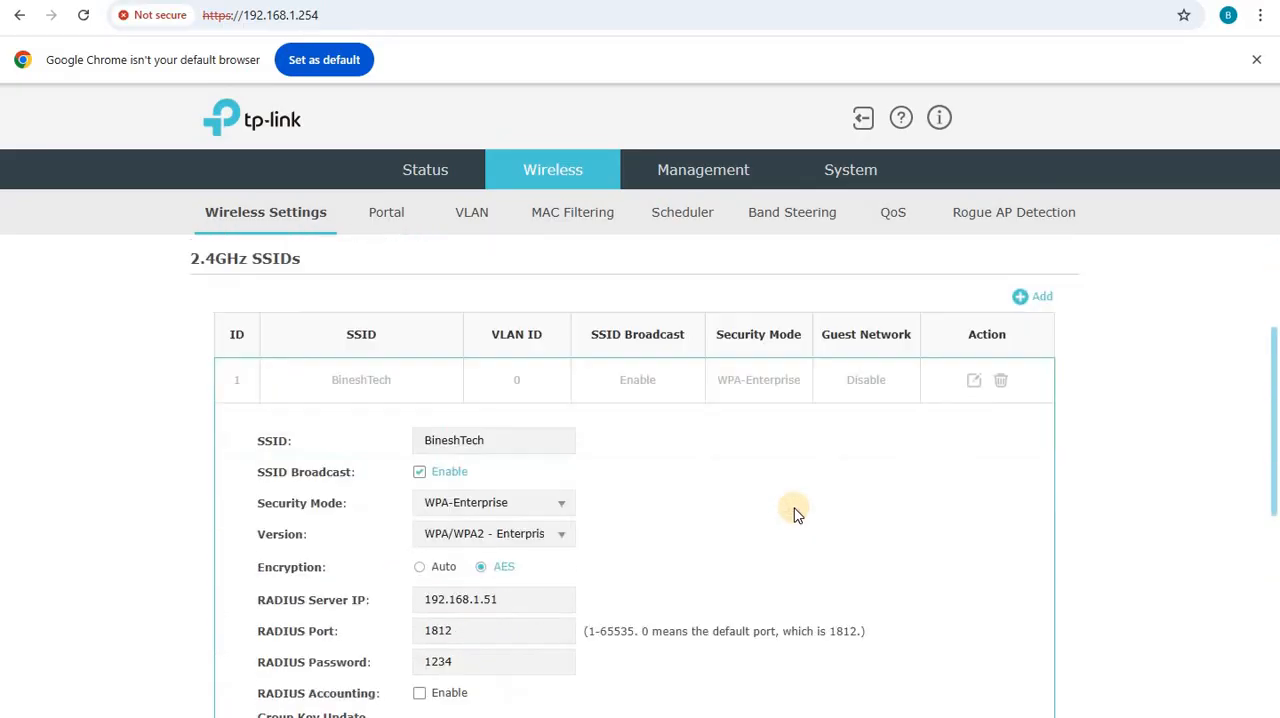
scroll(797, 514, up, 7)
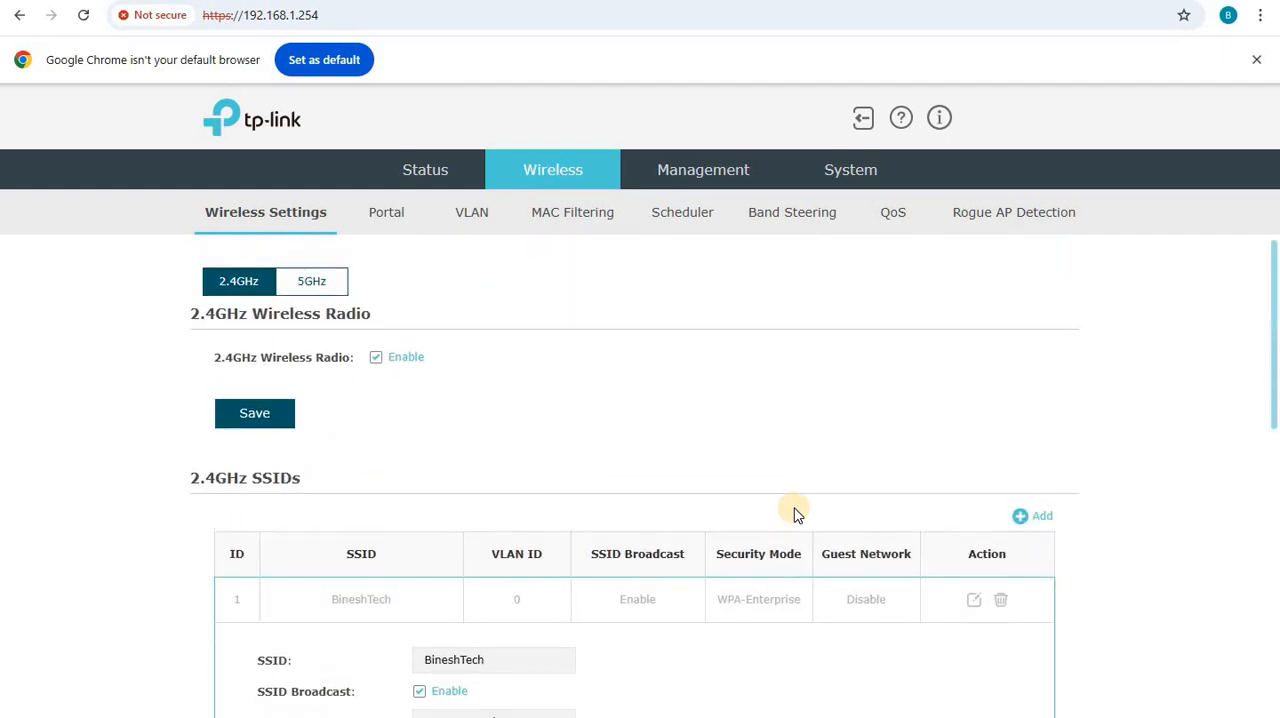
scroll(792, 510, down, 2)
scroll(788, 528, down, 2)
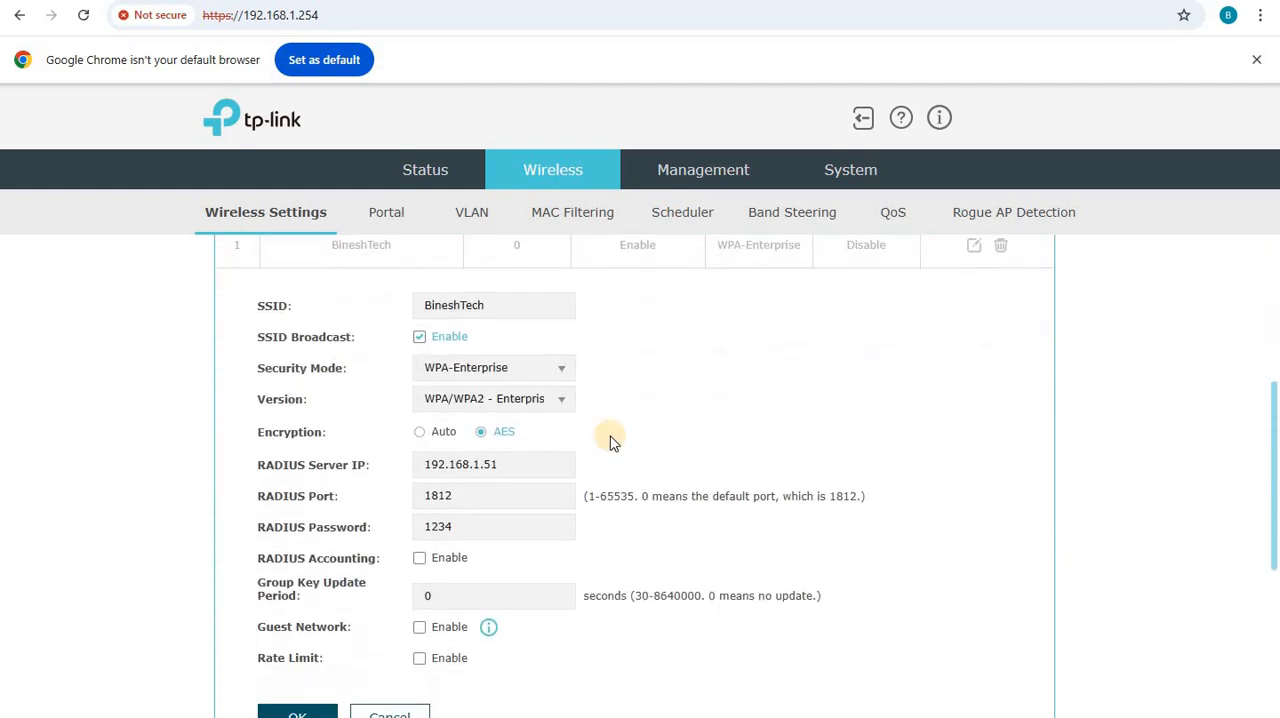
click(444, 307)
drag(444, 307, 378, 314)
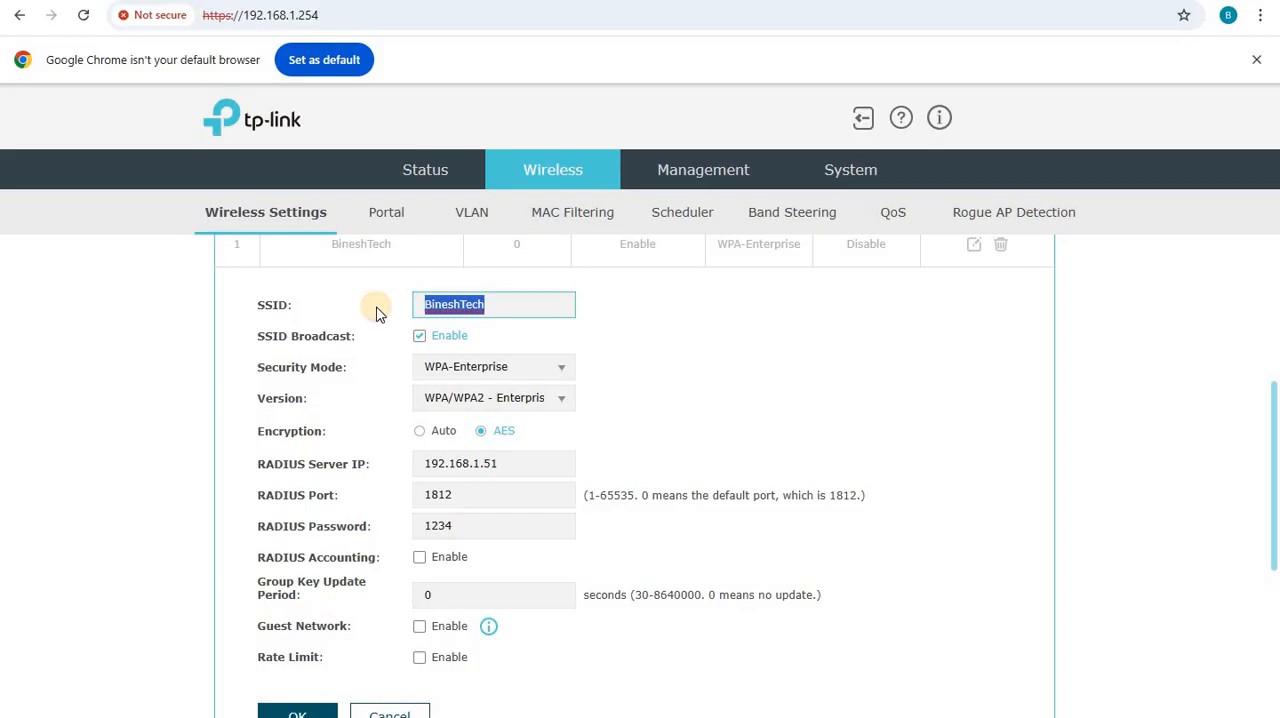
text(W)
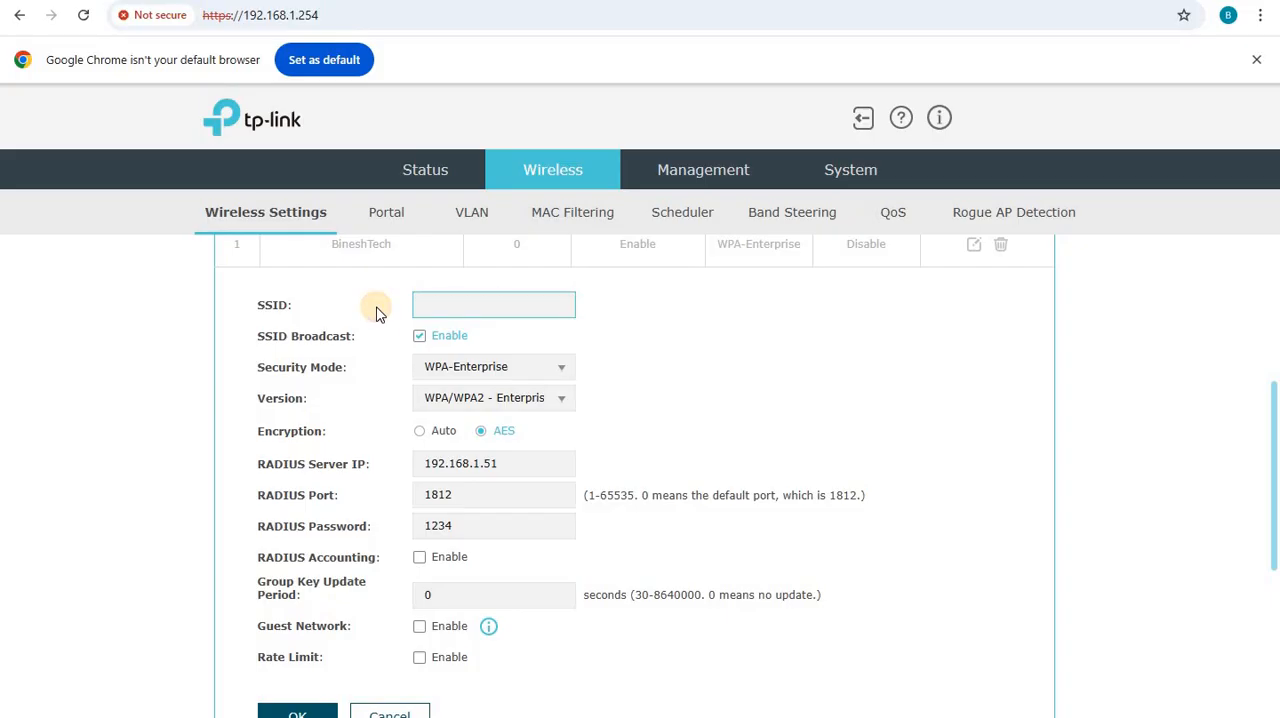
text(SecureWireless)
click(467, 303)
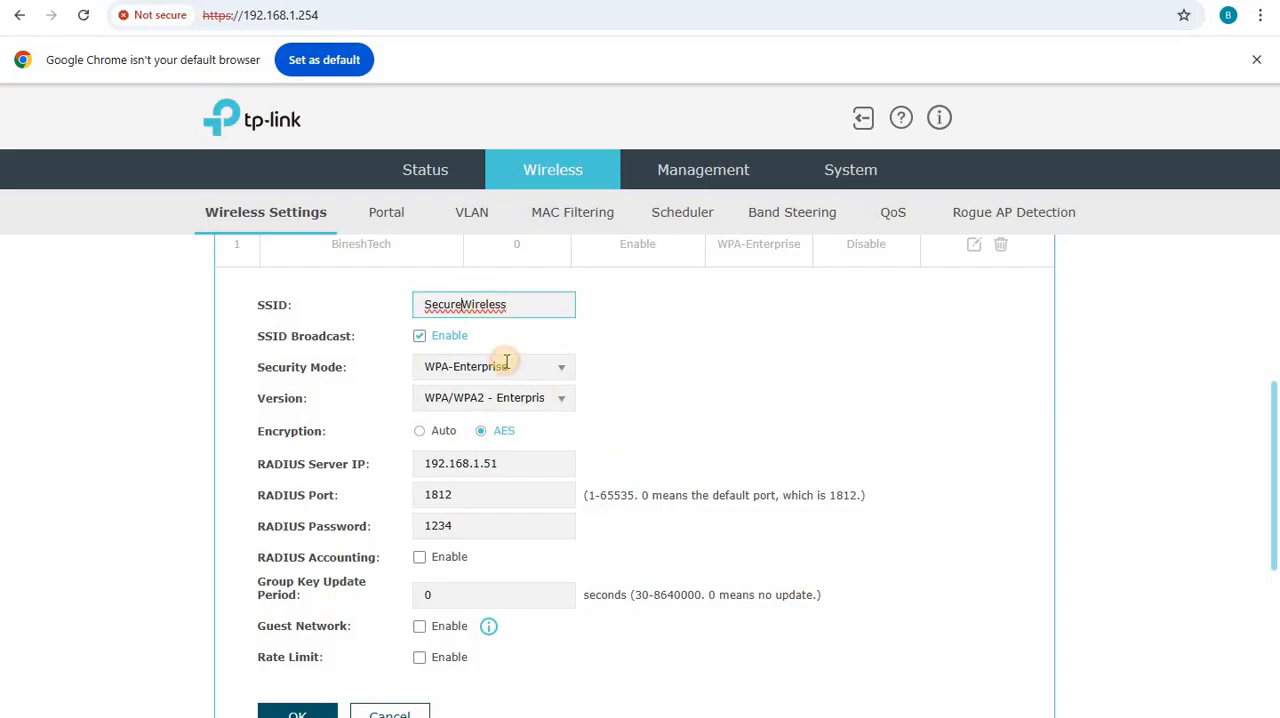
click(650, 365)
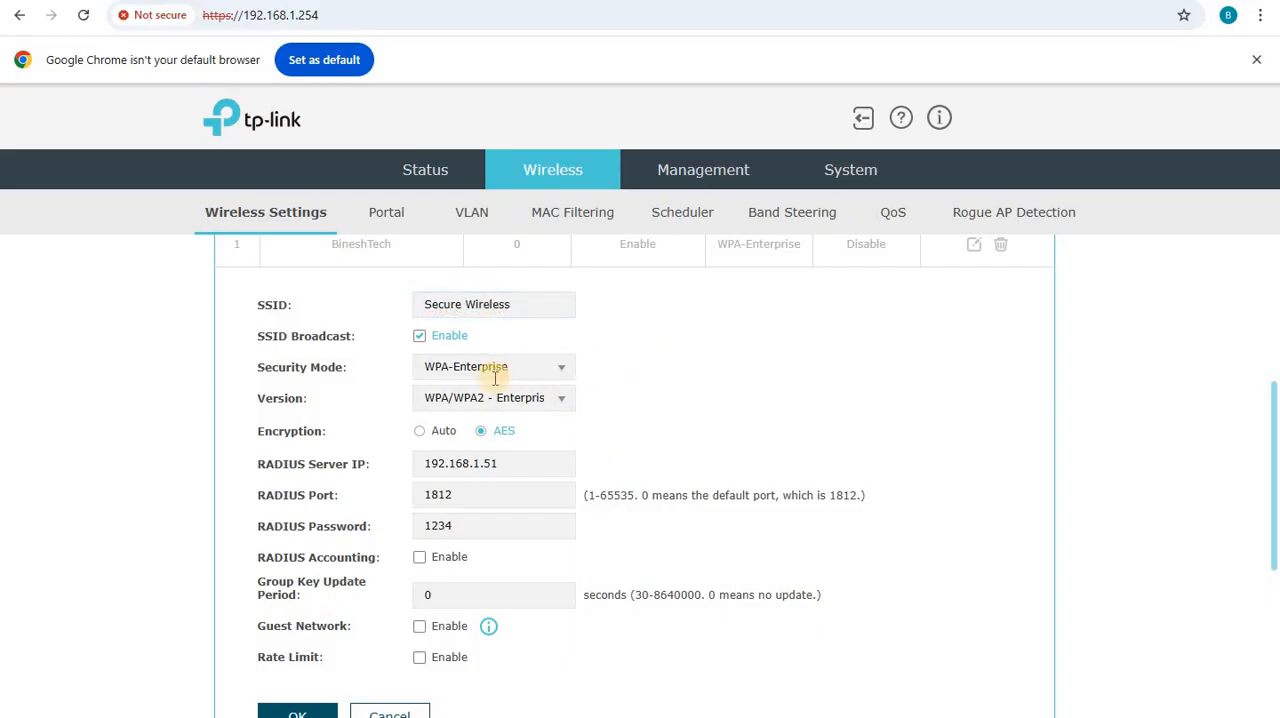
- Select WPA-Enterprise as the SSID's security mode, review its RADIUS server IP, port and password, and accept the SSID settings
click(558, 368)
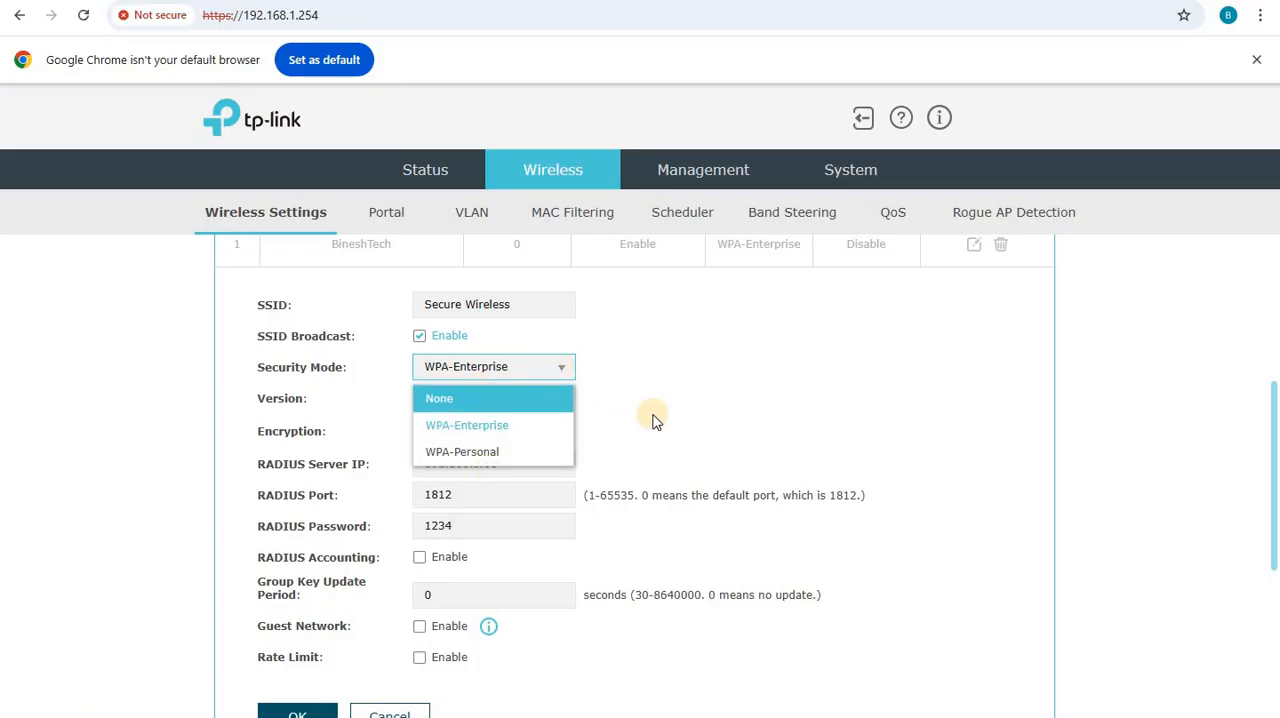
click(461, 428)
scroll(686, 405, down, 1)
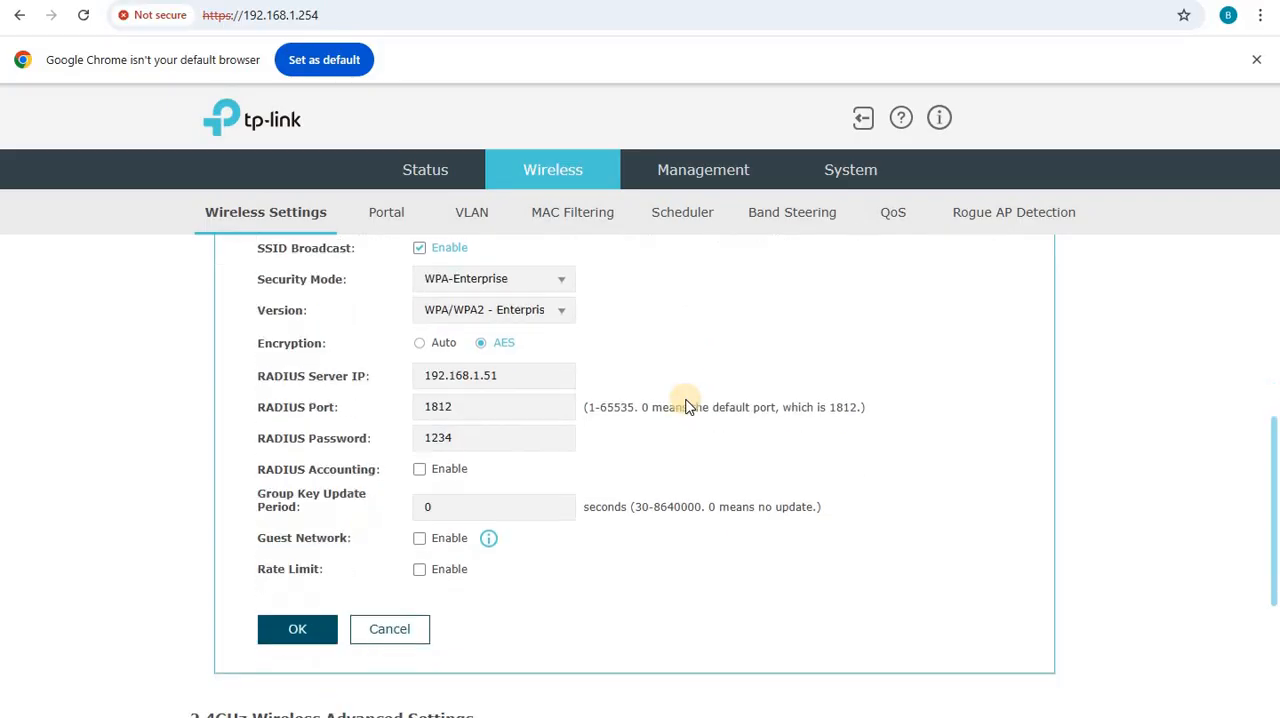
drag(503, 374, 410, 367)
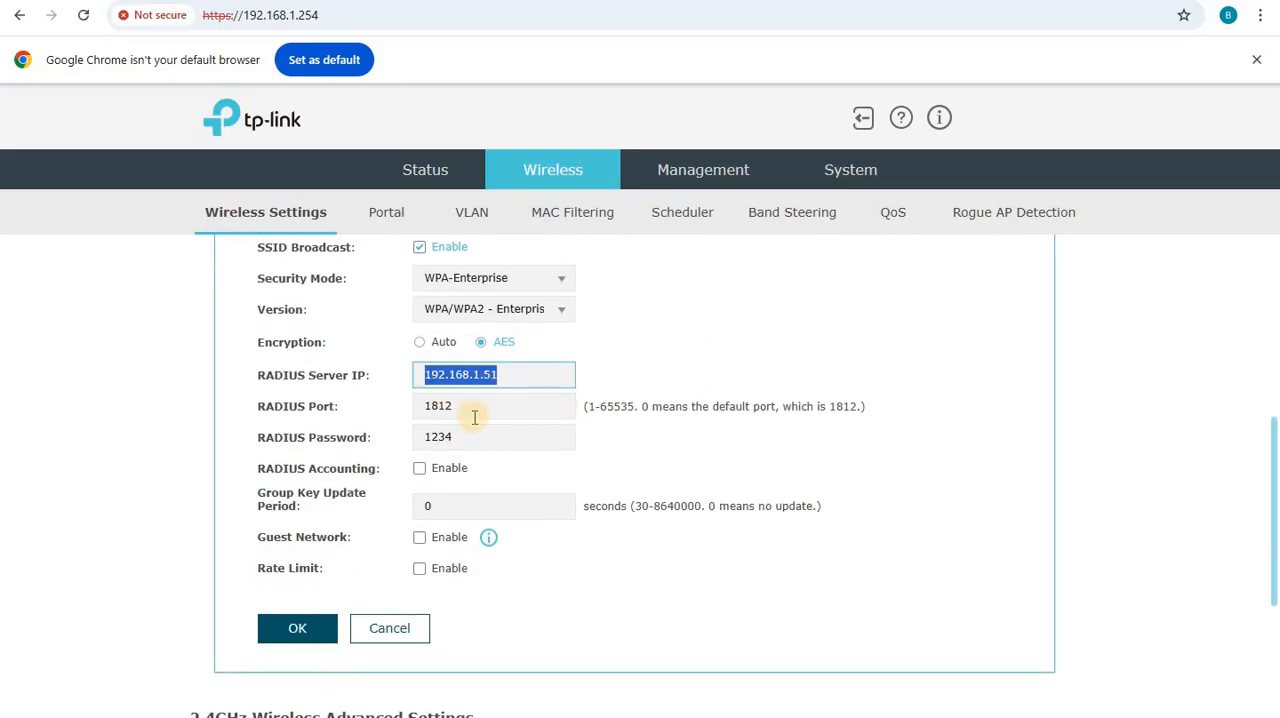
click(512, 379)
drag(512, 378, 372, 378)
click(733, 348)
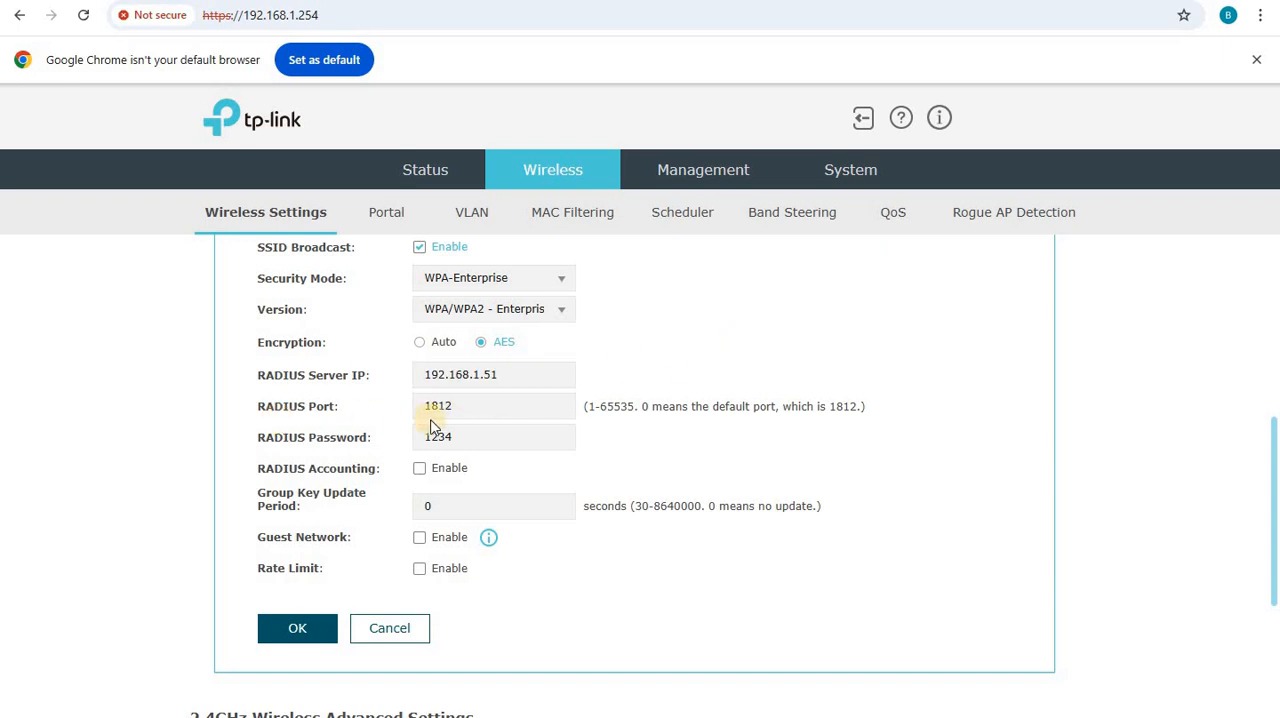
drag(472, 411, 391, 409)
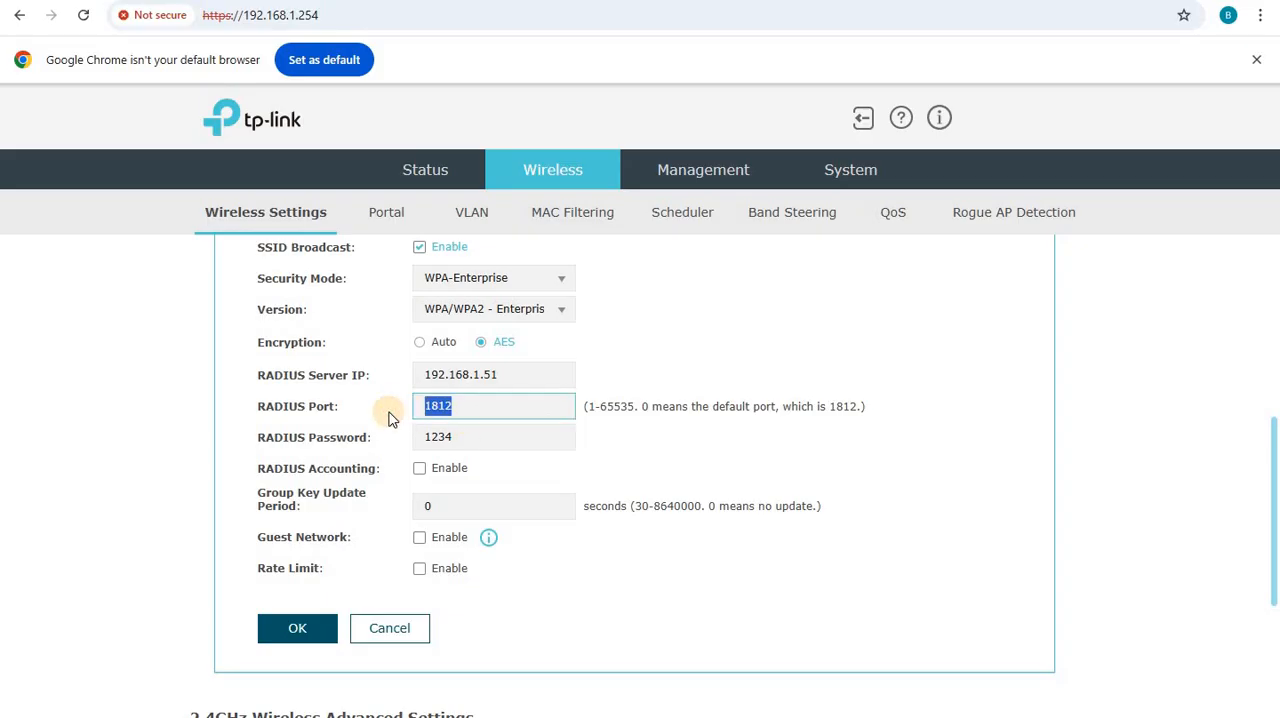
click(505, 437)
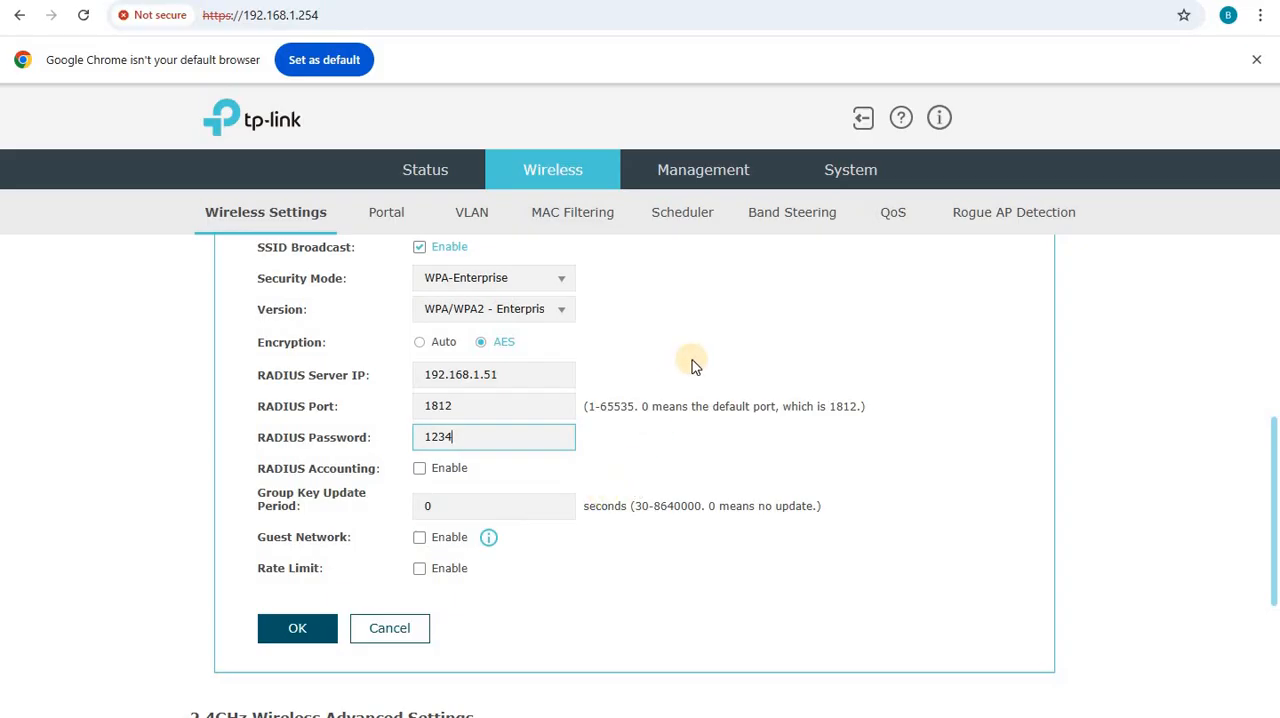
click(308, 628)
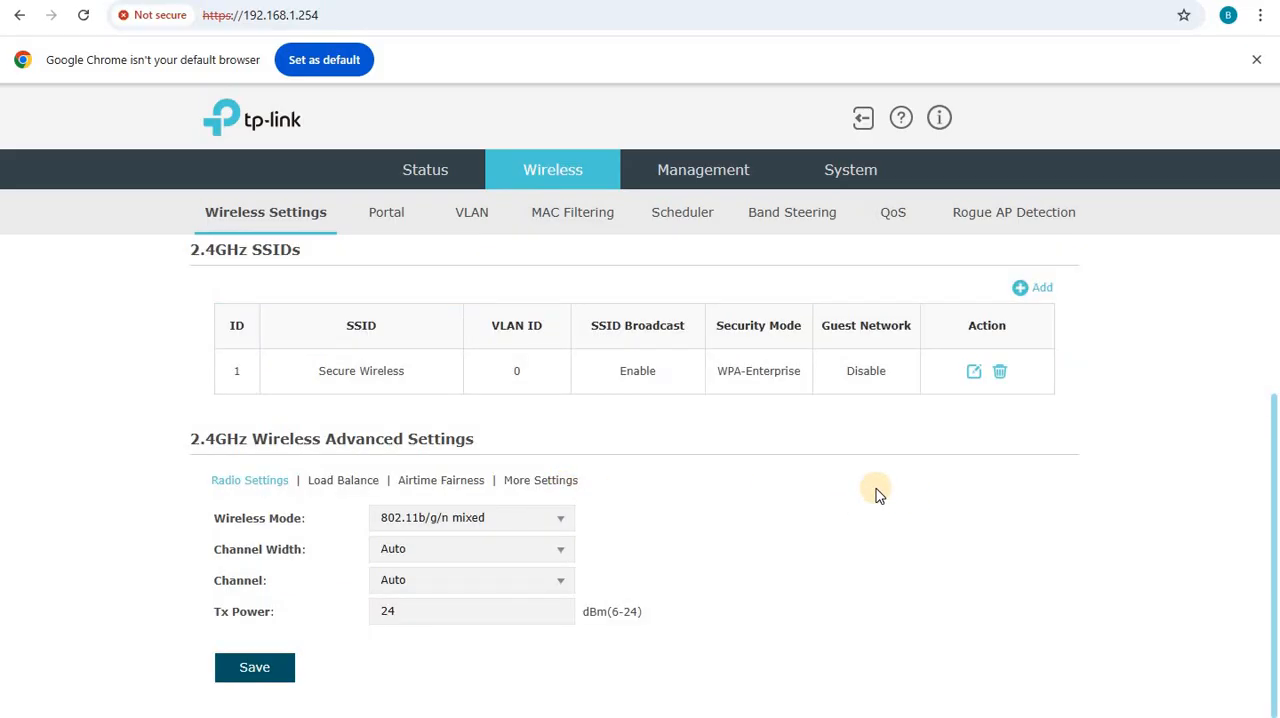
scroll(872, 493, up, 2)
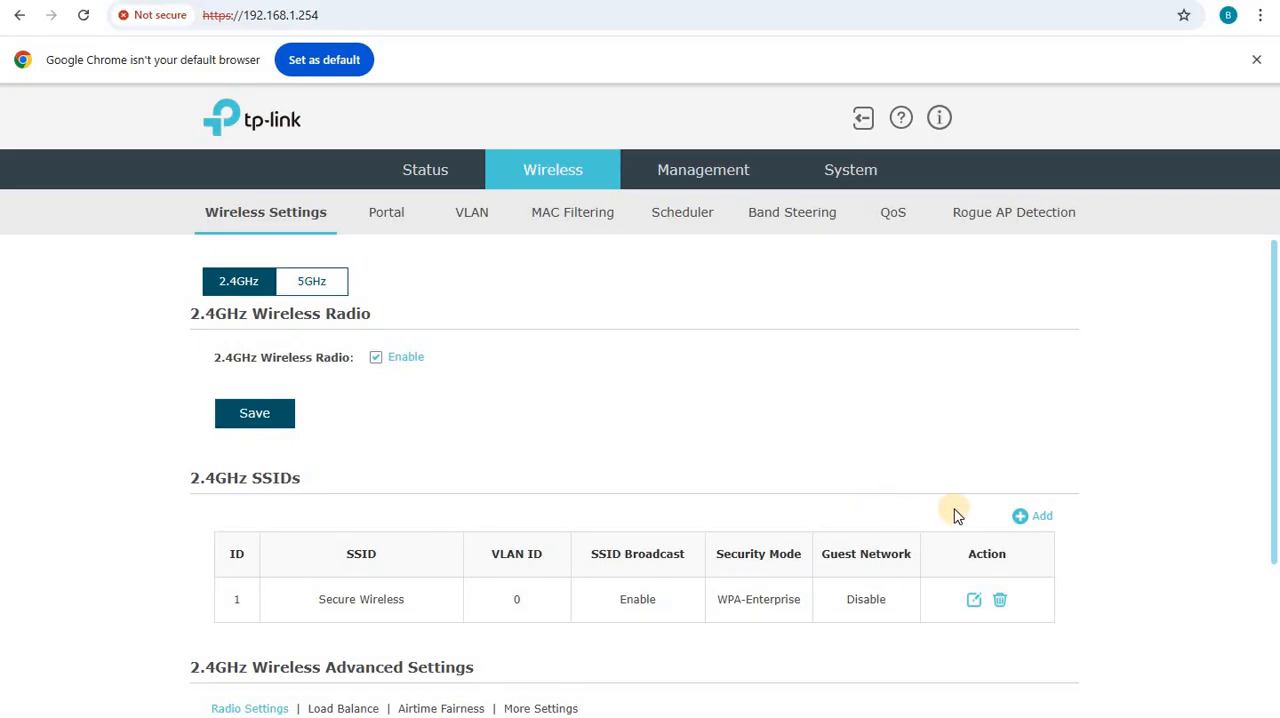
- Switch back to VMware, dismiss the NPS context menu on INDENPS01, and bring up the local computer Certificates console on INDEDC01
mouse_move(713, 716)
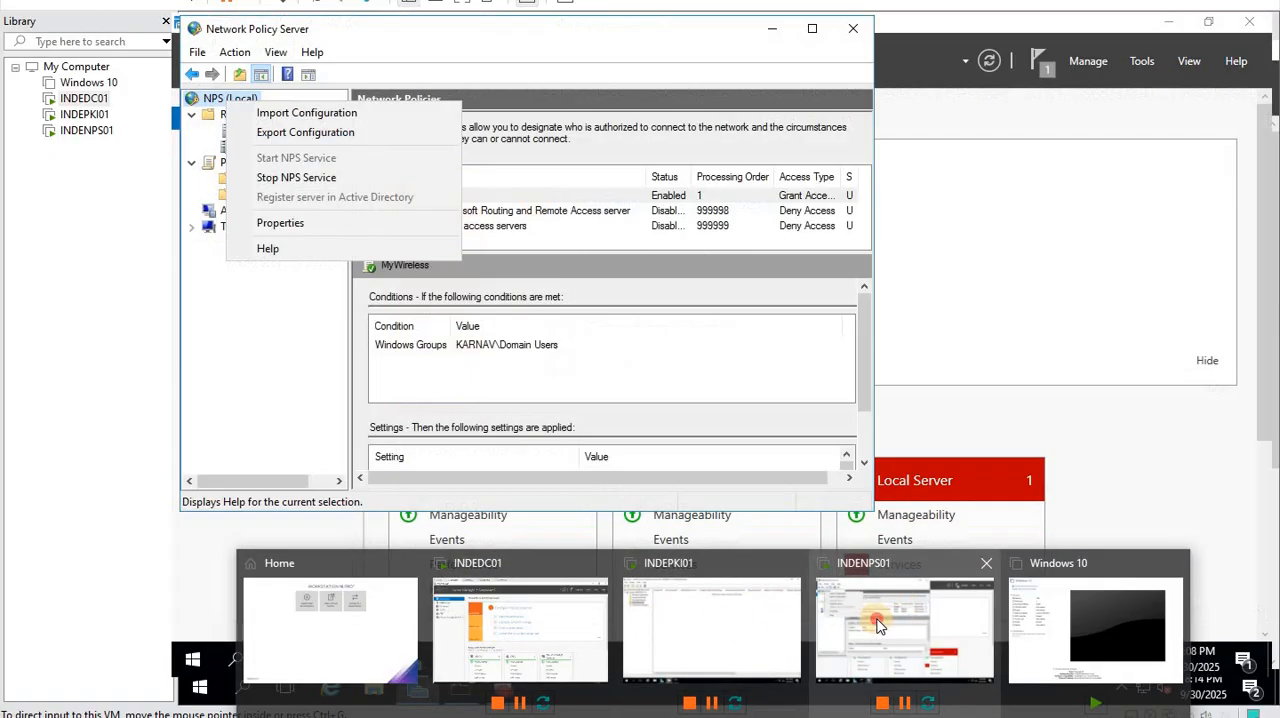
click(828, 612)
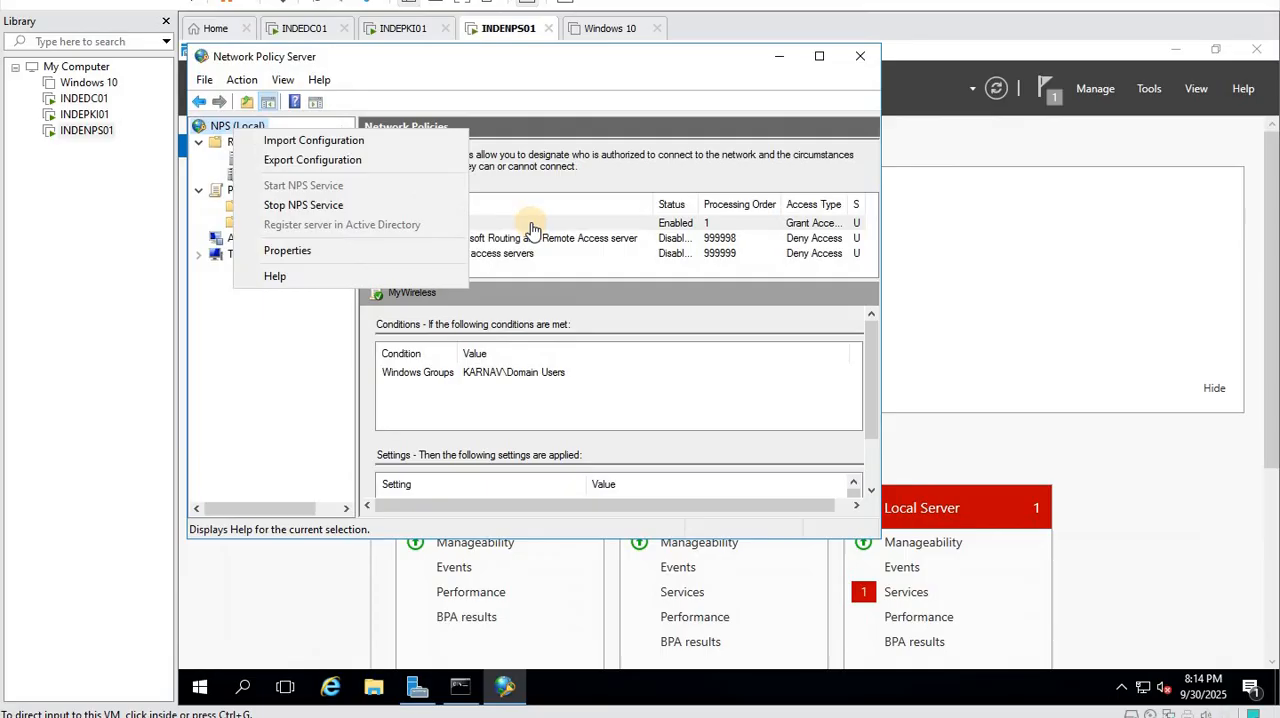
click(436, 73)
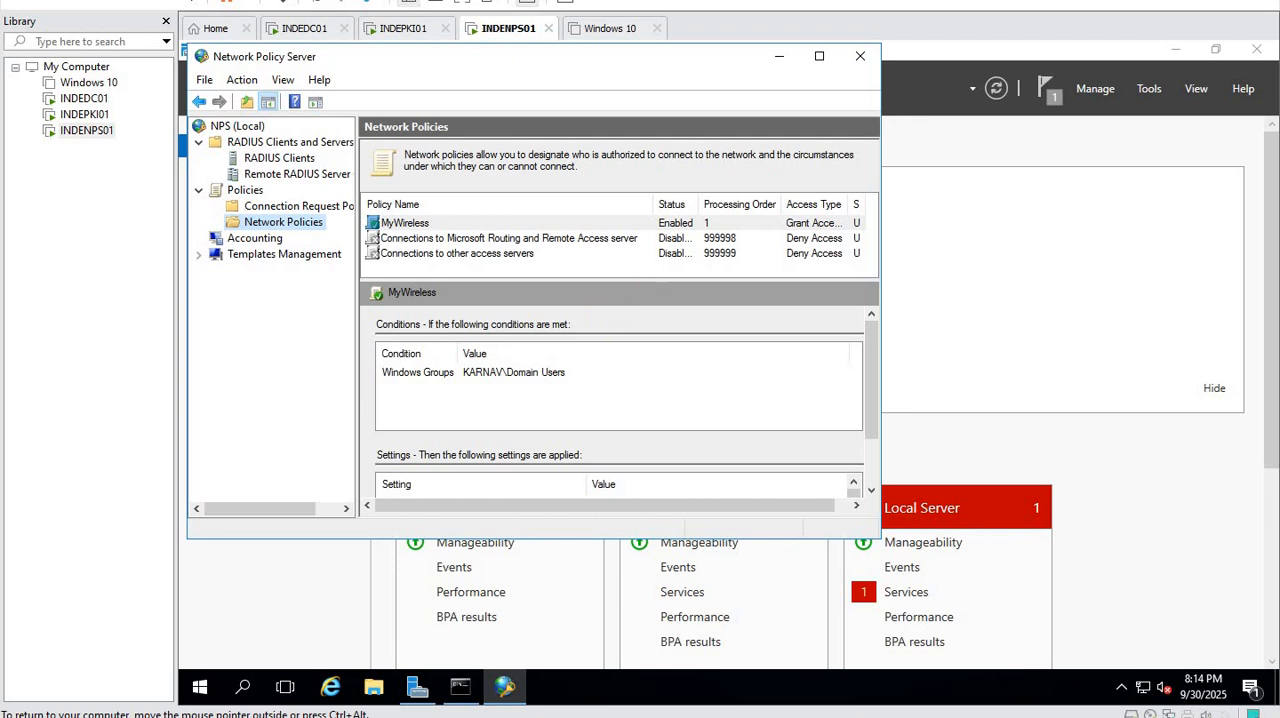
click(293, 35)
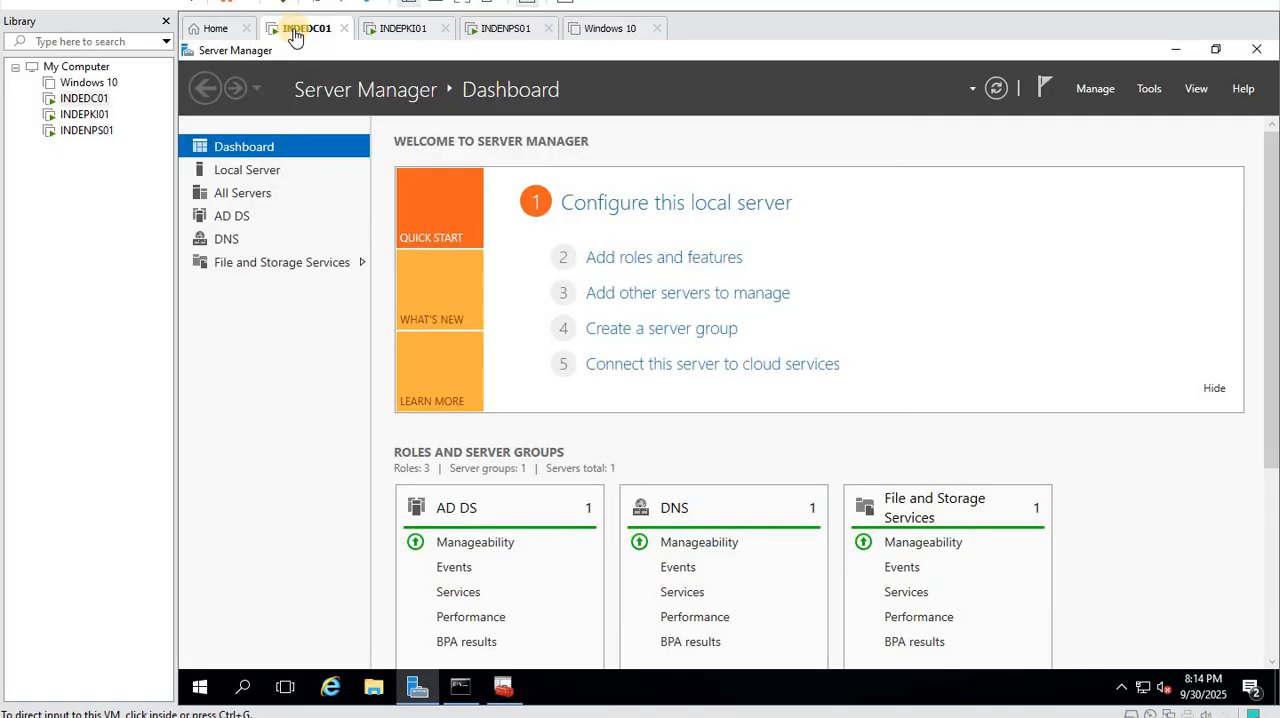
click(492, 692)
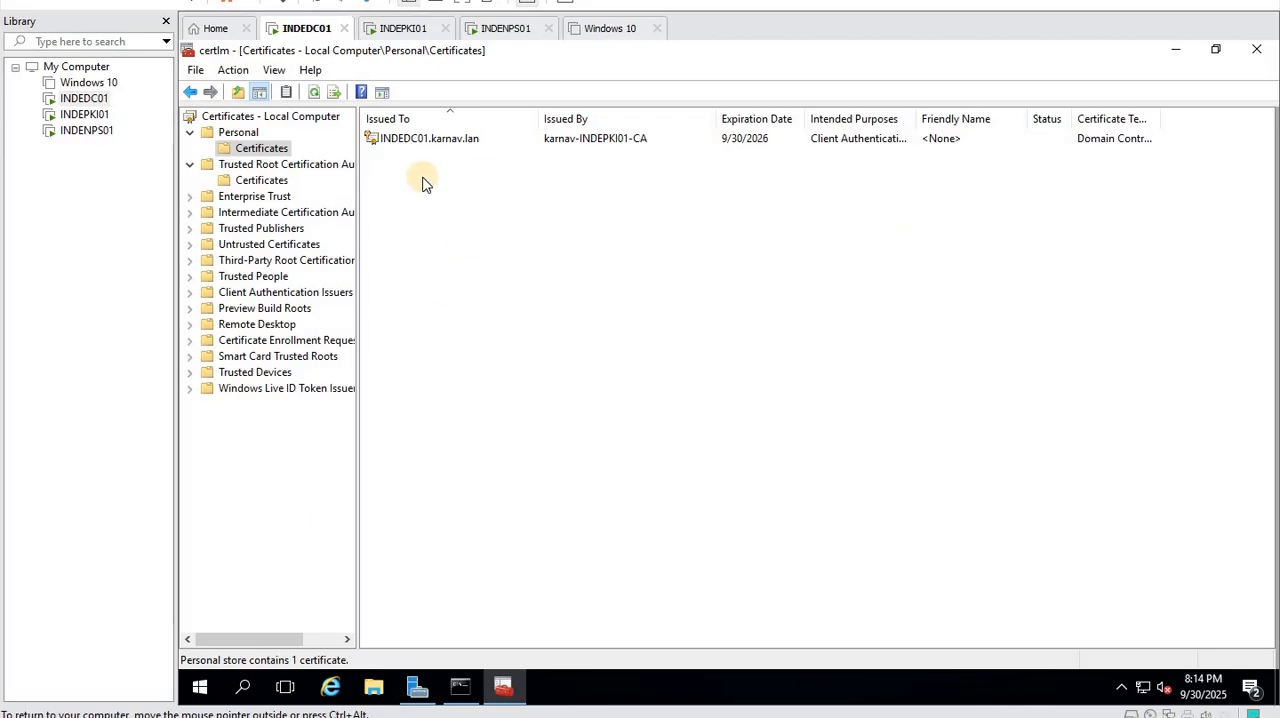
- Open Active Directory Users and Computers on INDEDC01 and check the user accounts in the karnav.lan domain
click(417, 687)
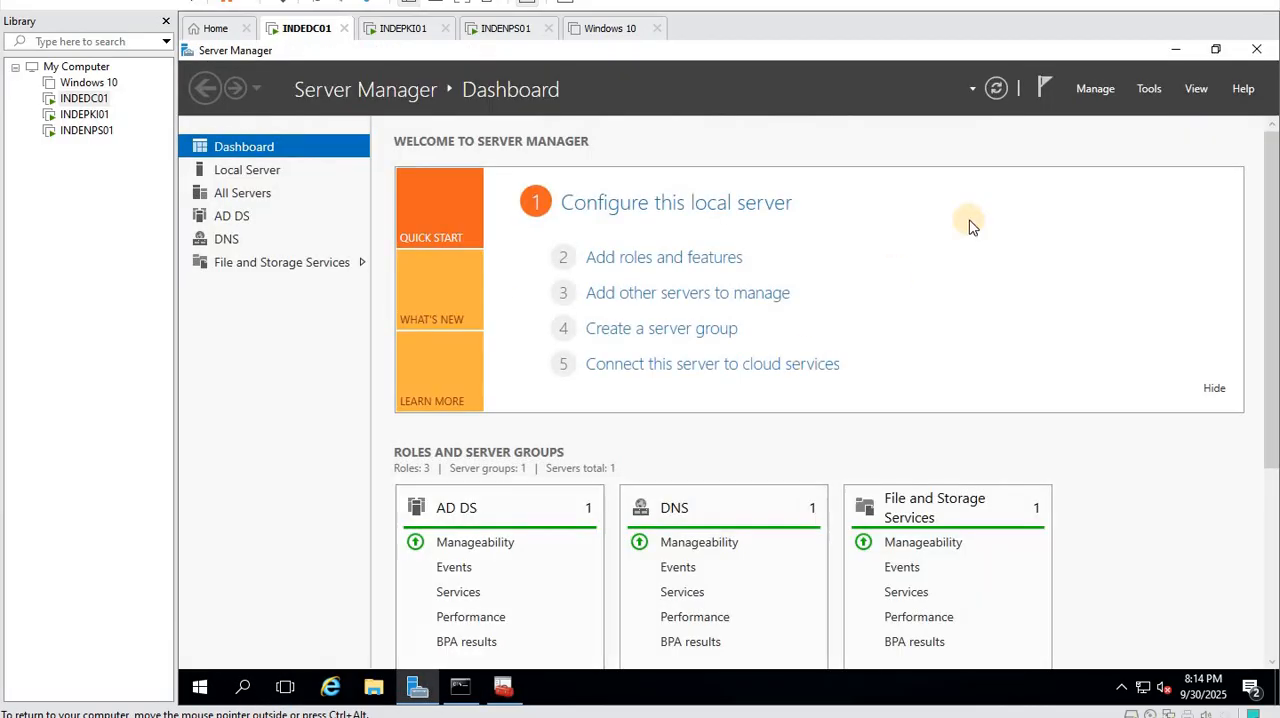
click(1149, 88)
click(1150, 180)
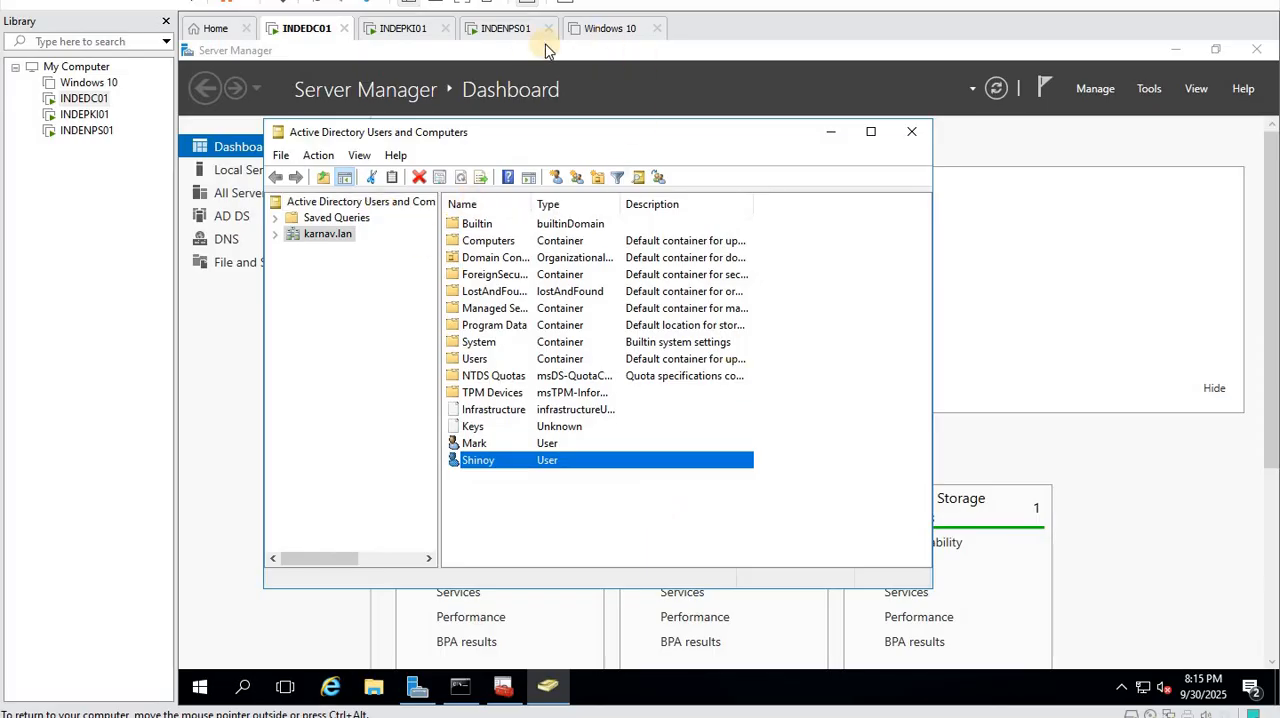
- Switch to INDENPS01, open Event Viewer, expand Windows Logs, and maximize the window
click(505, 27)
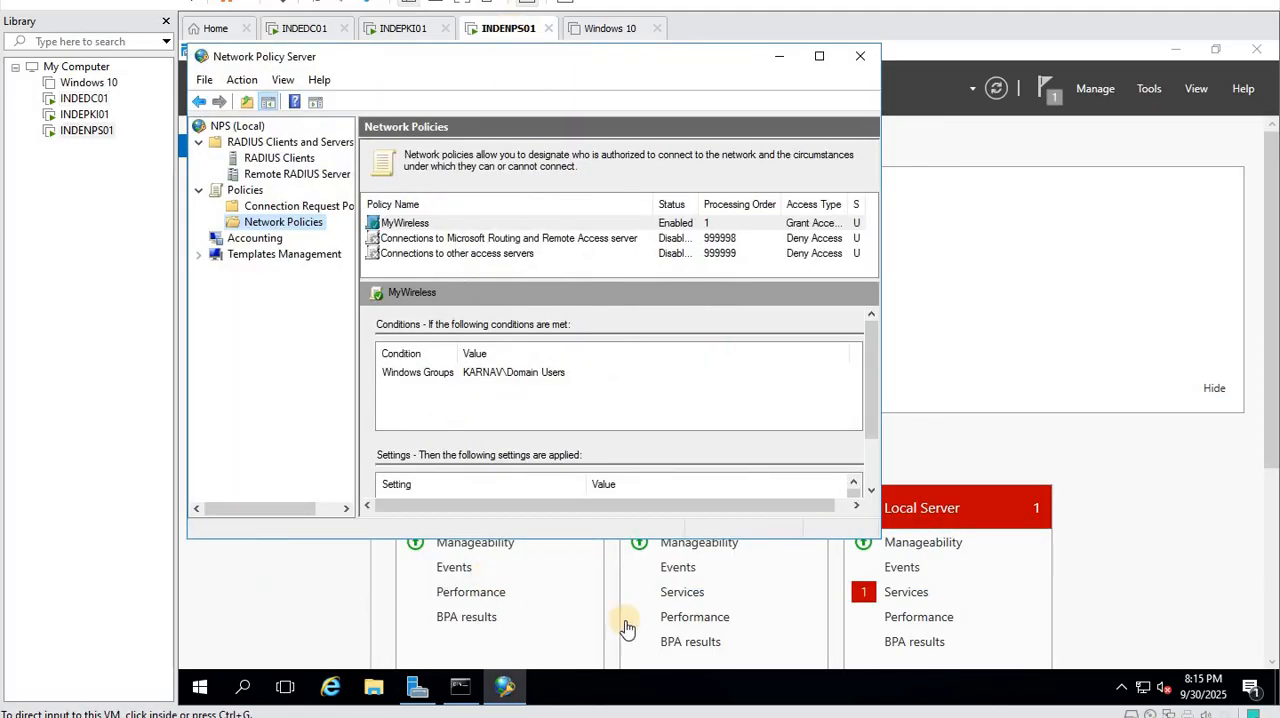
click(1145, 91)
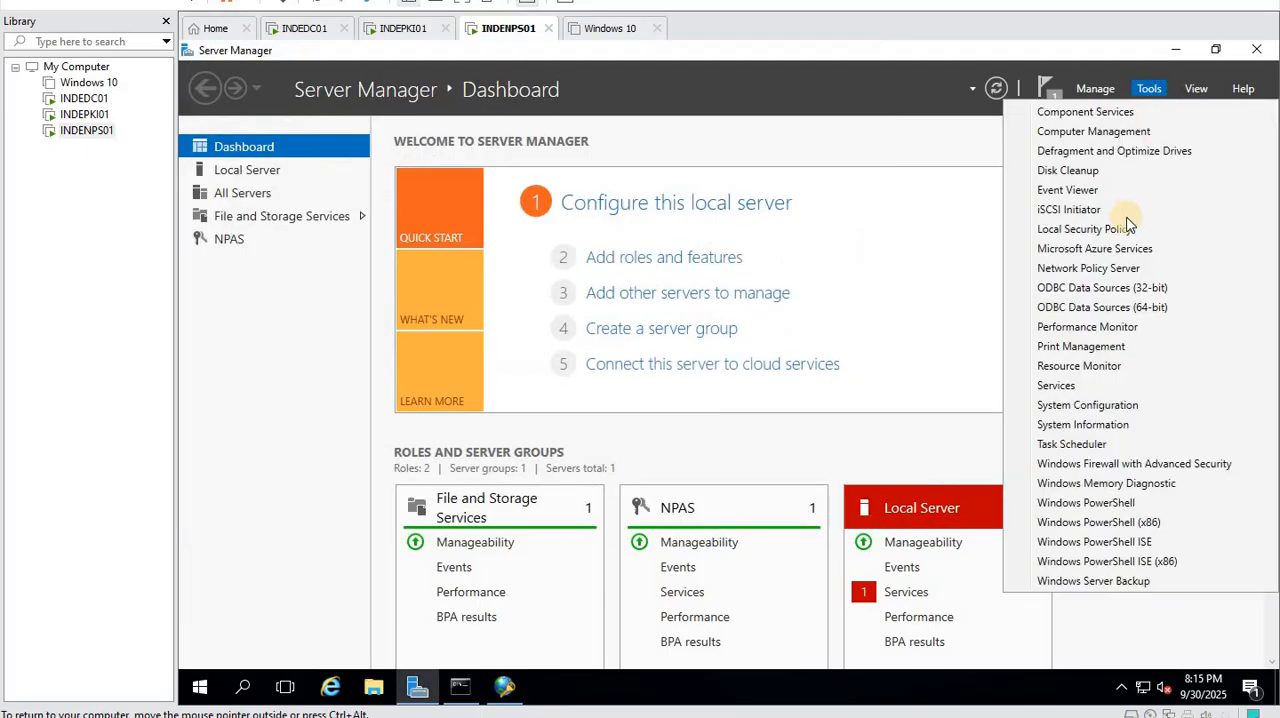
click(1080, 190)
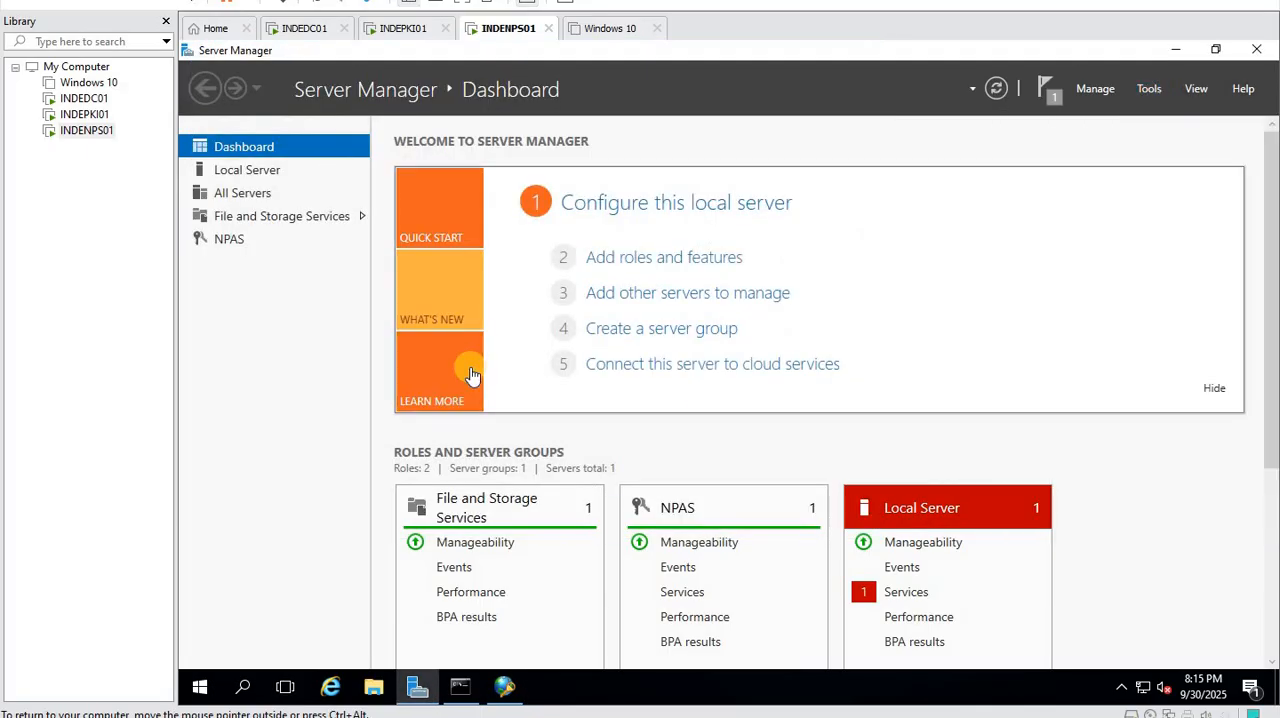
double_click(600, 289)
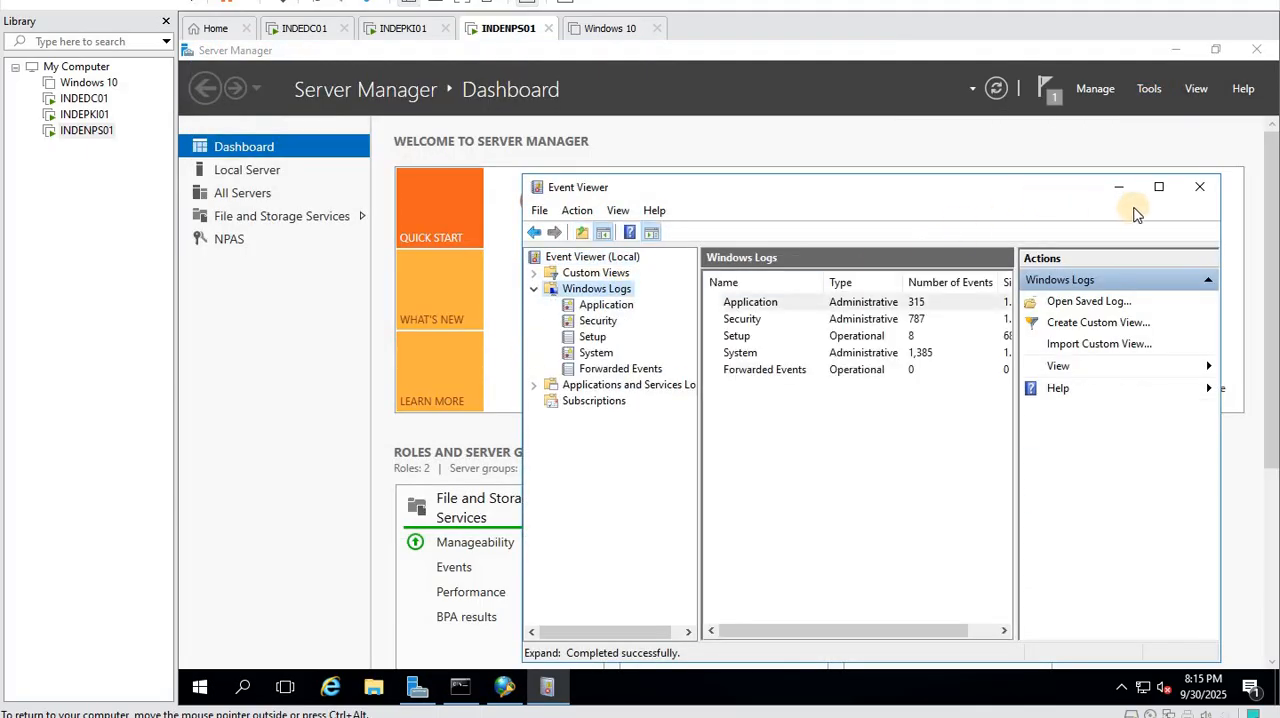
click(1159, 187)
- Display the Network Policy and Access Services log in the ServerRoles custom views
double_click(251, 130)
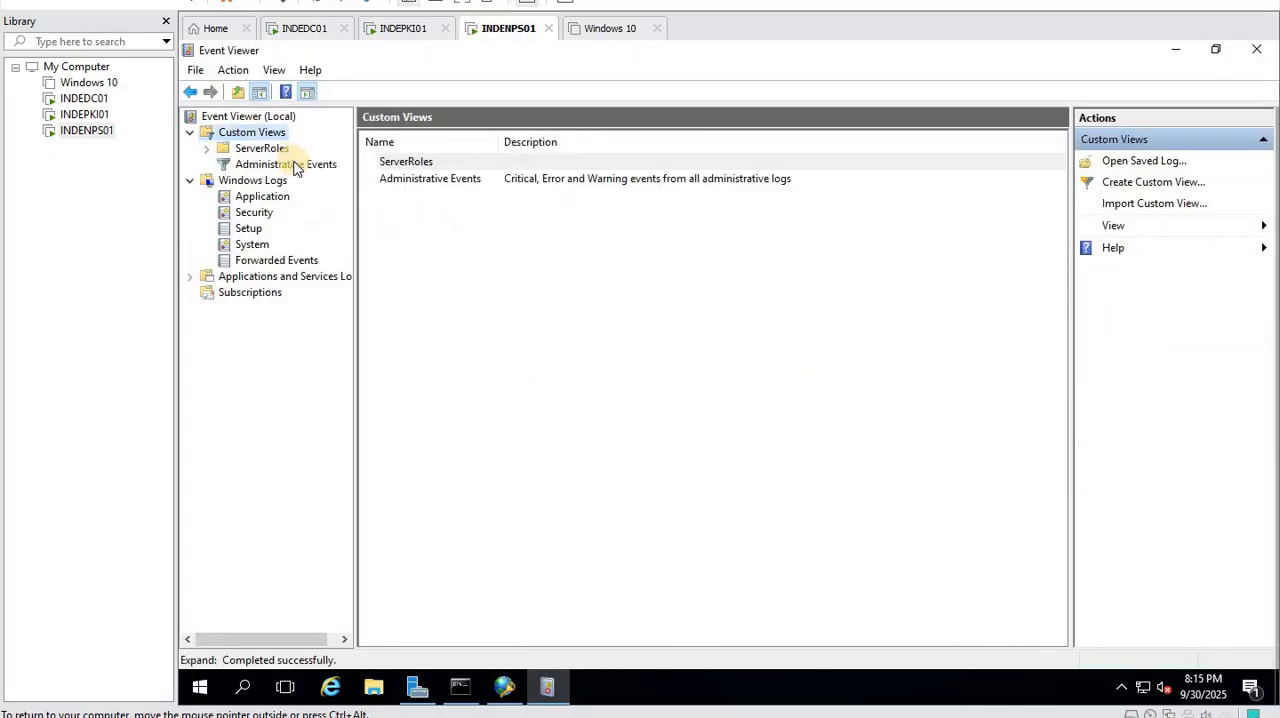
double_click(262, 148)
click(300, 164)
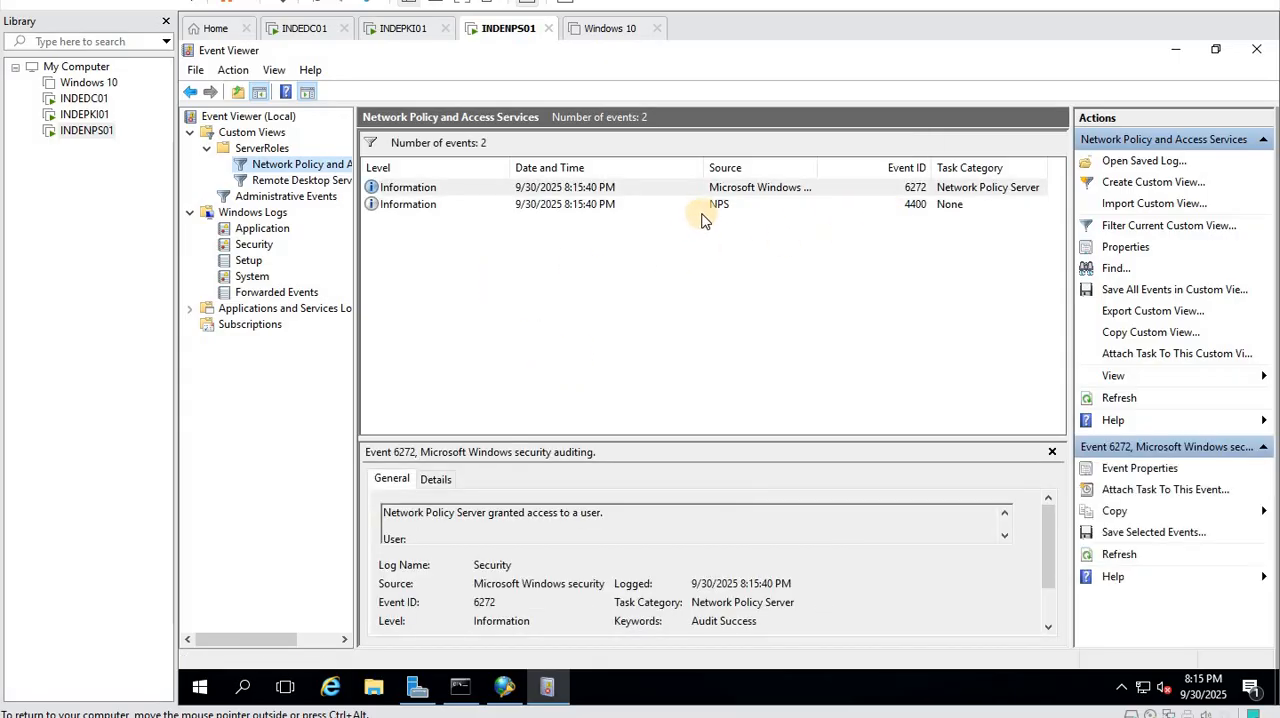
- Review NPS event 4400 and event 6272, enlarging the event preview to read the user section of 6272
click(568, 207)
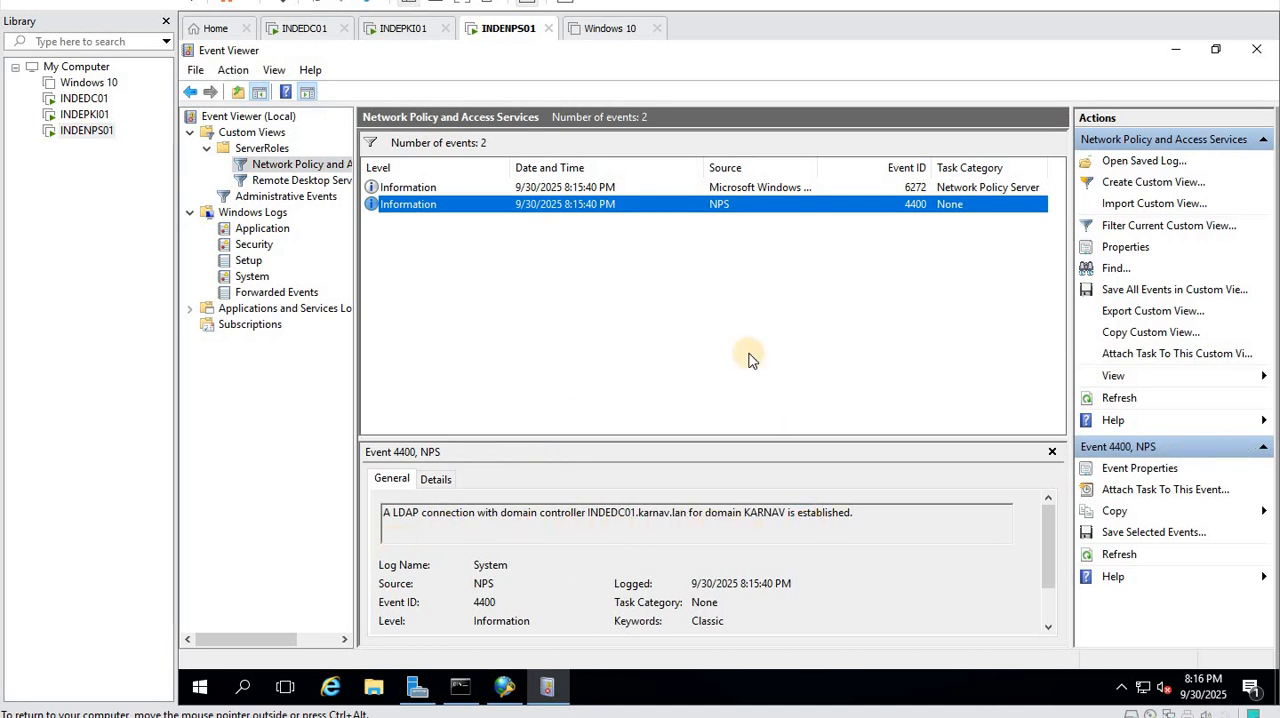
click(583, 187)
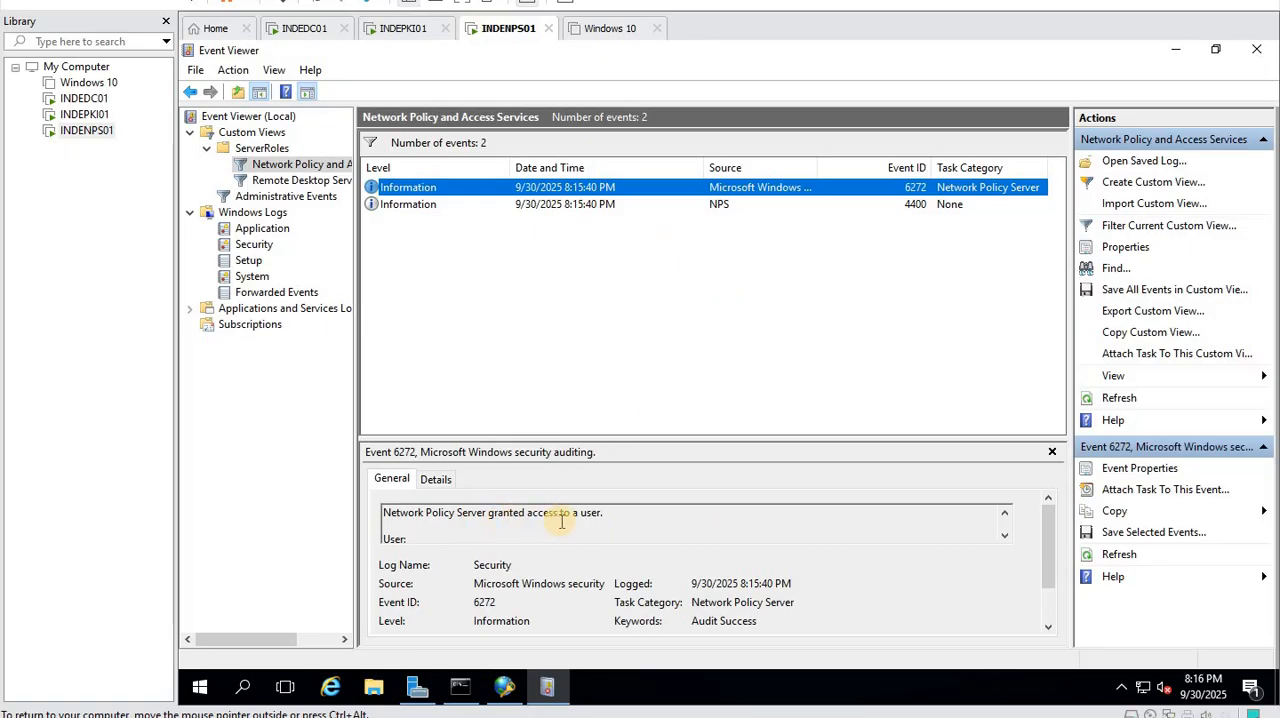
drag(595, 439, 583, 310)
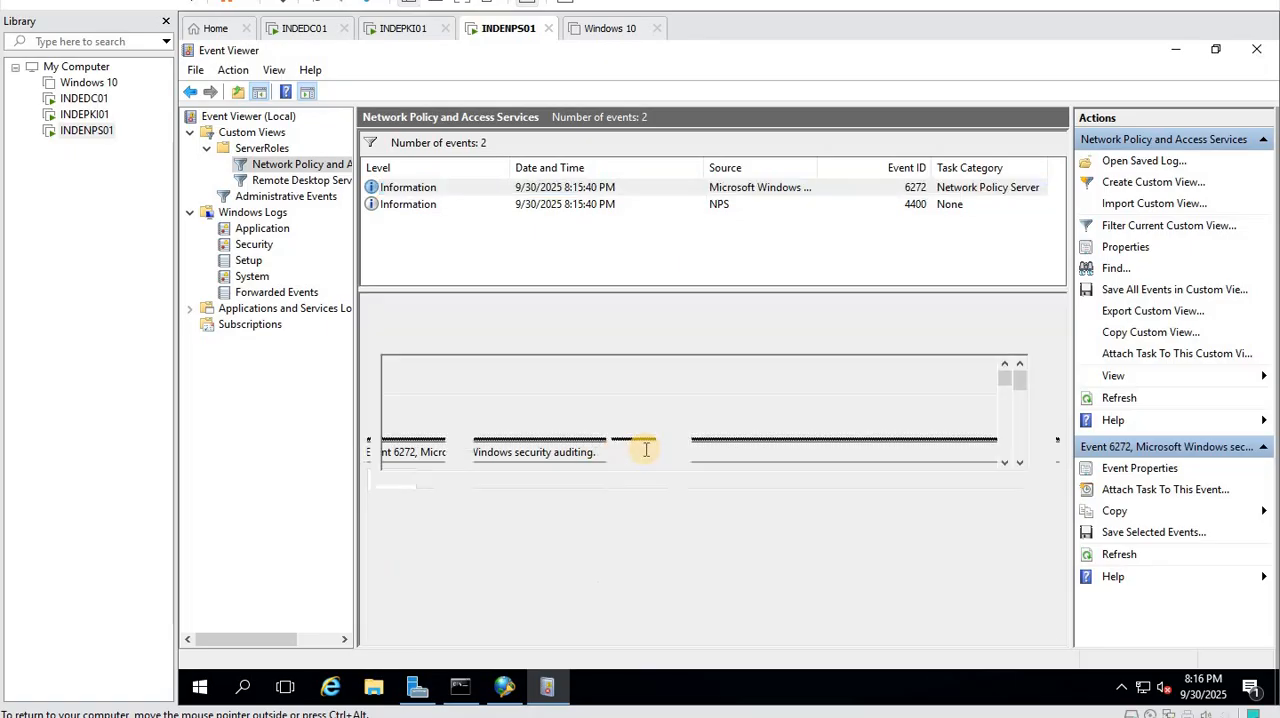
scroll(677, 402, down, 1)
scroll(705, 414, up, 1)
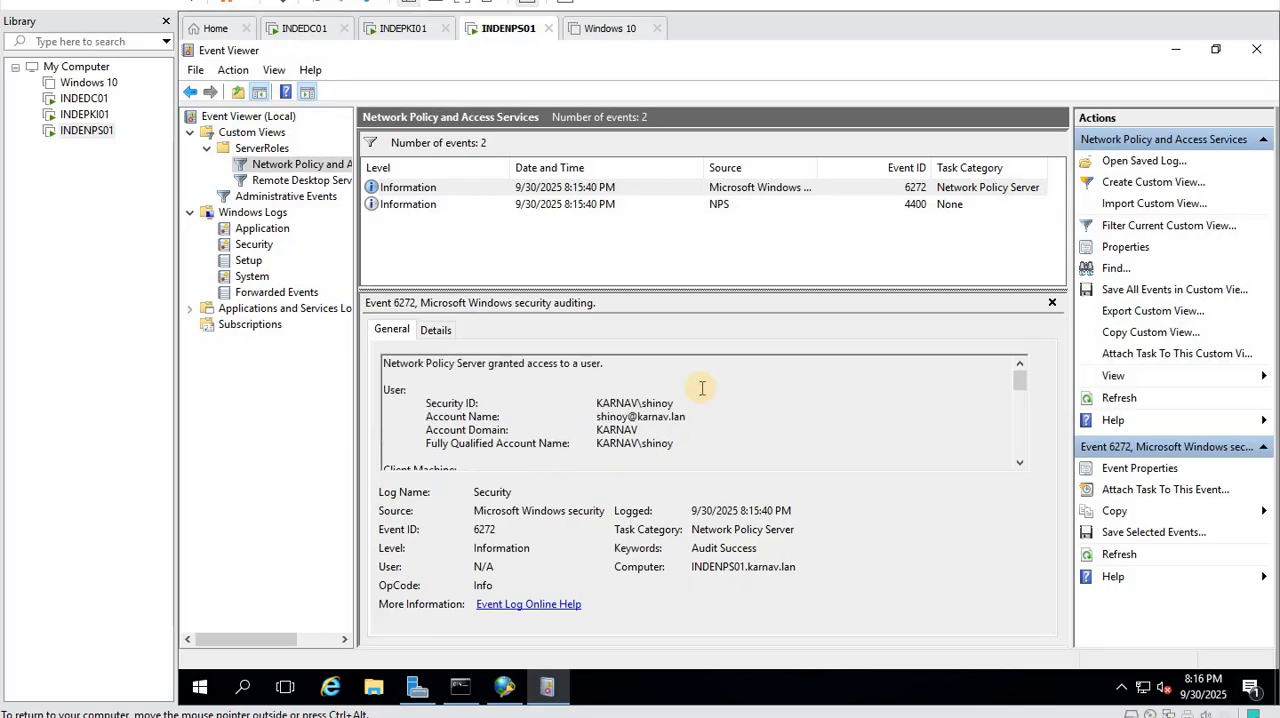
drag(673, 292, 668, 258)
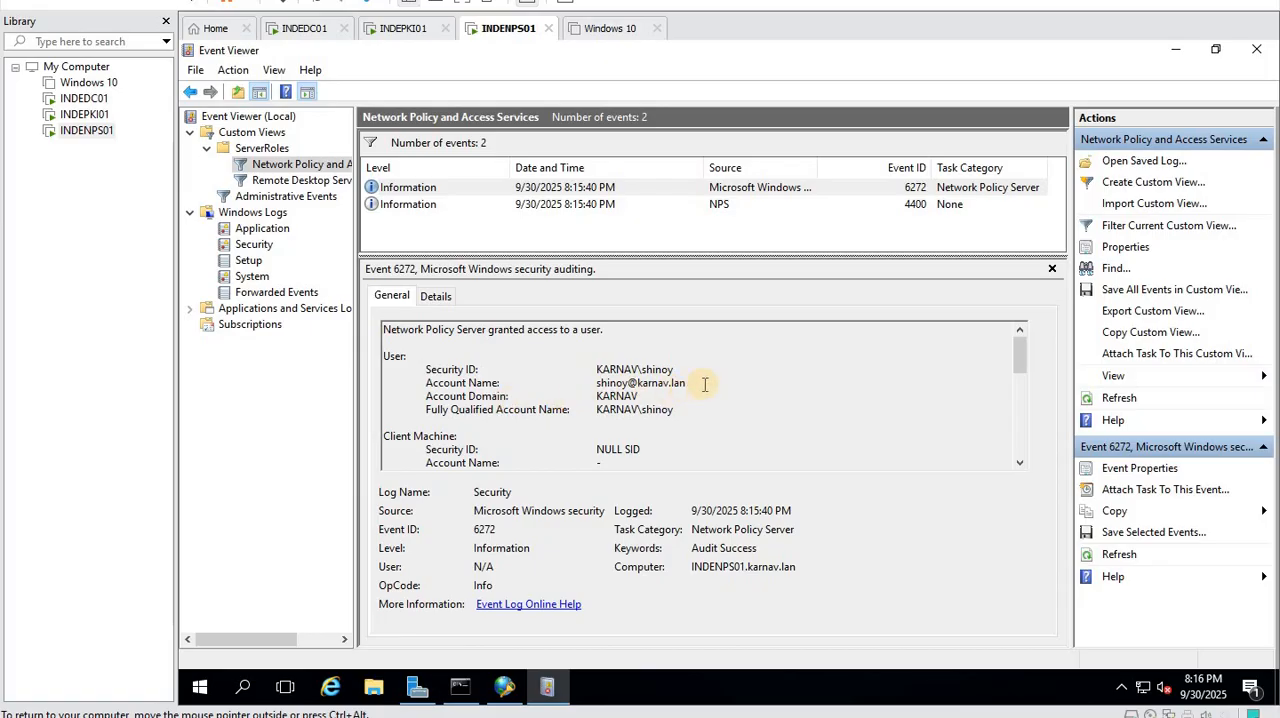
- Examine the client machine, NAS and RADIUS client sections of event 6272, highlighting the NAS IPv4 address
scroll(705, 384, down, 1)
scroll(705, 384, down, 2)
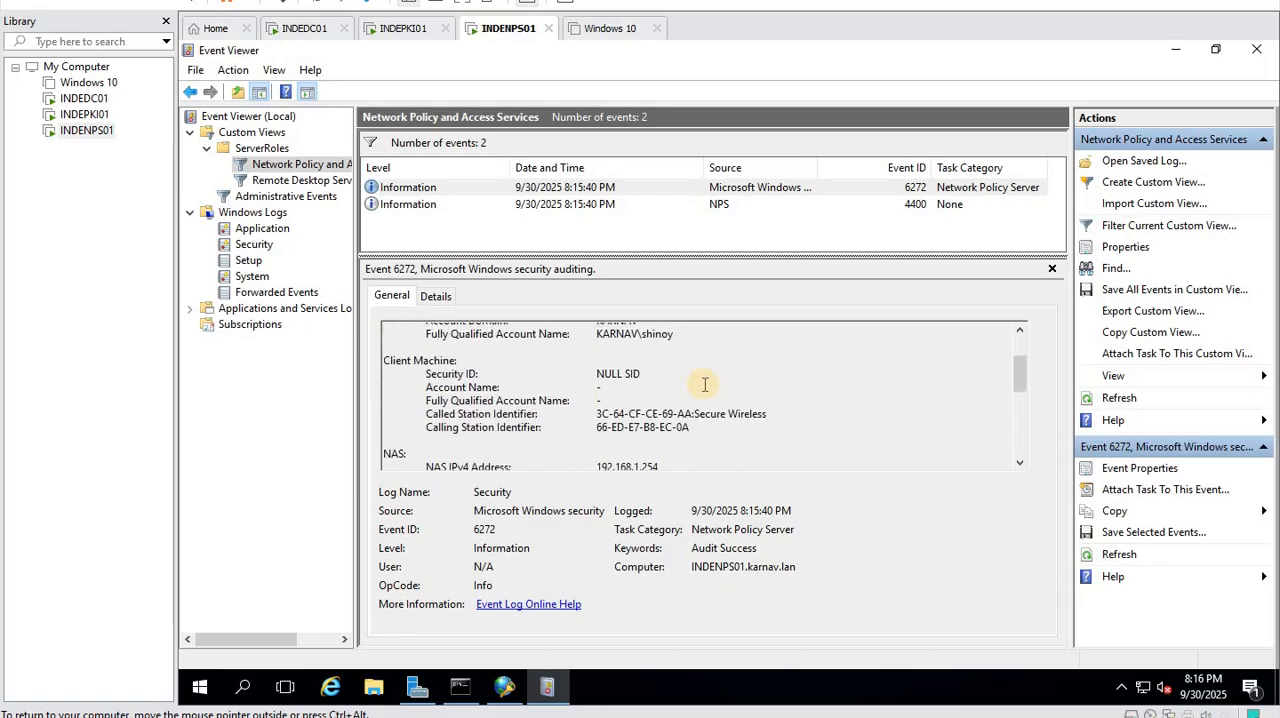
scroll(705, 384, down, 1)
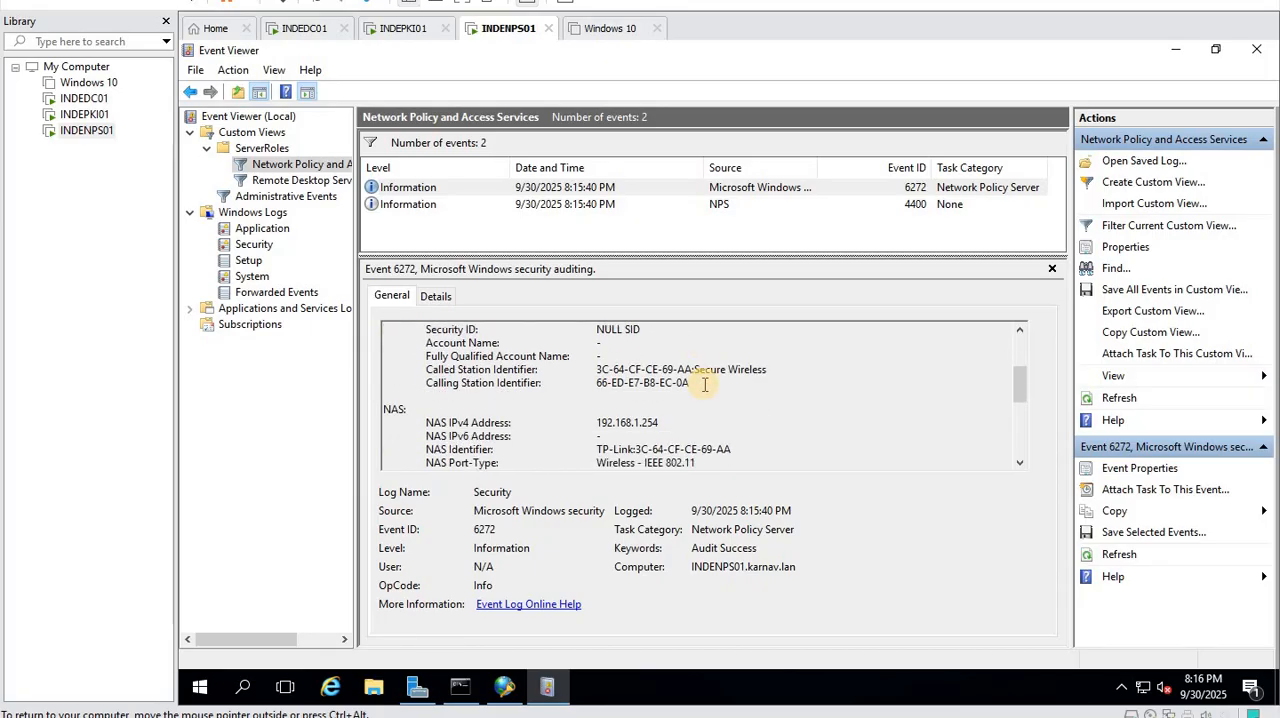
scroll(478, 383, down, 1)
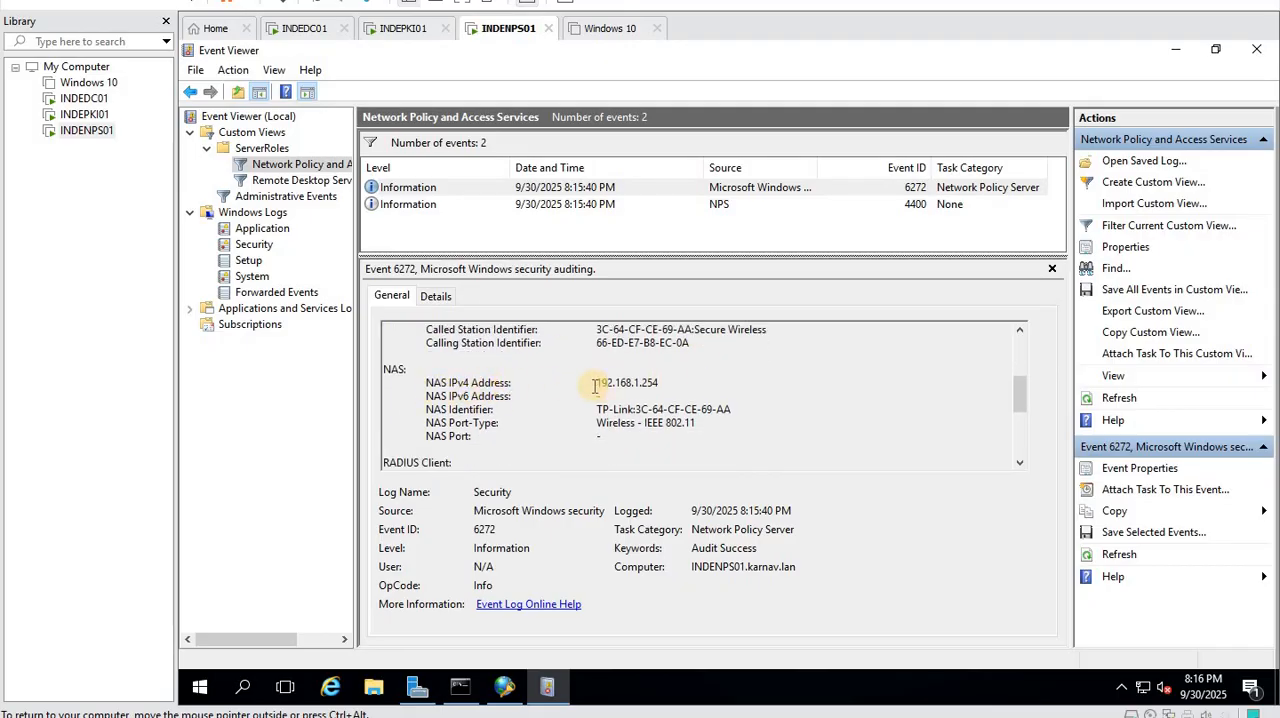
drag(598, 383, 746, 390)
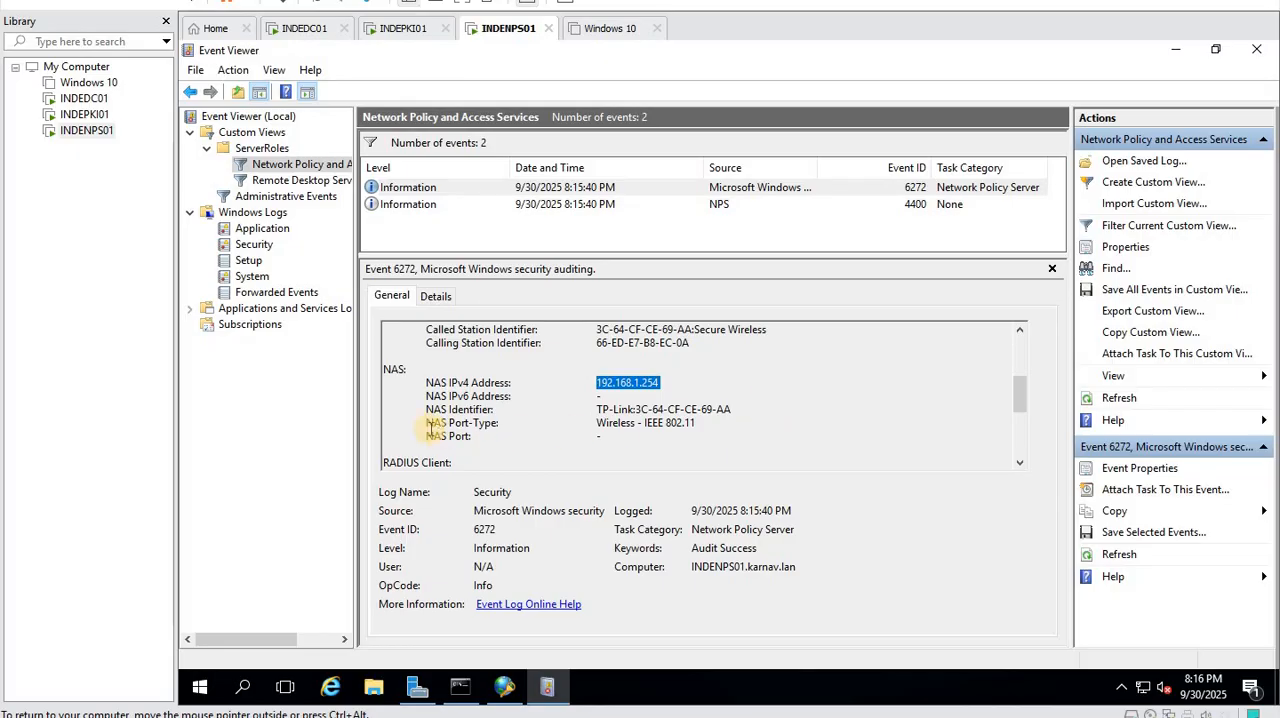
scroll(750, 401, down, 1)
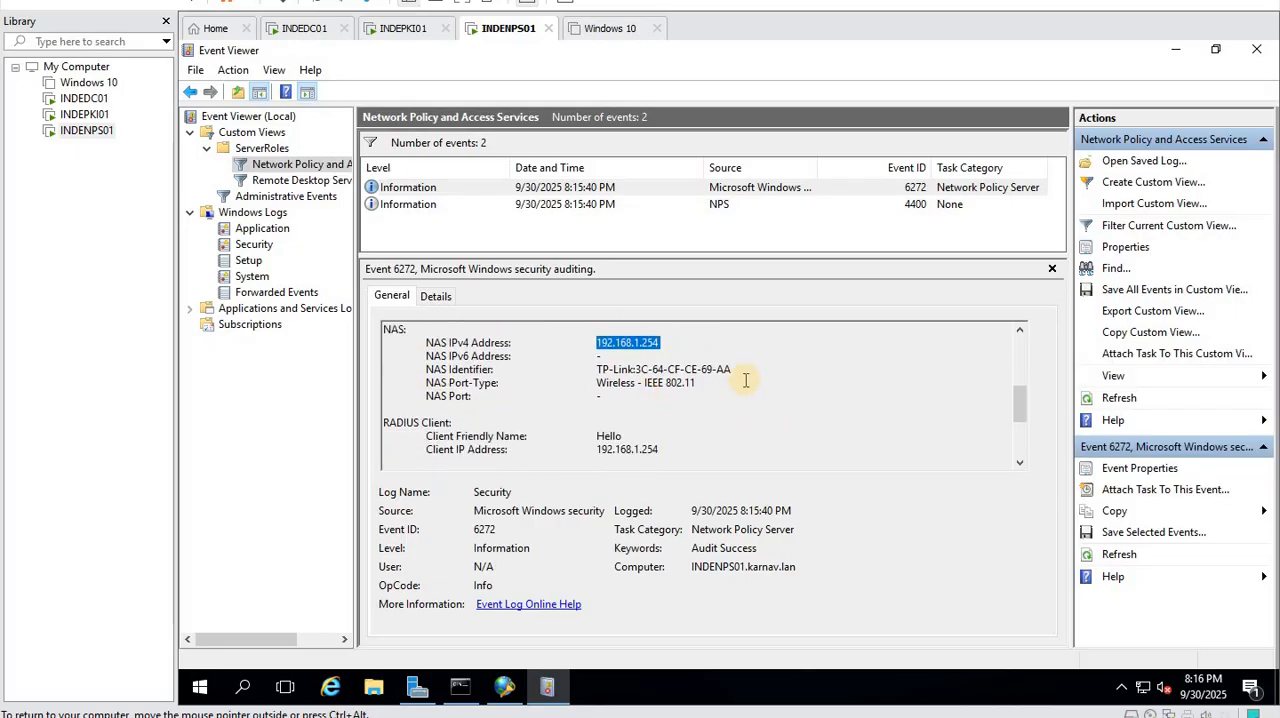
scroll(663, 380, down, 1)
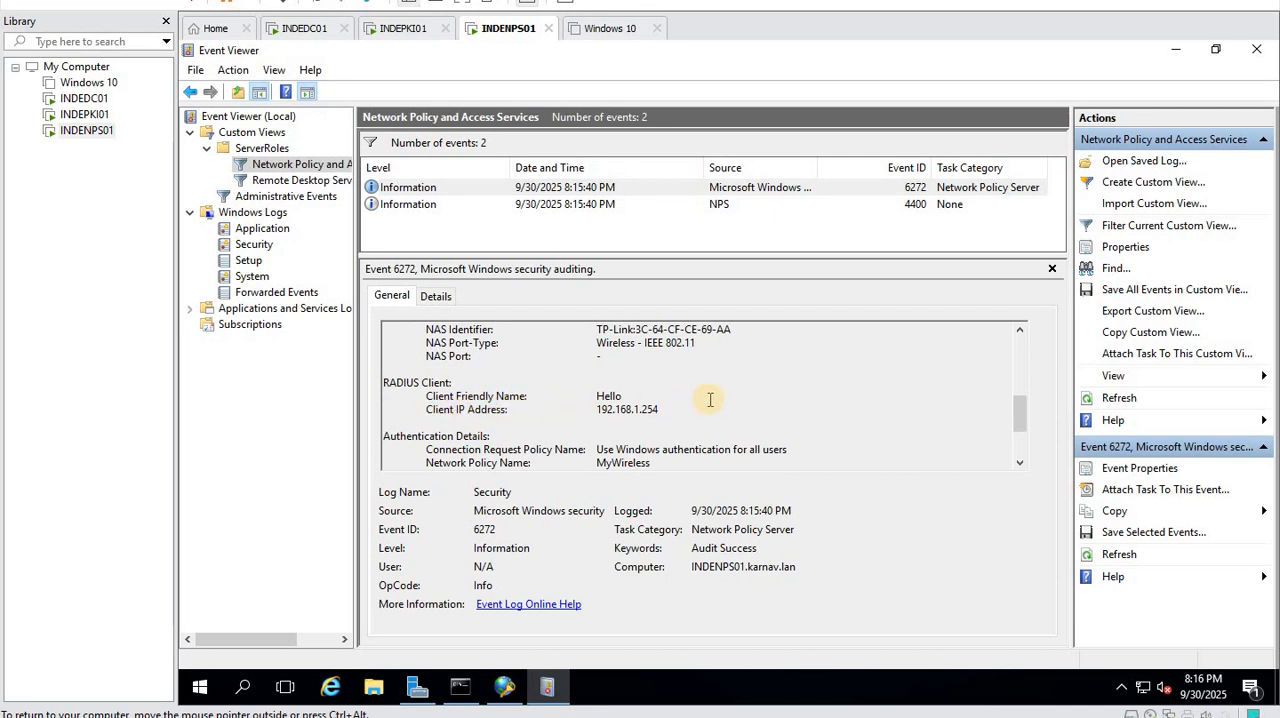
- Examine the authentication details of event 6272, highlighting the network policy name and authentication type, and recheck the full event text
scroll(710, 400, up, 1)
scroll(710, 400, down, 1)
scroll(710, 400, down, 2)
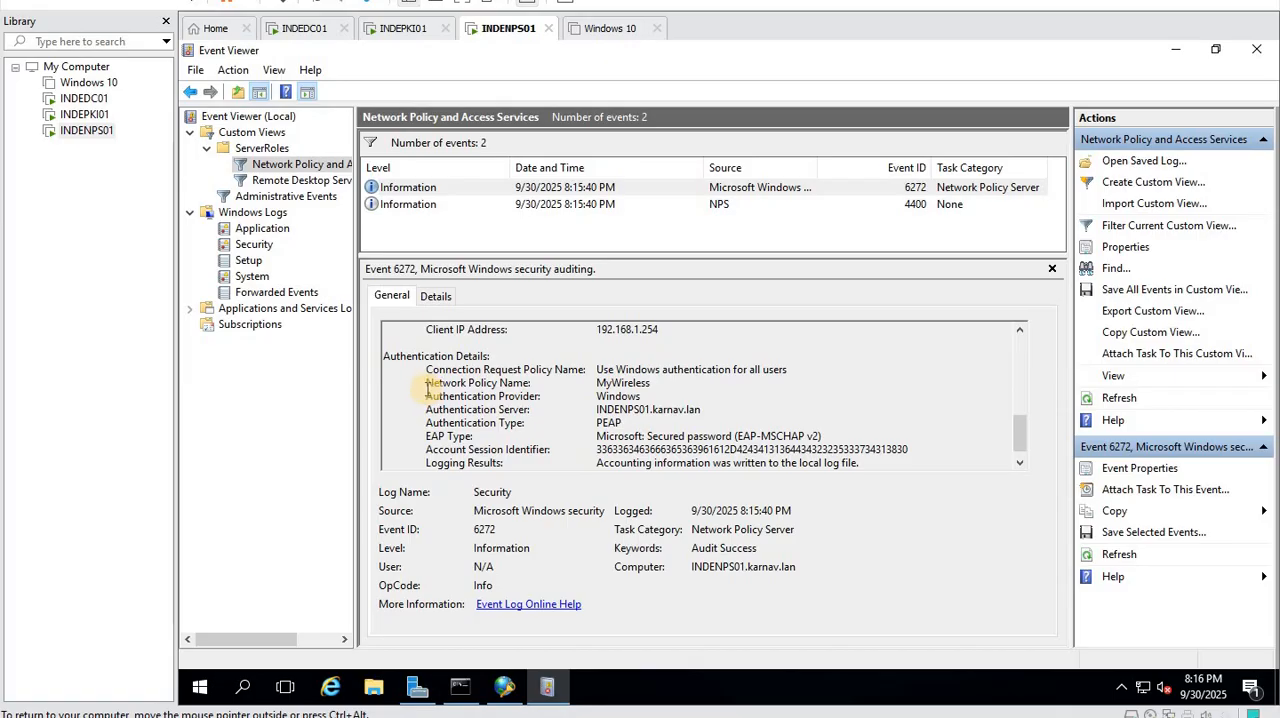
drag(428, 384, 674, 393)
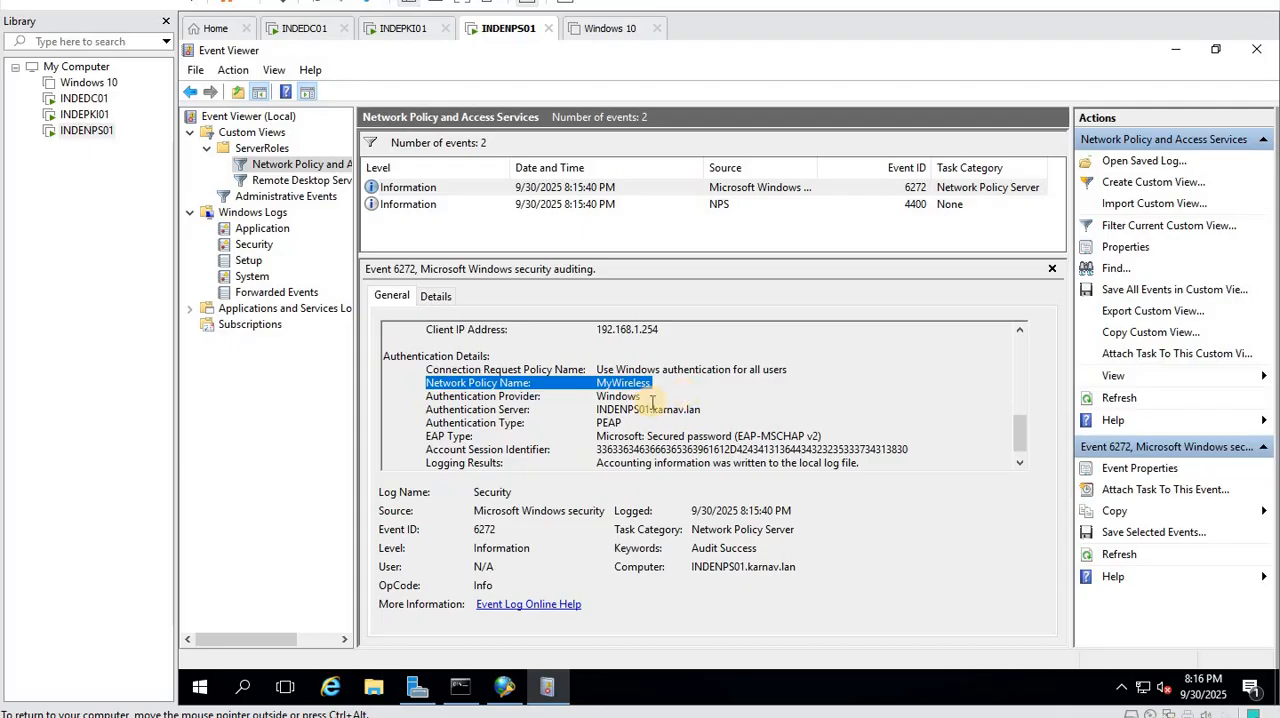
drag(634, 423, 594, 423)
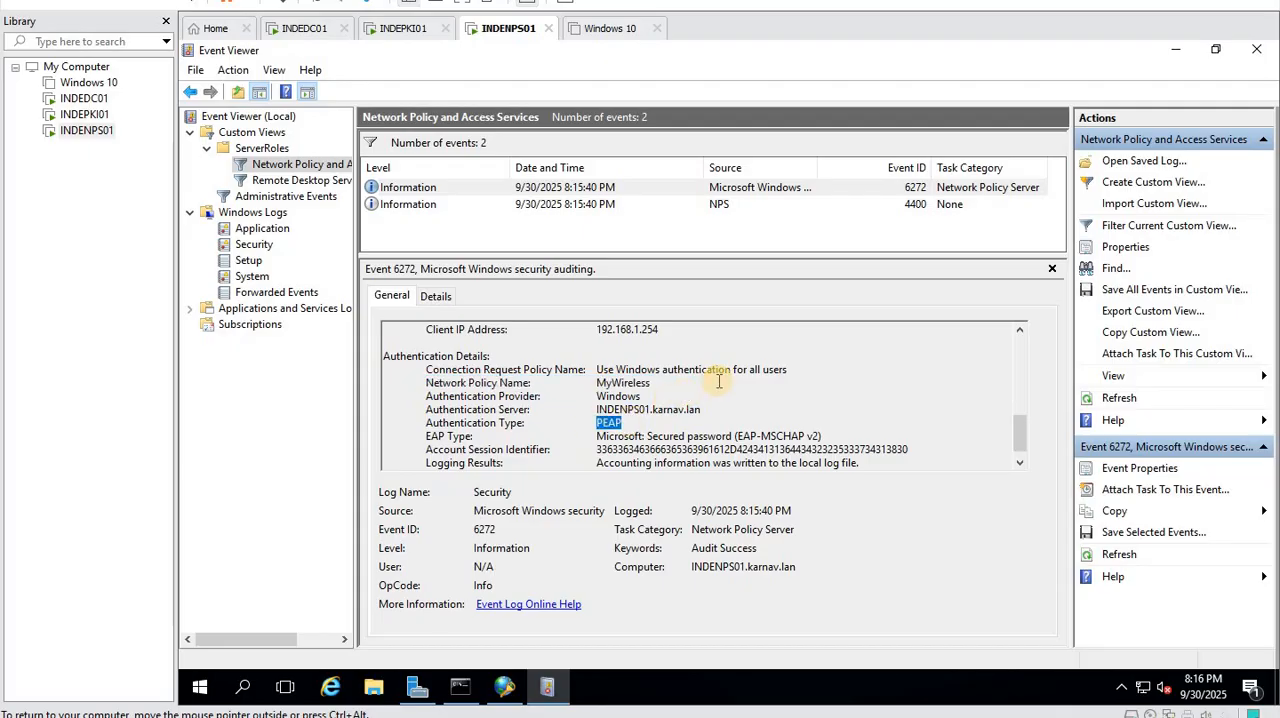
scroll(712, 386, down, 1)
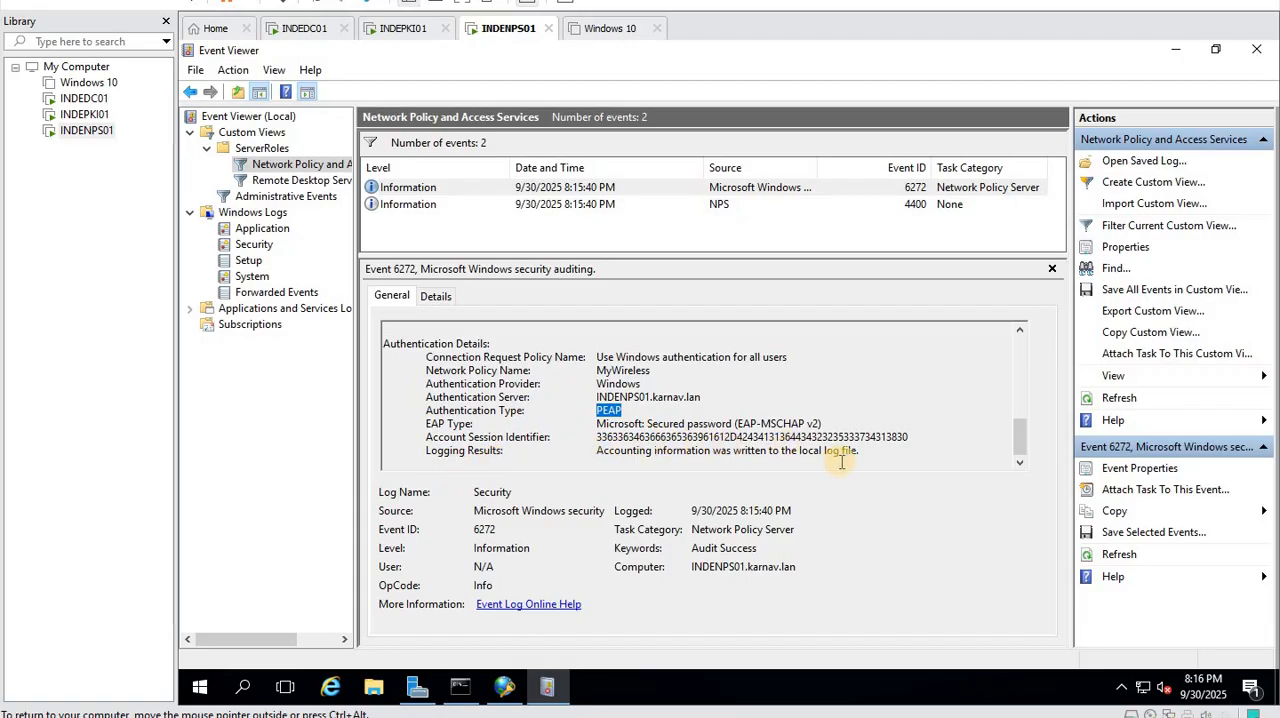
scroll(846, 460, up, 8)
scroll(846, 460, up, 2)
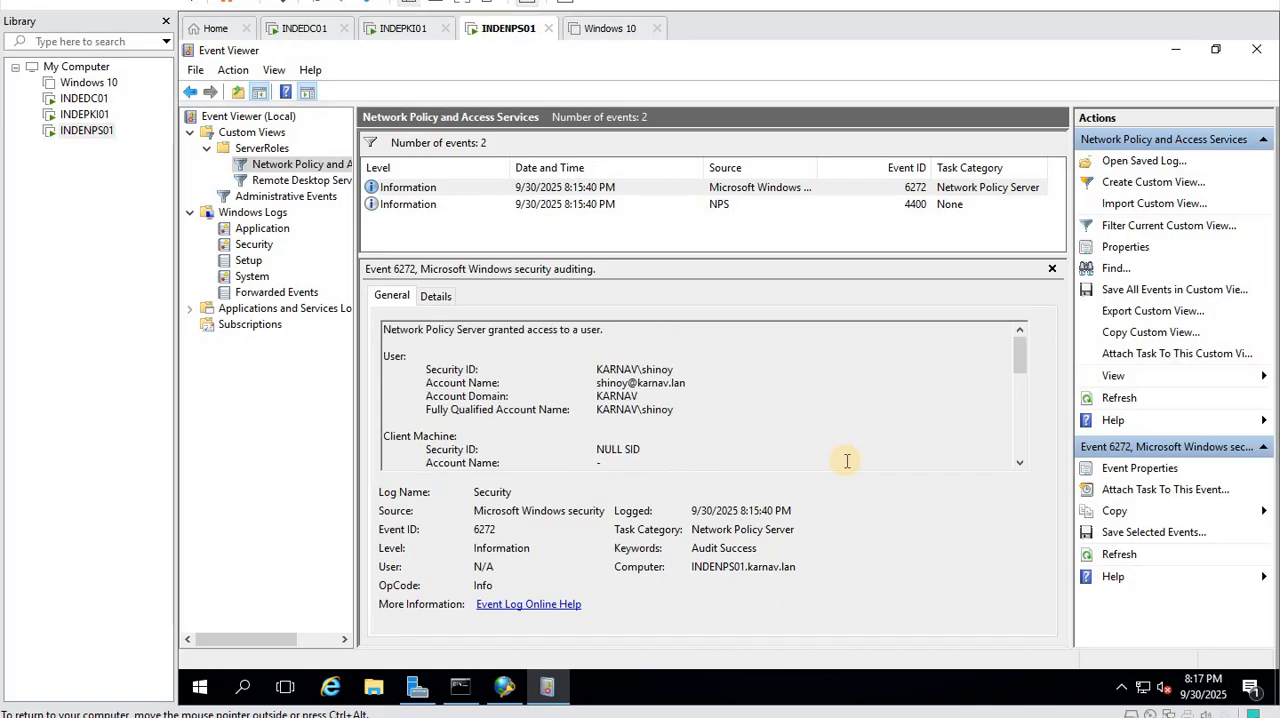
scroll(844, 459, down, 3)
scroll(840, 455, down, 5)
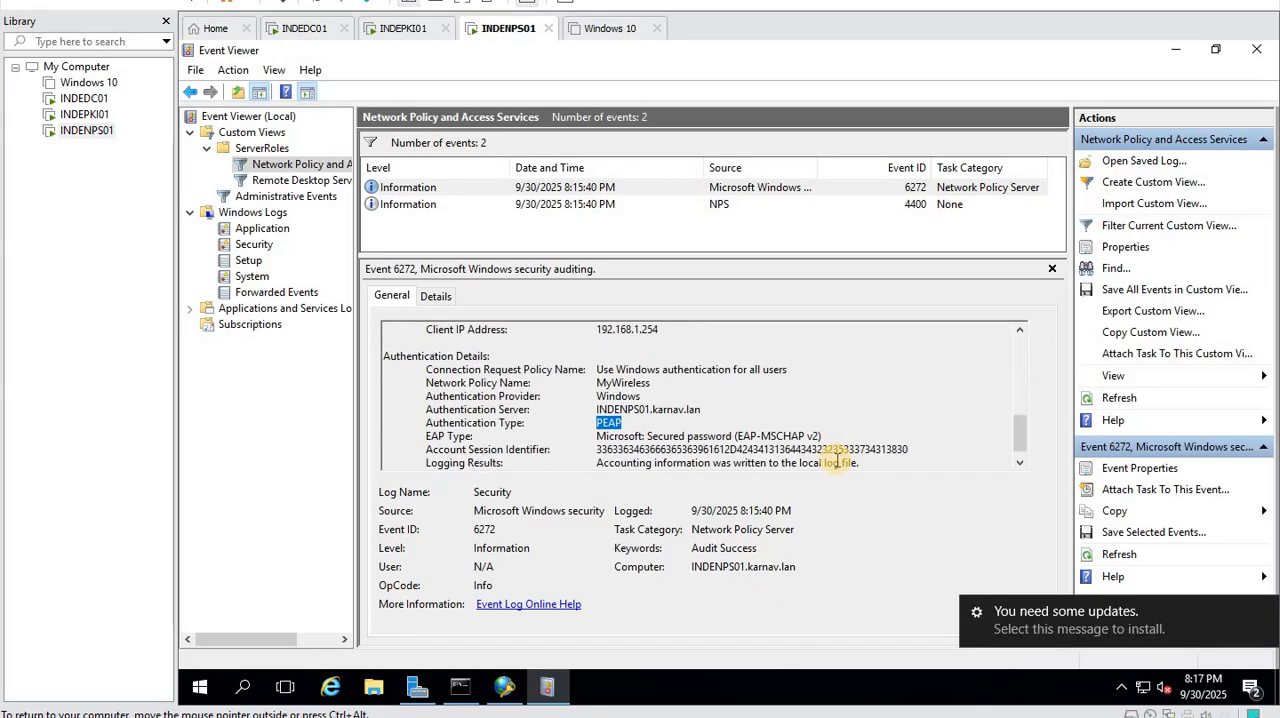
scroll(838, 457, up, 9)
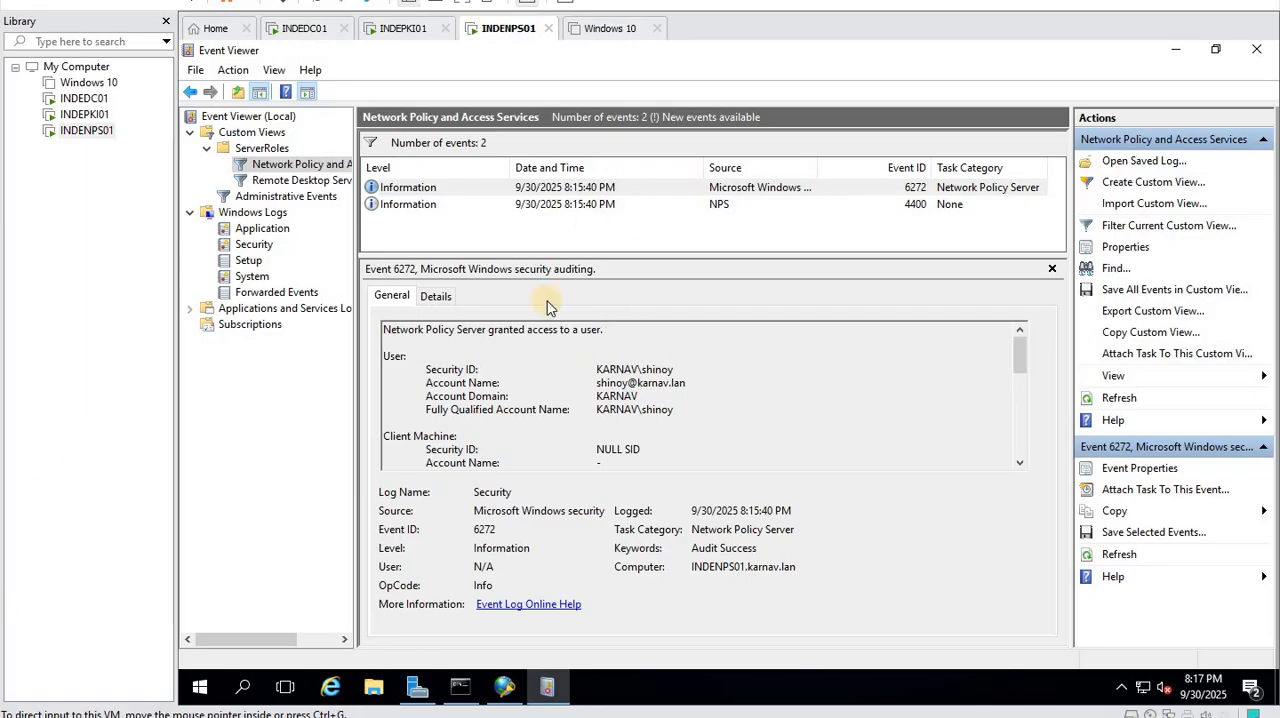
- Refresh the Network Policy and Access Services events, read through the newest 6272 event's properties, and close them
click(1134, 400)
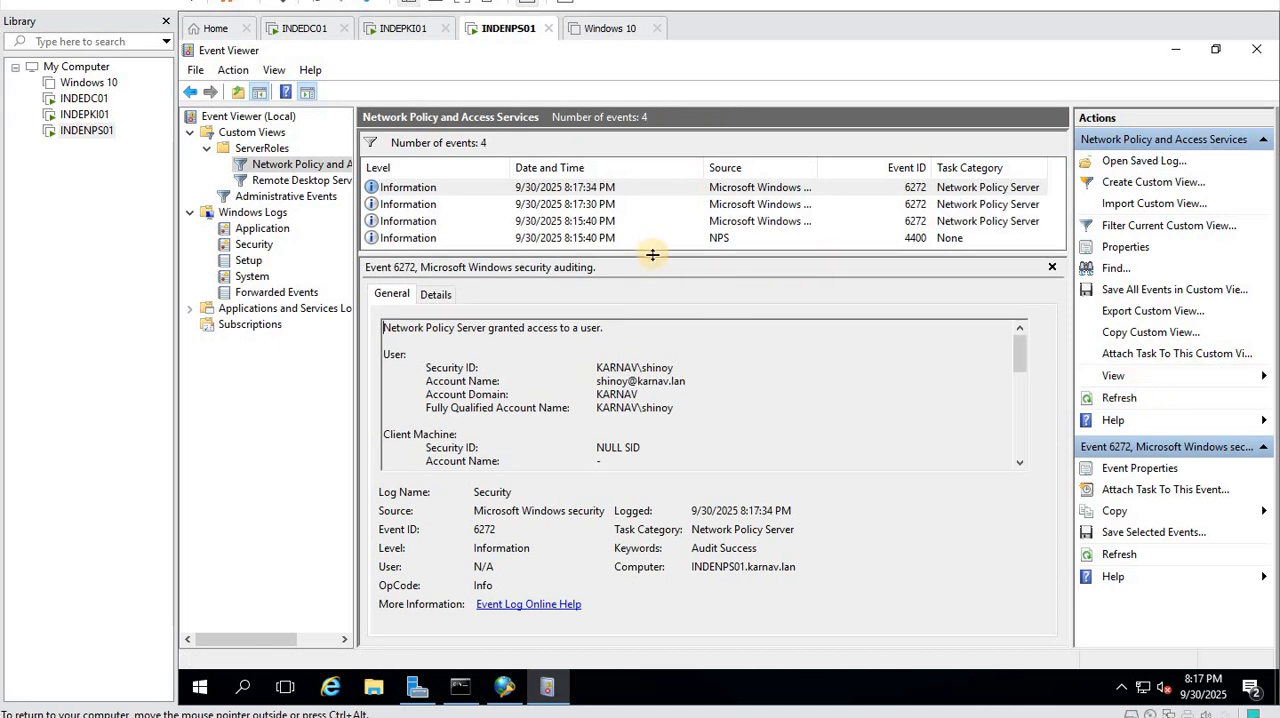
drag(652, 254, 671, 355)
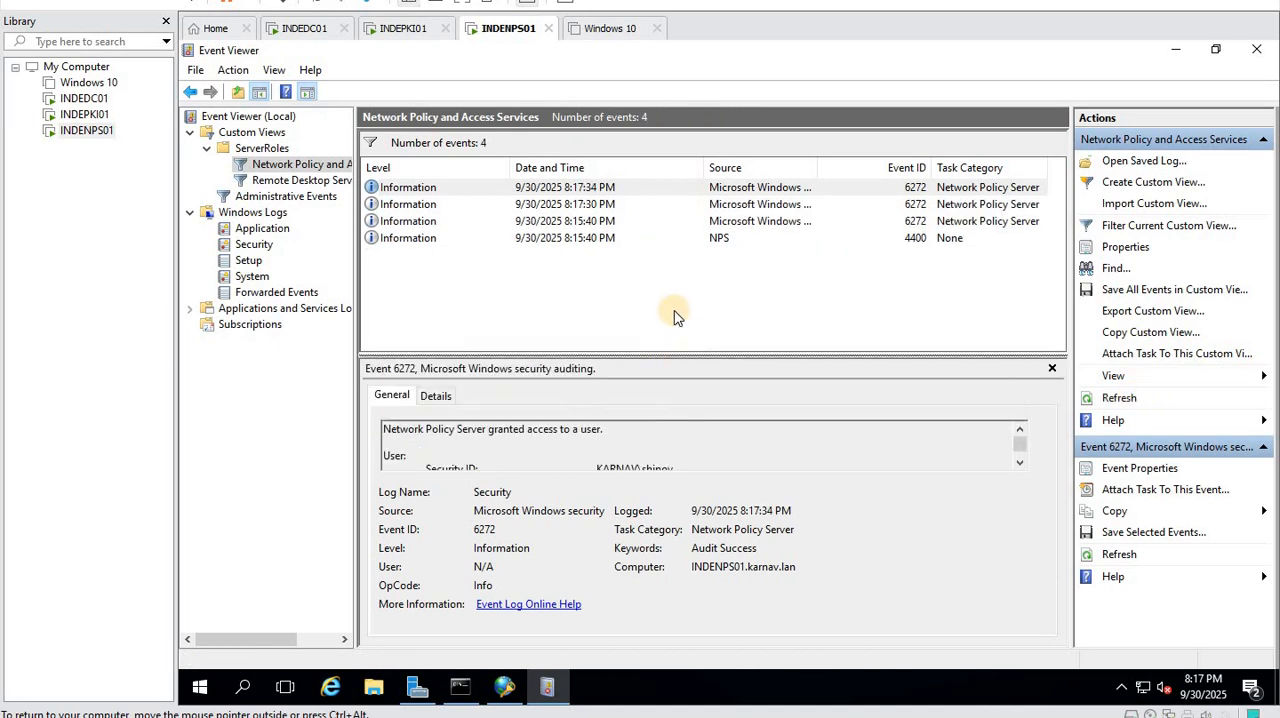
double_click(737, 187)
scroll(543, 249, down, 5)
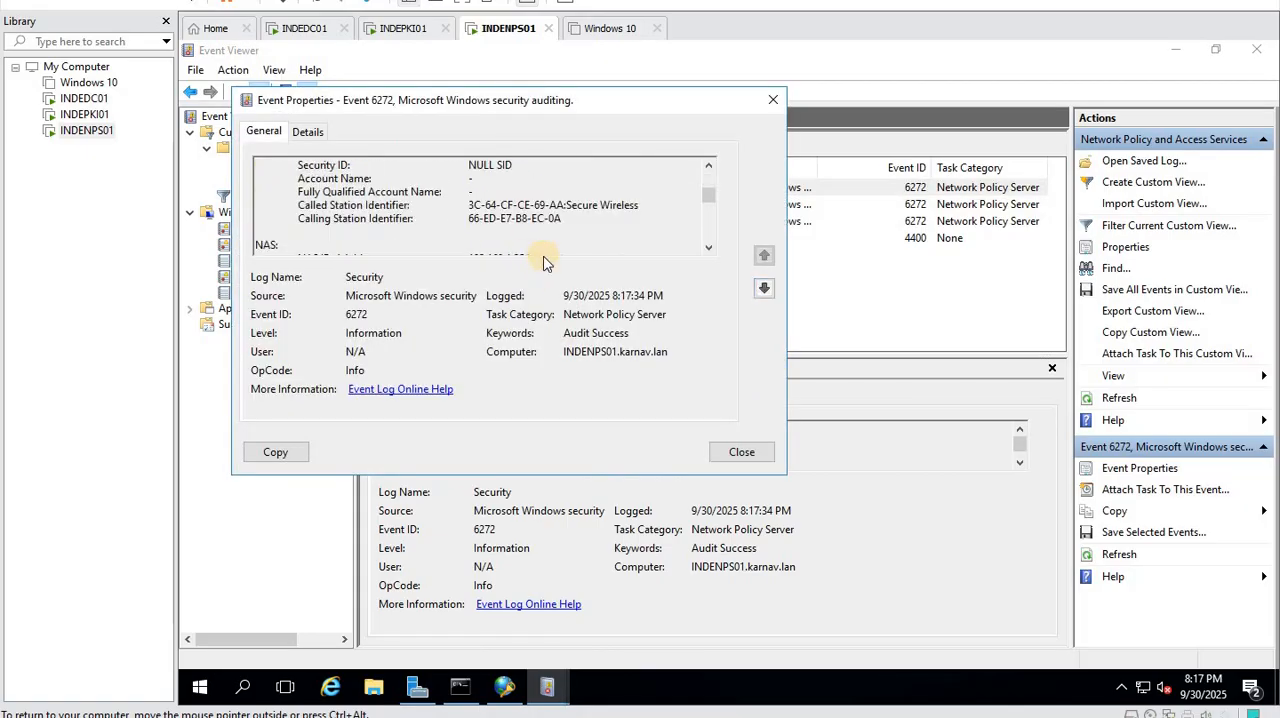
scroll(546, 261, down, 2)
scroll(545, 255, down, 1)
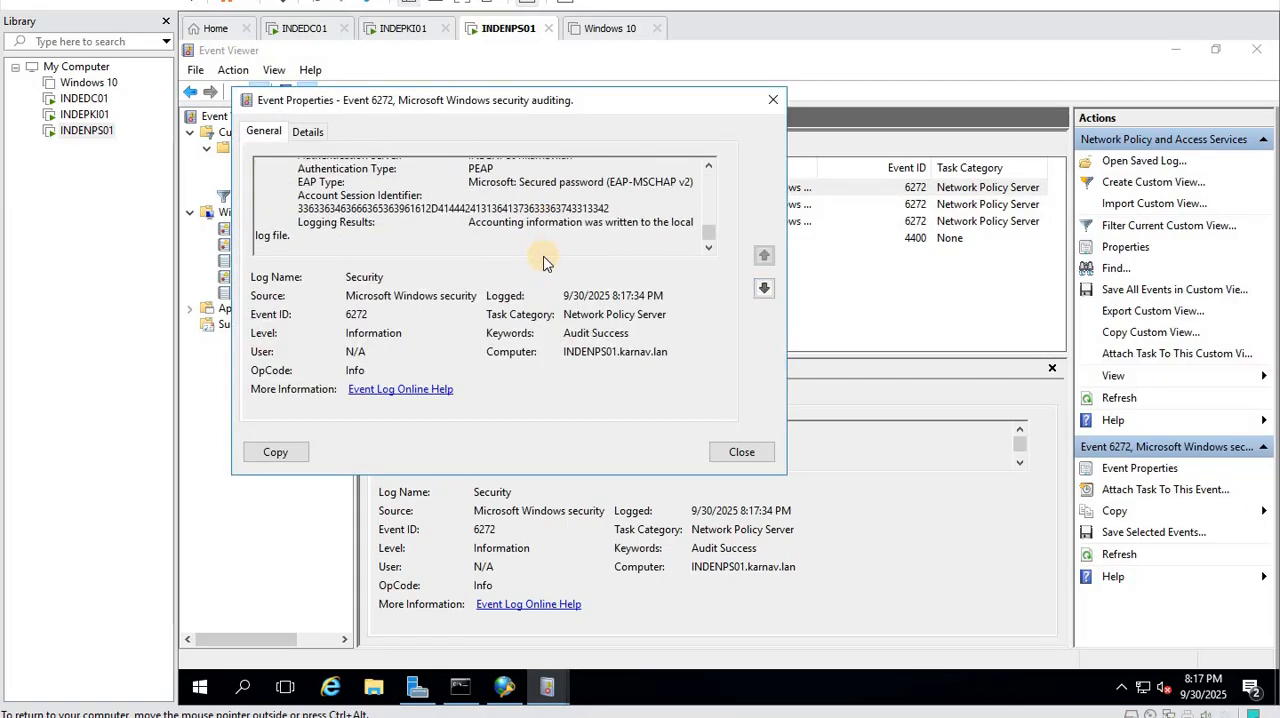
scroll(600, 205, up, 6)
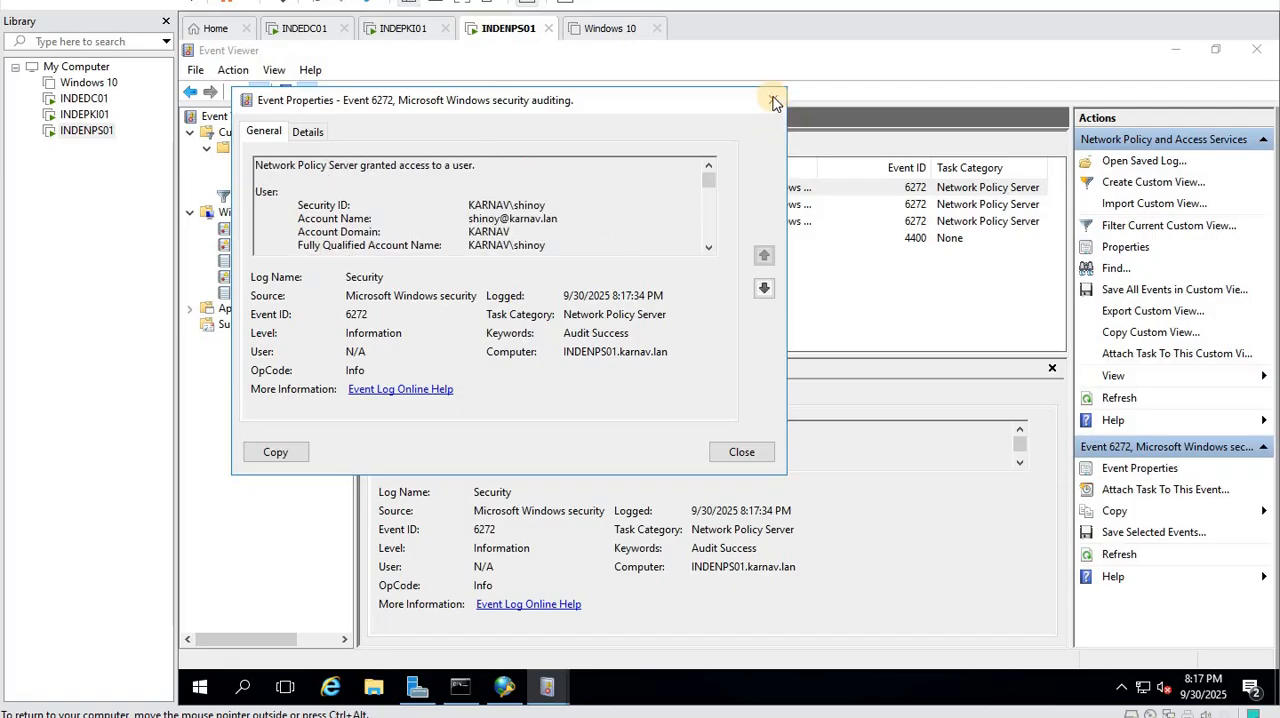
click(773, 100)
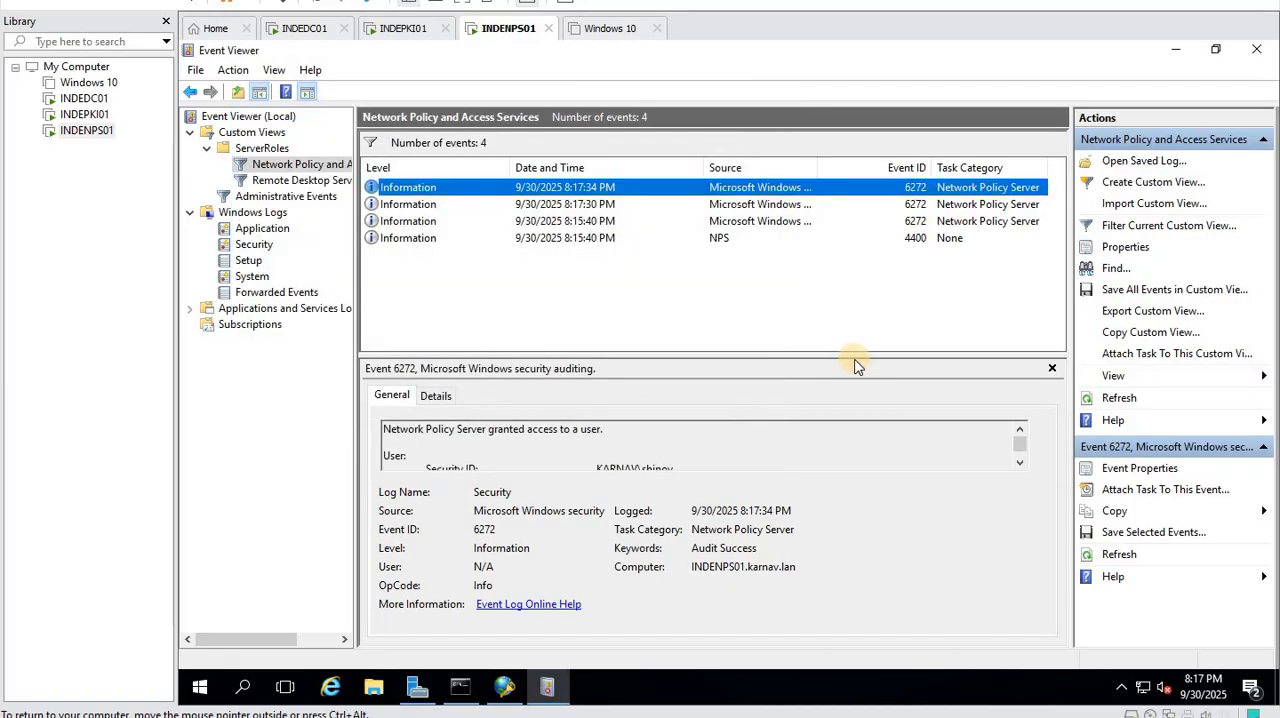